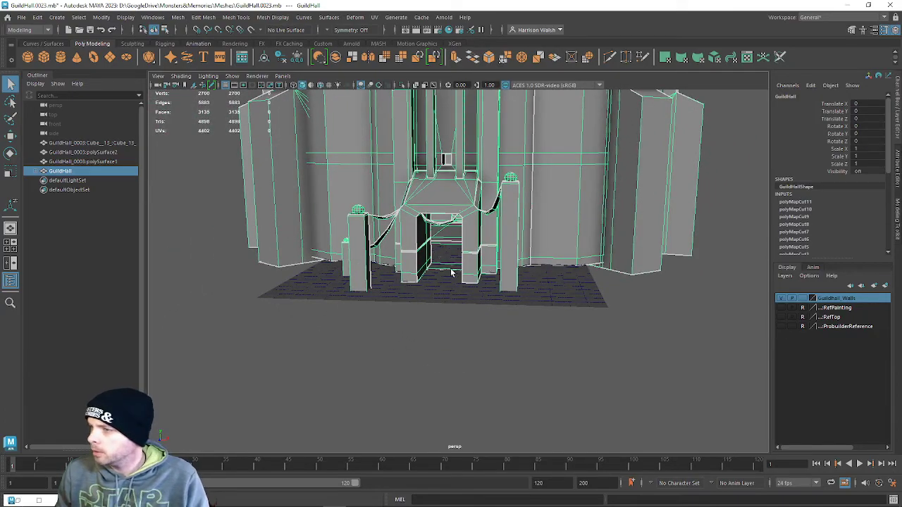
Examine the guild hall's entrance and the building's concept painting in Photos, then return to the Maya scene.
{"action": "middle_click_drag", "start_coordinate": [459, 258], "coordinate": [484, 256], "text": "alt"}
{"action": "right_click_drag", "start_coordinate": [486, 258], "coordinate": [509, 404], "text": "alt"}
{"action": "left_click_drag", "start_coordinate": [510, 404], "coordinate": [474, 295], "text": "alt"}
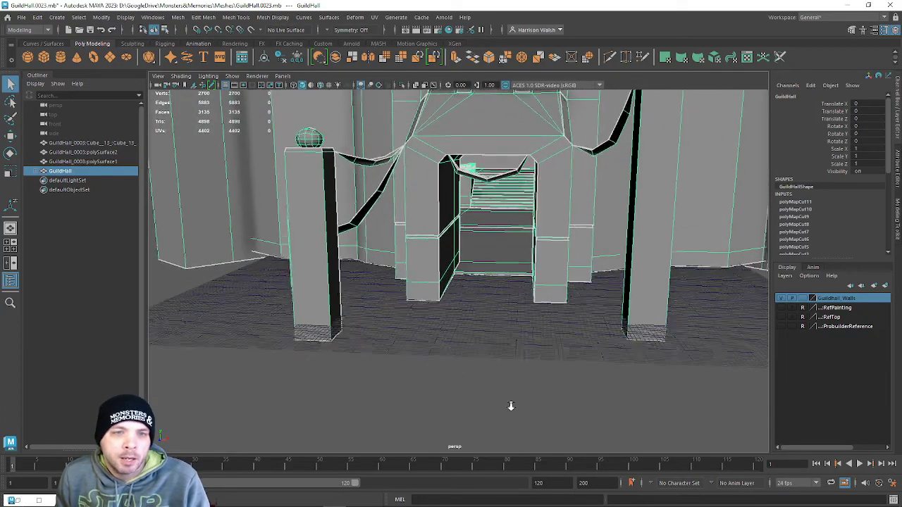
{"action": "middle_click_drag", "start_coordinate": [475, 295], "coordinate": [656, 302], "text": "alt"}
{"action": "left_click_drag", "start_coordinate": [656, 302], "coordinate": [398, 321], "text": "alt"}
{"action": "mouse_move", "coordinate": [275, 505]}
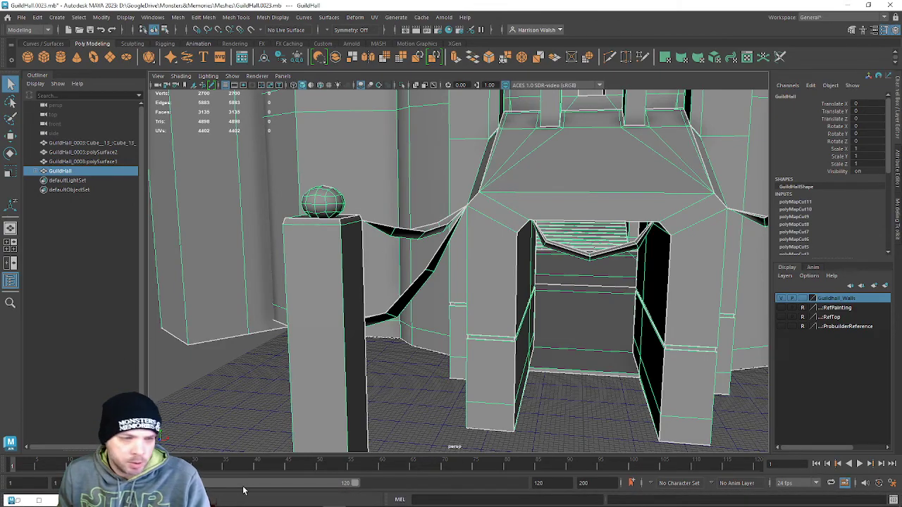
{"action": "mouse_move", "coordinate": [248, 504]}
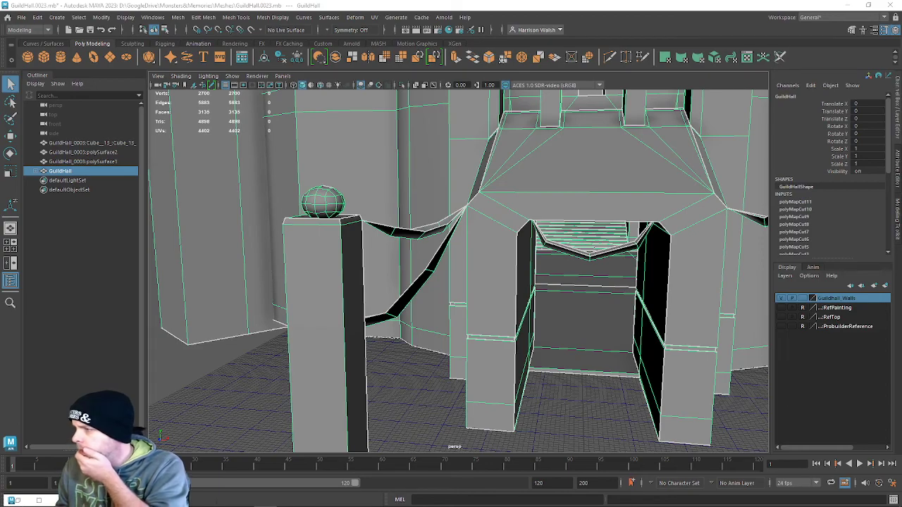
{"action": "key", "text": "alt+Tab"}
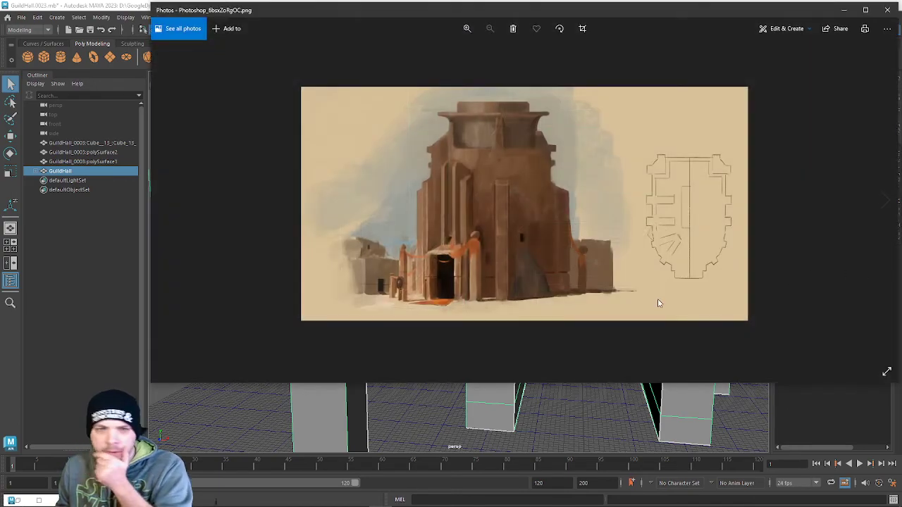
{"action": "scroll", "coordinate": [475, 282], "scroll_direction": "up", "scroll_amount": 3}
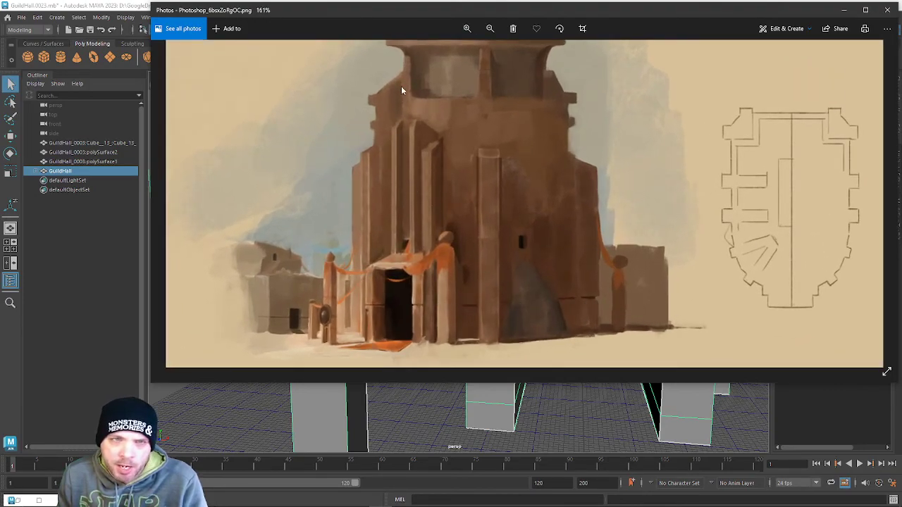
{"action": "key", "text": "alt+Tab"}
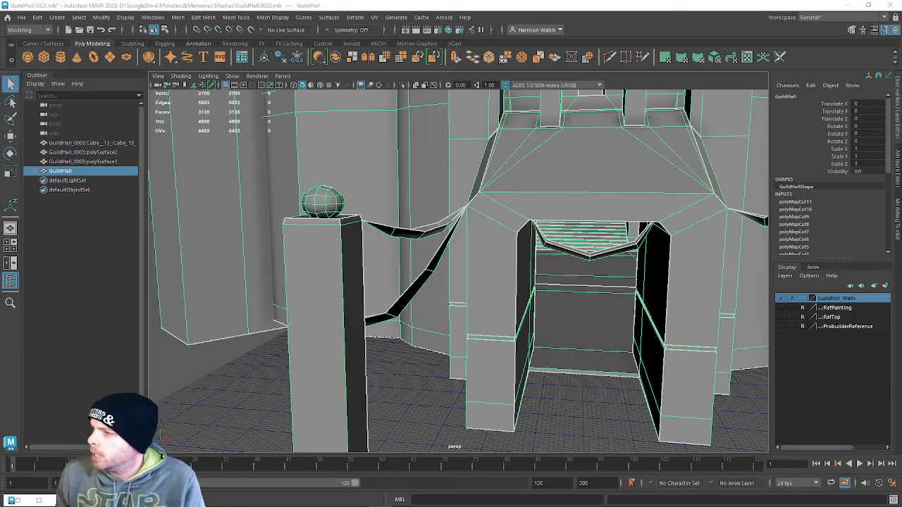
Cut two closely spaced horizontal edge loops around the lower part of the outer walls with the Multi-Cut tool.
{"action": "left_click_drag", "start_coordinate": [325, 362], "coordinate": [335, 331], "text": "alt"}
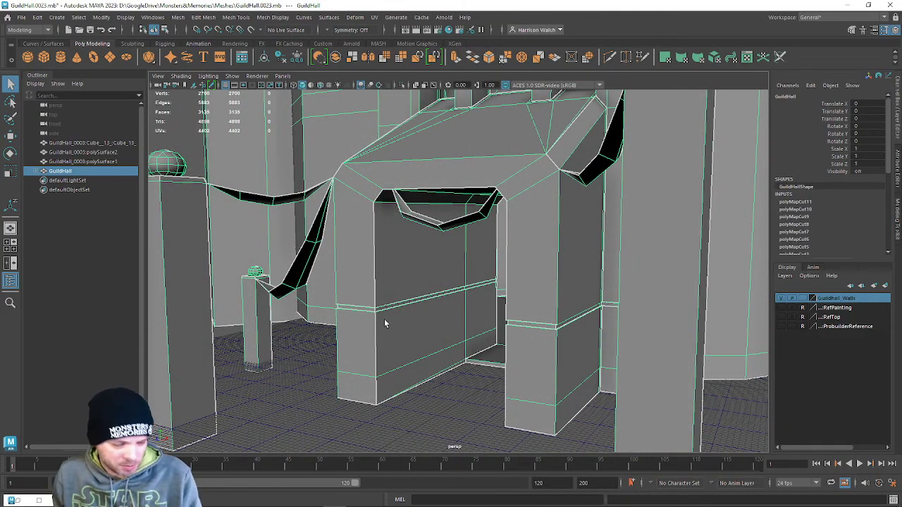
{"action": "left_click_drag", "start_coordinate": [355, 286], "coordinate": [416, 318], "text": "alt"}
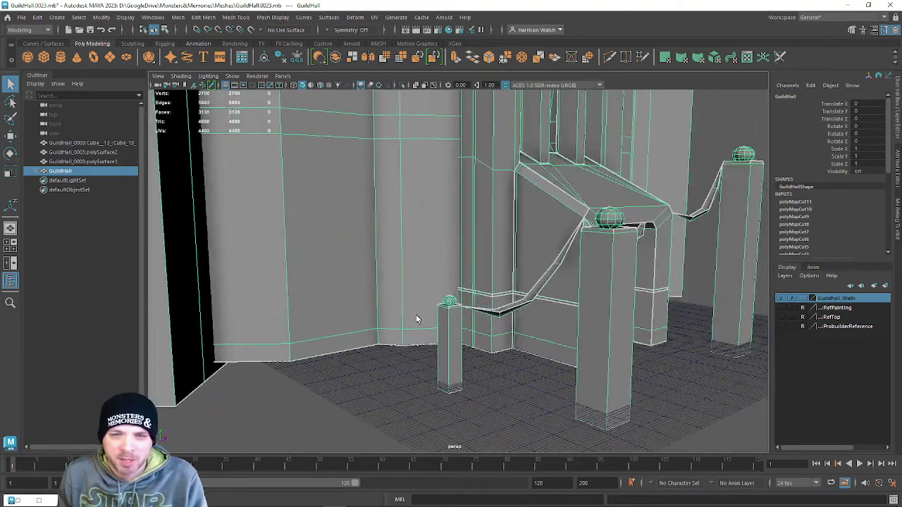
{"action": "right_click_drag", "start_coordinate": [406, 295], "coordinate": [470, 502], "text": "alt"}
{"action": "middle_click_drag", "start_coordinate": [395, 275], "coordinate": [542, 277], "text": "alt"}
{"action": "left_click_drag", "start_coordinate": [542, 278], "coordinate": [470, 247], "text": "alt"}
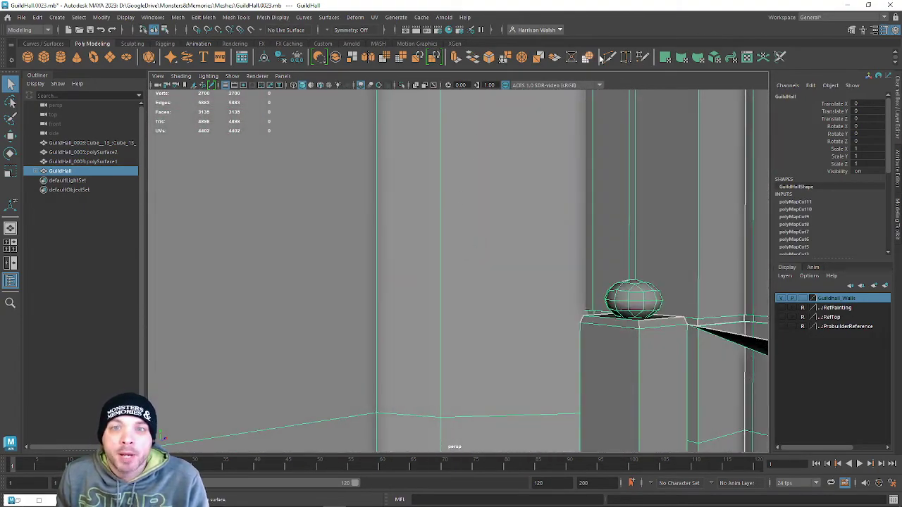
{"action": "key", "text": "ctrl+shift+x"}
{"action": "left_click", "coordinate": [440, 417]}
{"action": "left_click_drag", "start_coordinate": [460, 298], "coordinate": [465, 310], "text": "alt"}
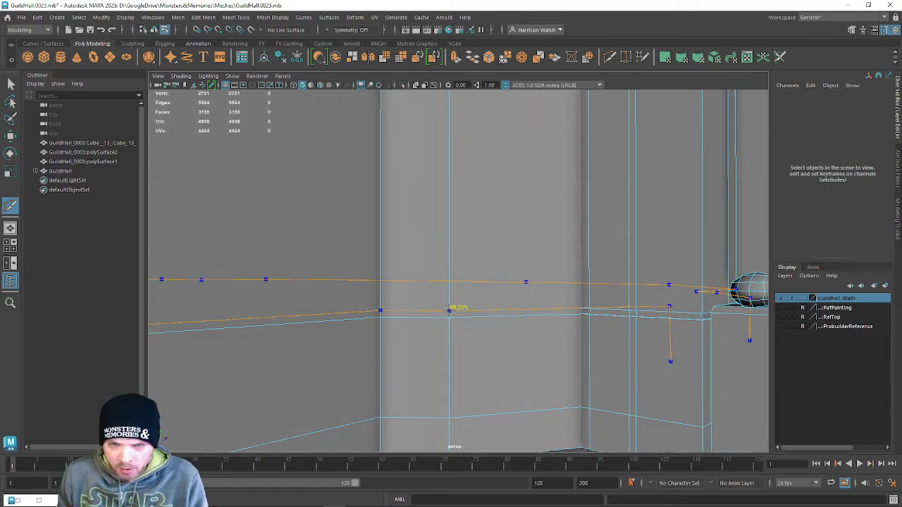
{"action": "left_click_drag", "start_coordinate": [517, 296], "coordinate": [495, 308], "text": "alt"}
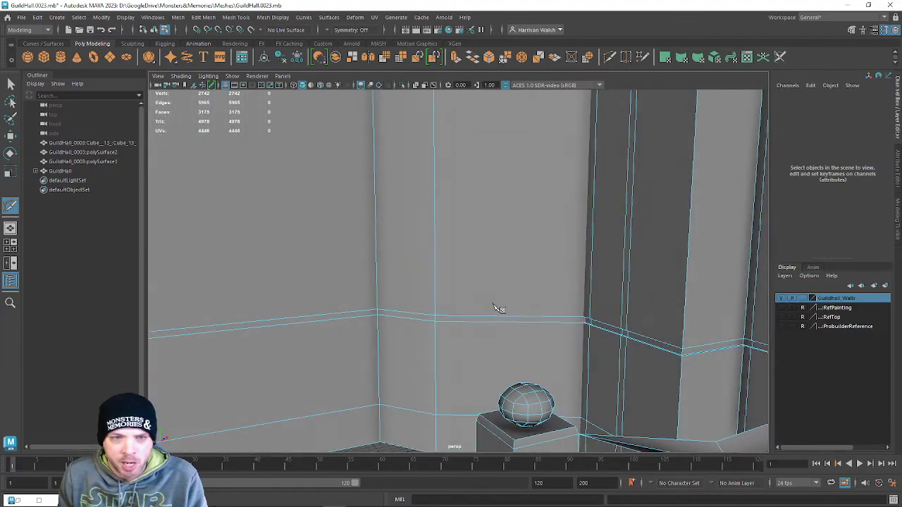
Select the narrow band faces between the two new edge loops on the wall sections between the buttresses, in face mode.
{"action": "key", "text": "q"}
{"action": "right_click_drag", "start_coordinate": [526, 247], "coordinate": [527, 267]}
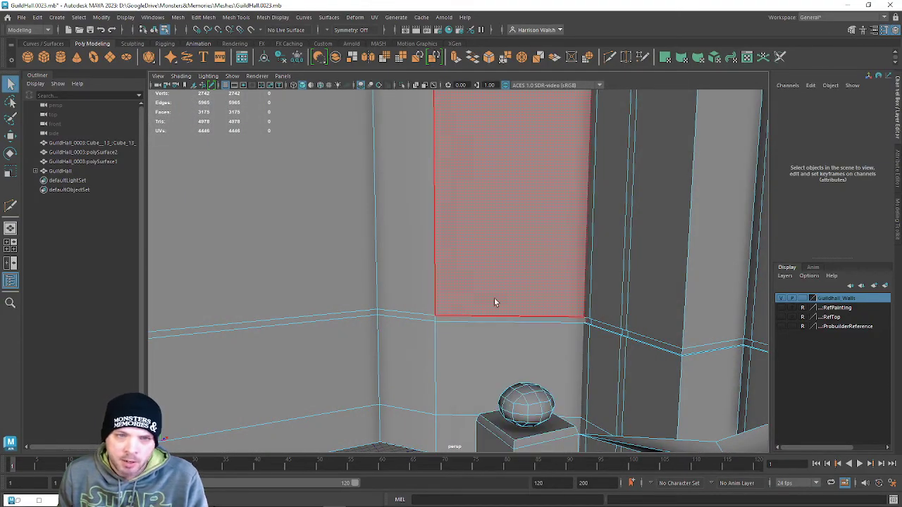
{"action": "left_click", "coordinate": [493, 321]}
{"action": "left_click", "coordinate": [326, 318], "text": "shift"}
{"action": "left_click_drag", "start_coordinate": [326, 319], "coordinate": [454, 248], "text": "alt"}
{"action": "right_click_drag", "start_coordinate": [551, 314], "coordinate": [467, 217], "text": "alt"}
{"action": "left_click_drag", "start_coordinate": [543, 279], "coordinate": [592, 282], "text": "alt"}
{"action": "middle_click_drag", "start_coordinate": [413, 338], "coordinate": [329, 334], "text": "alt"}
{"action": "left_click_drag", "start_coordinate": [354, 294], "coordinate": [493, 296], "text": "alt"}
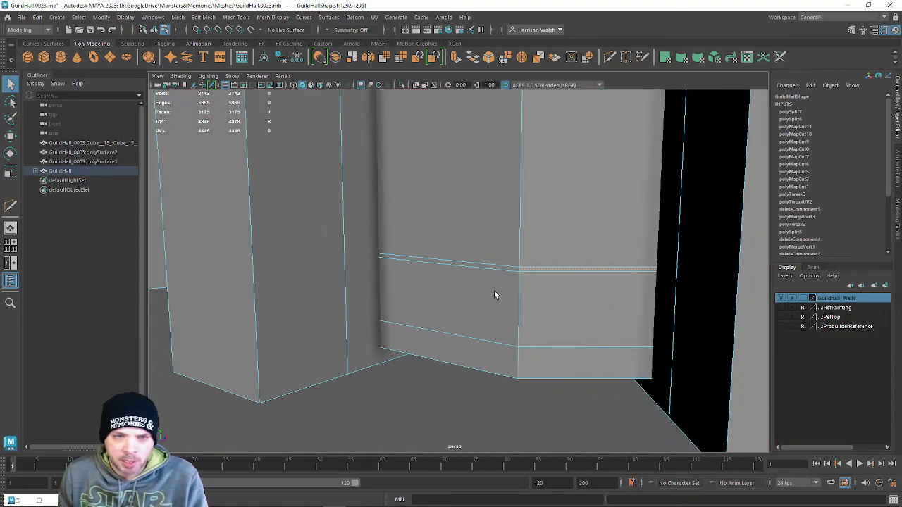
{"action": "left_click", "coordinate": [500, 270], "text": "shift"}
{"action": "left_click_drag", "start_coordinate": [303, 303], "coordinate": [451, 303], "text": "alt"}
{"action": "left_click", "coordinate": [337, 273], "text": "shift"}
{"action": "left_click_drag", "start_coordinate": [206, 276], "coordinate": [747, 291], "text": "alt"}
Examine the building's side walls, roof parapet, tower and buttresses, following the narrow band around the exterior.
{"action": "right_click_drag", "start_coordinate": [402, 327], "coordinate": [316, 71], "text": "alt"}
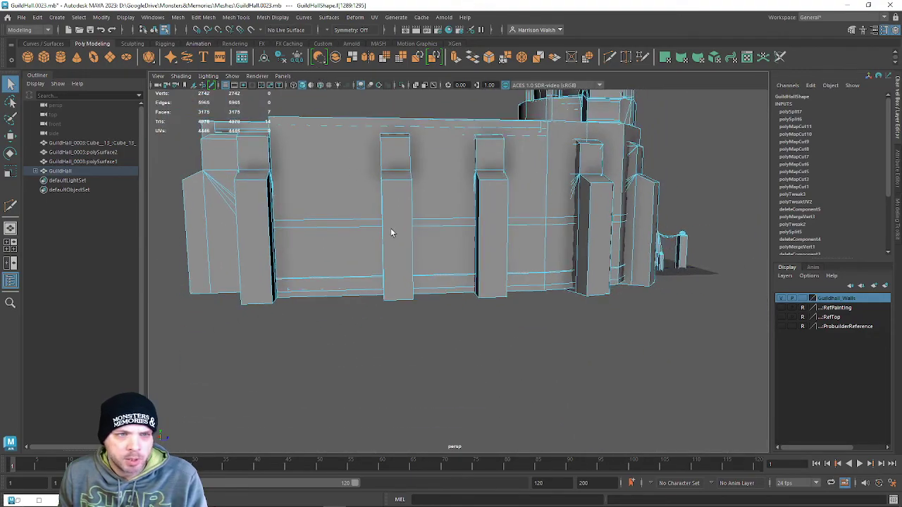
{"action": "left_click_drag", "start_coordinate": [350, 216], "coordinate": [368, 243], "text": "alt"}
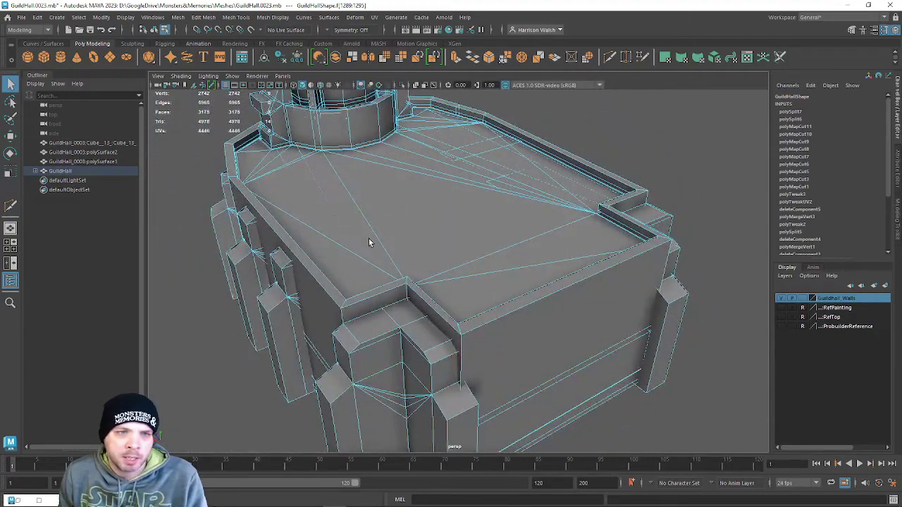
{"action": "right_click_drag", "start_coordinate": [426, 239], "coordinate": [467, 416], "text": "alt"}
{"action": "middle_click_drag", "start_coordinate": [497, 358], "coordinate": [591, 381], "text": "alt"}
{"action": "left_click_drag", "start_coordinate": [591, 385], "coordinate": [484, 316], "text": "alt"}
{"action": "middle_click_drag", "start_coordinate": [310, 335], "coordinate": [489, 331], "text": "alt"}
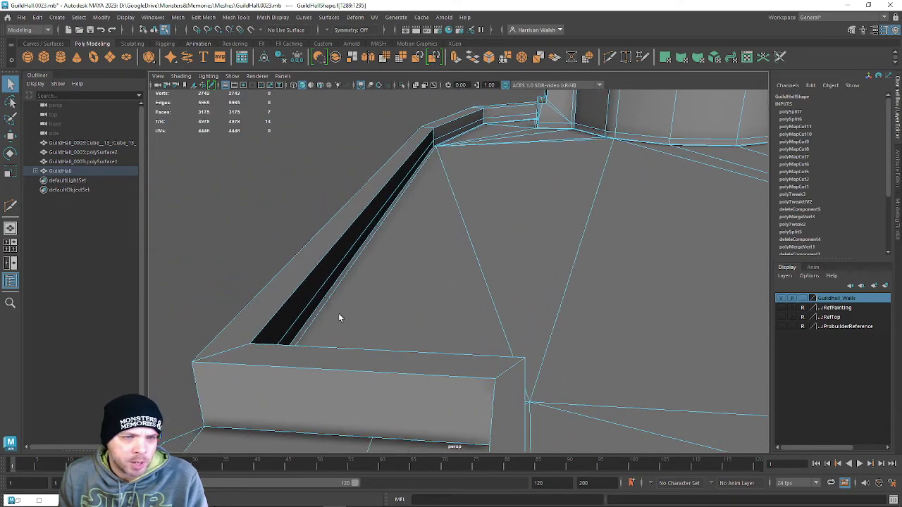
{"action": "left_click_drag", "start_coordinate": [660, 301], "coordinate": [260, 311], "text": "alt"}
{"action": "left_click_drag", "start_coordinate": [541, 154], "coordinate": [475, 176], "text": "alt"}
{"action": "middle_click_drag", "start_coordinate": [475, 176], "coordinate": [258, 326], "text": "alt"}
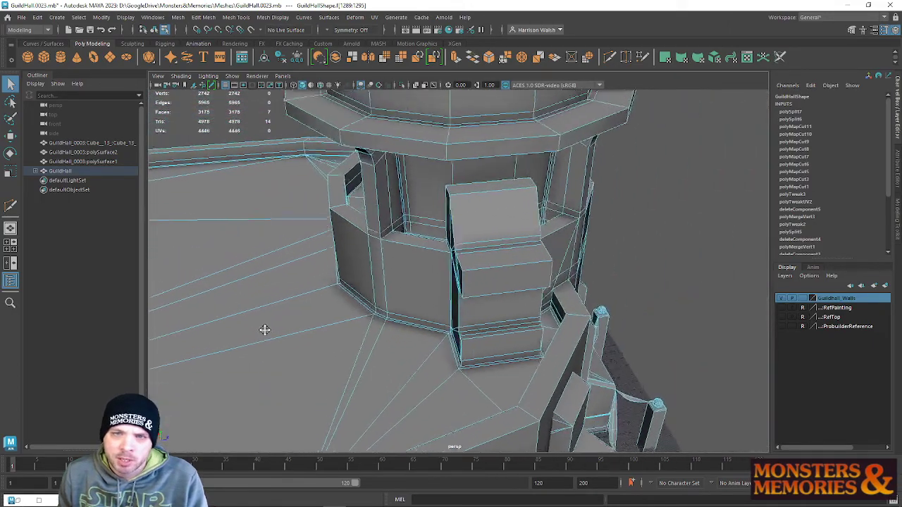
{"action": "left_click_drag", "start_coordinate": [258, 326], "coordinate": [557, 294], "text": "alt"}
{"action": "left_click_drag", "start_coordinate": [440, 234], "coordinate": [501, 215], "text": "alt"}
{"action": "left_click_drag", "start_coordinate": [585, 249], "coordinate": [564, 250], "text": "alt"}
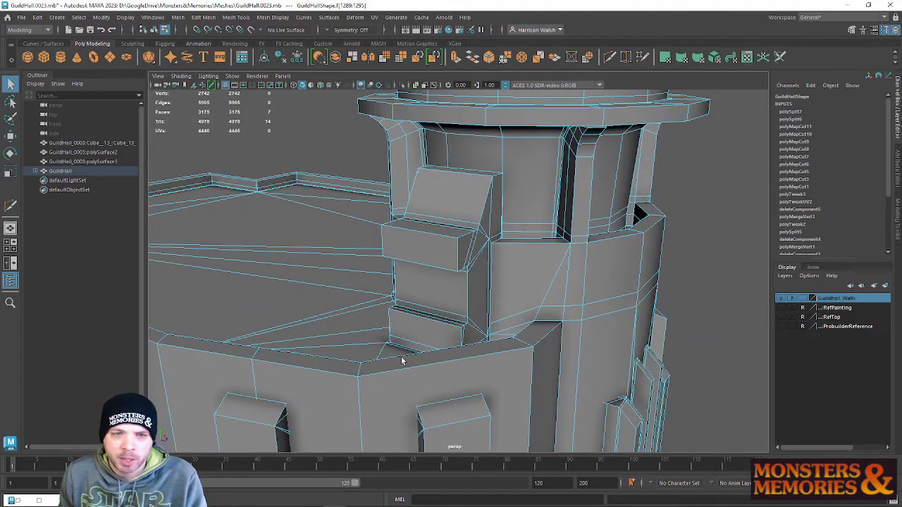
{"action": "middle_click_drag", "start_coordinate": [407, 358], "coordinate": [561, 210], "text": "alt"}
{"action": "left_click_drag", "start_coordinate": [560, 209], "coordinate": [366, 143], "text": "alt"}
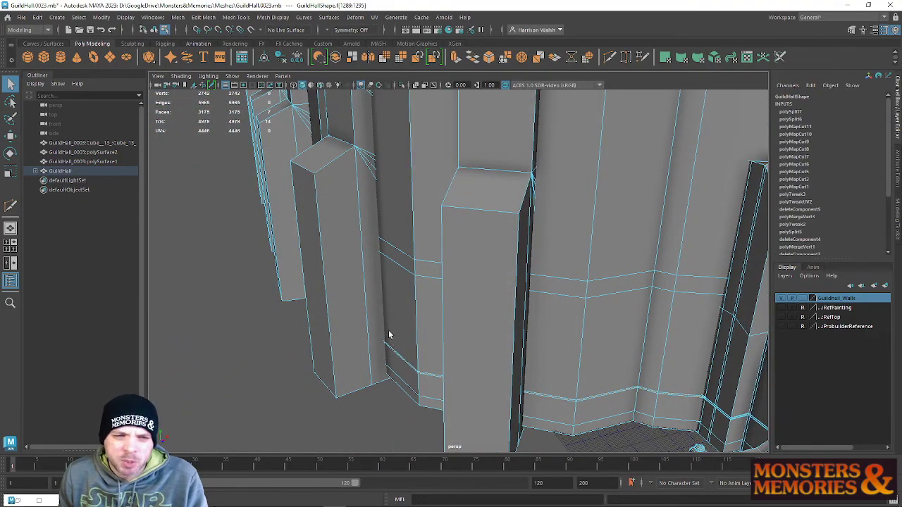
{"action": "middle_click_drag", "start_coordinate": [382, 191], "coordinate": [434, 310], "text": "alt"}
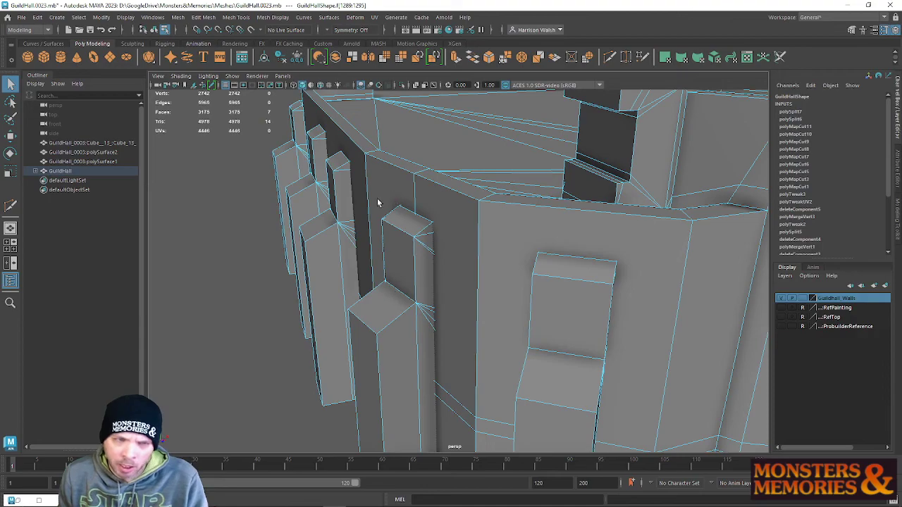
{"action": "middle_click_drag", "start_coordinate": [443, 361], "coordinate": [396, 310], "text": "alt"}
{"action": "mouse_move", "coordinate": [444, 310]}
{"action": "left_mouse_down", "text": "alt"}
{"action": "mouse_move", "coordinate": [459, 298]}
{"action": "mouse_move", "coordinate": [429, 288]}
{"action": "mouse_move", "coordinate": [449, 295]}
{"action": "left_mouse_up", "text": "alt"}
{"action": "middle_click_drag", "start_coordinate": [509, 411], "coordinate": [466, 299], "text": "alt"}
{"action": "left_click_drag", "start_coordinate": [525, 315], "coordinate": [417, 351], "text": "alt"}
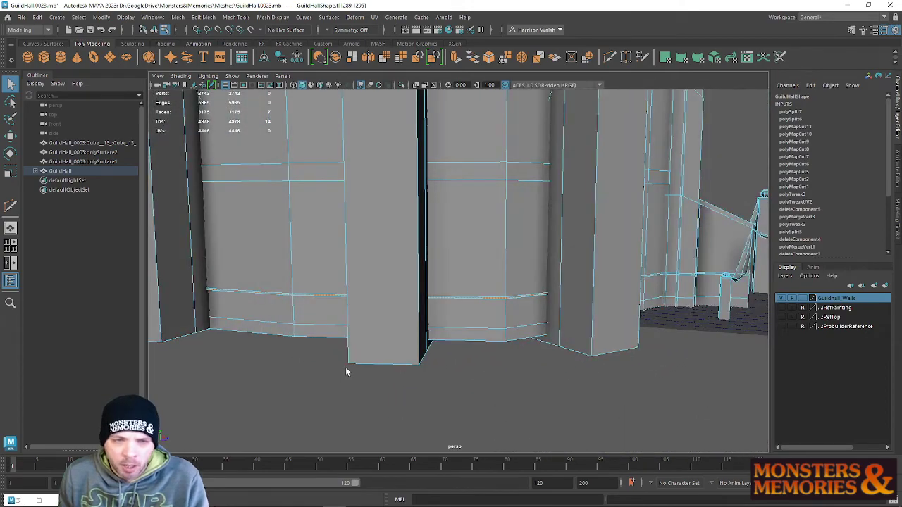
Show the model in wireframe and add the long band faces meeting at the building's corner to the selection.
{"action": "left_click_drag", "start_coordinate": [346, 369], "coordinate": [581, 337], "text": "alt"}
{"action": "left_click_drag", "start_coordinate": [422, 298], "coordinate": [457, 296], "text": "alt"}
{"action": "mouse_move", "coordinate": [352, 298]}
{"action": "left_mouse_down", "text": "alt"}
{"action": "mouse_move", "coordinate": [463, 298]}
{"action": "mouse_move", "coordinate": [445, 300]}
{"action": "left_mouse_up", "text": "alt"}
{"action": "right_click_drag", "start_coordinate": [377, 331], "coordinate": [371, 447], "text": "alt"}
{"action": "left_click_drag", "start_coordinate": [371, 447], "coordinate": [470, 324], "text": "alt"}
{"action": "key", "text": "4"}
{"action": "left_click_drag", "start_coordinate": [458, 284], "coordinate": [422, 301], "text": "alt"}
{"action": "middle_click_drag", "start_coordinate": [423, 301], "coordinate": [441, 297], "text": "alt"}
{"action": "left_click_drag", "start_coordinate": [441, 298], "coordinate": [424, 349], "text": "alt"}
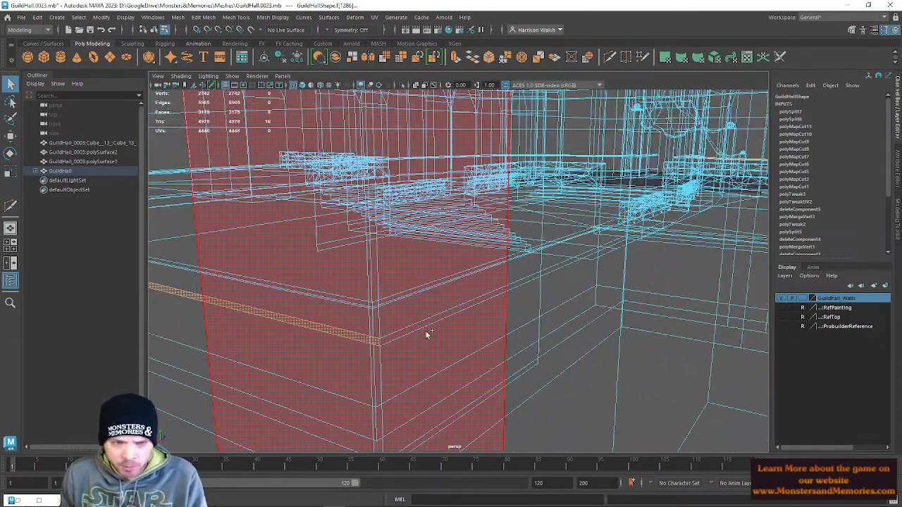
{"action": "left_click_drag", "start_coordinate": [596, 301], "coordinate": [702, 345], "text": "alt"}
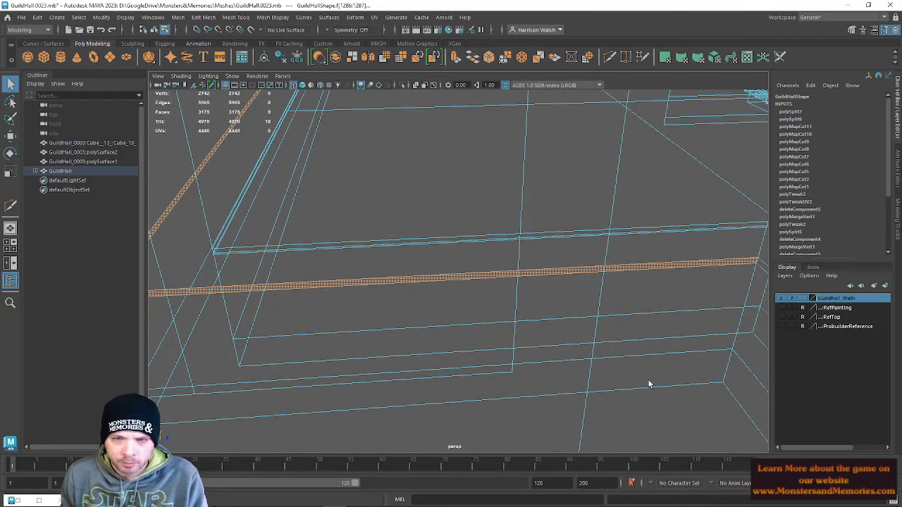
Add the band face on the adjoining wall section to the selection, undoing a wrong face pick.
{"action": "right_click_drag", "start_coordinate": [550, 360], "coordinate": [487, 219], "text": "alt"}
{"action": "right_click_drag", "start_coordinate": [620, 362], "coordinate": [708, 433], "text": "alt"}
{"action": "middle_click_drag", "start_coordinate": [655, 373], "coordinate": [427, 253], "text": "alt"}
{"action": "left_click_drag", "start_coordinate": [541, 321], "coordinate": [535, 288], "text": "alt"}
{"action": "middle_click_drag", "start_coordinate": [558, 323], "coordinate": [509, 416], "text": "alt"}
{"action": "left_click", "coordinate": [596, 278], "text": "shift"}
{"action": "key", "text": "ctrl+z"}
{"action": "left_click", "coordinate": [553, 248], "text": "shift"}
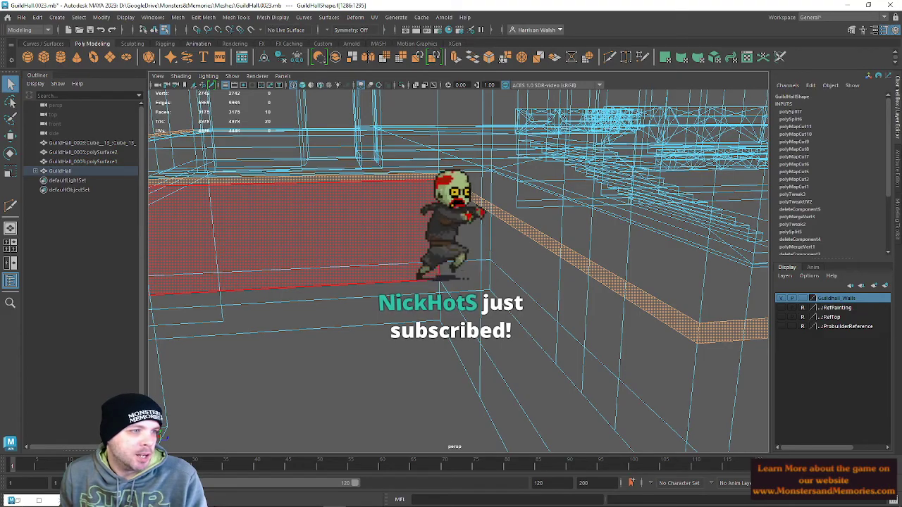
Extend the face selection with the band faces around the next wall corner.
{"action": "mouse_move", "coordinate": [303, 300]}
{"action": "left_mouse_down", "text": "alt"}
{"action": "mouse_move", "coordinate": [329, 317]}
{"action": "mouse_move", "coordinate": [296, 298]}
{"action": "mouse_move", "coordinate": [308, 293]}
{"action": "left_mouse_up", "text": "alt"}
{"action": "middle_click_drag", "start_coordinate": [307, 293], "coordinate": [754, 169], "text": "alt"}
{"action": "middle_click_drag", "start_coordinate": [491, 295], "coordinate": [641, 264], "text": "alt"}
{"action": "scroll", "coordinate": [399, 297], "scroll_direction": "down", "scroll_amount": 5}
{"action": "left_click_drag", "start_coordinate": [398, 297], "coordinate": [463, 316], "text": "alt"}
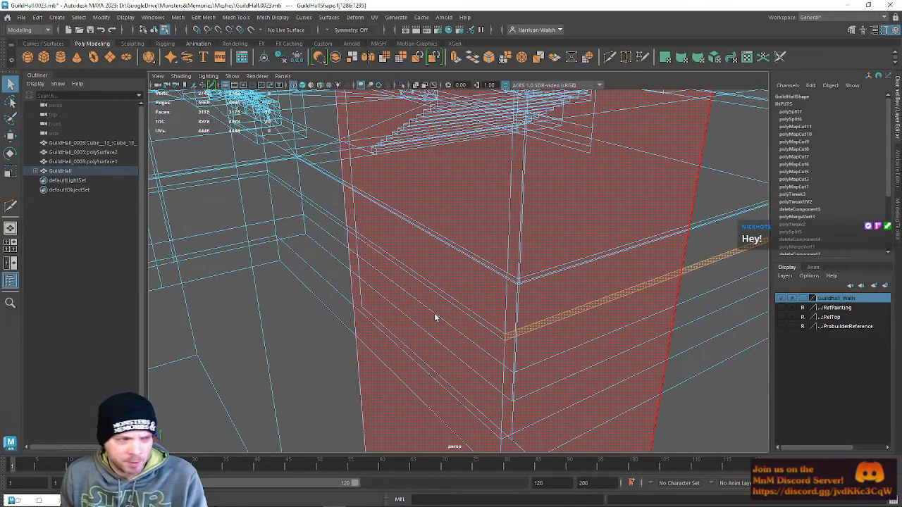
{"action": "scroll", "coordinate": [437, 394], "scroll_direction": "up", "scroll_amount": 5}
{"action": "left_click_drag", "start_coordinate": [437, 395], "coordinate": [406, 366], "text": "alt"}
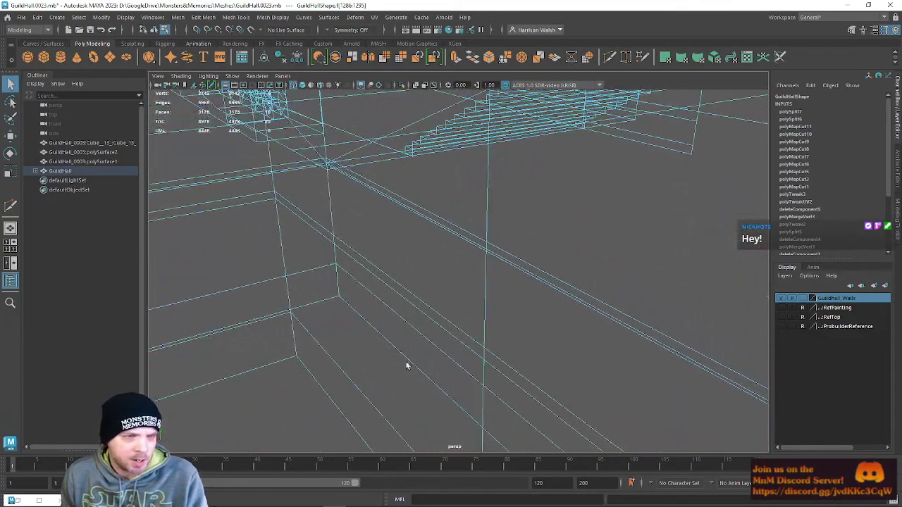
{"action": "left_click", "coordinate": [363, 264]}
{"action": "left_click_drag", "start_coordinate": [255, 230], "coordinate": [541, 209], "text": "alt"}
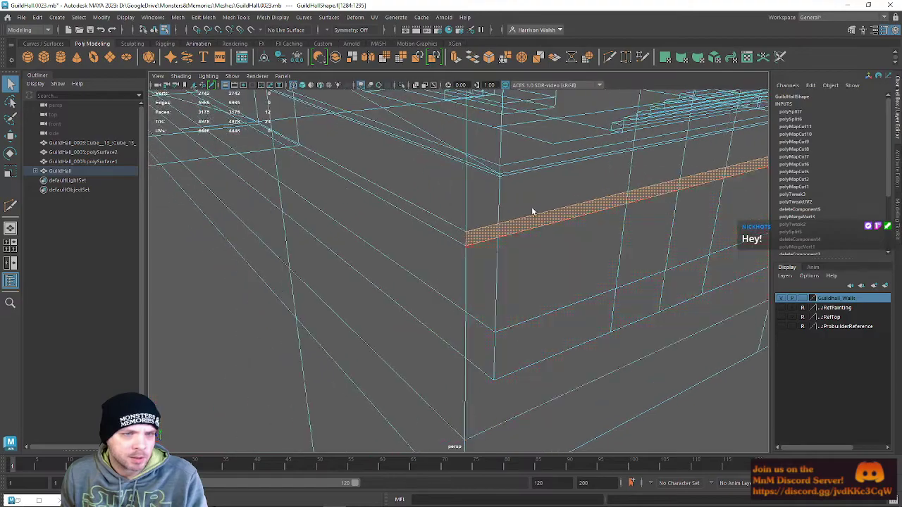
Add the remaining band faces along the opposite side wall and toward the front to the selection.
{"action": "left_click_drag", "start_coordinate": [433, 223], "coordinate": [359, 279], "text": "alt"}
{"action": "left_click_drag", "start_coordinate": [322, 314], "coordinate": [398, 327], "text": "alt"}
{"action": "left_click_drag", "start_coordinate": [449, 273], "coordinate": [479, 262], "text": "alt"}
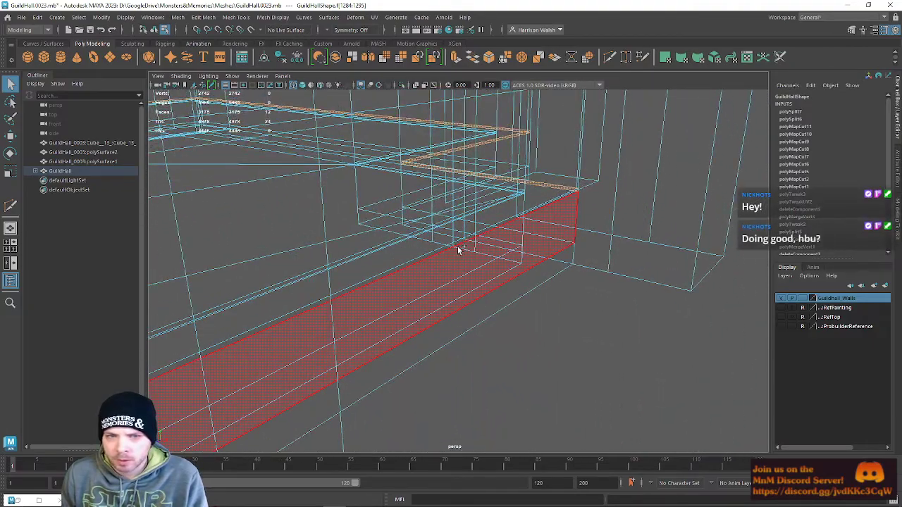
{"action": "left_click_drag", "start_coordinate": [457, 331], "coordinate": [444, 381], "text": "alt"}
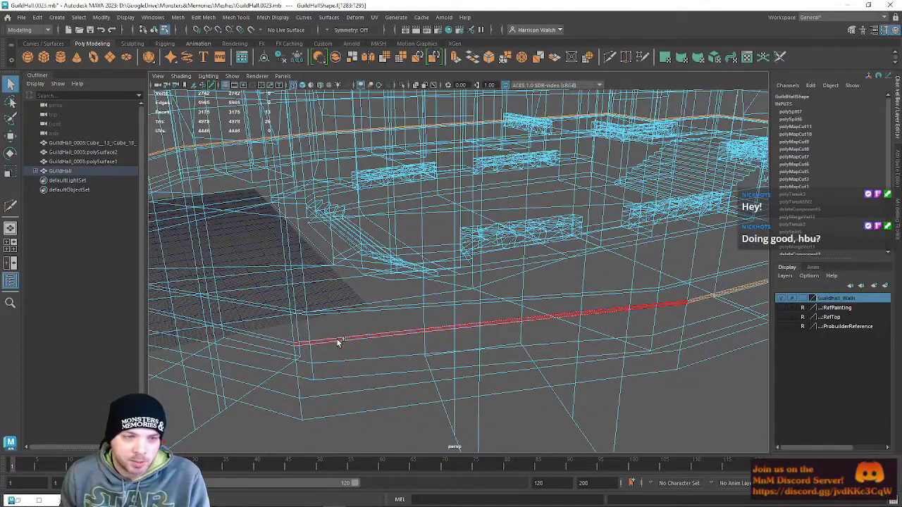
{"action": "left_click", "coordinate": [282, 341], "text": "shift"}
{"action": "middle_click_drag", "start_coordinate": [324, 341], "coordinate": [545, 346], "text": "alt"}
{"action": "right_click_drag", "start_coordinate": [587, 325], "coordinate": [570, 289], "text": "alt"}
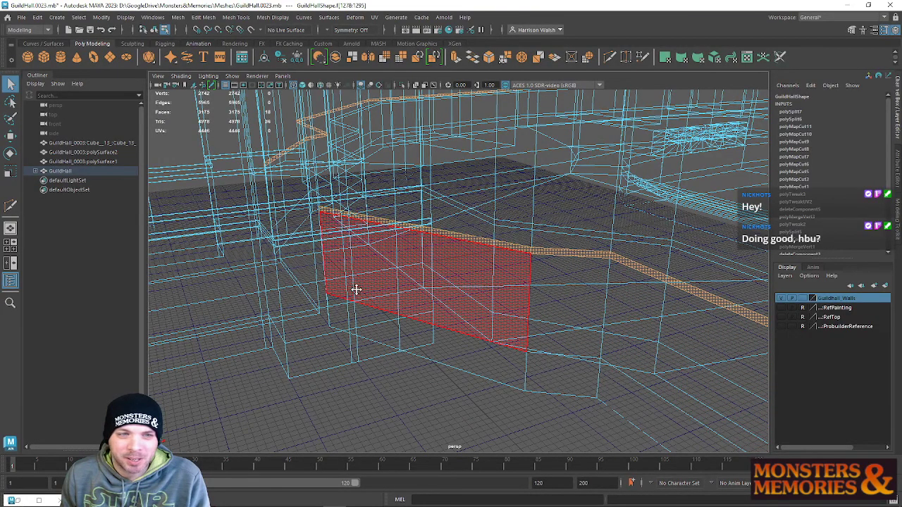
Return the viewport to shaded display and inspect the selected band near the entrance and around the front walls.
{"action": "middle_click_drag", "start_coordinate": [357, 289], "coordinate": [398, 299], "text": "alt"}
{"action": "key", "text": "5"}
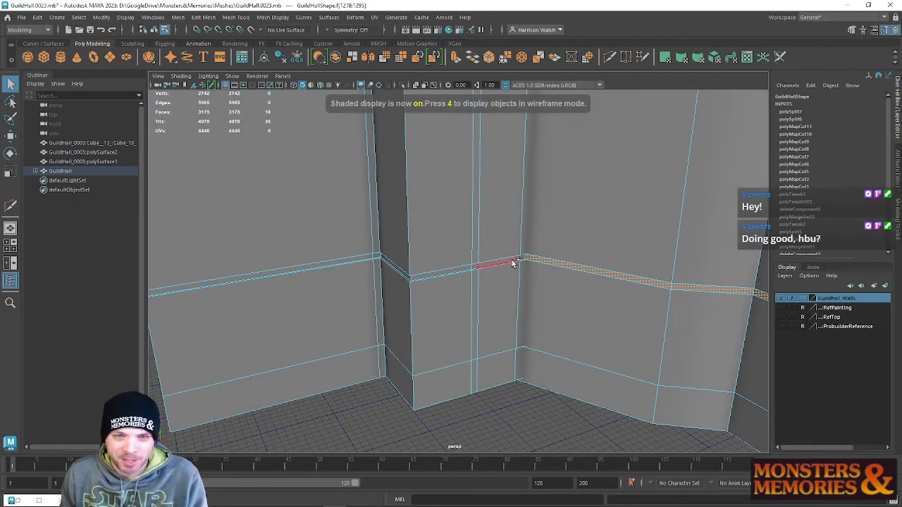
{"action": "left_click_drag", "start_coordinate": [567, 265], "coordinate": [545, 298], "text": "alt"}
{"action": "middle_click_drag", "start_coordinate": [483, 289], "coordinate": [475, 276], "text": "alt"}
{"action": "left_click_drag", "start_coordinate": [475, 276], "coordinate": [394, 310], "text": "alt"}
{"action": "middle_click_drag", "start_coordinate": [395, 310], "coordinate": [264, 350], "text": "alt"}
{"action": "right_click_drag", "start_coordinate": [611, 353], "coordinate": [446, 232], "text": "alt"}
{"action": "left_click_drag", "start_coordinate": [553, 284], "coordinate": [589, 232], "text": "alt"}
{"action": "right_click_drag", "start_coordinate": [503, 299], "coordinate": [552, 485], "text": "alt"}
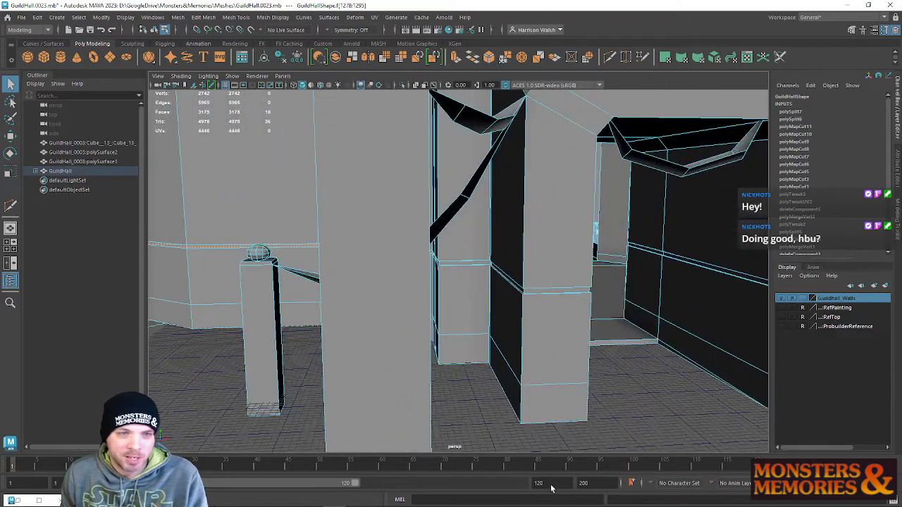
{"action": "middle_click_drag", "start_coordinate": [656, 324], "coordinate": [355, 492], "text": "alt"}
{"action": "left_click_drag", "start_coordinate": [568, 354], "coordinate": [491, 358], "text": "alt"}
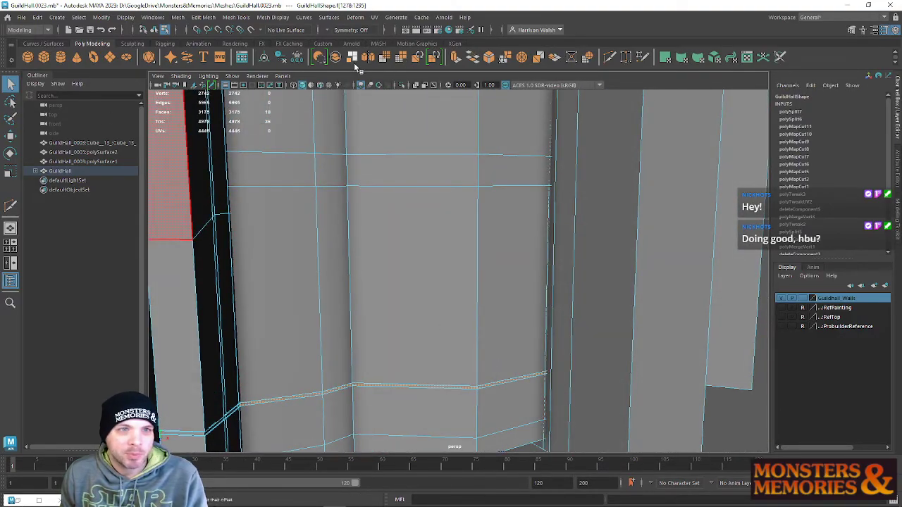
Extrude the selected band faces inward with a Local Translate Z of -1.979 to form a groove in the walls.
{"action": "left_click", "coordinate": [454, 59]}
{"action": "middle_click_drag", "start_coordinate": [474, 272], "coordinate": [555, 230], "text": "alt"}
{"action": "right_click_drag", "start_coordinate": [554, 230], "coordinate": [559, 405], "text": "alt"}
{"action": "left_click_drag", "start_coordinate": [322, 374], "coordinate": [897, 376], "text": "alt"}
{"action": "middle_click_drag", "start_coordinate": [670, 414], "coordinate": [550, 364], "text": "alt"}
{"action": "scroll", "coordinate": [521, 392], "scroll_direction": "up", "scroll_amount": 7}
{"action": "middle_click_drag", "start_coordinate": [501, 415], "coordinate": [396, 407], "text": "alt"}
{"action": "left_click_drag", "start_coordinate": [387, 329], "coordinate": [392, 328]}
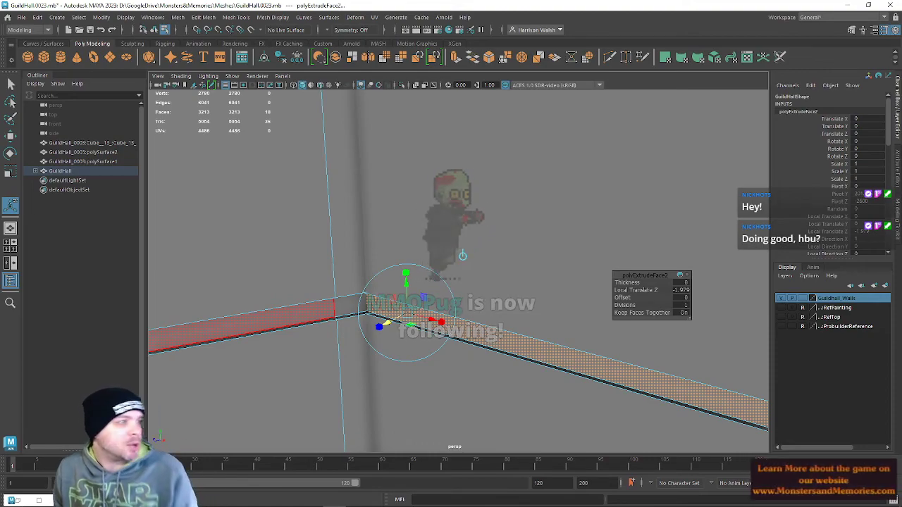
{"action": "left_click_drag", "start_coordinate": [403, 373], "coordinate": [437, 367], "text": "alt"}
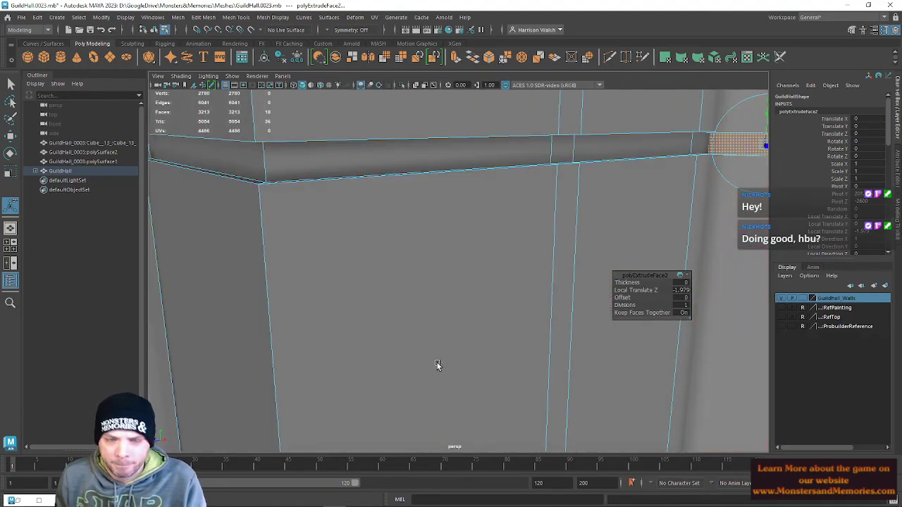
Grow the face selection on the extruded groove to include the narrow faces bordering the recessed band.
{"action": "key", "text": "f"}
{"action": "left_click_drag", "start_coordinate": [361, 324], "coordinate": [426, 328], "text": "alt"}
{"action": "right_click_drag", "start_coordinate": [426, 328], "coordinate": [423, 455], "text": "alt"}
{"action": "middle_click_drag", "start_coordinate": [423, 455], "coordinate": [473, 373], "text": "alt"}
{"action": "right_click_drag", "start_coordinate": [473, 373], "coordinate": [541, 413], "text": "alt"}
{"action": "left_click_drag", "start_coordinate": [541, 413], "coordinate": [509, 368], "text": "alt"}
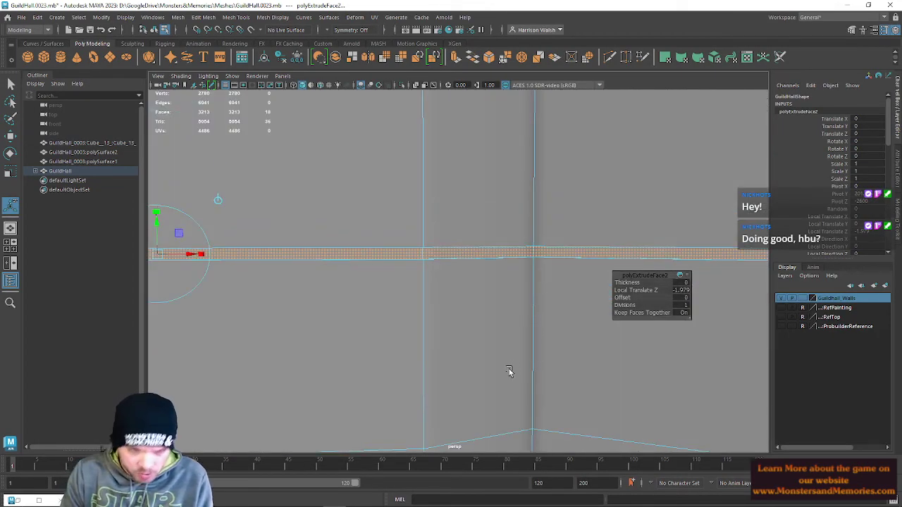
{"action": "key", "text": "shift+period"}
{"action": "scroll", "coordinate": [620, 295], "scroll_direction": "down", "scroll_amount": 3}
{"action": "left_click_drag", "start_coordinate": [604, 278], "coordinate": [620, 306], "text": "alt"}
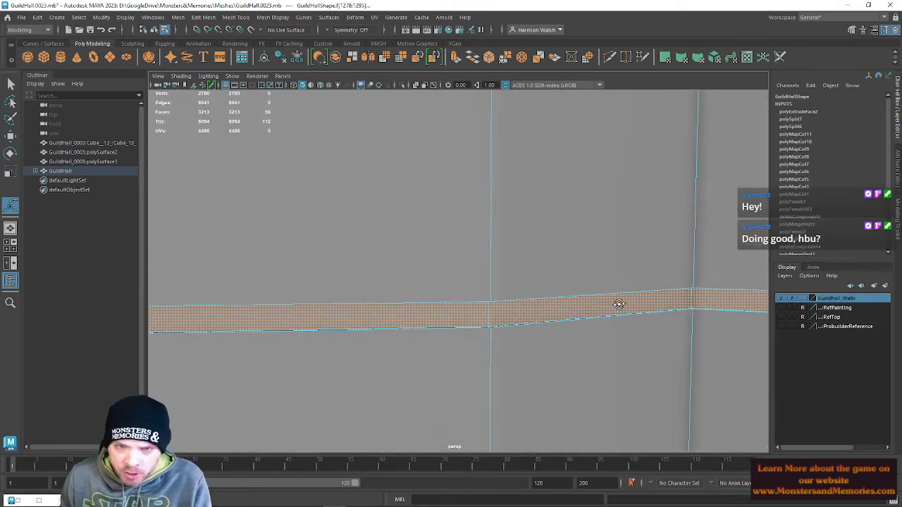
Apply an automatic UV projection to the selected groove faces.
{"action": "scroll", "coordinate": [618, 304], "scroll_direction": "down", "scroll_amount": 12}
{"action": "left_click_drag", "start_coordinate": [513, 283], "coordinate": [539, 290], "text": "alt"}
{"action": "right_click_drag", "start_coordinate": [539, 290], "coordinate": [617, 478], "text": "alt"}
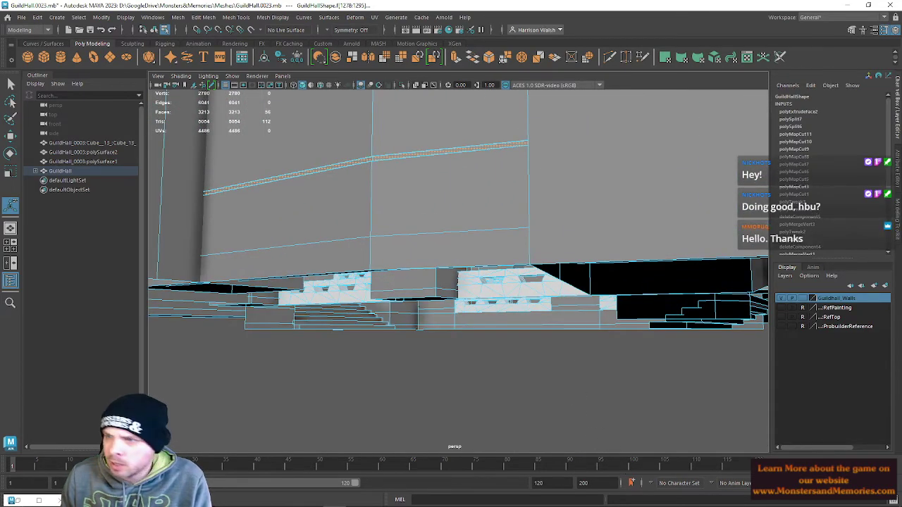
{"action": "left_click", "coordinate": [715, 60]}
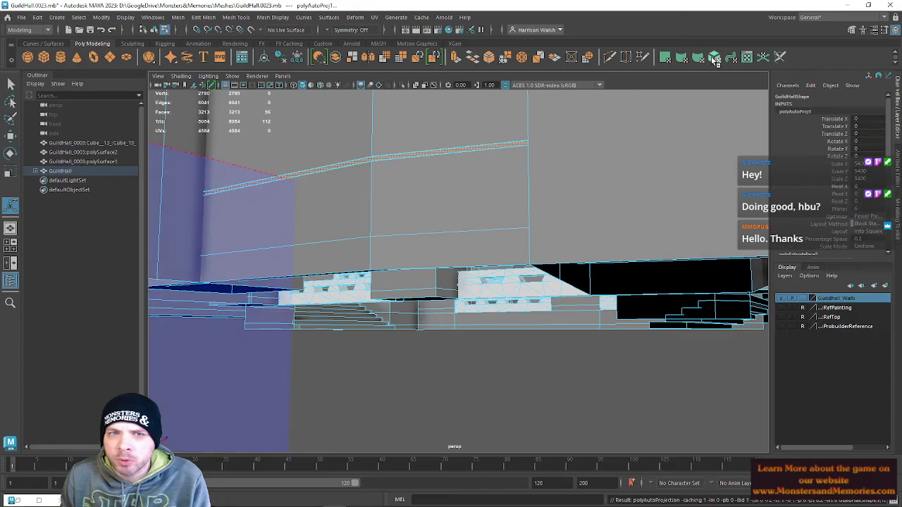
{"action": "key", "text": "f"}
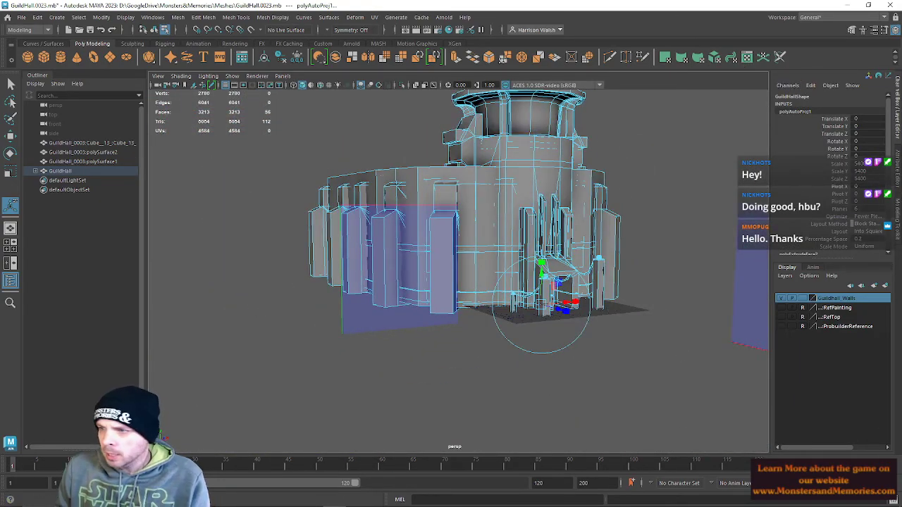
Open the UV Editor and frame the newly projected groove shells.
{"action": "left_click", "coordinate": [747, 57]}
{"action": "left_click_drag", "start_coordinate": [811, 77], "coordinate": [324, 67]}
{"action": "right_click_drag", "start_coordinate": [374, 338], "coordinate": [558, 304], "text": "alt"}
{"action": "key", "text": "f"}
{"action": "scroll", "coordinate": [492, 317], "scroll_direction": "down", "scroll_amount": 5}
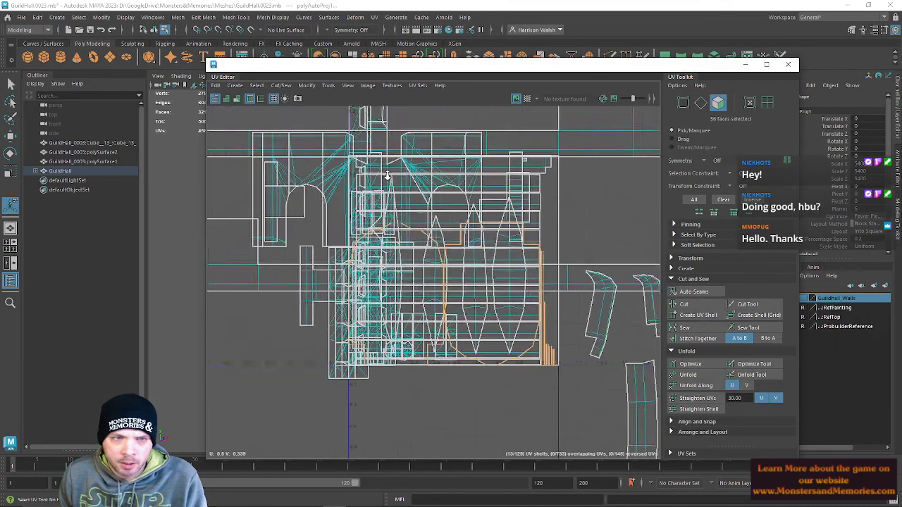
Move the groove's UV shells out of the overlapping layout into an empty area outside the other shells.
{"action": "key", "text": "w"}
{"action": "left_click_drag", "start_coordinate": [465, 303], "coordinate": [457, 443]}
{"action": "middle_click_drag", "start_coordinate": [473, 407], "coordinate": [467, 236], "text": "alt"}
{"action": "left_click_drag", "start_coordinate": [450, 263], "coordinate": [622, 401]}
{"action": "middle_click_drag", "start_coordinate": [582, 357], "coordinate": [417, 224], "text": "alt"}
{"action": "right_click_drag", "start_coordinate": [458, 286], "coordinate": [348, 338], "text": "alt"}
{"action": "middle_click_drag", "start_coordinate": [347, 338], "coordinate": [421, 265], "text": "alt"}
{"action": "left_click_drag", "start_coordinate": [531, 258], "coordinate": [249, 347]}
{"action": "middle_click_drag", "start_coordinate": [250, 347], "coordinate": [370, 293], "text": "alt"}
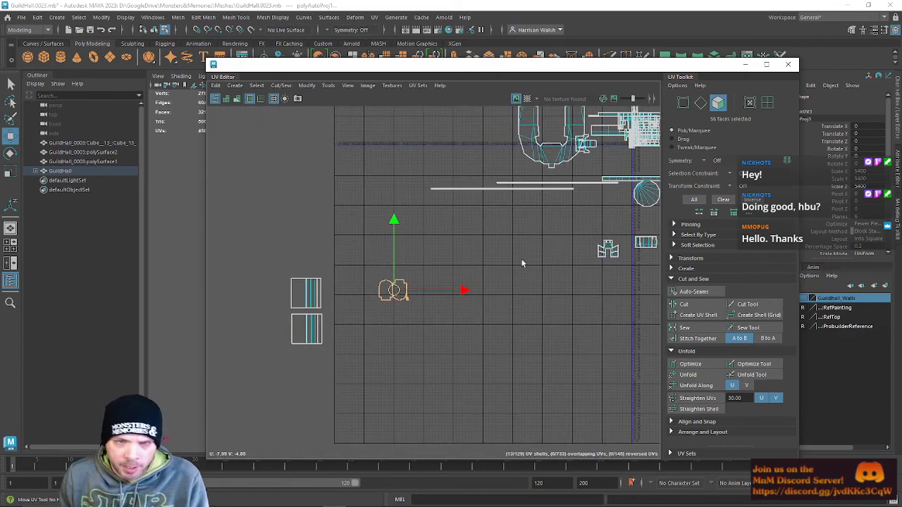
{"action": "middle_click_drag", "start_coordinate": [529, 258], "coordinate": [517, 304], "text": "alt"}
{"action": "left_click_drag", "start_coordinate": [379, 338], "coordinate": [454, 299]}
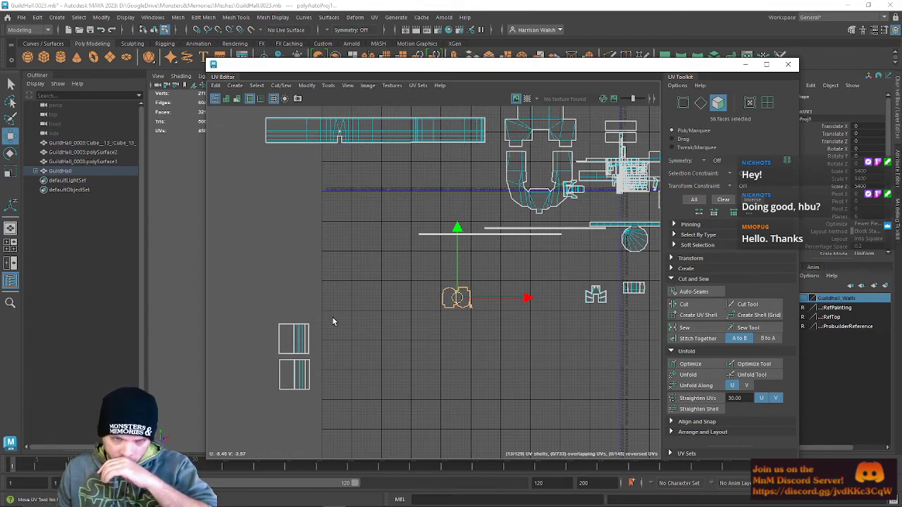
Shift the groove's UV shells slightly down and to the left within the empty area.
{"action": "scroll", "coordinate": [479, 294], "scroll_direction": "up", "scroll_amount": 3}
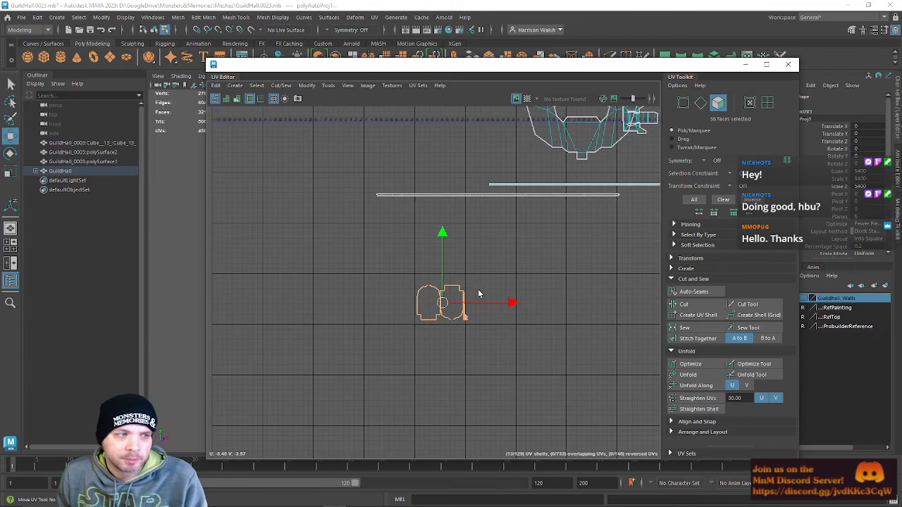
{"action": "right_click_drag", "start_coordinate": [458, 315], "coordinate": [613, 502], "text": "alt"}
{"action": "right_click_drag", "start_coordinate": [503, 217], "coordinate": [598, 415], "text": "alt"}
{"action": "middle_click_drag", "start_coordinate": [559, 303], "coordinate": [592, 200], "text": "alt"}
{"action": "right_click_drag", "start_coordinate": [458, 251], "coordinate": [515, 421], "text": "alt"}
{"action": "middle_click_drag", "start_coordinate": [501, 341], "coordinate": [596, 282], "text": "alt"}
{"action": "left_click_drag", "start_coordinate": [452, 229], "coordinate": [388, 280]}
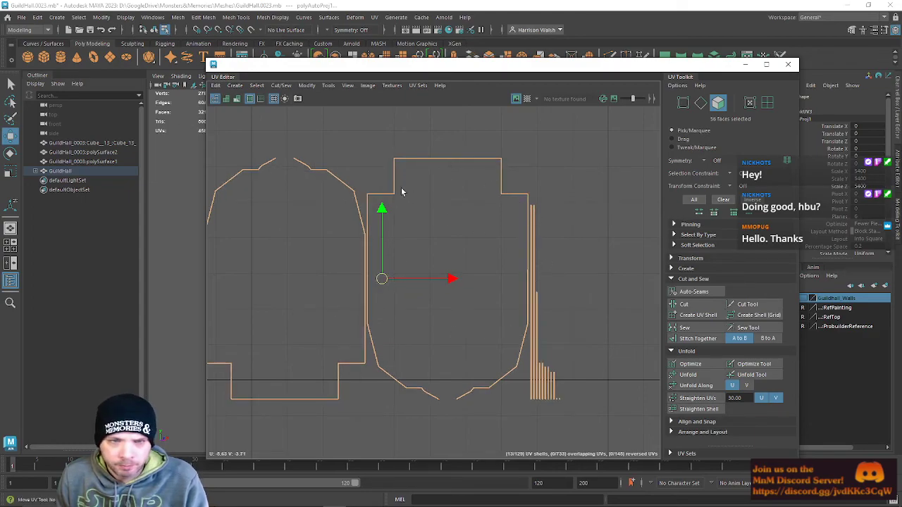
Select the two large outline shells of the groove and cut their UVs along the face edges.
{"action": "left_click", "coordinate": [461, 207]}
{"action": "scroll", "coordinate": [430, 229], "scroll_direction": "down", "scroll_amount": 4}
{"action": "left_click_drag", "start_coordinate": [443, 339], "coordinate": [484, 362]}
{"action": "scroll", "coordinate": [465, 324], "scroll_direction": "up", "scroll_amount": 1}
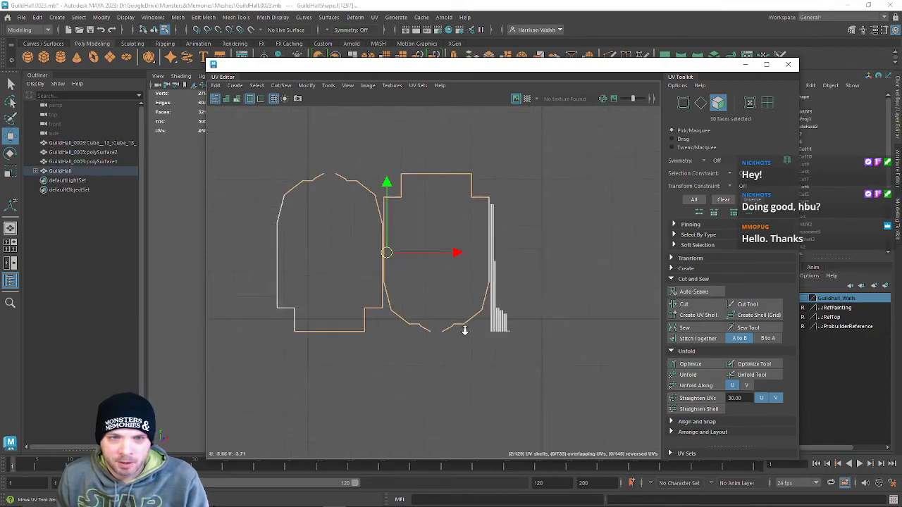
{"action": "scroll", "coordinate": [460, 262], "scroll_direction": "up", "scroll_amount": 3}
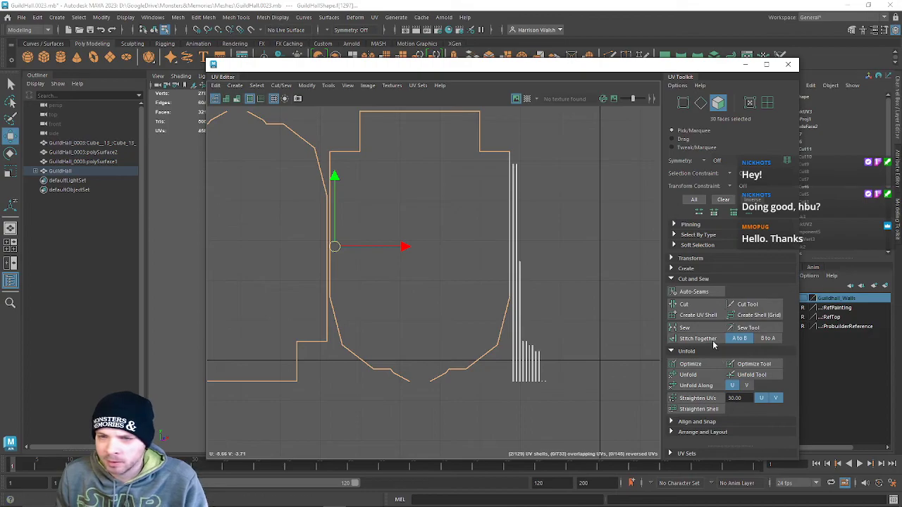
{"action": "left_click", "coordinate": [694, 306]}
Select the faces of the two tiny UV shells at the end of the row of narrow groove strips.
{"action": "scroll", "coordinate": [514, 172], "scroll_direction": "up", "scroll_amount": 5}
{"action": "right_click_drag", "start_coordinate": [506, 182], "coordinate": [507, 153]}
{"action": "scroll", "coordinate": [552, 243], "scroll_direction": "down", "scroll_amount": 5}
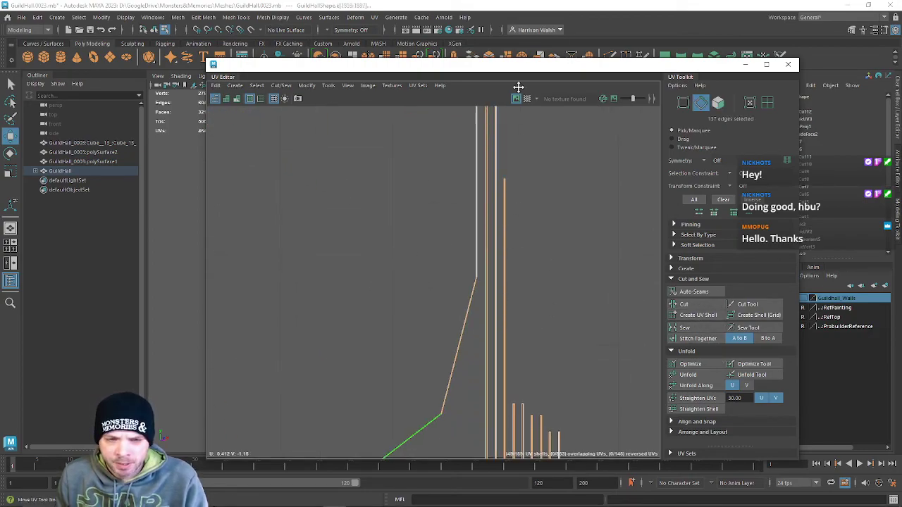
{"action": "scroll", "coordinate": [544, 235], "scroll_direction": "up", "scroll_amount": 4}
{"action": "middle_click_drag", "start_coordinate": [557, 331], "coordinate": [522, 177], "text": "alt"}
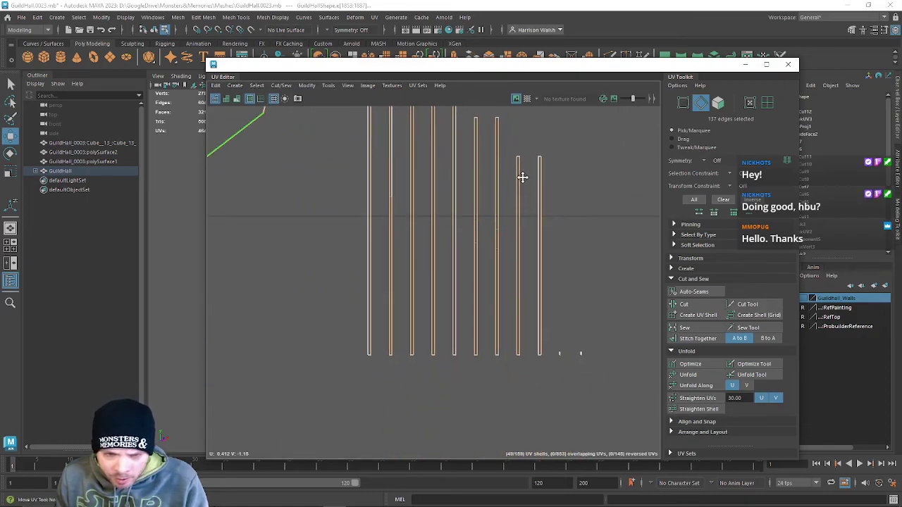
{"action": "scroll", "coordinate": [543, 298], "scroll_direction": "up", "scroll_amount": 4}
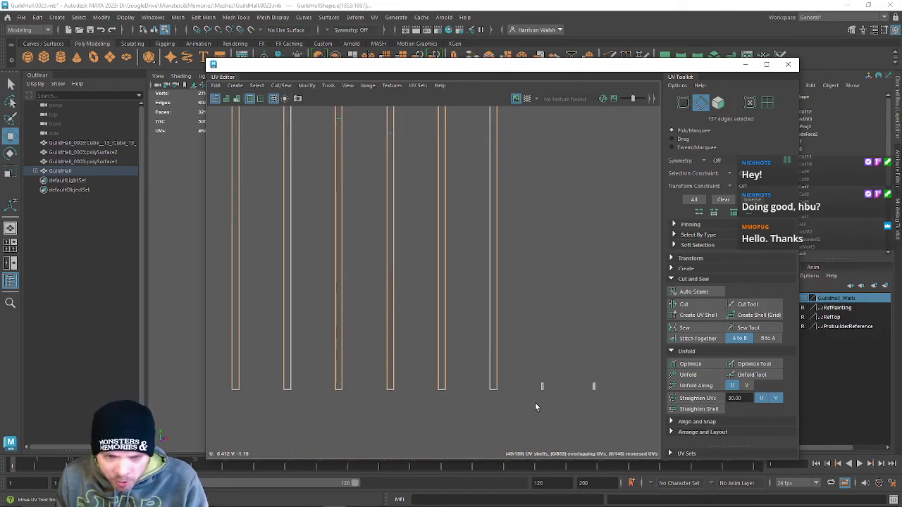
{"action": "left_click_drag", "start_coordinate": [627, 421], "coordinate": [628, 421]}
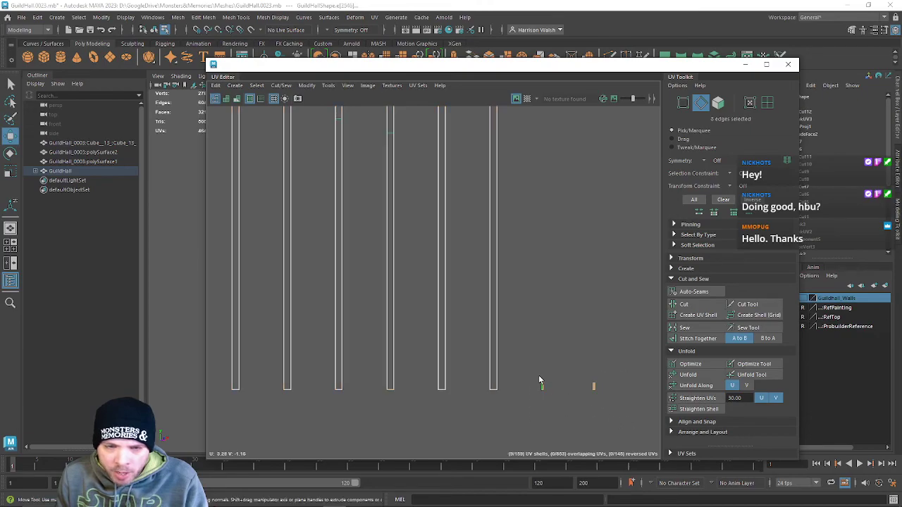
{"action": "right_click_drag", "start_coordinate": [554, 368], "coordinate": [547, 397]}
{"action": "left_click_drag", "start_coordinate": [529, 375], "coordinate": [630, 423]}
Locate the two tiny selected faces at the groove's ends in wireframe display and delete them.
{"action": "left_click_drag", "start_coordinate": [519, 65], "coordinate": [901, 76]}
{"action": "key", "text": "f"}
{"action": "left_click_drag", "start_coordinate": [488, 282], "coordinate": [645, 278], "text": "alt"}
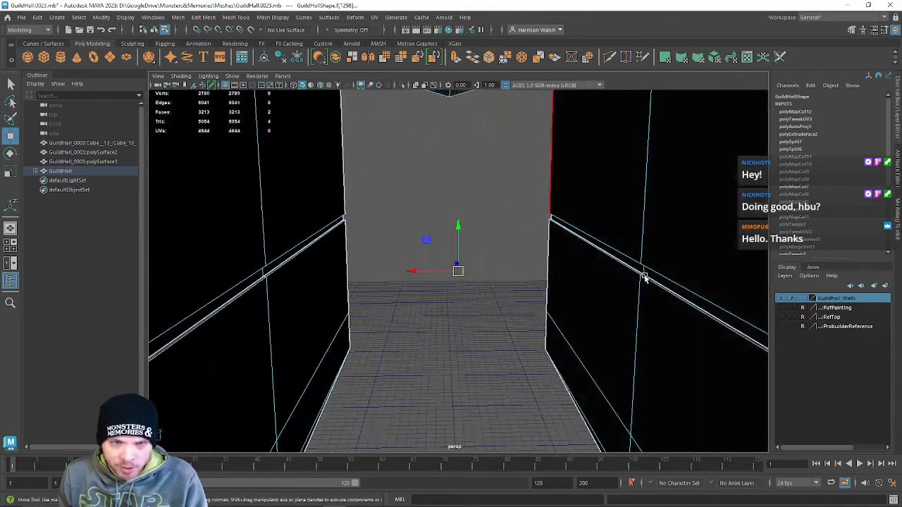
{"action": "middle_click_drag", "start_coordinate": [646, 278], "coordinate": [586, 265], "text": "alt"}
{"action": "key", "text": "4"}
{"action": "right_click_drag", "start_coordinate": [601, 296], "coordinate": [555, 265], "text": "alt"}
{"action": "left_click_drag", "start_coordinate": [556, 265], "coordinate": [582, 392], "text": "alt"}
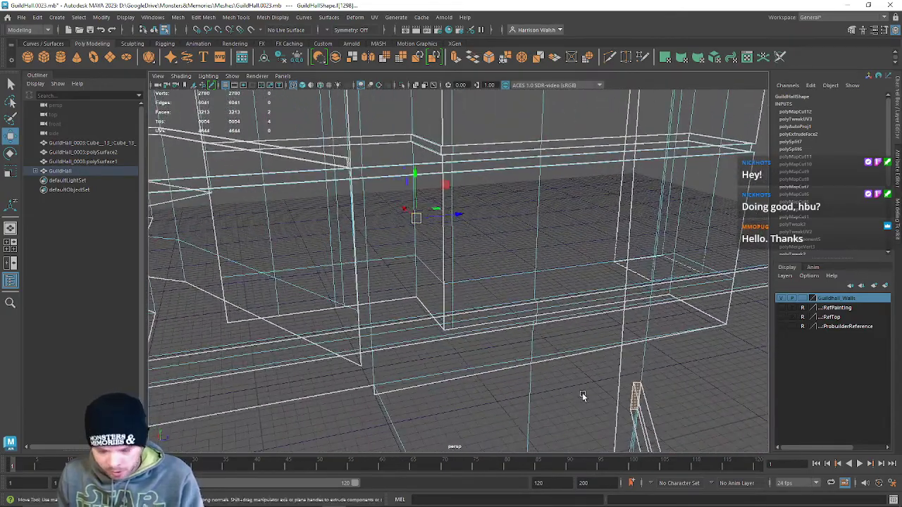
{"action": "left_click", "coordinate": [582, 392]}
{"action": "left_click_drag", "start_coordinate": [638, 360], "coordinate": [472, 306], "text": "alt"}
{"action": "scroll", "coordinate": [472, 307], "scroll_direction": "up", "scroll_amount": 3}
{"action": "middle_click_drag", "start_coordinate": [472, 306], "coordinate": [661, 393], "text": "alt"}
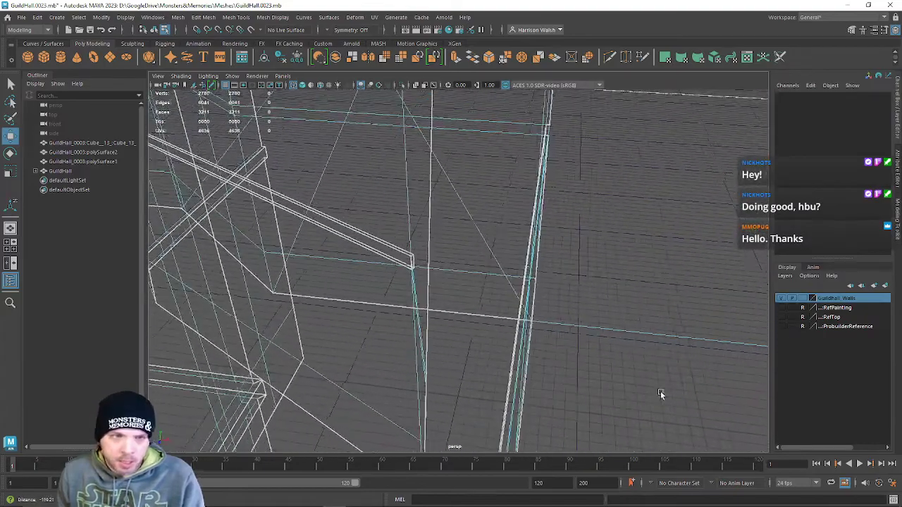
Select the narrow wall face at the groove's end and merge its vertices.
{"action": "right_click_drag", "start_coordinate": [413, 231], "coordinate": [414, 267]}
{"action": "left_click_drag", "start_coordinate": [423, 241], "coordinate": [491, 175], "text": "alt"}
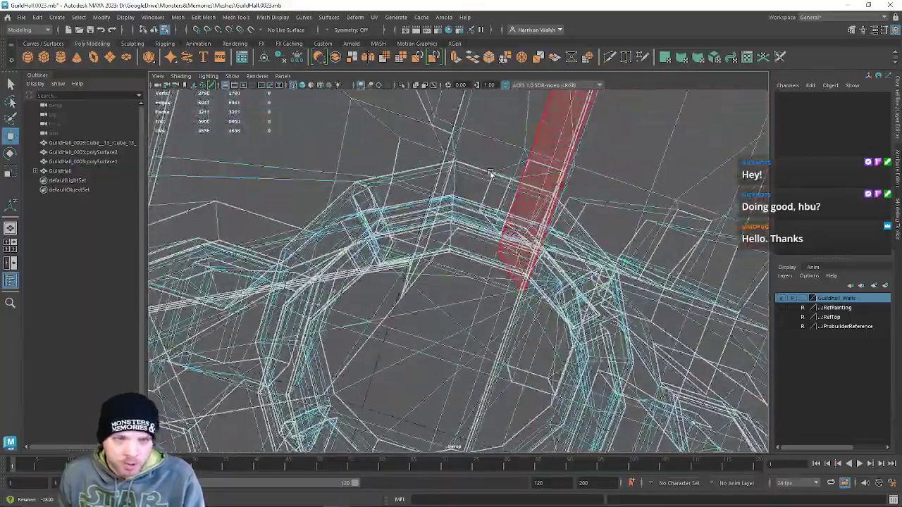
{"action": "left_click", "coordinate": [429, 251]}
{"action": "left_click_drag", "start_coordinate": [429, 252], "coordinate": [401, 326], "text": "alt"}
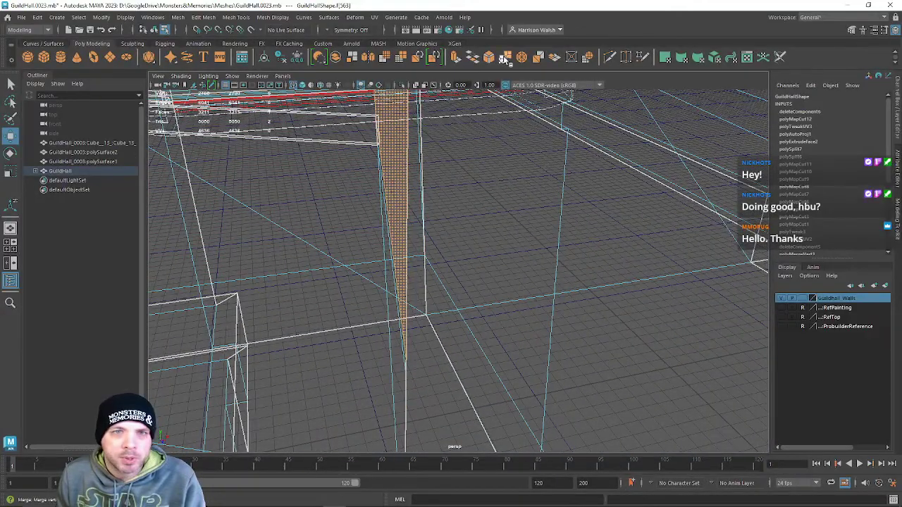
{"action": "left_click", "coordinate": [505, 58]}
Move the narrow wall face's vertices vertically to line up with the groove's end.
{"action": "right_click_drag", "start_coordinate": [406, 354], "coordinate": [363, 239]}
{"action": "left_click", "coordinate": [407, 357]}
{"action": "key", "text": "w"}
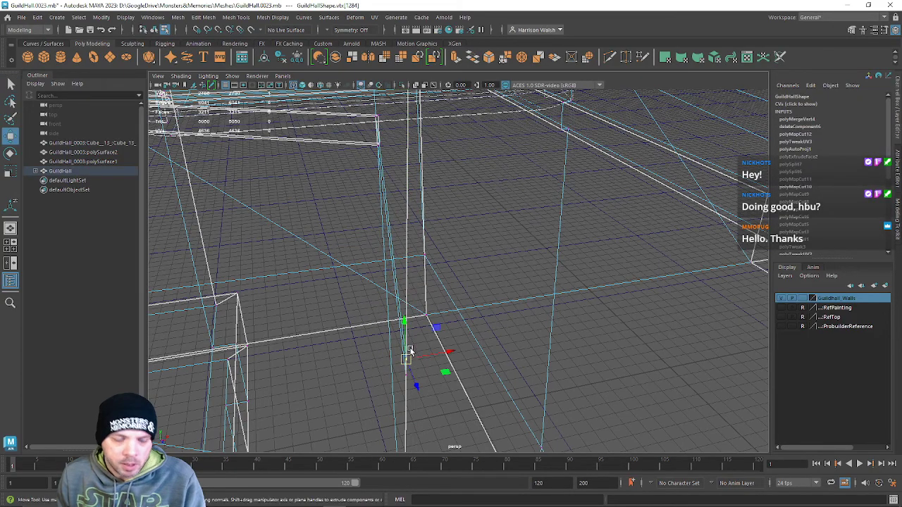
{"action": "left_click_drag", "start_coordinate": [405, 327], "coordinate": [396, 119]}
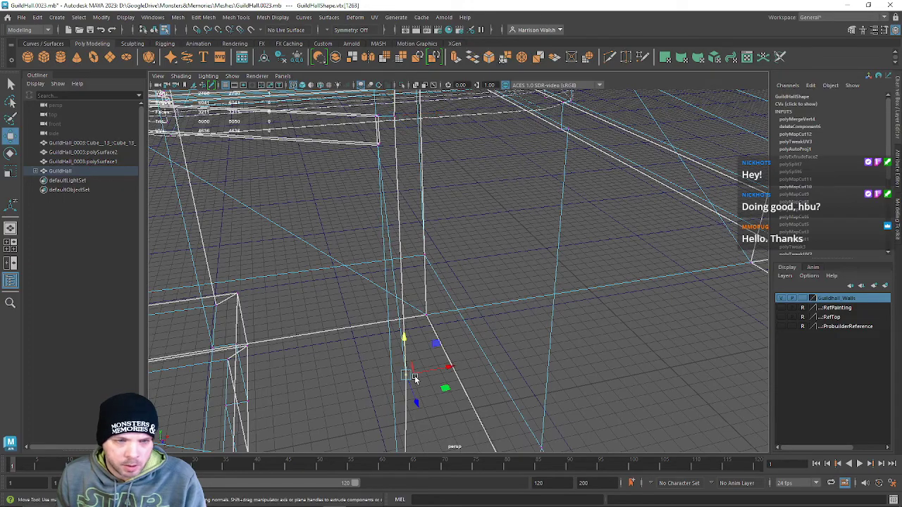
{"action": "left_click_drag", "start_coordinate": [405, 342], "coordinate": [448, 396]}
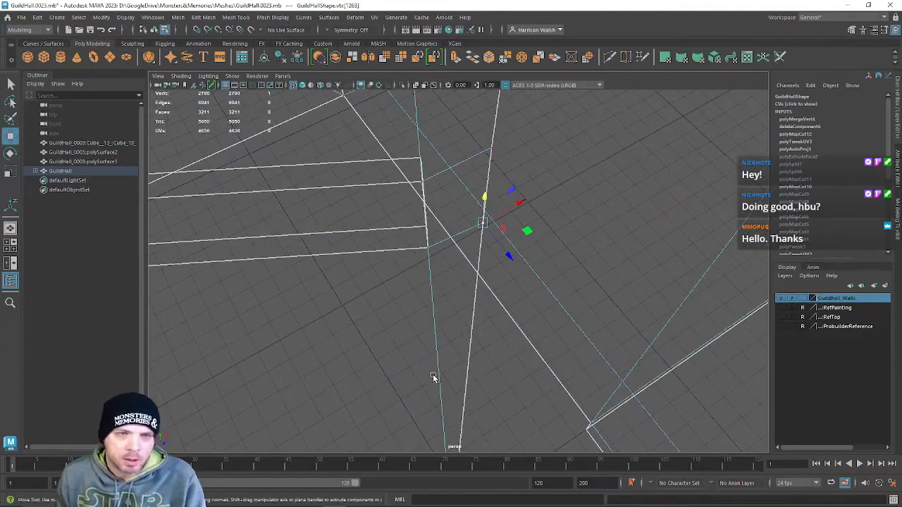
{"action": "left_click_drag", "start_coordinate": [456, 299], "coordinate": [456, 300]}
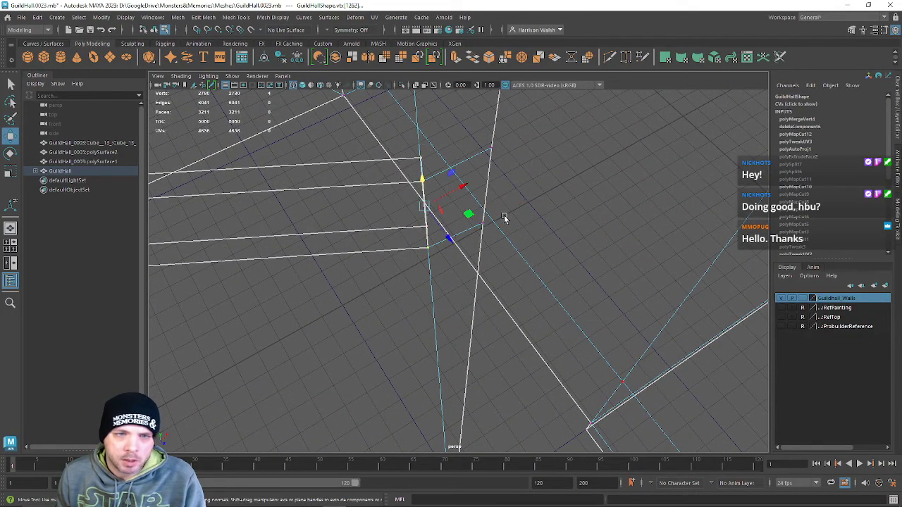
{"action": "left_click_drag", "start_coordinate": [464, 187], "coordinate": [508, 164]}
{"action": "key", "text": "ctrl+z"}
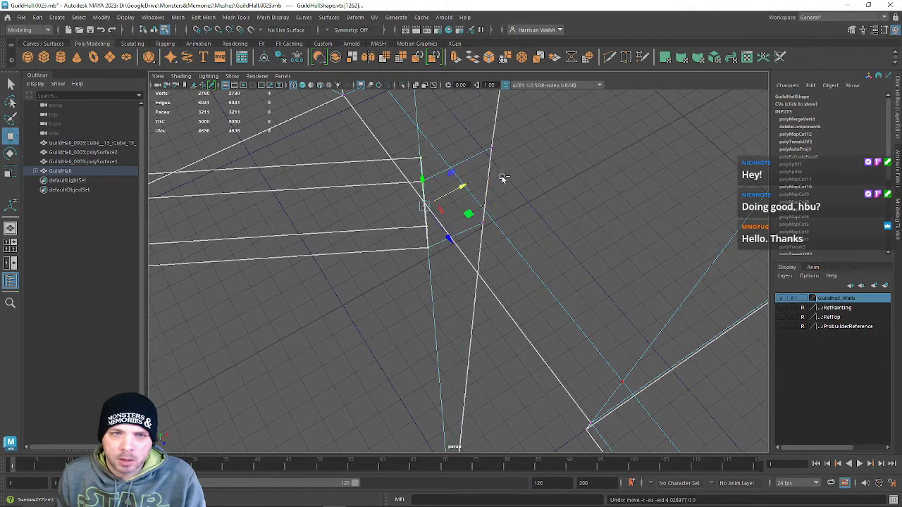
Merge the coinciding vertices at the groove's end and the wall corner.
{"action": "mouse_move", "coordinate": [462, 188]}
{"action": "left_mouse_down", "text": "alt"}
{"action": "mouse_move", "coordinate": [450, 268]}
{"action": "mouse_move", "coordinate": [431, 279]}
{"action": "mouse_move", "coordinate": [440, 251]}
{"action": "mouse_move", "coordinate": [435, 224]}
{"action": "mouse_move", "coordinate": [511, 237]}
{"action": "mouse_move", "coordinate": [486, 242]}
{"action": "mouse_move", "coordinate": [518, 292]}
{"action": "mouse_move", "coordinate": [428, 228]}
{"action": "mouse_move", "coordinate": [471, 359]}
{"action": "mouse_move", "coordinate": [506, 424]}
{"action": "left_mouse_up", "text": "alt"}
{"action": "left_click", "coordinate": [436, 224]}
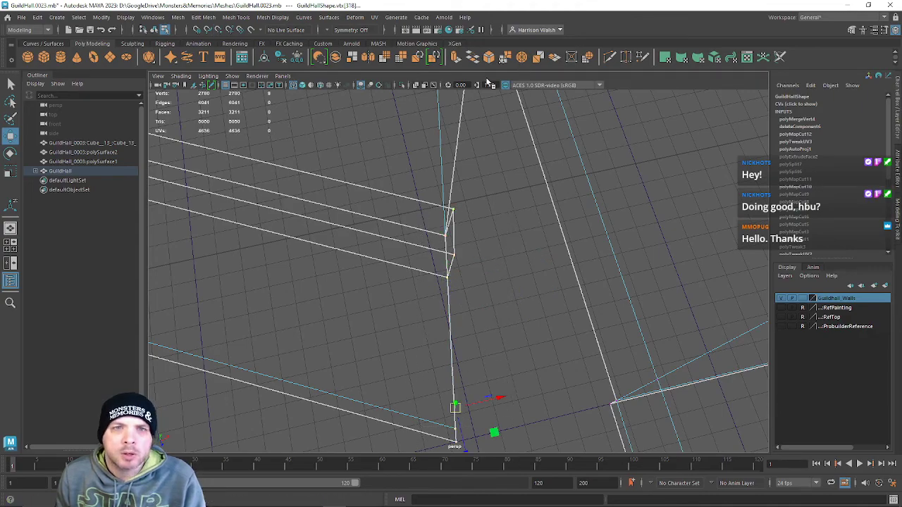
{"action": "left_click", "coordinate": [505, 60]}
Select the wall corner vertices at the groove's opposite end and raise them to meet the groove.
{"action": "left_click_drag", "start_coordinate": [544, 338], "coordinate": [439, 291], "text": "alt"}
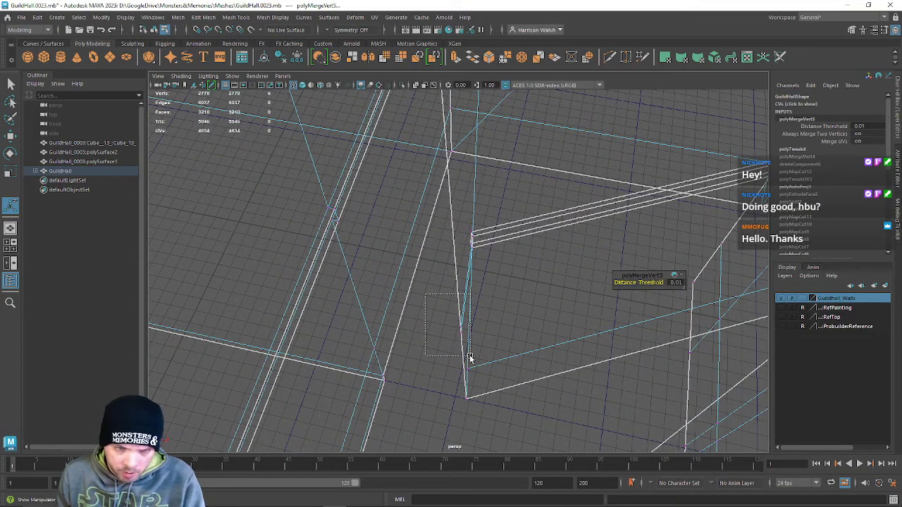
{"action": "left_click_drag", "start_coordinate": [470, 358], "coordinate": [470, 357]}
{"action": "key", "text": "w"}
{"action": "left_click_drag", "start_coordinate": [459, 321], "coordinate": [441, 215]}
{"action": "left_click_drag", "start_coordinate": [465, 263], "coordinate": [517, 296], "text": "alt"}
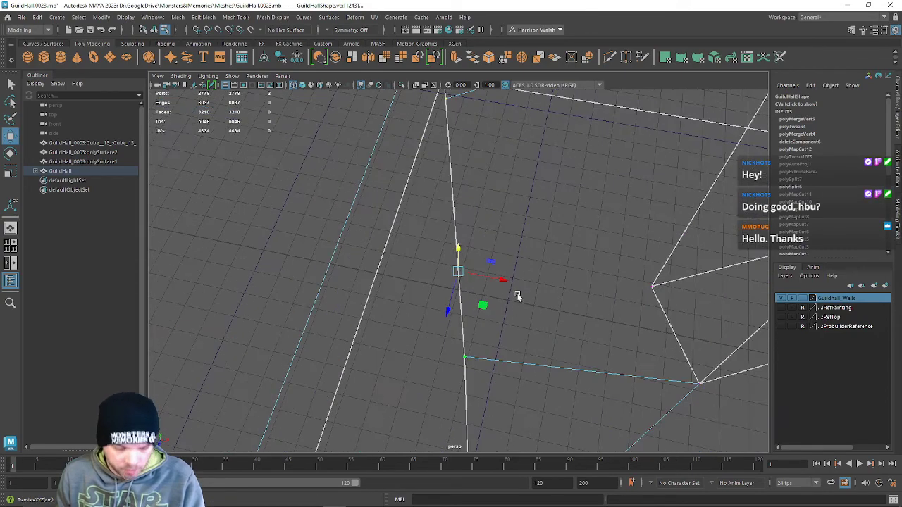
{"action": "left_click_drag", "start_coordinate": [553, 340], "coordinate": [523, 311], "text": "alt"}
Merge the coinciding vertices at the groove's opposite end and check the surrounding wall geometry.
{"action": "left_click_drag", "start_coordinate": [493, 110], "coordinate": [730, 430]}
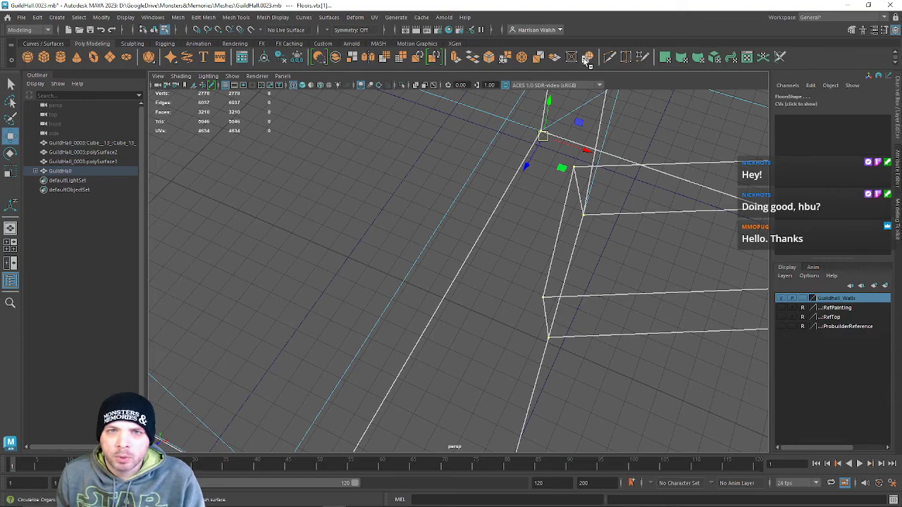
{"action": "left_click", "coordinate": [509, 60]}
{"action": "left_click_drag", "start_coordinate": [583, 264], "coordinate": [548, 243], "text": "alt"}
{"action": "right_click_drag", "start_coordinate": [548, 243], "coordinate": [473, 148], "text": "alt"}
{"action": "left_click_drag", "start_coordinate": [474, 148], "coordinate": [422, 161], "text": "alt"}
{"action": "right_click_drag", "start_coordinate": [423, 161], "coordinate": [414, 146], "text": "alt"}
{"action": "right_click_drag", "start_coordinate": [479, 364], "coordinate": [227, 199], "text": "alt"}
{"action": "middle_click_drag", "start_coordinate": [283, 289], "coordinate": [329, 289], "text": "alt"}
{"action": "left_click_drag", "start_coordinate": [330, 289], "coordinate": [492, 234], "text": "alt"}
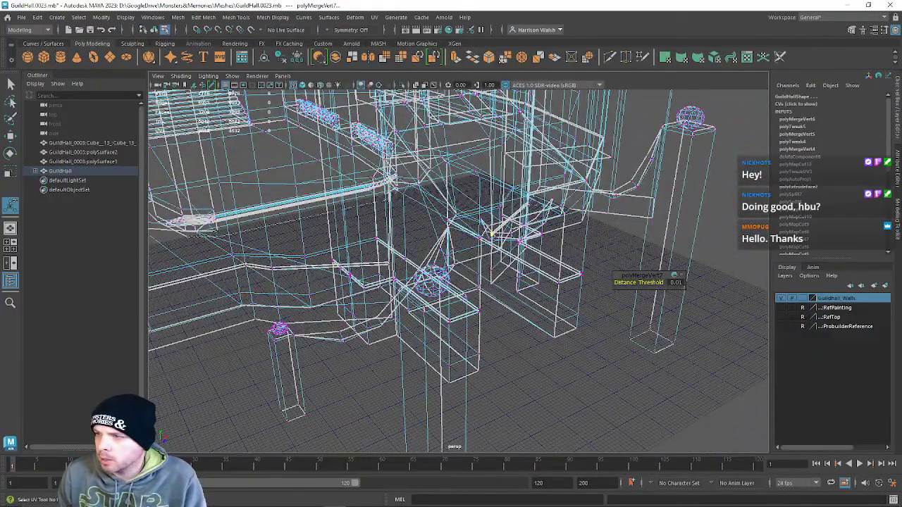
Bring back the UV Editor and stitch two narrow groove strips together along their selected short end edges.
{"action": "left_click_drag", "start_coordinate": [901, 92], "coordinate": [514, 95]}
{"action": "right_click_drag", "start_coordinate": [461, 286], "coordinate": [595, 197], "text": "alt"}
{"action": "middle_click_drag", "start_coordinate": [596, 197], "coordinate": [530, 277], "text": "alt"}
{"action": "right_click_drag", "start_coordinate": [448, 287], "coordinate": [443, 260]}
{"action": "middle_click_drag", "start_coordinate": [474, 298], "coordinate": [454, 282], "text": "alt"}
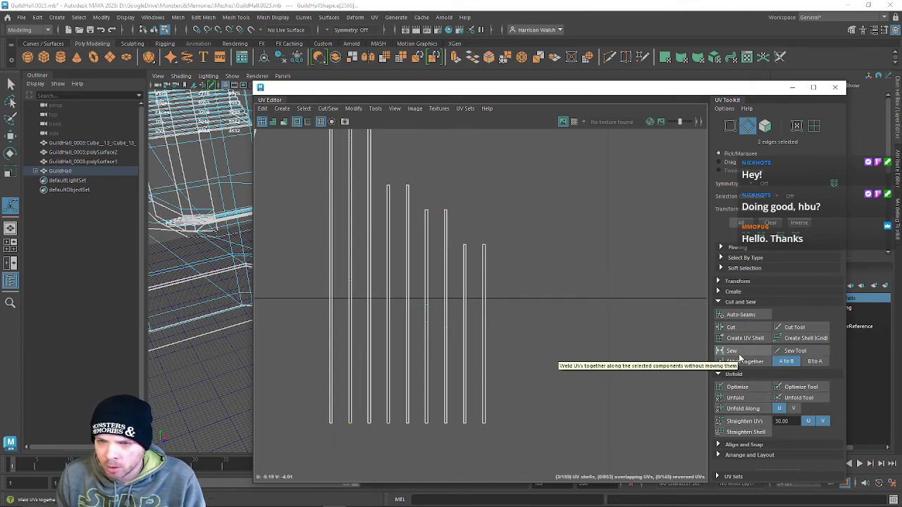
{"action": "left_click", "coordinate": [750, 361]}
Examine the remaining narrow groove strips and their end edges in the UV Editor for further strips that belong together.
{"action": "middle_click_drag", "start_coordinate": [399, 340], "coordinate": [549, 43], "text": "alt"}
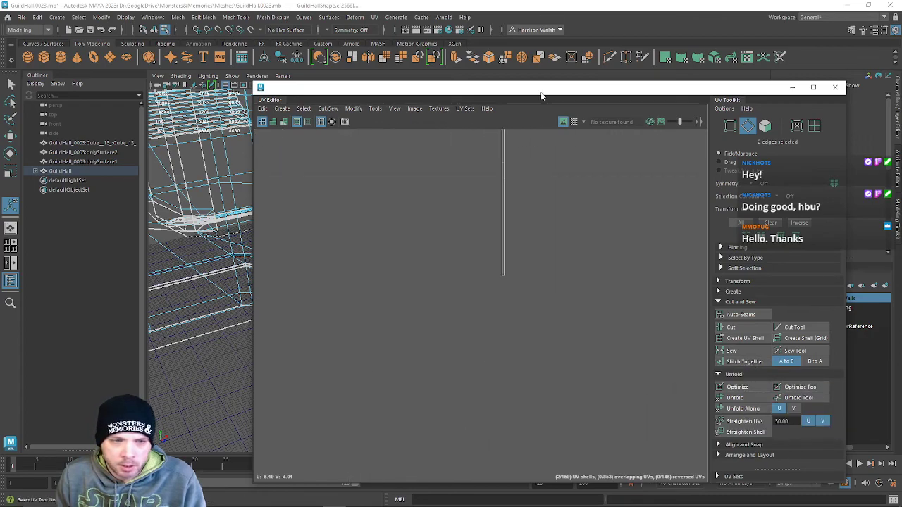
{"action": "scroll", "coordinate": [521, 294], "scroll_direction": "down", "scroll_amount": 3}
{"action": "scroll", "coordinate": [491, 279], "scroll_direction": "up", "scroll_amount": 4}
{"action": "middle_click_drag", "start_coordinate": [477, 246], "coordinate": [475, 315], "text": "alt"}
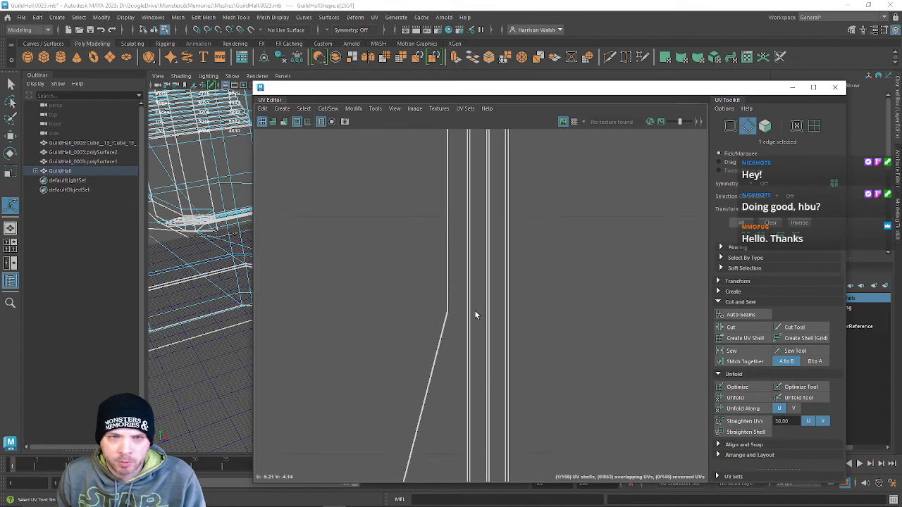
{"action": "scroll", "coordinate": [624, 229], "scroll_direction": "down", "scroll_amount": 3}
{"action": "middle_click_drag", "start_coordinate": [574, 236], "coordinate": [575, 343], "text": "alt"}
{"action": "scroll", "coordinate": [523, 289], "scroll_direction": "down", "scroll_amount": 5}
{"action": "scroll", "coordinate": [527, 387], "scroll_direction": "up", "scroll_amount": 4}
{"action": "scroll", "coordinate": [527, 387], "scroll_direction": "down", "scroll_amount": 2}
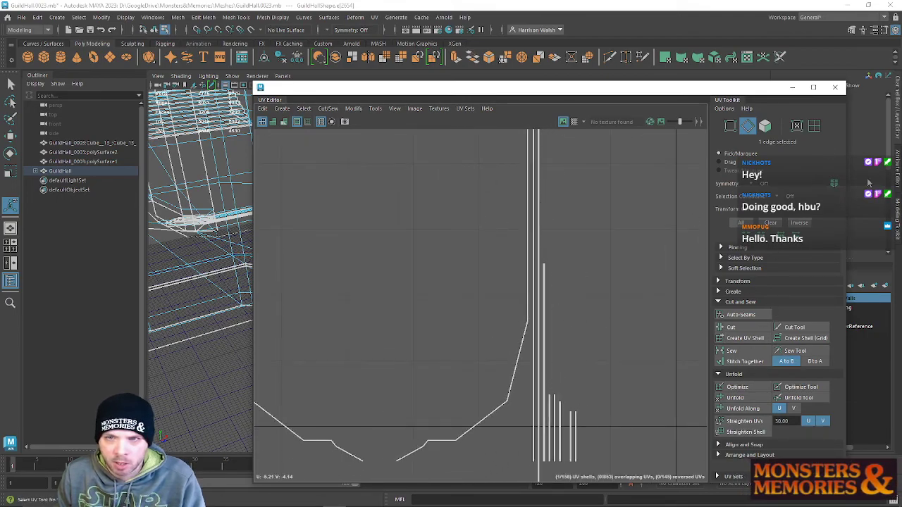
Try to stitch two of the narrow groove strips together at their short lower end edges.
{"action": "middle_click_drag", "start_coordinate": [540, 392], "coordinate": [501, 317], "text": "alt"}
{"action": "middle_click_drag", "start_coordinate": [503, 232], "coordinate": [501, 248], "text": "alt"}
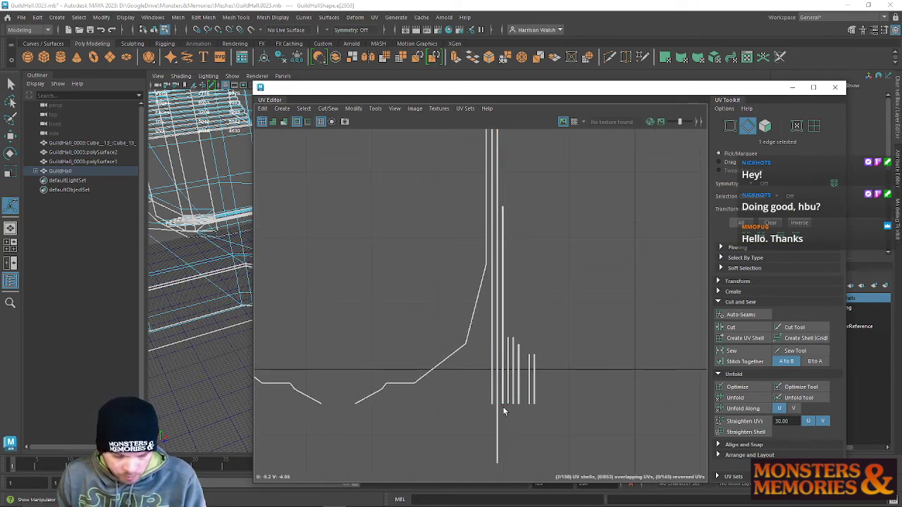
{"action": "middle_click_drag", "start_coordinate": [503, 413], "coordinate": [505, 375], "text": "alt"}
{"action": "scroll", "coordinate": [547, 280], "scroll_direction": "up", "scroll_amount": 3}
{"action": "middle_click_drag", "start_coordinate": [410, 375], "coordinate": [459, 236], "text": "alt"}
{"action": "key", "text": "ctrl+z"}
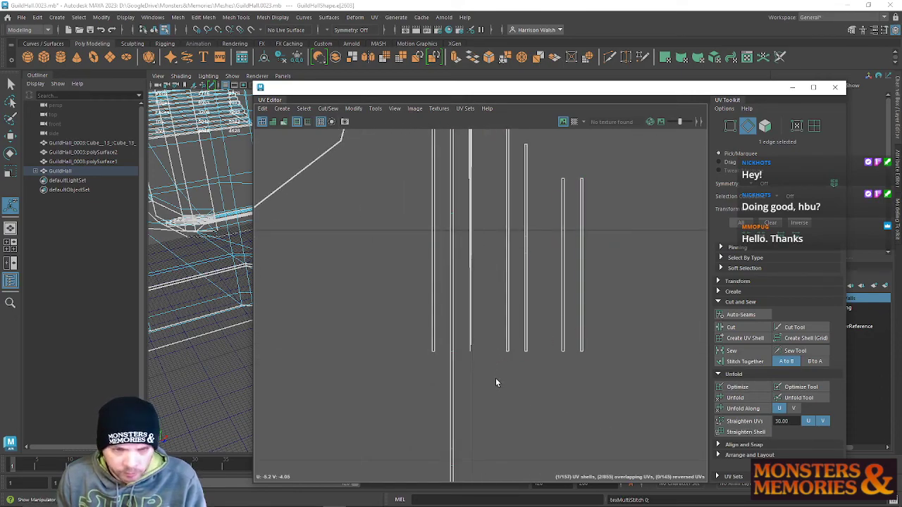
{"action": "middle_click_drag", "start_coordinate": [489, 352], "coordinate": [462, 350], "text": "alt"}
Select the UVs of all the narrow groove strips and move them as a group away from the wall shells.
{"action": "right_click_drag", "start_coordinate": [449, 302], "coordinate": [482, 299]}
{"action": "scroll", "coordinate": [480, 297], "scroll_direction": "down", "scroll_amount": 2}
{"action": "scroll", "coordinate": [457, 279], "scroll_direction": "down", "scroll_amount": 3}
{"action": "scroll", "coordinate": [455, 280], "scroll_direction": "down", "scroll_amount": 3}
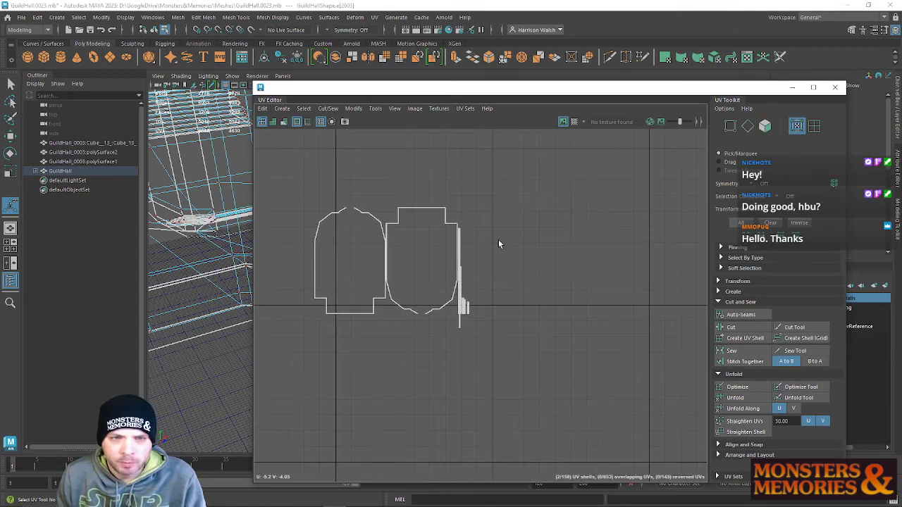
{"action": "left_click_drag", "start_coordinate": [498, 400], "coordinate": [456, 402]}
{"action": "key", "text": "w"}
{"action": "left_click_drag", "start_coordinate": [463, 278], "coordinate": [485, 283]}
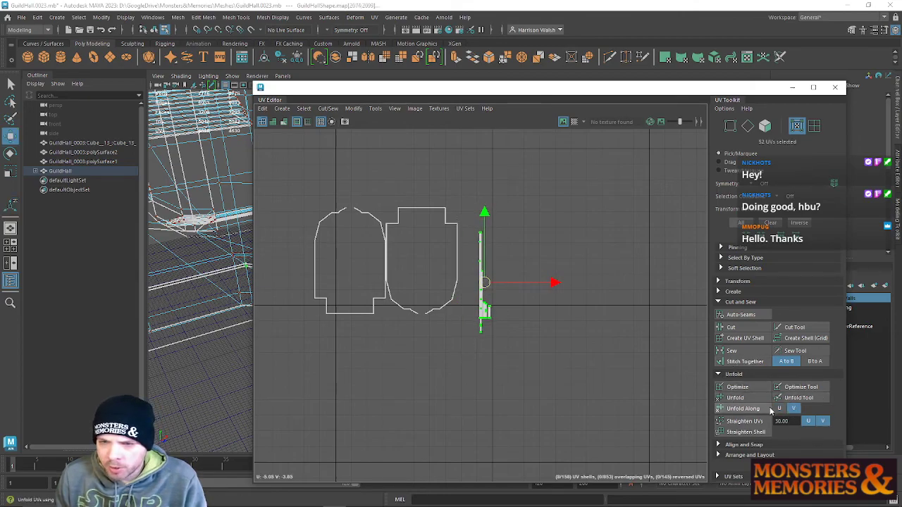
Save the scene as the next incremental version.
{"action": "mouse_move", "coordinate": [520, 315]}
{"action": "middle_mouse_down", "text": "alt"}
{"action": "mouse_move", "coordinate": [539, 302]}
{"action": "mouse_move", "coordinate": [528, 306]}
{"action": "middle_mouse_up", "text": "alt"}
{"action": "scroll", "coordinate": [551, 300], "scroll_direction": "up", "scroll_amount": 8}
{"action": "middle_click_drag", "start_coordinate": [434, 364], "coordinate": [499, 355], "text": "alt"}
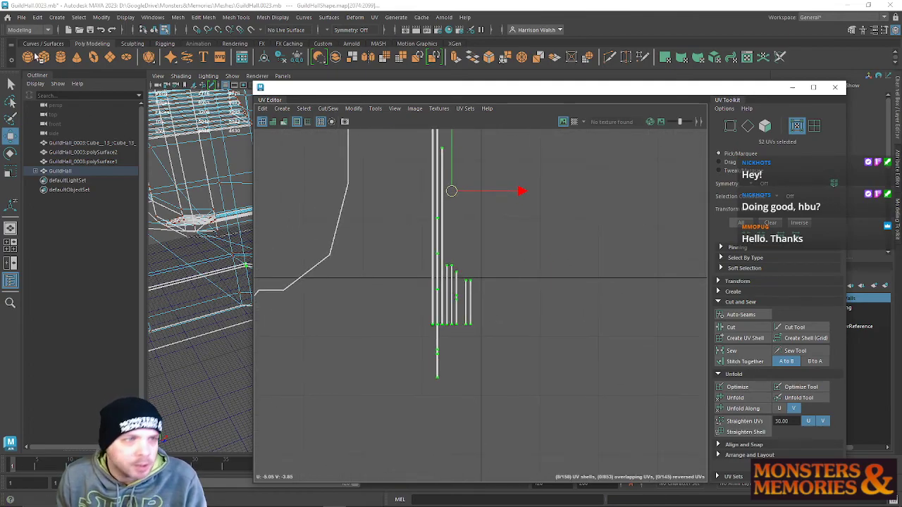
{"action": "left_click", "coordinate": [22, 17]}
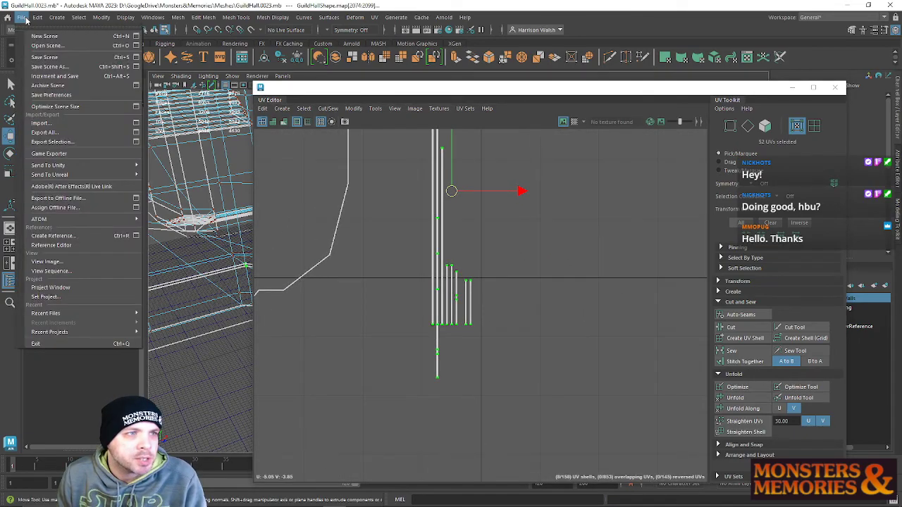
{"action": "left_click", "coordinate": [66, 75]}
Select the short upper end edge of one short groove strip and stitch it to its matching strip.
{"action": "scroll", "coordinate": [472, 326], "scroll_direction": "up", "scroll_amount": 2}
{"action": "right_click_drag", "start_coordinate": [532, 328], "coordinate": [587, 391], "text": "alt"}
{"action": "middle_click_drag", "start_coordinate": [353, 287], "coordinate": [403, 415], "text": "alt"}
{"action": "right_click_drag", "start_coordinate": [453, 281], "coordinate": [680, 318]}
{"action": "left_click", "coordinate": [447, 279]}
{"action": "scroll", "coordinate": [485, 441], "scroll_direction": "down", "scroll_amount": 3}
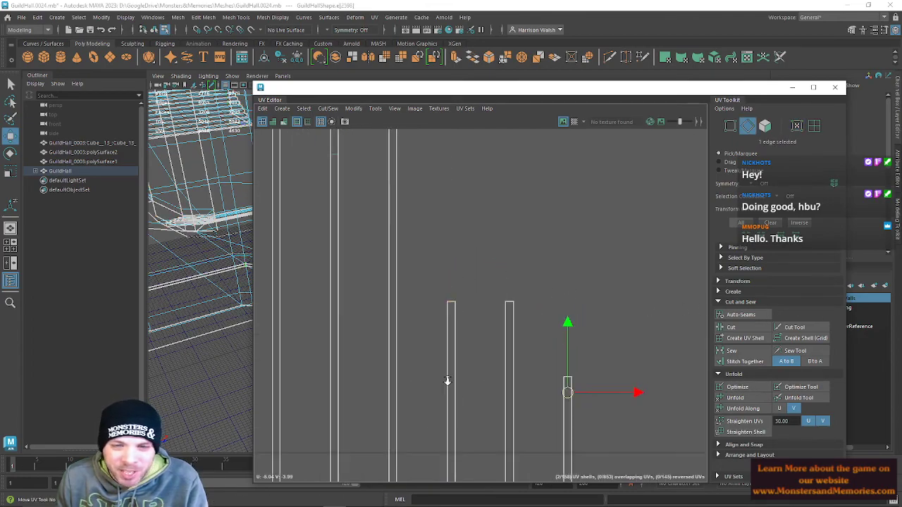
{"action": "left_click", "coordinate": [735, 362]}
Stitch the next short groove strip to its match along the upper end edge and check the joined strips.
{"action": "middle_click_drag", "start_coordinate": [472, 238], "coordinate": [511, 435], "text": "alt"}
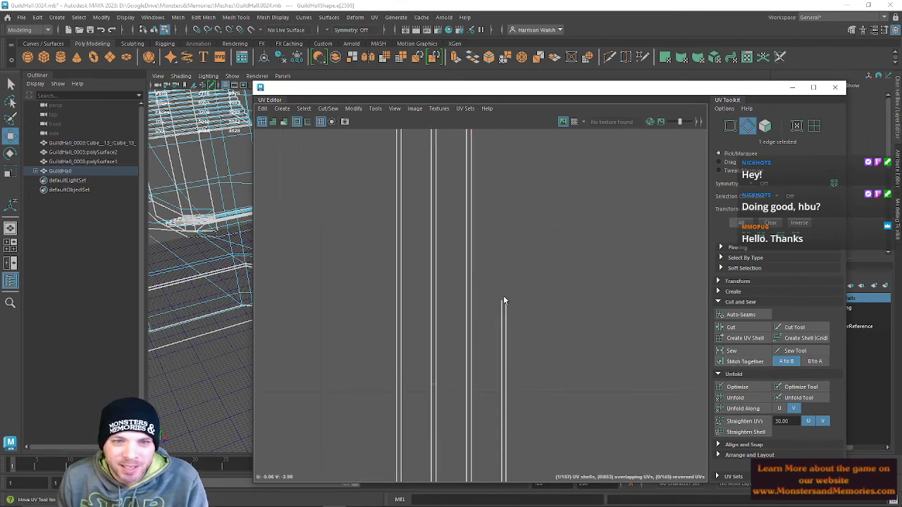
{"action": "left_click", "coordinate": [508, 304]}
{"action": "key", "text": "g"}
{"action": "middle_click_drag", "start_coordinate": [537, 335], "coordinate": [484, 137], "text": "alt"}
{"action": "middle_click_drag", "start_coordinate": [532, 436], "coordinate": [503, 170], "text": "alt"}
{"action": "right_click_drag", "start_coordinate": [511, 349], "coordinate": [389, 230], "text": "alt"}
{"action": "middle_click_drag", "start_coordinate": [461, 426], "coordinate": [402, 76], "text": "alt"}
{"action": "middle_click_drag", "start_coordinate": [411, 240], "coordinate": [422, 395], "text": "alt"}
{"action": "middle_click_drag", "start_coordinate": [461, 238], "coordinate": [460, 430], "text": "alt"}
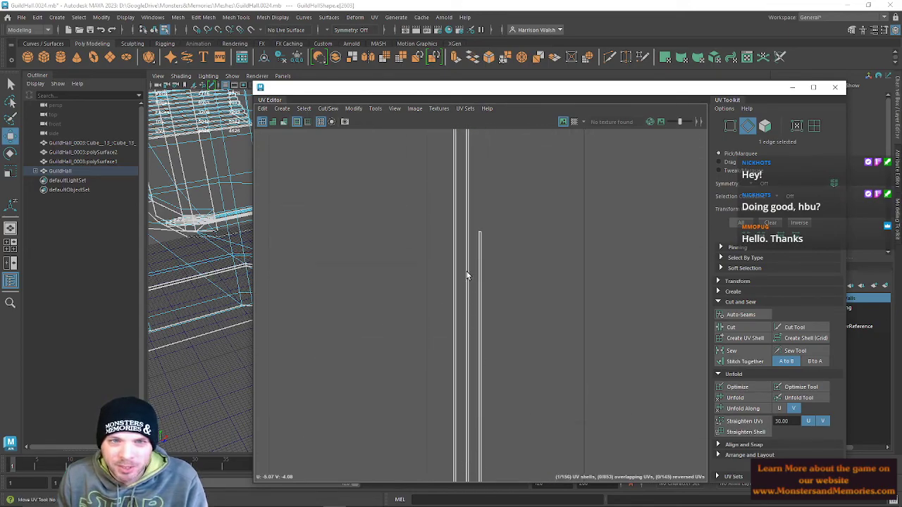
Try to stitch the outermost long strip to its match along its short upper end edge.
{"action": "left_click", "coordinate": [480, 237]}
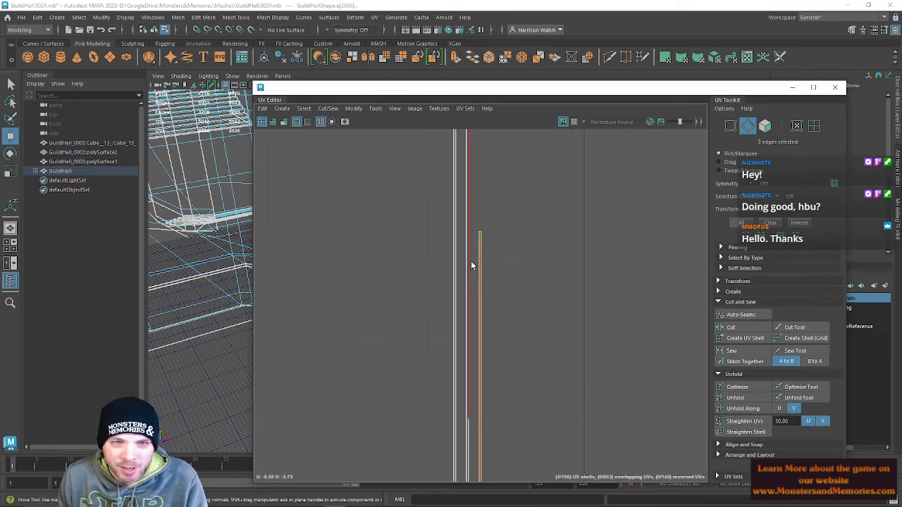
{"action": "left_click_drag", "start_coordinate": [484, 263], "coordinate": [484, 265]}
{"action": "key", "text": "shift+s"}
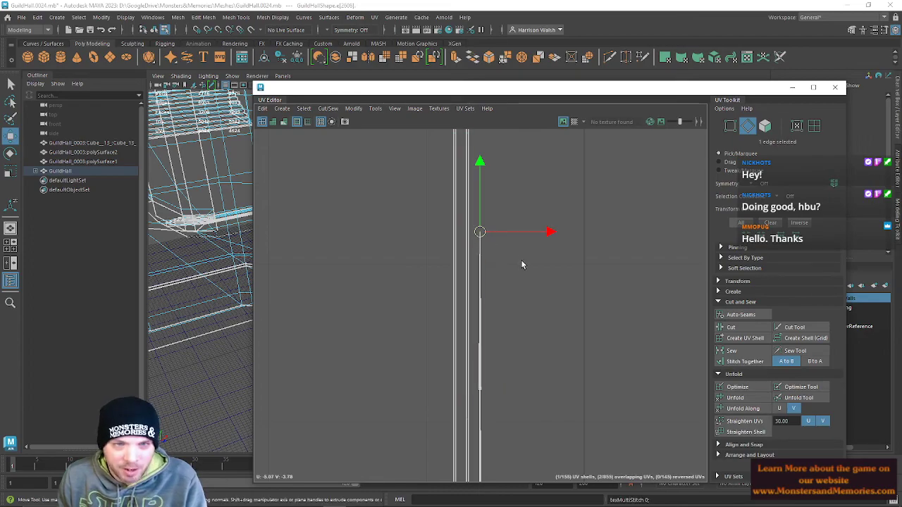
{"action": "key", "text": "ctrl+z"}
Locate the matching strip and retry stitching the pair from its short upper end edge.
{"action": "middle_click_drag", "start_coordinate": [534, 366], "coordinate": [493, 71], "text": "alt"}
{"action": "mouse_move", "coordinate": [502, 252]}
{"action": "middle_mouse_down", "text": "alt"}
{"action": "mouse_move", "coordinate": [560, 498]}
{"action": "mouse_move", "coordinate": [531, 473]}
{"action": "mouse_move", "coordinate": [518, 505]}
{"action": "middle_mouse_up", "text": "alt"}
{"action": "middle_click_drag", "start_coordinate": [479, 339], "coordinate": [483, 504], "text": "alt"}
{"action": "right_click_drag", "start_coordinate": [576, 243], "coordinate": [686, 504], "text": "alt"}
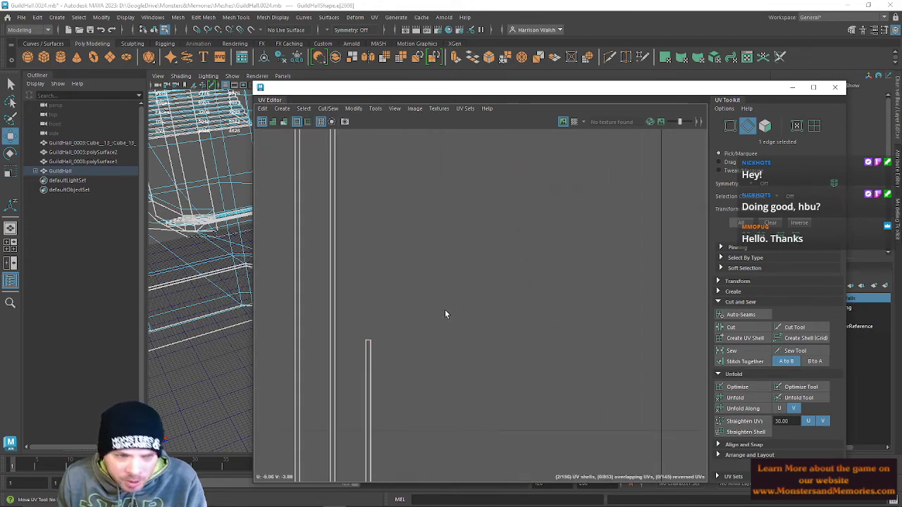
{"action": "left_click", "coordinate": [367, 338]}
{"action": "key", "text": "g"}
{"action": "key", "text": "ctrl+z"}
{"action": "left_click", "coordinate": [745, 362]}
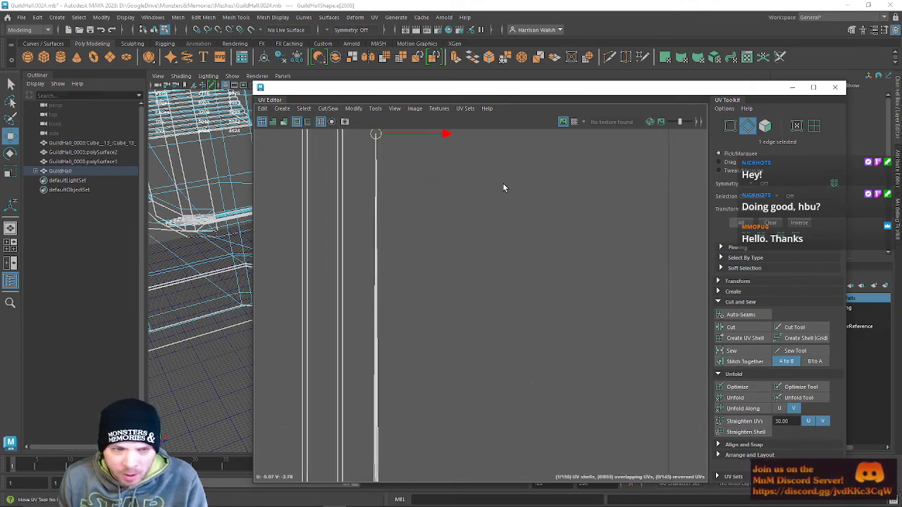
Inspect the stitched strip, and undo the accidental UV move and the stitch.
{"action": "middle_click_drag", "start_coordinate": [500, 303], "coordinate": [513, 90], "text": "alt"}
{"action": "mouse_move", "coordinate": [563, 330]}
{"action": "middle_mouse_down"}
{"action": "mouse_move", "coordinate": [549, 276]}
{"action": "mouse_move", "coordinate": [547, 333]}
{"action": "middle_mouse_up"}
{"action": "right_click_drag", "start_coordinate": [547, 333], "coordinate": [447, 83], "text": "alt"}
{"action": "middle_click_drag", "start_coordinate": [515, 398], "coordinate": [525, 226]}
{"action": "key", "text": "ctrl+z"}
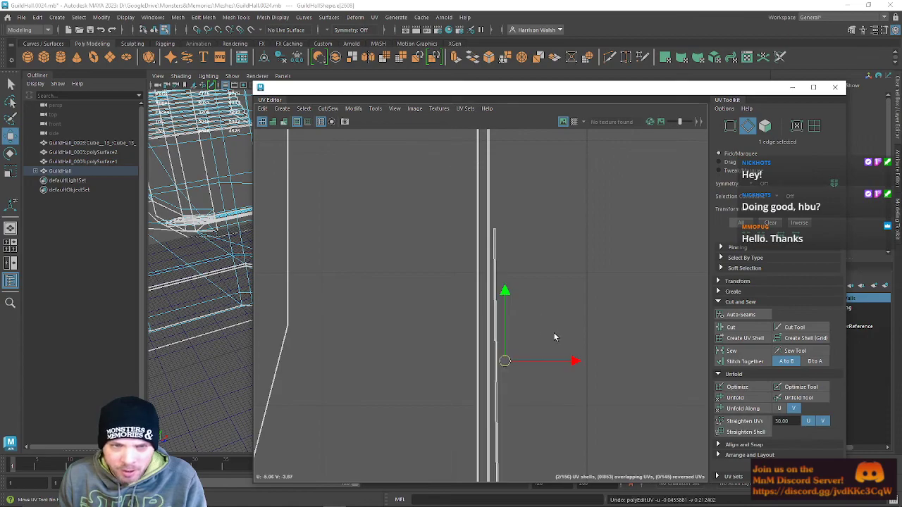
{"action": "middle_click_drag", "start_coordinate": [562, 371], "coordinate": [508, 115], "text": "alt"}
{"action": "right_click_drag", "start_coordinate": [476, 339], "coordinate": [507, 281], "text": "alt"}
{"action": "key", "text": "ctrl+z"}
Select the loose short strip's UVs and move the strip beside the upper end of its matching strip.
{"action": "double_click", "coordinate": [458, 271]}
{"action": "left_click_drag", "start_coordinate": [463, 325], "coordinate": [466, 122]}
{"action": "middle_click_drag", "start_coordinate": [465, 166], "coordinate": [496, 382], "text": "alt"}
{"action": "middle_click_drag", "start_coordinate": [497, 339], "coordinate": [486, 357], "text": "alt"}
{"action": "scroll", "coordinate": [495, 261], "scroll_direction": "up", "scroll_amount": 6}
{"action": "left_click_drag", "start_coordinate": [518, 390], "coordinate": [499, 261]}
{"action": "middle_click_drag", "start_coordinate": [492, 229], "coordinate": [500, 321], "text": "alt"}
Try to stitch the repositioned short strip to its neighbour along the neighbour's upper end edge.
{"action": "right_click_drag", "start_coordinate": [482, 288], "coordinate": [474, 252]}
{"action": "left_click", "coordinate": [474, 301]}
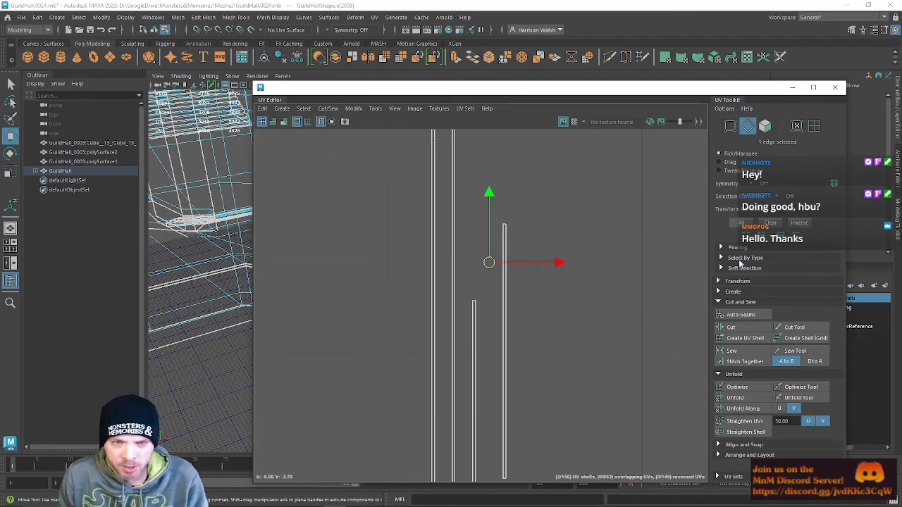
{"action": "left_click", "coordinate": [756, 363]}
{"action": "key", "text": "ctrl+z"}
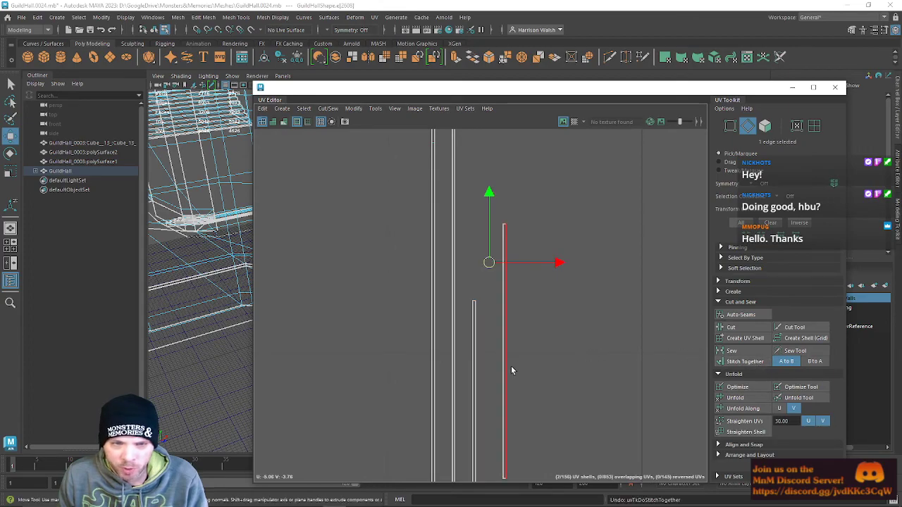
Select the whole loose short strip and turn it end for end with 90-degree rotations.
{"action": "middle_click_drag", "start_coordinate": [512, 368], "coordinate": [495, 213], "text": "alt"}
{"action": "right_click_drag", "start_coordinate": [479, 255], "coordinate": [522, 262]}
{"action": "double_click", "coordinate": [479, 275]}
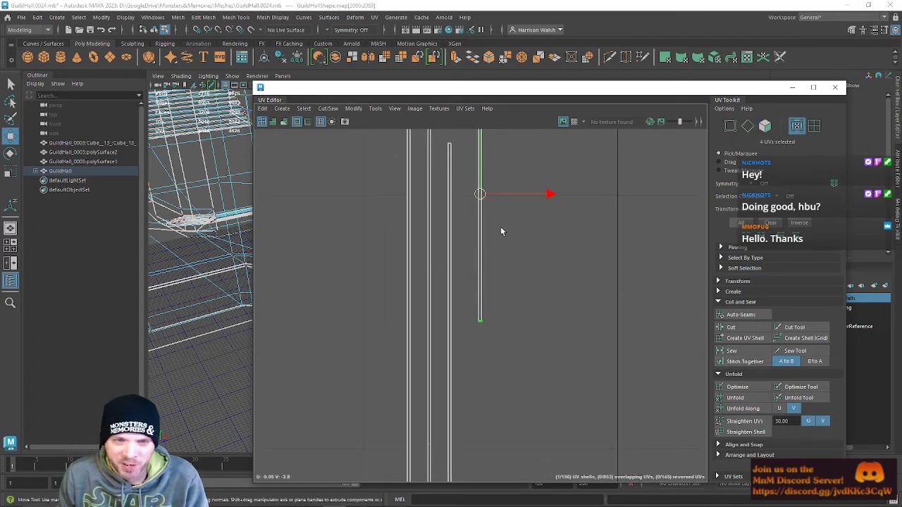
{"action": "middle_click_drag", "start_coordinate": [501, 232], "coordinate": [522, 331], "text": "alt"}
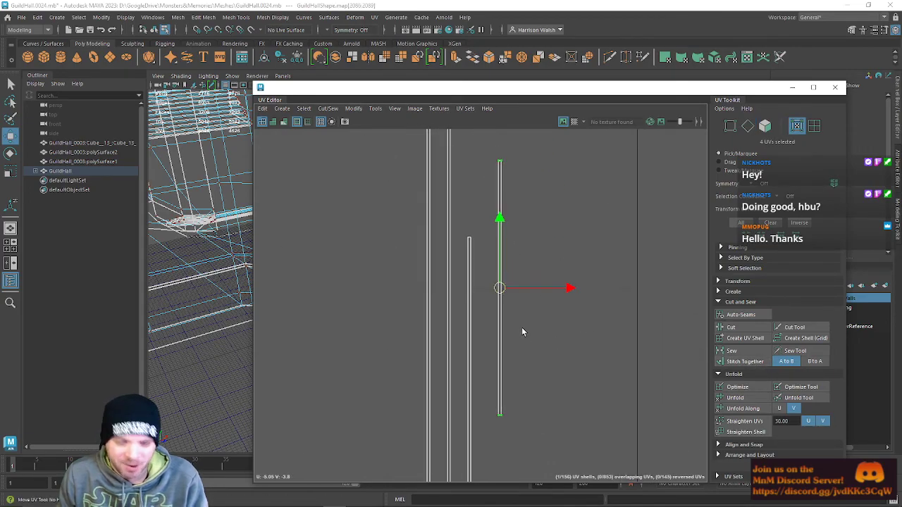
{"action": "left_click", "coordinate": [733, 282]}
{"action": "scroll", "coordinate": [768, 377], "scroll_direction": "down", "scroll_amount": 4}
{"action": "left_click", "coordinate": [792, 345]}
{"action": "key", "text": "e"}
Move the rotated strip directly above its matching strip and stitch the two along their facing end edges.
{"action": "key", "text": "w"}
{"action": "left_click_drag", "start_coordinate": [499, 287], "coordinate": [469, 93]}
{"action": "middle_click_drag", "start_coordinate": [471, 166], "coordinate": [472, 251], "text": "alt"}
{"action": "right_click_drag", "start_coordinate": [470, 295], "coordinate": [471, 272]}
{"action": "left_click", "coordinate": [471, 310]}
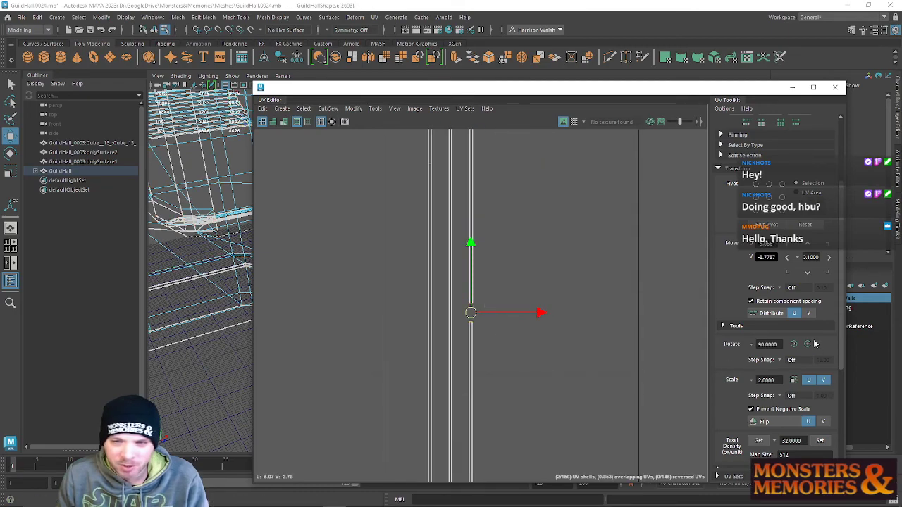
{"action": "scroll", "coordinate": [724, 465], "scroll_direction": "down", "scroll_amount": 5}
{"action": "left_click", "coordinate": [735, 369]}
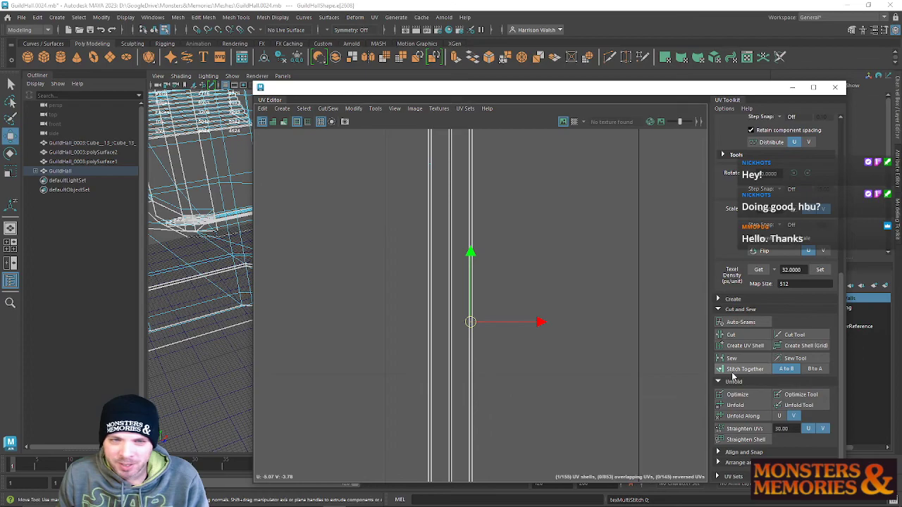
{"action": "scroll", "coordinate": [489, 322], "scroll_direction": "down", "scroll_amount": 6}
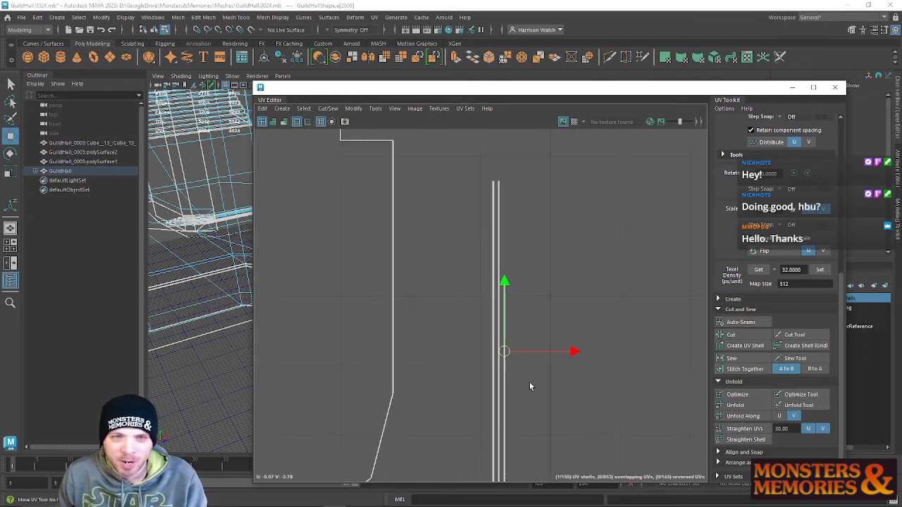
Clear the edge selection and check the Stitch Together options for its direction setting.
{"action": "left_click", "coordinate": [627, 363]}
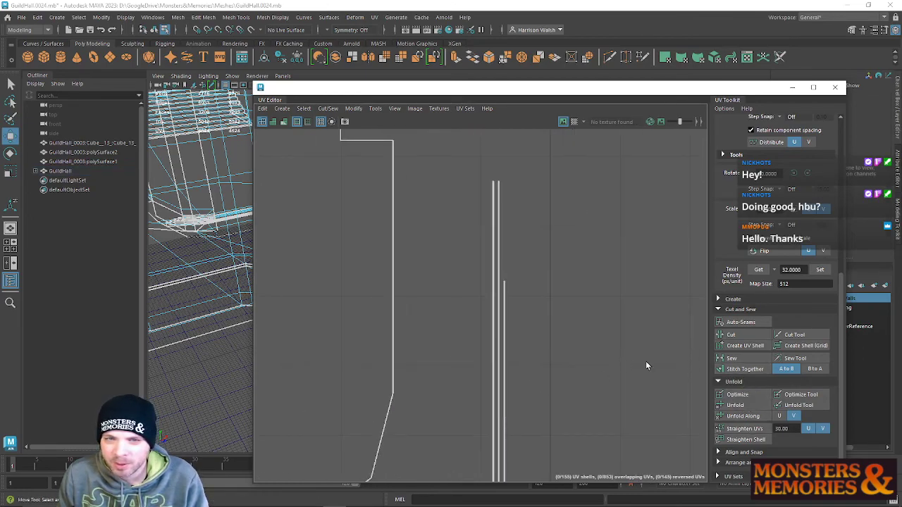
{"action": "left_click", "coordinate": [749, 372]}
{"action": "left_click", "coordinate": [327, 109]}
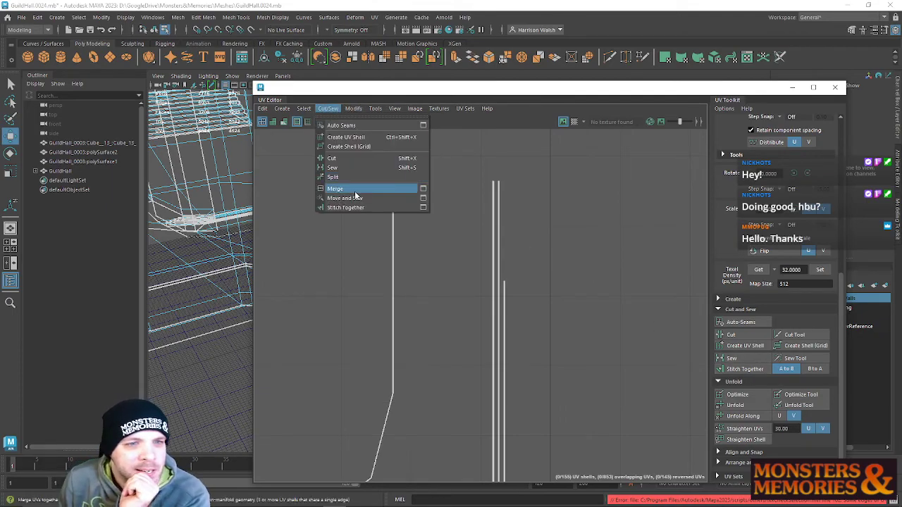
{"action": "left_click", "coordinate": [423, 207]}
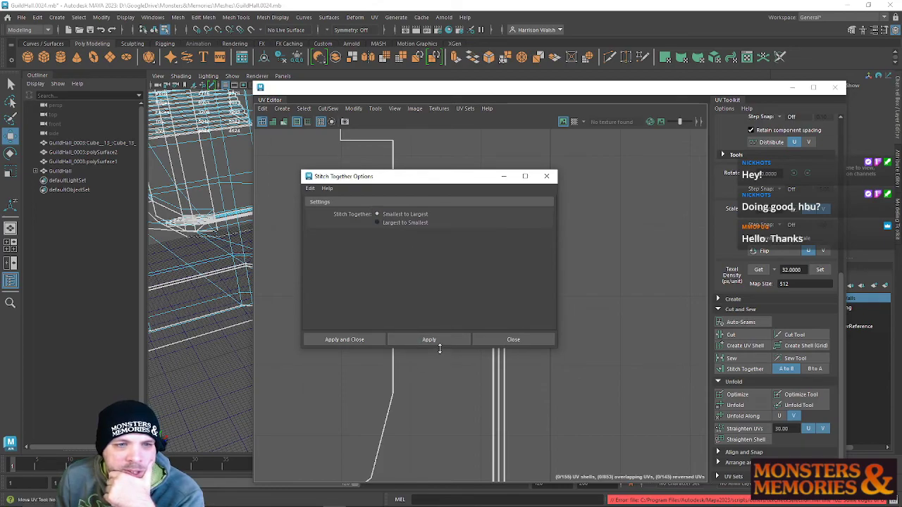
{"action": "left_click", "coordinate": [546, 177]}
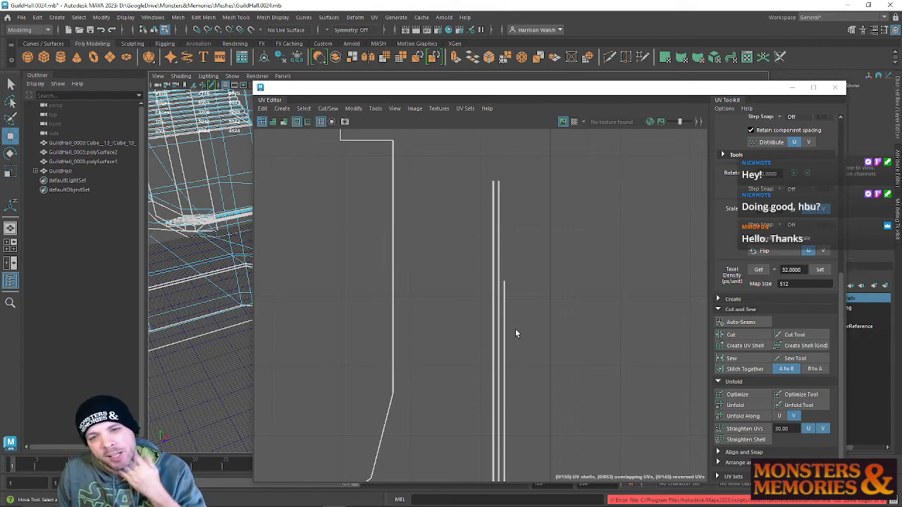
Select the short upper end edge of the outermost long strip and stitch it to its matching short strip.
{"action": "middle_click_drag", "start_coordinate": [507, 353], "coordinate": [446, 47], "text": "alt"}
{"action": "right_click_drag", "start_coordinate": [454, 212], "coordinate": [462, 191]}
{"action": "left_click_drag", "start_coordinate": [452, 186], "coordinate": [515, 281]}
{"action": "middle_click_drag", "start_coordinate": [477, 206], "coordinate": [526, 484], "text": "alt"}
{"action": "middle_click_drag", "start_coordinate": [514, 306], "coordinate": [493, 332], "text": "alt"}
{"action": "scroll", "coordinate": [493, 307], "scroll_direction": "up", "scroll_amount": 5}
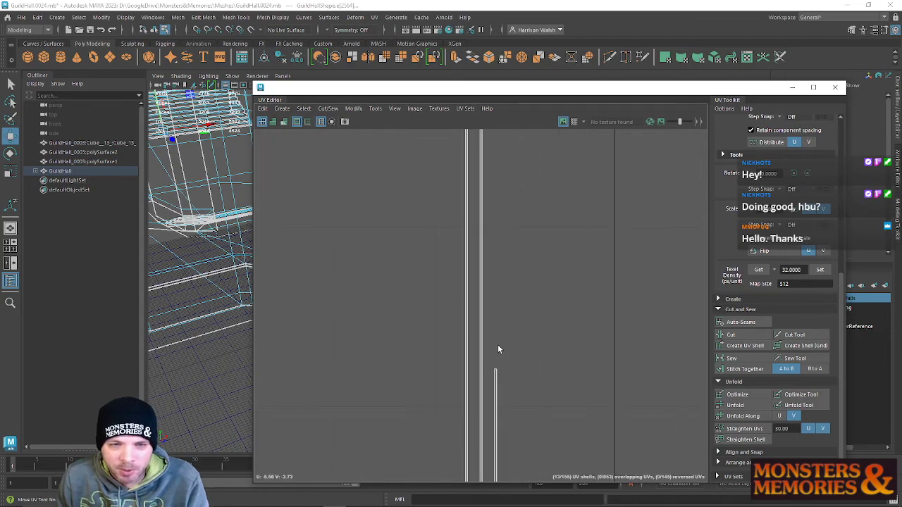
{"action": "scroll", "coordinate": [506, 321], "scroll_direction": "up", "scroll_amount": 4}
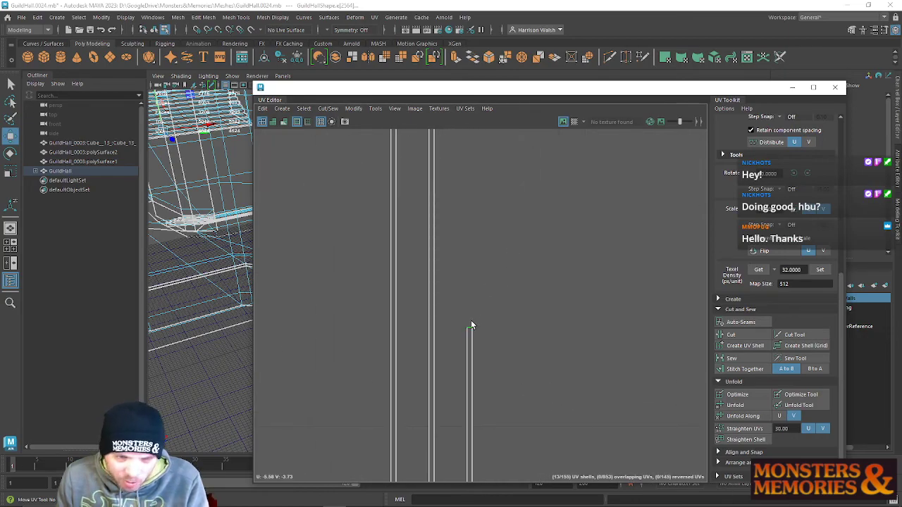
{"action": "left_click", "coordinate": [472, 323]}
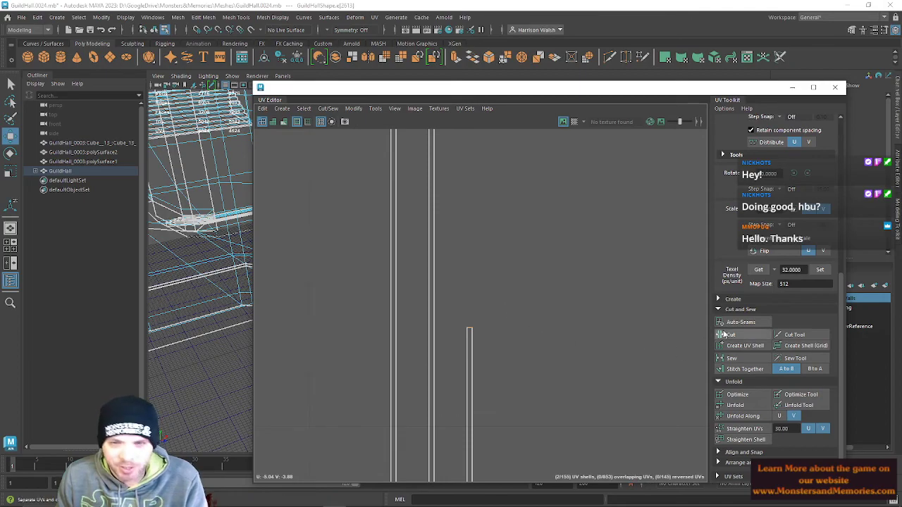
{"action": "left_click", "coordinate": [735, 369]}
Try to stitch the joined long strip to the neighbouring long strip along their shared end edge.
{"action": "scroll", "coordinate": [587, 377], "scroll_direction": "down", "scroll_amount": 3}
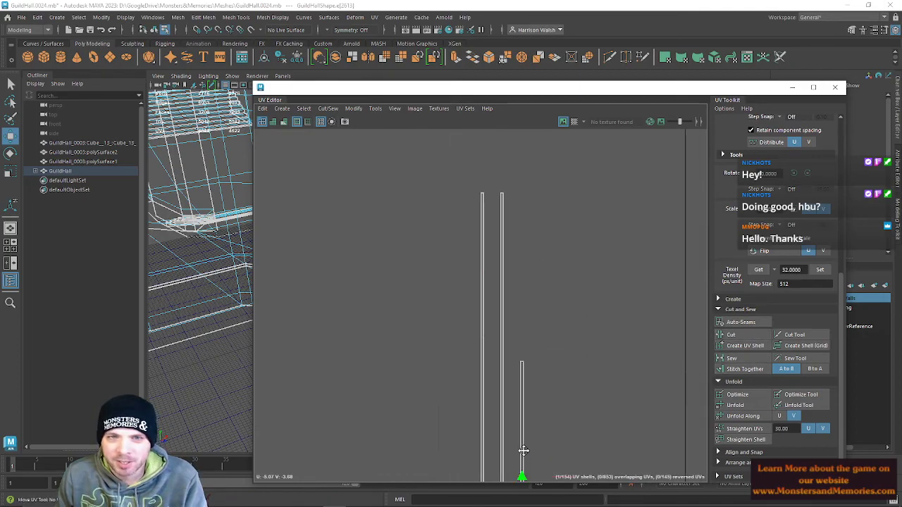
{"action": "key", "text": "w"}
{"action": "key", "text": "g"}
{"action": "key", "text": "ctrl+z"}
Select the UVs of the outermost long strip and turn it end for end with 90-degree rotations.
{"action": "right_click_drag", "start_coordinate": [518, 215], "coordinate": [296, 296], "text": "alt"}
{"action": "middle_click_drag", "start_coordinate": [384, 291], "coordinate": [344, 104], "text": "alt"}
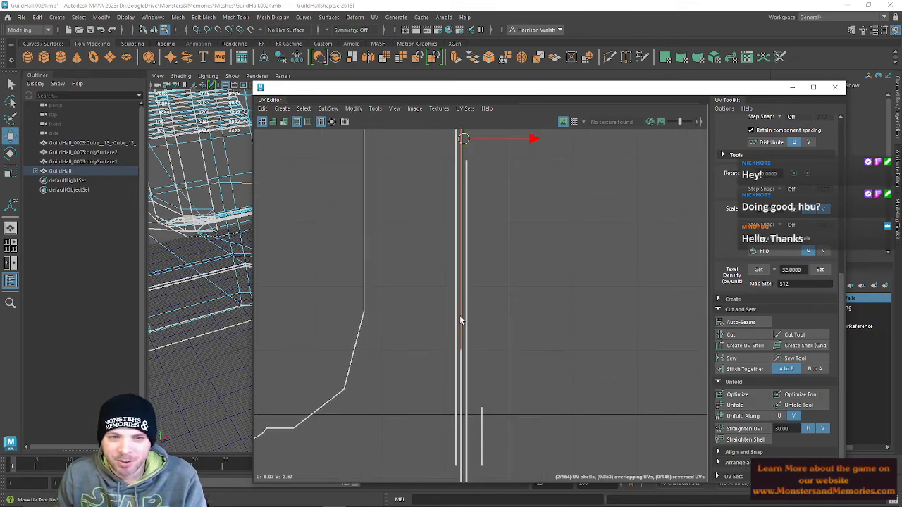
{"action": "middle_click_drag", "start_coordinate": [467, 195], "coordinate": [498, 297], "text": "alt"}
{"action": "right_click_drag", "start_coordinate": [498, 297], "coordinate": [539, 294]}
{"action": "left_click", "coordinate": [499, 273]}
{"action": "right_click_drag", "start_coordinate": [517, 371], "coordinate": [544, 436], "text": "alt"}
{"action": "left_click", "coordinate": [793, 173]}
{"action": "key", "text": "ctrl+z"}
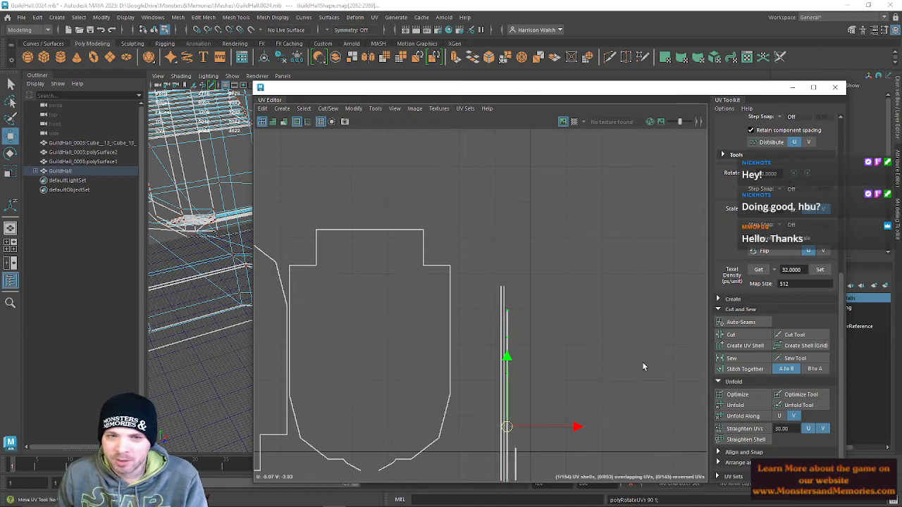
Stitch the rotated long strip to its neighbour along the short end edge and check the combined strip's full length.
{"action": "scroll", "coordinate": [487, 298], "scroll_direction": "up", "scroll_amount": 8}
{"action": "right_click_drag", "start_coordinate": [569, 242], "coordinate": [575, 204]}
{"action": "left_click", "coordinate": [571, 189]}
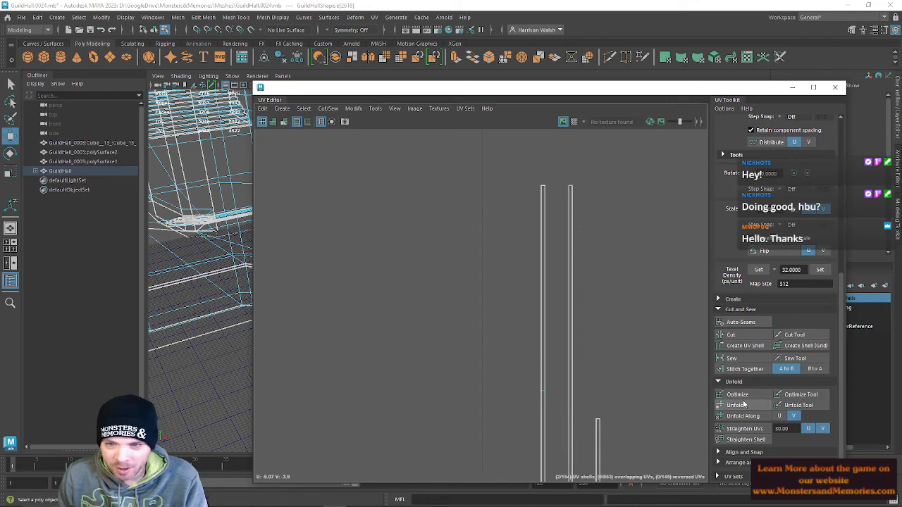
{"action": "left_click", "coordinate": [740, 369]}
{"action": "right_click_drag", "start_coordinate": [593, 447], "coordinate": [437, 46], "text": "alt"}
{"action": "middle_click_drag", "start_coordinate": [571, 402], "coordinate": [405, 127], "text": "alt"}
{"action": "middle_click_drag", "start_coordinate": [467, 394], "coordinate": [457, 110], "text": "alt"}
{"action": "middle_click_drag", "start_coordinate": [419, 422], "coordinate": [448, 92], "text": "alt"}
{"action": "right_click_drag", "start_coordinate": [503, 366], "coordinate": [411, 65], "text": "alt"}
{"action": "right_click_drag", "start_coordinate": [511, 298], "coordinate": [401, 153], "text": "alt"}
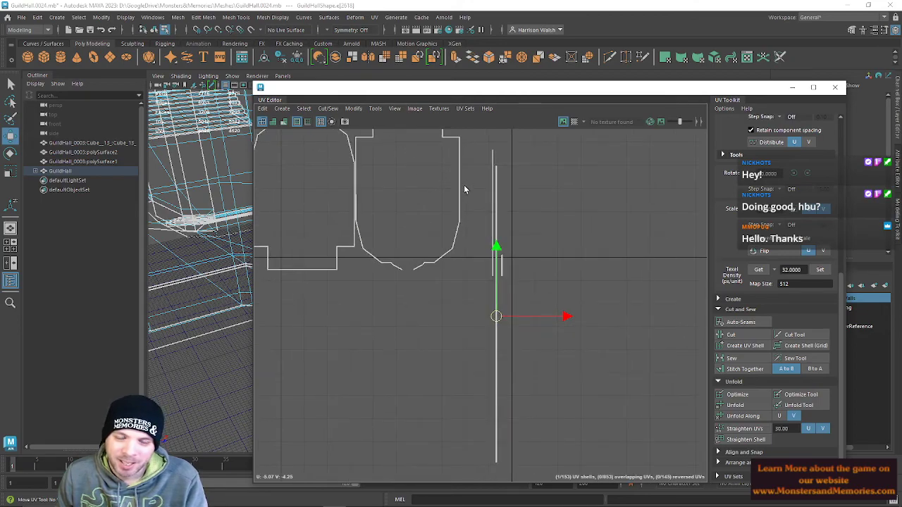
Select the upper end edge of the neighbouring long strip and stitch it to its matching strip.
{"action": "middle_click_drag", "start_coordinate": [469, 190], "coordinate": [484, 275], "text": "alt"}
{"action": "right_click_drag", "start_coordinate": [505, 271], "coordinate": [645, 506], "text": "alt"}
{"action": "right_click_drag", "start_coordinate": [523, 211], "coordinate": [622, 279], "text": "alt"}
{"action": "right_click_drag", "start_coordinate": [506, 284], "coordinate": [503, 259]}
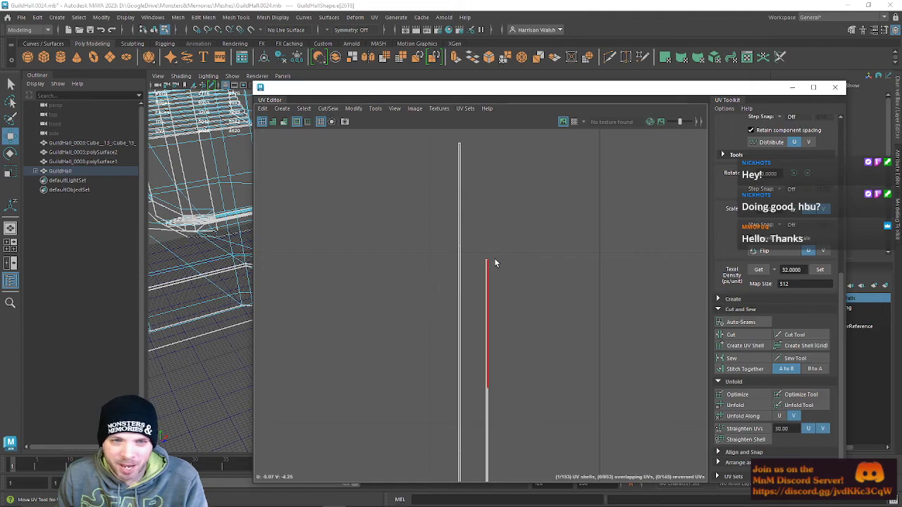
{"action": "left_click", "coordinate": [486, 259]}
{"action": "right_click_drag", "start_coordinate": [490, 397], "coordinate": [505, 317], "text": "alt"}
{"action": "middle_click_drag", "start_coordinate": [508, 367], "coordinate": [500, 178], "text": "alt"}
{"action": "middle_click_drag", "start_coordinate": [496, 350], "coordinate": [483, 170], "text": "alt"}
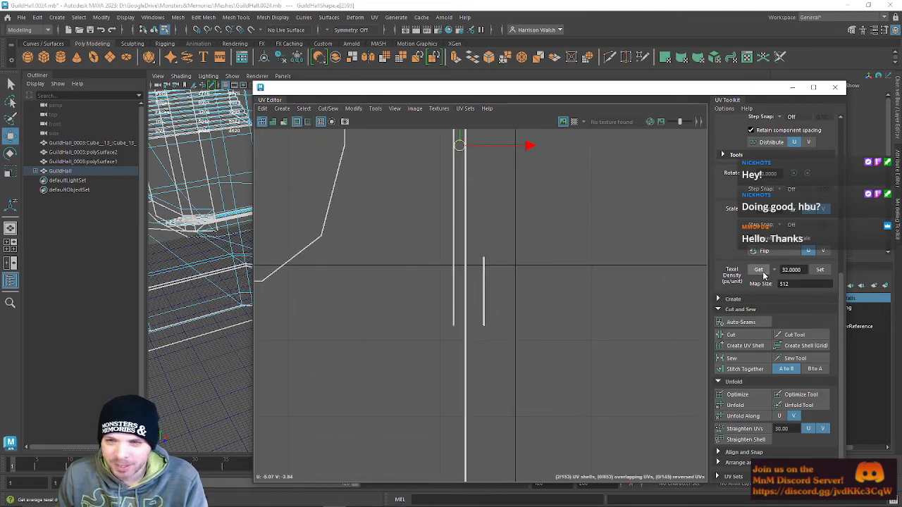
{"action": "left_click", "coordinate": [745, 368]}
Select the short upper end edge of the combined strip and stitch it to its remaining matching piece.
{"action": "middle_click_drag", "start_coordinate": [494, 218], "coordinate": [491, 334], "text": "alt"}
{"action": "middle_click_drag", "start_coordinate": [520, 478], "coordinate": [489, 211], "text": "alt"}
{"action": "middle_click_drag", "start_coordinate": [548, 394], "coordinate": [537, 269], "text": "alt"}
{"action": "left_click_drag", "start_coordinate": [467, 143], "coordinate": [498, 244]}
{"action": "middle_click_drag", "start_coordinate": [515, 415], "coordinate": [529, 395], "text": "alt"}
{"action": "middle_click_drag", "start_coordinate": [564, 247], "coordinate": [542, 486], "text": "alt"}
{"action": "middle_click_drag", "start_coordinate": [536, 243], "coordinate": [521, 503], "text": "alt"}
{"action": "middle_click_drag", "start_coordinate": [498, 203], "coordinate": [559, 472], "text": "alt"}
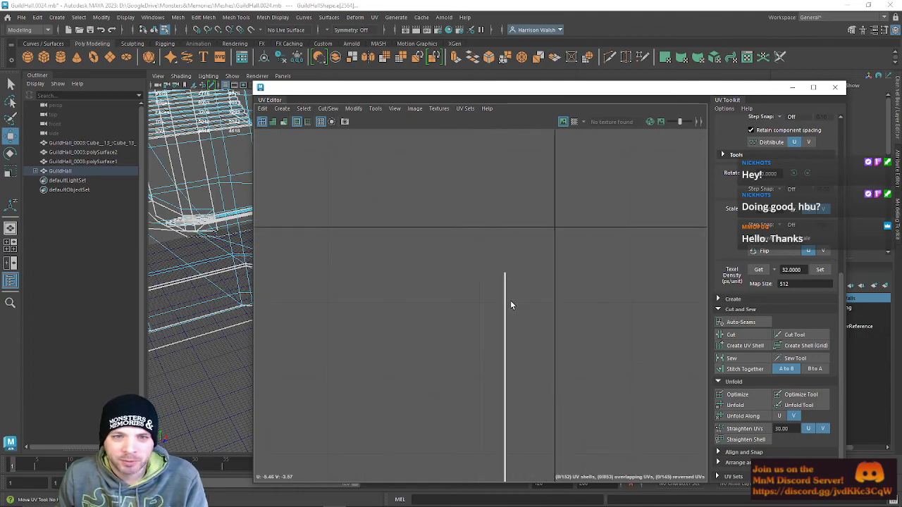
{"action": "middle_click_drag", "start_coordinate": [507, 264], "coordinate": [462, 232], "text": "alt"}
{"action": "left_click", "coordinate": [461, 242]}
{"action": "left_click_drag", "start_coordinate": [457, 233], "coordinate": [476, 283]}
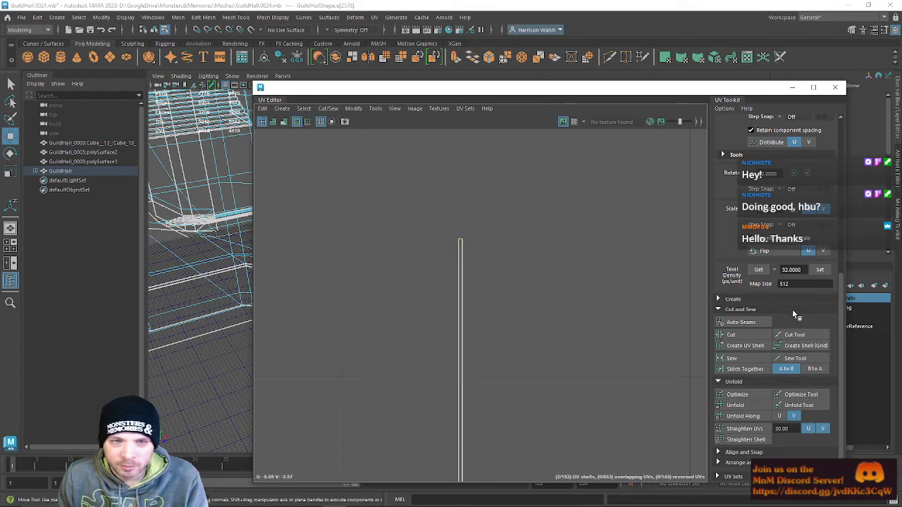
{"action": "left_click", "coordinate": [744, 369]}
Box-select the edges of the long strip beside the two arched shells and cut them.
{"action": "right_click_drag", "start_coordinate": [414, 168], "coordinate": [400, 139], "text": "alt"}
{"action": "middle_click_drag", "start_coordinate": [494, 380], "coordinate": [522, 109], "text": "alt"}
{"action": "right_click_drag", "start_coordinate": [537, 379], "coordinate": [357, 101], "text": "alt"}
{"action": "middle_click_drag", "start_coordinate": [498, 401], "coordinate": [423, 158], "text": "alt"}
{"action": "middle_click_drag", "start_coordinate": [438, 274], "coordinate": [601, 246], "text": "alt"}
{"action": "right_click_drag", "start_coordinate": [529, 303], "coordinate": [360, 3], "text": "alt"}
{"action": "left_click_drag", "start_coordinate": [364, 222], "coordinate": [554, 462]}
{"action": "left_click", "coordinate": [730, 335]}
{"action": "middle_click_drag", "start_coordinate": [587, 339], "coordinate": [566, 273], "text": "alt"}
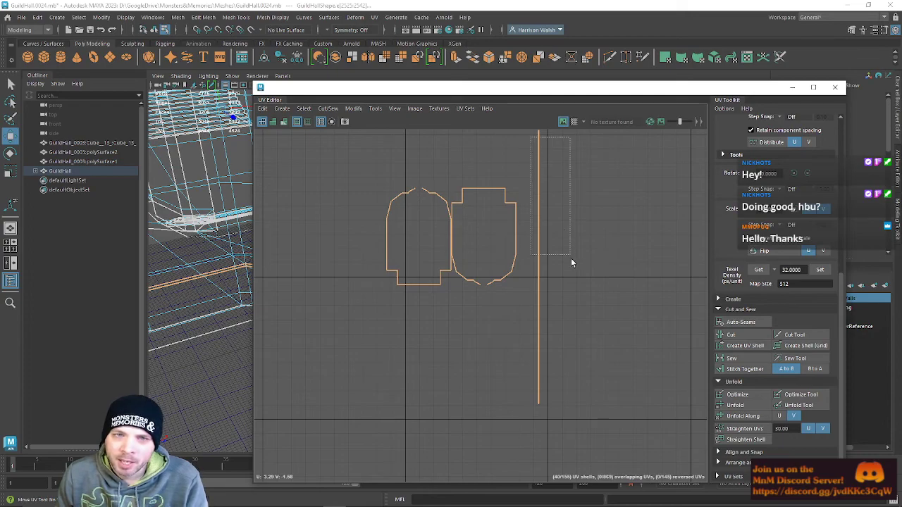
Reselect the edges along the long strip with a selection box and stitch the separated pieces together.
{"action": "key", "text": "w"}
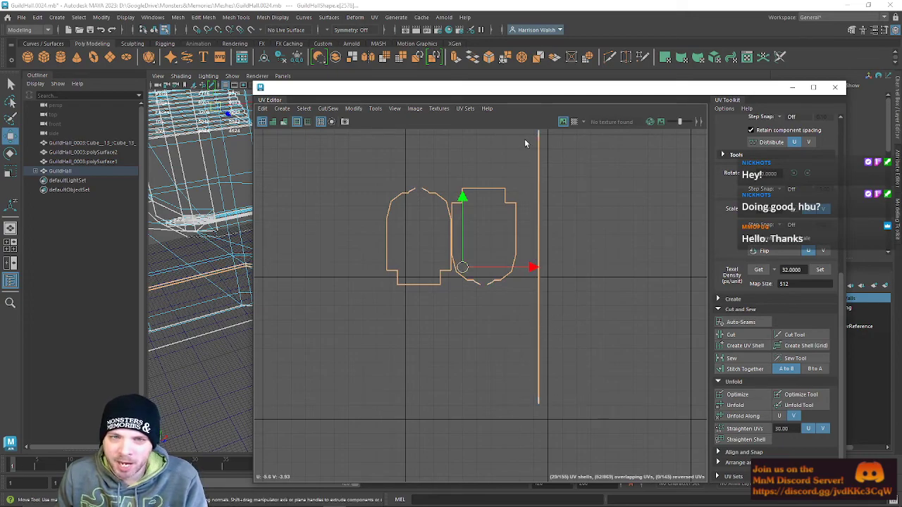
{"action": "left_click_drag", "start_coordinate": [552, 163], "coordinate": [580, 407]}
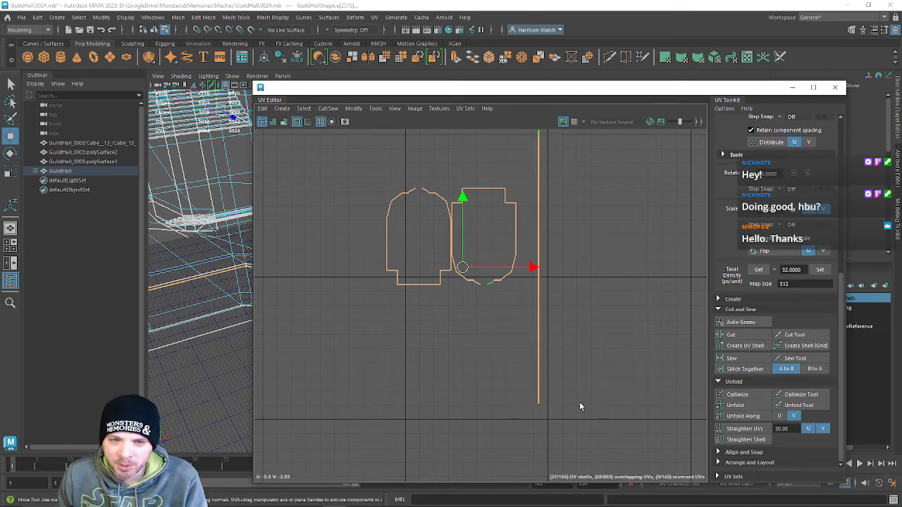
{"action": "scroll", "coordinate": [543, 303], "scroll_direction": "up", "scroll_amount": 3}
{"action": "scroll", "coordinate": [544, 303], "scroll_direction": "down", "scroll_amount": 5}
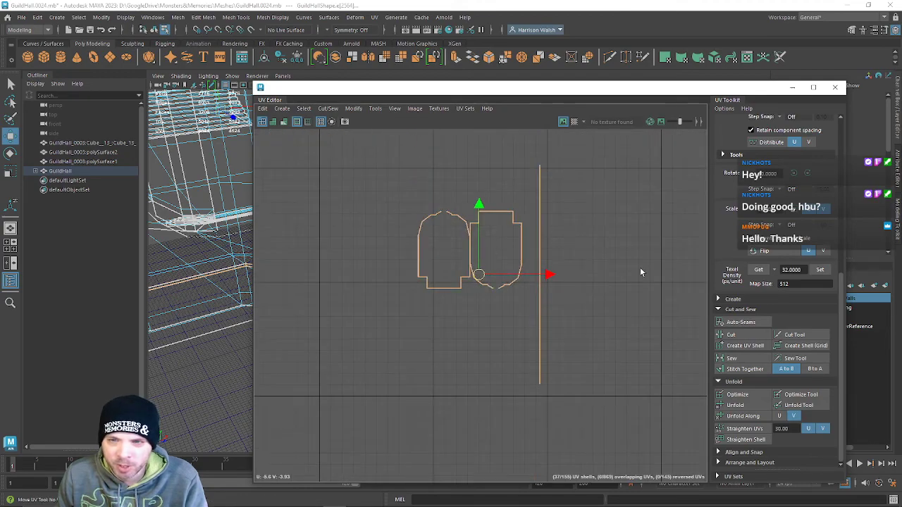
{"action": "left_click", "coordinate": [745, 369]}
Maximize the UV Editor and select the short cross edges between the segments in the upper part of the long strip.
{"action": "scroll", "coordinate": [512, 264], "scroll_direction": "up", "scroll_amount": 3}
{"action": "right_click_drag", "start_coordinate": [513, 263], "coordinate": [479, 373], "text": "alt"}
{"action": "right_click_drag", "start_coordinate": [410, 308], "coordinate": [392, 341], "text": "alt"}
{"action": "middle_click_drag", "start_coordinate": [267, 331], "coordinate": [511, 307], "text": "alt"}
{"action": "right_click_drag", "start_coordinate": [485, 300], "coordinate": [754, 302], "text": "alt"}
{"action": "right_click_drag", "start_coordinate": [523, 298], "coordinate": [804, 296], "text": "alt"}
{"action": "middle_click_drag", "start_coordinate": [541, 237], "coordinate": [484, 501], "text": "alt"}
{"action": "scroll", "coordinate": [500, 255], "scroll_direction": "down", "scroll_amount": 5}
{"action": "right_click_drag", "start_coordinate": [537, 209], "coordinate": [742, 329], "text": "alt"}
{"action": "right_click_drag", "start_coordinate": [433, 301], "coordinate": [754, 252], "text": "alt"}
{"action": "left_click_drag", "start_coordinate": [543, 94], "coordinate": [572, 2]}
{"action": "left_click", "coordinate": [459, 256]}
{"action": "scroll", "coordinate": [526, 276], "scroll_direction": "down", "scroll_amount": 3}
{"action": "middle_click_drag", "start_coordinate": [506, 192], "coordinate": [446, 501], "text": "alt"}
{"action": "scroll", "coordinate": [469, 213], "scroll_direction": "down", "scroll_amount": 10}
{"action": "middle_click_drag", "start_coordinate": [465, 134], "coordinate": [434, 379], "text": "alt"}
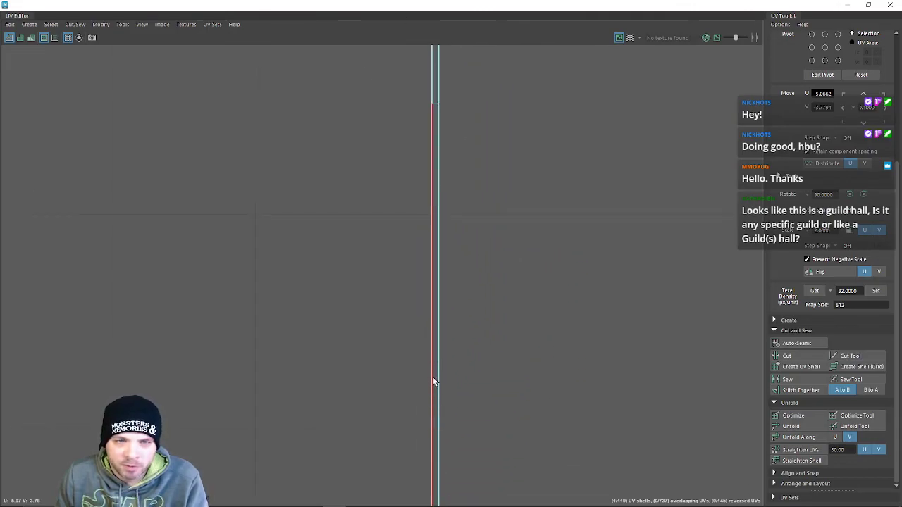
{"action": "left_click", "coordinate": [435, 103], "text": "shift"}
{"action": "middle_click_drag", "start_coordinate": [458, 101], "coordinate": [408, 262], "text": "alt"}
{"action": "middle_click_drag", "start_coordinate": [447, 200], "coordinate": [444, 415], "text": "alt"}
{"action": "middle_click_drag", "start_coordinate": [422, 181], "coordinate": [437, 504], "text": "alt"}
{"action": "middle_click_drag", "start_coordinate": [465, 205], "coordinate": [465, 328], "text": "alt"}
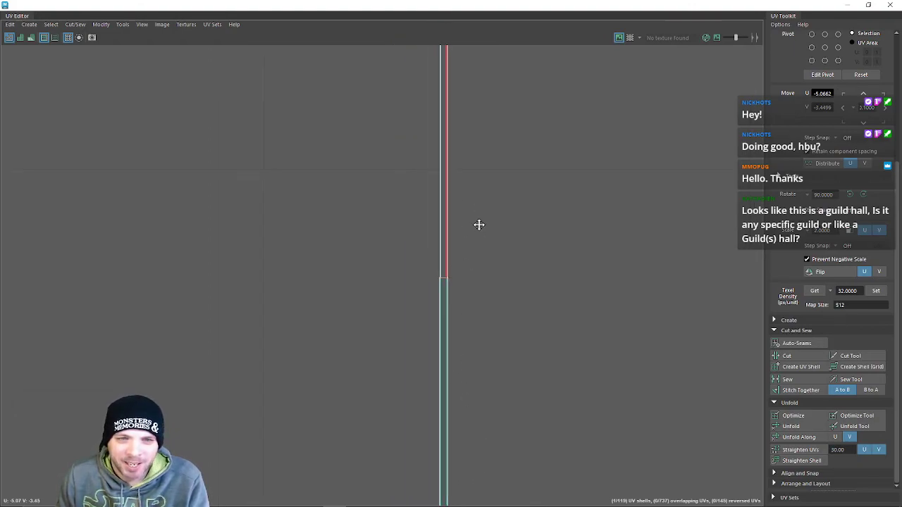
{"action": "middle_click_drag", "start_coordinate": [481, 185], "coordinate": [474, 238], "text": "alt"}
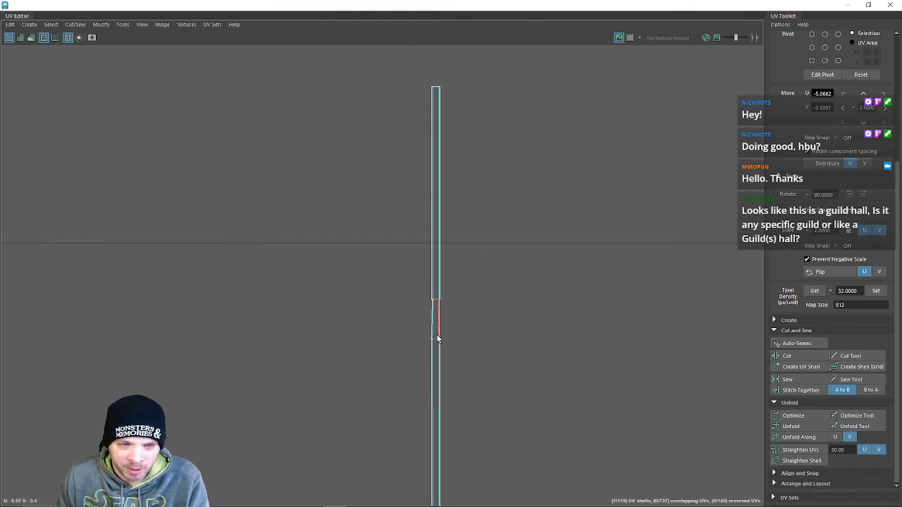
Extend the selection with the short cross edges at the segment joints down the middle of the long strip.
{"action": "scroll", "coordinate": [467, 391], "scroll_direction": "down", "scroll_amount": 5}
{"action": "middle_click_drag", "start_coordinate": [495, 442], "coordinate": [492, 142], "text": "alt"}
{"action": "middle_click_drag", "start_coordinate": [461, 431], "coordinate": [444, 70], "text": "alt"}
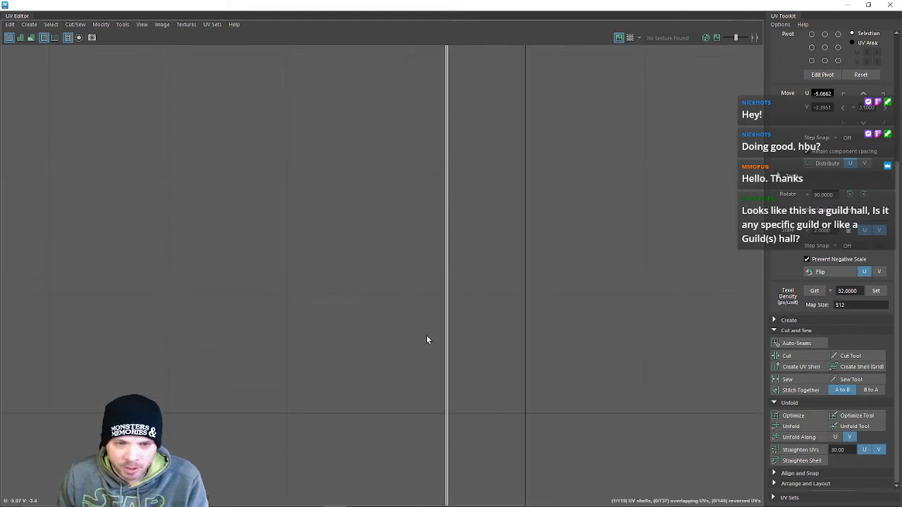
{"action": "scroll", "coordinate": [456, 189], "scroll_direction": "up", "scroll_amount": 4}
{"action": "middle_click_drag", "start_coordinate": [433, 435], "coordinate": [465, 170], "text": "alt"}
{"action": "middle_click_drag", "start_coordinate": [484, 437], "coordinate": [469, 337], "text": "alt"}
{"action": "mouse_move", "coordinate": [444, 389]}
{"action": "middle_mouse_down", "text": "alt"}
{"action": "mouse_move", "coordinate": [455, 292]}
{"action": "mouse_move", "coordinate": [444, 211]}
{"action": "middle_mouse_up", "text": "alt"}
{"action": "mouse_move", "coordinate": [465, 434]}
{"action": "middle_mouse_down", "text": "alt"}
{"action": "mouse_move", "coordinate": [467, 337]}
{"action": "mouse_move", "coordinate": [455, 307]}
{"action": "middle_mouse_up", "text": "alt"}
{"action": "middle_click_drag", "start_coordinate": [462, 450], "coordinate": [464, 355], "text": "alt"}
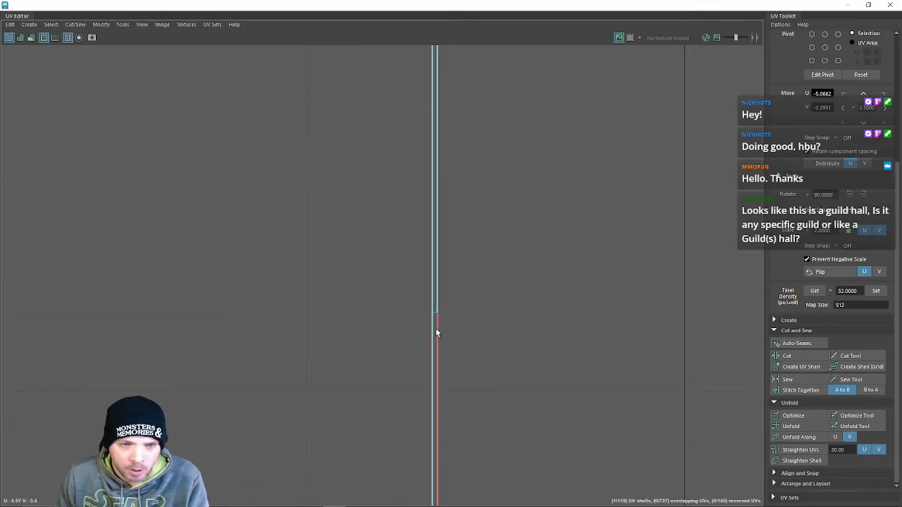
{"action": "left_click", "coordinate": [435, 312]}
{"action": "middle_click_drag", "start_coordinate": [464, 394], "coordinate": [463, 282], "text": "alt"}
{"action": "scroll", "coordinate": [429, 365], "scroll_direction": "up", "scroll_amount": 2}
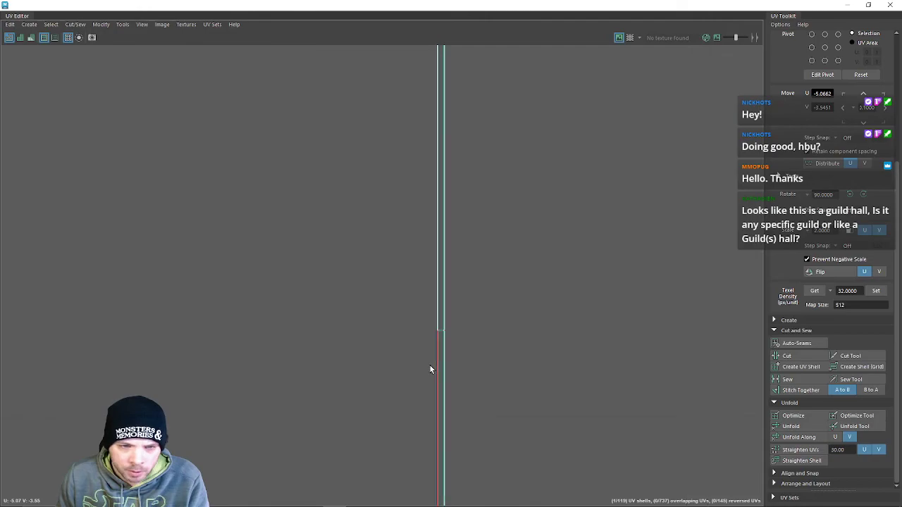
{"action": "left_click", "coordinate": [441, 329]}
{"action": "middle_click_drag", "start_coordinate": [473, 398], "coordinate": [469, 172], "text": "alt"}
{"action": "middle_click_drag", "start_coordinate": [482, 378], "coordinate": [512, 265], "text": "alt"}
{"action": "left_click", "coordinate": [458, 296]}
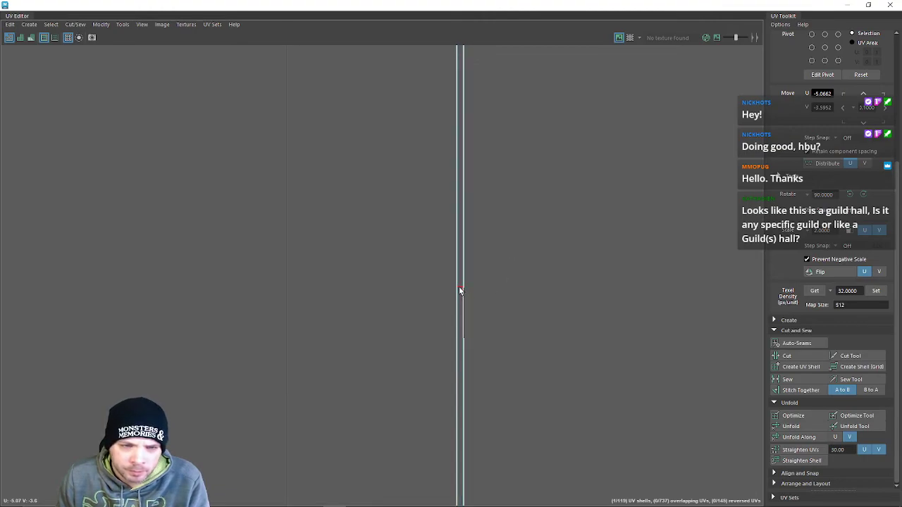
Add the short cross edges at the lower joints of the long strip to the selection and sew them.
{"action": "middle_click_drag", "start_coordinate": [491, 380], "coordinate": [512, 354], "text": "alt"}
{"action": "middle_click_drag", "start_coordinate": [527, 412], "coordinate": [510, 197], "text": "alt"}
{"action": "middle_click_drag", "start_coordinate": [506, 408], "coordinate": [512, 190], "text": "alt"}
{"action": "middle_click_drag", "start_coordinate": [528, 380], "coordinate": [525, 149], "text": "alt"}
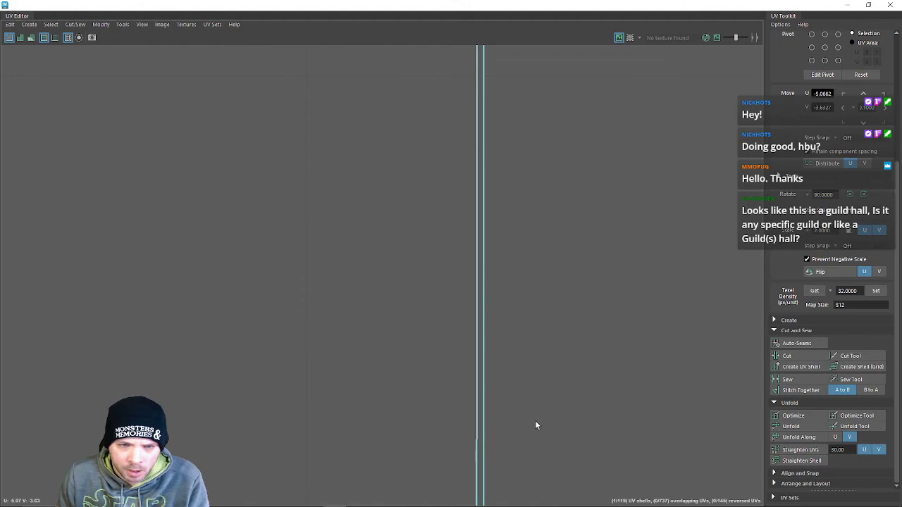
{"action": "middle_click_drag", "start_coordinate": [530, 462], "coordinate": [523, 282], "text": "alt"}
{"action": "middle_click_drag", "start_coordinate": [493, 455], "coordinate": [489, 151], "text": "alt"}
{"action": "middle_click_drag", "start_coordinate": [496, 329], "coordinate": [475, 169], "text": "alt"}
{"action": "middle_click_drag", "start_coordinate": [529, 371], "coordinate": [558, 176], "text": "alt"}
{"action": "middle_click_drag", "start_coordinate": [557, 396], "coordinate": [558, 345], "text": "alt"}
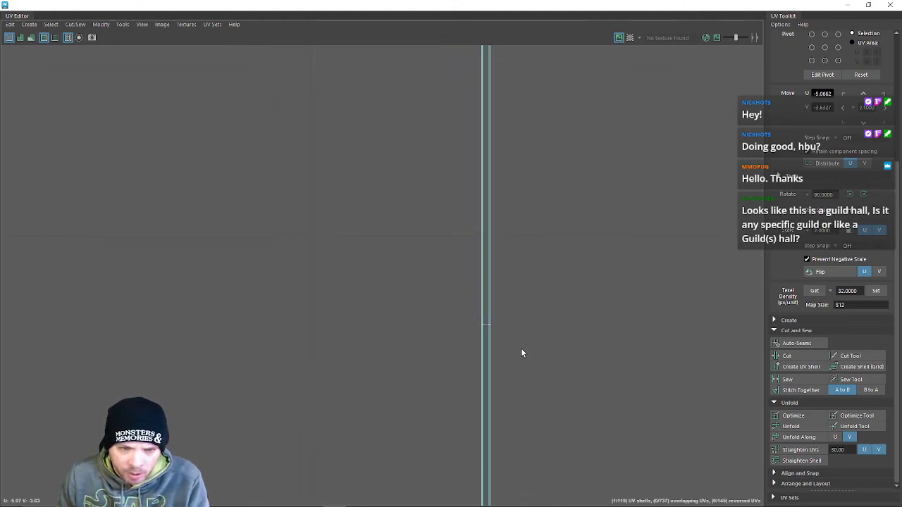
{"action": "middle_click_drag", "start_coordinate": [489, 352], "coordinate": [481, 238], "text": "alt"}
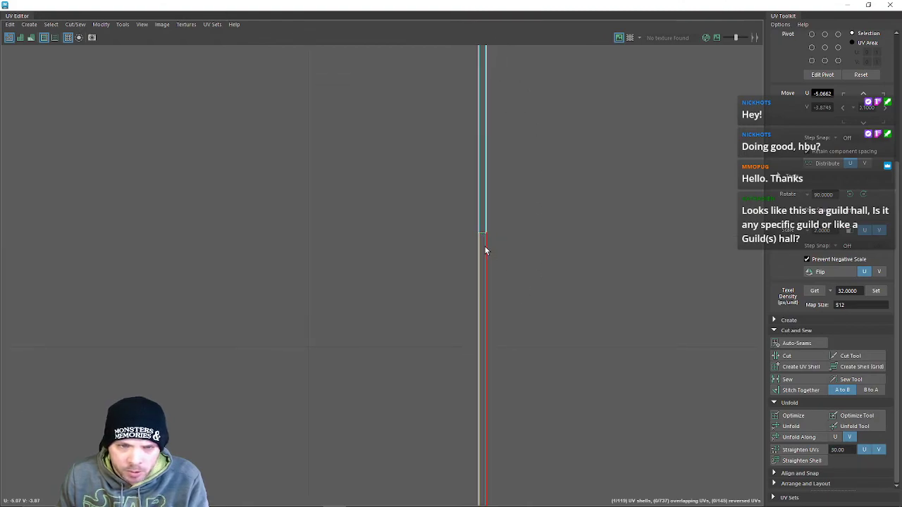
{"action": "left_click", "coordinate": [481, 234], "text": "shift"}
{"action": "middle_click_drag", "start_coordinate": [492, 306], "coordinate": [514, 126], "text": "alt"}
{"action": "middle_click_drag", "start_coordinate": [514, 333], "coordinate": [493, 254], "text": "alt"}
{"action": "left_click", "coordinate": [482, 275], "text": "shift"}
{"action": "middle_click_drag", "start_coordinate": [503, 373], "coordinate": [488, 138], "text": "alt"}
{"action": "middle_click_drag", "start_coordinate": [477, 272], "coordinate": [470, 180], "text": "alt"}
{"action": "left_click", "coordinate": [465, 254], "text": "shift"}
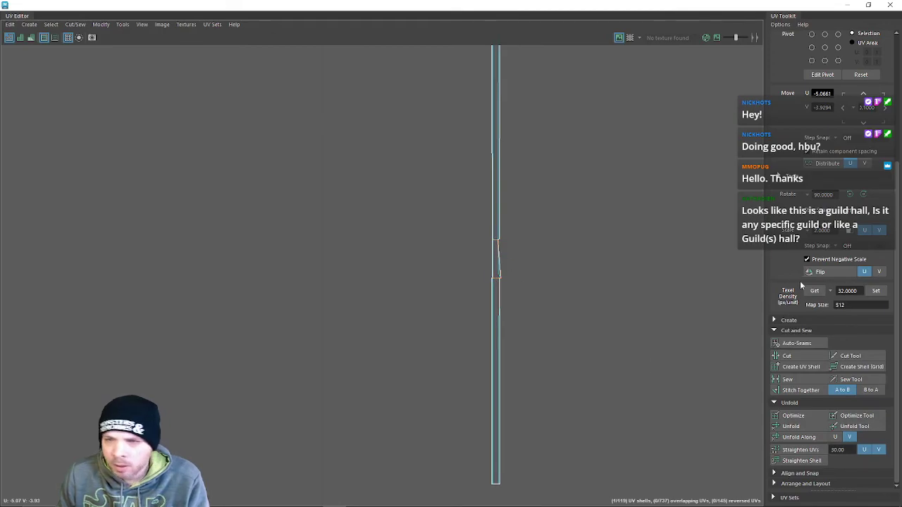
{"action": "left_click", "coordinate": [801, 380]}
Select all UVs of the sewn strip, unfold them along U and straighten the UVs.
{"action": "right_click_drag", "start_coordinate": [505, 244], "coordinate": [557, 240]}
{"action": "double_click", "coordinate": [501, 279]}
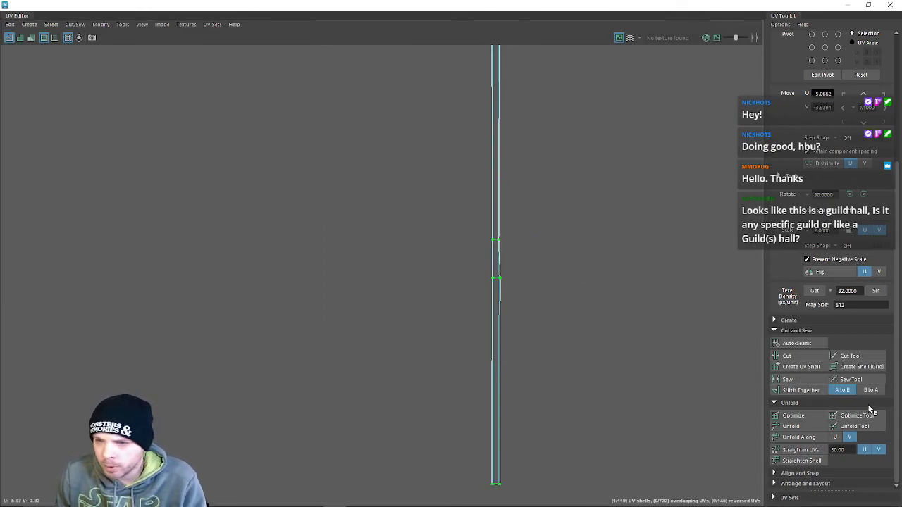
{"action": "left_click", "coordinate": [836, 437]}
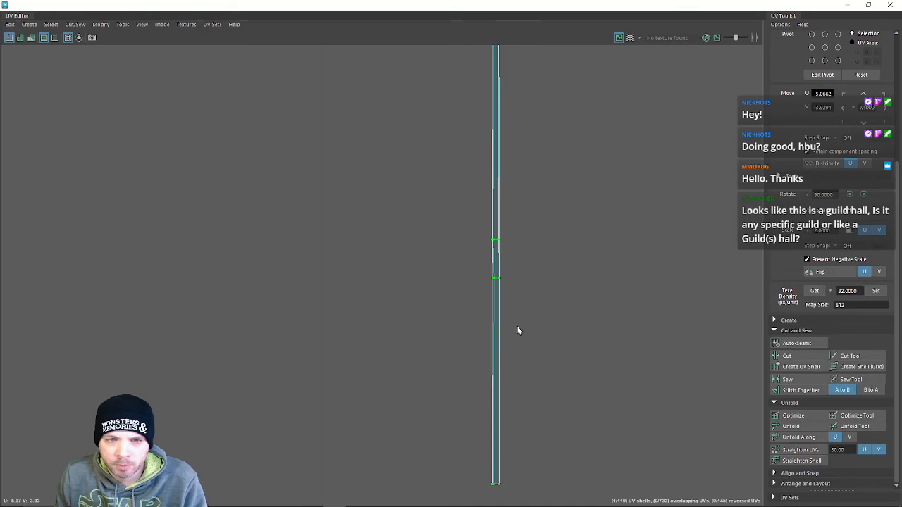
{"action": "scroll", "coordinate": [507, 242], "scroll_direction": "up", "scroll_amount": 3}
{"action": "scroll", "coordinate": [496, 285], "scroll_direction": "up", "scroll_amount": 3}
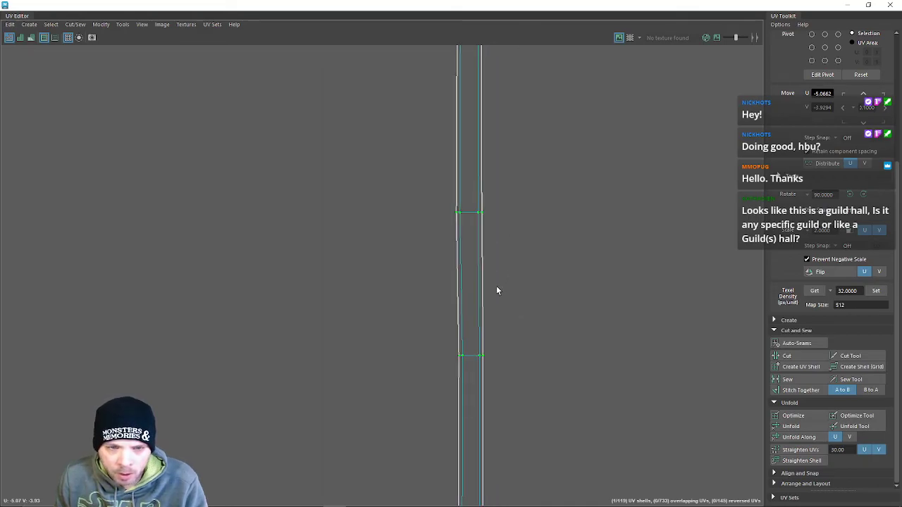
{"action": "scroll", "coordinate": [496, 284], "scroll_direction": "down", "scroll_amount": 3}
{"action": "scroll", "coordinate": [497, 274], "scroll_direction": "down", "scroll_amount": 3}
{"action": "middle_click_drag", "start_coordinate": [487, 94], "coordinate": [500, 329], "text": "alt"}
{"action": "scroll", "coordinate": [514, 345], "scroll_direction": "up", "scroll_amount": 3}
{"action": "scroll", "coordinate": [518, 380], "scroll_direction": "up", "scroll_amount": 5}
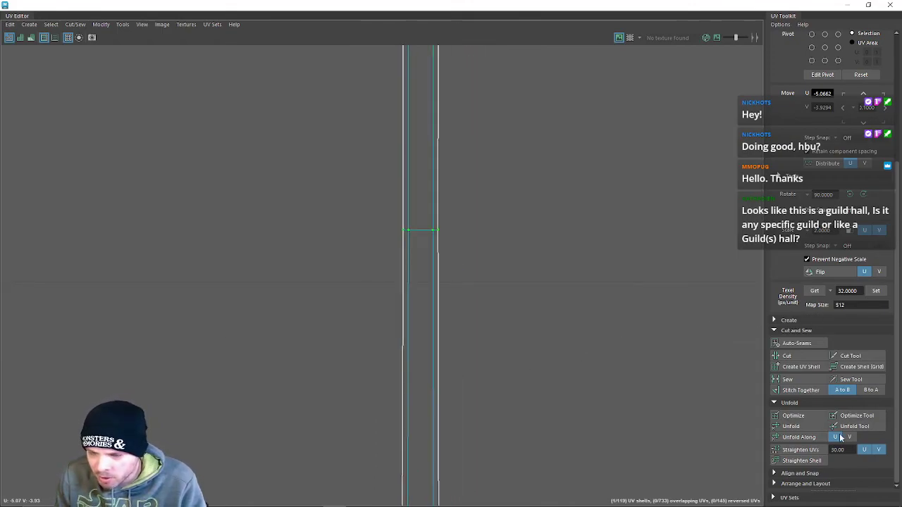
{"action": "left_click", "coordinate": [797, 451]}
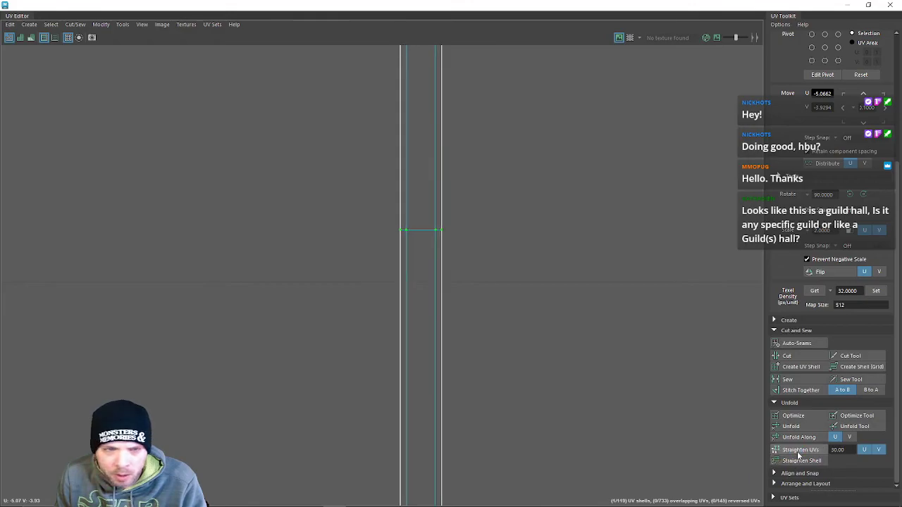
Examine the straightened strip along its full length, from the lower joints up to its upper end.
{"action": "scroll", "coordinate": [472, 398], "scroll_direction": "down", "scroll_amount": 6}
{"action": "middle_click_drag", "start_coordinate": [458, 432], "coordinate": [429, 186], "text": "alt"}
{"action": "middle_click_drag", "start_coordinate": [418, 391], "coordinate": [419, 106], "text": "alt"}
{"action": "middle_click_drag", "start_coordinate": [385, 304], "coordinate": [390, 162], "text": "alt"}
{"action": "middle_click_drag", "start_coordinate": [440, 451], "coordinate": [419, 331], "text": "alt"}
{"action": "middle_click_drag", "start_coordinate": [435, 183], "coordinate": [496, 503], "text": "alt"}
{"action": "middle_click_drag", "start_coordinate": [490, 190], "coordinate": [441, 460], "text": "alt"}
{"action": "middle_click_drag", "start_coordinate": [421, 166], "coordinate": [443, 493], "text": "alt"}
{"action": "middle_click_drag", "start_coordinate": [429, 191], "coordinate": [444, 502], "text": "alt"}
{"action": "middle_click_drag", "start_coordinate": [507, 164], "coordinate": [529, 458], "text": "alt"}
{"action": "middle_click_drag", "start_coordinate": [519, 183], "coordinate": [515, 501], "text": "alt"}
{"action": "middle_click_drag", "start_coordinate": [487, 190], "coordinate": [492, 501], "text": "alt"}
{"action": "middle_click_drag", "start_coordinate": [508, 190], "coordinate": [510, 490], "text": "alt"}
{"action": "mouse_move", "coordinate": [563, 183]}
{"action": "middle_mouse_down", "text": "alt"}
{"action": "mouse_move", "coordinate": [503, 357]}
{"action": "mouse_move", "coordinate": [503, 486]}
{"action": "middle_mouse_up", "text": "alt"}
{"action": "mouse_move", "coordinate": [534, 187]}
{"action": "middle_mouse_down", "text": "alt"}
{"action": "mouse_move", "coordinate": [571, 394]}
{"action": "mouse_move", "coordinate": [572, 486]}
{"action": "middle_mouse_up", "text": "alt"}
{"action": "middle_click_drag", "start_coordinate": [519, 197], "coordinate": [484, 434], "text": "alt"}
{"action": "mouse_move", "coordinate": [484, 193]}
{"action": "middle_mouse_down", "text": "alt"}
{"action": "mouse_move", "coordinate": [498, 501]}
{"action": "mouse_move", "coordinate": [453, 500]}
{"action": "middle_mouse_up", "text": "alt"}
{"action": "middle_click_drag", "start_coordinate": [443, 165], "coordinate": [470, 502], "text": "alt"}
{"action": "middle_click_drag", "start_coordinate": [484, 198], "coordinate": [454, 497], "text": "alt"}
{"action": "middle_click_drag", "start_coordinate": [500, 191], "coordinate": [505, 501], "text": "alt"}
{"action": "scroll", "coordinate": [458, 207], "scroll_direction": "down", "scroll_amount": 5}
{"action": "middle_click_drag", "start_coordinate": [474, 191], "coordinate": [469, 501], "text": "alt"}
{"action": "scroll", "coordinate": [457, 181], "scroll_direction": "up", "scroll_amount": 3}
{"action": "middle_click_drag", "start_coordinate": [477, 176], "coordinate": [496, 496], "text": "alt"}
{"action": "mouse_move", "coordinate": [486, 159]}
{"action": "middle_mouse_down", "text": "alt"}
{"action": "mouse_move", "coordinate": [495, 499]}
{"action": "mouse_move", "coordinate": [499, 493]}
{"action": "middle_mouse_up", "text": "alt"}
{"action": "mouse_move", "coordinate": [536, 177]}
{"action": "middle_mouse_down", "text": "alt"}
{"action": "mouse_move", "coordinate": [509, 350]}
{"action": "mouse_move", "coordinate": [511, 445]}
{"action": "middle_mouse_up", "text": "alt"}
{"action": "scroll", "coordinate": [489, 136], "scroll_direction": "down", "scroll_amount": 4}
{"action": "scroll", "coordinate": [490, 136], "scroll_direction": "down", "scroll_amount": 1}
{"action": "middle_click_drag", "start_coordinate": [491, 137], "coordinate": [504, 294], "text": "alt"}
{"action": "scroll", "coordinate": [506, 329], "scroll_direction": "up", "scroll_amount": 4}
{"action": "scroll", "coordinate": [473, 346], "scroll_direction": "up", "scroll_amount": 5}
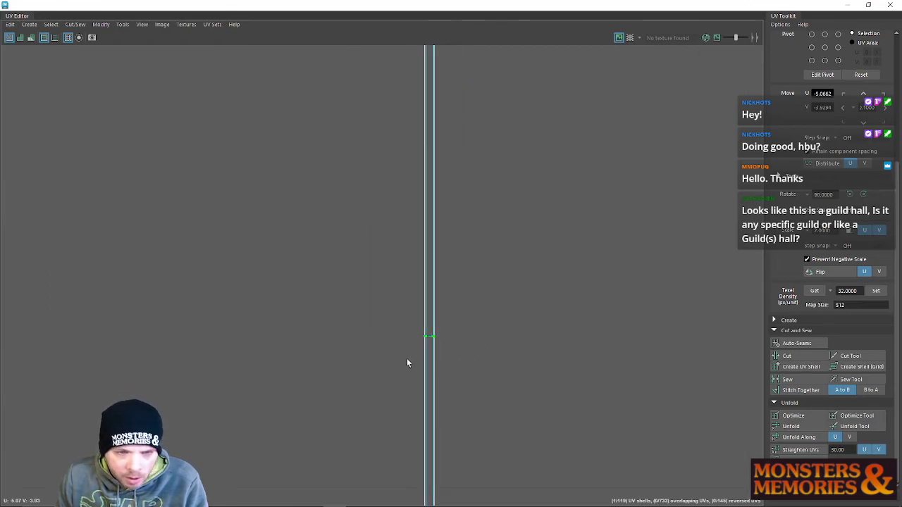
{"action": "scroll", "coordinate": [476, 303], "scroll_direction": "down", "scroll_amount": 6}
{"action": "mouse_move", "coordinate": [551, 115]}
{"action": "middle_mouse_down", "text": "alt"}
{"action": "mouse_move", "coordinate": [588, 316]}
{"action": "mouse_move", "coordinate": [550, 227]}
{"action": "mouse_move", "coordinate": [517, 505]}
{"action": "middle_mouse_up", "text": "alt"}
{"action": "middle_click_drag", "start_coordinate": [474, 282], "coordinate": [491, 505], "text": "alt"}
{"action": "mouse_move", "coordinate": [508, 268]}
{"action": "middle_mouse_down", "text": "alt"}
{"action": "mouse_move", "coordinate": [476, 493]}
{"action": "mouse_move", "coordinate": [521, 422]}
{"action": "middle_mouse_up", "text": "alt"}
{"action": "middle_click_drag", "start_coordinate": [521, 133], "coordinate": [521, 234], "text": "alt"}
{"action": "scroll", "coordinate": [505, 248], "scroll_direction": "down", "scroll_amount": 6}
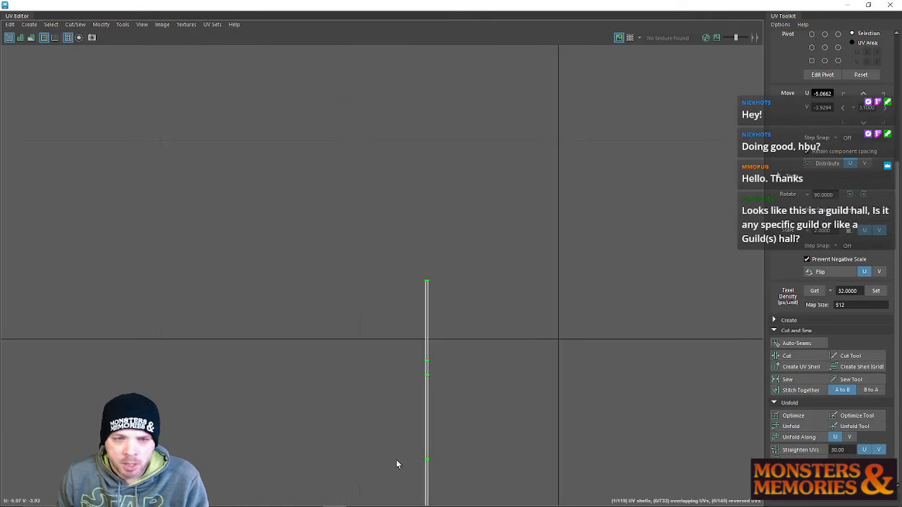
Rotate the long strip by 90 degrees so it lies horizontally and box-select its edges.
{"action": "left_click", "coordinate": [863, 195]}
{"action": "middle_click_drag", "start_coordinate": [516, 375], "coordinate": [429, 169], "text": "alt"}
{"action": "scroll", "coordinate": [391, 458], "scroll_direction": "down", "scroll_amount": 8}
{"action": "right_click_drag", "start_coordinate": [344, 364], "coordinate": [343, 339]}
{"action": "left_click_drag", "start_coordinate": [246, 354], "coordinate": [674, 396]}
Examine the long wall's UV shell for the groove edges that match the selected strip edges.
{"action": "scroll", "coordinate": [389, 131], "scroll_direction": "down", "scroll_amount": 8}
{"action": "middle_click_drag", "start_coordinate": [381, 115], "coordinate": [561, 481], "text": "alt"}
{"action": "middle_click_drag", "start_coordinate": [350, 210], "coordinate": [511, 414], "text": "alt"}
{"action": "scroll", "coordinate": [503, 408], "scroll_direction": "up", "scroll_amount": 5}
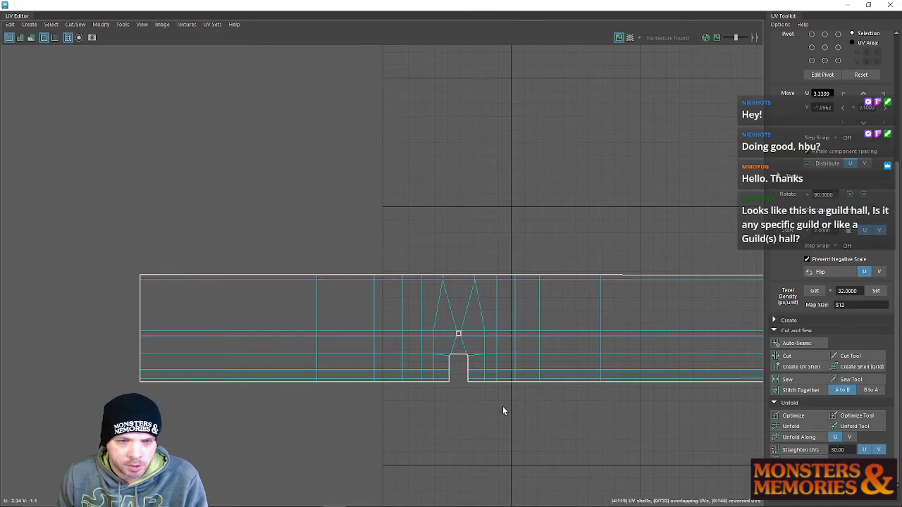
{"action": "middle_click_drag", "start_coordinate": [648, 428], "coordinate": [45, 439], "text": "alt"}
{"action": "scroll", "coordinate": [557, 369], "scroll_direction": "down", "scroll_amount": 8}
{"action": "scroll", "coordinate": [666, 407], "scroll_direction": "down", "scroll_amount": 3}
{"action": "middle_click_drag", "start_coordinate": [666, 406], "coordinate": [8, 446]}
{"action": "key", "text": "ctrl+z"}
{"action": "middle_click_drag", "start_coordinate": [707, 423], "coordinate": [141, 425], "text": "alt"}
{"action": "middle_click_drag", "start_coordinate": [630, 412], "coordinate": [367, 399], "text": "alt"}
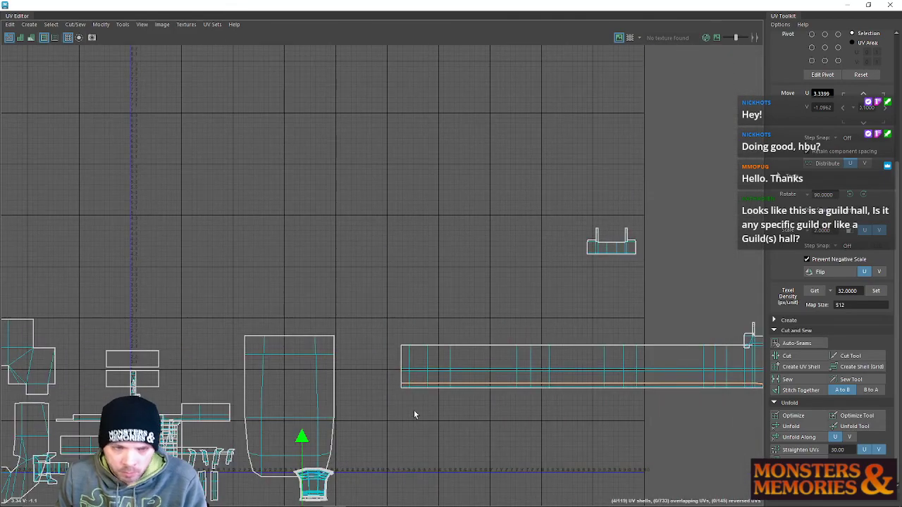
Try to stitch the selected strip edges to the wall shell's groove edges, and undo the stitch.
{"action": "scroll", "coordinate": [408, 419], "scroll_direction": "up", "scroll_amount": 10}
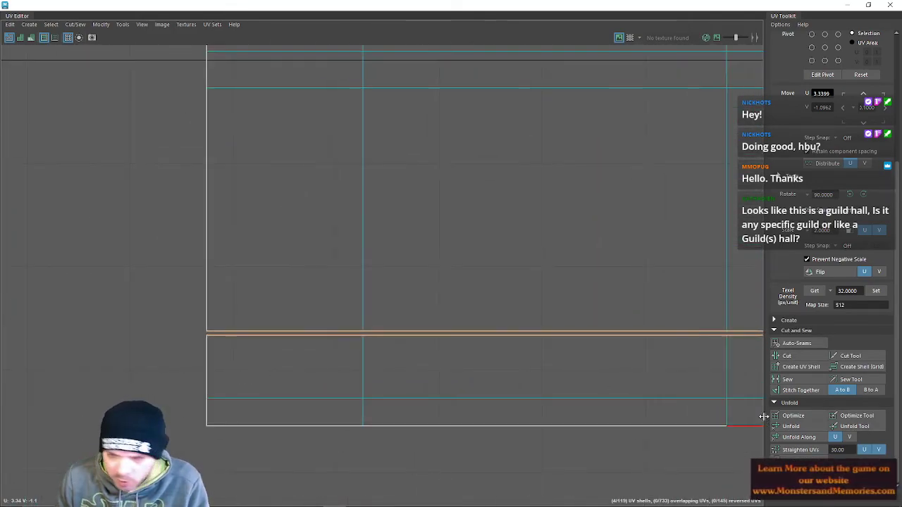
{"action": "left_click", "coordinate": [805, 392]}
{"action": "scroll", "coordinate": [591, 398], "scroll_direction": "down", "scroll_amount": 3}
{"action": "key", "text": "ctrl+z"}
Examine the groove along the wall shell to the doorway at its far end and locate the loose strip.
{"action": "scroll", "coordinate": [513, 455], "scroll_direction": "down", "scroll_amount": 6}
{"action": "middle_click_drag", "start_coordinate": [641, 436], "coordinate": [183, 380], "text": "alt"}
{"action": "middle_click_drag", "start_coordinate": [628, 409], "coordinate": [2, 394], "text": "alt"}
{"action": "scroll", "coordinate": [570, 373], "scroll_direction": "up", "scroll_amount": 5}
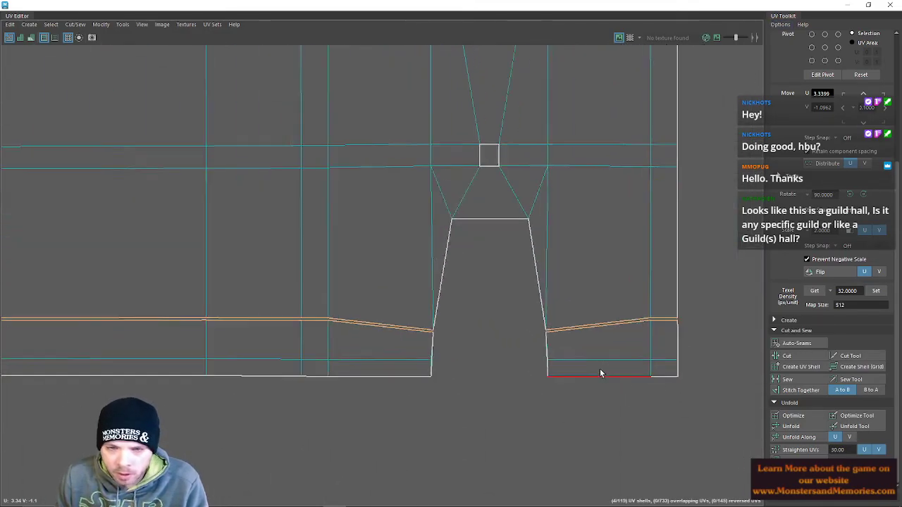
{"action": "scroll", "coordinate": [600, 369], "scroll_direction": "up", "scroll_amount": 2}
{"action": "scroll", "coordinate": [687, 326], "scroll_direction": "down", "scroll_amount": 2}
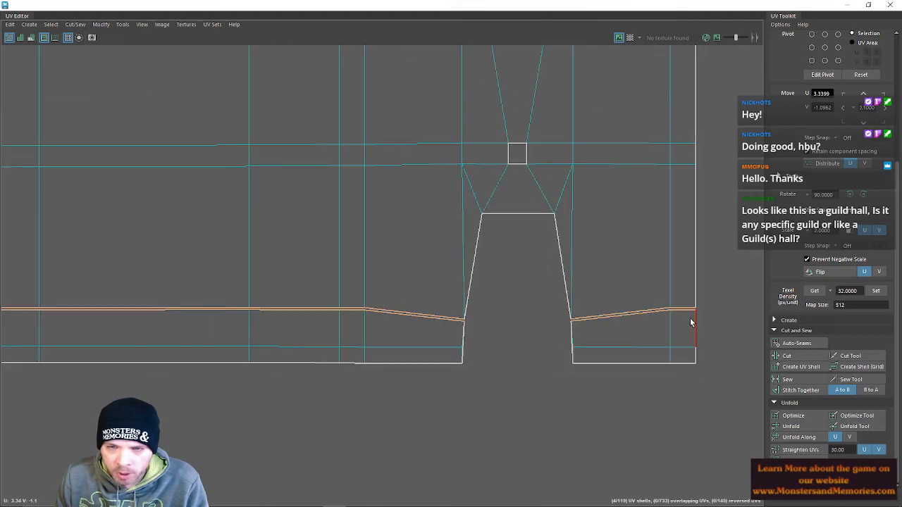
{"action": "scroll", "coordinate": [421, 381], "scroll_direction": "down", "scroll_amount": 10}
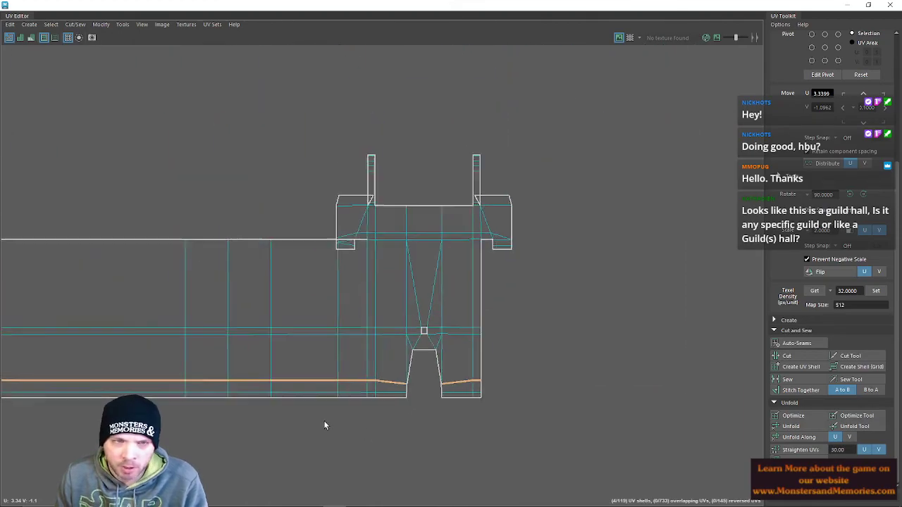
{"action": "middle_click_drag", "start_coordinate": [282, 448], "coordinate": [727, 131], "text": "alt"}
{"action": "middle_click_drag", "start_coordinate": [417, 396], "coordinate": [742, 274], "text": "alt"}
{"action": "middle_click_drag", "start_coordinate": [371, 244], "coordinate": [740, 243], "text": "alt"}
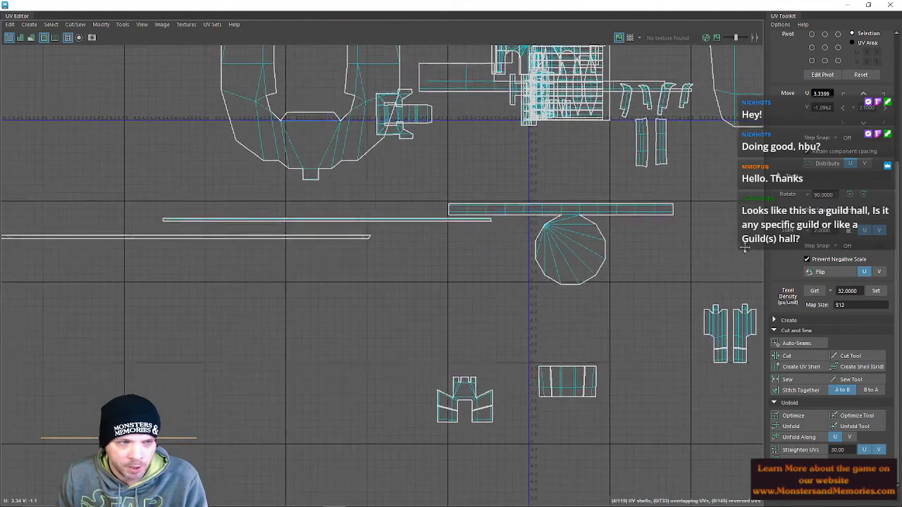
Move the horizontal strip shell to just below the long wall shell, at about U 9.25, V 0.63.
{"action": "scroll", "coordinate": [254, 372], "scroll_direction": "down", "scroll_amount": 2}
{"action": "right_click_drag", "start_coordinate": [92, 368], "coordinate": [104, 423]}
{"action": "right_click_drag", "start_coordinate": [119, 374], "coordinate": [121, 373]}
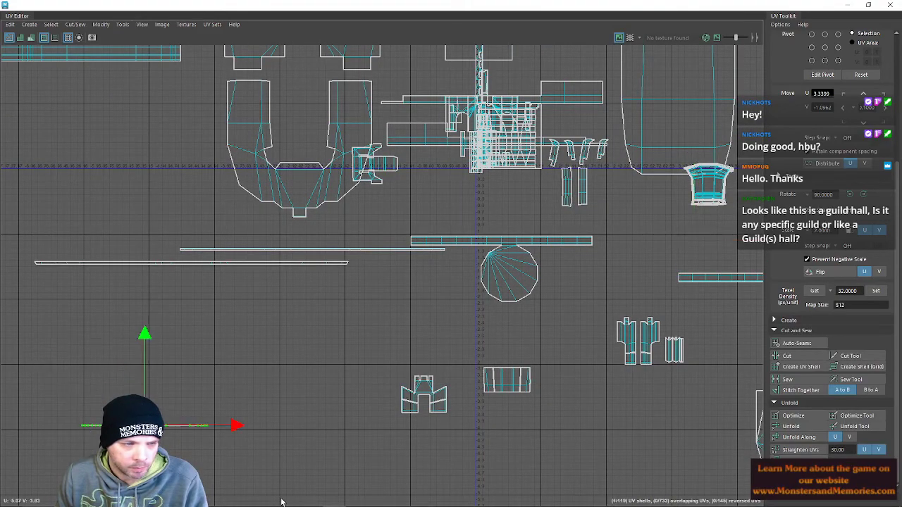
{"action": "middle_click_drag", "start_coordinate": [754, 201], "coordinate": [282, 380], "text": "alt"}
{"action": "left_click_drag", "start_coordinate": [347, 344], "coordinate": [898, 311]}
{"action": "key", "text": "r"}
{"action": "middle_click_drag", "start_coordinate": [655, 312], "coordinate": [473, 303], "text": "alt"}
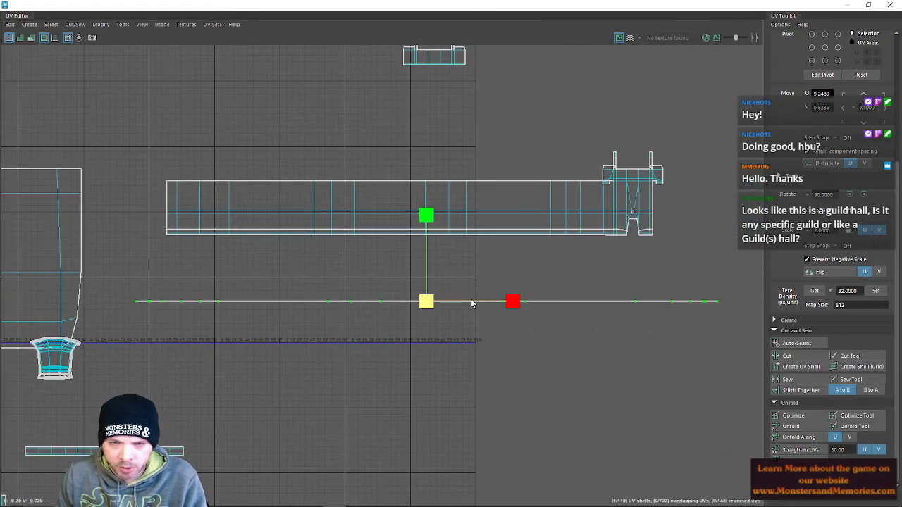
{"action": "scroll", "coordinate": [303, 314], "scroll_direction": "up", "scroll_amount": 5}
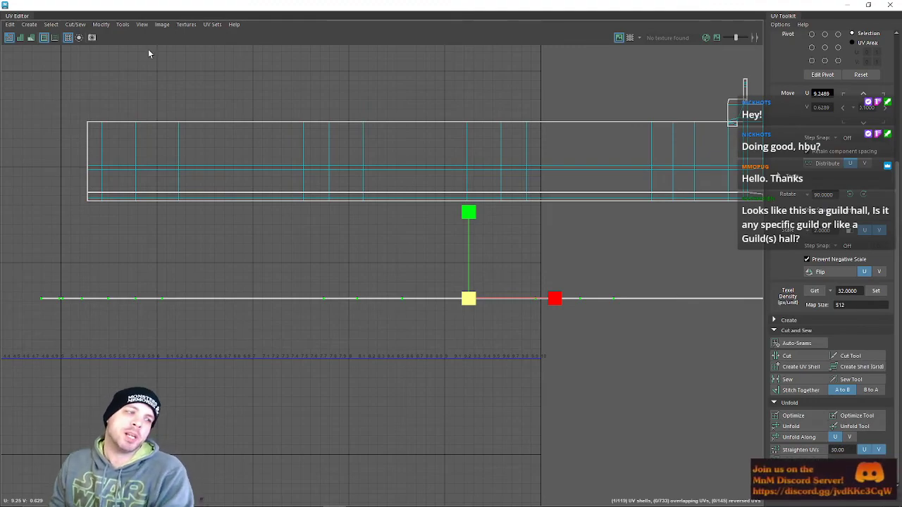
Inspect the guild hall's entrance and outer wall groove on the 3D model in shaded display.
{"action": "left_click_drag", "start_coordinate": [218, 6], "coordinate": [901, 204]}
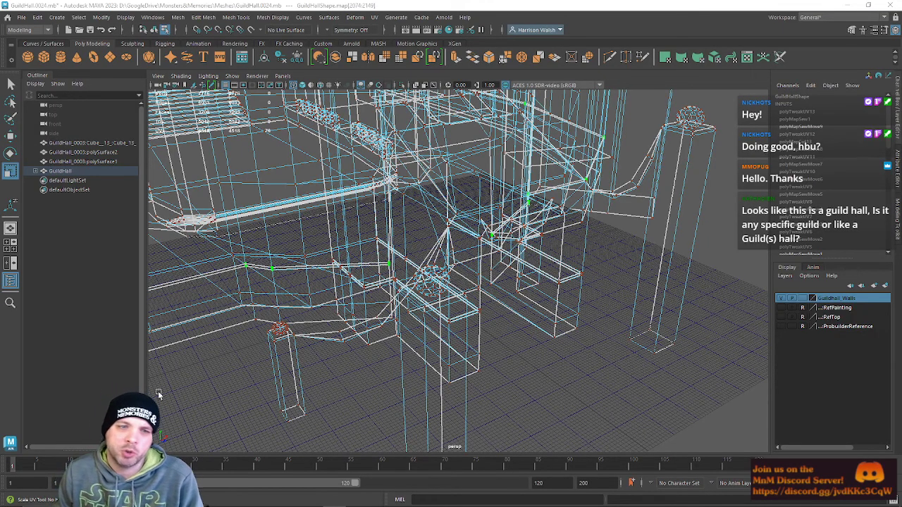
{"action": "left_click_drag", "start_coordinate": [296, 352], "coordinate": [554, 317], "text": "alt"}
{"action": "key", "text": "5"}
{"action": "scroll", "coordinate": [553, 267], "scroll_direction": "up", "scroll_amount": 8}
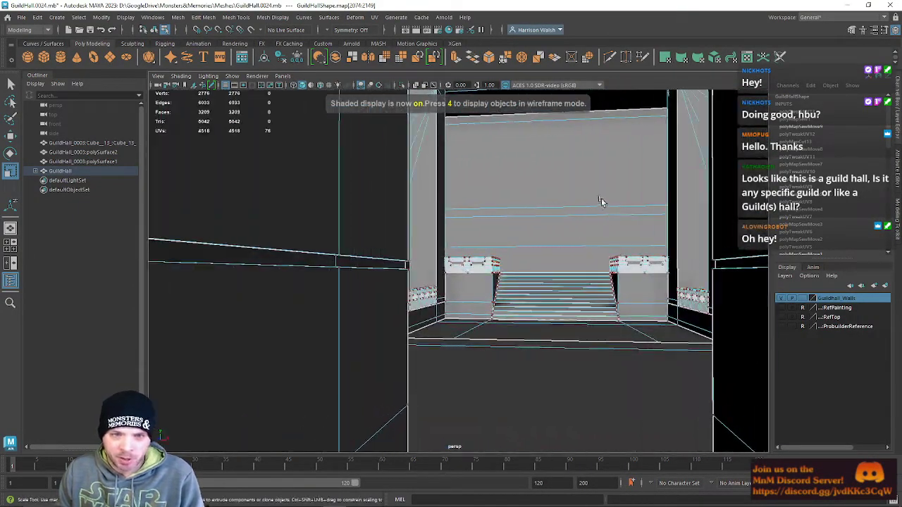
{"action": "left_click_drag", "start_coordinate": [601, 201], "coordinate": [308, 203], "text": "alt"}
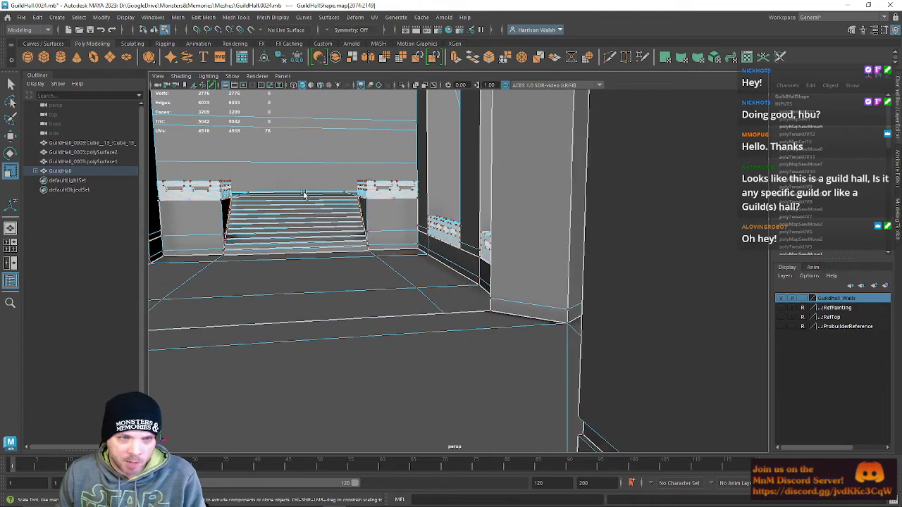
{"action": "left_click_drag", "start_coordinate": [281, 169], "coordinate": [136, 222], "text": "alt"}
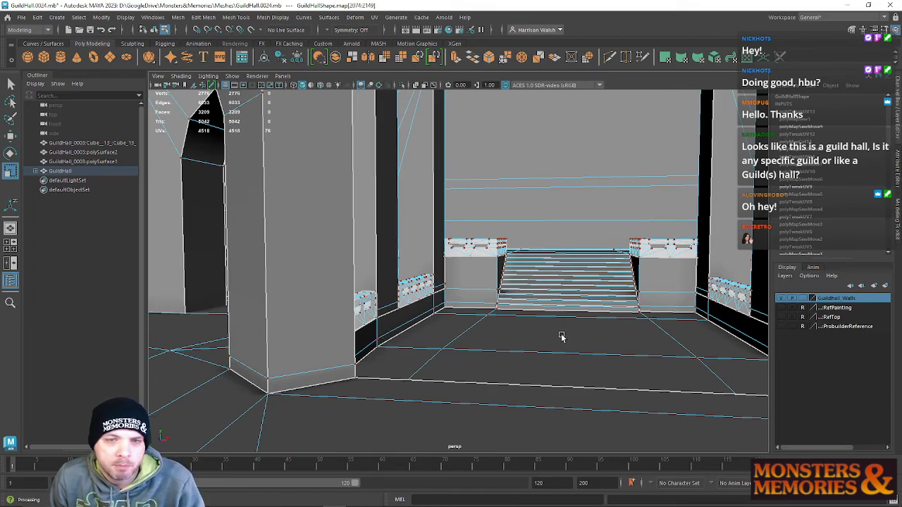
{"action": "scroll", "coordinate": [562, 338], "scroll_direction": "down", "scroll_amount": 10}
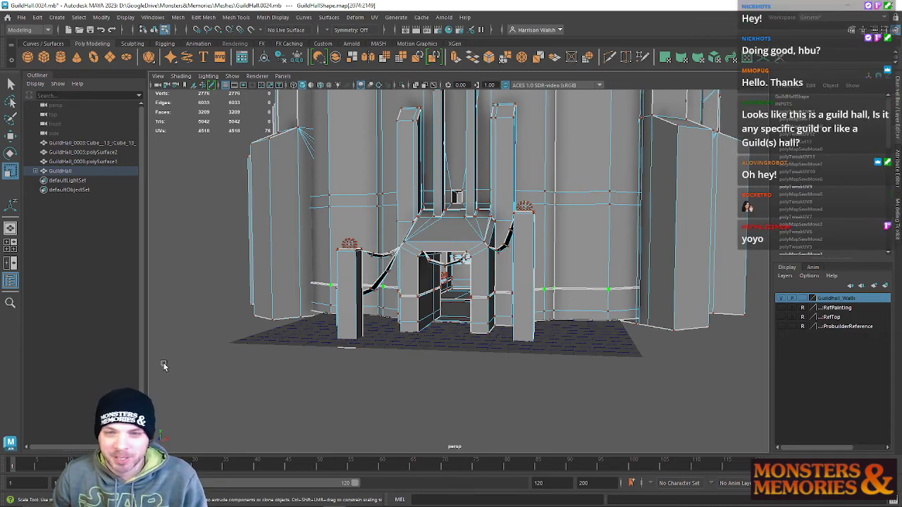
{"action": "left_click_drag", "start_coordinate": [901, 232], "coordinate": [506, 131]}
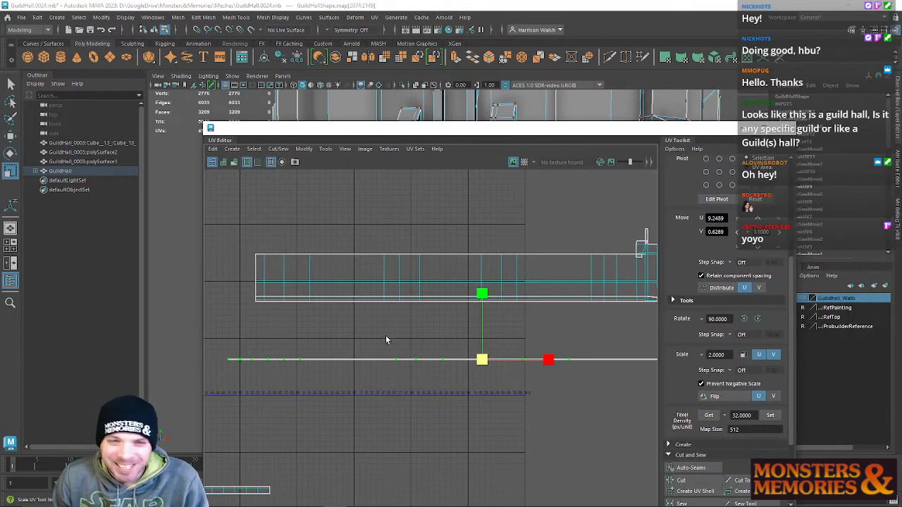
Compare the wall's groove edges with the strip and cut the strip at the cross edge near its starting end.
{"action": "left_click", "coordinate": [539, 322]}
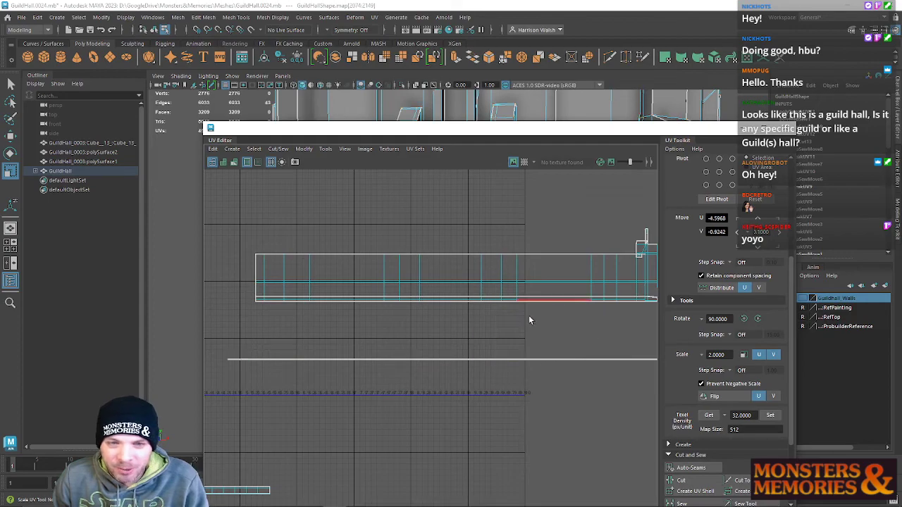
{"action": "middle_click_drag", "start_coordinate": [493, 358], "coordinate": [447, 334], "text": "alt"}
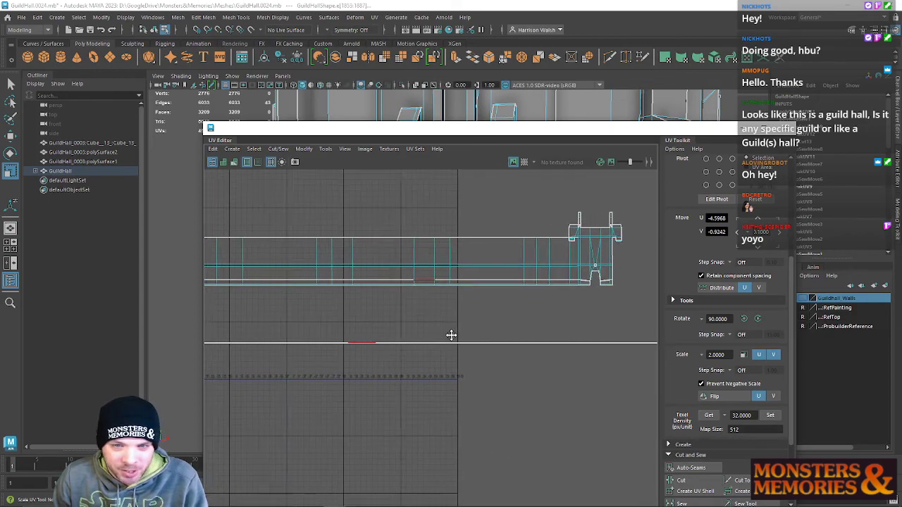
{"action": "left_click", "coordinate": [590, 281]}
{"action": "middle_click_drag", "start_coordinate": [556, 324], "coordinate": [710, 309], "text": "alt"}
{"action": "mouse_move", "coordinate": [360, 334]}
{"action": "middle_mouse_down", "text": "alt"}
{"action": "mouse_move", "coordinate": [263, 339]}
{"action": "mouse_move", "coordinate": [352, 320]}
{"action": "middle_mouse_up", "text": "alt"}
{"action": "right_click_drag", "start_coordinate": [351, 320], "coordinate": [402, 505], "text": "alt"}
{"action": "right_click_drag", "start_coordinate": [415, 250], "coordinate": [486, 384], "text": "alt"}
{"action": "middle_click_drag", "start_coordinate": [346, 269], "coordinate": [373, 228], "text": "alt"}
{"action": "right_click_drag", "start_coordinate": [373, 317], "coordinate": [601, 506], "text": "alt"}
{"action": "middle_click_drag", "start_coordinate": [401, 353], "coordinate": [497, 183], "text": "alt"}
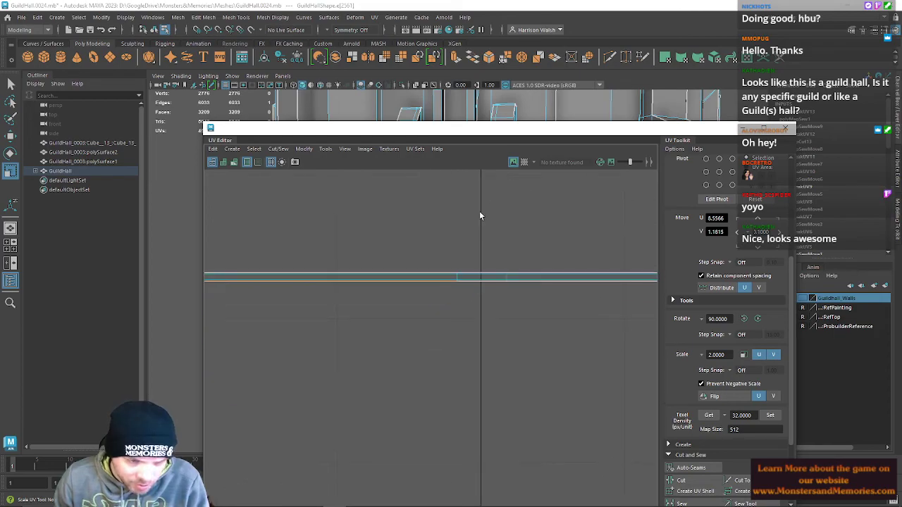
{"action": "left_click", "coordinate": [460, 279]}
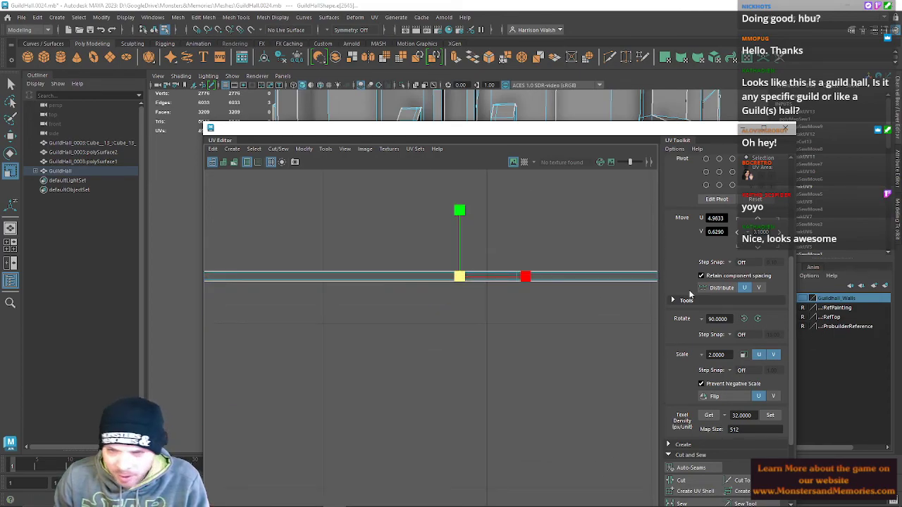
{"action": "left_click", "coordinate": [684, 481]}
Check the cross edges at the strip's starting end against the doorway end of the wall shell.
{"action": "middle_click_drag", "start_coordinate": [300, 261], "coordinate": [495, 267], "text": "alt"}
{"action": "double_click", "coordinate": [351, 283]}
{"action": "middle_click_drag", "start_coordinate": [338, 263], "coordinate": [406, 252], "text": "alt"}
{"action": "left_click_drag", "start_coordinate": [414, 255], "coordinate": [477, 375]}
{"action": "left_click_drag", "start_coordinate": [430, 254], "coordinate": [476, 335], "text": "ctrl"}
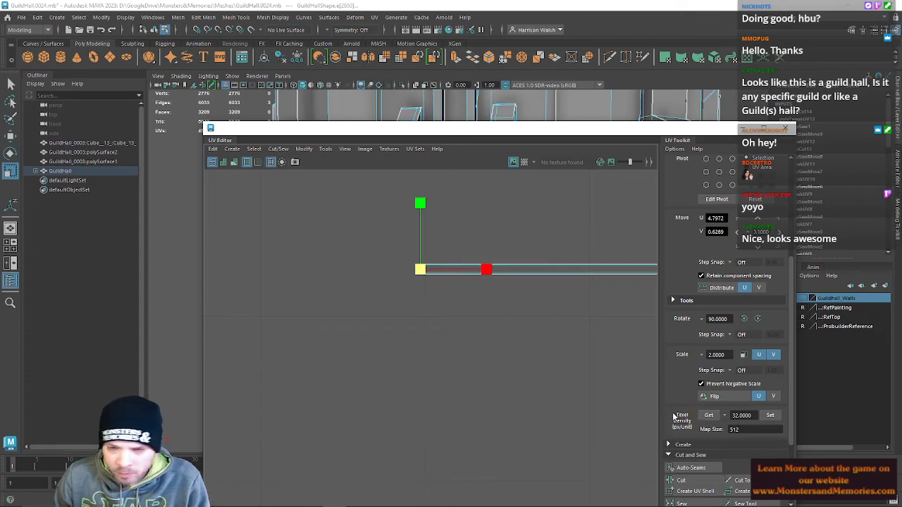
{"action": "scroll", "coordinate": [692, 456], "scroll_direction": "down", "scroll_amount": 3}
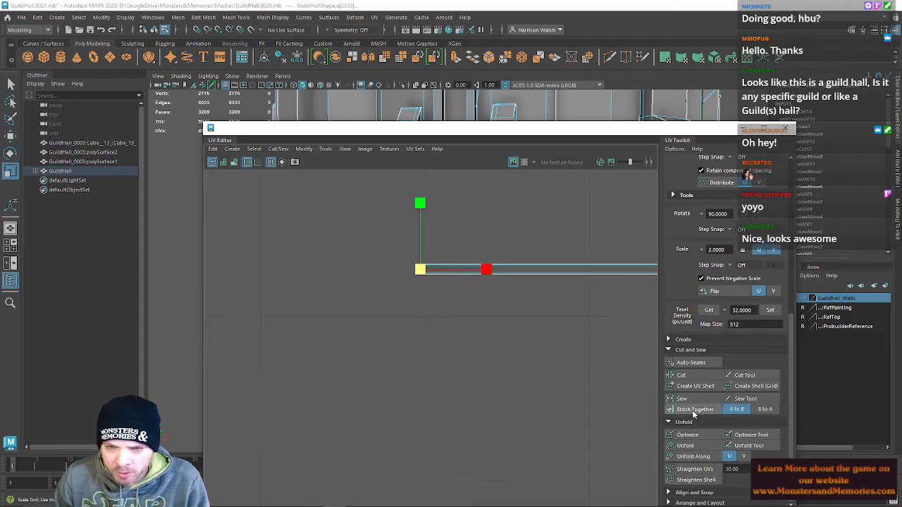
{"action": "middle_click_drag", "start_coordinate": [566, 304], "coordinate": [383, 338], "text": "alt"}
{"action": "scroll", "coordinate": [447, 357], "scroll_direction": "down", "scroll_amount": 5}
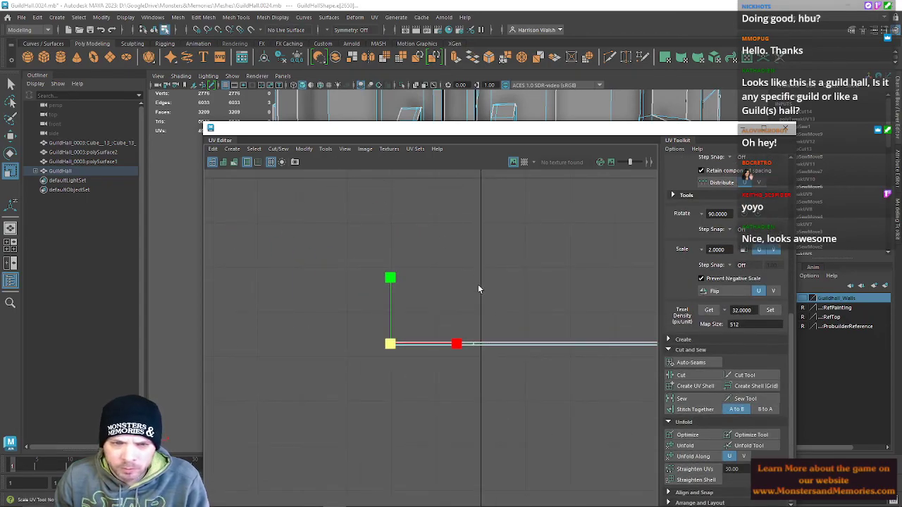
{"action": "scroll", "coordinate": [530, 310], "scroll_direction": "up", "scroll_amount": 5}
{"action": "middle_click_drag", "start_coordinate": [530, 310], "coordinate": [490, 366], "text": "alt"}
{"action": "middle_click_drag", "start_coordinate": [366, 310], "coordinate": [462, 395], "text": "alt"}
{"action": "scroll", "coordinate": [463, 396], "scroll_direction": "down", "scroll_amount": 2}
{"action": "scroll", "coordinate": [463, 395], "scroll_direction": "down", "scroll_amount": 4}
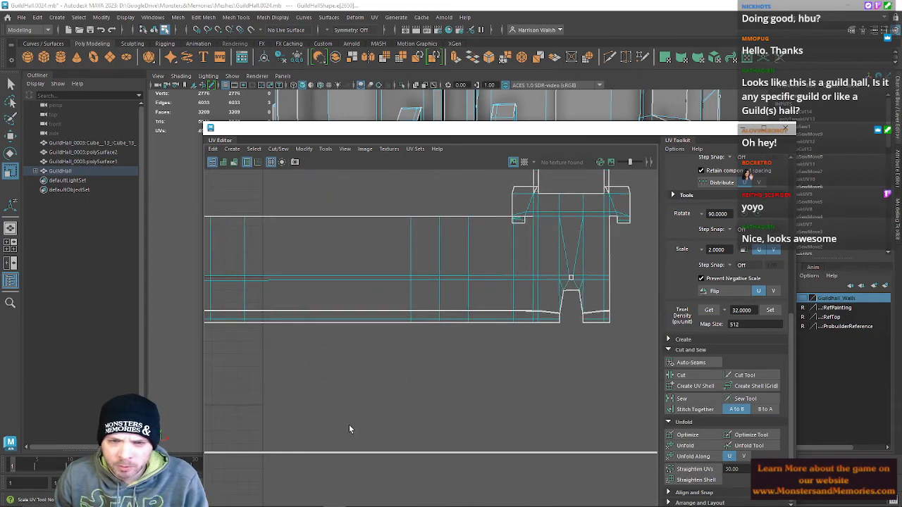
Select the wall shell's groove edges up to the doorway to locate the matching section of the strip.
{"action": "left_click_drag", "start_coordinate": [521, 302], "coordinate": [558, 328]}
{"action": "scroll", "coordinate": [366, 336], "scroll_direction": "down", "scroll_amount": 3}
{"action": "middle_click_drag", "start_coordinate": [364, 341], "coordinate": [553, 326], "text": "alt"}
{"action": "right_click_drag", "start_coordinate": [471, 382], "coordinate": [363, 288], "text": "alt"}
{"action": "left_click_drag", "start_coordinate": [233, 336], "coordinate": [609, 349]}
{"action": "middle_click_drag", "start_coordinate": [527, 391], "coordinate": [311, 341], "text": "alt"}
{"action": "right_click_drag", "start_coordinate": [575, 428], "coordinate": [579, 474], "text": "alt"}
{"action": "right_click_drag", "start_coordinate": [546, 305], "coordinate": [514, 411], "text": "alt"}
{"action": "middle_click_drag", "start_coordinate": [480, 395], "coordinate": [463, 307], "text": "alt"}
{"action": "right_click_drag", "start_coordinate": [469, 282], "coordinate": [509, 428], "text": "alt"}
{"action": "right_click_drag", "start_coordinate": [454, 353], "coordinate": [576, 402], "text": "alt"}
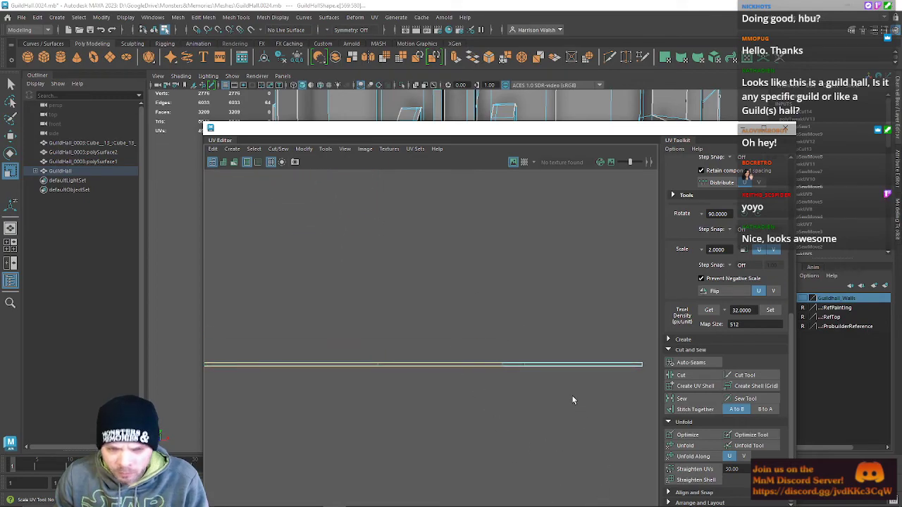
Cut the strip at the cross edge where the section matching the wall up to the doorway ends.
{"action": "middle_click_drag", "start_coordinate": [493, 350], "coordinate": [459, 307], "text": "alt"}
{"action": "right_click_drag", "start_coordinate": [465, 287], "coordinate": [685, 440], "text": "alt"}
{"action": "left_click_drag", "start_coordinate": [452, 345], "coordinate": [451, 399]}
{"action": "key", "text": "w"}
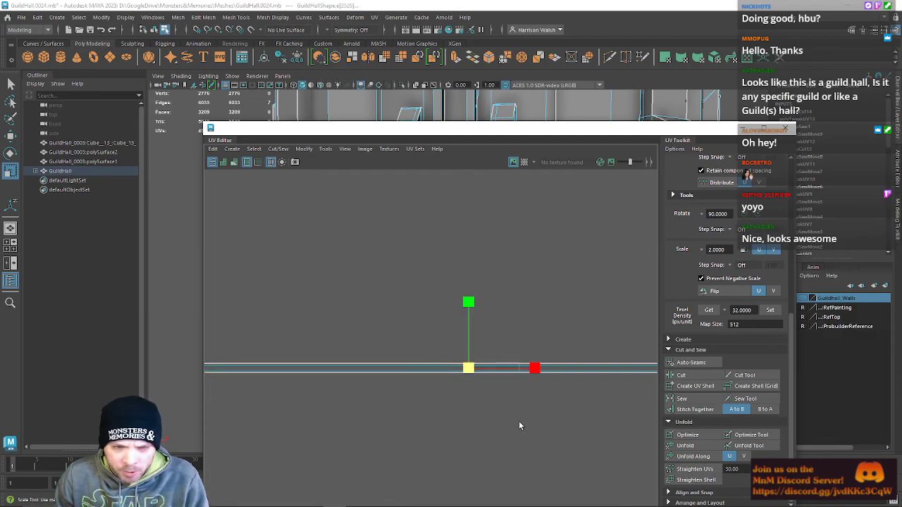
{"action": "left_click", "coordinate": [680, 375]}
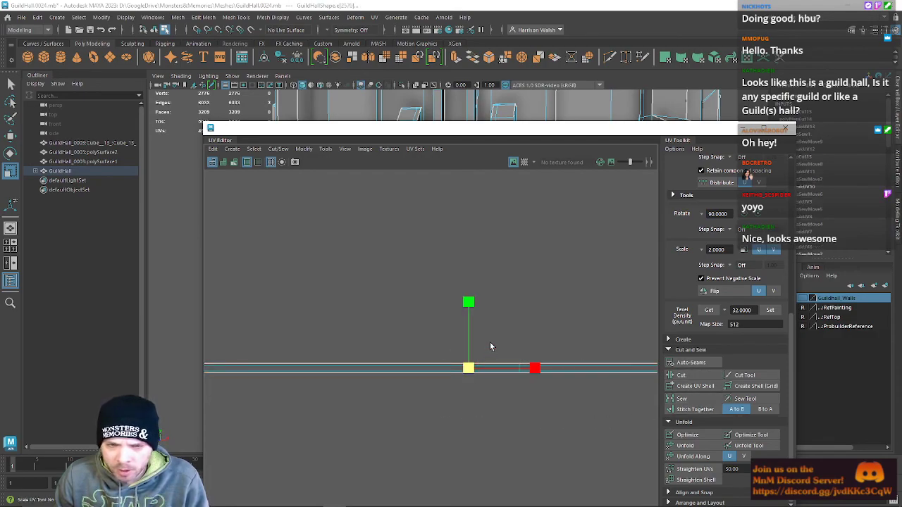
Select the edges of the cut-off strip piece and stitch it A to B into the short wall section beyond the doorway.
{"action": "left_click_drag", "start_coordinate": [491, 343], "coordinate": [572, 404]}
{"action": "left_click", "coordinate": [696, 410]}
{"action": "right_click_drag", "start_coordinate": [468, 272], "coordinate": [436, 280], "text": "alt"}
{"action": "key", "text": "f"}
{"action": "right_click_drag", "start_coordinate": [470, 405], "coordinate": [301, 58], "text": "alt"}
{"action": "middle_click_drag", "start_coordinate": [442, 356], "coordinate": [489, 260], "text": "alt"}
{"action": "scroll", "coordinate": [524, 298], "scroll_direction": "up", "scroll_amount": 5}
Try to unfold the stitched groove piece's UVs along V, and undo the result.
{"action": "right_click_drag", "start_coordinate": [579, 289], "coordinate": [623, 290]}
{"action": "left_click_drag", "start_coordinate": [287, 273], "coordinate": [610, 351]}
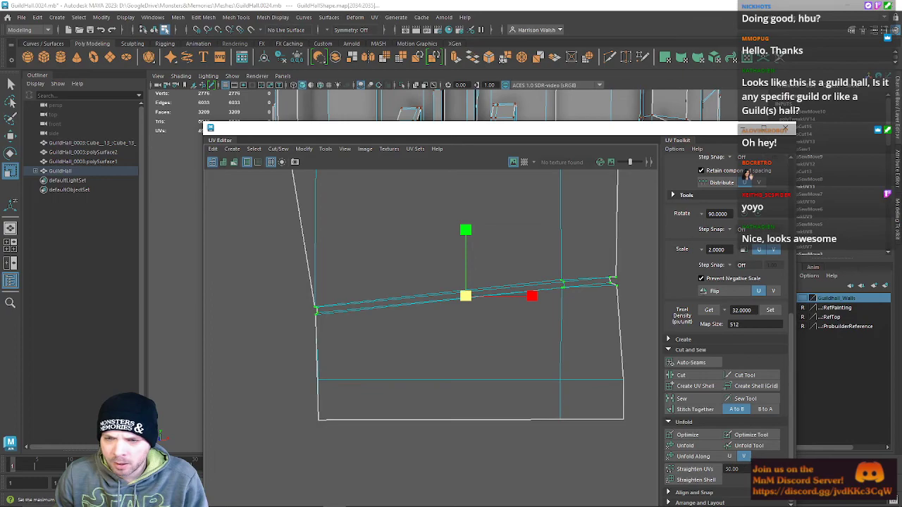
{"action": "left_click", "coordinate": [697, 458]}
{"action": "key", "text": "ctrl+z"}
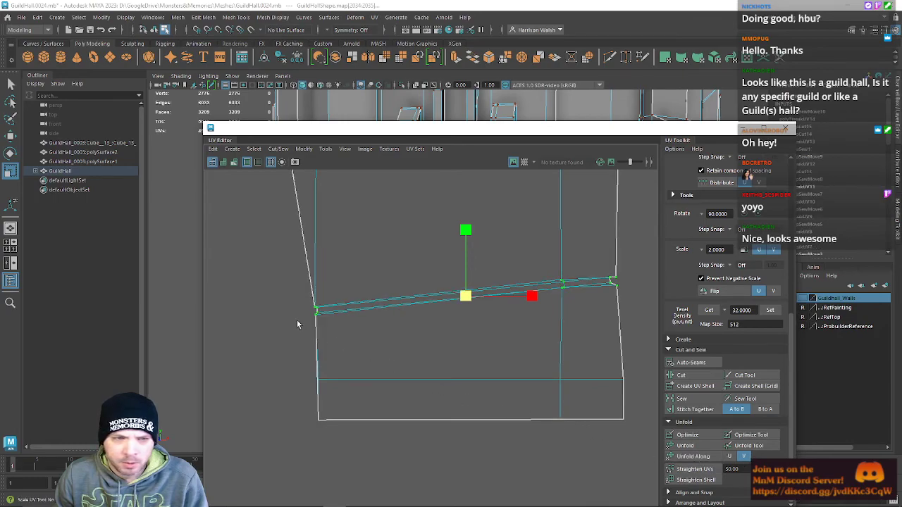
{"action": "middle_click_drag", "start_coordinate": [368, 305], "coordinate": [488, 335], "text": "alt"}
{"action": "right_click_drag", "start_coordinate": [487, 334], "coordinate": [514, 506], "text": "alt"}
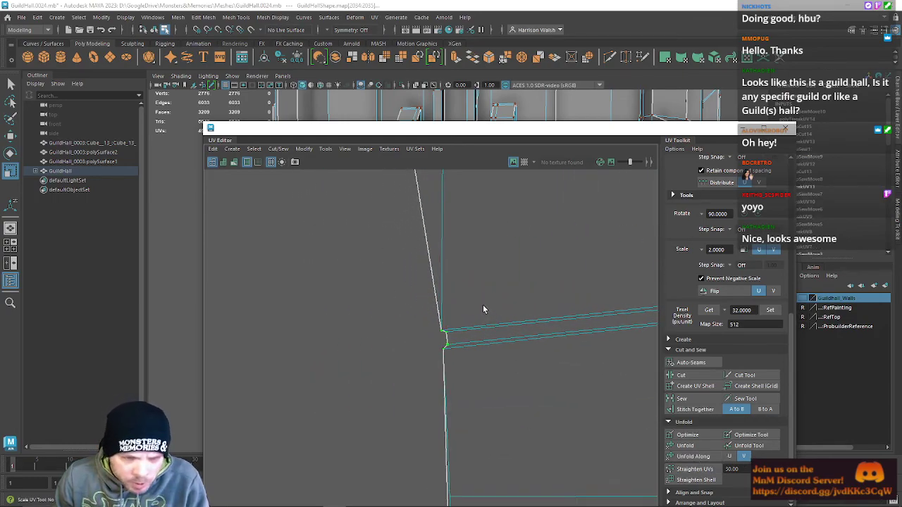
{"action": "middle_click_drag", "start_coordinate": [484, 307], "coordinate": [427, 267], "text": "alt"}
{"action": "left_click", "coordinate": [706, 456]}
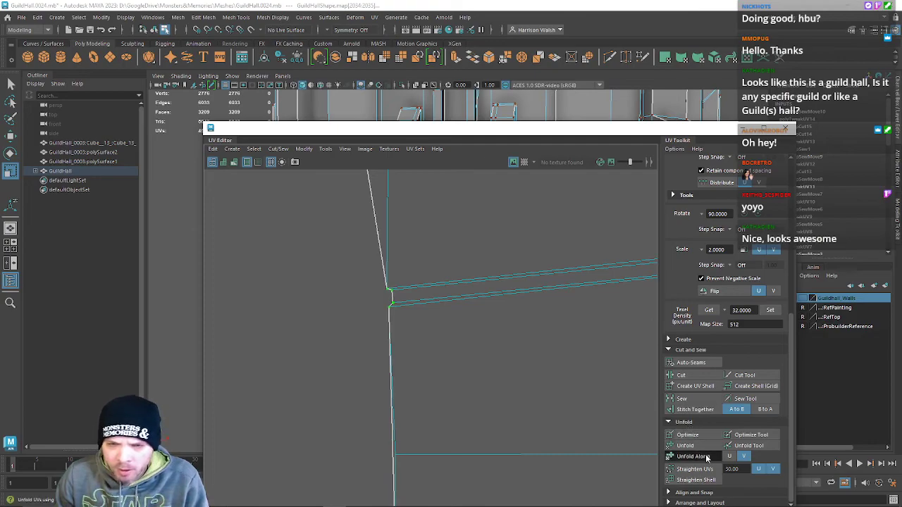
{"action": "key", "text": "ctrl+z"}
Select the UVs at the outer end of the stitched groove piece and unfold them along V.
{"action": "middle_click_drag", "start_coordinate": [547, 303], "coordinate": [303, 356], "text": "alt"}
{"action": "middle_click_drag", "start_coordinate": [553, 320], "coordinate": [332, 327], "text": "alt"}
{"action": "mouse_move", "coordinate": [352, 258]}
{"action": "left_mouse_down"}
{"action": "mouse_move", "coordinate": [451, 343]}
{"action": "mouse_move", "coordinate": [557, 359]}
{"action": "left_mouse_up"}
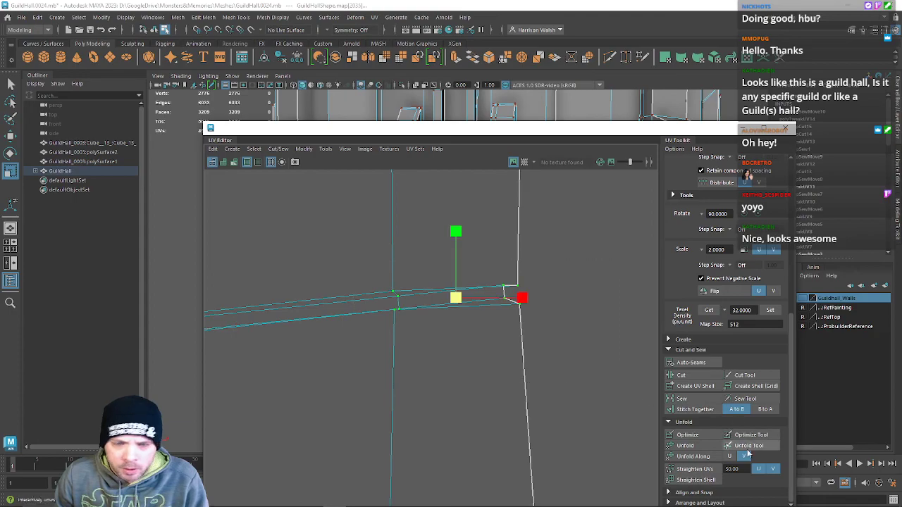
{"action": "left_click", "coordinate": [697, 458]}
{"action": "middle_click_drag", "start_coordinate": [475, 322], "coordinate": [477, 282], "text": "alt"}
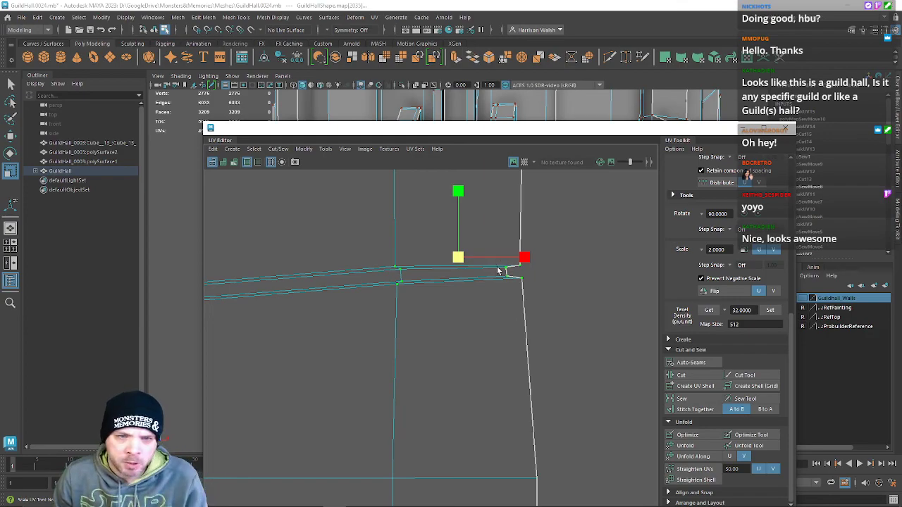
Align the groove's outer end UVs with the wall's border and flatten the adjacent cross edge's UVs along U.
{"action": "left_click", "coordinate": [519, 278]}
{"action": "key", "text": "w"}
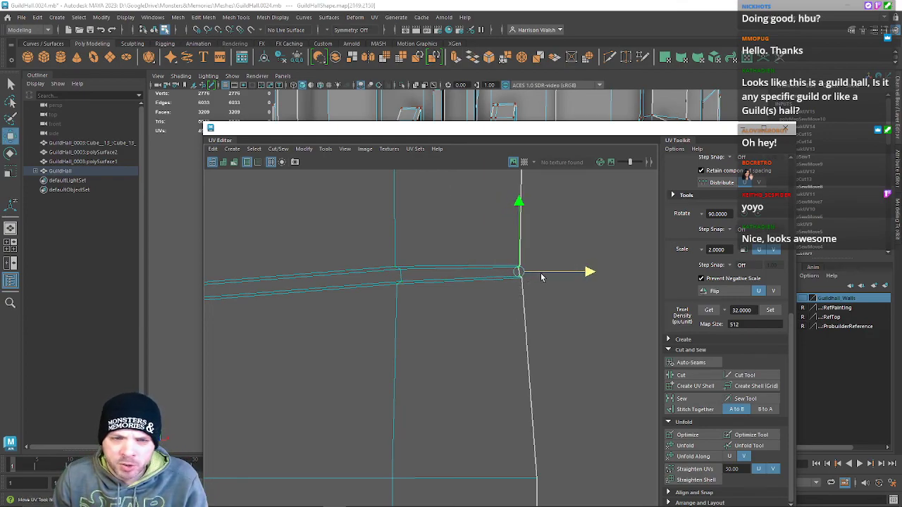
{"action": "middle_click_drag", "start_coordinate": [386, 273], "coordinate": [486, 269], "text": "alt"}
{"action": "left_click_drag", "start_coordinate": [479, 232], "coordinate": [512, 330]}
{"action": "key", "text": "r"}
{"action": "left_click_drag", "start_coordinate": [550, 274], "coordinate": [486, 274]}
{"action": "key", "text": "w"}
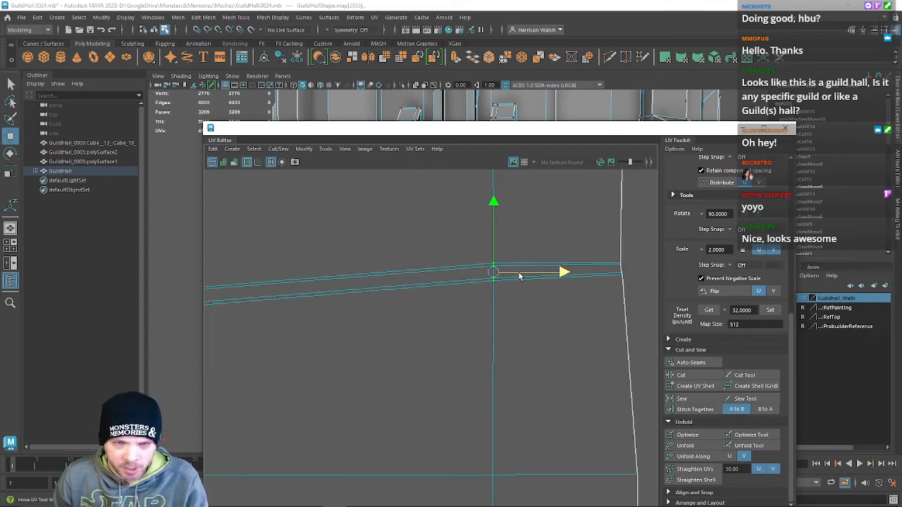
Try to unfold the UVs at the outer end of the groove along V and dismiss the warning.
{"action": "left_click_drag", "start_coordinate": [601, 244], "coordinate": [630, 294]}
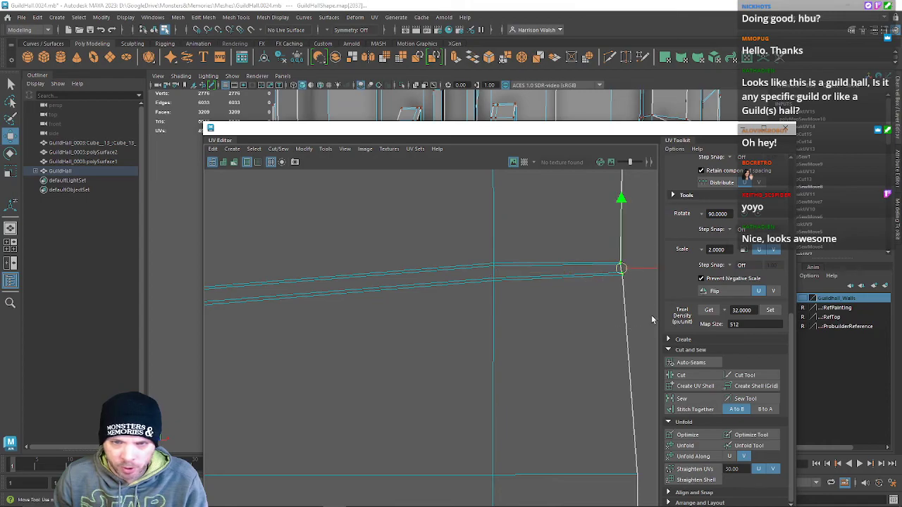
{"action": "key", "text": "r"}
{"action": "key", "text": "w"}
{"action": "middle_click_drag", "start_coordinate": [625, 298], "coordinate": [504, 292], "text": "alt"}
{"action": "left_click", "coordinate": [703, 457]}
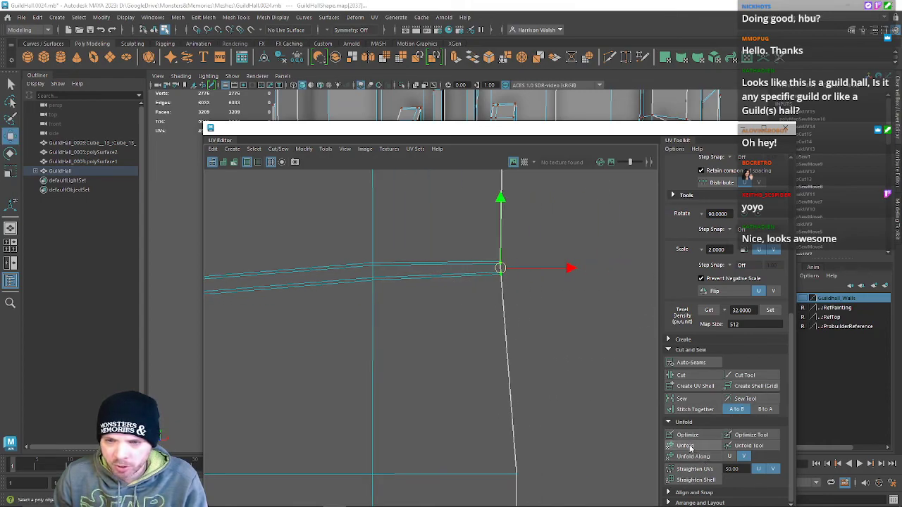
{"action": "left_click", "coordinate": [551, 211]}
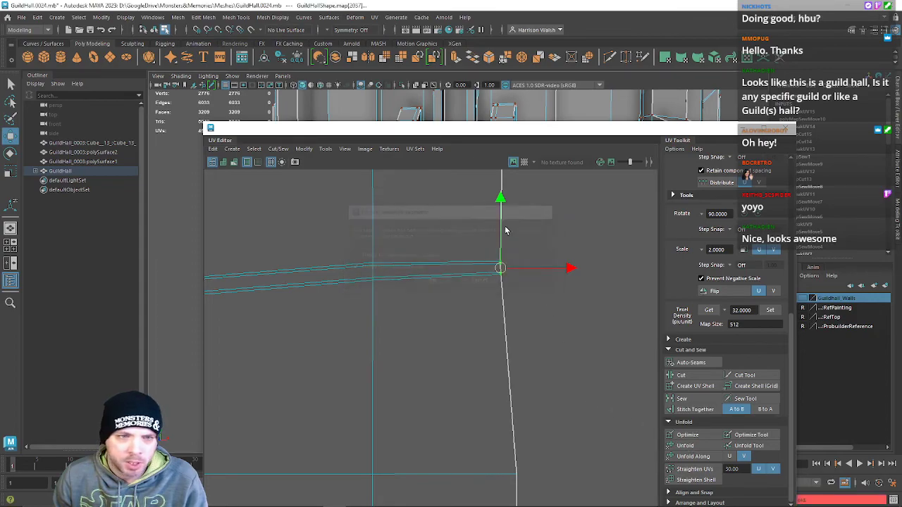
Select the stray sliver face at the other end of the groove's wall shell, frame it in the wireframe viewport and delete it.
{"action": "scroll", "coordinate": [429, 334], "scroll_direction": "down", "scroll_amount": 3}
{"action": "middle_click_drag", "start_coordinate": [326, 324], "coordinate": [649, 275], "text": "alt"}
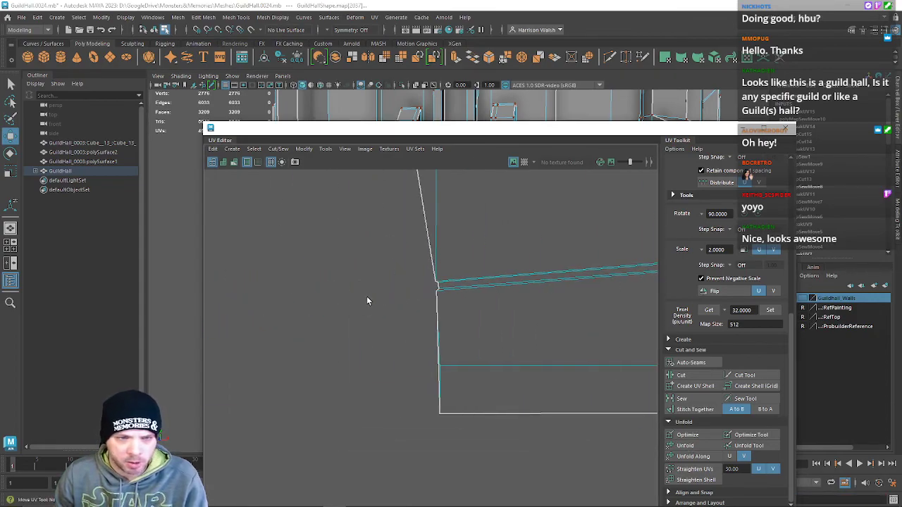
{"action": "scroll", "coordinate": [390, 365], "scroll_direction": "down", "scroll_amount": 5}
{"action": "scroll", "coordinate": [394, 376], "scroll_direction": "up", "scroll_amount": 7}
{"action": "right_click_drag", "start_coordinate": [431, 217], "coordinate": [439, 240]}
{"action": "left_click", "coordinate": [438, 239]}
{"action": "middle_click_drag", "start_coordinate": [448, 227], "coordinate": [461, 375], "text": "alt"}
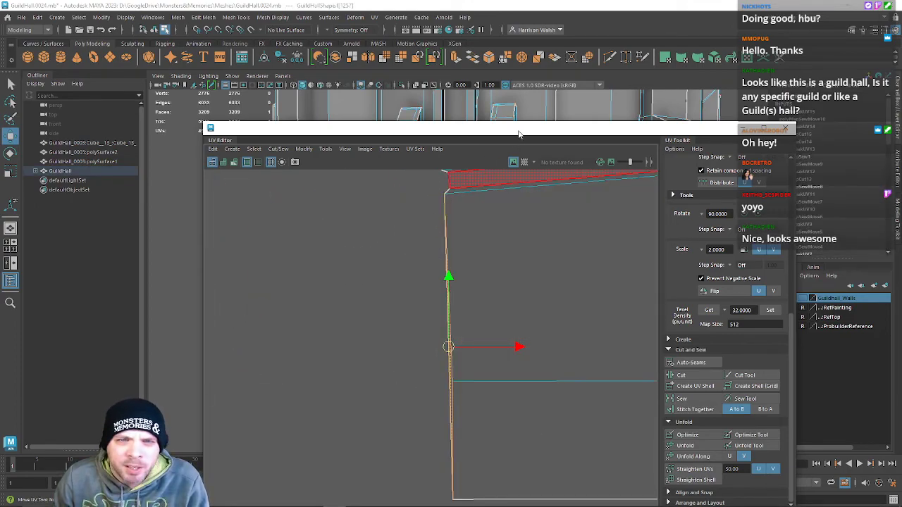
{"action": "left_click_drag", "start_coordinate": [519, 133], "coordinate": [901, 131]}
{"action": "key", "text": "f"}
{"action": "left_click_drag", "start_coordinate": [461, 288], "coordinate": [489, 327], "text": "alt"}
{"action": "scroll", "coordinate": [467, 316], "scroll_direction": "down", "scroll_amount": 5}
{"action": "scroll", "coordinate": [467, 316], "scroll_direction": "up", "scroll_amount": 4}
{"action": "scroll", "coordinate": [489, 327], "scroll_direction": "down", "scroll_amount": 4}
{"action": "middle_click_drag", "start_coordinate": [574, 316], "coordinate": [414, 258], "text": "alt"}
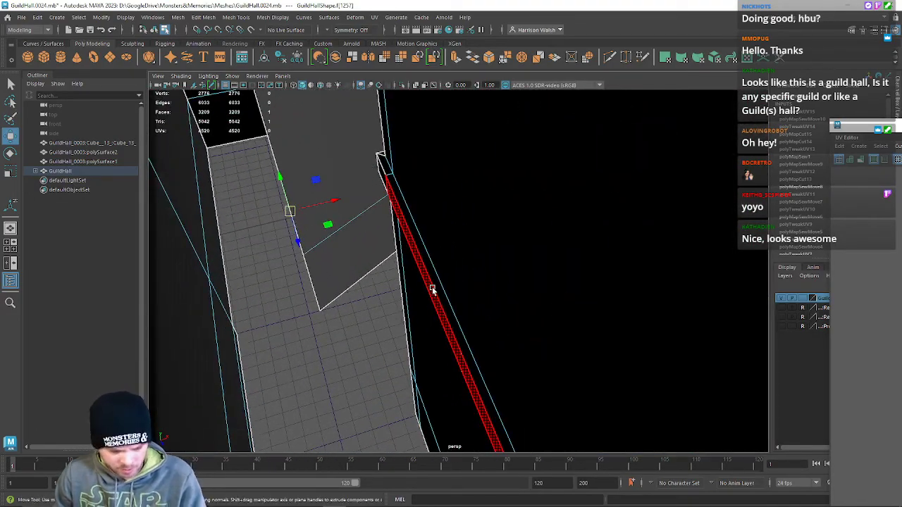
{"action": "key", "text": "4"}
{"action": "right_click_drag", "start_coordinate": [447, 322], "coordinate": [354, 171], "text": "alt"}
{"action": "left_click_drag", "start_coordinate": [354, 171], "coordinate": [474, 328], "text": "alt"}
{"action": "right_click_drag", "start_coordinate": [475, 328], "coordinate": [705, 498], "text": "alt"}
{"action": "middle_click_drag", "start_coordinate": [705, 498], "coordinate": [624, 402], "text": "alt"}
{"action": "right_click_drag", "start_coordinate": [624, 402], "coordinate": [560, 338], "text": "alt"}
{"action": "middle_click_drag", "start_coordinate": [560, 338], "coordinate": [518, 287], "text": "alt"}
{"action": "left_click_drag", "start_coordinate": [517, 287], "coordinate": [542, 289], "text": "alt"}
{"action": "left_click", "coordinate": [514, 332]}
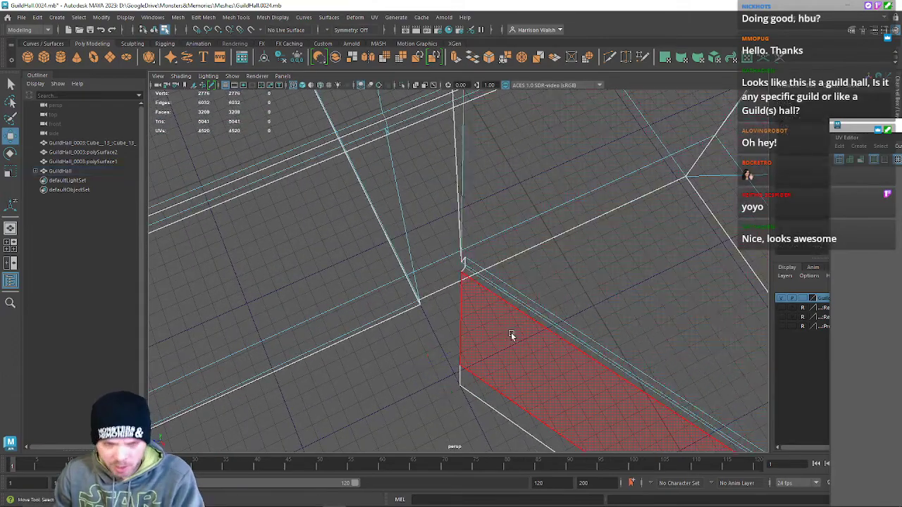
Select all vertices of the guild hall and merge them with a distance threshold of 0.01.
{"action": "right_click_drag", "start_coordinate": [483, 240], "coordinate": [440, 239]}
{"action": "right_click_drag", "start_coordinate": [509, 329], "coordinate": [438, 211], "text": "alt"}
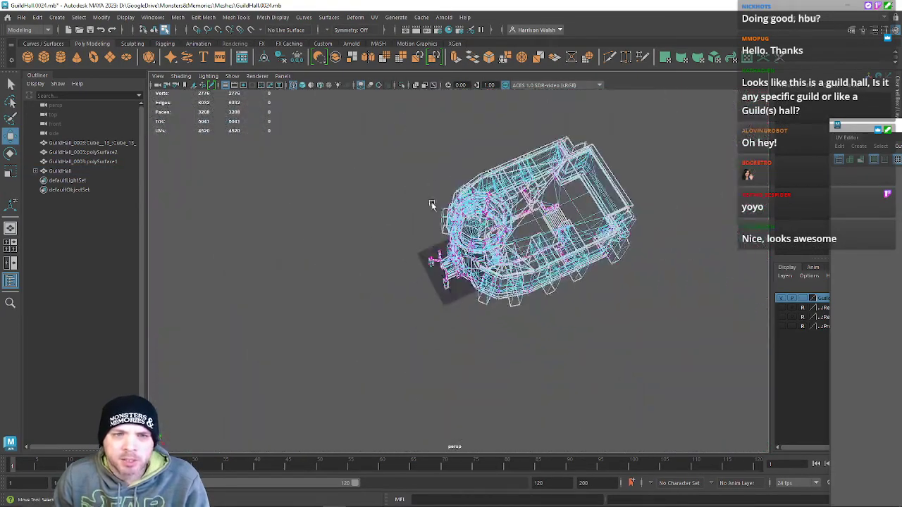
{"action": "left_click_drag", "start_coordinate": [366, 113], "coordinate": [761, 345]}
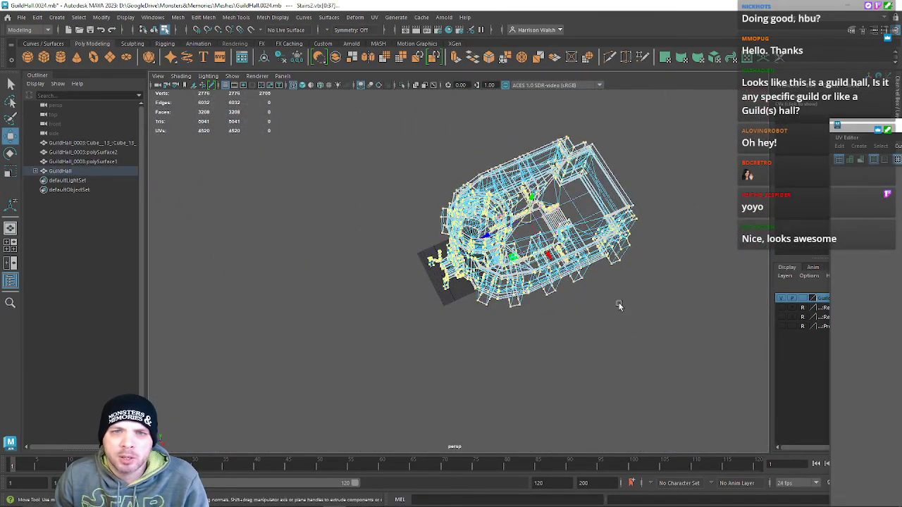
{"action": "left_click", "coordinate": [505, 60]}
{"action": "left_click_drag", "start_coordinate": [507, 312], "coordinate": [521, 291], "text": "alt"}
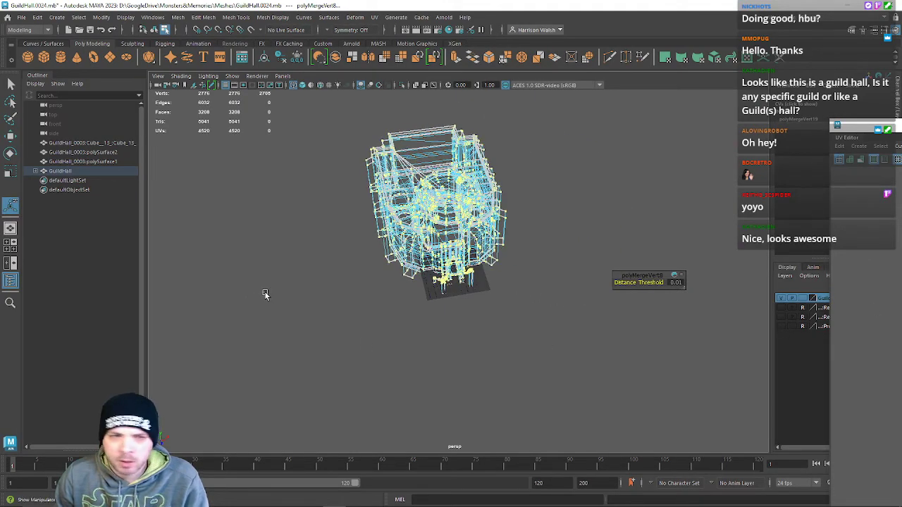
Select the stray sliver face on the vertical wall corner below the groove's end and delete it.
{"action": "middle_click_drag", "start_coordinate": [262, 294], "coordinate": [299, 286], "text": "alt"}
{"action": "right_click_drag", "start_coordinate": [299, 286], "coordinate": [603, 308], "text": "alt"}
{"action": "middle_click_drag", "start_coordinate": [604, 308], "coordinate": [495, 350], "text": "alt"}
{"action": "right_click_drag", "start_coordinate": [428, 228], "coordinate": [593, 444], "text": "alt"}
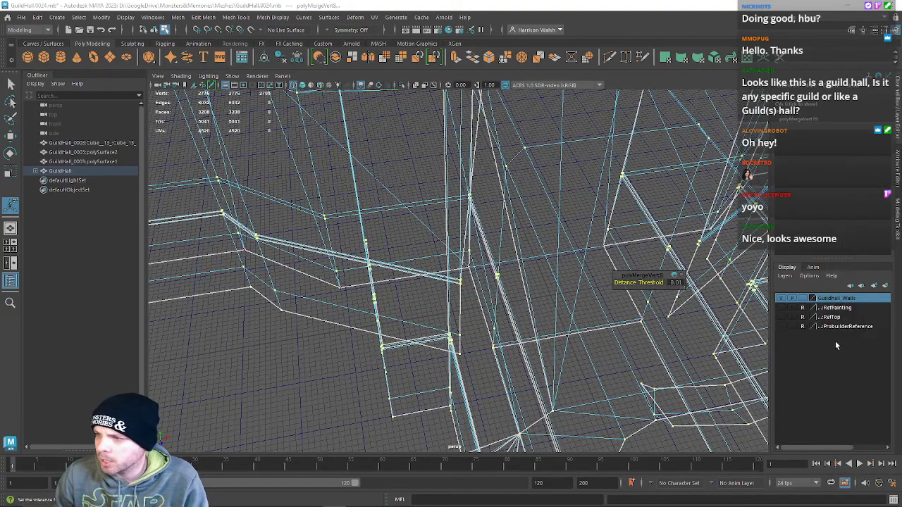
{"action": "mouse_move", "coordinate": [448, 297]}
{"action": "left_mouse_down", "text": "alt"}
{"action": "mouse_move", "coordinate": [478, 303]}
{"action": "mouse_move", "coordinate": [458, 312]}
{"action": "left_mouse_up", "text": "alt"}
{"action": "right_click_drag", "start_coordinate": [458, 311], "coordinate": [452, 284]}
{"action": "scroll", "coordinate": [428, 328], "scroll_direction": "up", "scroll_amount": 10}
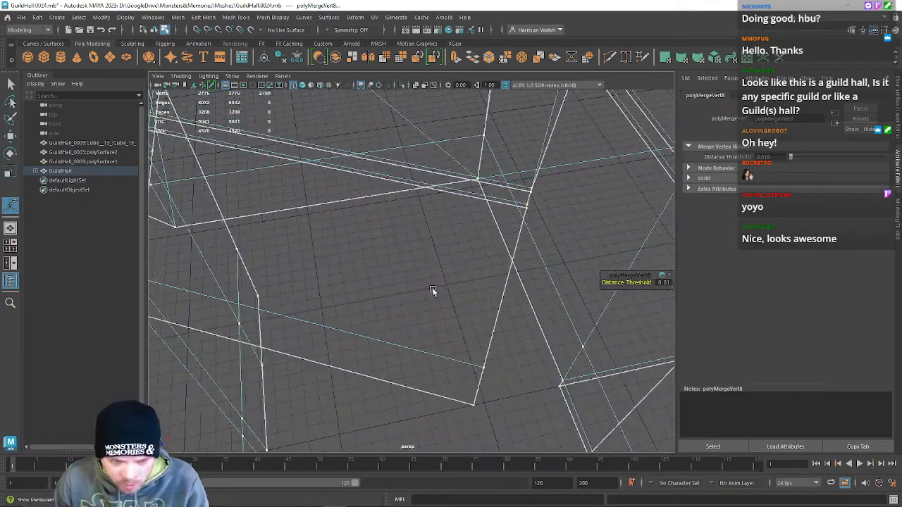
{"action": "left_click_drag", "start_coordinate": [444, 297], "coordinate": [404, 291]}
{"action": "right_click_drag", "start_coordinate": [404, 291], "coordinate": [405, 262]}
{"action": "left_click_drag", "start_coordinate": [442, 283], "coordinate": [414, 300], "text": "alt"}
{"action": "left_click", "coordinate": [416, 331]}
{"action": "left_click", "coordinate": [421, 358]}
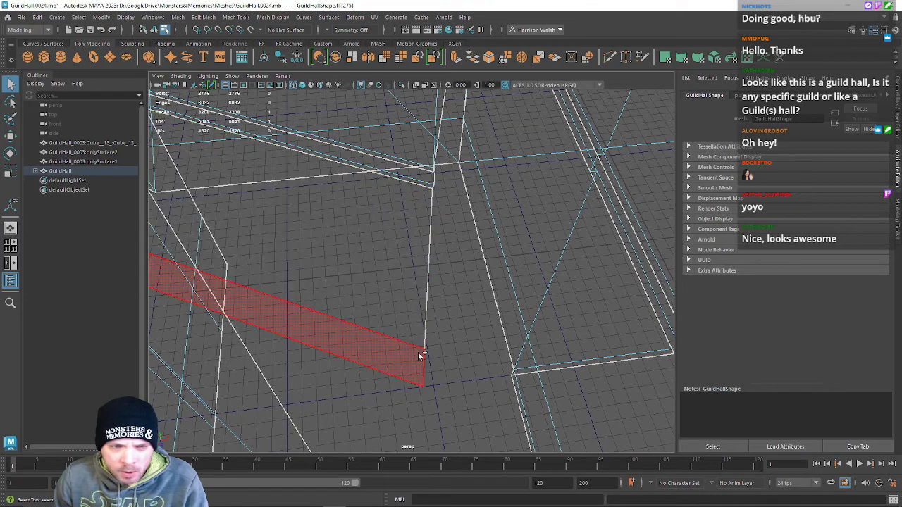
{"action": "left_click_drag", "start_coordinate": [473, 310], "coordinate": [402, 289], "text": "alt"}
{"action": "key", "text": "w"}
{"action": "key", "text": "Delete"}
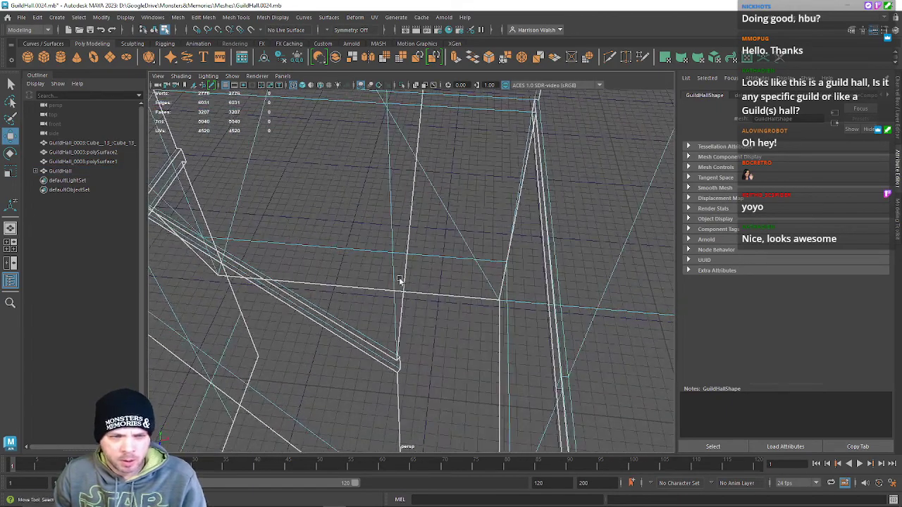
Try to select and delete a leftover piece above the groove's end at the same wall corner.
{"action": "left_click", "coordinate": [408, 244]}
{"action": "left_click_drag", "start_coordinate": [376, 252], "coordinate": [429, 359], "text": "alt"}
{"action": "left_click_drag", "start_coordinate": [371, 324], "coordinate": [395, 340]}
{"action": "key", "text": "Delete"}
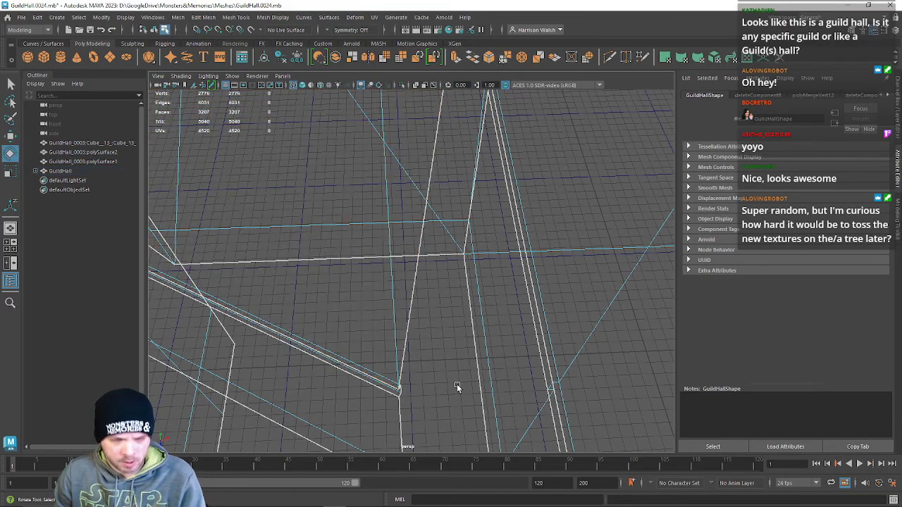
Examine the groove ends and wall corners on both sides of the doorway in wireframe.
{"action": "left_click_drag", "start_coordinate": [468, 383], "coordinate": [416, 258], "text": "alt"}
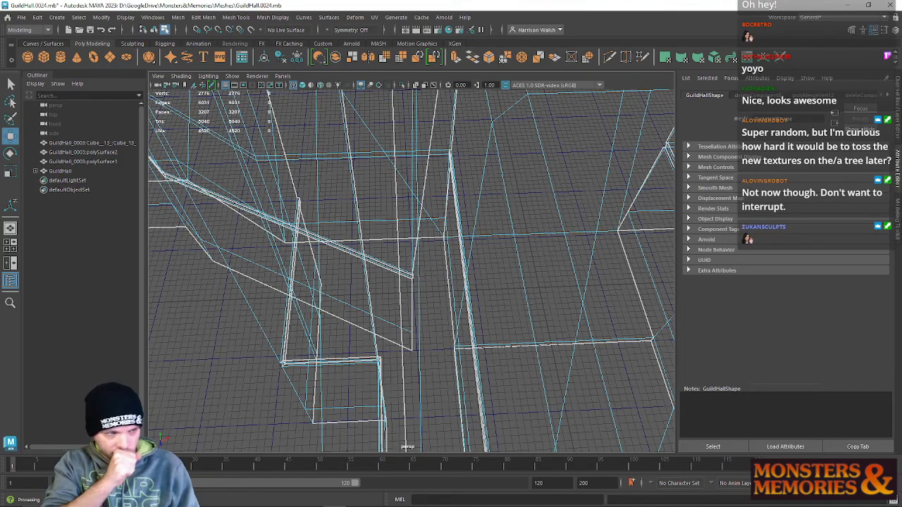
{"action": "mouse_move", "coordinate": [527, 375]}
{"action": "left_mouse_down", "text": "alt"}
{"action": "mouse_move", "coordinate": [506, 336]}
{"action": "mouse_move", "coordinate": [540, 365]}
{"action": "left_mouse_up", "text": "alt"}
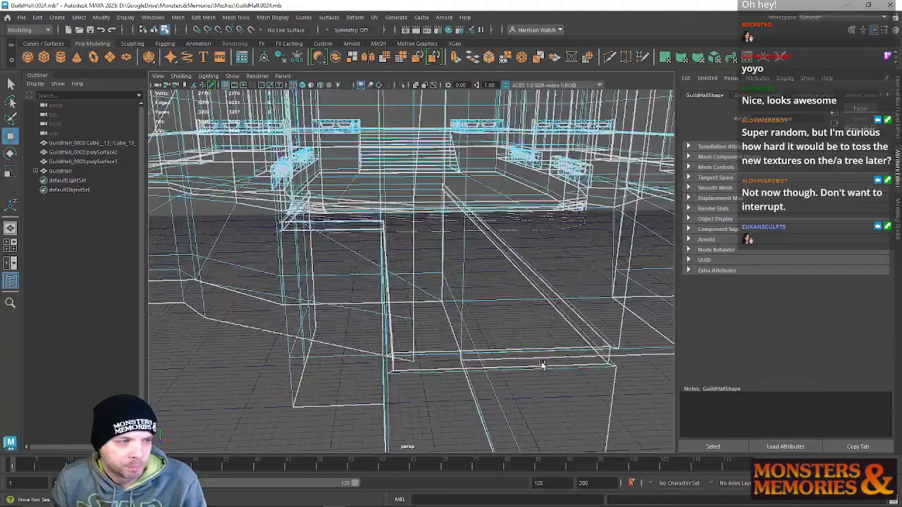
{"action": "right_click_drag", "start_coordinate": [540, 365], "coordinate": [458, 307], "text": "alt"}
{"action": "left_click_drag", "start_coordinate": [458, 307], "coordinate": [431, 300], "text": "alt"}
{"action": "right_click_drag", "start_coordinate": [431, 300], "coordinate": [463, 431], "text": "alt"}
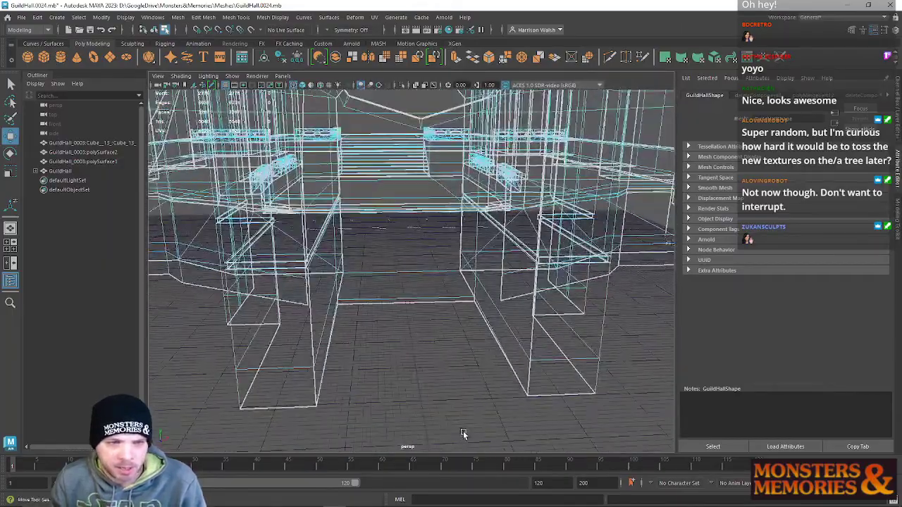
{"action": "mouse_move", "coordinate": [428, 352]}
{"action": "left_mouse_down", "text": "alt"}
{"action": "mouse_move", "coordinate": [424, 370]}
{"action": "mouse_move", "coordinate": [427, 360]}
{"action": "left_mouse_up", "text": "alt"}
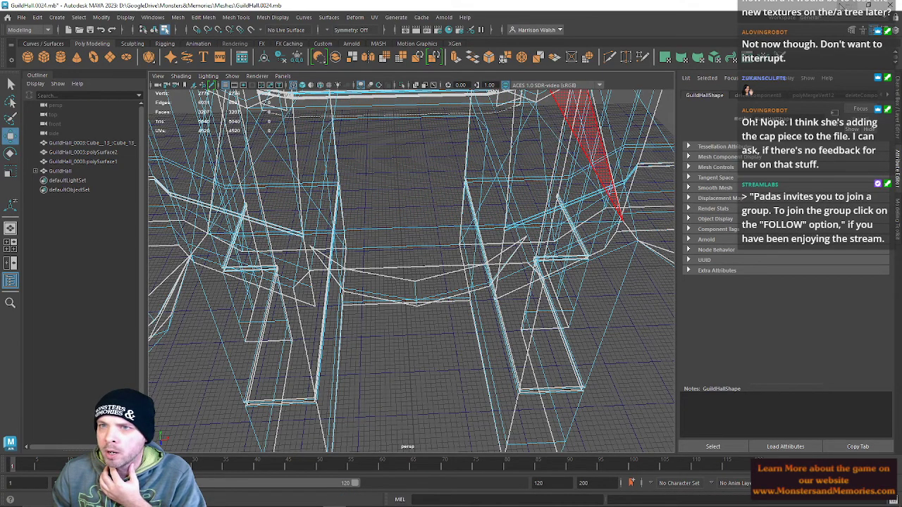
Switch to Photoshop and create a new 5120 x 1080 px document at 72 ppi with a white background.
{"action": "left_click", "coordinate": [848, 5]}
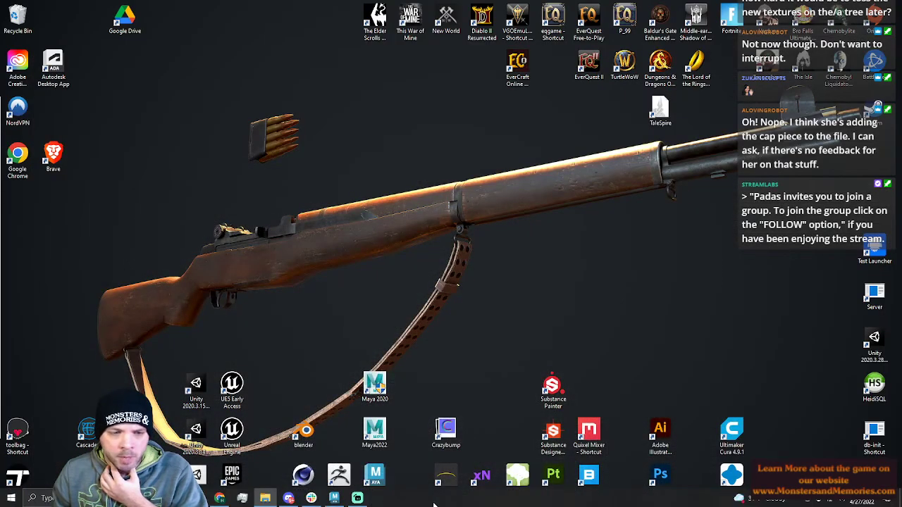
{"action": "double_click", "coordinate": [669, 478]}
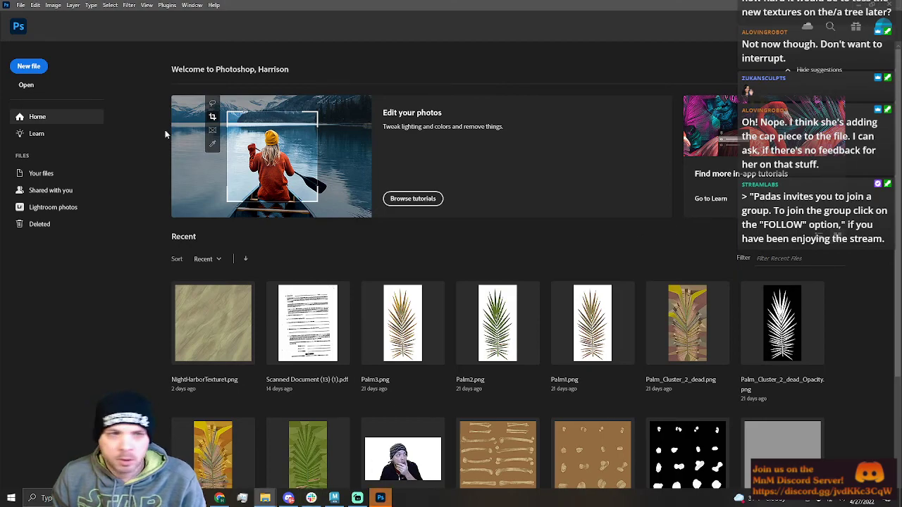
{"action": "left_click", "coordinate": [28, 66]}
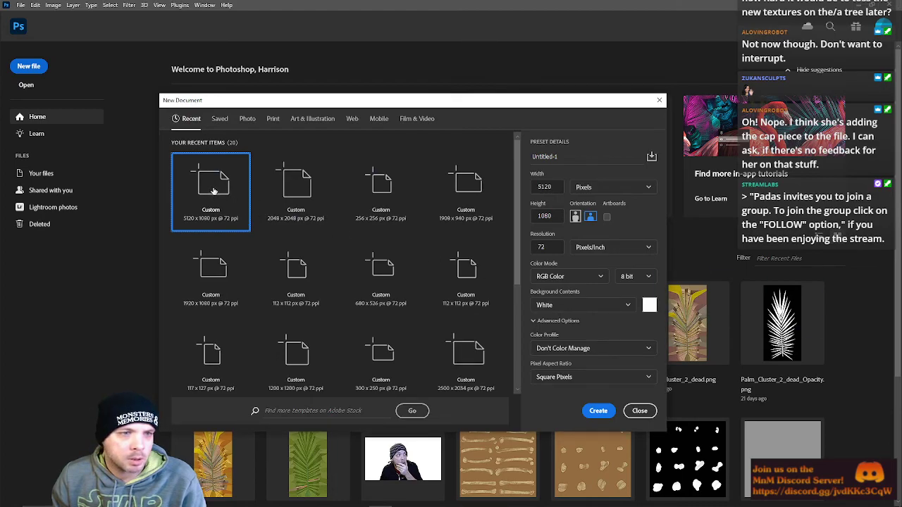
{"action": "left_click", "coordinate": [597, 411]}
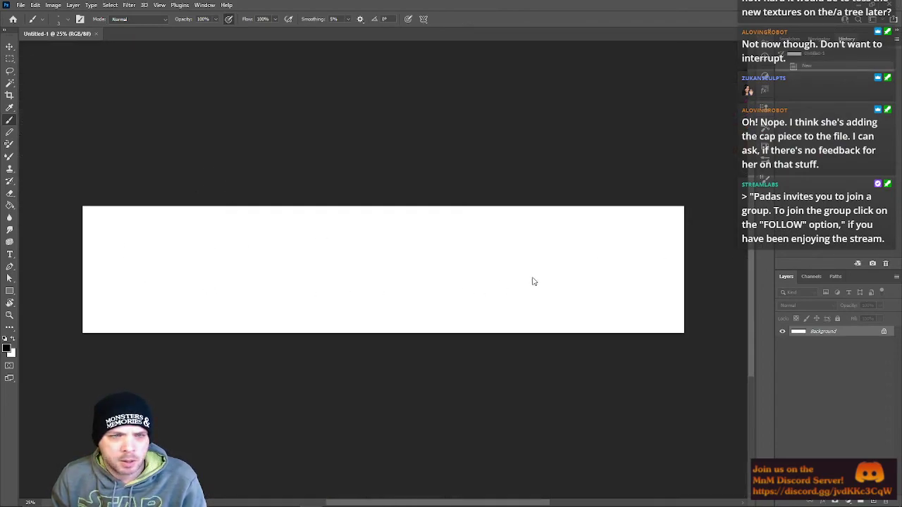
Rotate the canvas 90° clockwise.
{"action": "left_click", "coordinate": [52, 5]}
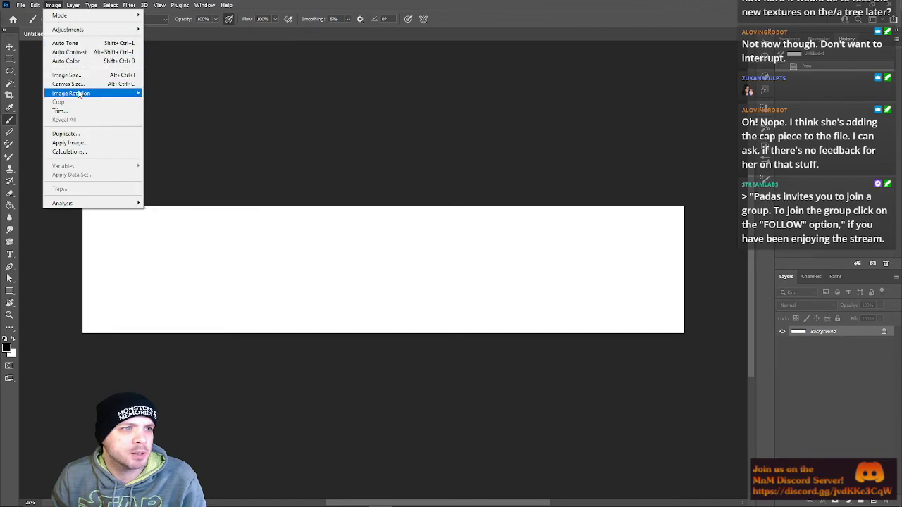
{"action": "mouse_move", "coordinate": [86, 93]}
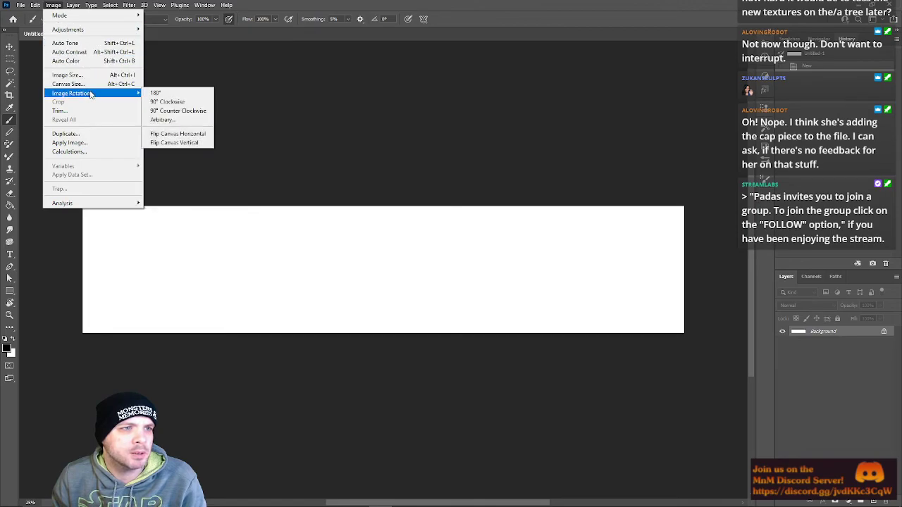
{"action": "left_click", "coordinate": [169, 101]}
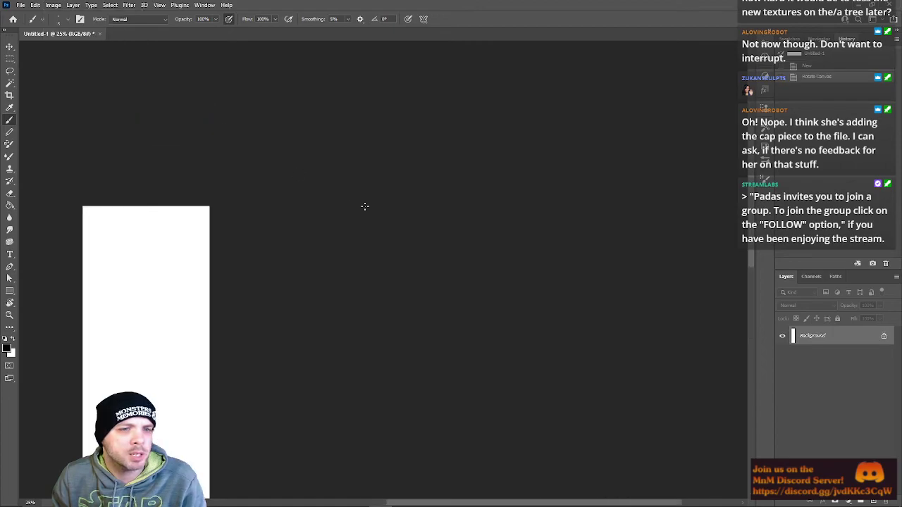
{"action": "scroll", "coordinate": [237, 368], "scroll_direction": "down", "scroll_amount": 5, "text": "alt"}
{"action": "scroll", "coordinate": [180, 432], "scroll_direction": "up", "scroll_amount": 2}
{"action": "scroll", "coordinate": [180, 429], "scroll_direction": "down", "scroll_amount": 5}
{"action": "scroll", "coordinate": [182, 413], "scroll_direction": "up", "scroll_amount": 8, "text": "alt"}
{"action": "scroll", "coordinate": [215, 423], "scroll_direction": "down", "scroll_amount": 3}
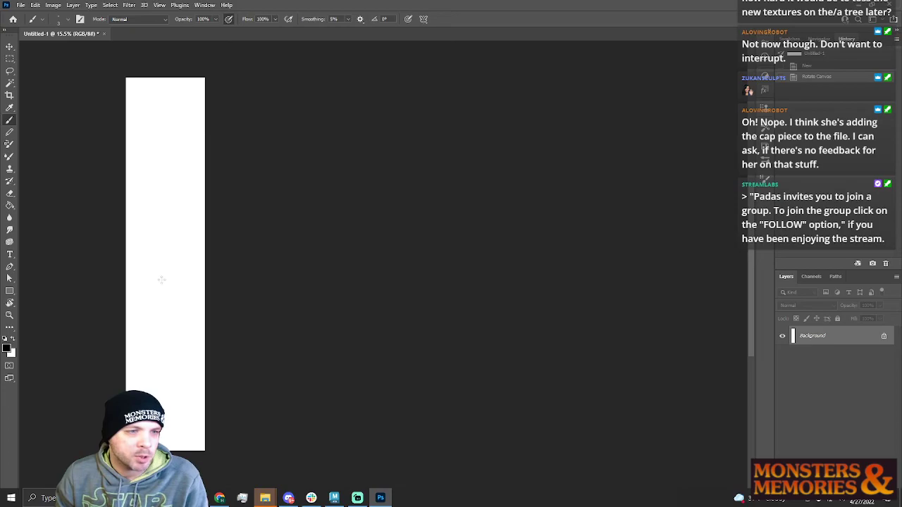
Place the Palm_bark_rev image into the document and unlock the background layer.
{"action": "left_click", "coordinate": [9, 46]}
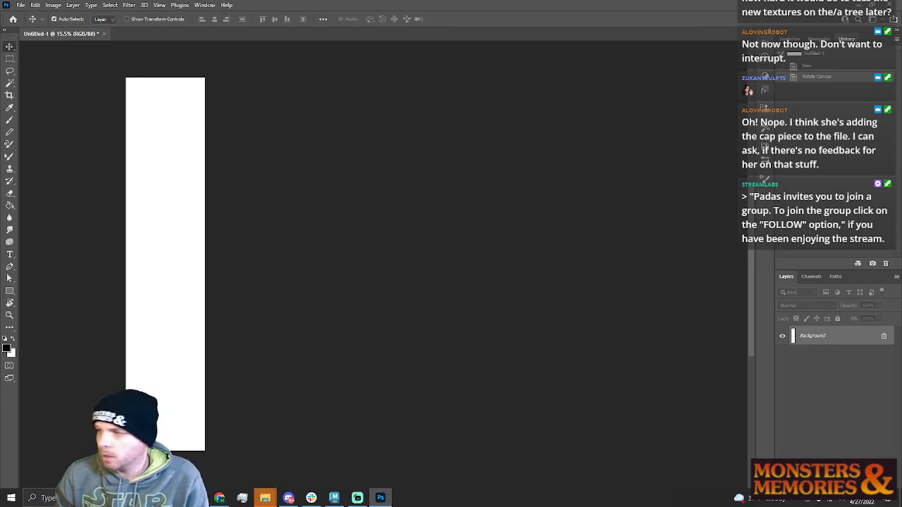
{"action": "left_click_drag", "start_coordinate": [0, 310], "coordinate": [160, 281]}
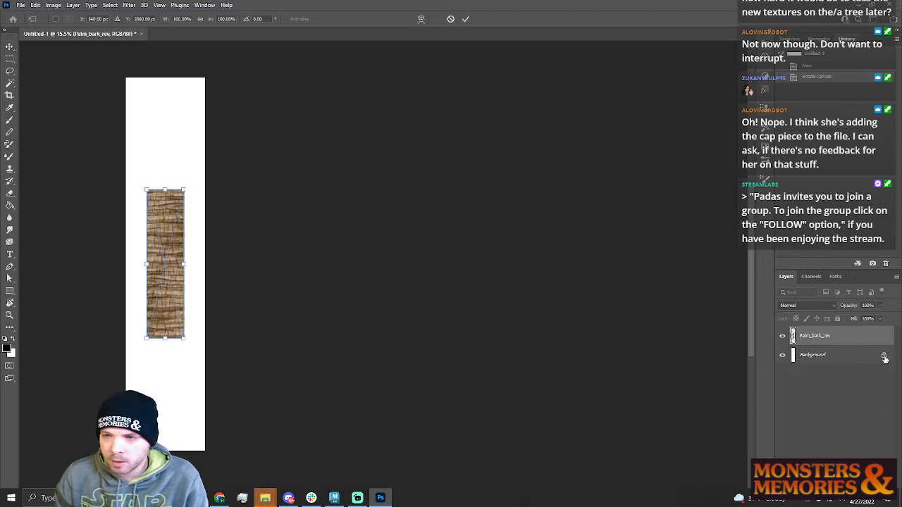
{"action": "left_click", "coordinate": [884, 355]}
{"action": "scroll", "coordinate": [118, 251], "scroll_direction": "up", "scroll_amount": 2, "text": "alt"}
Resize the image to 2048 px wide and 512 px high with unlinked proportions.
{"action": "left_click", "coordinate": [54, 5]}
{"action": "key", "text": "Escape"}
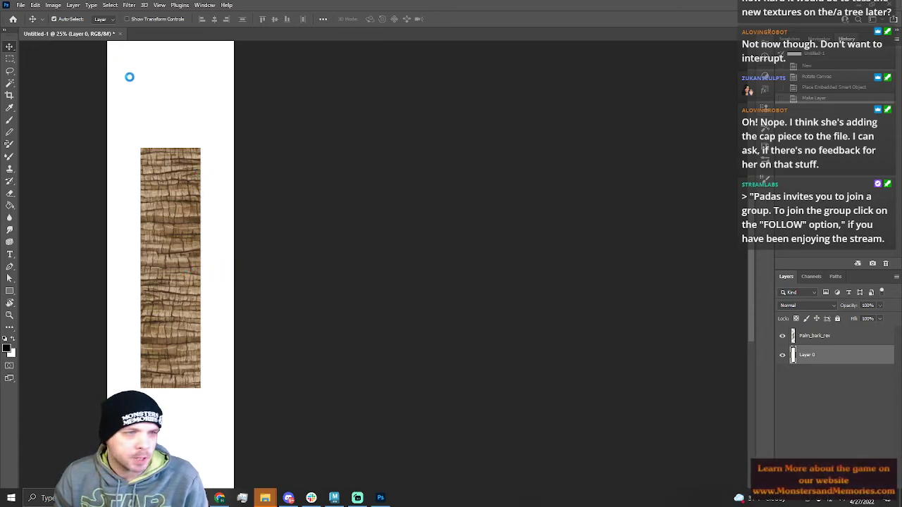
{"action": "left_click", "coordinate": [53, 5]}
{"action": "left_click", "coordinate": [81, 86]}
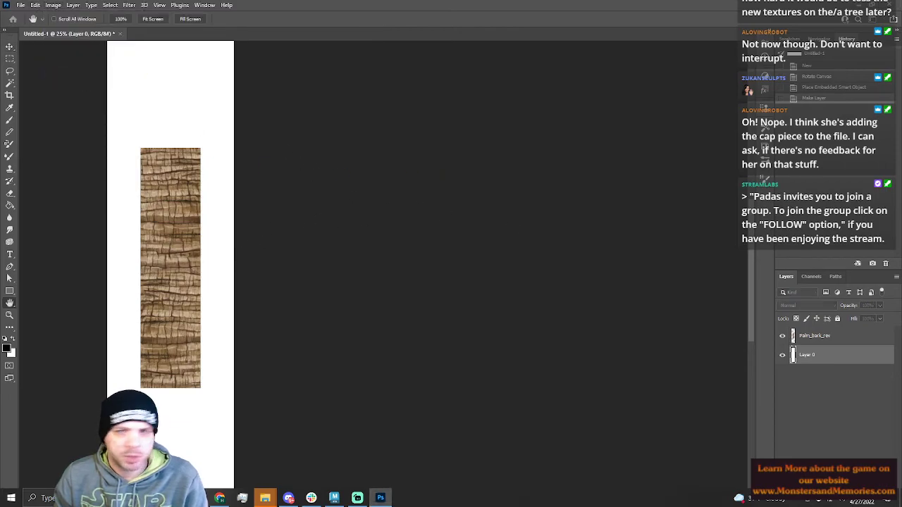
{"action": "left_click_drag", "start_coordinate": [641, 227], "coordinate": [459, 220]}
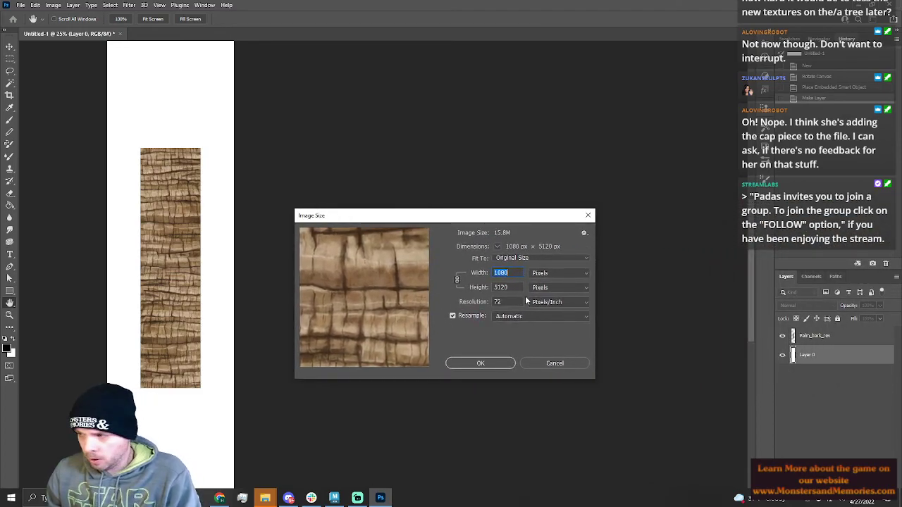
{"action": "type", "text": "2048"}
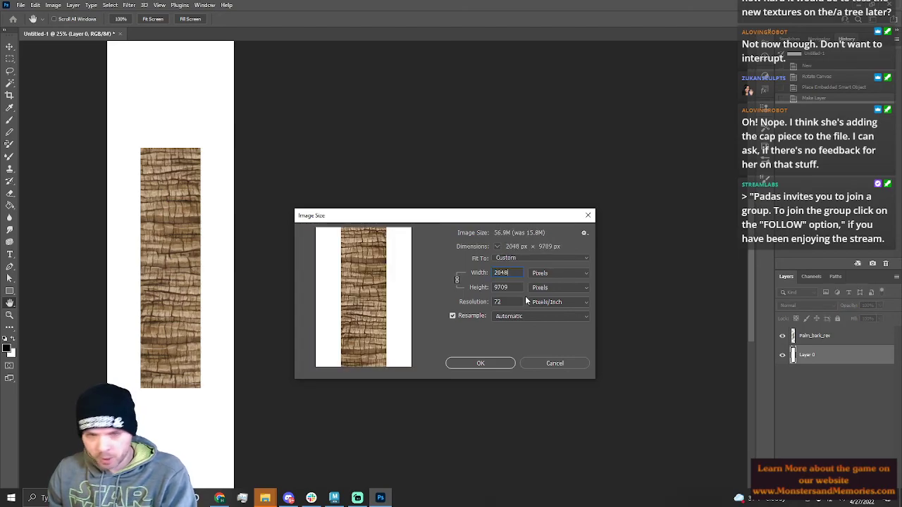
{"action": "key", "text": "Tab"}
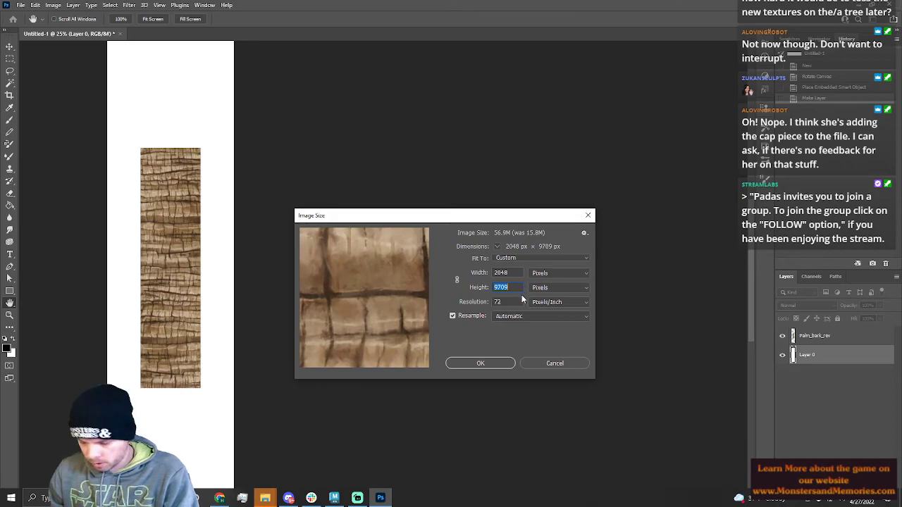
{"action": "type", "text": "512"}
{"action": "left_click", "coordinate": [481, 363]}
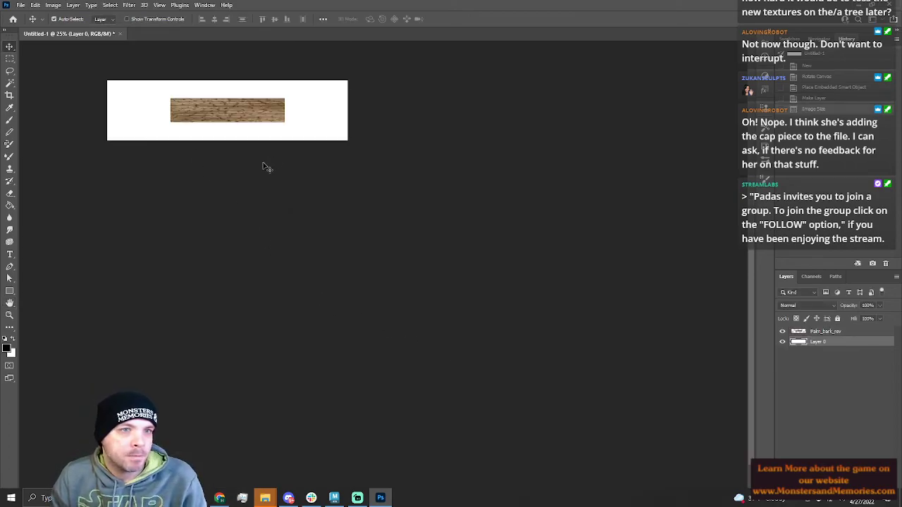
Create a new 512 x 2048 px document at 72 ppi with a white background.
{"action": "left_click", "coordinate": [21, 5]}
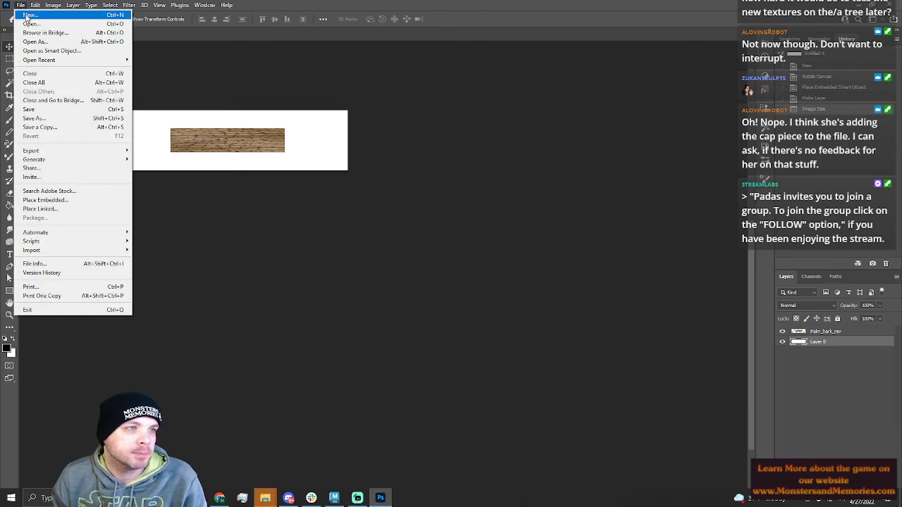
{"action": "left_click", "coordinate": [29, 15]}
{"action": "left_click_drag", "start_coordinate": [557, 188], "coordinate": [417, 186]}
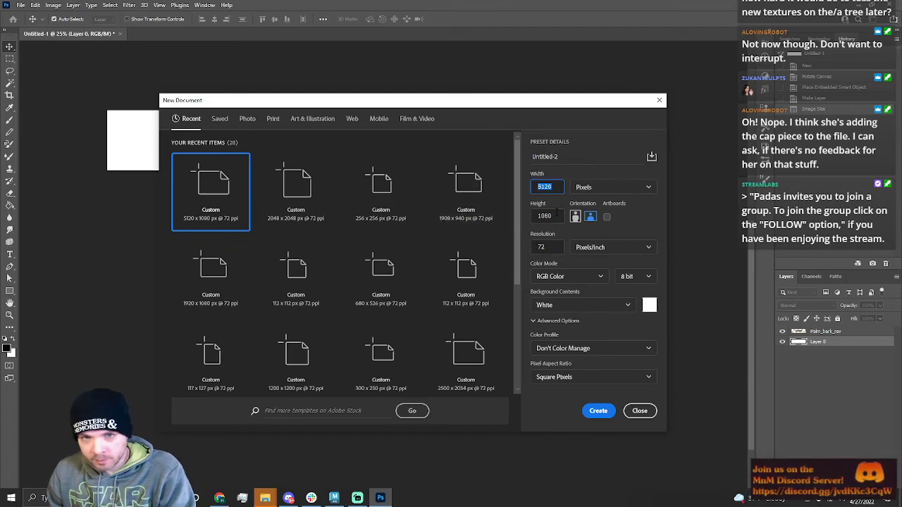
{"action": "key", "text": "Tab"}
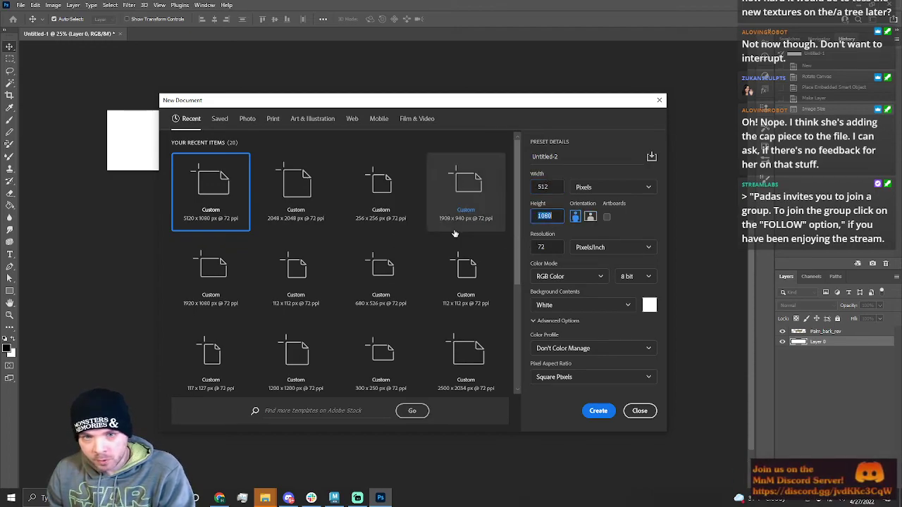
{"action": "type", "text": "2048"}
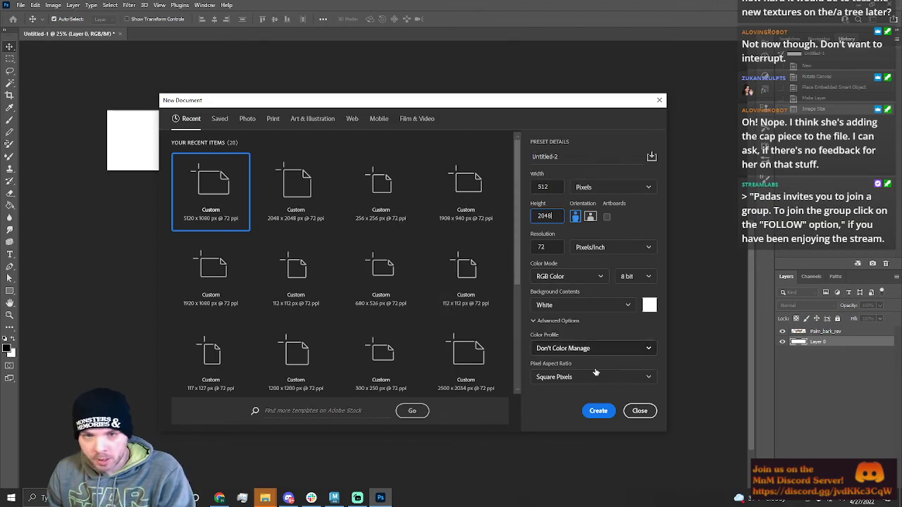
{"action": "left_click", "coordinate": [598, 410]}
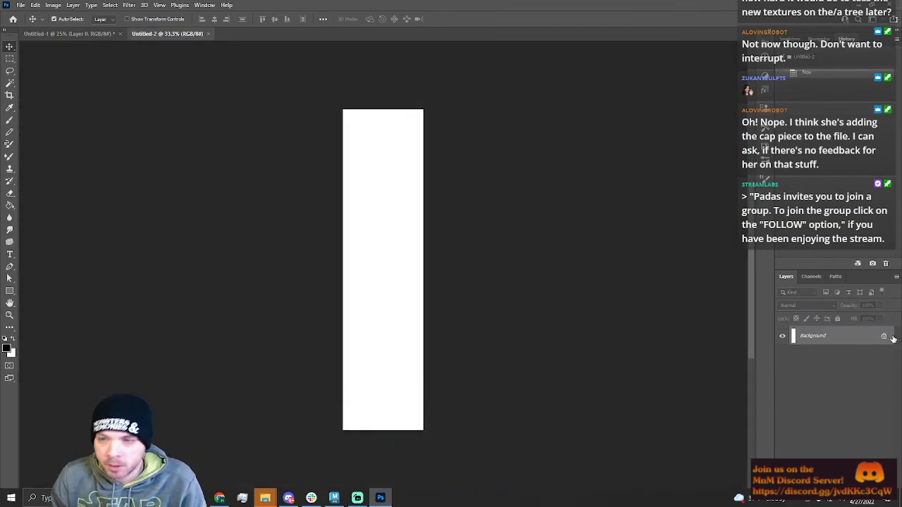
Unlock the background layer, place the Palm_bark_rev image over the canvas and delete the white layer.
{"action": "left_click", "coordinate": [884, 336]}
{"action": "left_click_drag", "start_coordinate": [513, 447], "coordinate": [369, 274]}
{"action": "left_click", "coordinate": [831, 360]}
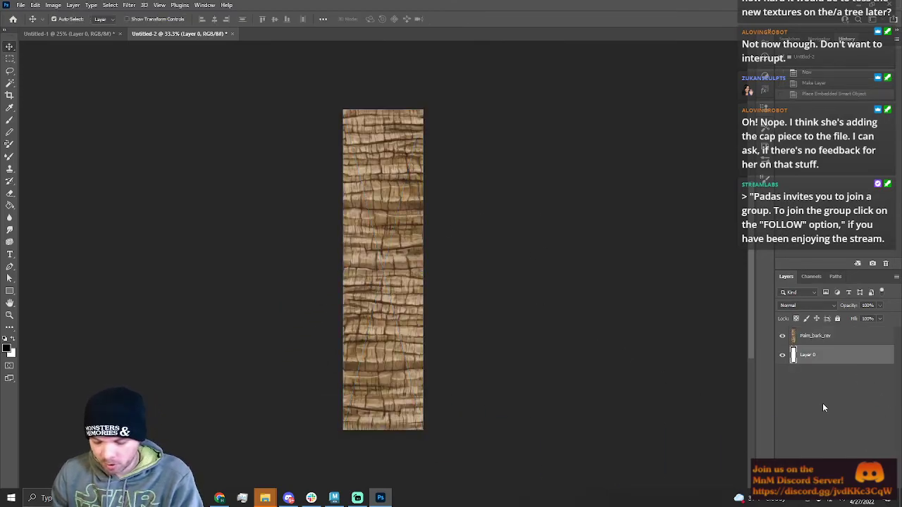
{"action": "key", "text": "Delete"}
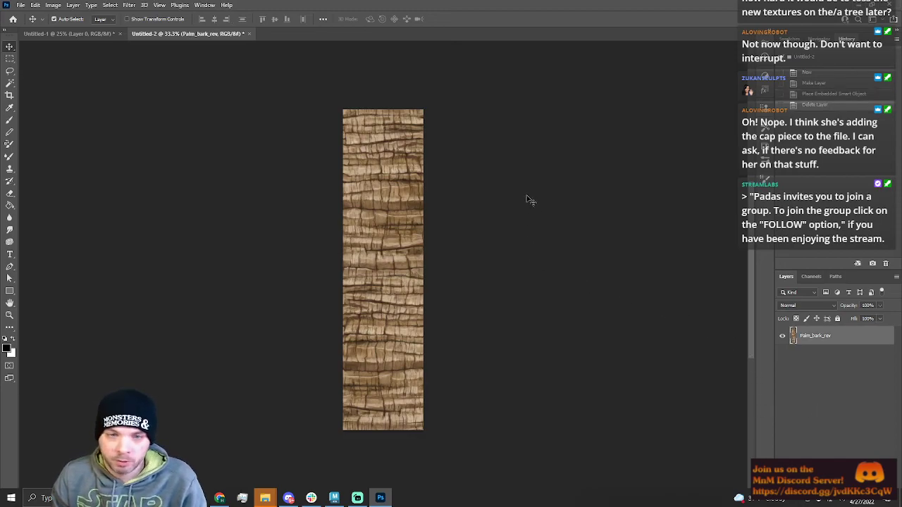
Apply the Offset filter to the bark layer with 1024 px right, 25 px down and wrap-around edges.
{"action": "left_click", "coordinate": [129, 5]}
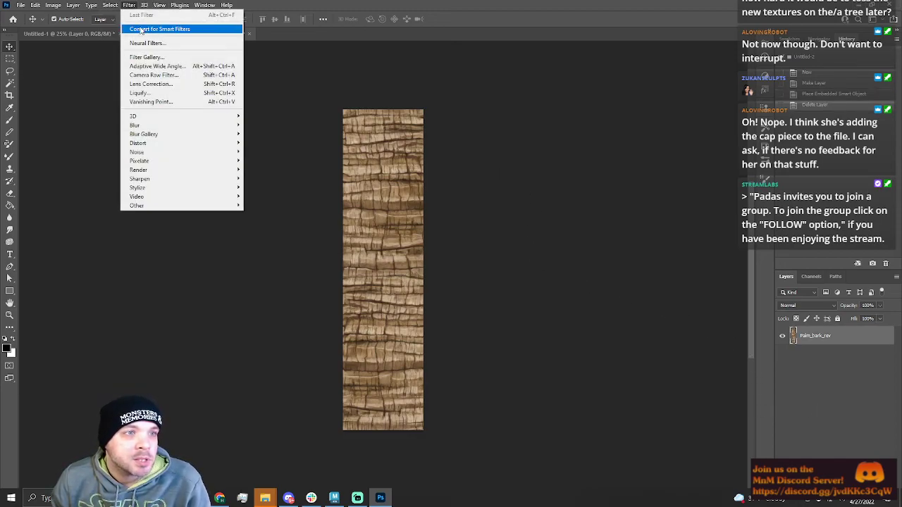
{"action": "mouse_move", "coordinate": [144, 5]}
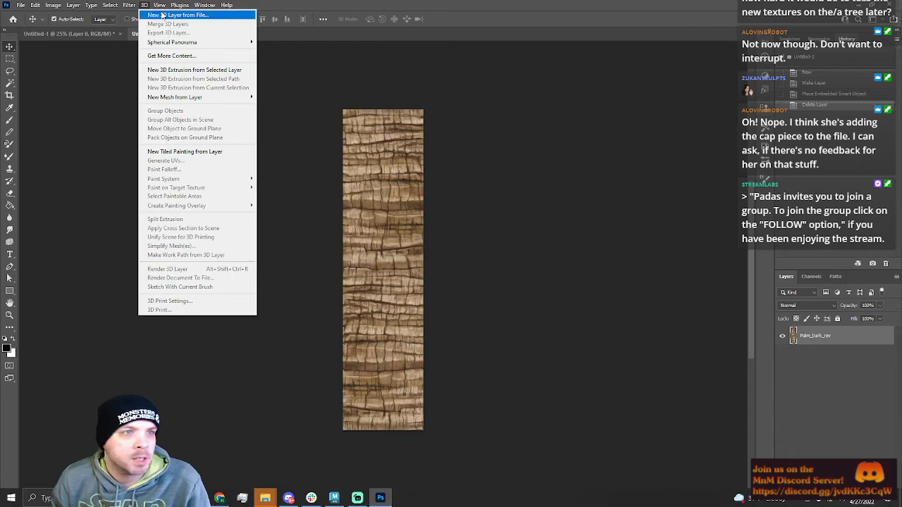
{"action": "mouse_move", "coordinate": [75, 6]}
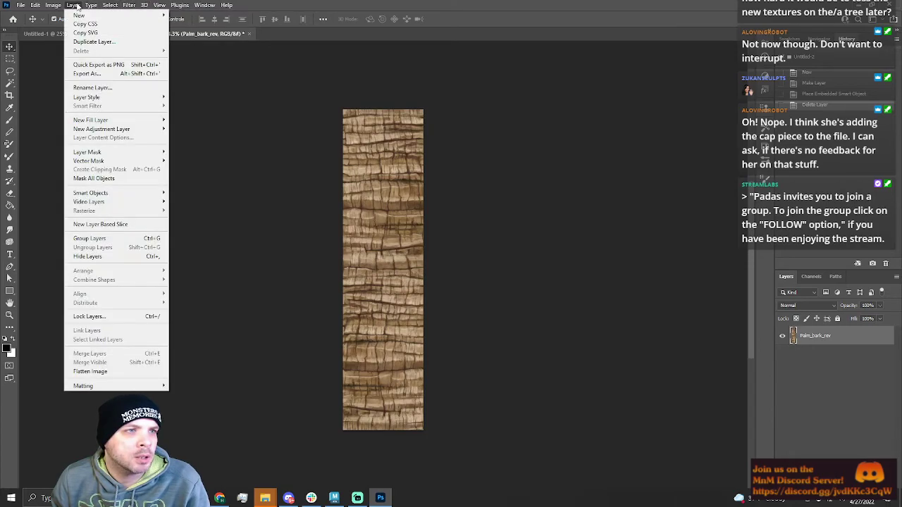
{"action": "mouse_move", "coordinate": [173, 205]}
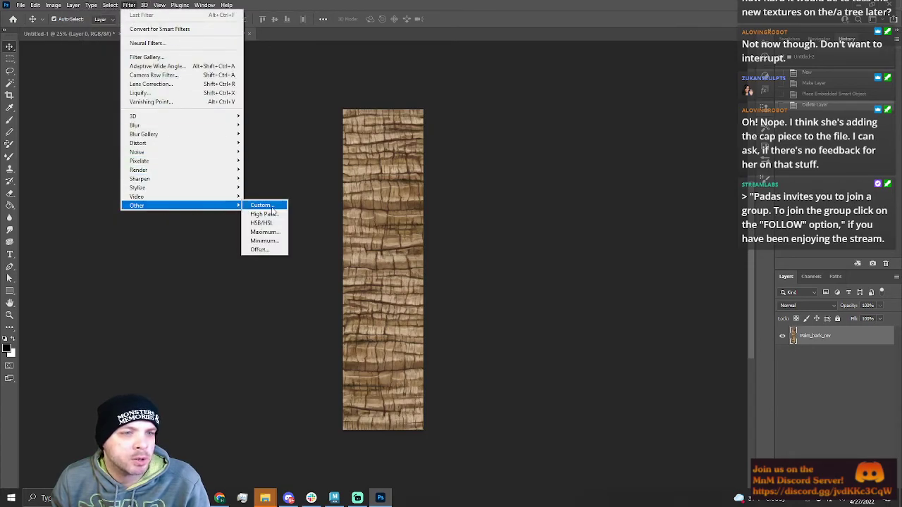
{"action": "left_click", "coordinate": [259, 250]}
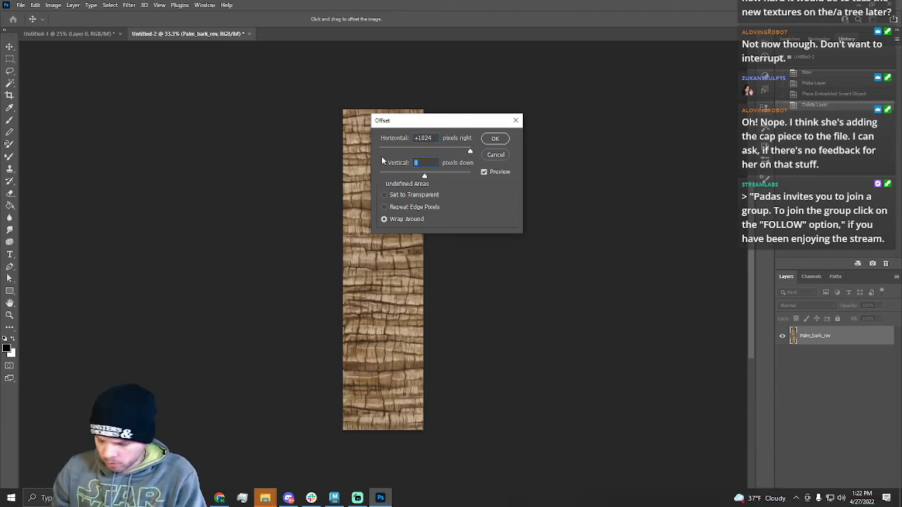
{"action": "type", "text": "25"}
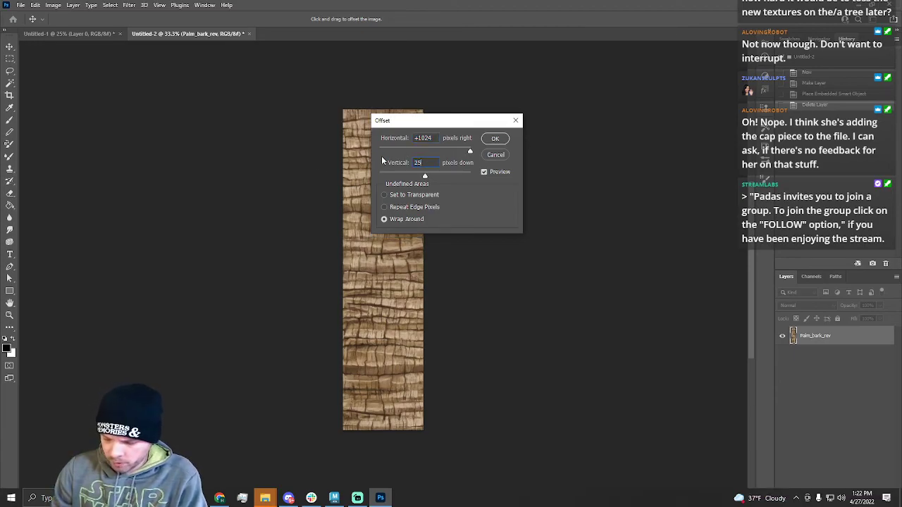
{"action": "key", "text": "Return"}
Clone-stamp nearby bark over the hard-edged seam beside the thick vertical crack, above the dark horizontal crack.
{"action": "scroll", "coordinate": [371, 251], "scroll_direction": "up", "scroll_amount": 19, "text": "alt"}
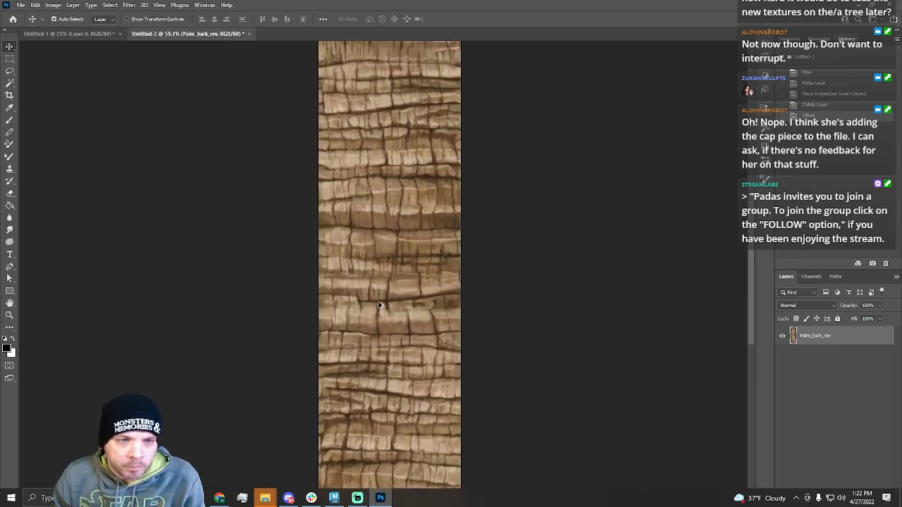
{"action": "scroll", "coordinate": [595, 233], "scroll_direction": "down", "scroll_amount": 10}
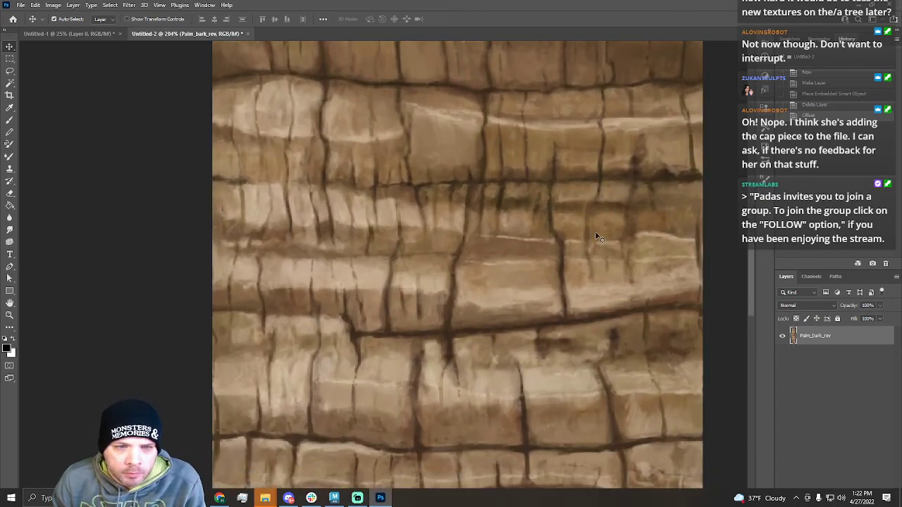
{"action": "scroll", "coordinate": [446, 286], "scroll_direction": "up", "scroll_amount": 1, "text": "alt"}
{"action": "scroll", "coordinate": [355, 245], "scroll_direction": "up", "scroll_amount": 5, "text": "alt"}
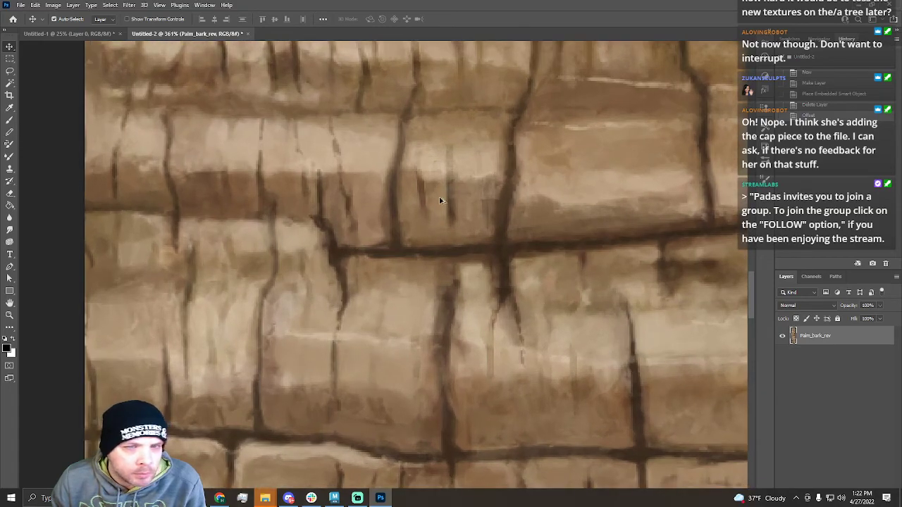
{"action": "scroll", "coordinate": [438, 201], "scroll_direction": "up", "scroll_amount": 10, "text": "alt"}
{"action": "scroll", "coordinate": [499, 225], "scroll_direction": "down", "scroll_amount": 3, "text": "alt"}
{"action": "scroll", "coordinate": [486, 212], "scroll_direction": "up", "scroll_amount": 6, "text": "alt"}
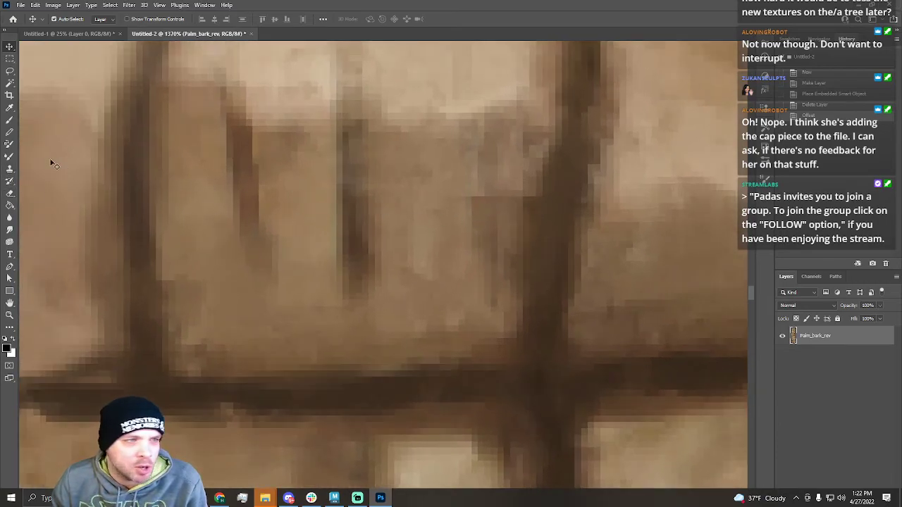
{"action": "left_click", "coordinate": [11, 168]}
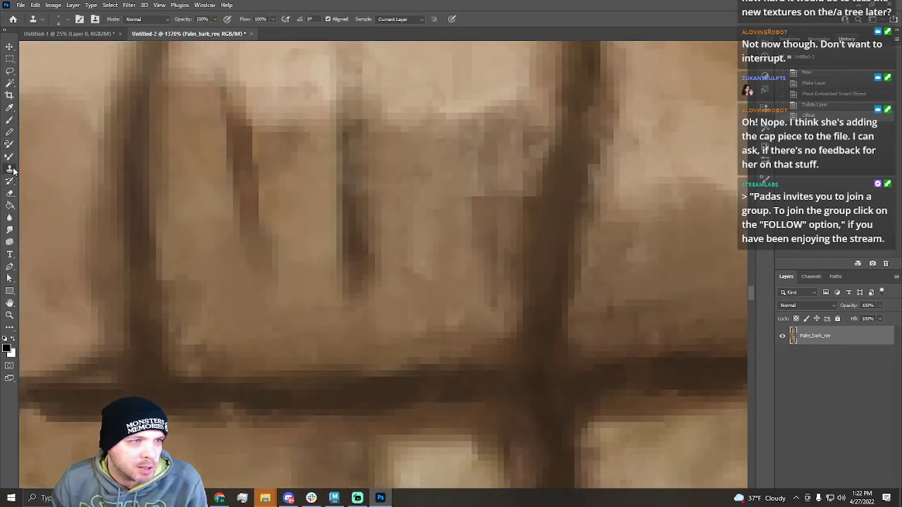
{"action": "left_click", "coordinate": [456, 133], "text": "alt"}
{"action": "mouse_move", "coordinate": [488, 194]}
{"action": "left_mouse_down"}
{"action": "mouse_move", "coordinate": [475, 187]}
{"action": "mouse_move", "coordinate": [471, 196]}
{"action": "mouse_move", "coordinate": [503, 196]}
{"action": "left_mouse_up"}
Blend the rest of the seam into the edge of the thick vertical crack with further Clone Stamp touch-ups.
{"action": "scroll", "coordinate": [477, 254], "scroll_direction": "down", "scroll_amount": 2, "text": "alt"}
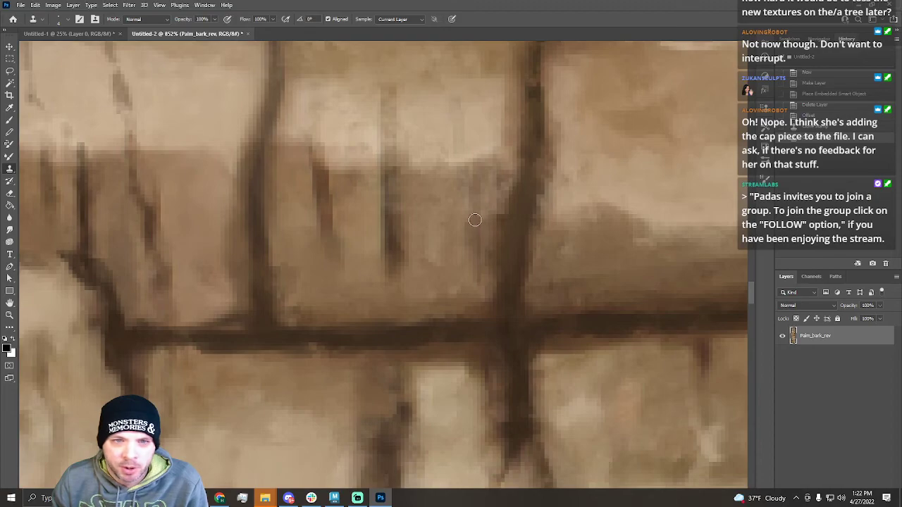
{"action": "scroll", "coordinate": [574, 232], "scroll_direction": "down", "scroll_amount": 2, "text": "alt"}
{"action": "scroll", "coordinate": [639, 248], "scroll_direction": "up", "scroll_amount": 4, "text": "alt"}
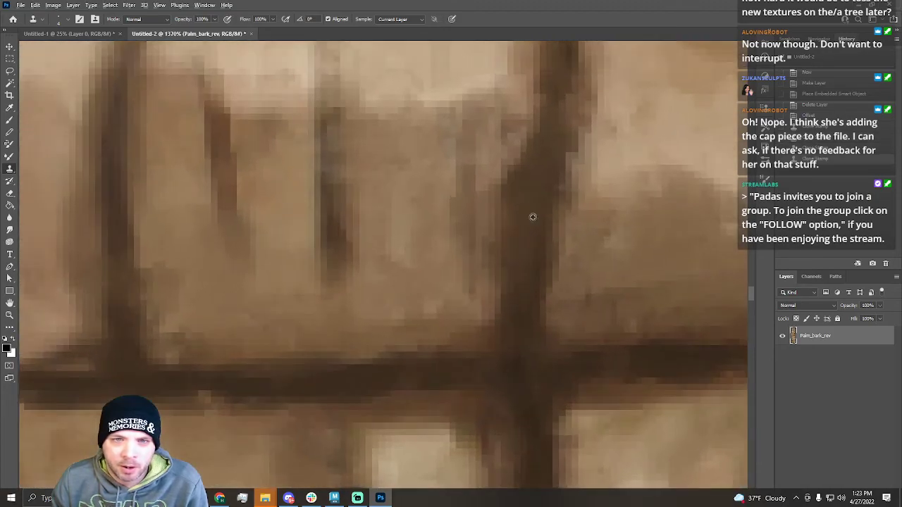
{"action": "scroll", "coordinate": [556, 273], "scroll_direction": "down", "scroll_amount": 2, "text": "alt"}
{"action": "scroll", "coordinate": [640, 294], "scroll_direction": "down", "scroll_amount": 2, "text": "alt"}
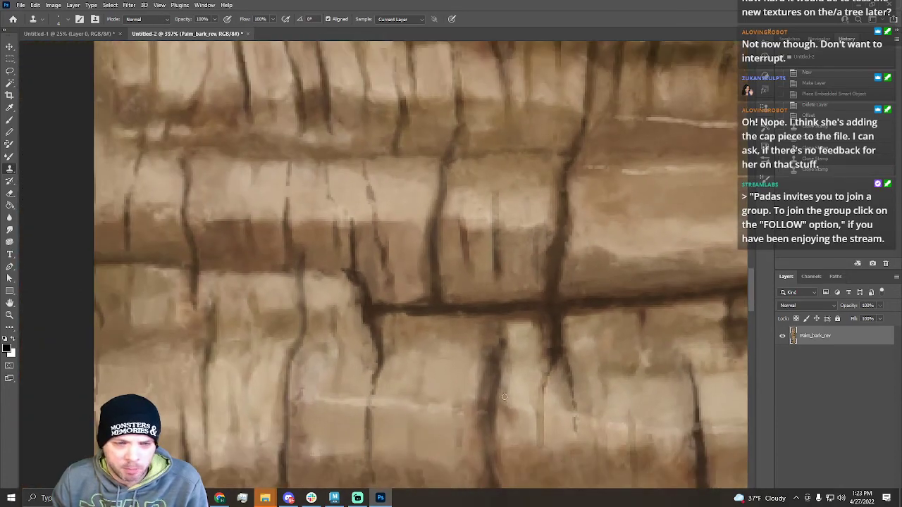
{"action": "scroll", "coordinate": [395, 438], "scroll_direction": "down", "scroll_amount": 3, "text": "alt"}
Close the leftover interrupted file action window in File Explorer and return to the bark texture.
{"action": "mouse_move", "coordinate": [265, 498]}
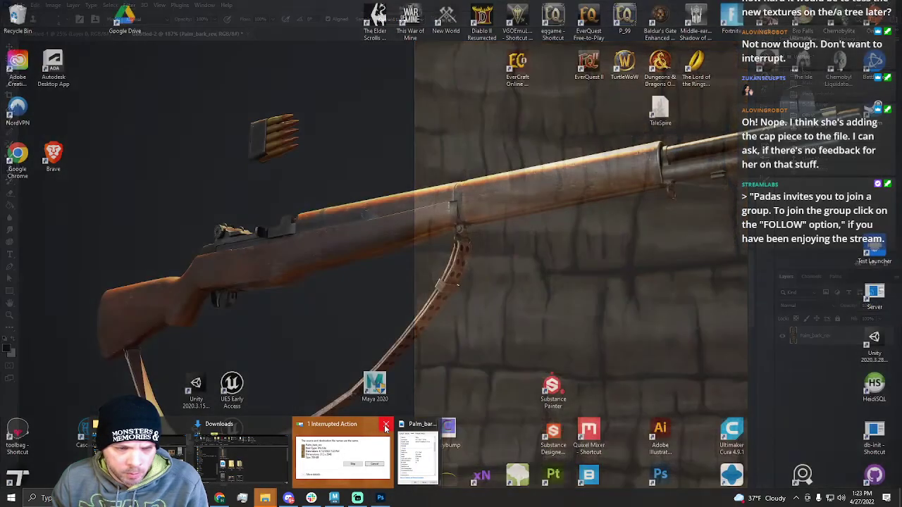
{"action": "left_click", "coordinate": [385, 423]}
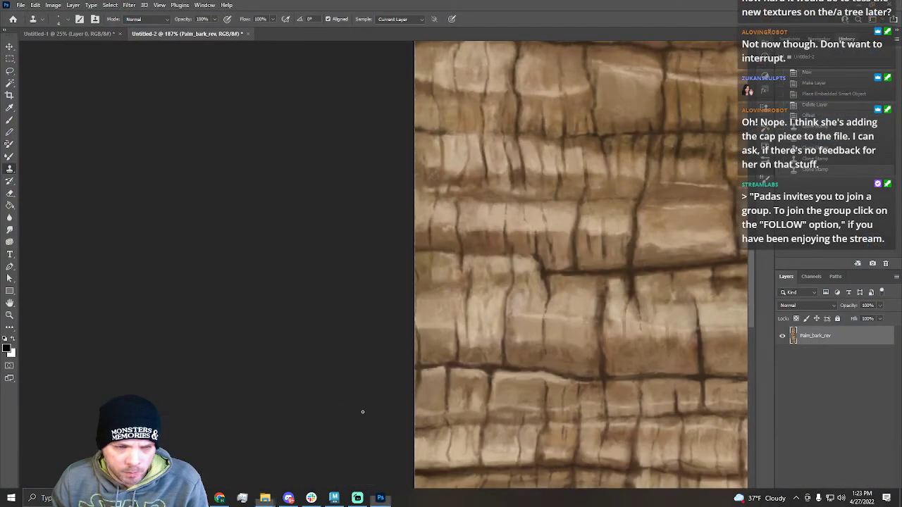
Clone-stamp the abrupt edge where the pale highlight meets the vertical crack higher up the bark.
{"action": "left_click_drag", "start_coordinate": [334, 502], "coordinate": [417, 503]}
{"action": "scroll", "coordinate": [320, 194], "scroll_direction": "up", "scroll_amount": 5, "text": "alt"}
{"action": "scroll", "coordinate": [349, 224], "scroll_direction": "up", "scroll_amount": 5, "text": "alt"}
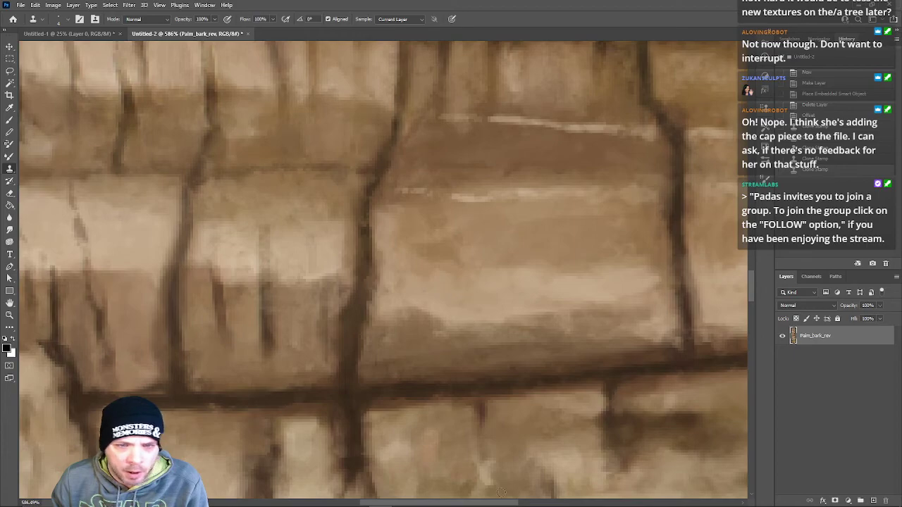
{"action": "left_click_drag", "start_coordinate": [443, 503], "coordinate": [420, 501]}
{"action": "scroll", "coordinate": [354, 259], "scroll_direction": "down", "scroll_amount": 12, "text": "alt"}
{"action": "scroll", "coordinate": [346, 263], "scroll_direction": "up", "scroll_amount": 3}
{"action": "scroll", "coordinate": [346, 263], "scroll_direction": "up", "scroll_amount": 7, "text": "alt"}
{"action": "scroll", "coordinate": [190, 281], "scroll_direction": "up", "scroll_amount": 3}
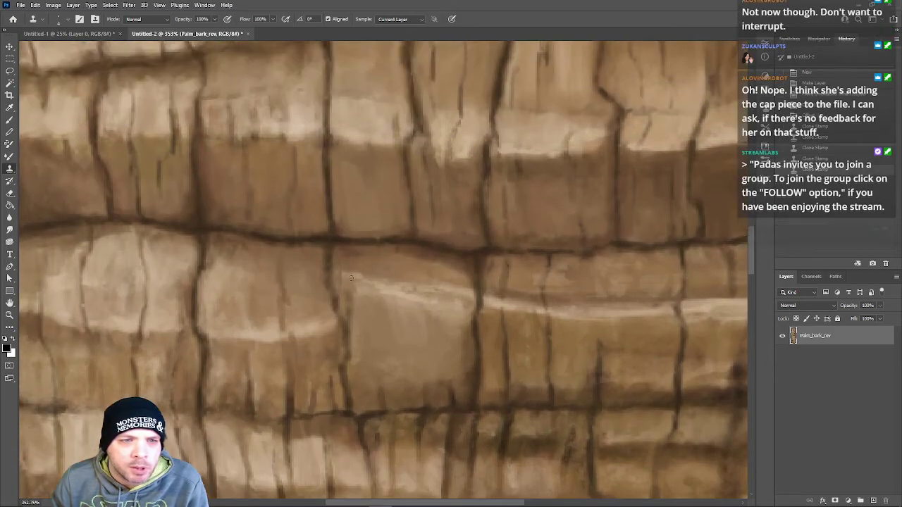
{"action": "scroll", "coordinate": [284, 297], "scroll_direction": "up", "scroll_amount": 2}
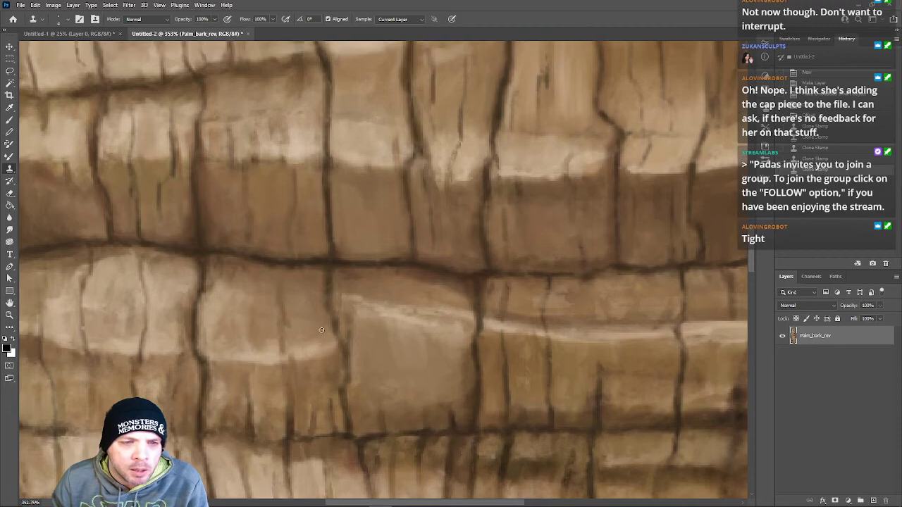
{"action": "scroll", "coordinate": [377, 278], "scroll_direction": "up", "scroll_amount": 10, "text": "alt"}
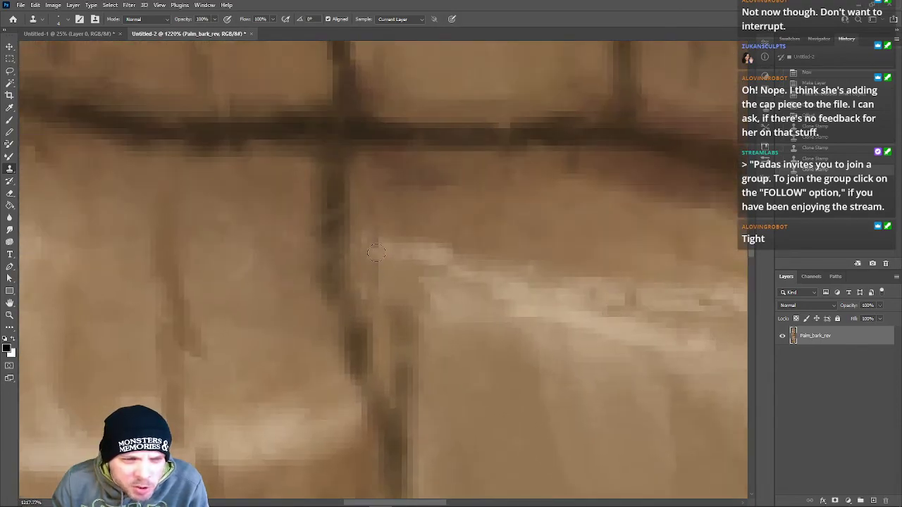
{"action": "left_click", "coordinate": [372, 244]}
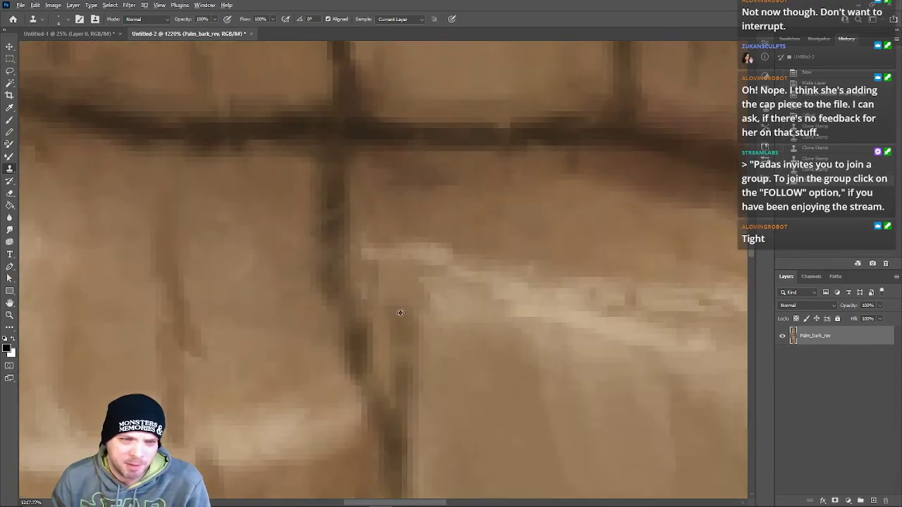
{"action": "scroll", "coordinate": [364, 284], "scroll_direction": "down", "scroll_amount": 10, "text": "alt"}
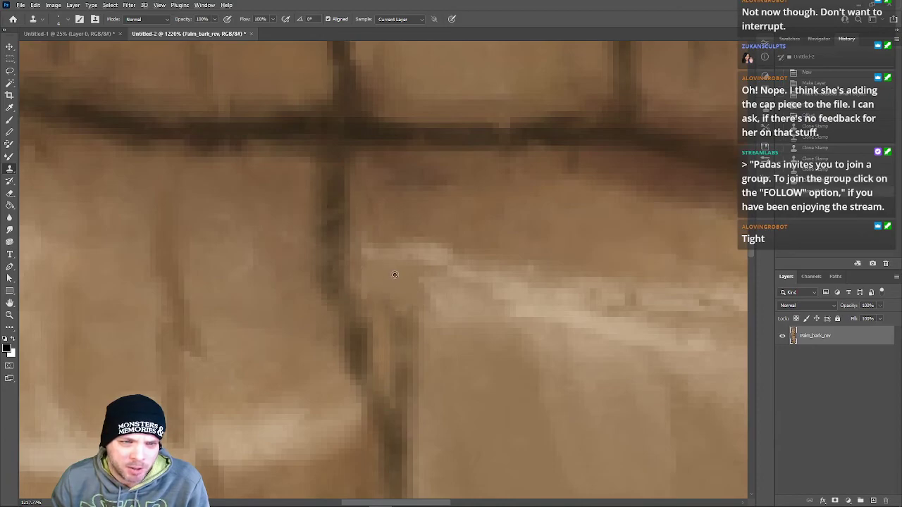
Clone-stamp nearby bark over the rough spot just below the dark horizontal crack, beside the short vertical crack in the upper bark.
{"action": "scroll", "coordinate": [418, 272], "scroll_direction": "down", "scroll_amount": 10}
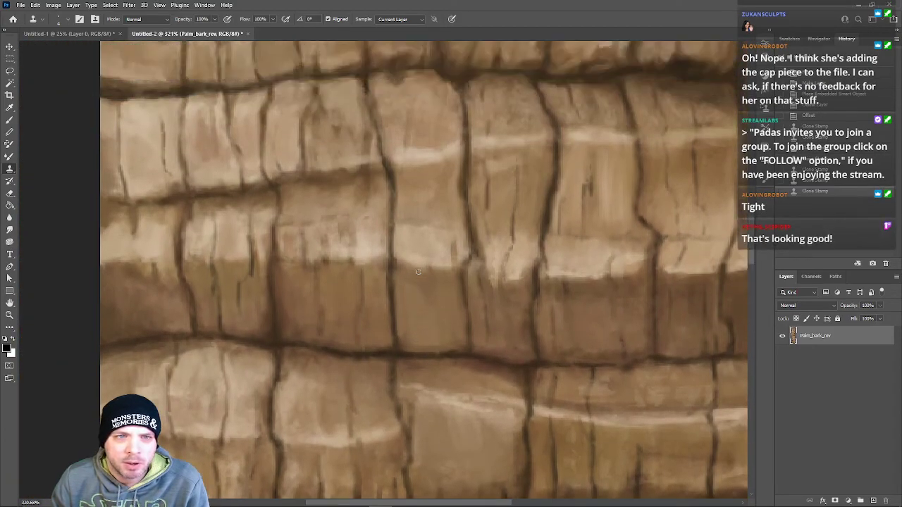
{"action": "scroll", "coordinate": [418, 272], "scroll_direction": "up", "scroll_amount": 5}
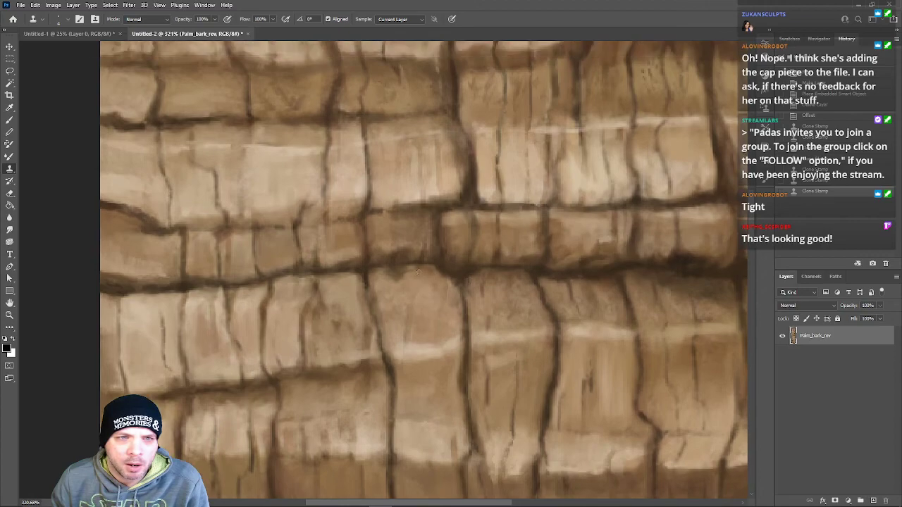
{"action": "scroll", "coordinate": [418, 272], "scroll_direction": "up", "scroll_amount": 8}
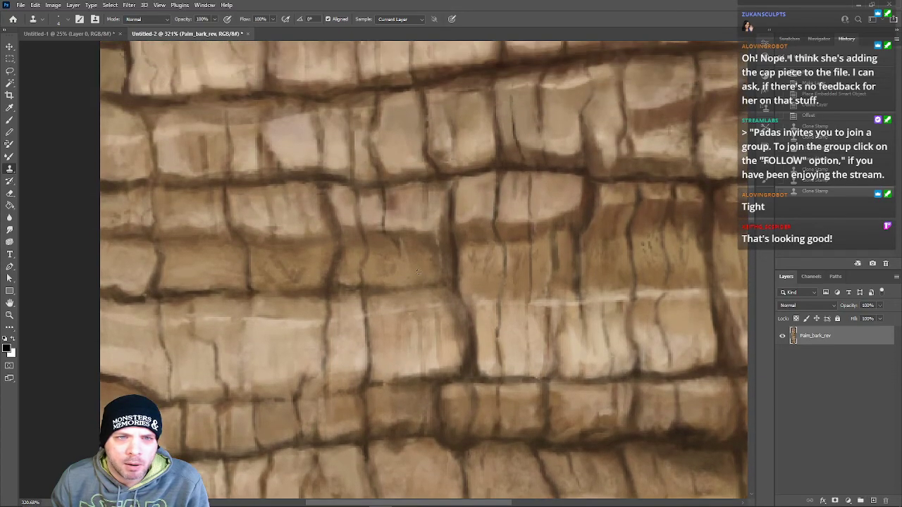
{"action": "scroll", "coordinate": [418, 272], "scroll_direction": "up", "scroll_amount": 8}
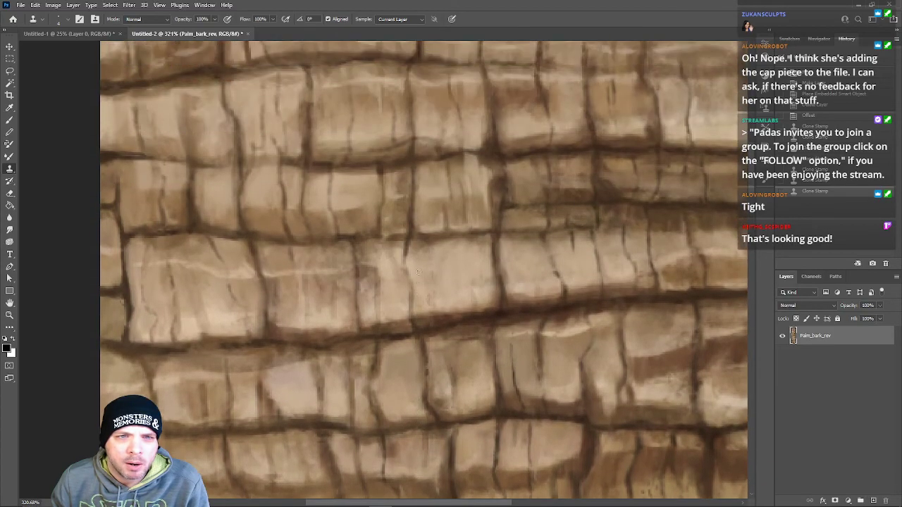
{"action": "scroll", "coordinate": [418, 272], "scroll_direction": "up", "scroll_amount": 5}
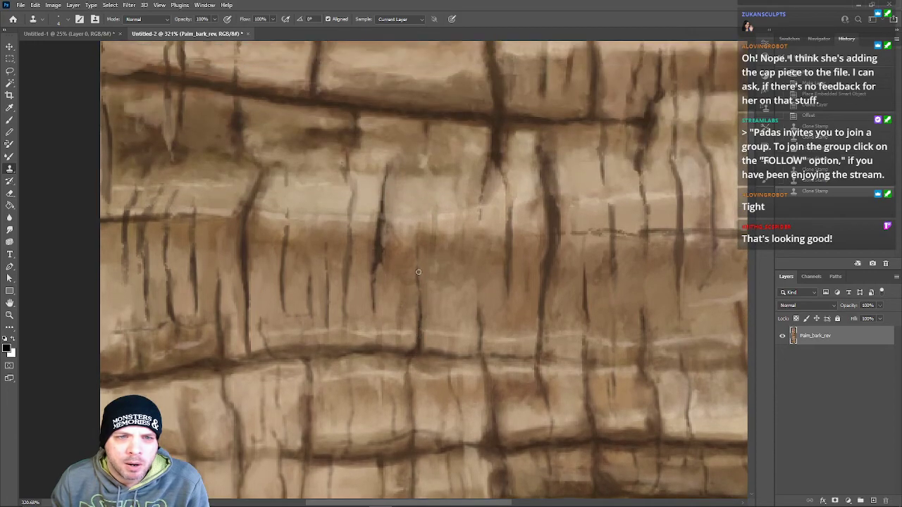
{"action": "scroll", "coordinate": [418, 272], "scroll_direction": "up", "scroll_amount": 6, "text": "alt"}
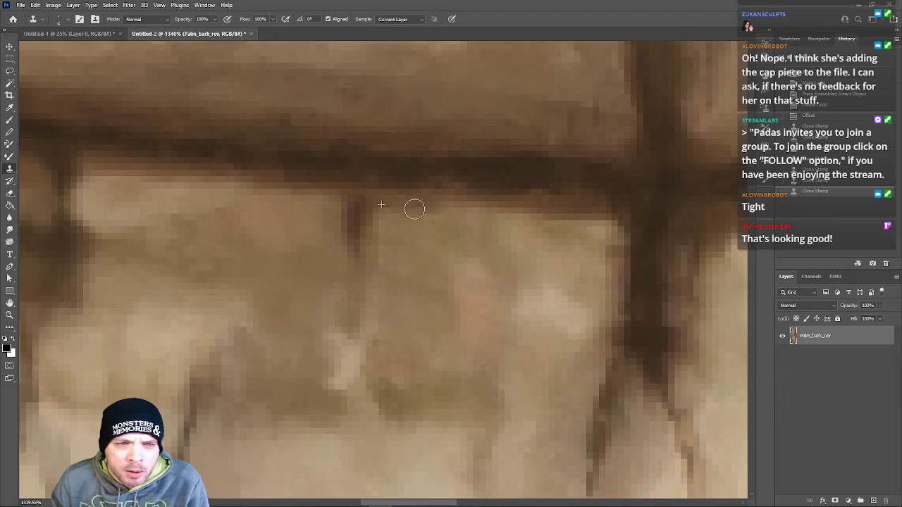
{"action": "left_click_drag", "start_coordinate": [415, 207], "coordinate": [443, 218]}
{"action": "left_click", "coordinate": [439, 161]}
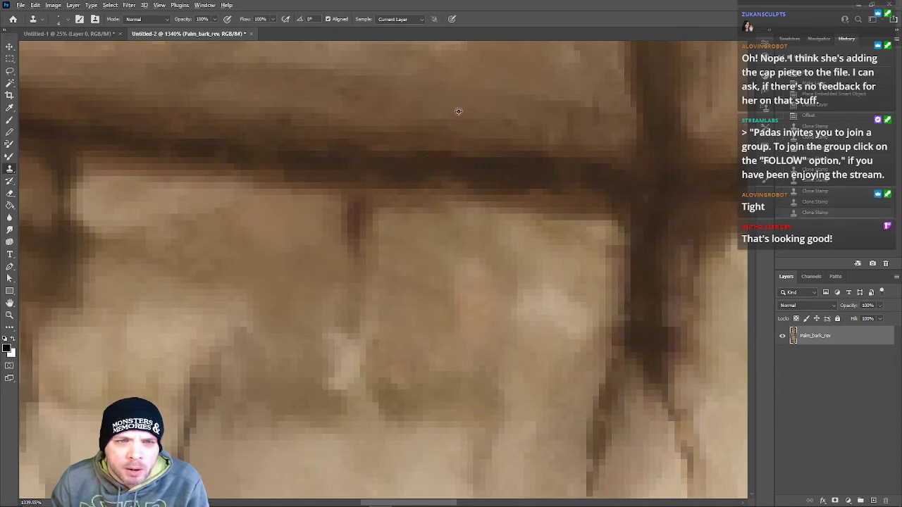
Touch up the tan patch in the pale bark block near the image's upper edge, beside the long vertical crack, with Clone Stamp.
{"action": "scroll", "coordinate": [440, 136], "scroll_direction": "down", "scroll_amount": 2, "text": "alt"}
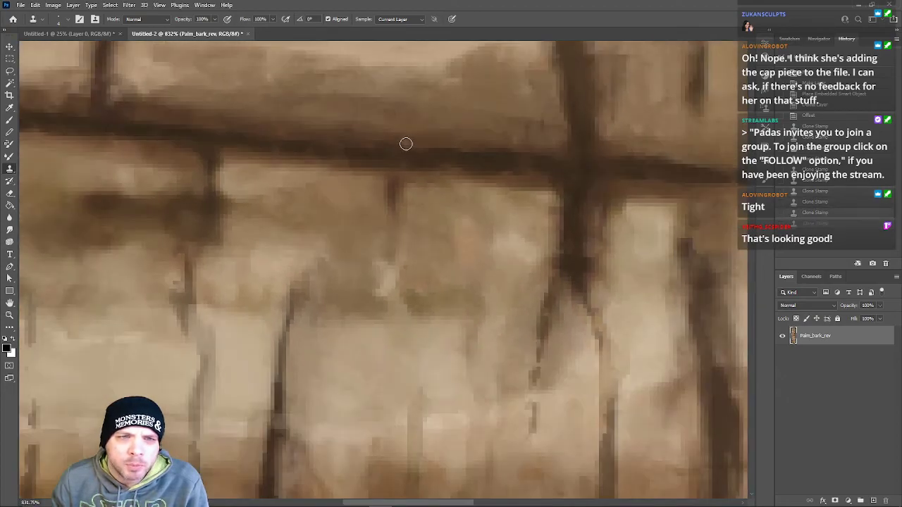
{"action": "scroll", "coordinate": [435, 139], "scroll_direction": "down", "scroll_amount": 5, "text": "alt"}
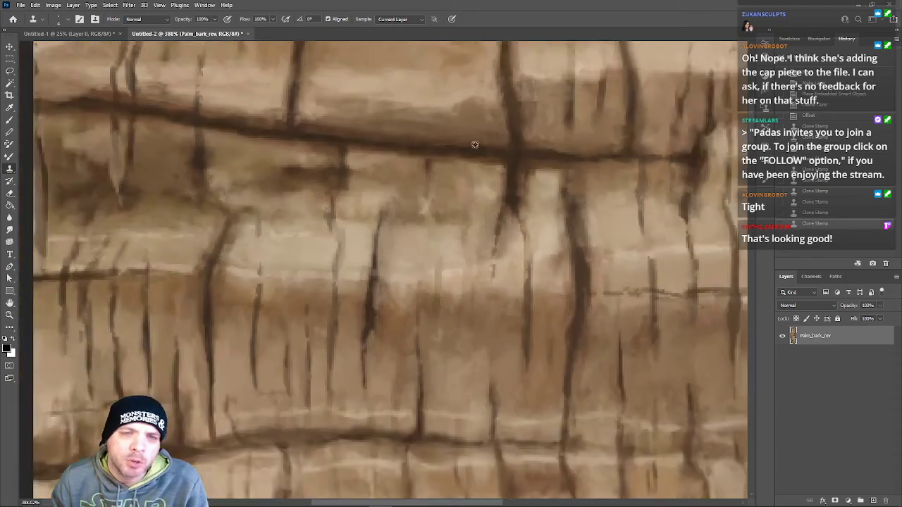
{"action": "scroll", "coordinate": [461, 226], "scroll_direction": "up", "scroll_amount": 2, "text": "alt"}
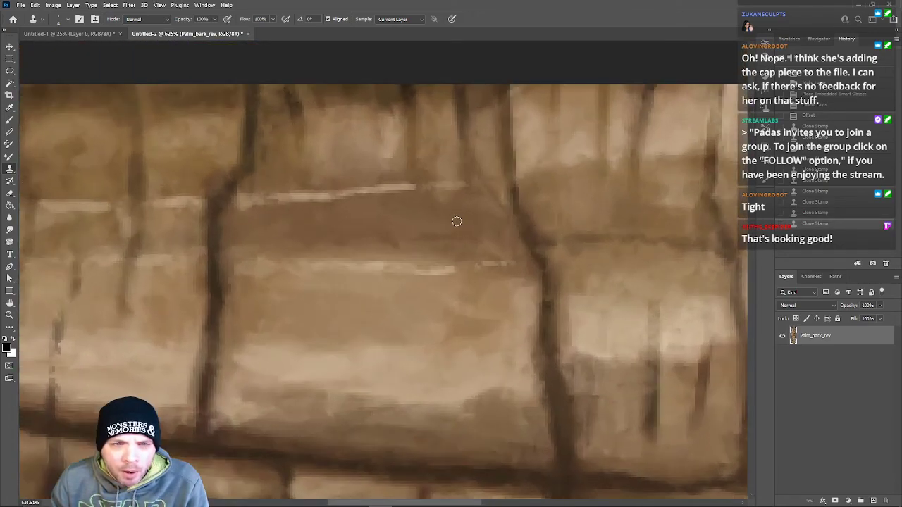
{"action": "scroll", "coordinate": [479, 310], "scroll_direction": "down", "scroll_amount": 2, "text": "alt"}
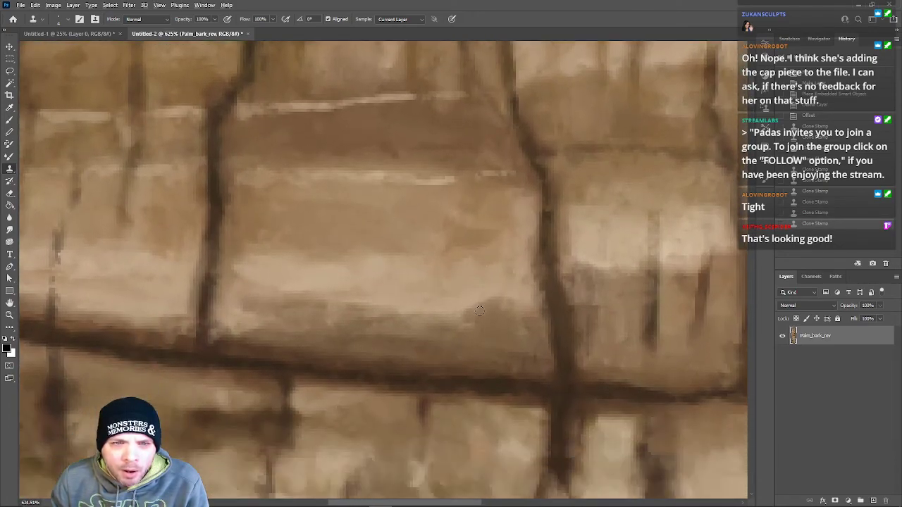
{"action": "scroll", "coordinate": [475, 305], "scroll_direction": "up", "scroll_amount": 5, "text": "alt"}
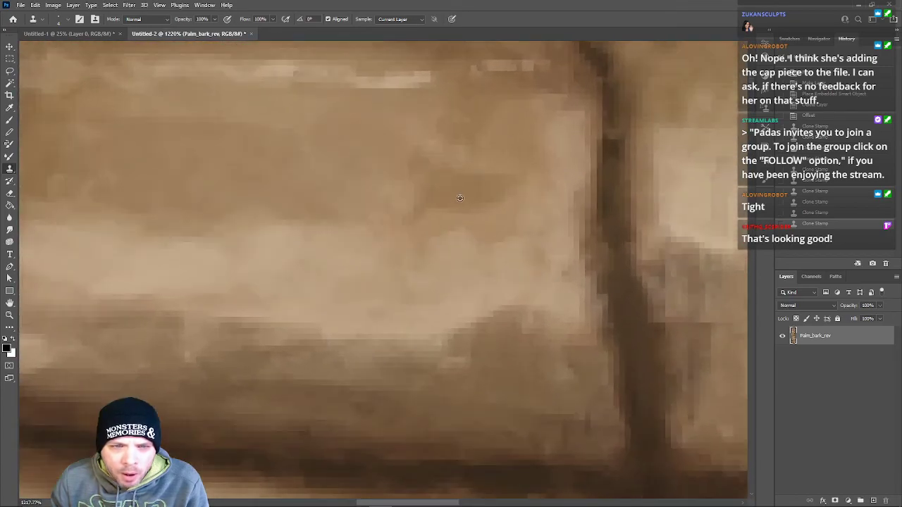
{"action": "left_click", "coordinate": [481, 186]}
{"action": "left_click", "coordinate": [476, 186]}
Clone-stamp the smooth bark block beneath the slanting pale highlight, midway down the texture.
{"action": "scroll", "coordinate": [414, 269], "scroll_direction": "down", "scroll_amount": 4, "text": "alt"}
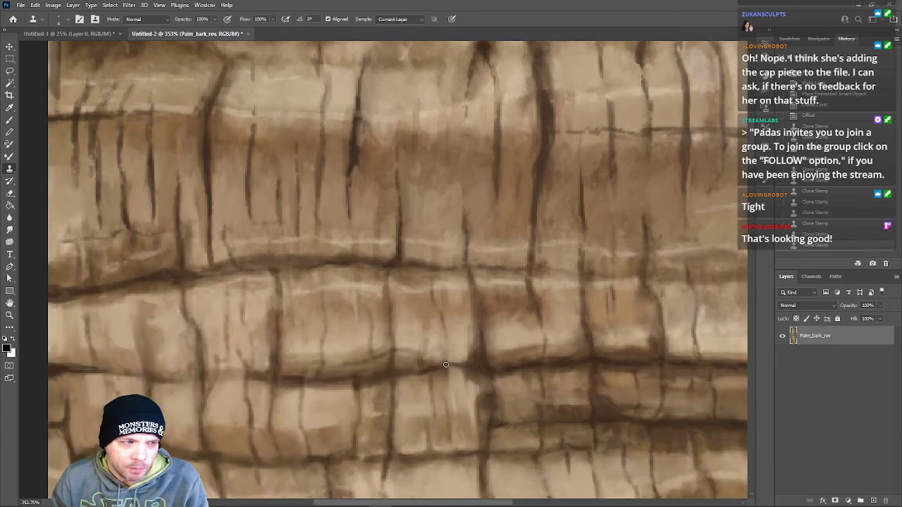
{"action": "scroll", "coordinate": [446, 365], "scroll_direction": "down", "scroll_amount": 8}
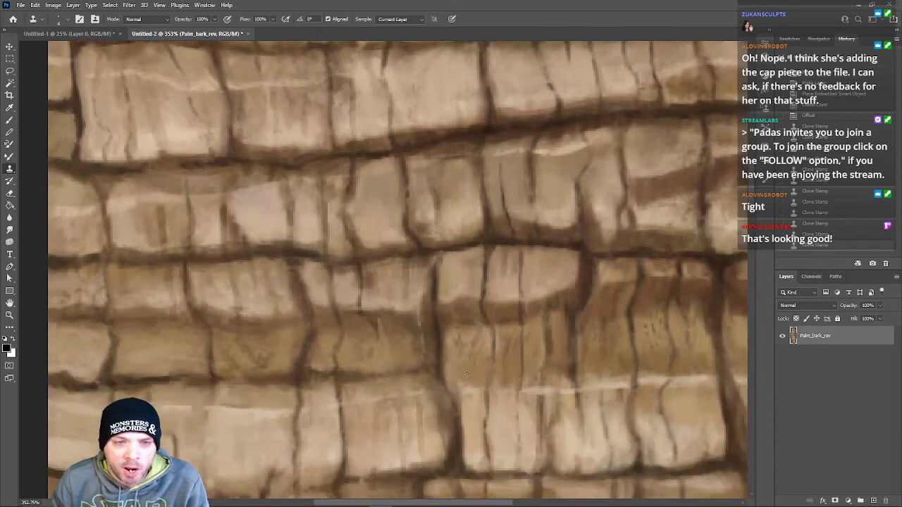
{"action": "scroll", "coordinate": [465, 375], "scroll_direction": "down", "scroll_amount": 4}
{"action": "scroll", "coordinate": [465, 374], "scroll_direction": "down", "scroll_amount": 8}
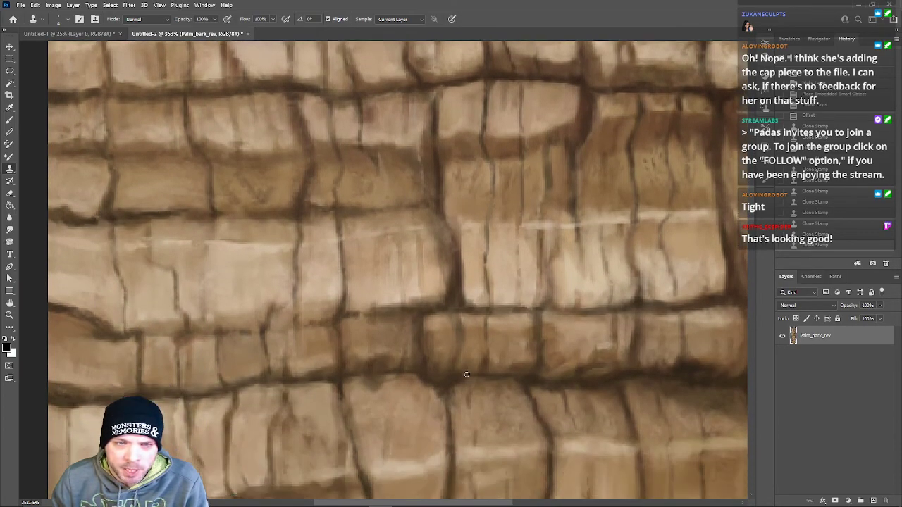
{"action": "scroll", "coordinate": [466, 374], "scroll_direction": "down", "scroll_amount": 8}
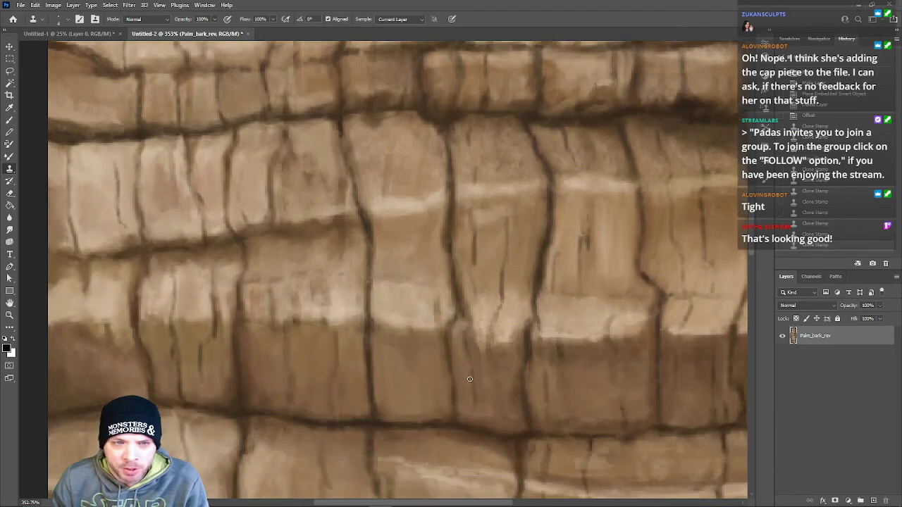
{"action": "scroll", "coordinate": [470, 379], "scroll_direction": "down", "scroll_amount": 2}
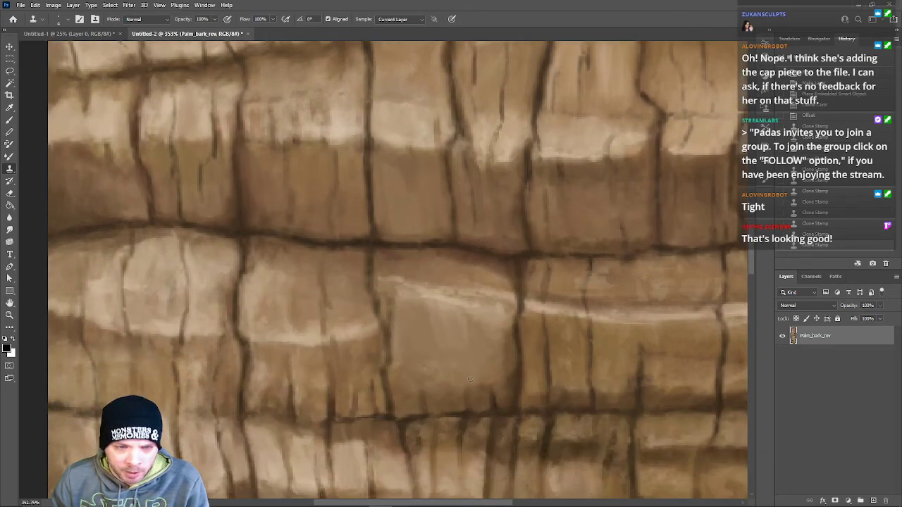
{"action": "scroll", "coordinate": [473, 353], "scroll_direction": "up", "scroll_amount": 7, "text": "alt"}
{"action": "mouse_move", "coordinate": [447, 207]}
{"action": "left_mouse_down"}
{"action": "mouse_move", "coordinate": [453, 189]}
{"action": "mouse_move", "coordinate": [467, 235]}
{"action": "left_mouse_up"}
{"action": "scroll", "coordinate": [477, 236], "scroll_direction": "down", "scroll_amount": 7, "text": "alt"}
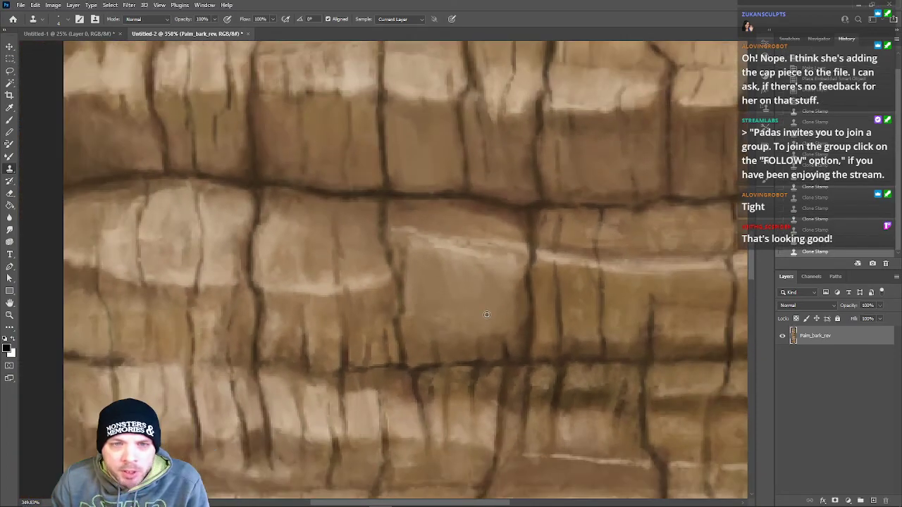
Undo the last Clone Stamp stroke and restamp the pale bark block beside the whitish oval spot, above the dark horizontal crack.
{"action": "scroll", "coordinate": [514, 402], "scroll_direction": "down", "scroll_amount": 3}
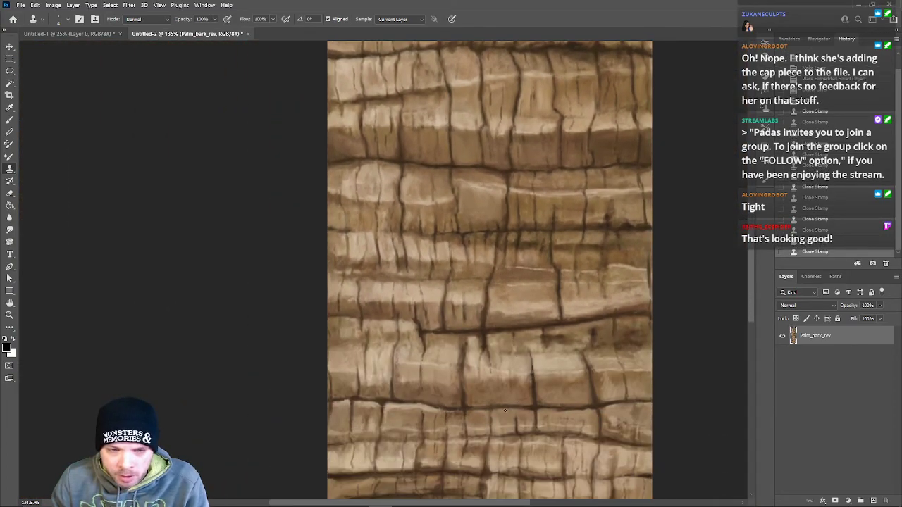
{"action": "scroll", "coordinate": [394, 287], "scroll_direction": "up", "scroll_amount": 4, "text": "alt"}
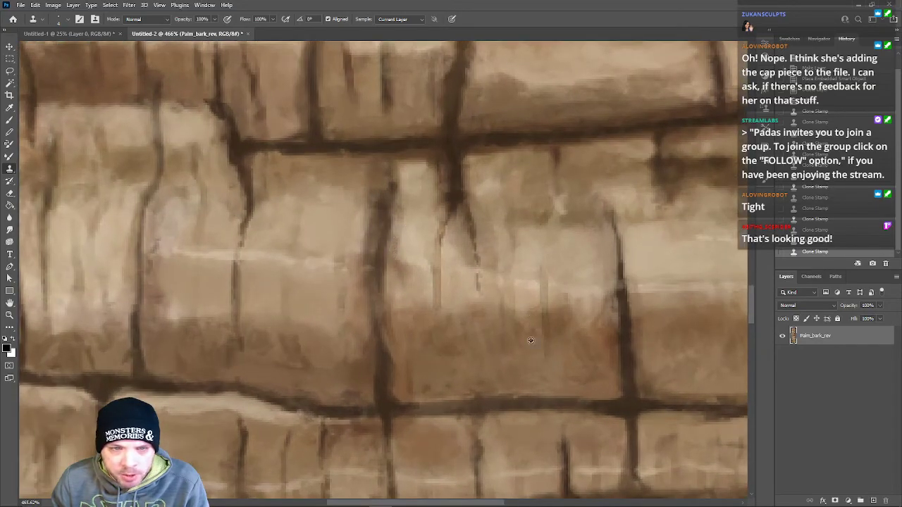
{"action": "scroll", "coordinate": [533, 332], "scroll_direction": "down", "scroll_amount": 4, "text": "alt"}
{"action": "scroll", "coordinate": [606, 476], "scroll_direction": "down", "scroll_amount": 2}
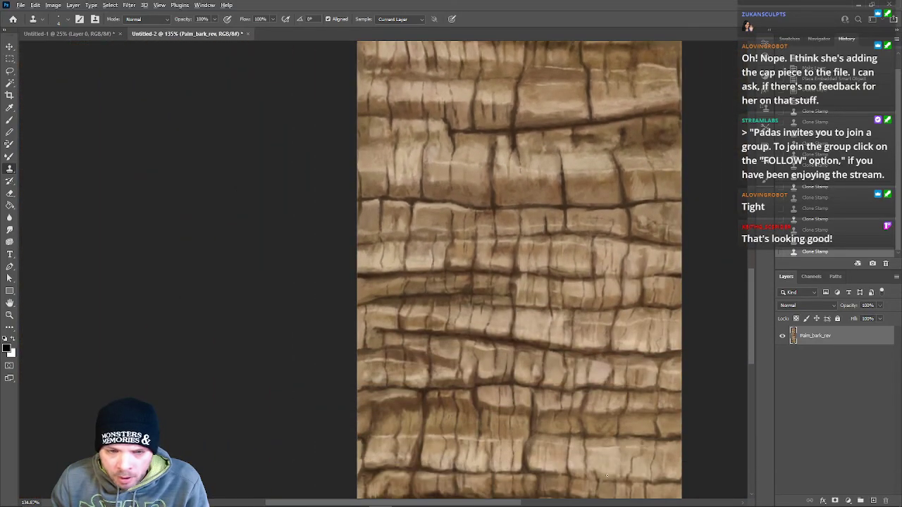
{"action": "scroll", "coordinate": [606, 477], "scroll_direction": "up", "scroll_amount": 2, "text": "alt"}
{"action": "scroll", "coordinate": [412, 371], "scroll_direction": "up", "scroll_amount": 2, "text": "alt"}
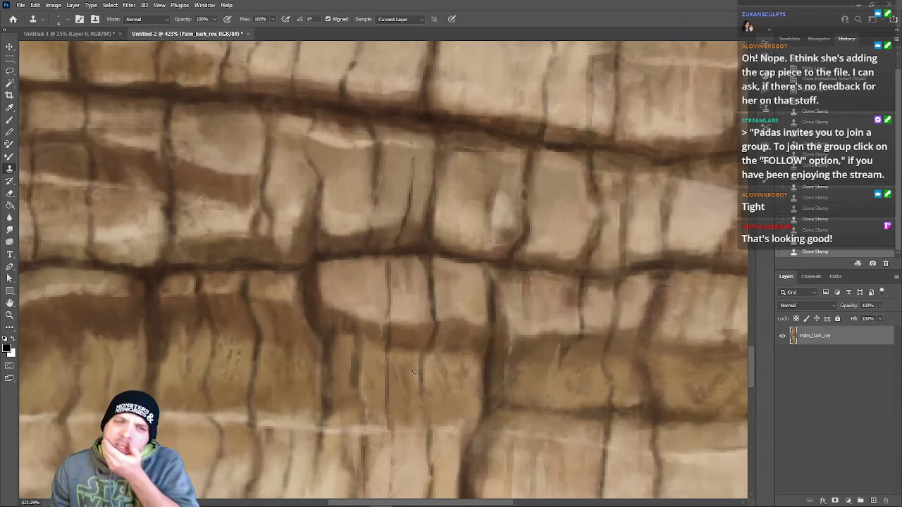
{"action": "scroll", "coordinate": [451, 253], "scroll_direction": "up", "scroll_amount": 3, "text": "alt"}
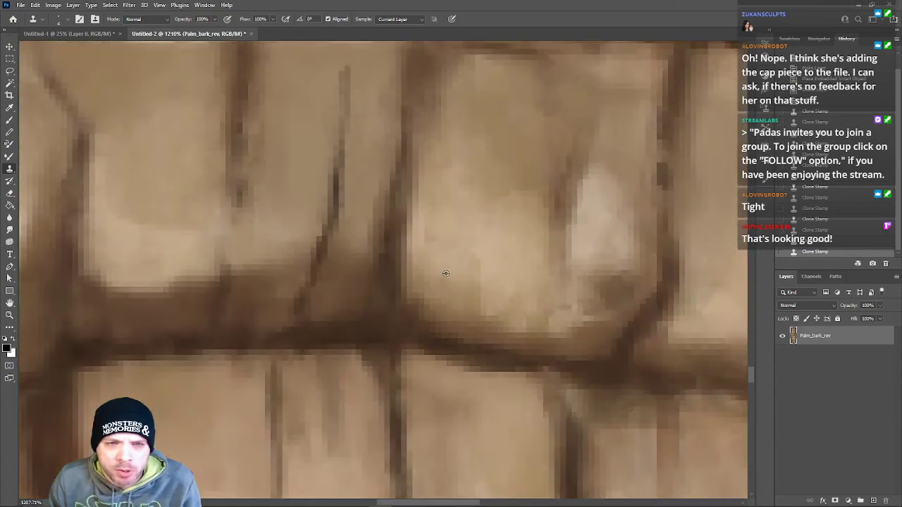
{"action": "key", "text": "ctrl+z"}
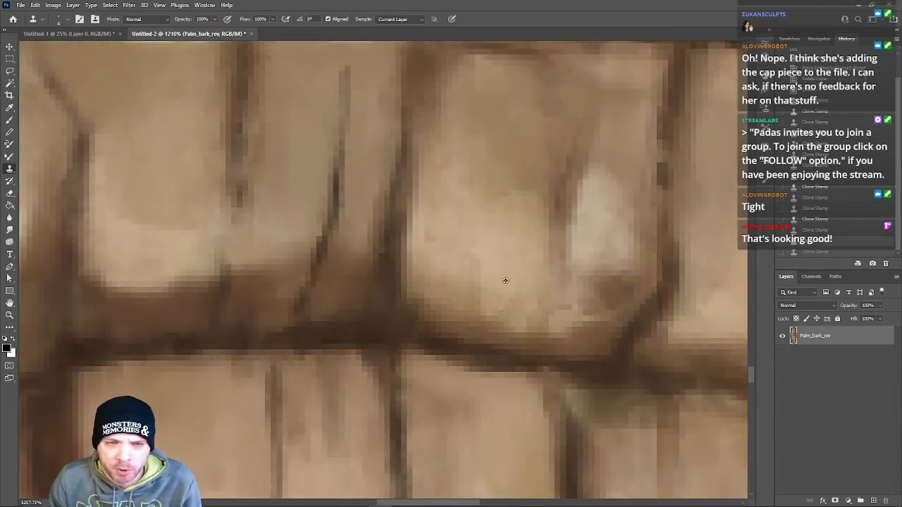
{"action": "left_click", "coordinate": [506, 277], "text": "alt"}
{"action": "left_click", "coordinate": [484, 288]}
Examine the lower half of the bark texture down to its bottom edge for remaining seams or hard edges.
{"action": "scroll", "coordinate": [484, 293], "scroll_direction": "down", "scroll_amount": 5, "text": "alt"}
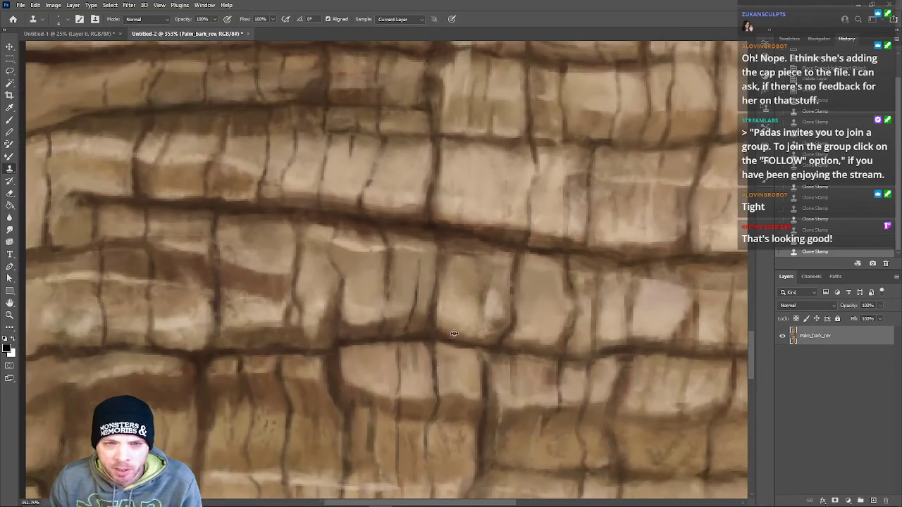
{"action": "scroll", "coordinate": [459, 306], "scroll_direction": "up", "scroll_amount": 5, "text": "alt"}
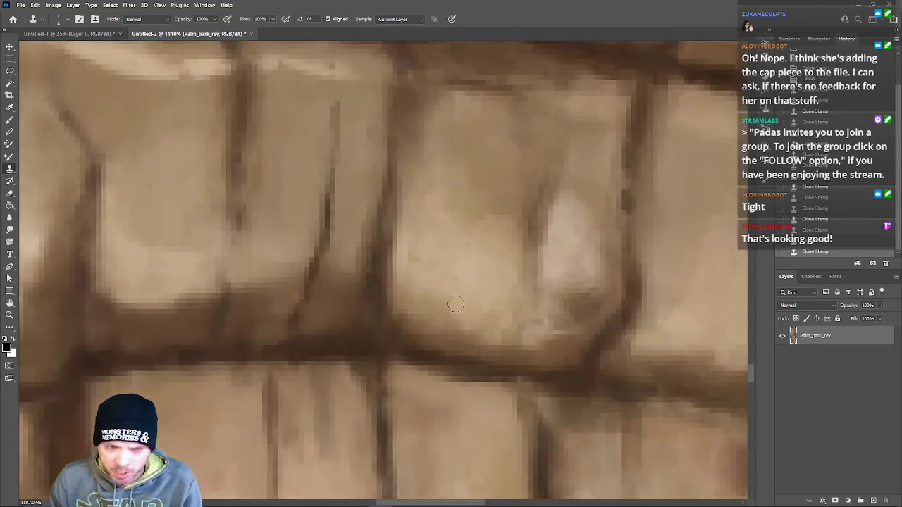
{"action": "scroll", "coordinate": [507, 326], "scroll_direction": "down", "scroll_amount": 4, "text": "alt"}
{"action": "scroll", "coordinate": [493, 362], "scroll_direction": "down", "scroll_amount": 2}
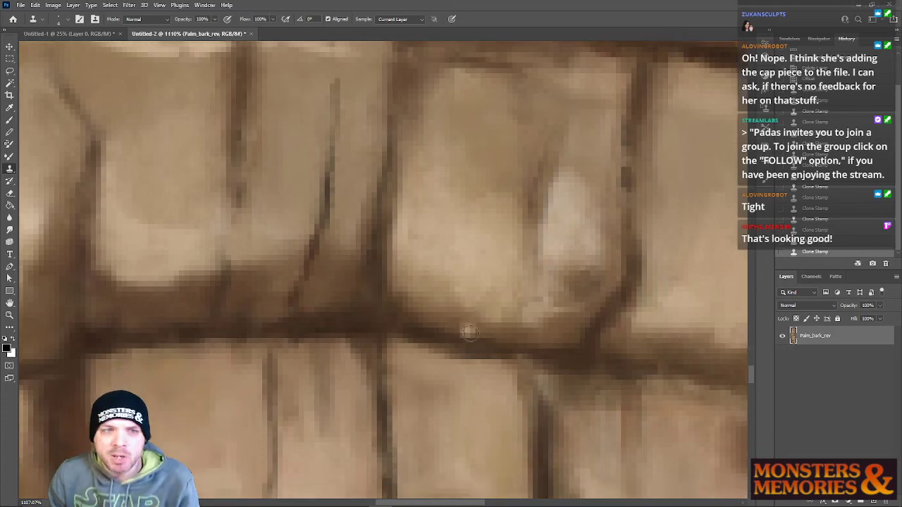
{"action": "scroll", "coordinate": [452, 364], "scroll_direction": "down", "scroll_amount": 2, "text": "alt"}
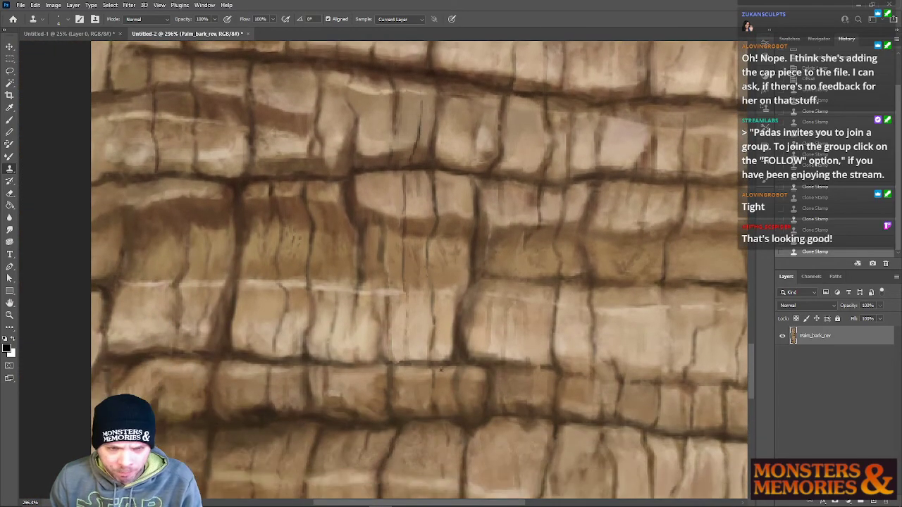
{"action": "scroll", "coordinate": [412, 346], "scroll_direction": "down", "scroll_amount": 6}
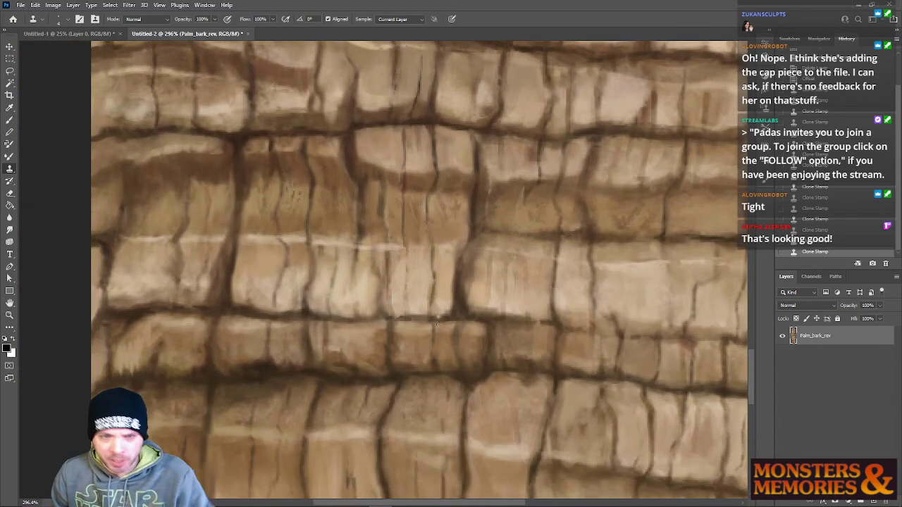
{"action": "scroll", "coordinate": [444, 321], "scroll_direction": "down", "scroll_amount": 6}
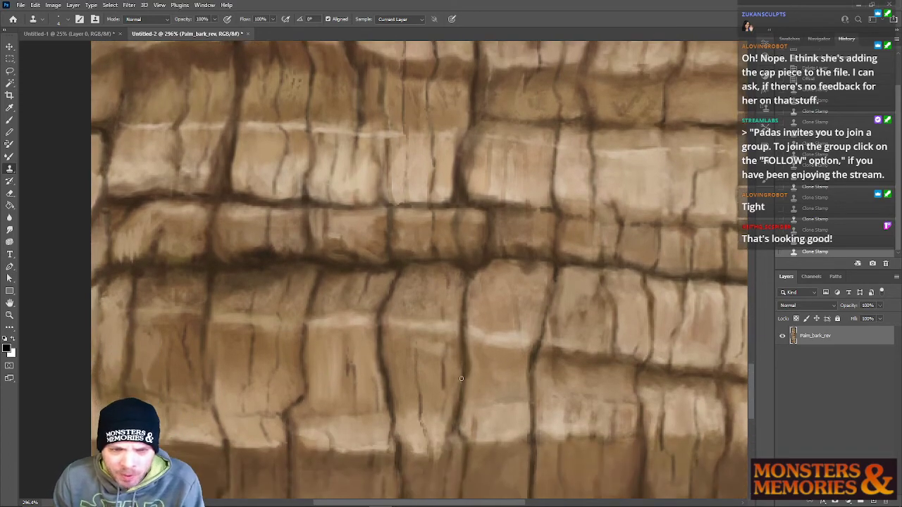
{"action": "scroll", "coordinate": [472, 388], "scroll_direction": "down", "scroll_amount": 1}
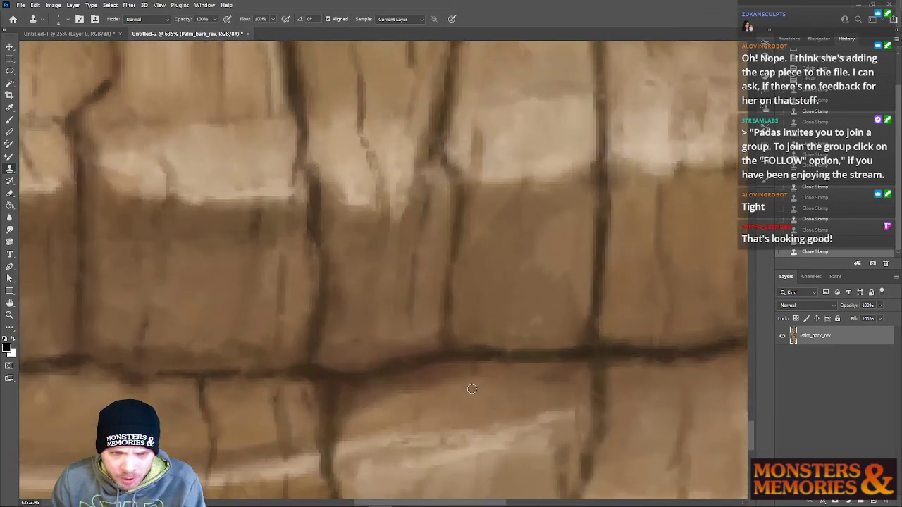
{"action": "scroll", "coordinate": [472, 389], "scroll_direction": "down", "scroll_amount": 2, "text": "alt"}
{"action": "scroll", "coordinate": [472, 388], "scroll_direction": "down", "scroll_amount": 3}
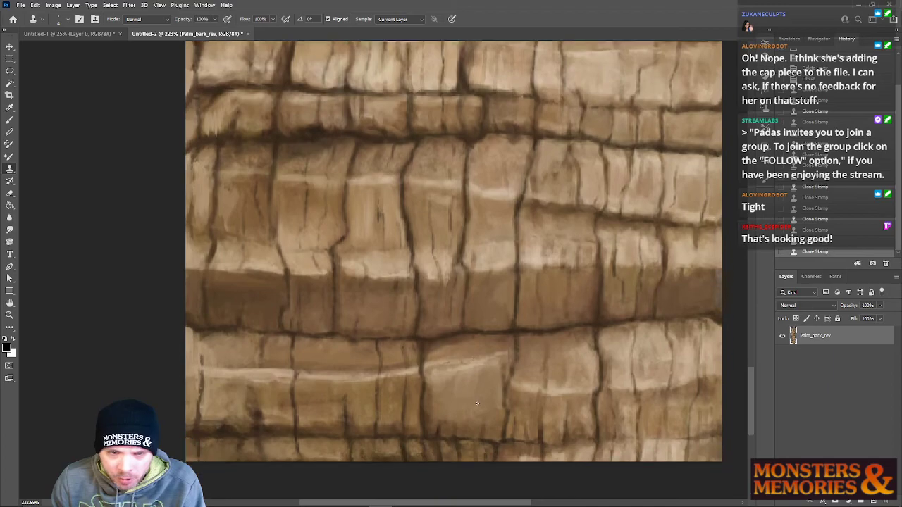
{"action": "scroll", "coordinate": [429, 396], "scroll_direction": "up", "scroll_amount": 2}
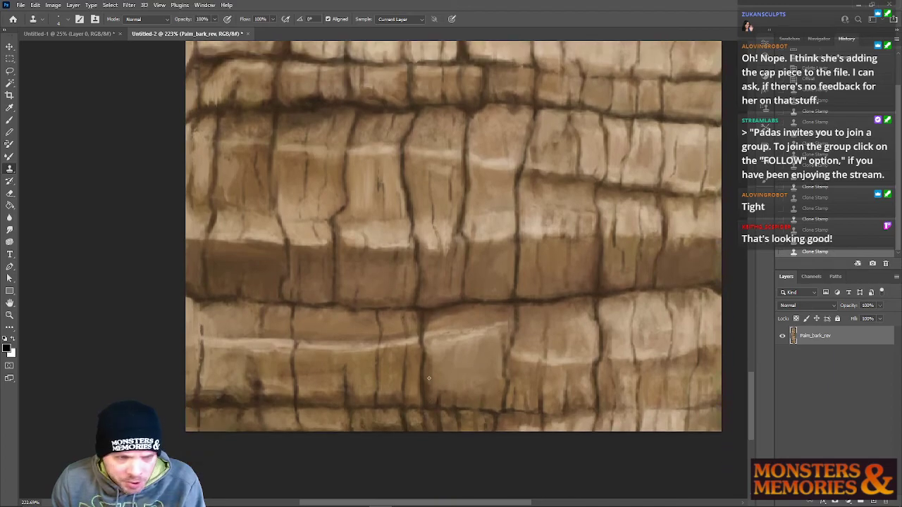
Save a copy of the palm bark texture, including a PNG copy with the large file size (fastest saving) option.
{"action": "left_click", "coordinate": [20, 5]}
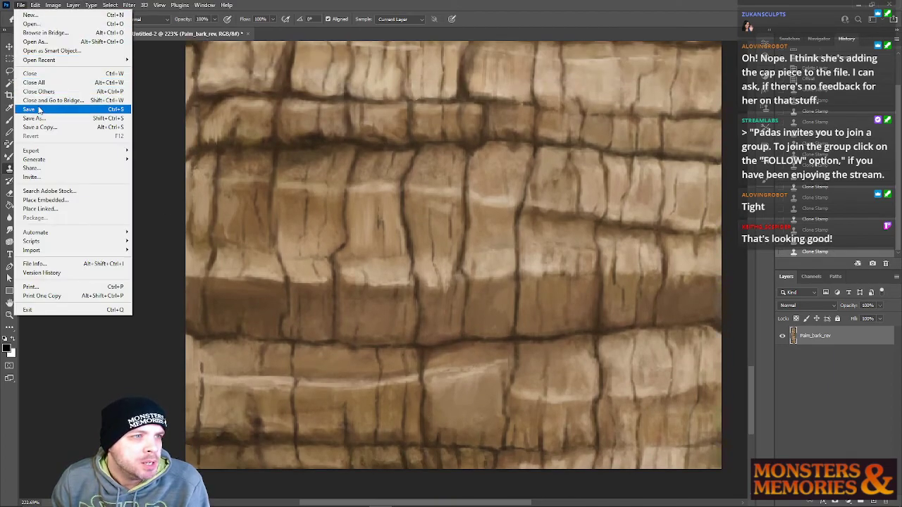
{"action": "left_click", "coordinate": [59, 128]}
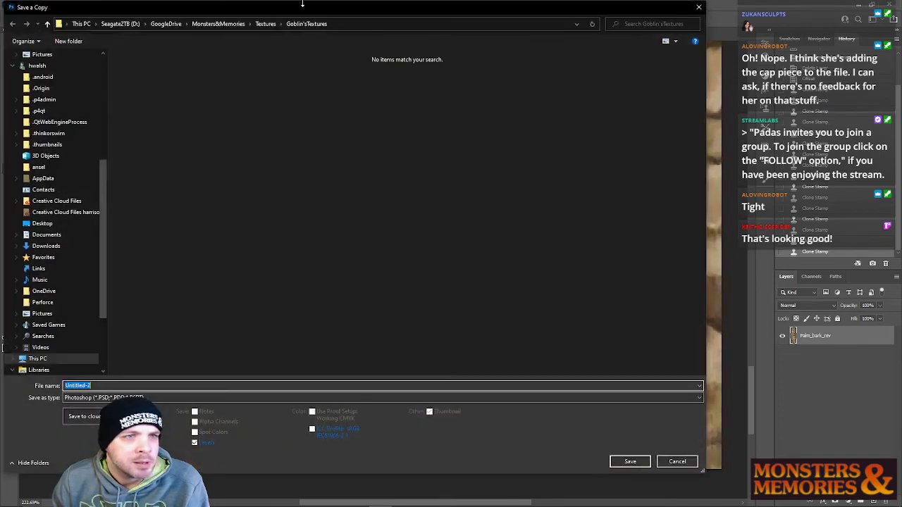
{"action": "left_click_drag", "start_coordinate": [302, 3], "coordinate": [901, 14]}
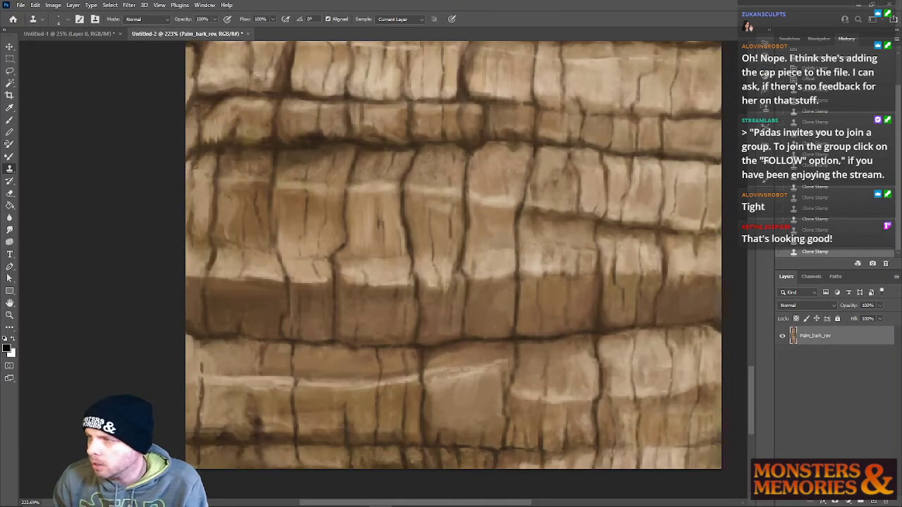
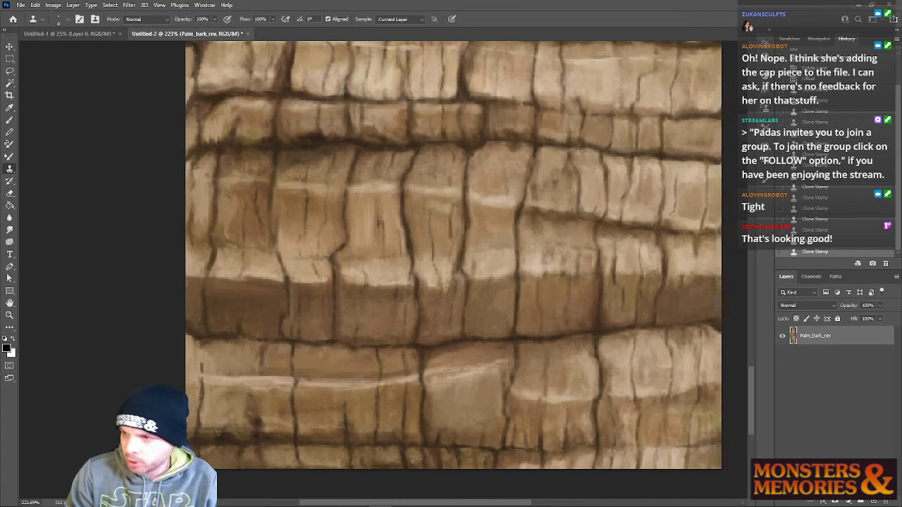
{"action": "key", "text": "ctrl+alt+s"}
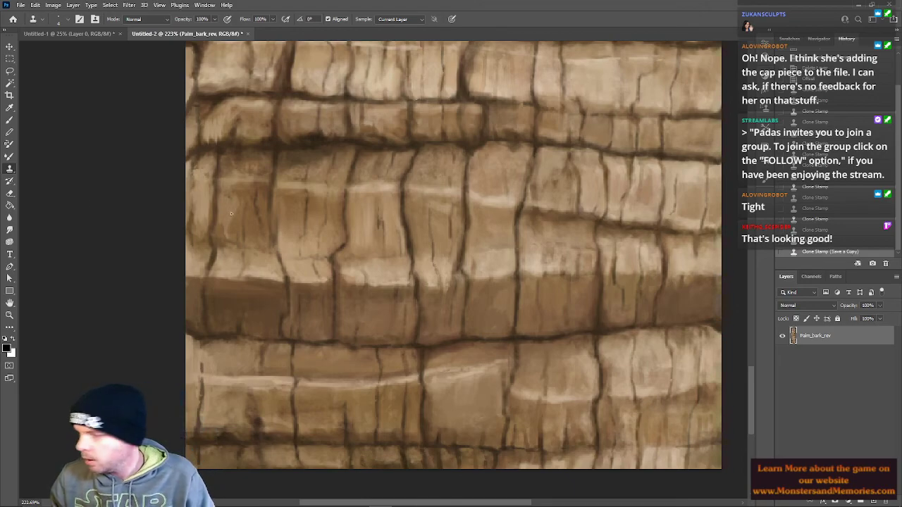
{"action": "left_click", "coordinate": [20, 5]}
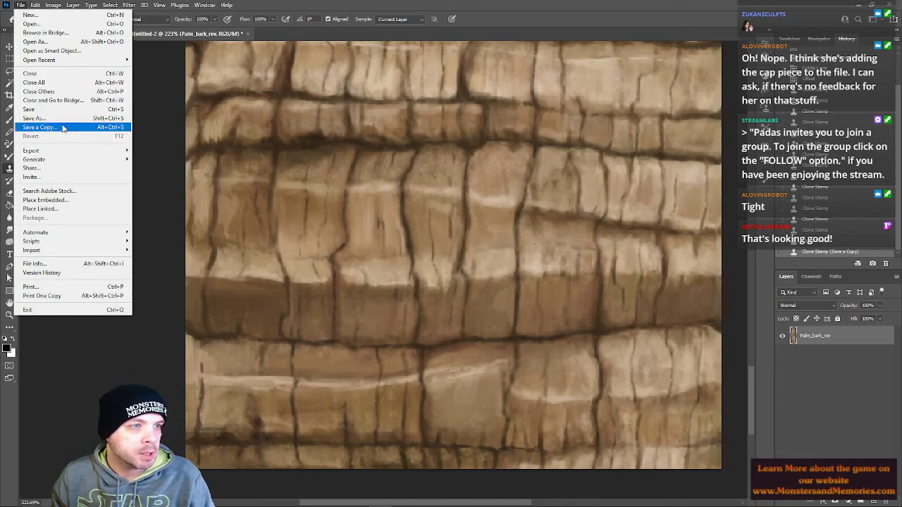
{"action": "left_click", "coordinate": [92, 128]}
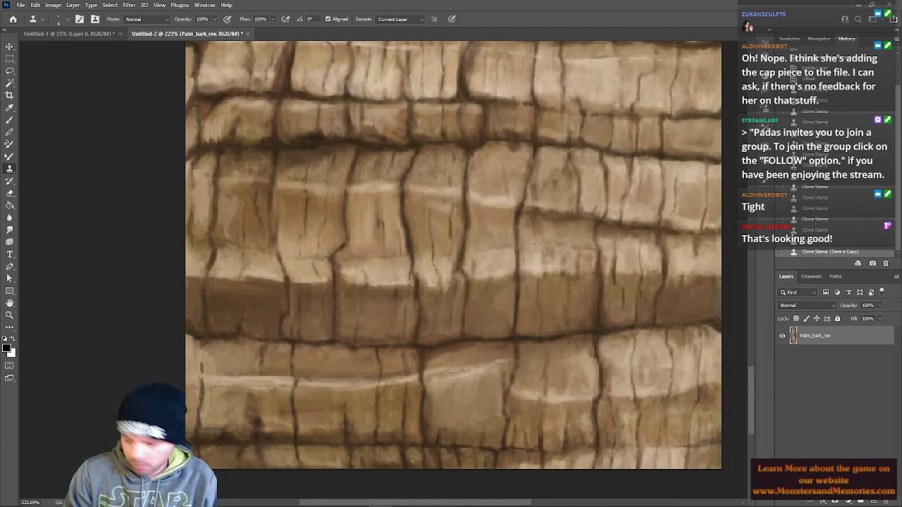
{"action": "key", "text": "ctrl+s"}
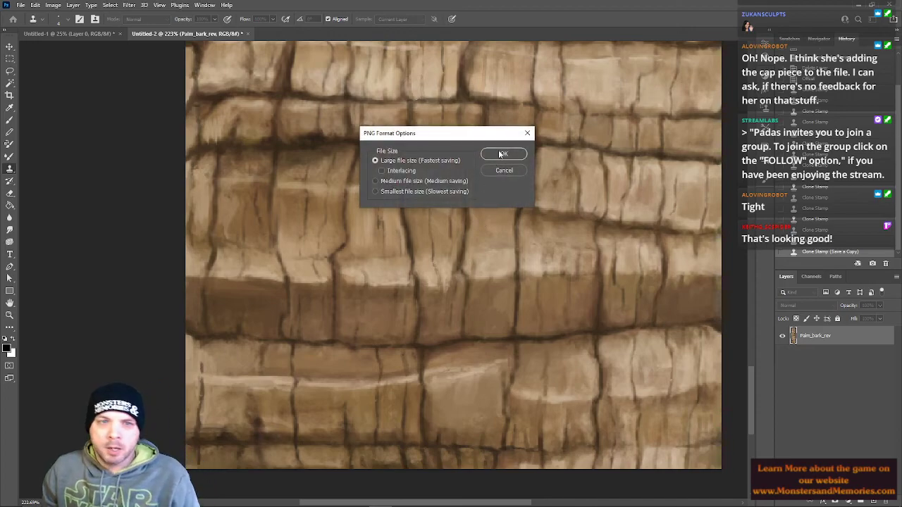
{"action": "left_click", "coordinate": [499, 154]}
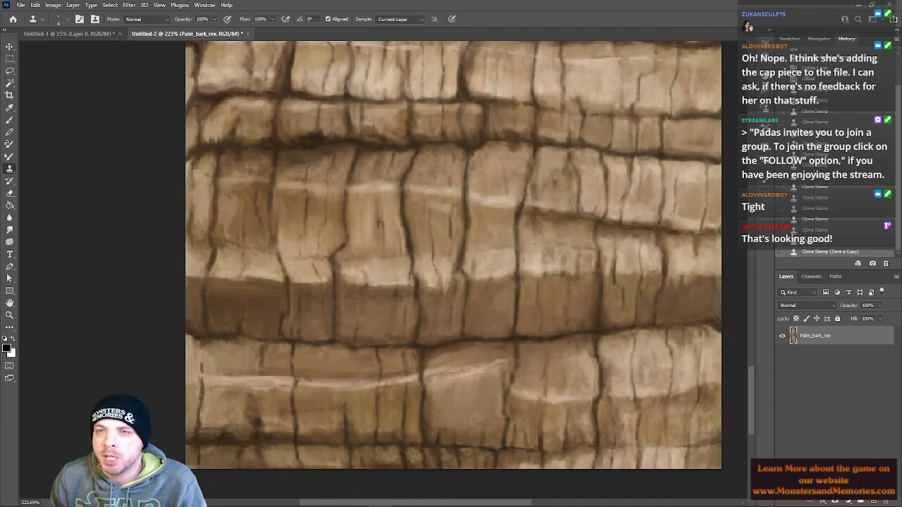
Quit Photoshop without saving the changes to the open untitled documents.
{"action": "left_click", "coordinate": [889, 4]}
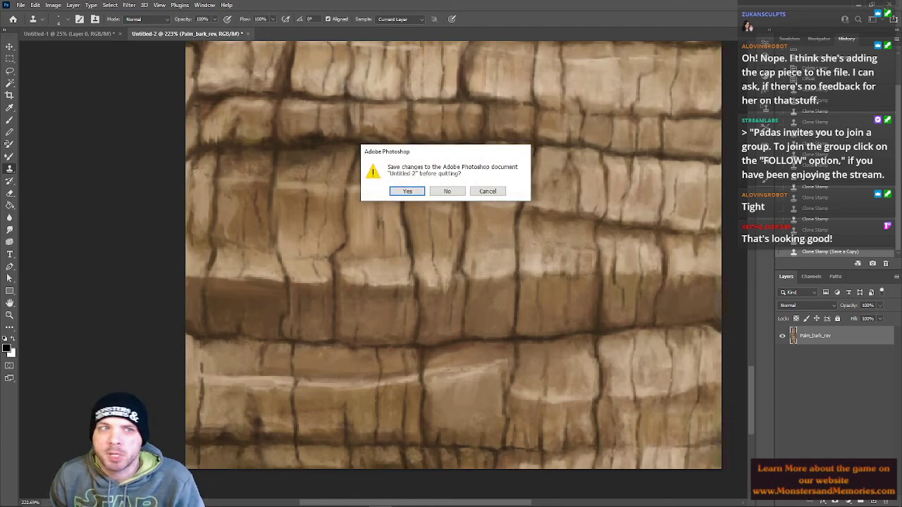
{"action": "left_click", "coordinate": [447, 191]}
{"action": "left_click", "coordinate": [449, 191]}
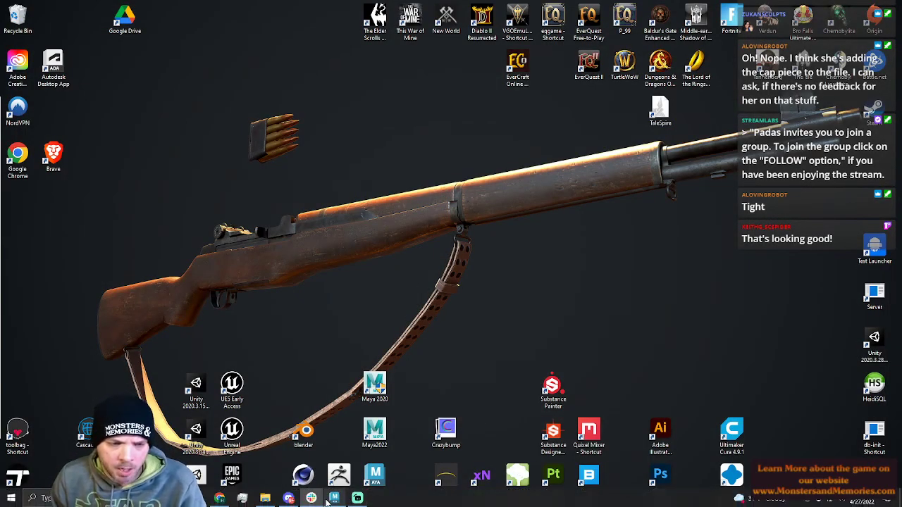
Switch to Maya and display the guild hall's interior walls and doorway with solid shading.
{"action": "left_click", "coordinate": [331, 501]}
{"action": "left_click_drag", "start_coordinate": [375, 285], "coordinate": [424, 315], "text": "alt"}
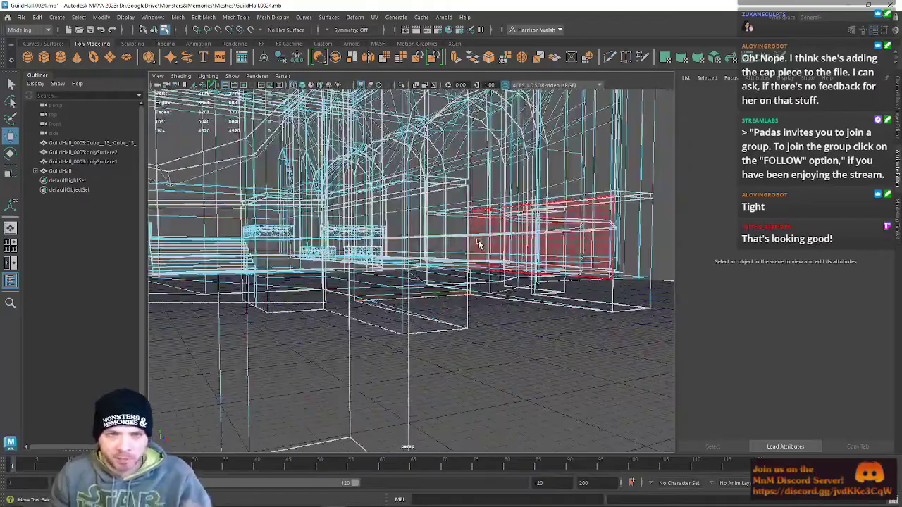
{"action": "left_click_drag", "start_coordinate": [516, 273], "coordinate": [358, 322], "text": "alt"}
{"action": "middle_click_drag", "start_coordinate": [358, 322], "coordinate": [532, 318], "text": "alt"}
{"action": "left_click_drag", "start_coordinate": [450, 303], "coordinate": [590, 301], "text": "alt"}
{"action": "middle_click_drag", "start_coordinate": [591, 301], "coordinate": [542, 372], "text": "alt"}
{"action": "left_click_drag", "start_coordinate": [542, 372], "coordinate": [444, 329], "text": "alt"}
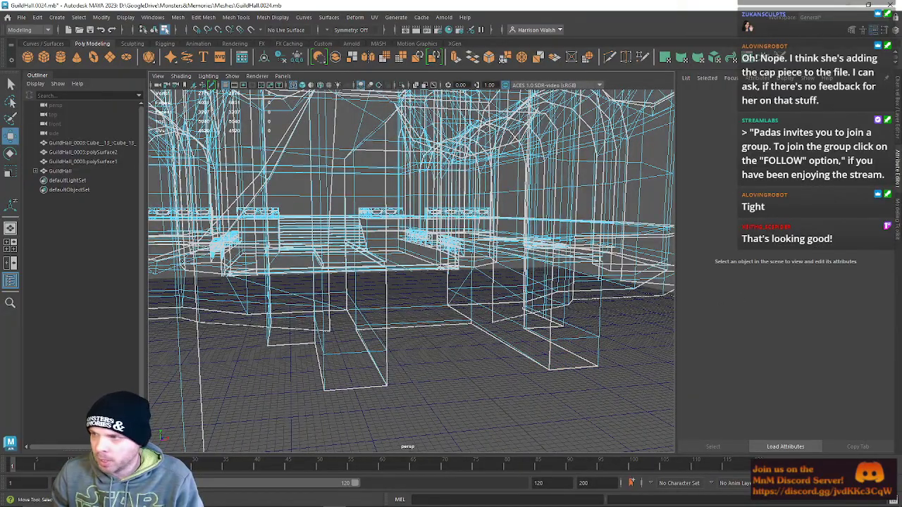
{"action": "scroll", "coordinate": [428, 310], "scroll_direction": "up", "scroll_amount": 5}
{"action": "key", "text": "5"}
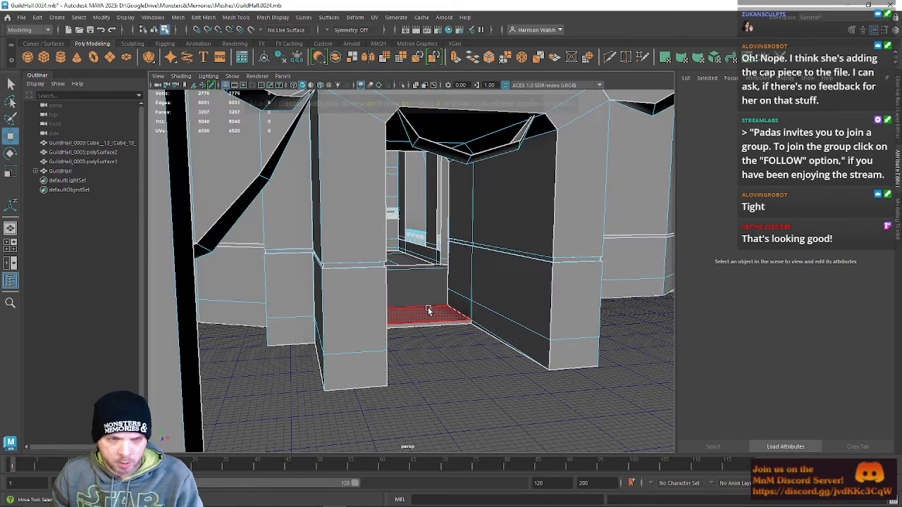
Bring the UV Editor beside the model and undo the recent UV edits on the guild hall's wall trim line.
{"action": "right_click_drag", "start_coordinate": [371, 239], "coordinate": [417, 225]}
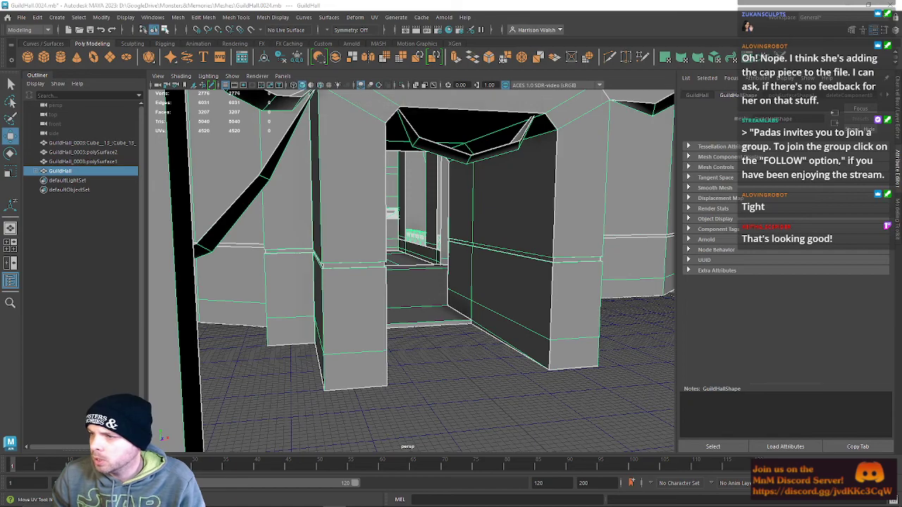
{"action": "key", "text": "ctrl+z"}
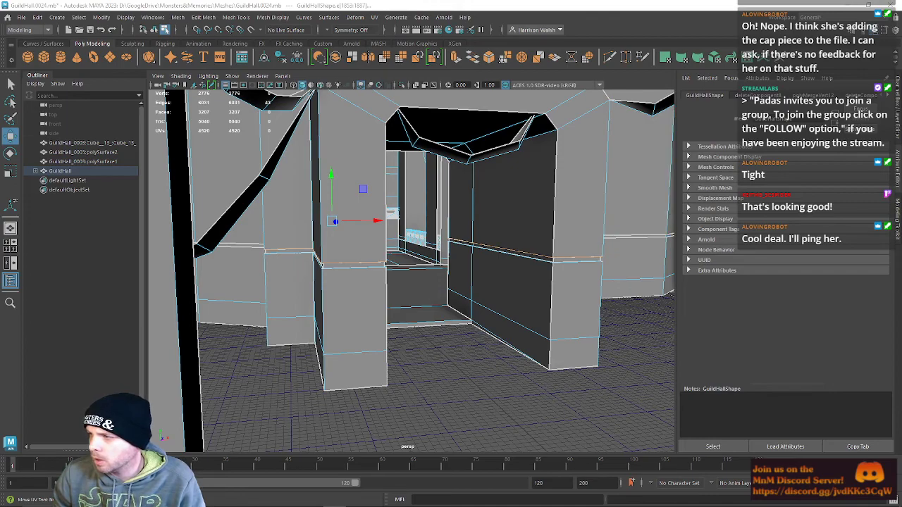
{"action": "key", "text": "ctrl+z"}
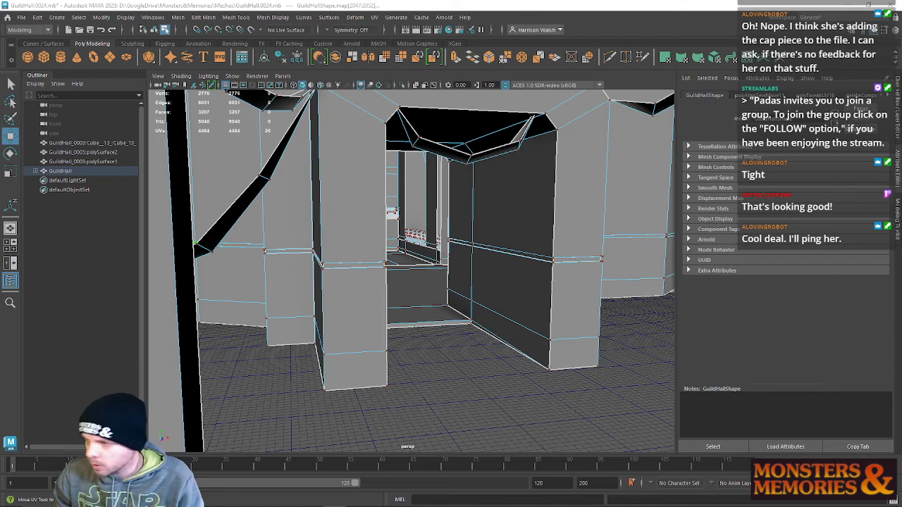
{"action": "left_click_drag", "start_coordinate": [901, 71], "coordinate": [368, 76]}
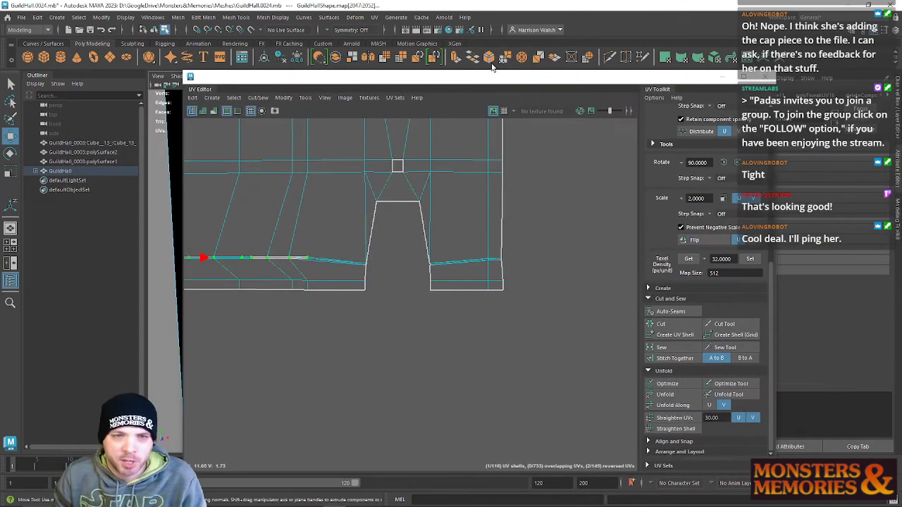
{"action": "middle_click_drag", "start_coordinate": [199, 305], "coordinate": [419, 306], "text": "alt"}
{"action": "right_click_drag", "start_coordinate": [419, 302], "coordinate": [583, 198], "text": "alt"}
{"action": "middle_click_drag", "start_coordinate": [583, 198], "coordinate": [398, 305], "text": "alt"}
{"action": "key", "text": "ctrl+z"}
{"action": "key", "text": "ctrl+z"}
{"action": "key", "text": "ctrl+z"}
{"action": "key", "text": "ctrl+z"}
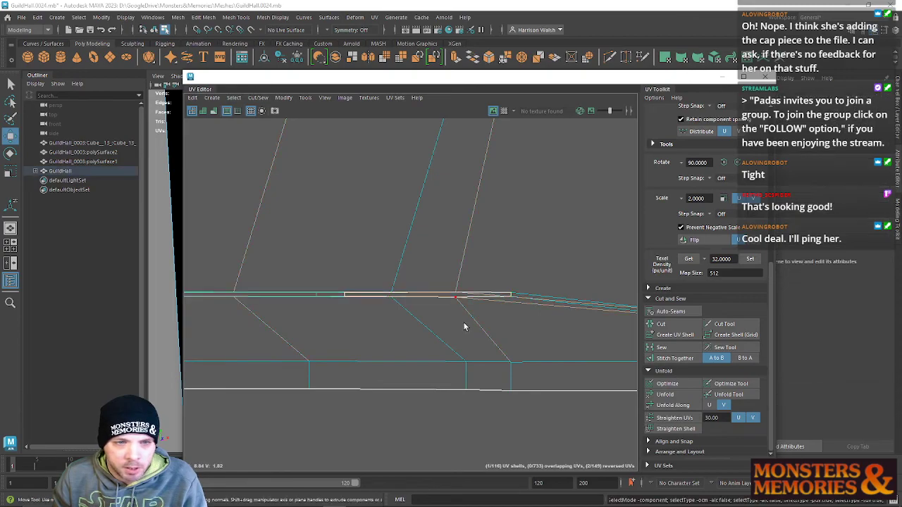
Stitch the separate thin trim strip's UV shell to the long wall shell along the selected edges.
{"action": "mouse_move", "coordinate": [467, 315]}
{"action": "right_mouse_down"}
{"action": "mouse_move", "coordinate": [467, 283]}
{"action": "mouse_move", "coordinate": [286, 154]}
{"action": "mouse_move", "coordinate": [250, 79]}
{"action": "right_mouse_up"}
{"action": "middle_click_drag", "start_coordinate": [383, 373], "coordinate": [528, 192], "text": "alt"}
{"action": "middle_click_drag", "start_coordinate": [436, 328], "coordinate": [564, 282], "text": "alt"}
{"action": "middle_click_drag", "start_coordinate": [254, 272], "coordinate": [398, 257], "text": "alt"}
{"action": "middle_click_drag", "start_coordinate": [372, 360], "coordinate": [460, 351], "text": "alt"}
{"action": "right_click_drag", "start_coordinate": [461, 350], "coordinate": [205, 89], "text": "alt"}
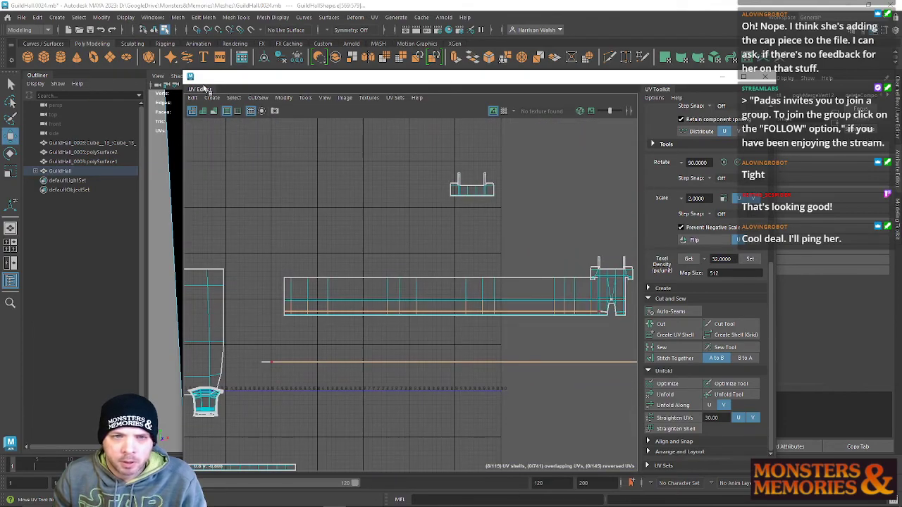
{"action": "right_click_drag", "start_coordinate": [546, 292], "coordinate": [491, 236], "text": "alt"}
{"action": "right_click_drag", "start_coordinate": [618, 338], "coordinate": [884, 381], "text": "alt"}
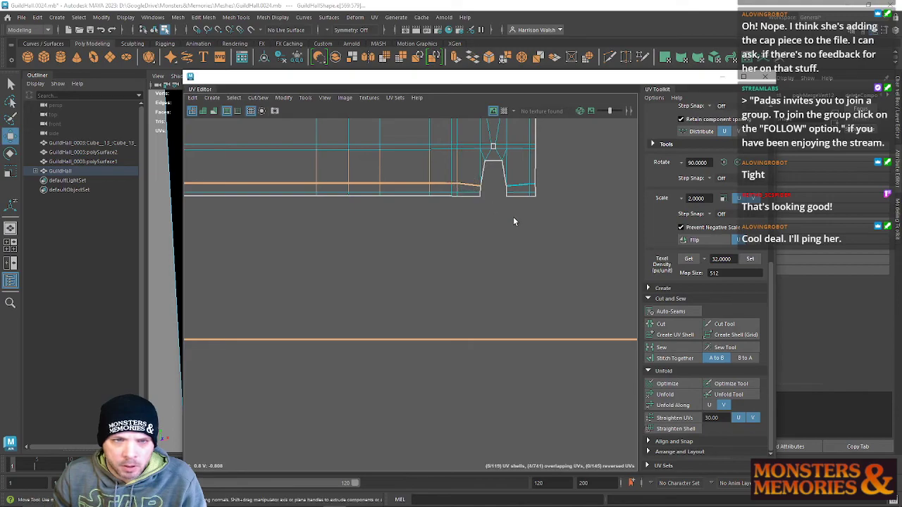
{"action": "left_click", "coordinate": [675, 358]}
Sew the UV edges around the trim line's slanted columns beside the wall shell's doorway notch.
{"action": "middle_click_drag", "start_coordinate": [459, 213], "coordinate": [457, 273], "text": "alt"}
{"action": "right_click_drag", "start_coordinate": [430, 243], "coordinate": [513, 326], "text": "alt"}
{"action": "right_click_drag", "start_coordinate": [455, 296], "coordinate": [454, 269]}
{"action": "left_click_drag", "start_coordinate": [384, 306], "coordinate": [533, 353]}
{"action": "left_click", "coordinate": [668, 349]}
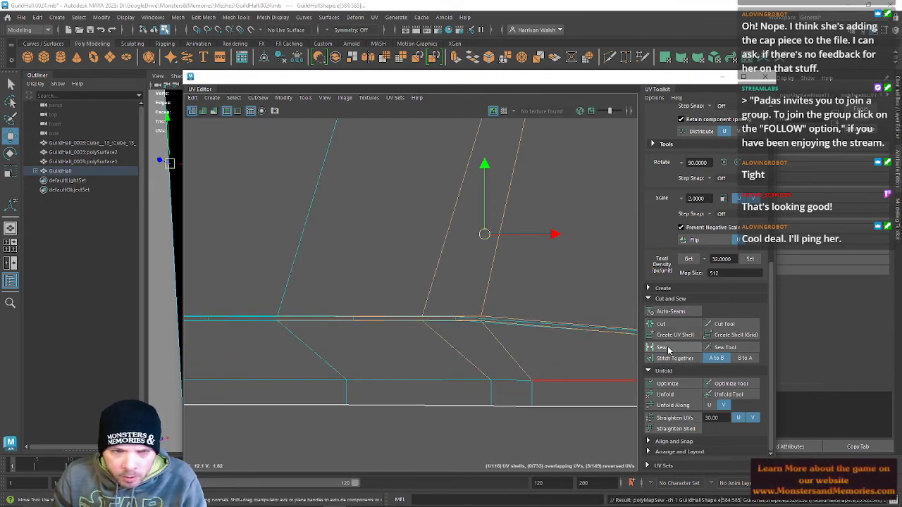
Unfold the slanted trim-line UV columns beside the wall shell's doorway notch along U.
{"action": "right_click_drag", "start_coordinate": [431, 312], "coordinate": [439, 322]}
{"action": "left_click_drag", "start_coordinate": [295, 296], "coordinate": [520, 363]}
{"action": "left_click", "coordinate": [694, 406]}
{"action": "middle_click_drag", "start_coordinate": [246, 303], "coordinate": [362, 297], "text": "alt"}
{"action": "left_click_drag", "start_coordinate": [323, 288], "coordinate": [409, 366]}
{"action": "key", "text": "g"}
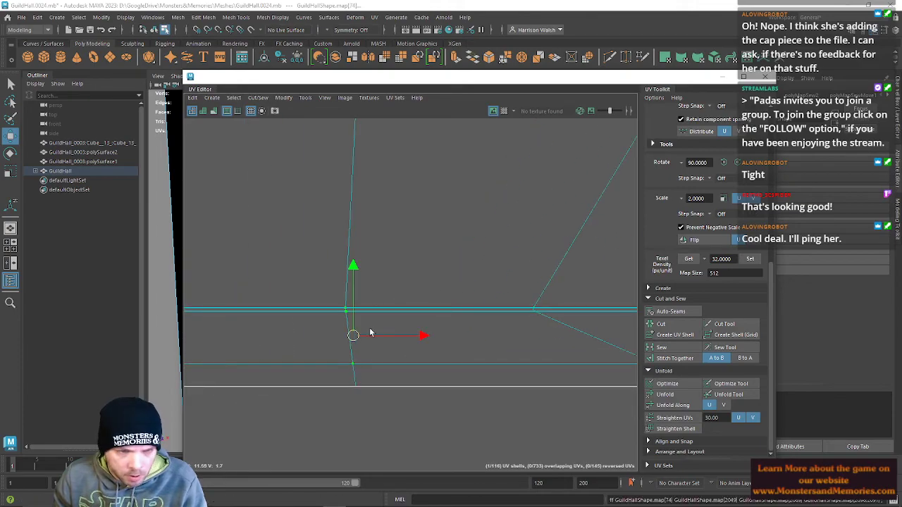
{"action": "right_click_drag", "start_coordinate": [342, 356], "coordinate": [306, 321], "text": "alt"}
{"action": "key", "text": "ctrl+z"}
Try to unfold the whole row of trim-line UVs across the long wall shell.
{"action": "right_click_drag", "start_coordinate": [379, 400], "coordinate": [233, 163], "text": "alt"}
{"action": "middle_click_drag", "start_coordinate": [317, 298], "coordinate": [541, 233], "text": "alt"}
{"action": "right_click_drag", "start_coordinate": [542, 234], "coordinate": [265, 80], "text": "alt"}
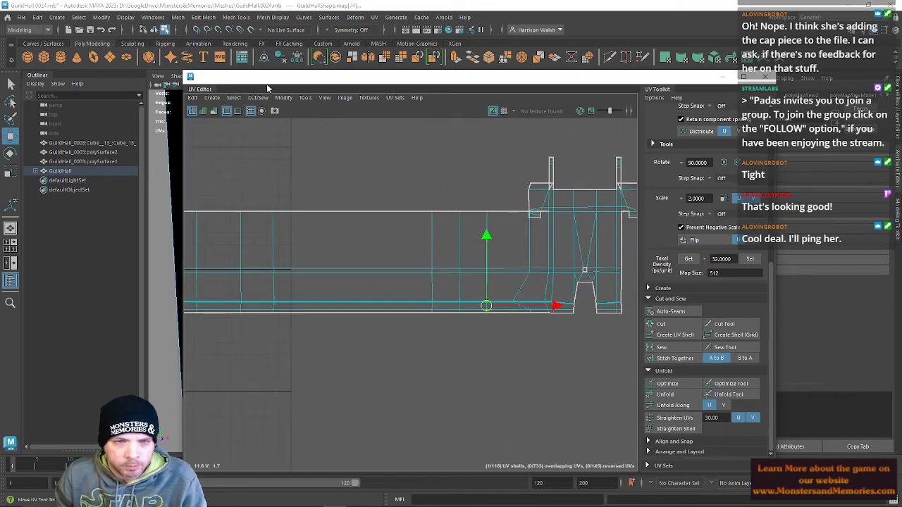
{"action": "right_click_drag", "start_coordinate": [363, 354], "coordinate": [298, 235], "text": "alt"}
{"action": "middle_click_drag", "start_coordinate": [298, 236], "coordinate": [479, 214], "text": "alt"}
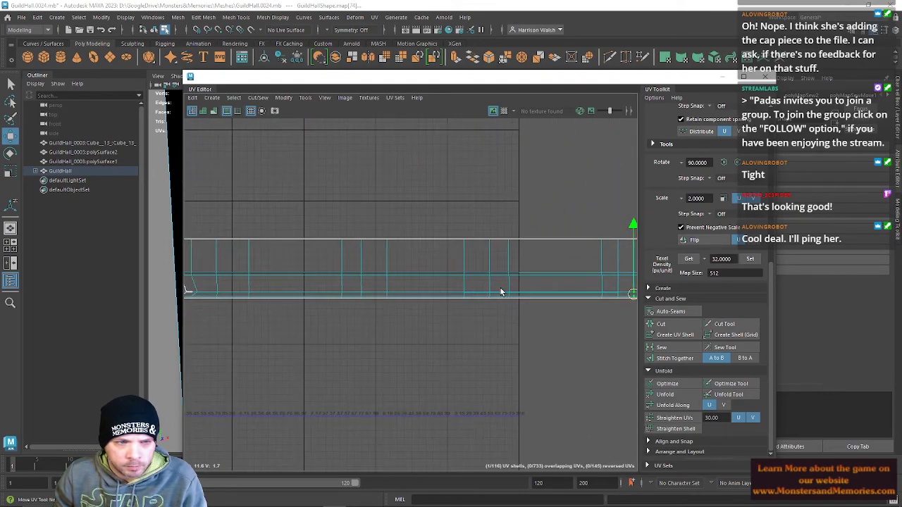
{"action": "right_click_drag", "start_coordinate": [491, 247], "coordinate": [375, 293], "text": "alt"}
{"action": "left_click_drag", "start_coordinate": [513, 326], "coordinate": [620, 316]}
{"action": "left_click", "coordinate": [677, 394]}
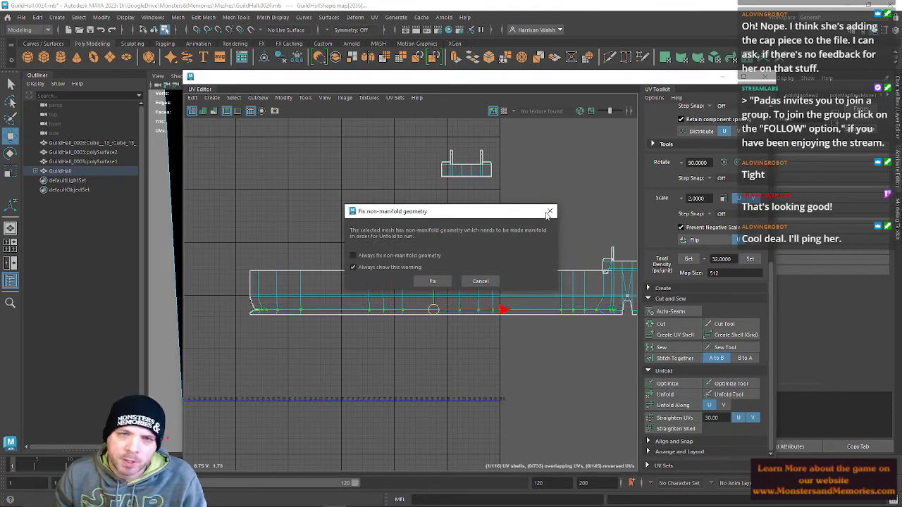
{"action": "left_click", "coordinate": [548, 213]}
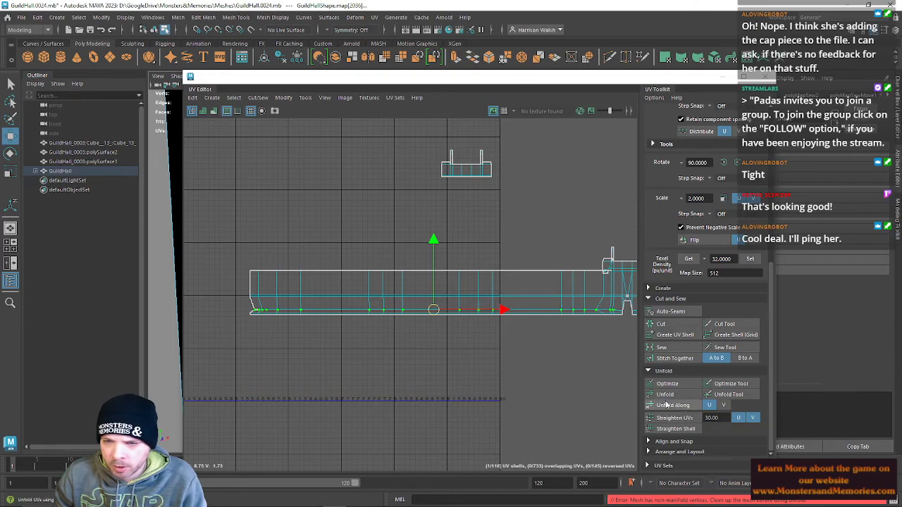
Scale and move the trim line's end UVs in line with the wall shell's left border.
{"action": "middle_click_drag", "start_coordinate": [300, 290], "coordinate": [434, 277], "text": "alt"}
{"action": "right_click_drag", "start_coordinate": [435, 278], "coordinate": [616, 504], "text": "alt"}
{"action": "middle_click_drag", "start_coordinate": [346, 399], "coordinate": [537, 359], "text": "alt"}
{"action": "right_click_drag", "start_coordinate": [435, 304], "coordinate": [525, 504], "text": "alt"}
{"action": "right_click_drag", "start_coordinate": [435, 319], "coordinate": [438, 280]}
{"action": "right_click_drag", "start_coordinate": [399, 308], "coordinate": [425, 313]}
{"action": "key", "text": "w"}
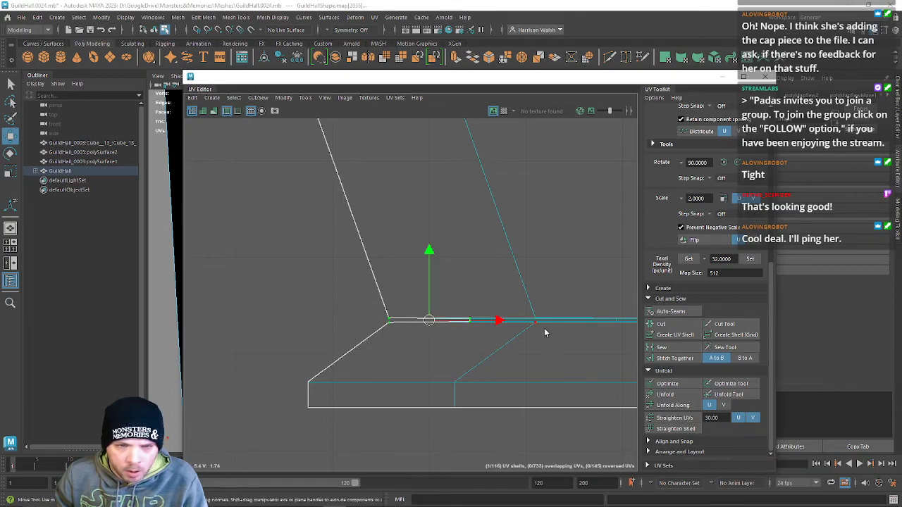
{"action": "left_click", "coordinate": [675, 404]}
{"action": "left_click_drag", "start_coordinate": [498, 321], "coordinate": [417, 319]}
{"action": "key", "text": "r"}
{"action": "key", "text": "ctrl+z"}
{"action": "left_click_drag", "start_coordinate": [295, 295], "coordinate": [234, 309]}
{"action": "key", "text": "w"}
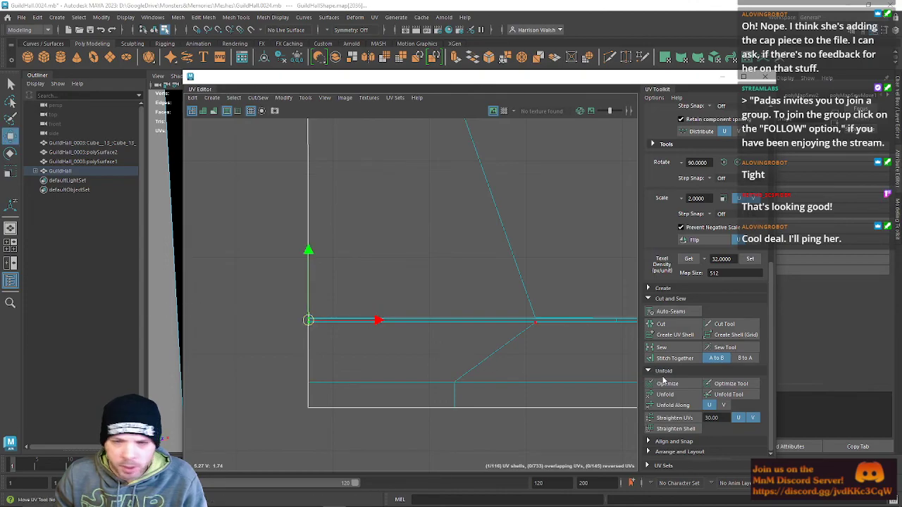
{"action": "left_click", "coordinate": [682, 404]}
{"action": "key", "text": "ctrl+z"}
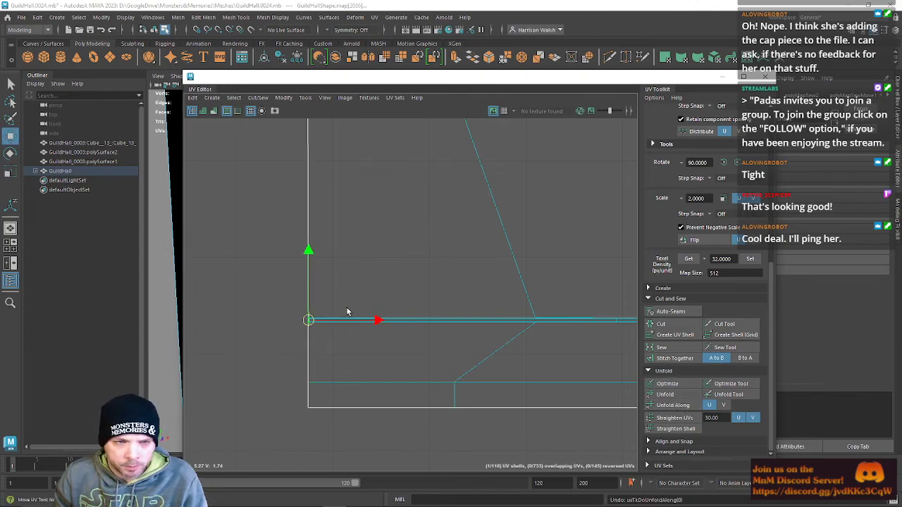
Collapse the next slanted trim-line UVs horizontally and move them in line with the vertical edge below.
{"action": "middle_click_drag", "start_coordinate": [589, 305], "coordinate": [394, 271], "text": "alt"}
{"action": "left_click_drag", "start_coordinate": [476, 320], "coordinate": [242, 286]}
{"action": "key", "text": "r"}
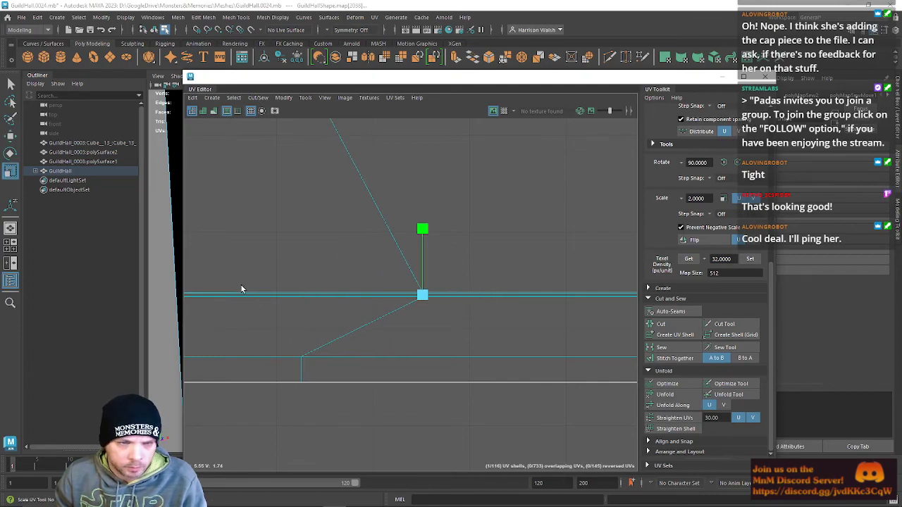
{"action": "key", "text": "w"}
{"action": "left_click_drag", "start_coordinate": [486, 296], "coordinate": [366, 294]}
Select the row of trim-line UVs across the long wall shell and unfold it along V.
{"action": "middle_click_drag", "start_coordinate": [516, 334], "coordinate": [436, 326], "text": "alt"}
{"action": "right_click_drag", "start_coordinate": [436, 326], "coordinate": [77, 88], "text": "alt"}
{"action": "right_click_drag", "start_coordinate": [484, 284], "coordinate": [360, 176], "text": "alt"}
{"action": "middle_click_drag", "start_coordinate": [522, 309], "coordinate": [232, 305], "text": "alt"}
{"action": "right_click_drag", "start_coordinate": [412, 341], "coordinate": [349, 282], "text": "alt"}
{"action": "left_click_drag", "start_coordinate": [574, 327], "coordinate": [635, 326]}
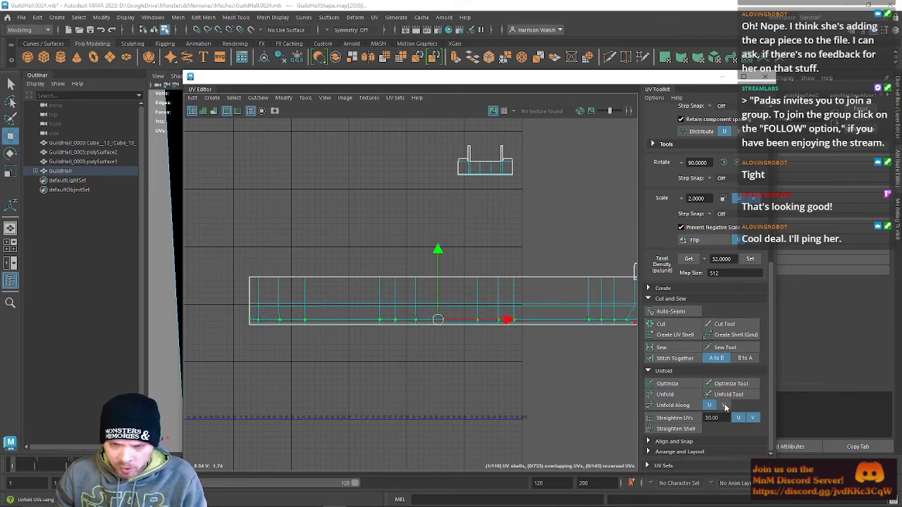
{"action": "left_click", "coordinate": [689, 407]}
Select the first bent UV column near the start of the long wall shell and align its UVs to the minimum U.
{"action": "middle_click_drag", "start_coordinate": [346, 338], "coordinate": [393, 332], "text": "alt"}
{"action": "right_click_drag", "start_coordinate": [393, 332], "coordinate": [429, 282], "text": "alt"}
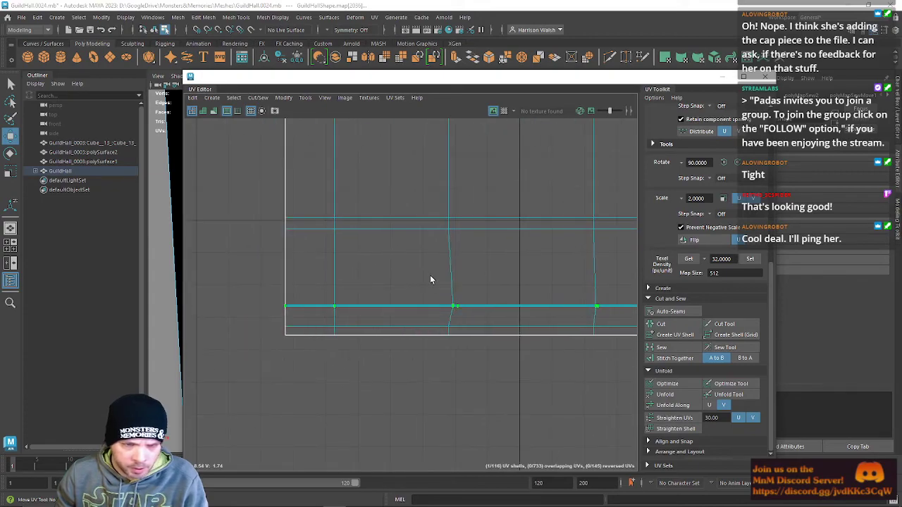
{"action": "left_click_drag", "start_coordinate": [427, 197], "coordinate": [478, 421]}
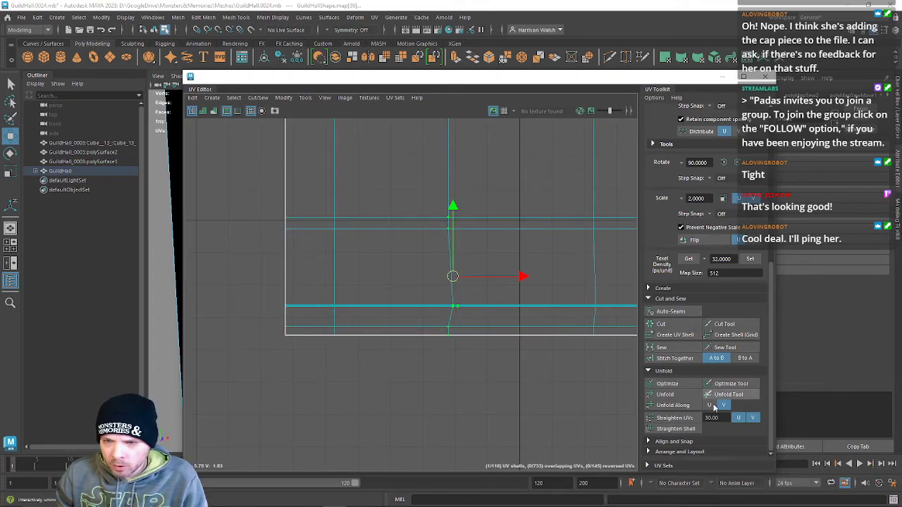
{"action": "left_click", "coordinate": [648, 452]}
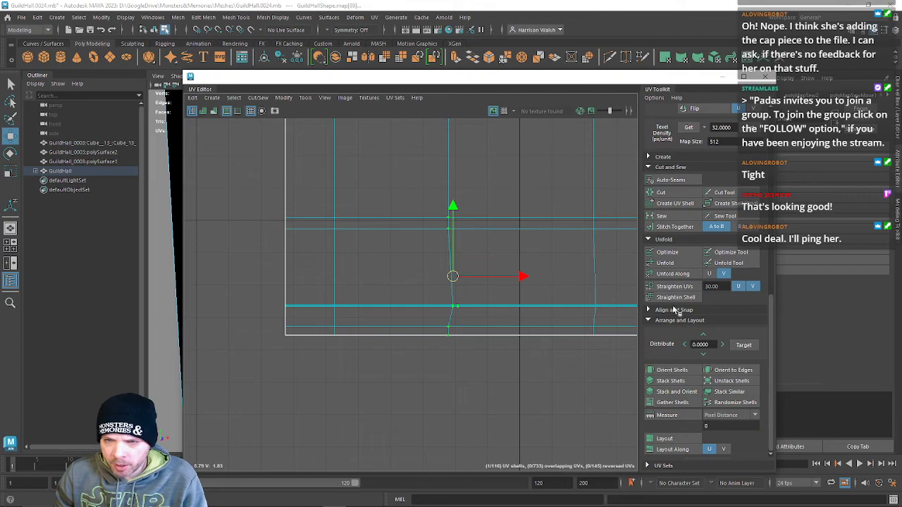
{"action": "left_click", "coordinate": [648, 310]}
{"action": "left_click", "coordinate": [683, 328]}
{"action": "middle_click_drag", "start_coordinate": [534, 281], "coordinate": [364, 273], "text": "alt"}
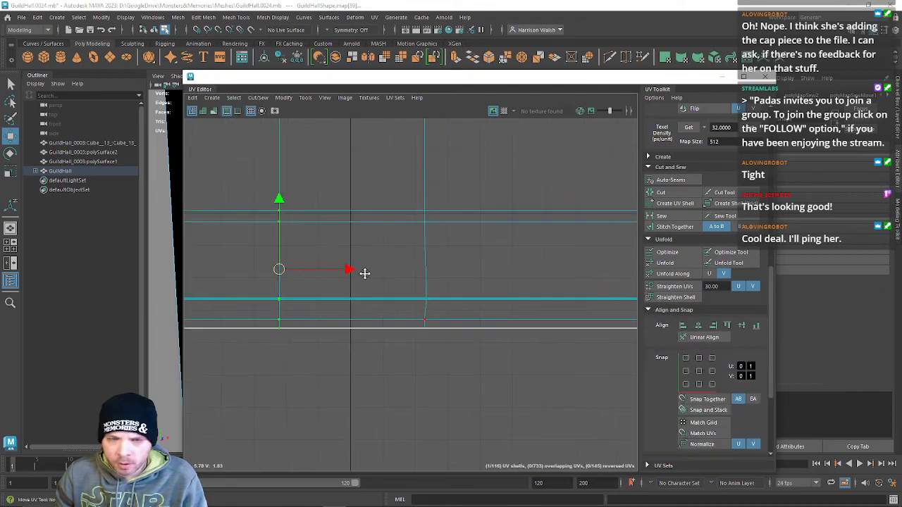
Align the next bent UV columns along the wall shell's lower trim to their minimum U, one column at a time.
{"action": "left_click_drag", "start_coordinate": [496, 433], "coordinate": [496, 433]}
{"action": "middle_click_drag", "start_coordinate": [533, 328], "coordinate": [252, 324], "text": "alt"}
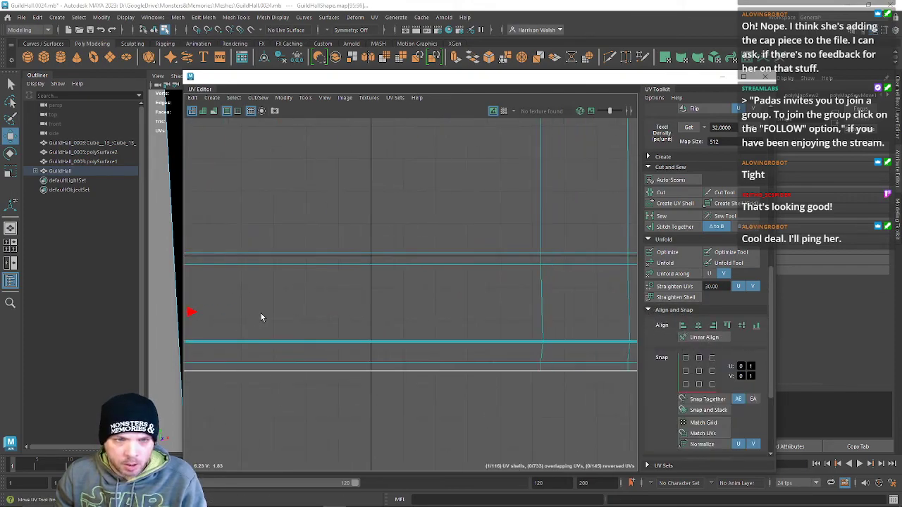
{"action": "left_click_drag", "start_coordinate": [589, 445], "coordinate": [588, 446]}
{"action": "key", "text": "g"}
{"action": "middle_click_drag", "start_coordinate": [575, 348], "coordinate": [425, 347], "text": "alt"}
{"action": "left_click_drag", "start_coordinate": [431, 225], "coordinate": [520, 422]}
{"action": "key", "text": "g"}
Continue through the middle of the wall shell, aligning each bent UV column to its own minimum U.
{"action": "middle_click_drag", "start_coordinate": [491, 339], "coordinate": [414, 331], "text": "alt"}
{"action": "left_click_drag", "start_coordinate": [465, 199], "coordinate": [558, 406]}
{"action": "middle_click_drag", "start_coordinate": [558, 406], "coordinate": [229, 351], "text": "alt"}
{"action": "middle_click_drag", "start_coordinate": [439, 346], "coordinate": [294, 344], "text": "alt"}
{"action": "left_click_drag", "start_coordinate": [391, 368], "coordinate": [393, 371]}
{"action": "key", "text": "g"}
{"action": "left_click_drag", "start_coordinate": [454, 213], "coordinate": [596, 465]}
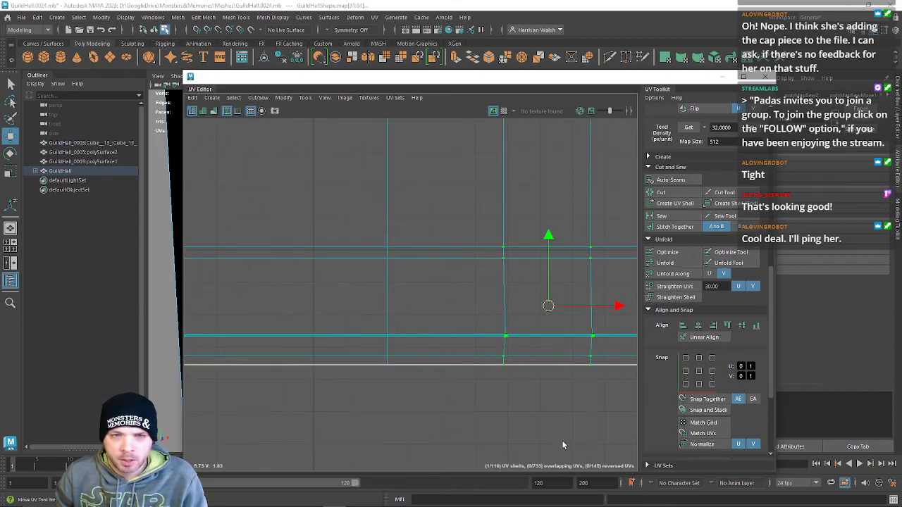
{"action": "left_click_drag", "start_coordinate": [480, 205], "coordinate": [521, 416]}
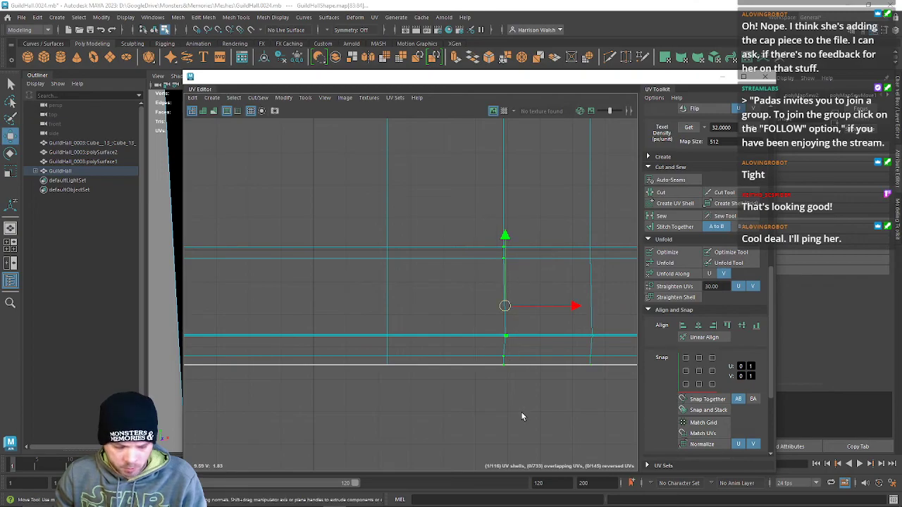
{"action": "middle_click_drag", "start_coordinate": [569, 364], "coordinate": [469, 377], "text": "alt"}
{"action": "left_click_drag", "start_coordinate": [530, 414], "coordinate": [542, 418]}
{"action": "key", "text": "g"}
Align the remaining slightly bent UV columns before the strongly slanted one to their minimum U.
{"action": "middle_click_drag", "start_coordinate": [550, 348], "coordinate": [264, 310], "text": "alt"}
{"action": "middle_click_drag", "start_coordinate": [598, 186], "coordinate": [345, 228], "text": "alt"}
{"action": "left_click_drag", "start_coordinate": [362, 205], "coordinate": [425, 415]}
{"action": "left_click_drag", "start_coordinate": [442, 253], "coordinate": [493, 463]}
{"action": "left_click_drag", "start_coordinate": [513, 194], "coordinate": [576, 430]}
{"action": "middle_click_drag", "start_coordinate": [585, 386], "coordinate": [302, 378], "text": "alt"}
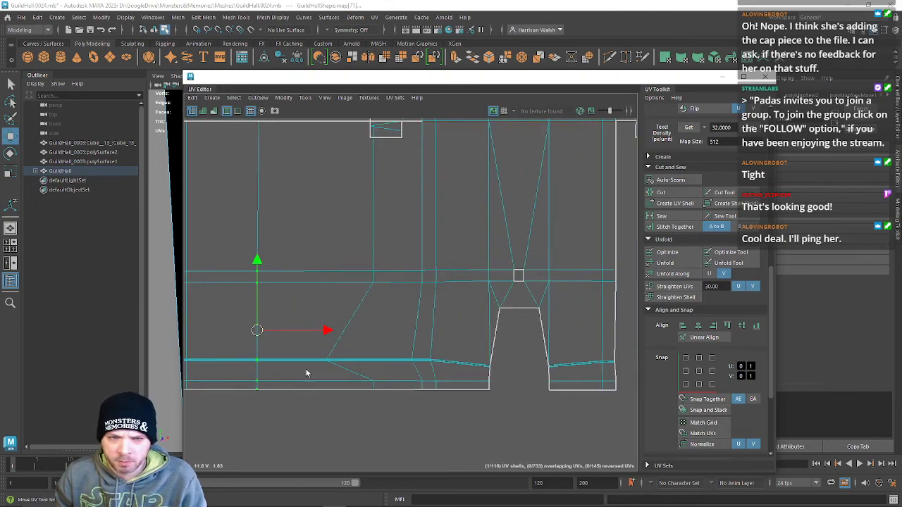
Straighten the strongly slanted UV column near the door opening by aligning its UVs to the maximum U.
{"action": "left_click_drag", "start_coordinate": [302, 229], "coordinate": [390, 431]}
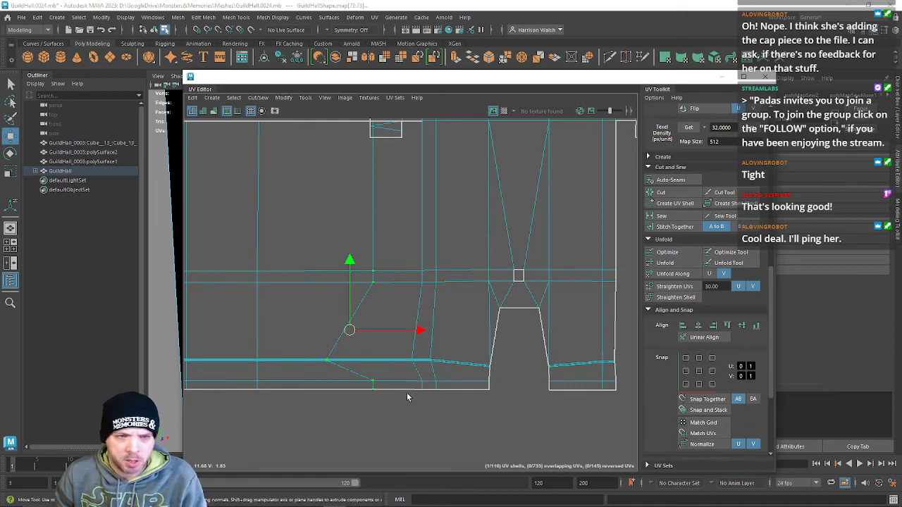
{"action": "left_click_drag", "start_coordinate": [302, 345], "coordinate": [386, 435]}
{"action": "key", "text": "g"}
{"action": "left_click_drag", "start_coordinate": [260, 242], "coordinate": [387, 430]}
{"action": "left_click", "coordinate": [712, 326]}
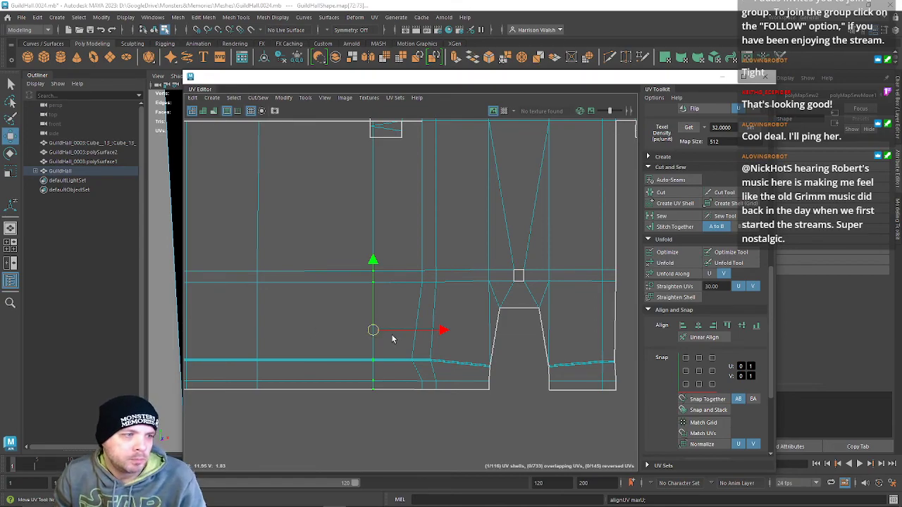
Align the two bent UV columns just before the door opening to their maximum U.
{"action": "scroll", "coordinate": [405, 328], "scroll_direction": "up", "scroll_amount": 3}
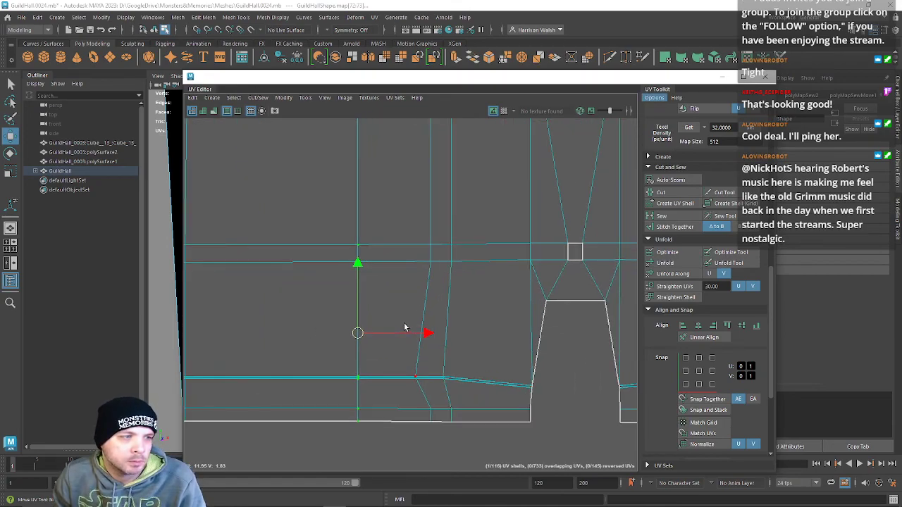
{"action": "middle_click_drag", "start_coordinate": [428, 298], "coordinate": [379, 228], "text": "alt"}
{"action": "left_click_drag", "start_coordinate": [359, 166], "coordinate": [388, 386]}
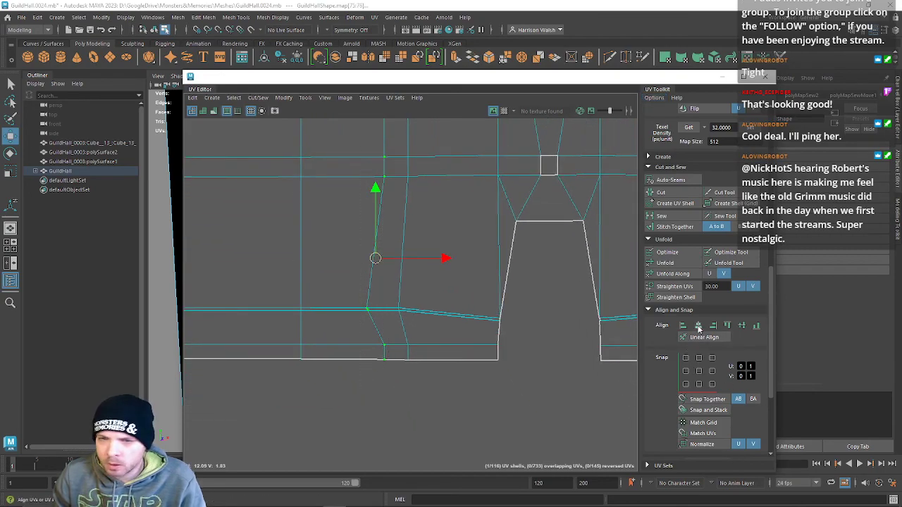
{"action": "left_click_drag", "start_coordinate": [339, 136], "coordinate": [389, 374]}
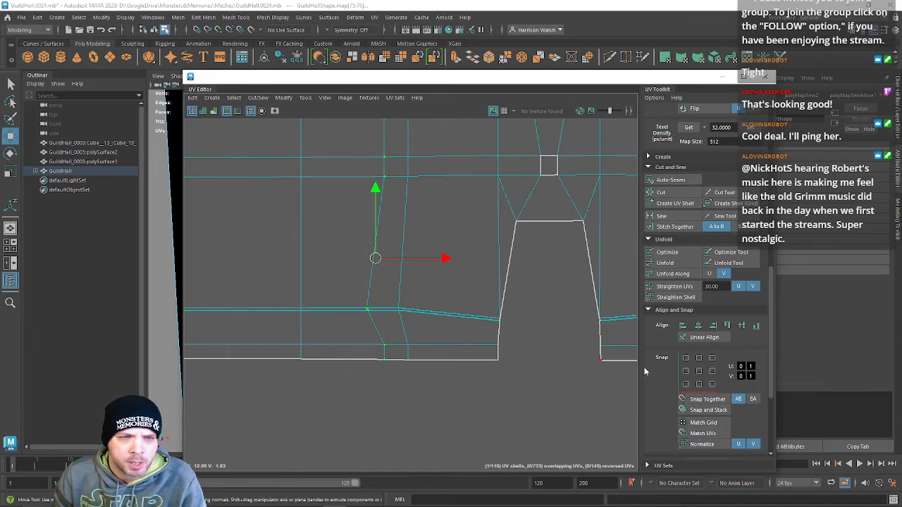
{"action": "left_click", "coordinate": [682, 325]}
{"action": "left_click", "coordinate": [713, 326]}
{"action": "left_click_drag", "start_coordinate": [393, 145], "coordinate": [446, 379]}
{"action": "key", "text": "g"}
Make the door opening's sides vertical by aligning its left-side UVs to maximum U and its right-side UVs to minimum U.
{"action": "middle_click_drag", "start_coordinate": [506, 316], "coordinate": [422, 322], "text": "alt"}
{"action": "left_click_drag", "start_coordinate": [436, 396], "coordinate": [437, 397]}
{"action": "left_click_drag", "start_coordinate": [384, 219], "coordinate": [444, 384]}
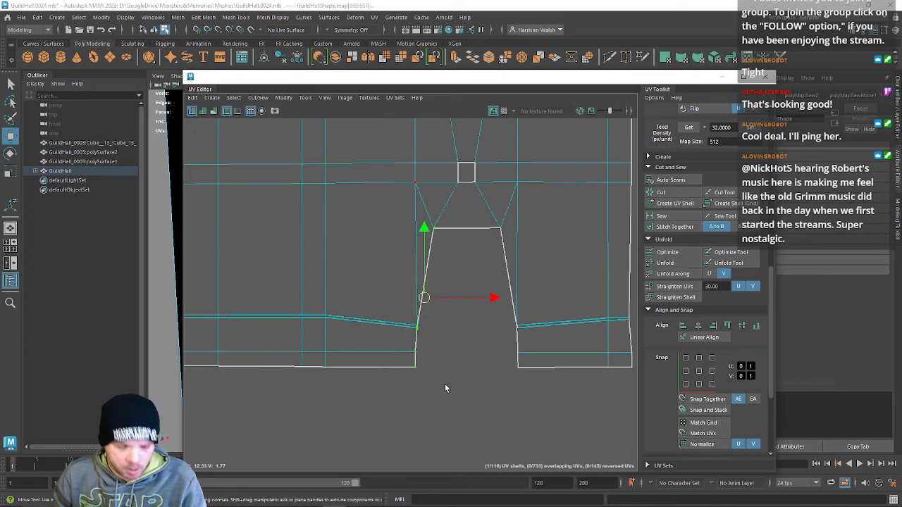
{"action": "key", "text": "g"}
{"action": "left_click_drag", "start_coordinate": [465, 214], "coordinate": [581, 459]}
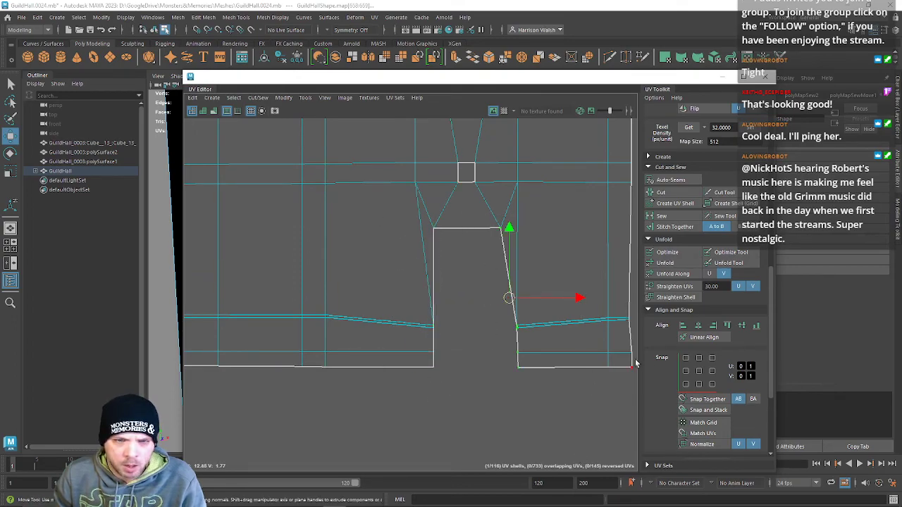
{"action": "left_click", "coordinate": [684, 326]}
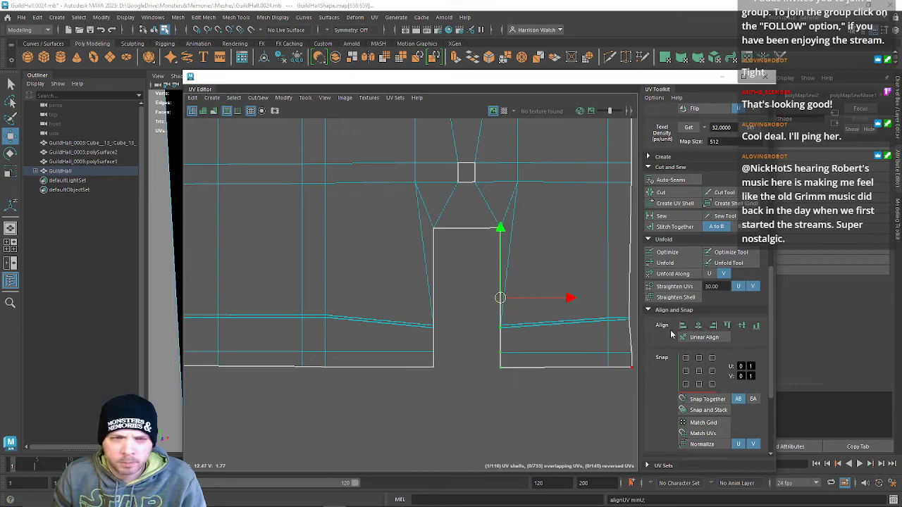
Straighten the wall shell's right border by aligning its UVs to the maximum U.
{"action": "left_click", "coordinate": [501, 368]}
{"action": "middle_click_drag", "start_coordinate": [577, 338], "coordinate": [514, 326], "text": "alt"}
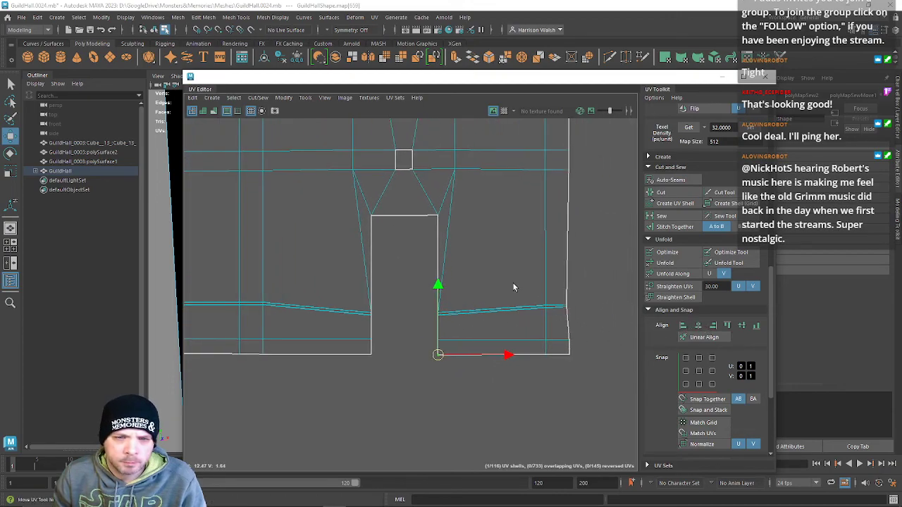
{"action": "left_click_drag", "start_coordinate": [564, 126], "coordinate": [624, 338]}
{"action": "left_click", "coordinate": [713, 326]}
Uncover the 3D view and select the sloped face above the doorway to inspect the entrance.
{"action": "left_click_drag", "start_coordinate": [430, 83], "coordinate": [901, 167]}
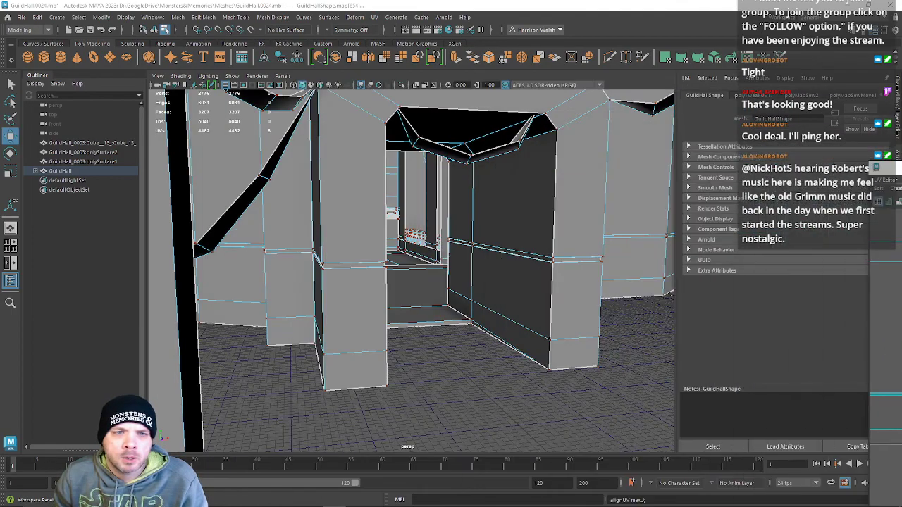
{"action": "left_click_drag", "start_coordinate": [370, 307], "coordinate": [345, 301], "text": "alt"}
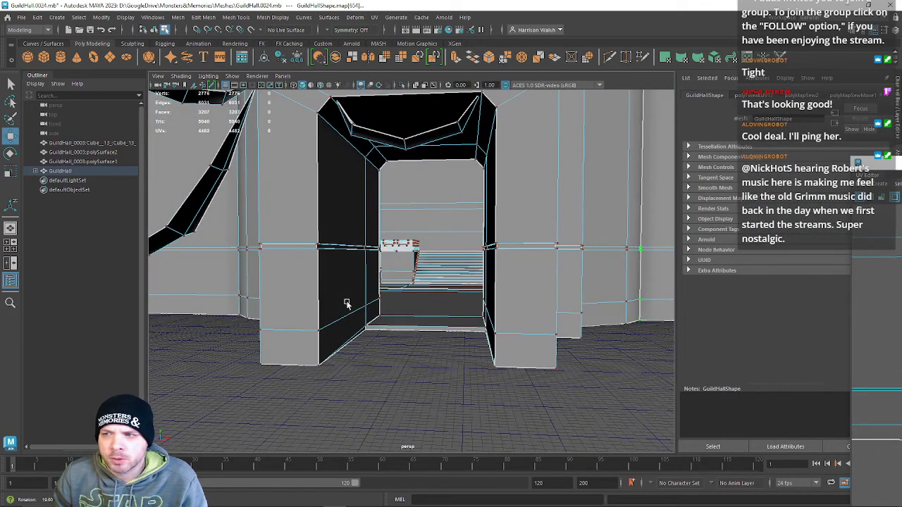
{"action": "middle_click_drag", "start_coordinate": [515, 314], "coordinate": [522, 356], "text": "alt"}
{"action": "right_click_drag", "start_coordinate": [481, 154], "coordinate": [484, 177]}
{"action": "left_click", "coordinate": [485, 169]}
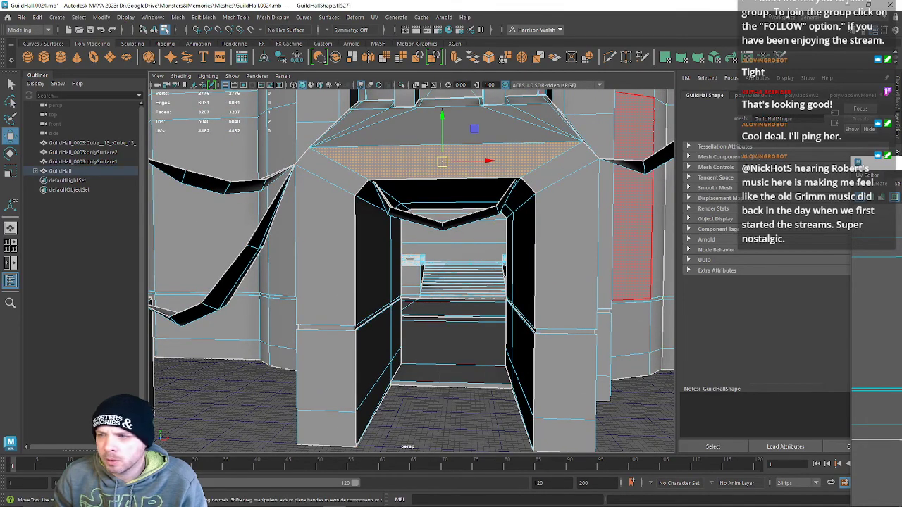
{"action": "left_click_drag", "start_coordinate": [486, 299], "coordinate": [507, 299], "text": "alt"}
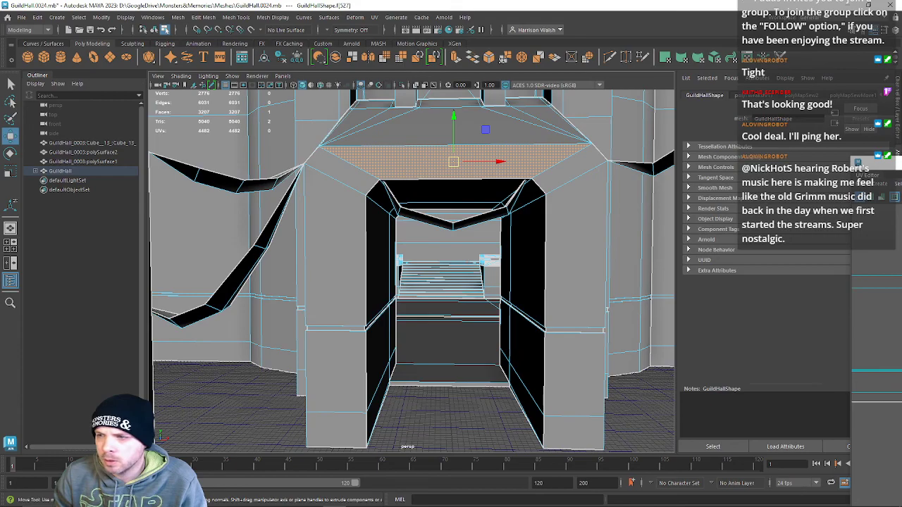
{"action": "key", "text": "F12"}
Select faces on the underside of the doorway arch and examine the entrance from outside.
{"action": "left_click_drag", "start_coordinate": [499, 263], "coordinate": [525, 247], "text": "alt"}
{"action": "right_click_drag", "start_coordinate": [471, 218], "coordinate": [474, 241]}
{"action": "left_click", "coordinate": [486, 228]}
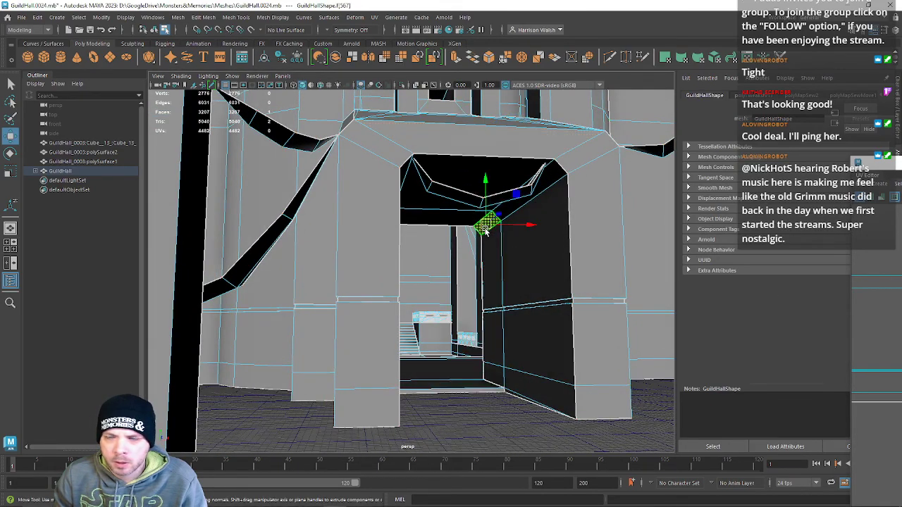
{"action": "scroll", "coordinate": [877, 338], "scroll_direction": "up", "scroll_amount": 4}
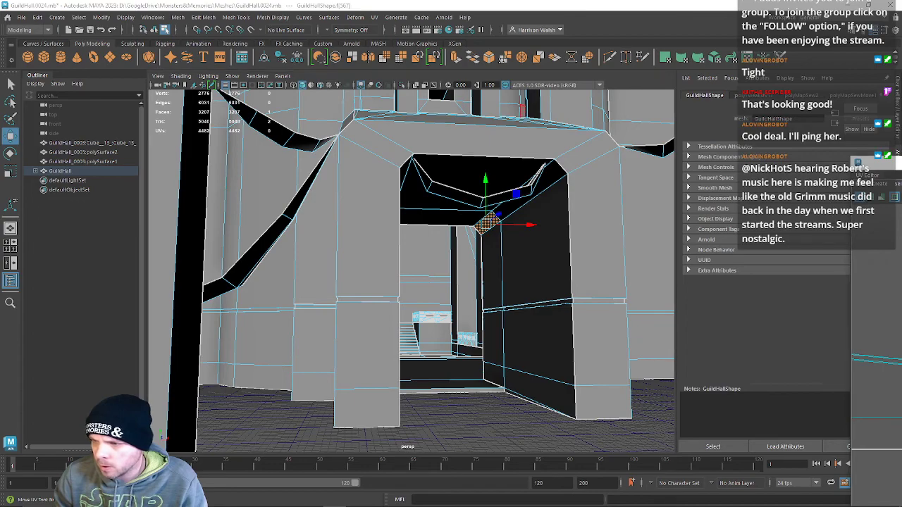
{"action": "left_click", "coordinate": [524, 197]}
{"action": "left_click", "coordinate": [406, 182], "text": "shift"}
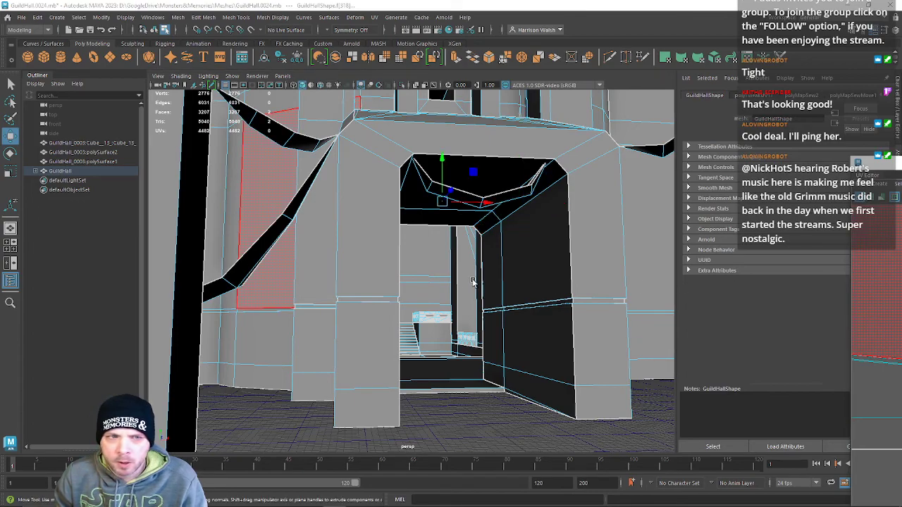
{"action": "key", "text": "f"}
{"action": "left_click_drag", "start_coordinate": [431, 314], "coordinate": [388, 334], "text": "alt"}
{"action": "scroll", "coordinate": [388, 334], "scroll_direction": "down", "scroll_amount": 8}
{"action": "middle_click_drag", "start_coordinate": [388, 334], "coordinate": [473, 300], "text": "alt"}
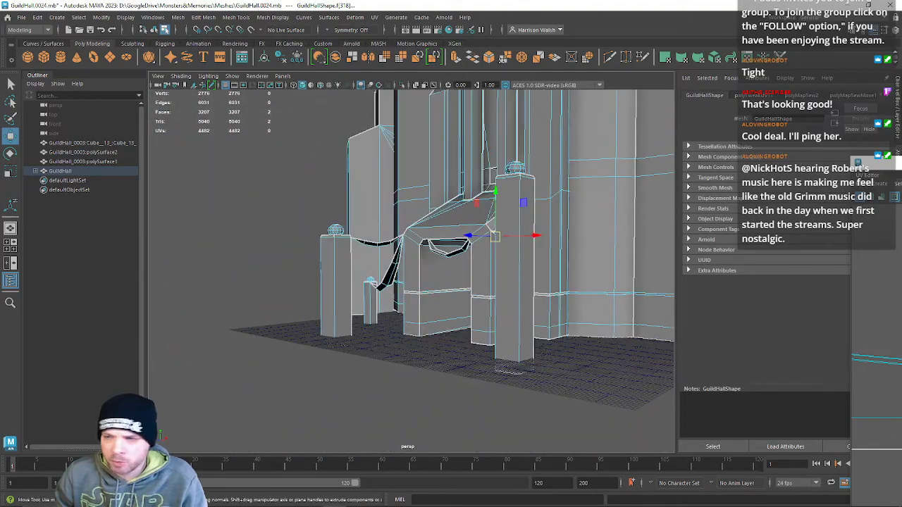
Bring back the UV Editor and look through the layout for the doorway's UV shells.
{"action": "left_click_drag", "start_coordinate": [901, 162], "coordinate": [395, 76]}
{"action": "middle_click_drag", "start_coordinate": [349, 341], "coordinate": [532, 342], "text": "alt"}
{"action": "scroll", "coordinate": [464, 353], "scroll_direction": "down", "scroll_amount": 14}
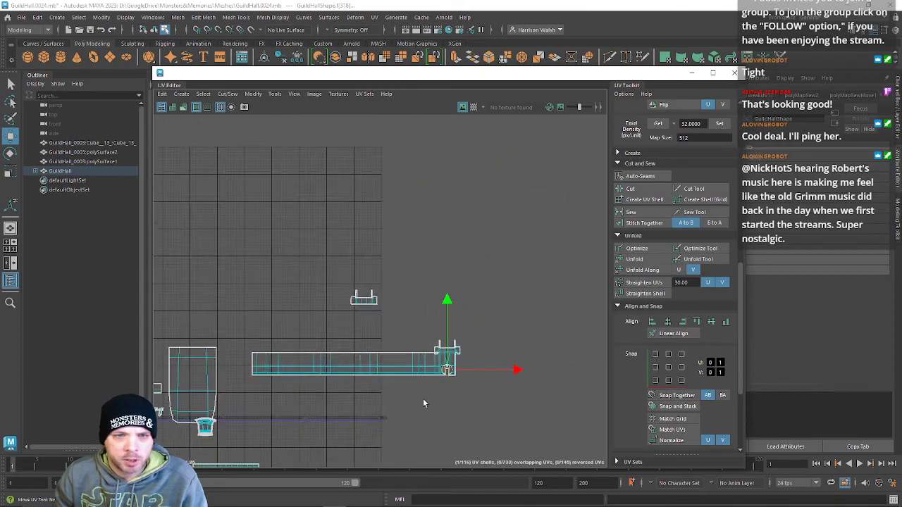
{"action": "middle_click_drag", "start_coordinate": [398, 409], "coordinate": [607, 265], "text": "alt"}
{"action": "scroll", "coordinate": [257, 326], "scroll_direction": "up", "scroll_amount": 10}
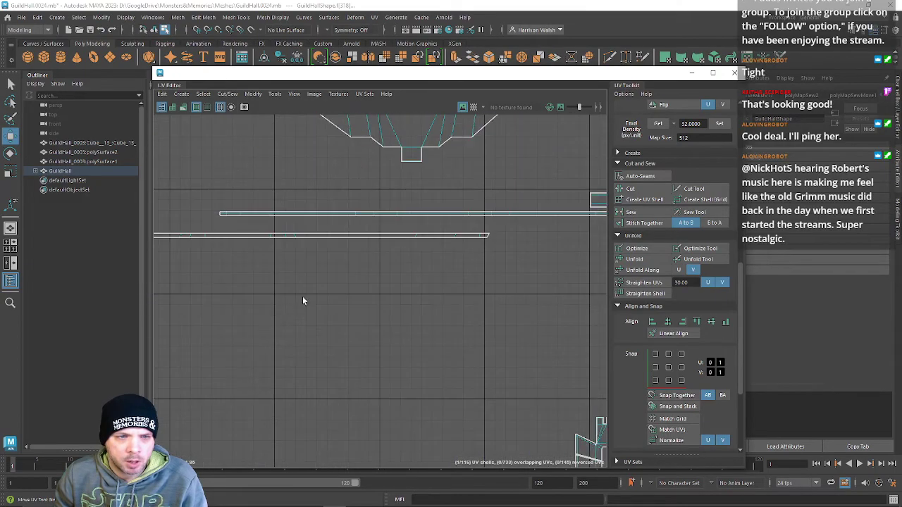
{"action": "middle_click_drag", "start_coordinate": [477, 221], "coordinate": [443, 498], "text": "alt"}
{"action": "middle_click_drag", "start_coordinate": [482, 292], "coordinate": [199, 263], "text": "alt"}
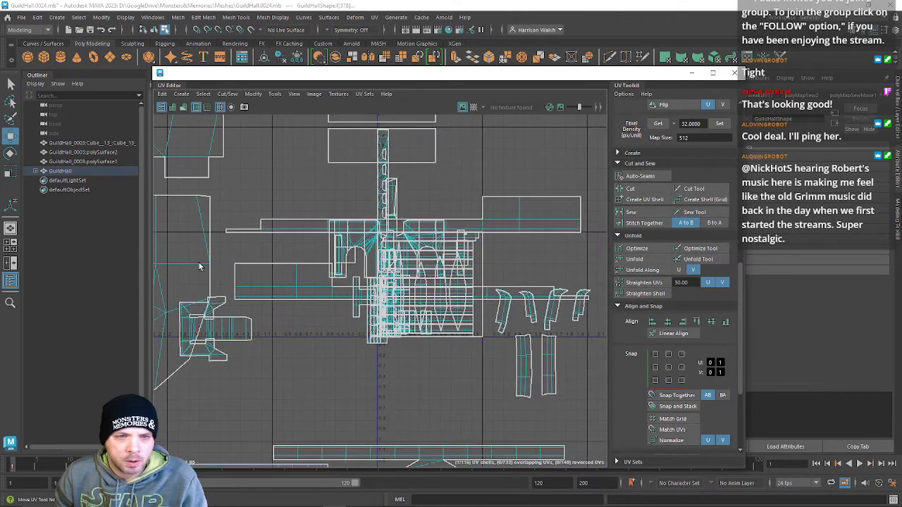
{"action": "scroll", "coordinate": [372, 274], "scroll_direction": "up", "scroll_amount": 3}
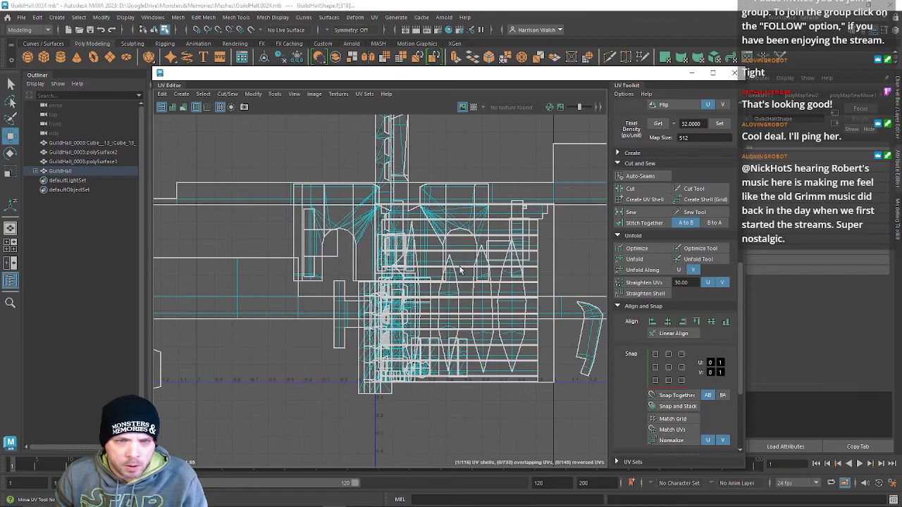
{"action": "scroll", "coordinate": [472, 271], "scroll_direction": "up", "scroll_amount": 1}
{"action": "scroll", "coordinate": [356, 256], "scroll_direction": "down", "scroll_amount": 2}
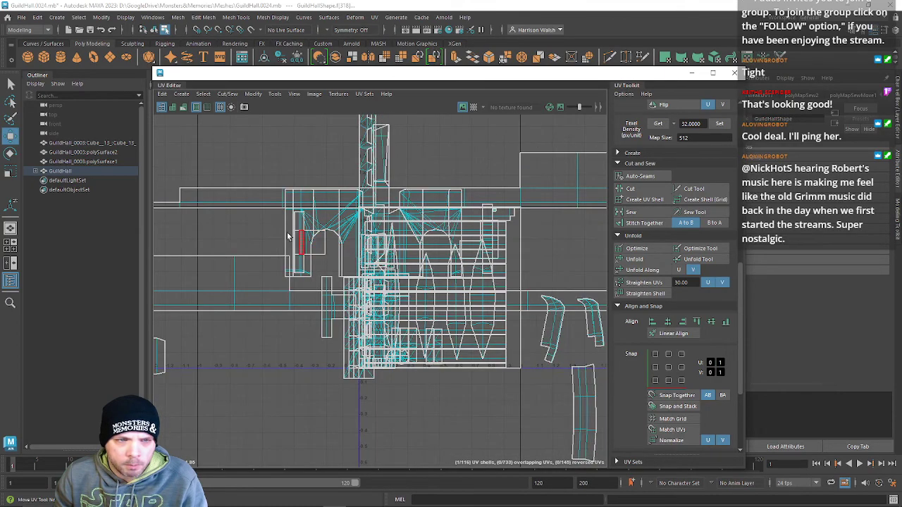
{"action": "middle_click_drag", "start_coordinate": [248, 231], "coordinate": [551, 148], "text": "alt"}
{"action": "middle_click_drag", "start_coordinate": [401, 333], "coordinate": [529, 146], "text": "alt"}
Switch to edge selection and select edges on the thin strips and neighbouring shells to examine those pieces.
{"action": "right_click_drag", "start_coordinate": [269, 289], "coordinate": [272, 262]}
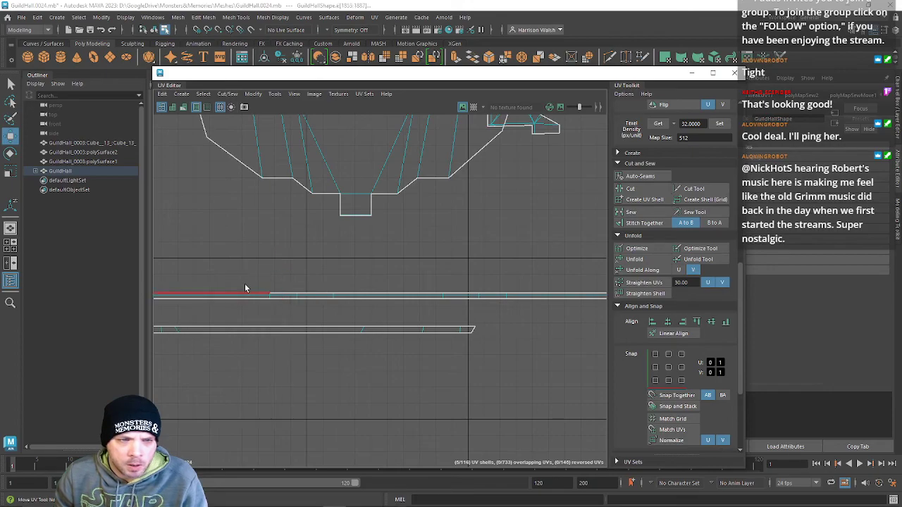
{"action": "left_click_drag", "start_coordinate": [395, 329], "coordinate": [395, 329]}
{"action": "scroll", "coordinate": [393, 281], "scroll_direction": "down", "scroll_amount": 5}
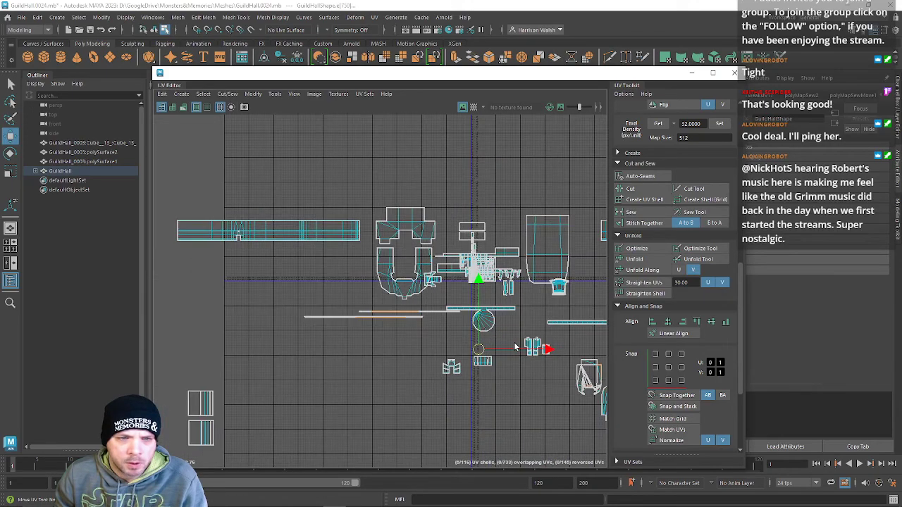
{"action": "middle_click_drag", "start_coordinate": [366, 263], "coordinate": [329, 263], "text": "alt"}
{"action": "left_click_drag", "start_coordinate": [394, 306], "coordinate": [352, 279]}
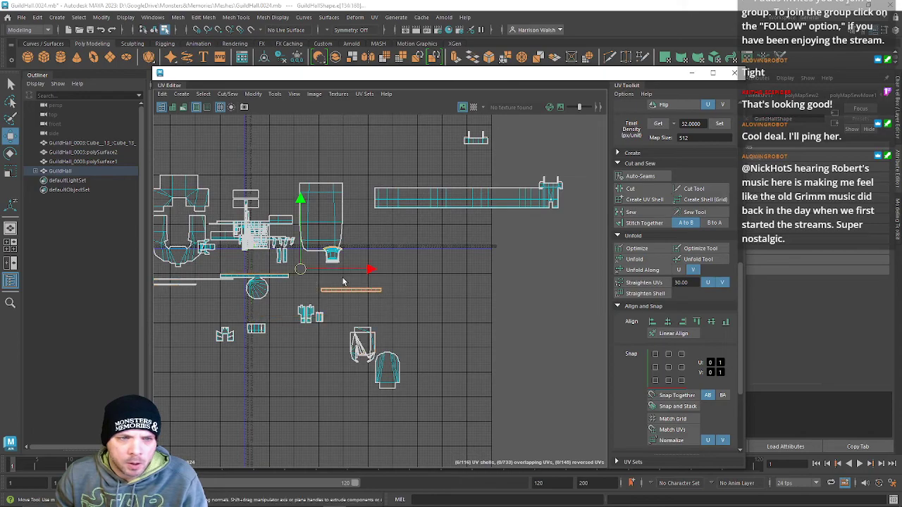
{"action": "middle_click_drag", "start_coordinate": [341, 253], "coordinate": [396, 252], "text": "alt"}
{"action": "scroll", "coordinate": [366, 259], "scroll_direction": "up", "scroll_amount": 10}
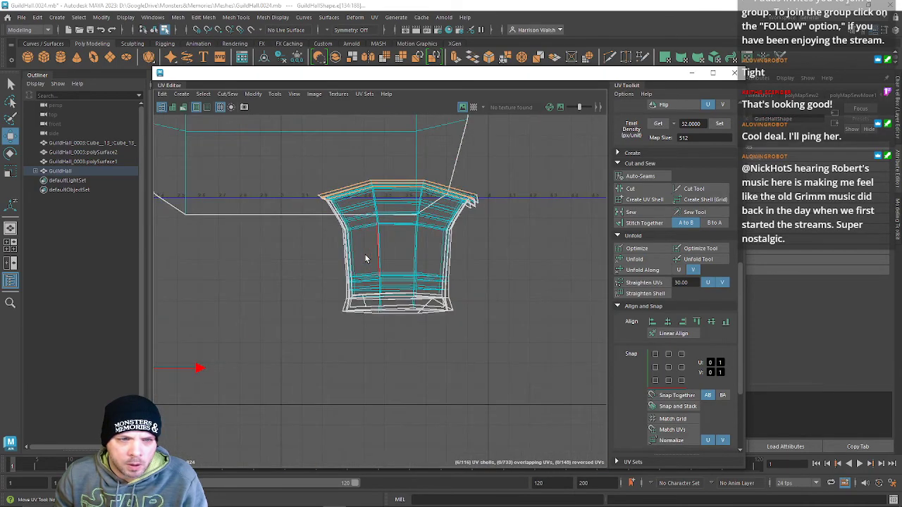
{"action": "scroll", "coordinate": [365, 259], "scroll_direction": "down", "scroll_amount": 9}
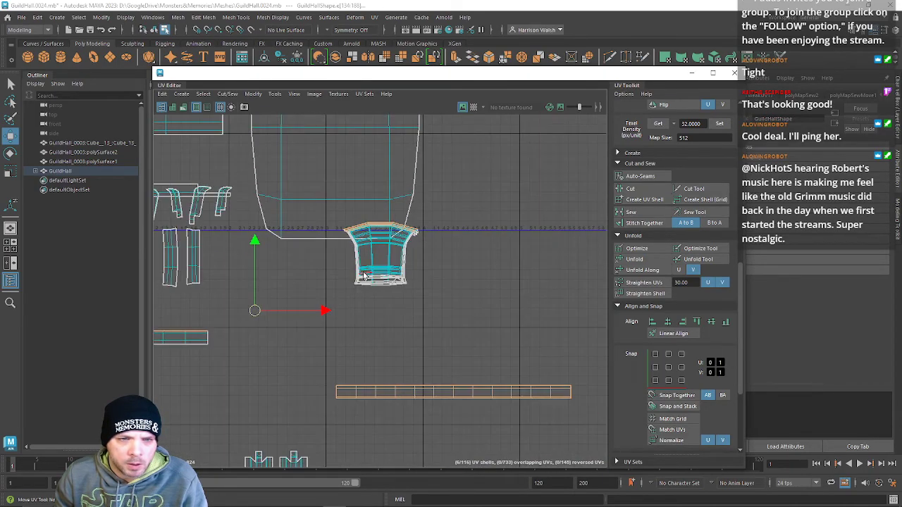
Check the thin strip UV shells on the grid and move the UV Editor clear of the 3D viewport.
{"action": "middle_click_drag", "start_coordinate": [345, 337], "coordinate": [667, 186], "text": "alt"}
{"action": "middle_click_drag", "start_coordinate": [271, 161], "coordinate": [275, 292], "text": "alt"}
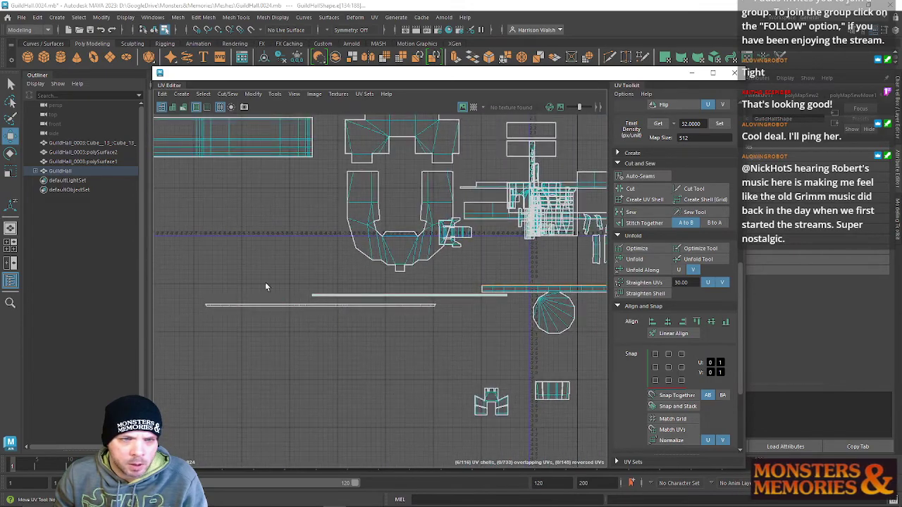
{"action": "left_click_drag", "start_coordinate": [192, 265], "coordinate": [397, 315]}
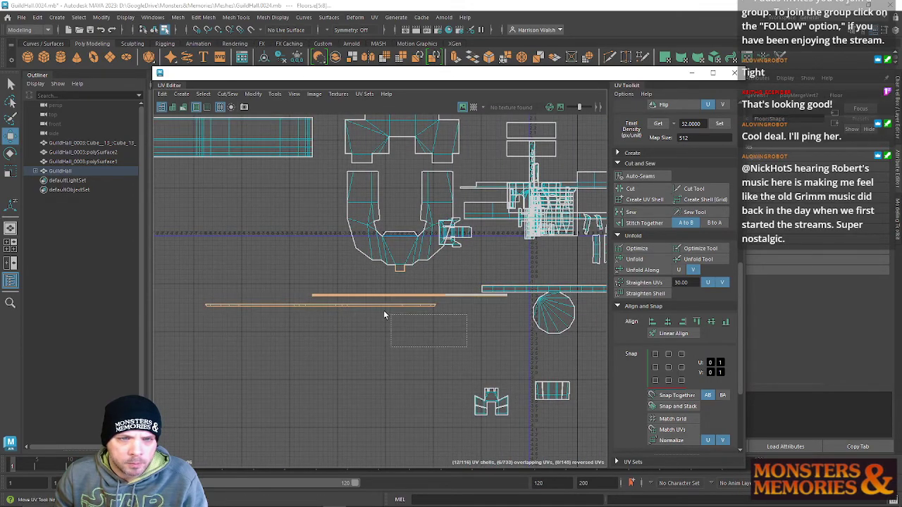
{"action": "left_click_drag", "start_coordinate": [278, 286], "coordinate": [277, 286]}
{"action": "middle_click_drag", "start_coordinate": [501, 230], "coordinate": [110, 389], "text": "alt"}
{"action": "left_click_drag", "start_coordinate": [629, 108], "coordinate": [901, 103]}
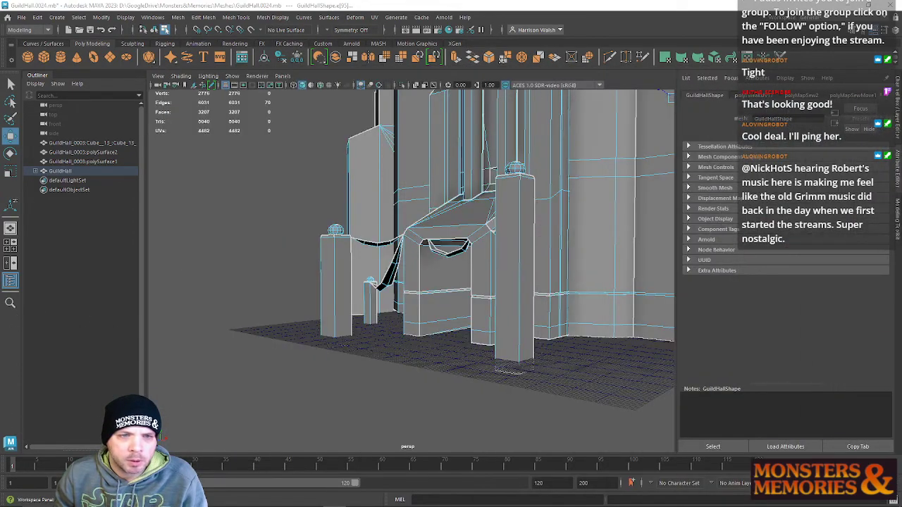
Return the guild hall model to object mode and select the whole GuildHall mesh.
{"action": "right_click_drag", "start_coordinate": [456, 169], "coordinate": [487, 157]}
{"action": "left_click", "coordinate": [291, 218]}
{"action": "left_click_drag", "start_coordinate": [291, 222], "coordinate": [382, 295], "text": "alt"}
{"action": "left_click", "coordinate": [382, 292]}
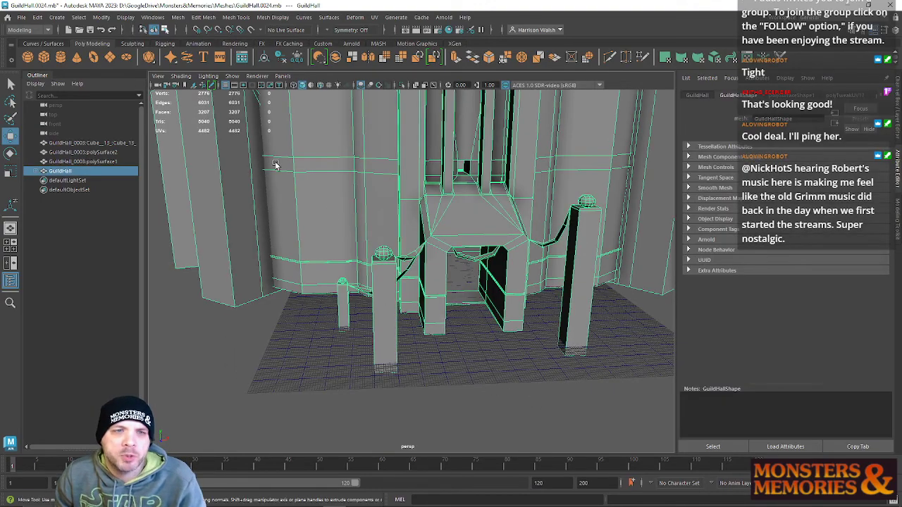
Save the scene as an incremented version and export the selected GuildHall mesh as NH_GuildHall_02.fbx.
{"action": "left_click", "coordinate": [21, 17]}
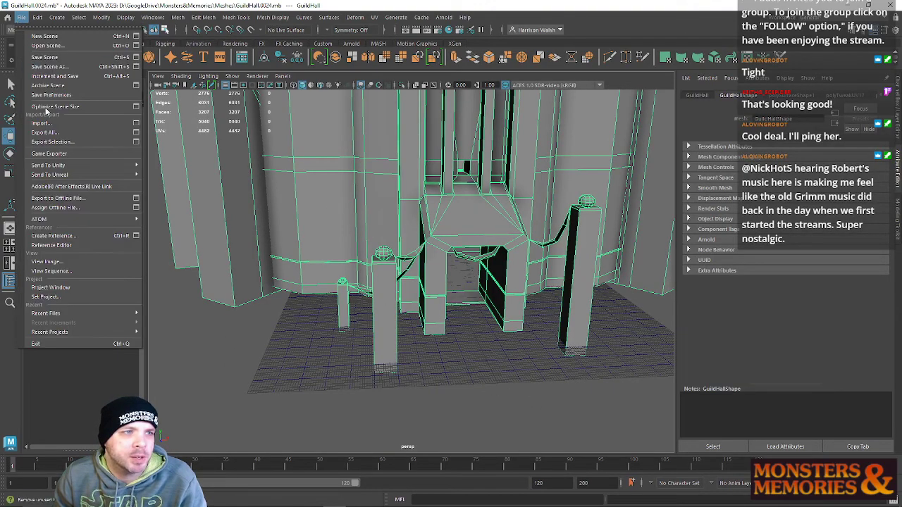
{"action": "left_click", "coordinate": [63, 75]}
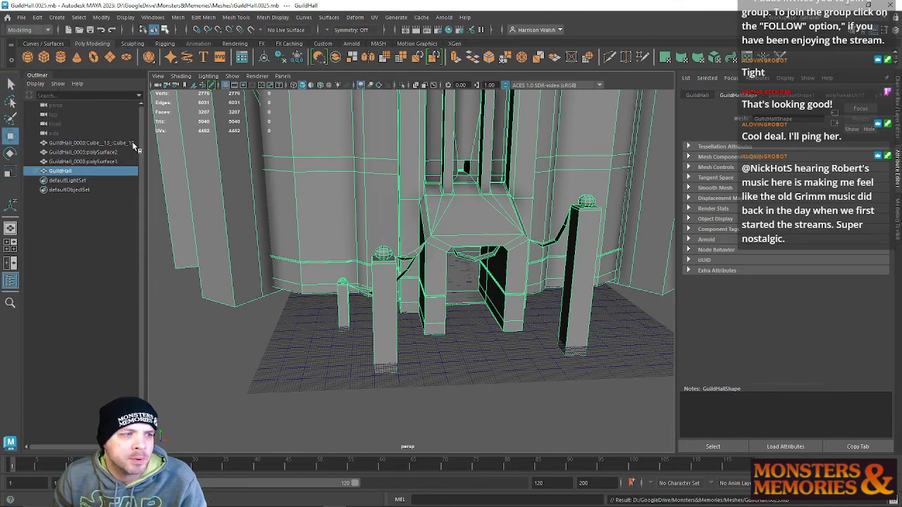
{"action": "left_click", "coordinate": [22, 18]}
{"action": "left_click", "coordinate": [45, 143]}
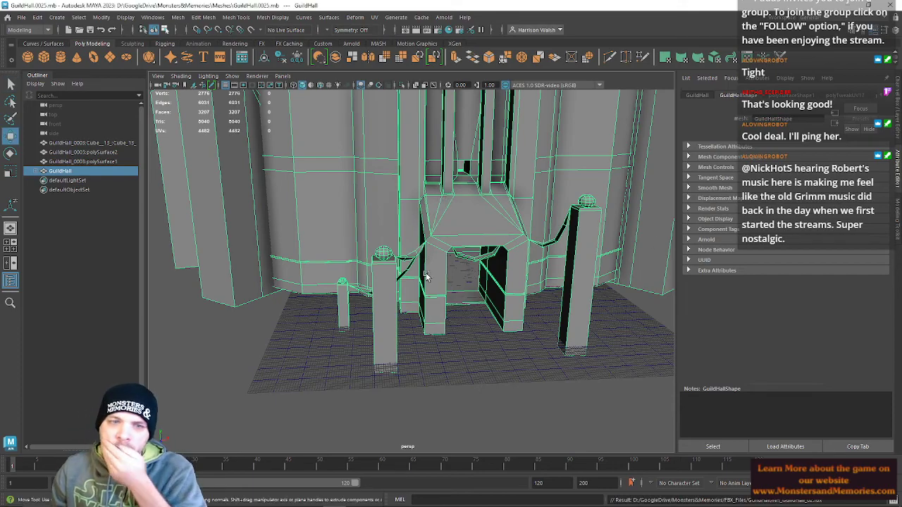
{"action": "left_click_drag", "start_coordinate": [454, 227], "coordinate": [385, 223], "text": "alt"}
{"action": "right_click_drag", "start_coordinate": [385, 224], "coordinate": [422, 298], "text": "alt"}
{"action": "middle_click_drag", "start_coordinate": [423, 299], "coordinate": [476, 367], "text": "alt"}
{"action": "right_click_drag", "start_coordinate": [475, 367], "coordinate": [310, 201], "text": "alt"}
{"action": "left_click_drag", "start_coordinate": [310, 202], "coordinate": [610, 160], "text": "alt"}
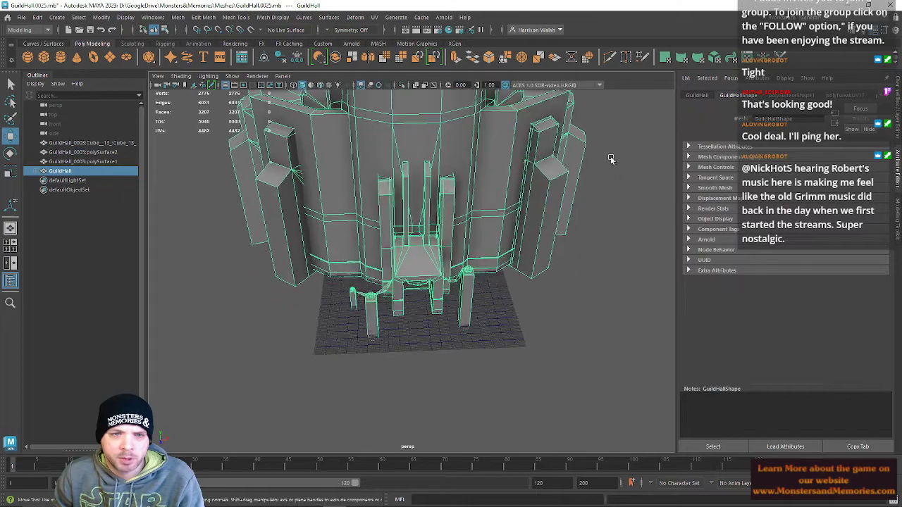
Minimize Maya, start Unity Hub from the desktop and open the client project.
{"action": "left_click", "coordinate": [840, 5]}
{"action": "double_click", "coordinate": [874, 342]}
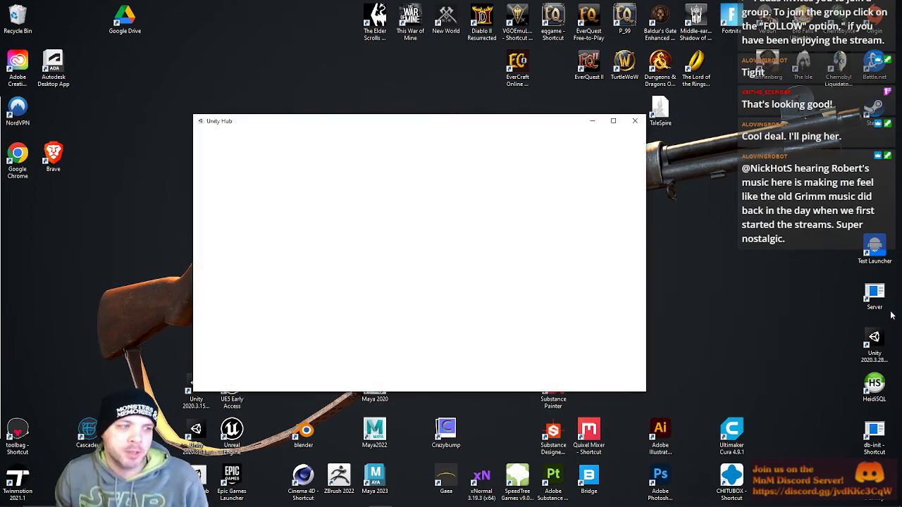
{"action": "left_click", "coordinate": [362, 260]}
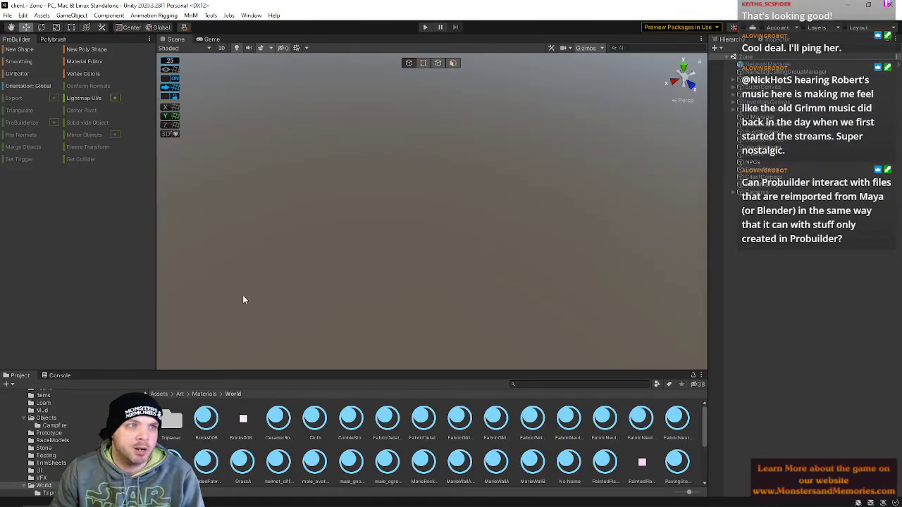
Open the recently used NightHarbor scene.
{"action": "left_click", "coordinate": [7, 15]}
{"action": "mouse_move", "coordinate": [28, 48]}
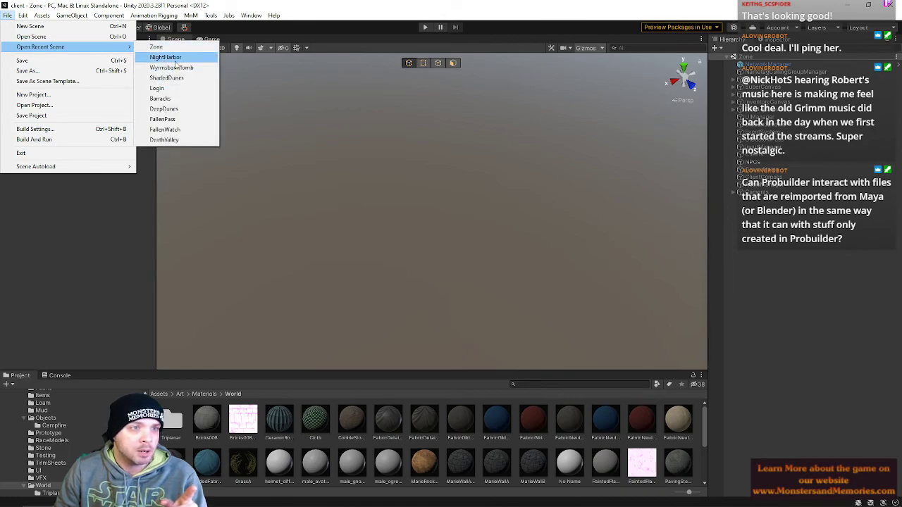
{"action": "left_click", "coordinate": [174, 61]}
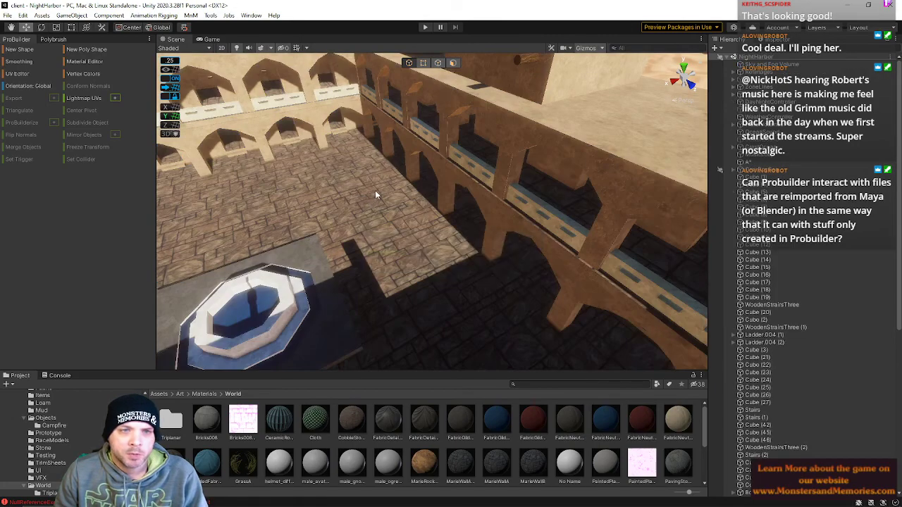
Examine the existing guild hall building and its surroundings in the NightHarbor scene.
{"action": "right_click_drag", "start_coordinate": [376, 195], "coordinate": [420, 120]}
{"action": "key", "text": "w"}
{"action": "left_click", "coordinate": [315, 154]}
{"action": "right_click_drag", "start_coordinate": [457, 166], "coordinate": [503, 132]}
{"action": "key", "text": "s"}
{"action": "left_click", "coordinate": [503, 133]}
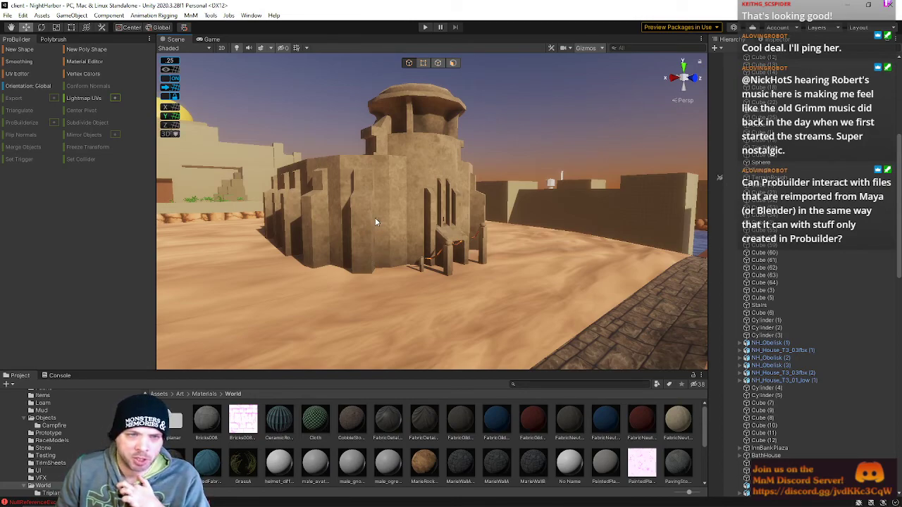
Show Polybrush's color painting settings and look over the terrain beside the guild hall.
{"action": "left_click", "coordinate": [55, 40]}
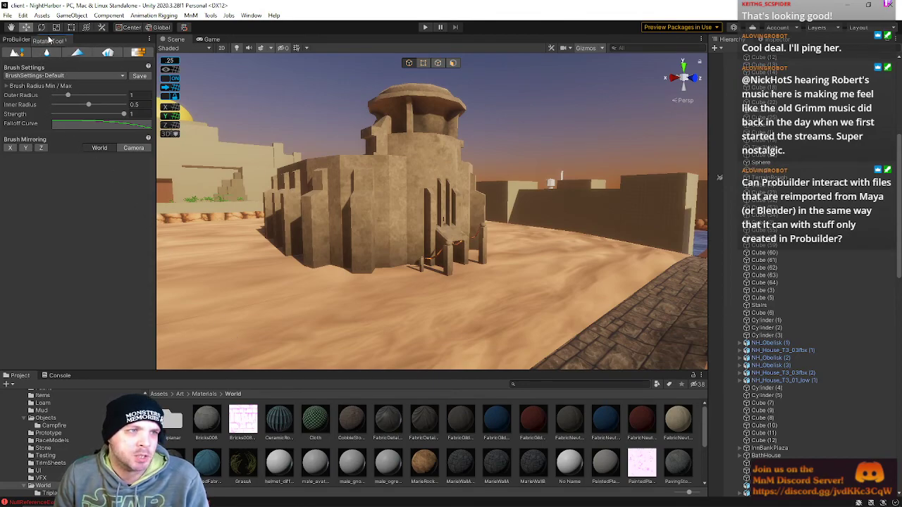
{"action": "left_click", "coordinate": [77, 55]}
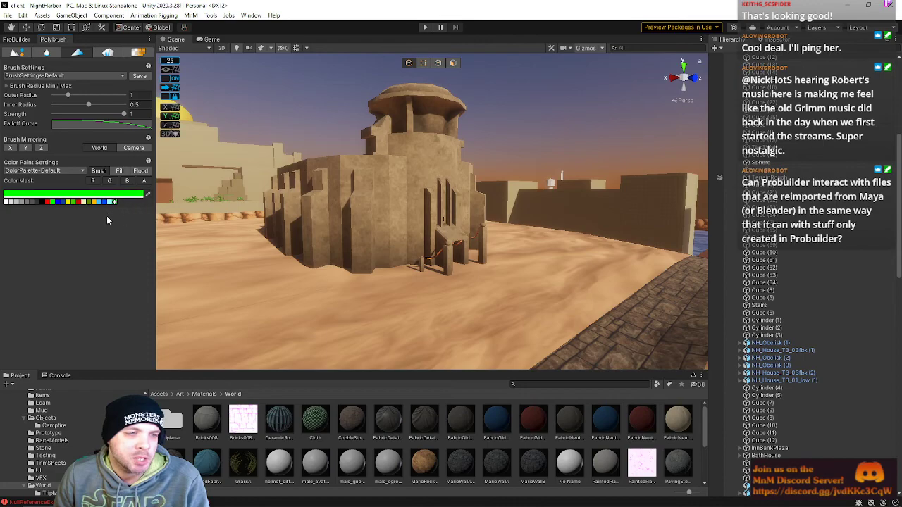
{"action": "right_click_drag", "start_coordinate": [506, 276], "coordinate": [460, 291]}
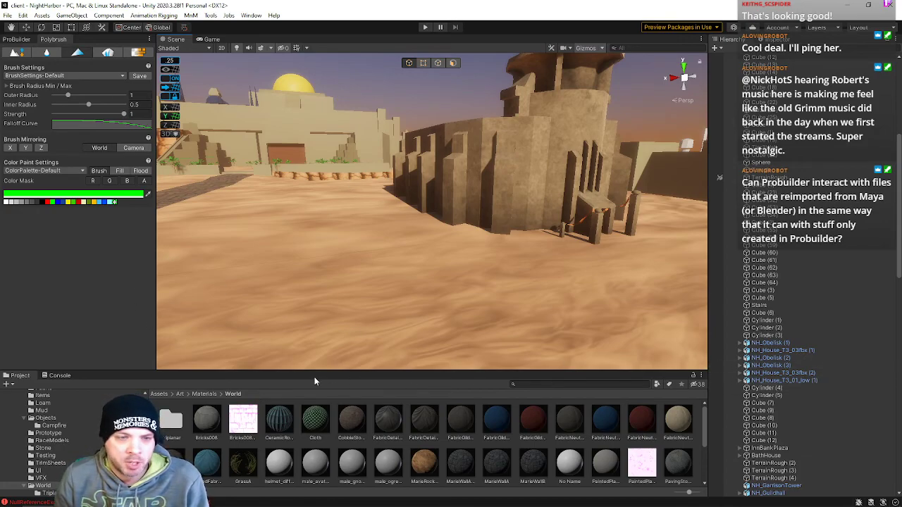
Enlarge the Project area and look through the art material and model folders.
{"action": "left_click_drag", "start_coordinate": [308, 371], "coordinate": [309, 304]}
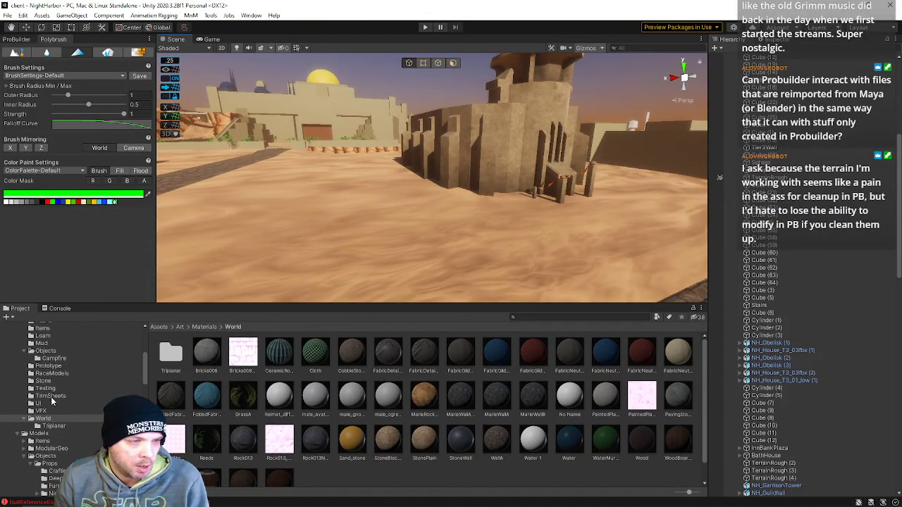
{"action": "scroll", "coordinate": [62, 409], "scroll_direction": "up", "scroll_amount": 3}
{"action": "scroll", "coordinate": [60, 416], "scroll_direction": "down", "scroll_amount": 3}
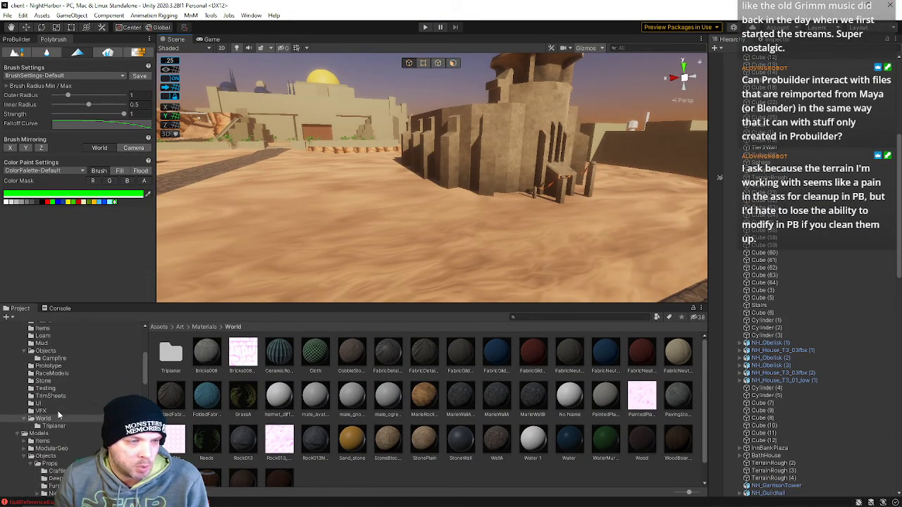
{"action": "scroll", "coordinate": [56, 408], "scroll_direction": "up", "scroll_amount": 3}
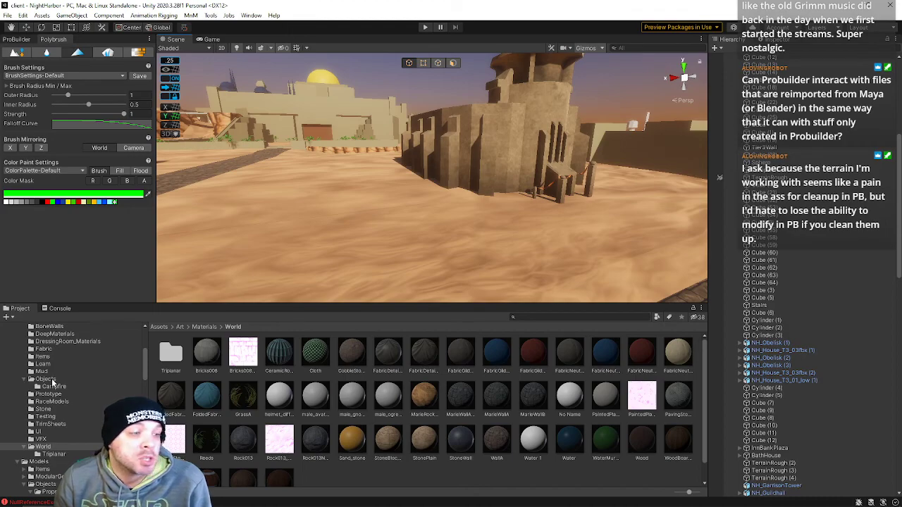
{"action": "scroll", "coordinate": [52, 383], "scroll_direction": "down", "scroll_amount": 2}
{"action": "scroll", "coordinate": [53, 383], "scroll_direction": "up", "scroll_amount": 4}
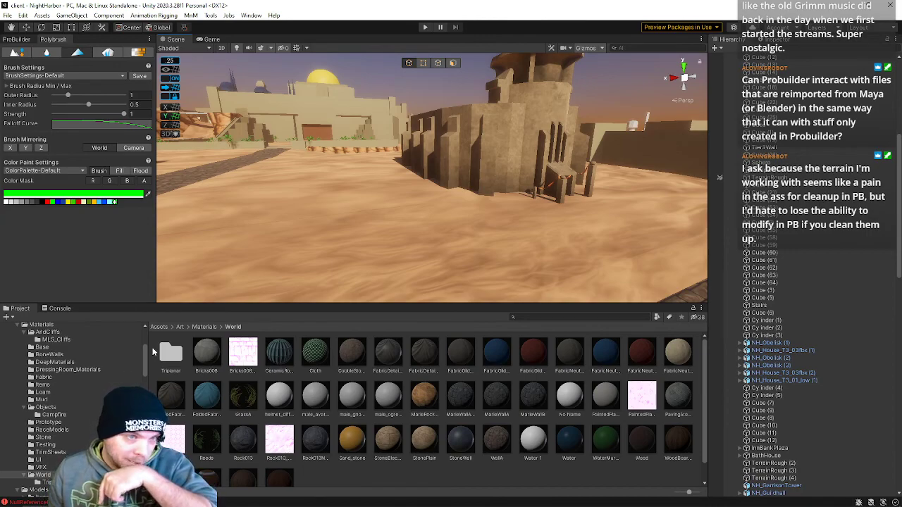
Switch from Polybrush back to the ProBuilder tools and activate the Move tool.
{"action": "right_click_drag", "start_coordinate": [314, 229], "coordinate": [180, 259]}
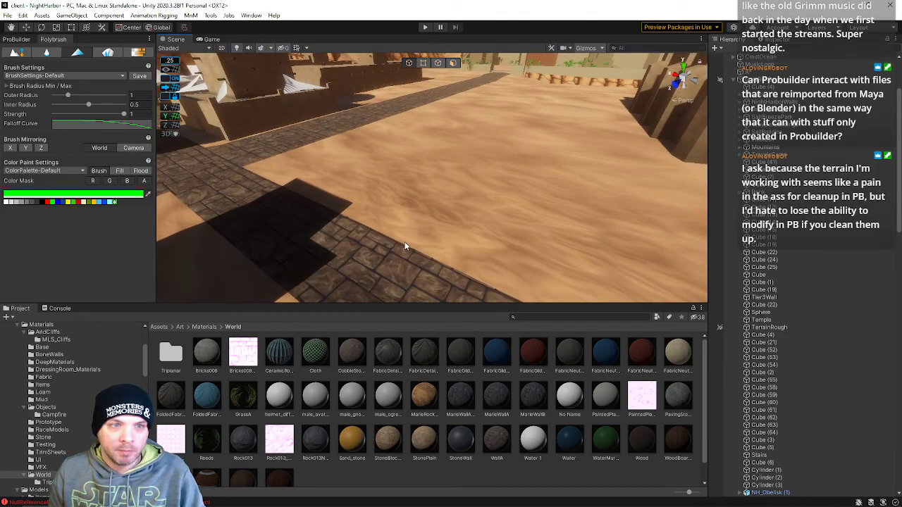
{"action": "right_click_drag", "start_coordinate": [441, 210], "coordinate": [111, 182]}
{"action": "right_click_drag", "start_coordinate": [475, 254], "coordinate": [188, 234]}
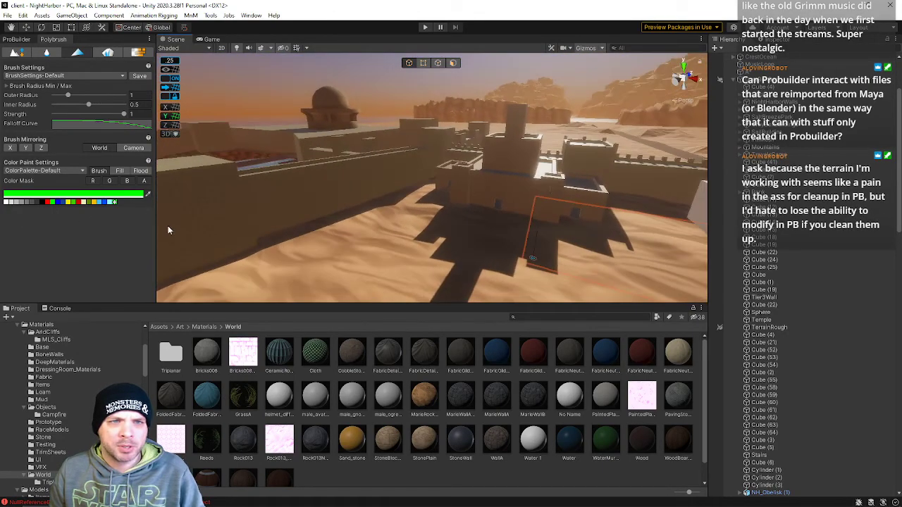
{"action": "left_click", "coordinate": [10, 40]}
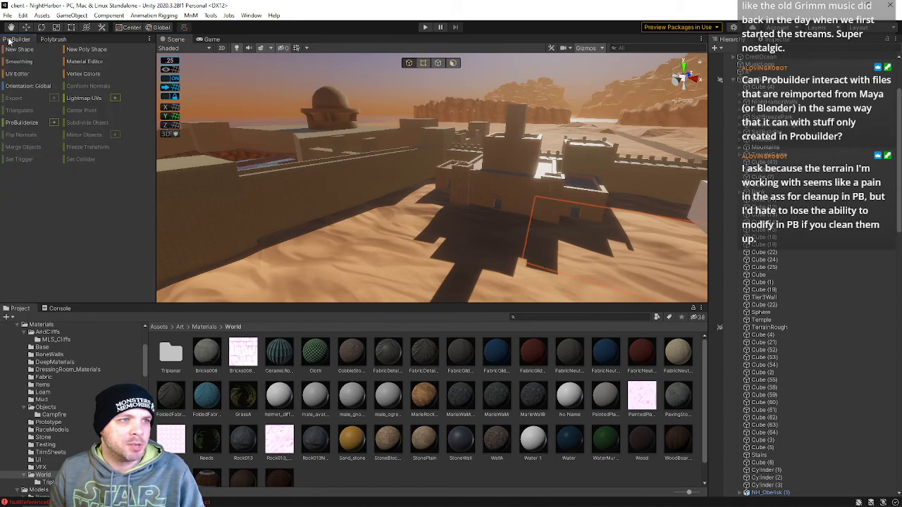
{"action": "right_click_drag", "start_coordinate": [337, 233], "coordinate": [517, 247]}
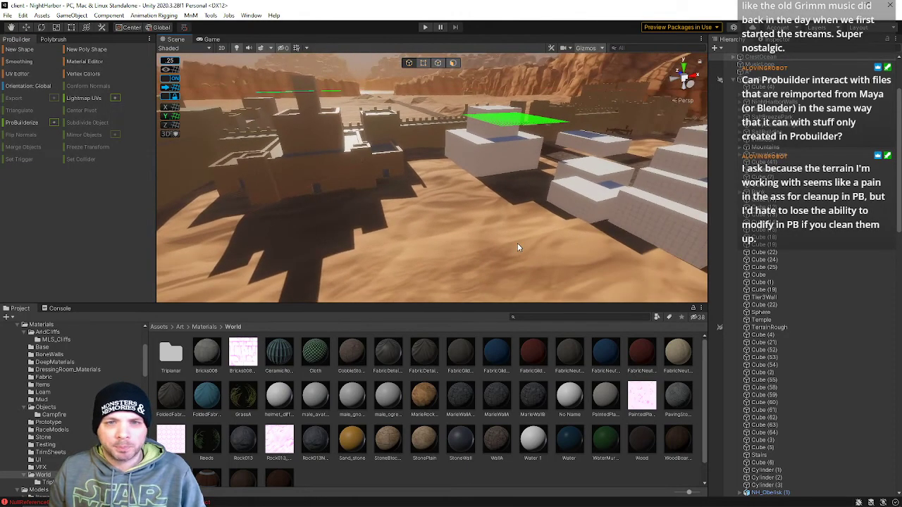
{"action": "left_click", "coordinate": [10, 28]}
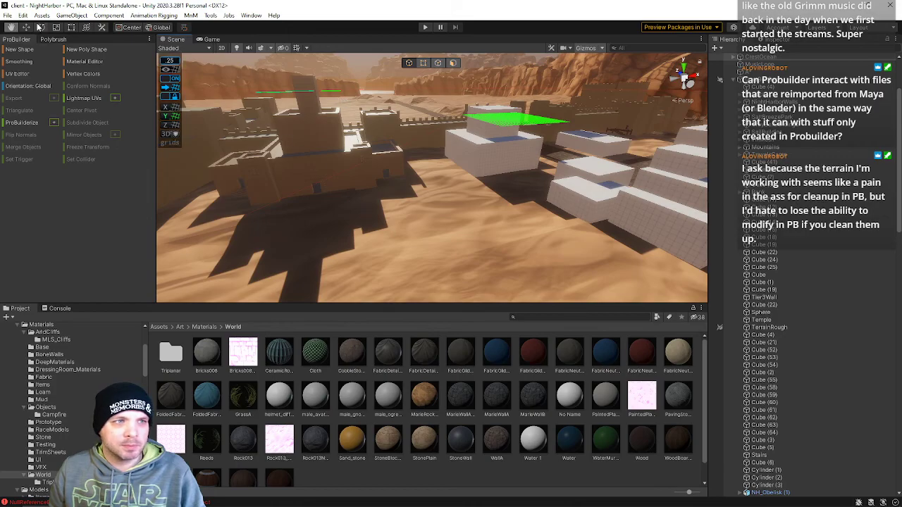
{"action": "left_click", "coordinate": [26, 27]}
Select the Temple building at the far end of the plaza to check its ProBuilder geometry.
{"action": "right_click_drag", "start_coordinate": [420, 148], "coordinate": [810, 144]}
{"action": "key", "text": "s"}
{"action": "key", "text": "s"}
{"action": "key", "text": "w"}
{"action": "left_click", "coordinate": [487, 154]}
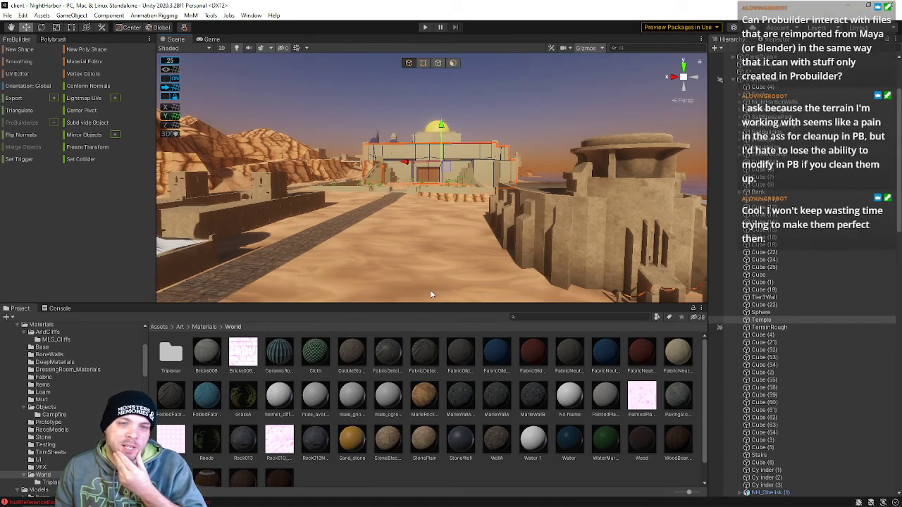
Select the TerrainRough object to inspect its mesh wireframe, and clear the selection.
{"action": "right_click_drag", "start_coordinate": [400, 270], "coordinate": [460, 302]}
{"action": "left_click", "coordinate": [726, 327]}
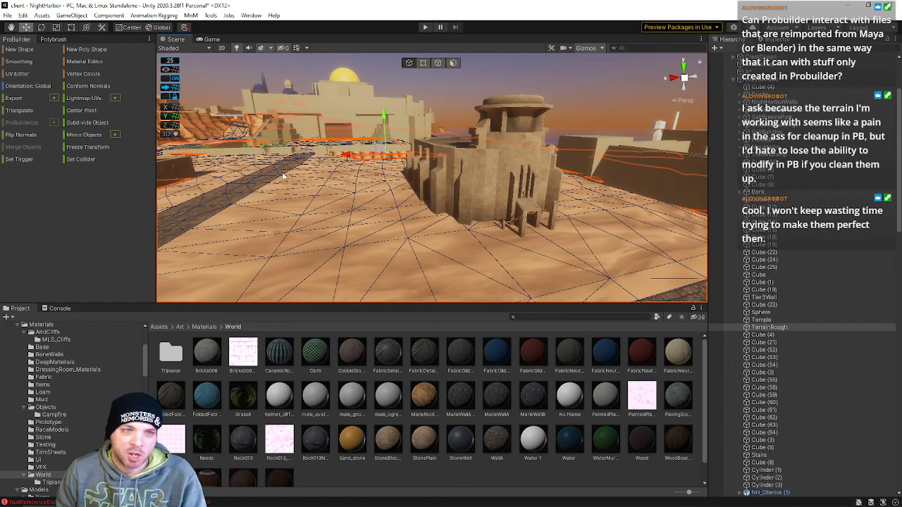
{"action": "right_click_drag", "start_coordinate": [418, 252], "coordinate": [411, 205]}
{"action": "left_click", "coordinate": [469, 170]}
{"action": "right_click_drag", "start_coordinate": [447, 163], "coordinate": [434, 194]}
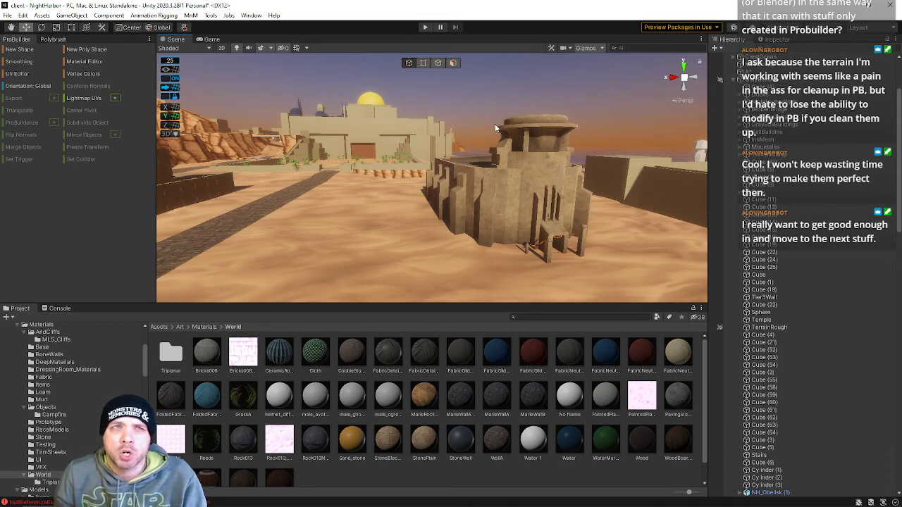
{"action": "right_click_drag", "start_coordinate": [505, 120], "coordinate": [482, 123]}
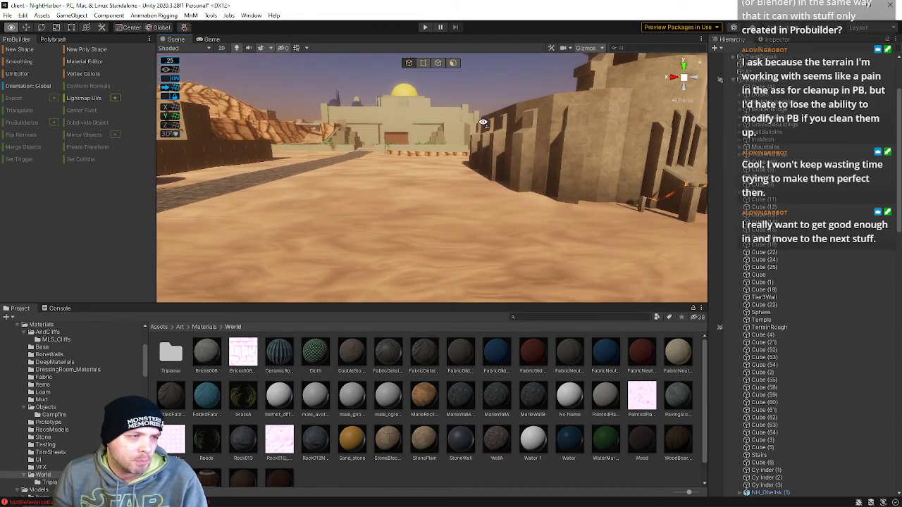
{"action": "right_click_drag", "start_coordinate": [482, 122], "coordinate": [505, 114]}
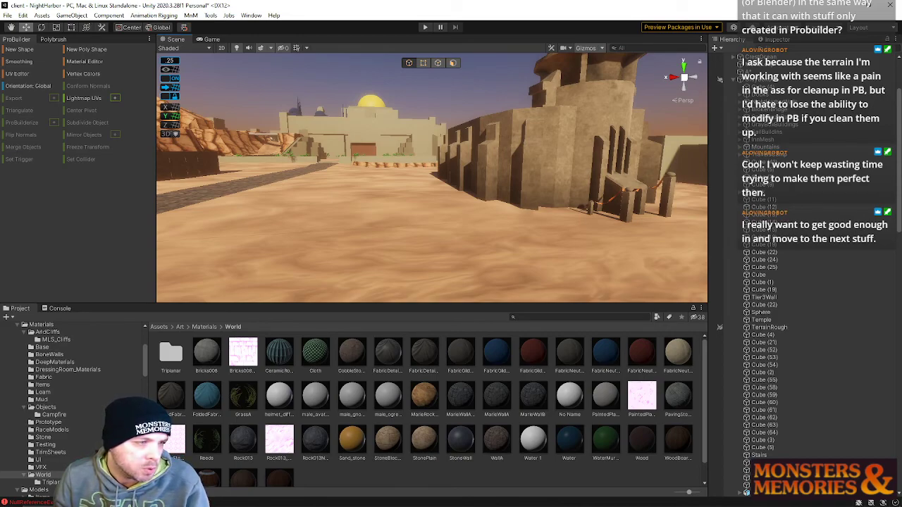
{"action": "right_click_drag", "start_coordinate": [303, 240], "coordinate": [257, 211]}
{"action": "right_click_drag", "start_coordinate": [763, 241], "coordinate": [307, 238]}
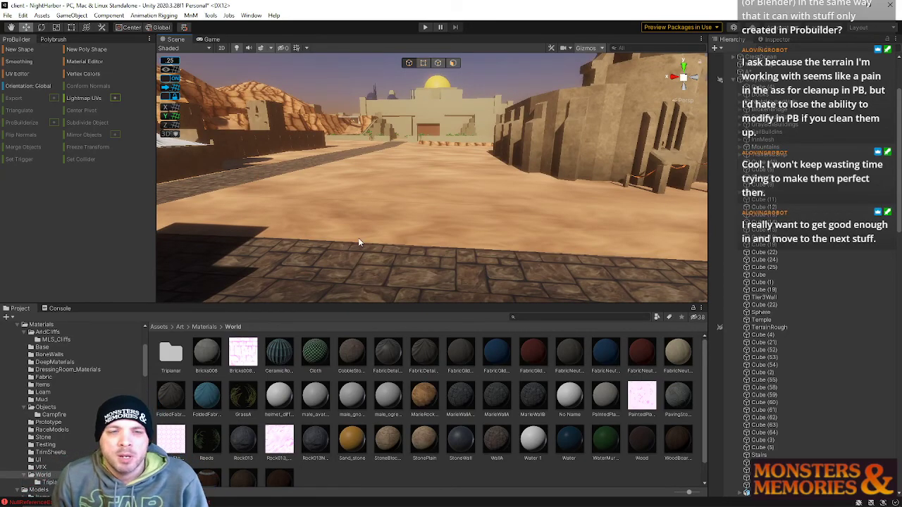
{"action": "right_click_drag", "start_coordinate": [420, 197], "coordinate": [111, 175]}
{"action": "right_click_drag", "start_coordinate": [451, 205], "coordinate": [15, 218]}
Import NH_GuildHall_02.fbx as a new asset into the NightHarborSpecific/NH_Buildings model folder.
{"action": "scroll", "coordinate": [41, 384], "scroll_direction": "down", "scroll_amount": 5}
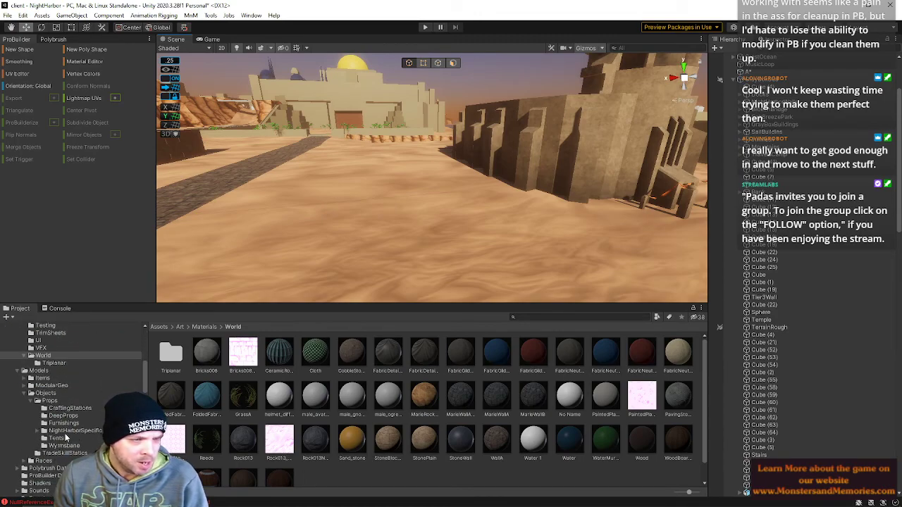
{"action": "left_click", "coordinate": [70, 431]}
{"action": "double_click", "coordinate": [165, 356]}
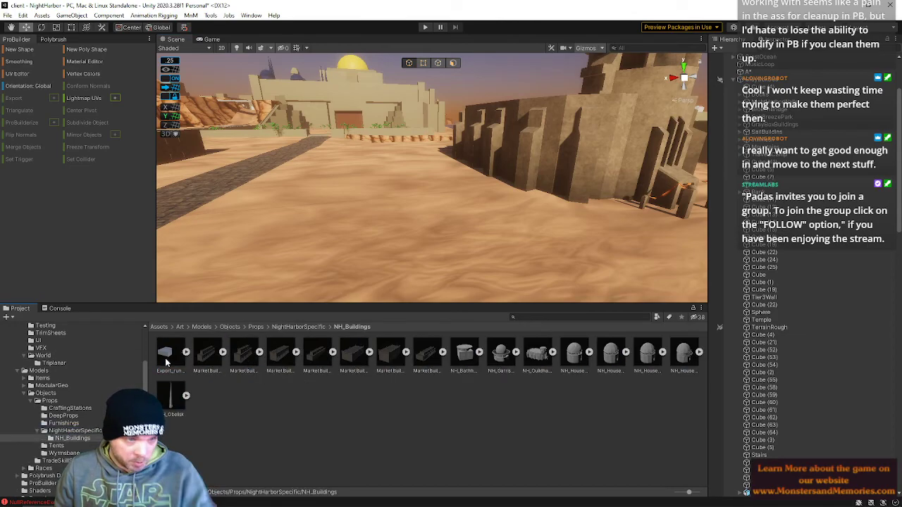
{"action": "right_click", "coordinate": [304, 419]}
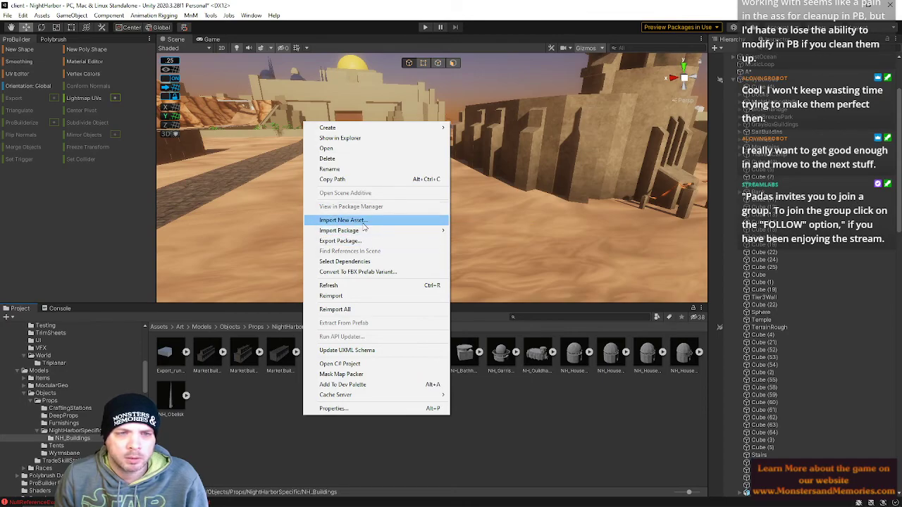
{"action": "left_click", "coordinate": [364, 221]}
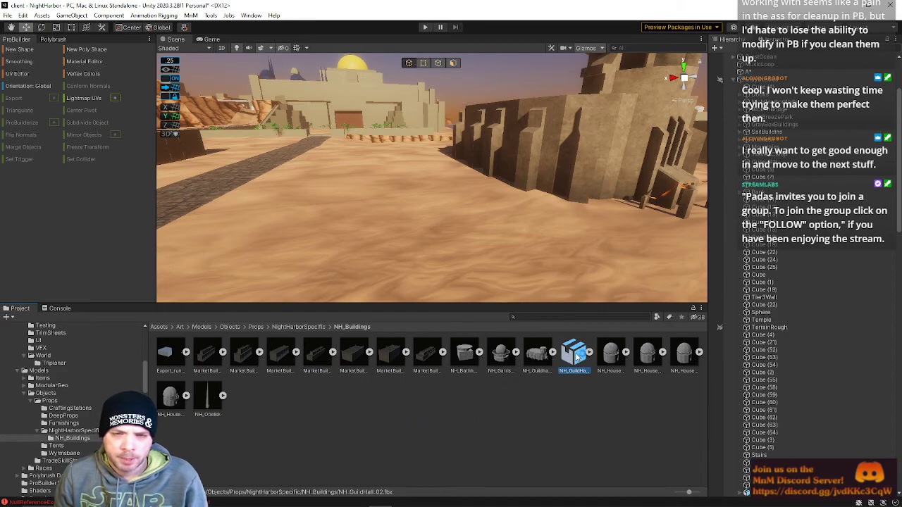
Place the NH_GuildHall_02 model in the plaza and enable Generate Colliders in its model import settings.
{"action": "left_click_drag", "start_coordinate": [577, 365], "coordinate": [383, 177]}
{"action": "left_click", "coordinate": [577, 353]}
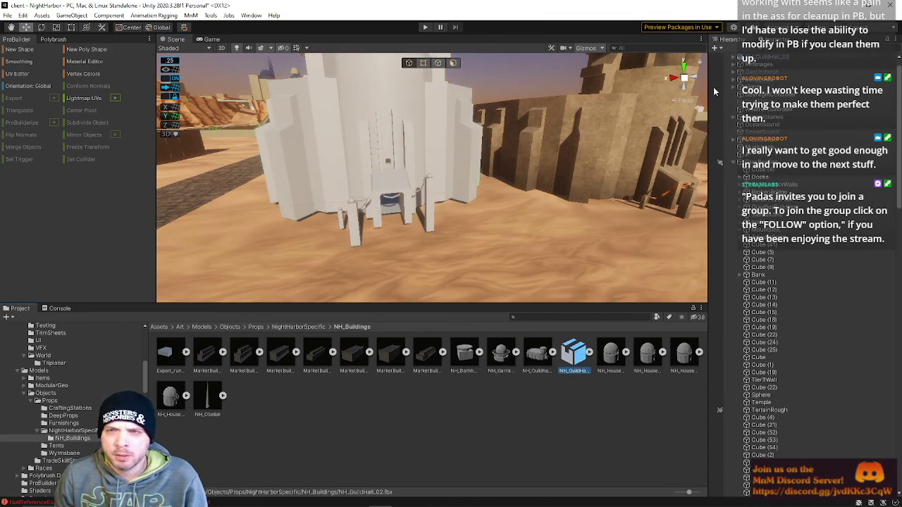
{"action": "left_click", "coordinate": [775, 37]}
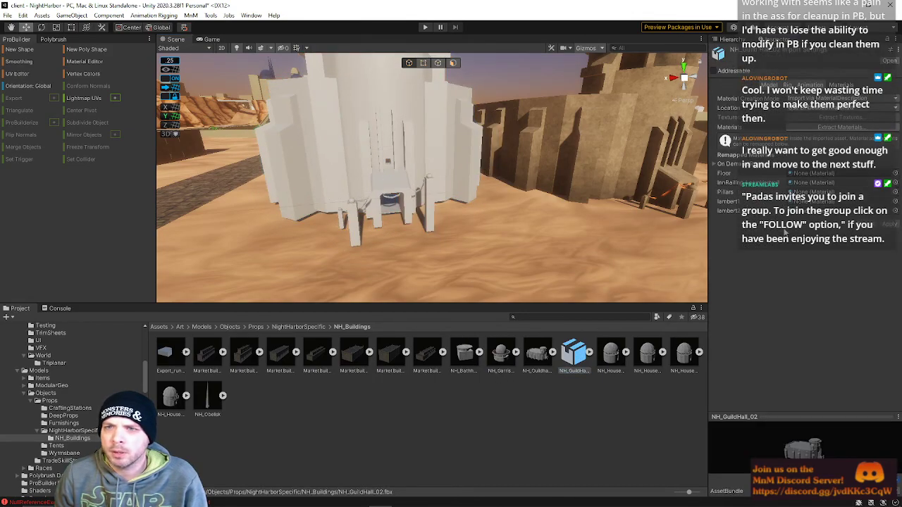
{"action": "left_click", "coordinate": [770, 84]}
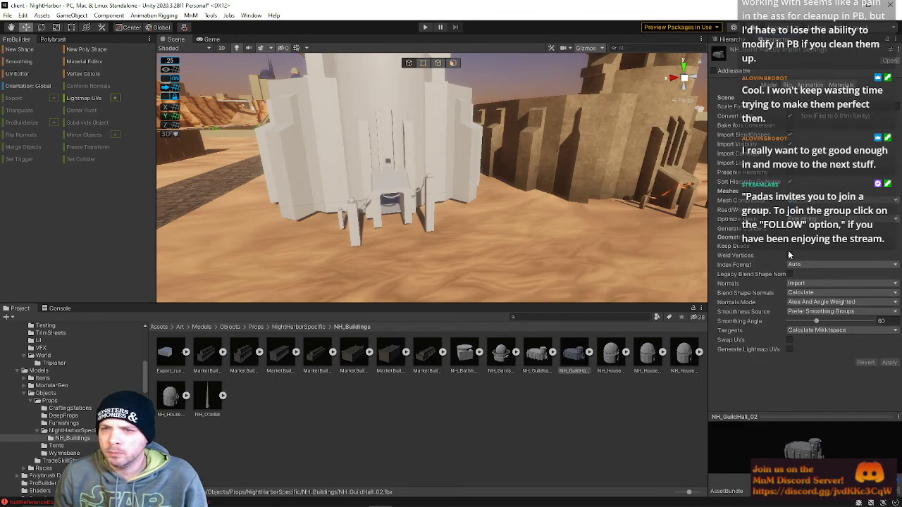
{"action": "left_click", "coordinate": [790, 229]}
{"action": "left_click", "coordinate": [891, 363]}
Inspect the placed guild hall's entrance and interior, selecting its main mesh and floor to check their components.
{"action": "right_click_drag", "start_coordinate": [449, 247], "coordinate": [396, 212]}
{"action": "key", "text": "w"}
{"action": "left_click", "coordinate": [465, 216]}
{"action": "key", "text": "s"}
{"action": "right_click_drag", "start_coordinate": [466, 215], "coordinate": [552, 220]}
{"action": "left_click", "coordinate": [454, 209]}
{"action": "key", "text": "s"}
{"action": "left_click", "coordinate": [663, 221]}
{"action": "left_click", "coordinate": [444, 132]}
{"action": "key", "text": "f"}
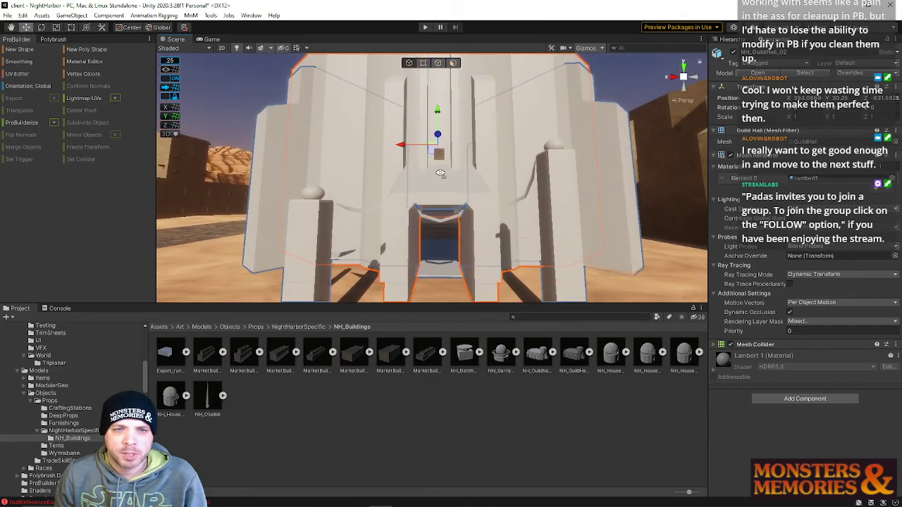
{"action": "scroll", "coordinate": [444, 194], "scroll_direction": "up", "scroll_amount": 6}
{"action": "scroll", "coordinate": [444, 194], "scroll_direction": "down", "scroll_amount": 3}
{"action": "left_click", "coordinate": [523, 207]}
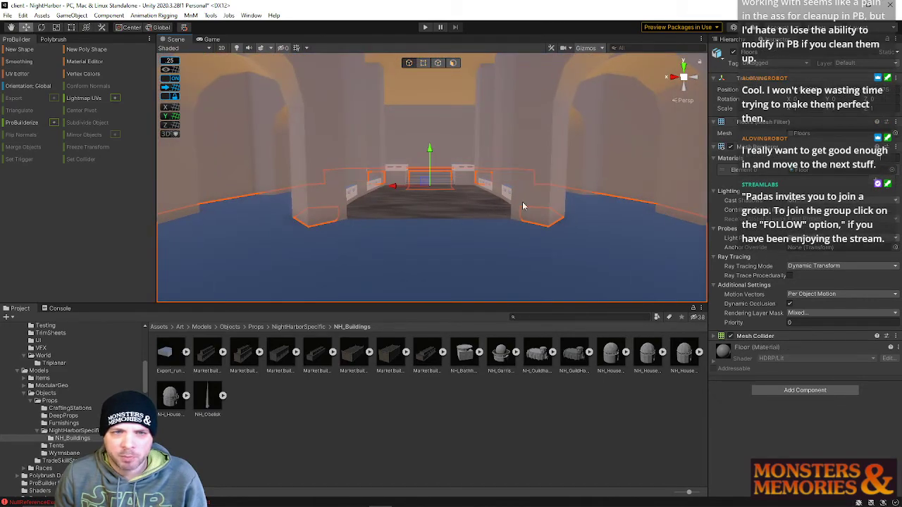
Lower the TerrainRough faces poking through the guild hall's interior so they sit beneath its floor.
{"action": "left_click", "coordinate": [730, 39]}
{"action": "right_click_drag", "start_coordinate": [643, 215], "coordinate": [705, 394]}
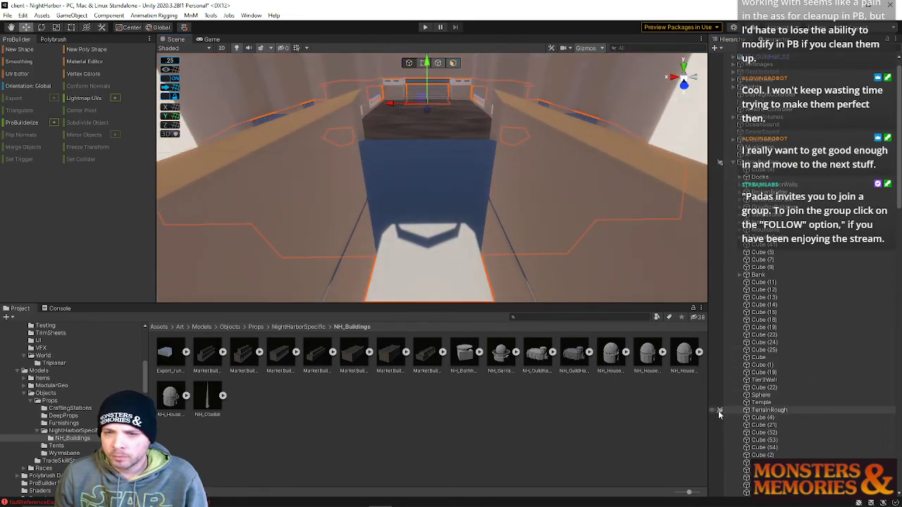
{"action": "right_click_drag", "start_coordinate": [435, 134], "coordinate": [416, 71]}
{"action": "left_click", "coordinate": [453, 63]}
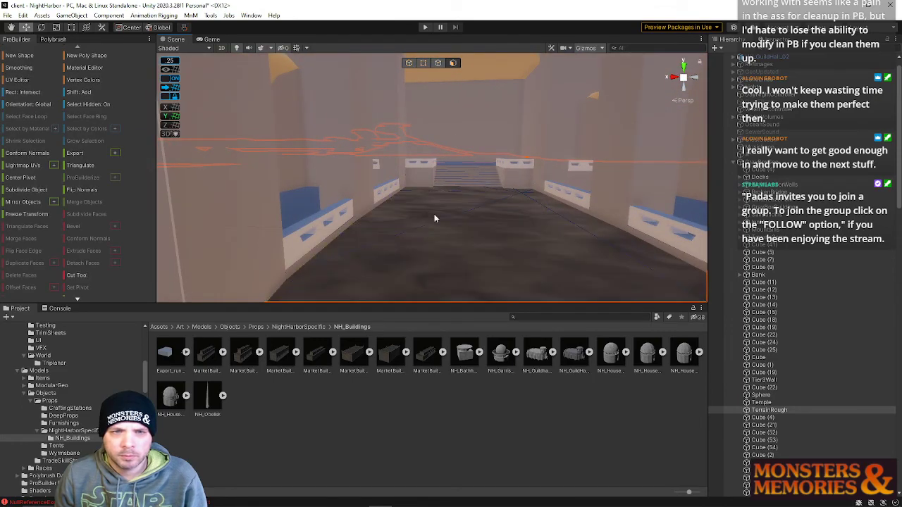
{"action": "left_click", "coordinate": [425, 210]}
{"action": "left_click", "coordinate": [553, 224], "text": "shift"}
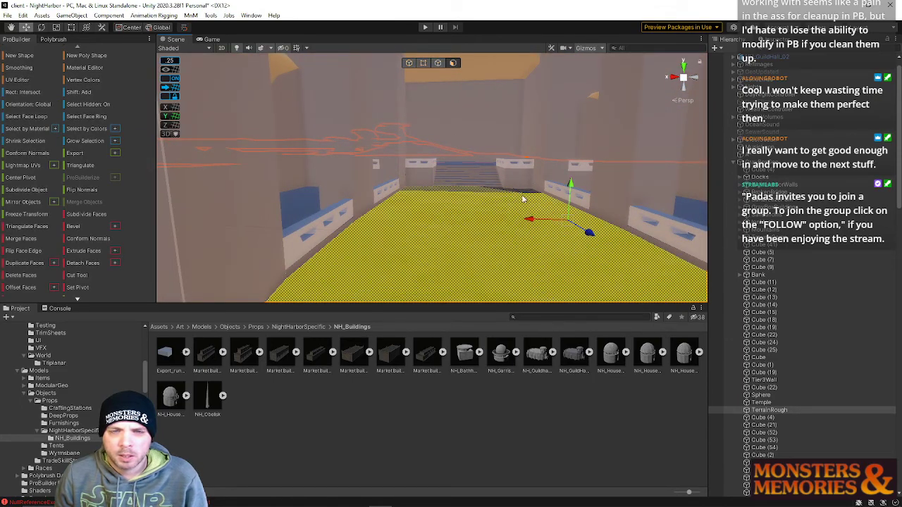
{"action": "left_click_drag", "start_coordinate": [569, 198], "coordinate": [568, 207]}
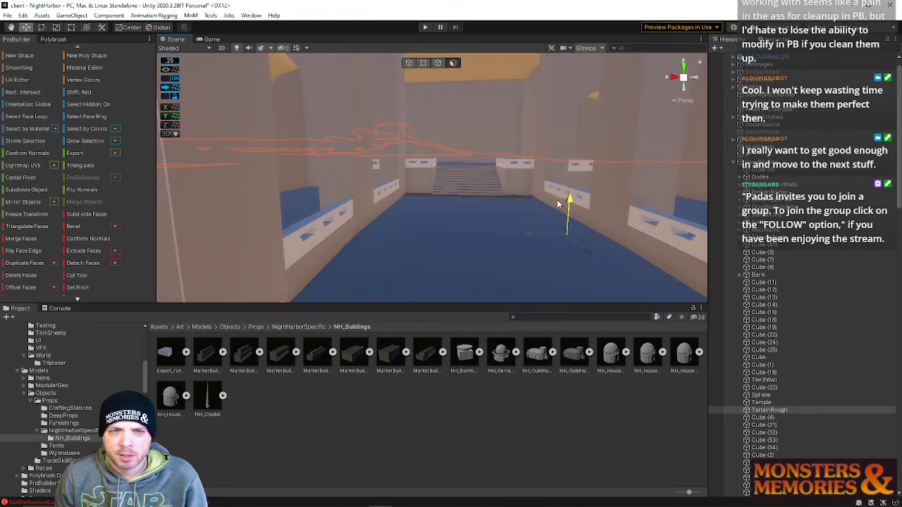
Save the NightHarbor scene with the placed guild hall and adjusted terrain.
{"action": "right_click_drag", "start_coordinate": [461, 264], "coordinate": [324, 172]}
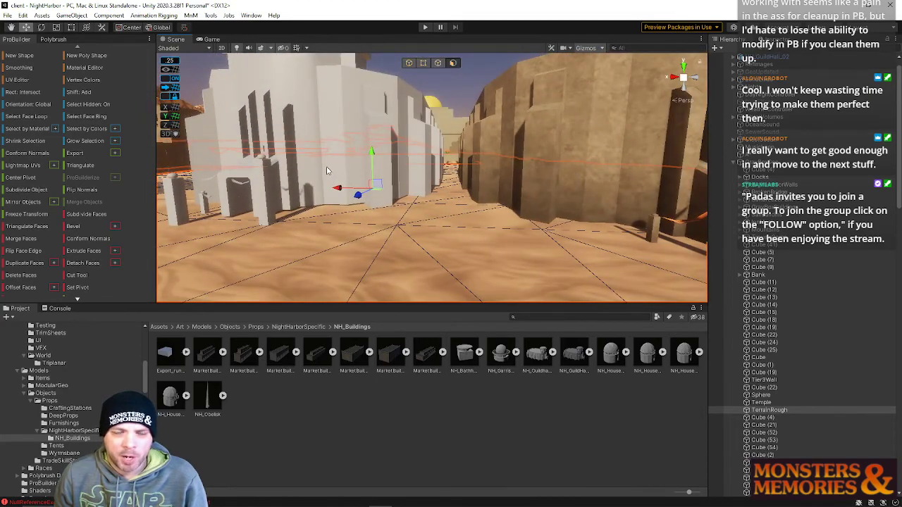
{"action": "left_click", "coordinate": [7, 16]}
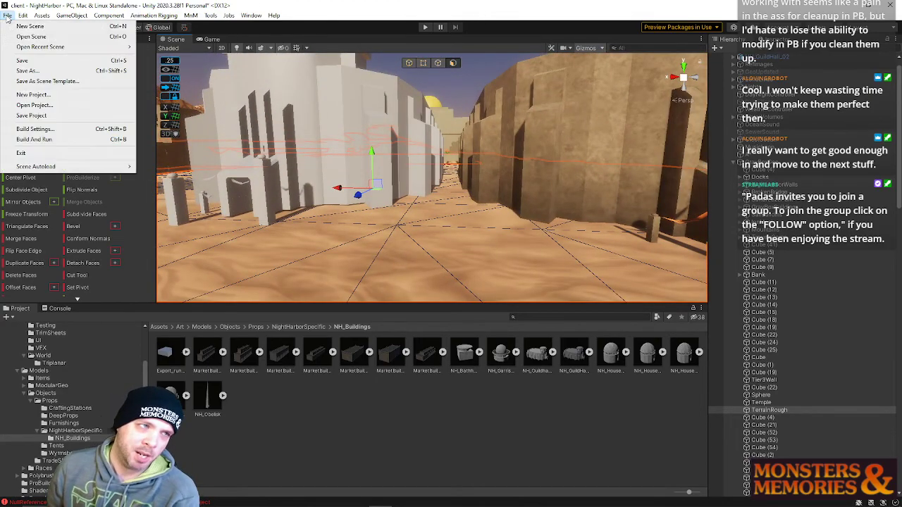
{"action": "left_click", "coordinate": [25, 62]}
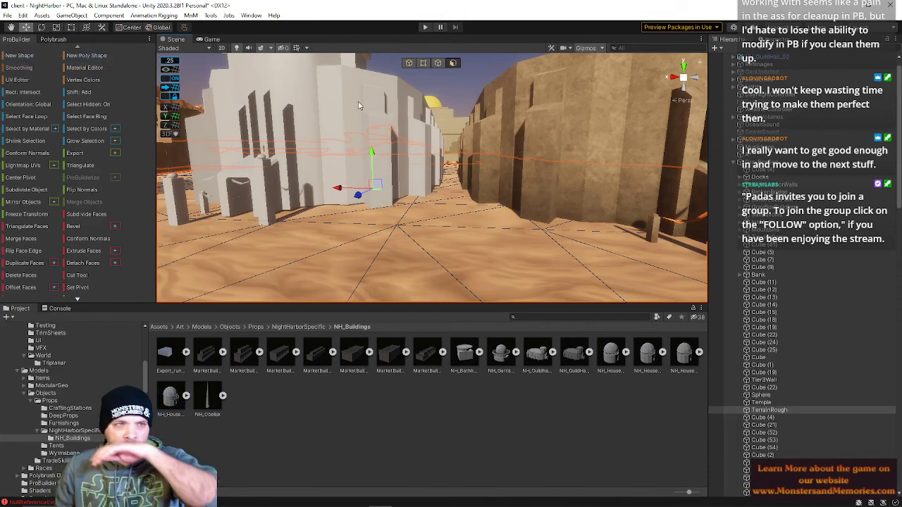
Open the Zone scene from the recently used scenes.
{"action": "left_click", "coordinate": [8, 16]}
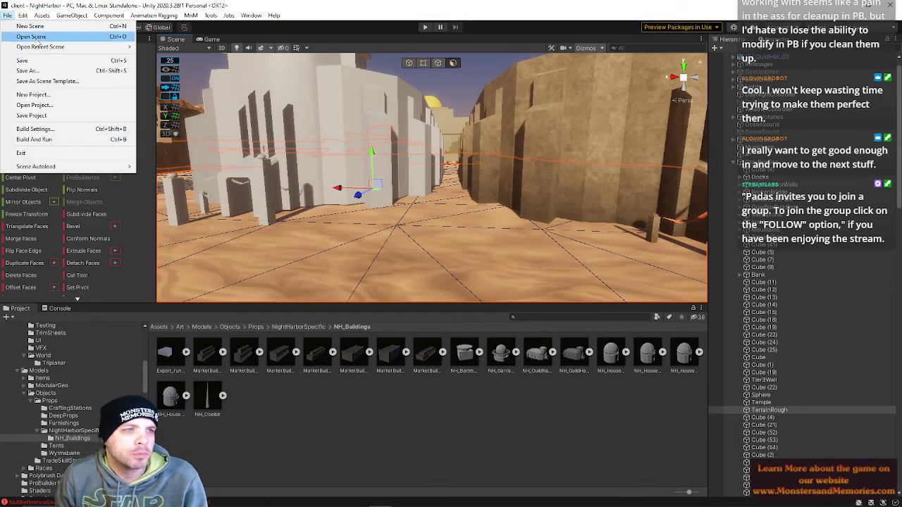
{"action": "mouse_move", "coordinate": [39, 48]}
{"action": "left_click", "coordinate": [166, 58]}
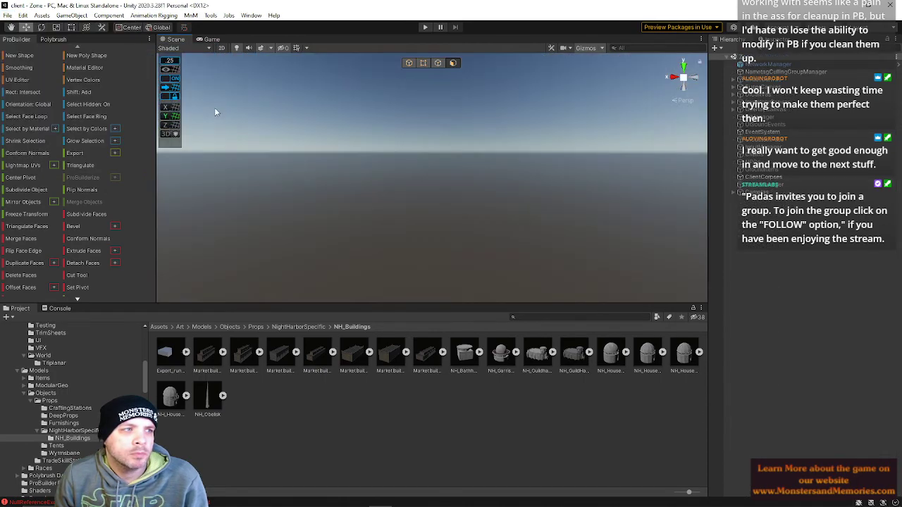
Start Play mode, then log in and enter the world as the level 60 Human Rogue.
{"action": "left_click", "coordinate": [425, 27]}
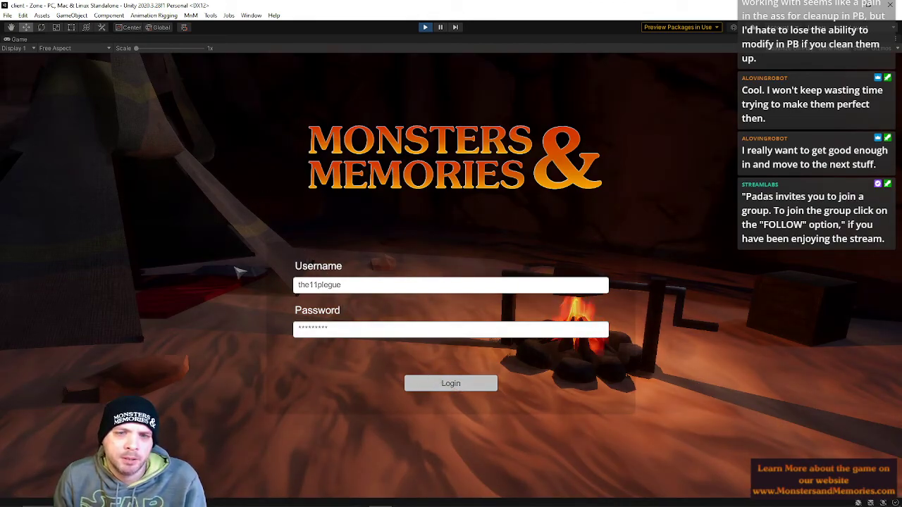
{"action": "left_click", "coordinate": [451, 382]}
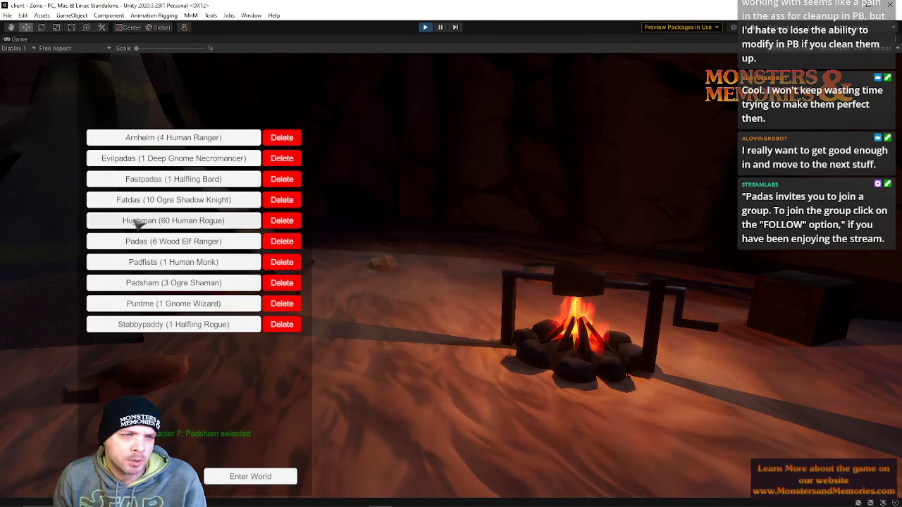
{"action": "left_click", "coordinate": [239, 474]}
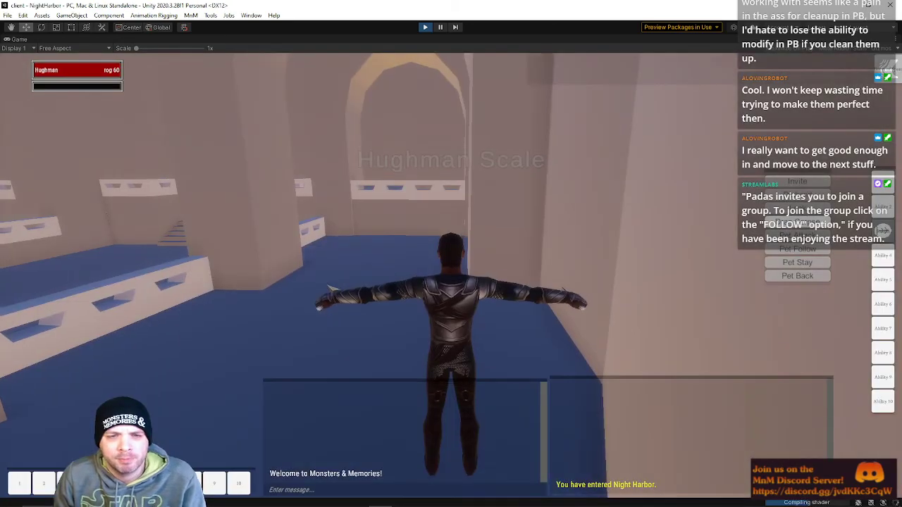
Walk the character out through the guild hall's entrance to check the doorway's scale and collision.
{"action": "right_click_drag", "start_coordinate": [343, 298], "coordinate": [613, 273]}
{"action": "scroll", "coordinate": [380, 297], "scroll_direction": "up", "scroll_amount": 3}
{"action": "scroll", "coordinate": [423, 299], "scroll_direction": "down", "scroll_amount": 5}
{"action": "key", "text": "w"}
{"action": "key", "text": "s"}
{"action": "key", "text": "w"}
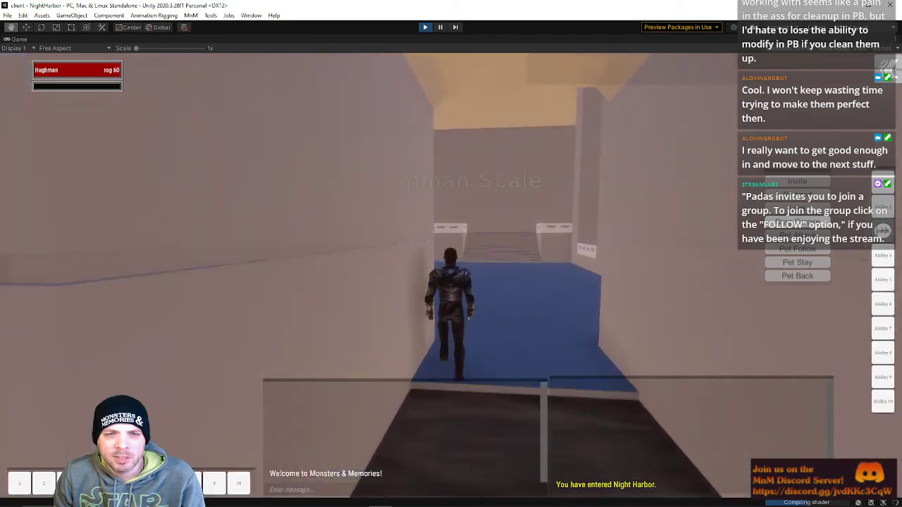
{"action": "key", "text": "s"}
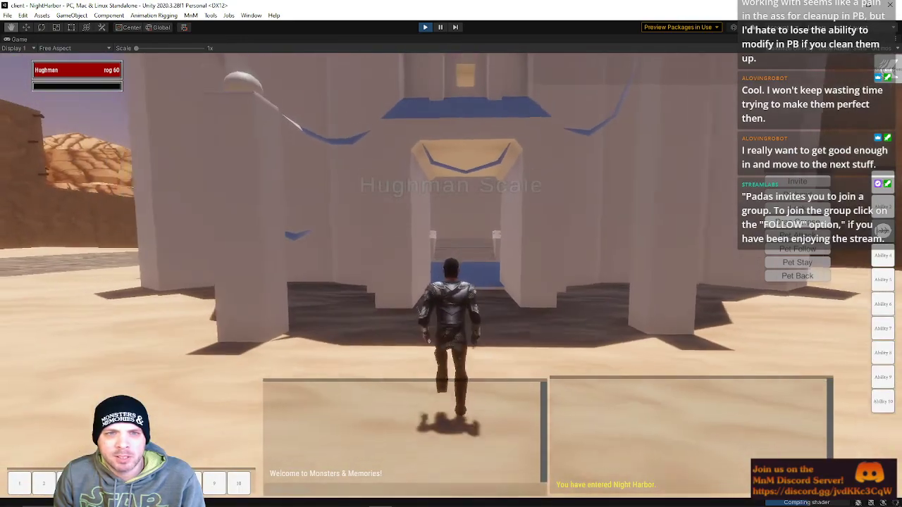
Walk through the guild hall's side aisles and sunken central floor to examine the arches, pillars and railings.
{"action": "key", "text": "w"}
{"action": "key", "text": "w"}
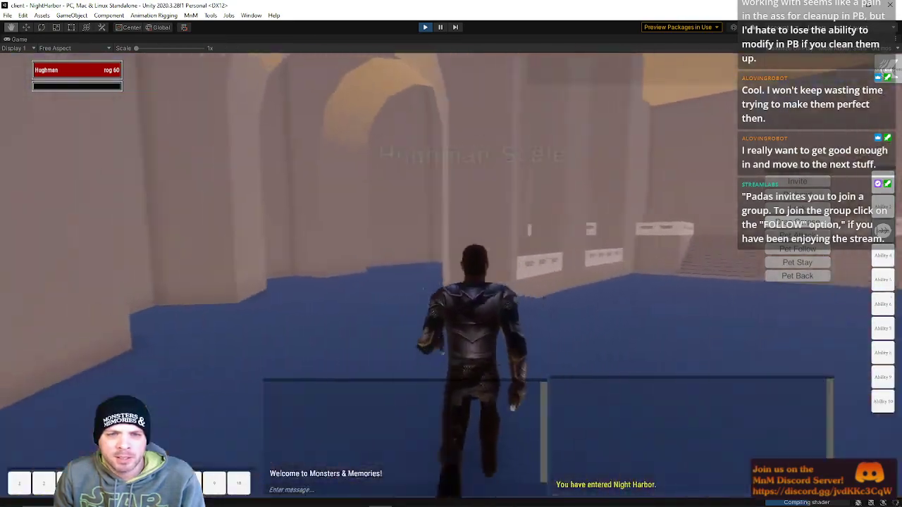
{"action": "key", "text": "w"}
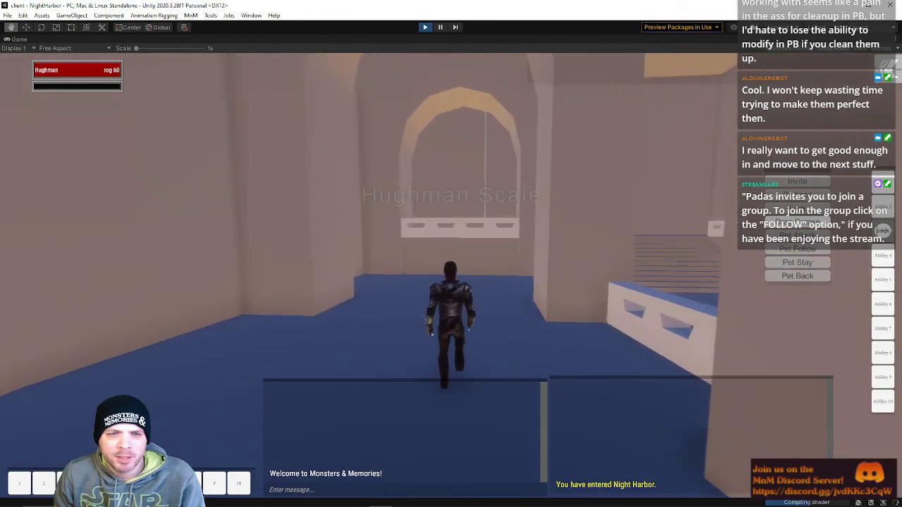
{"action": "key", "text": "w"}
{"action": "key", "text": "w"}
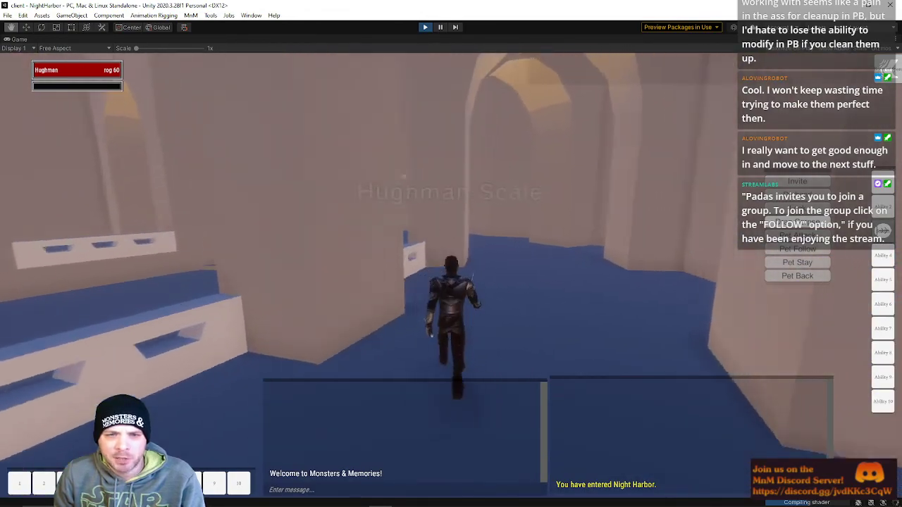
{"action": "key", "text": "w"}
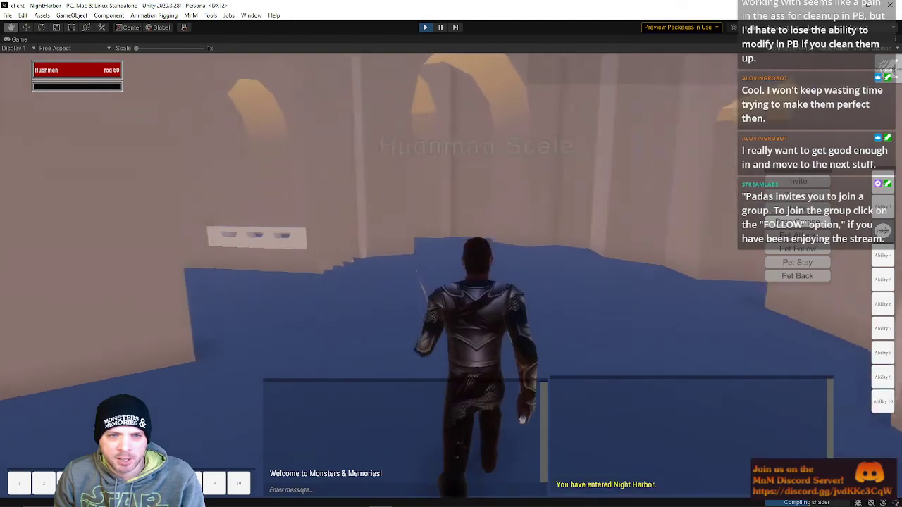
{"action": "key", "text": "w"}
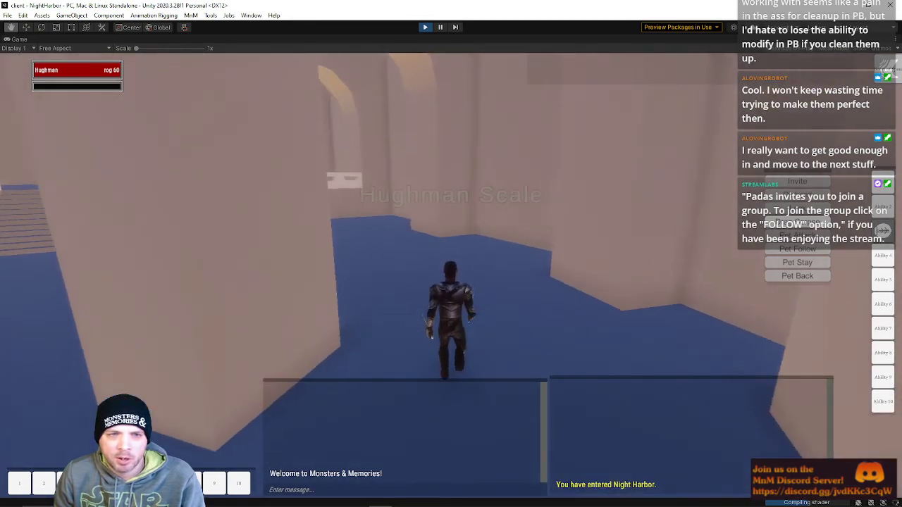
{"action": "key", "text": "w"}
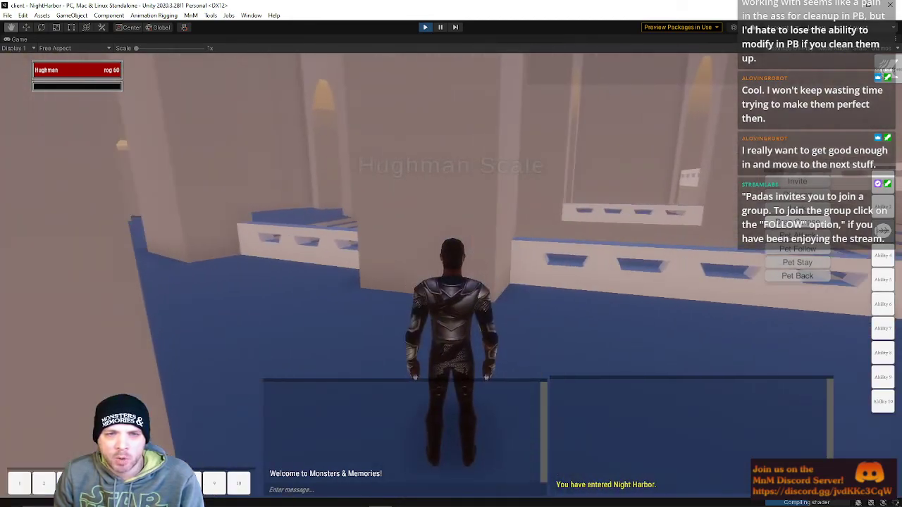
{"action": "key", "text": "w"}
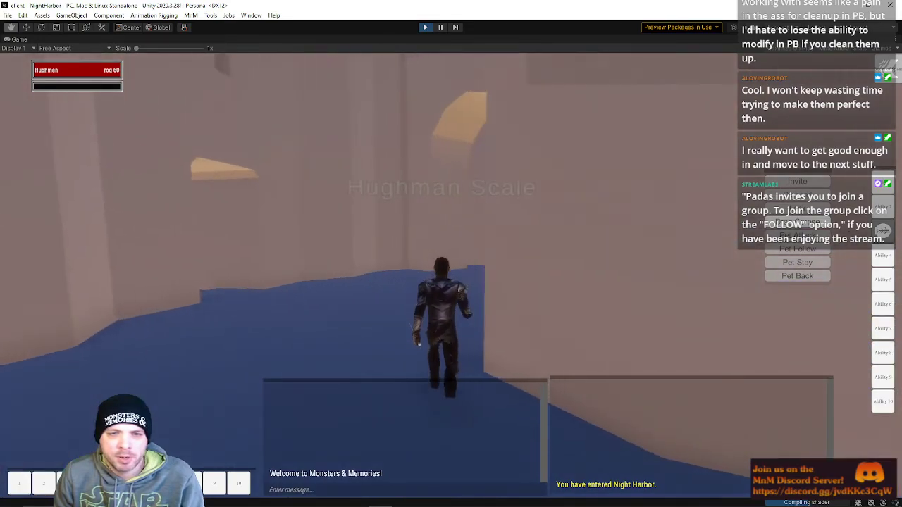
{"action": "key", "text": "w"}
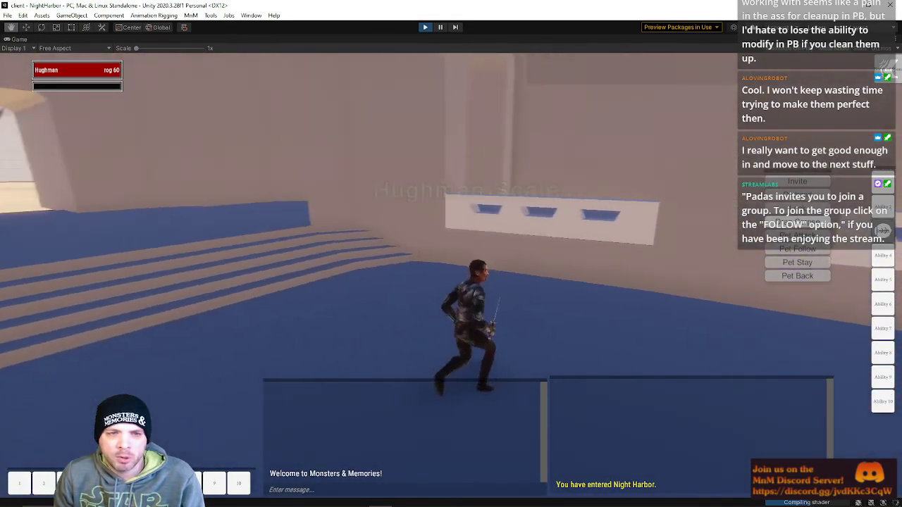
Climb the stairs at the far end of the guild hall and view the hall back toward the entrance.
{"action": "key", "text": "w"}
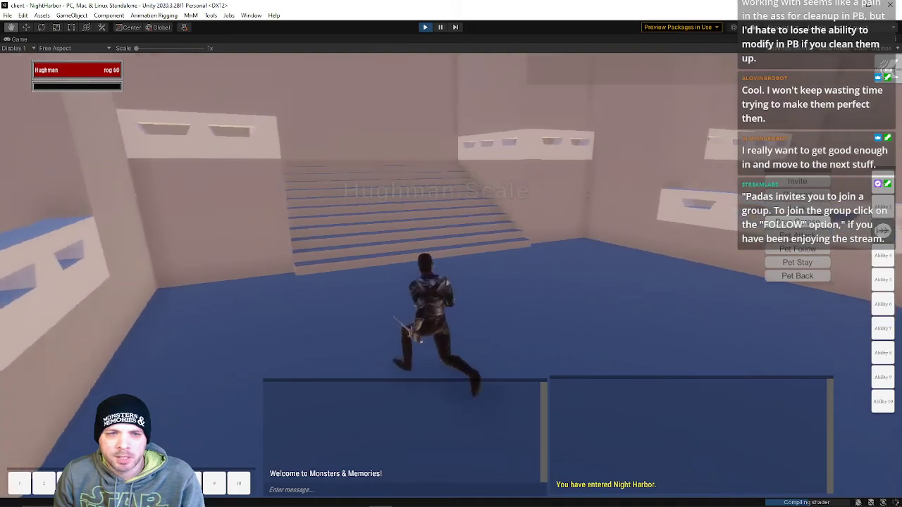
{"action": "key", "text": "w"}
{"action": "key", "text": "w"}
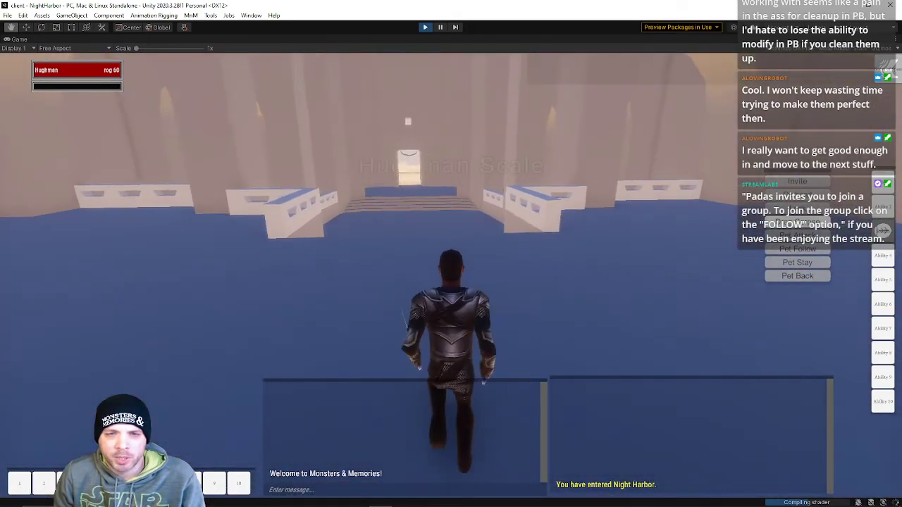
{"action": "key", "text": "w"}
{"action": "right_click_drag", "start_coordinate": [451, 254], "coordinate": [413, 278]}
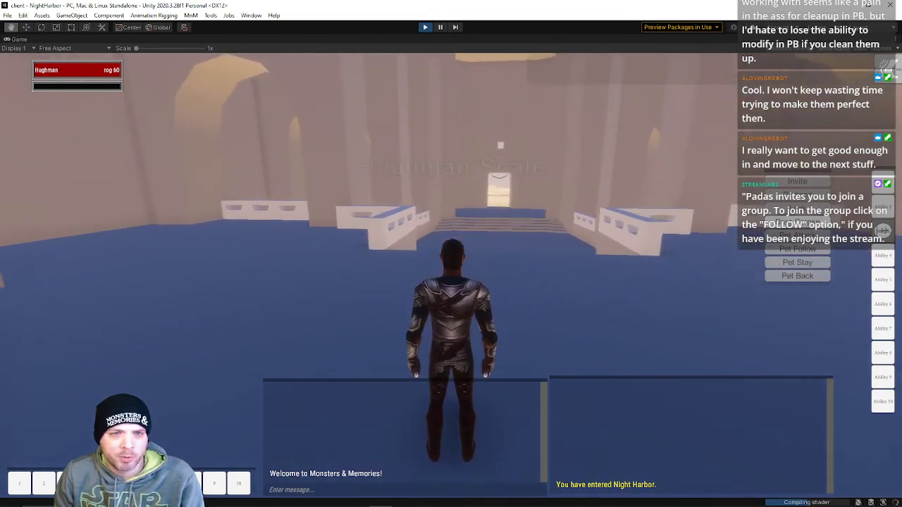
Run and jump around the guild hall's railings, pillars and side aisles to examine the space and its collision.
{"action": "key", "text": "w"}
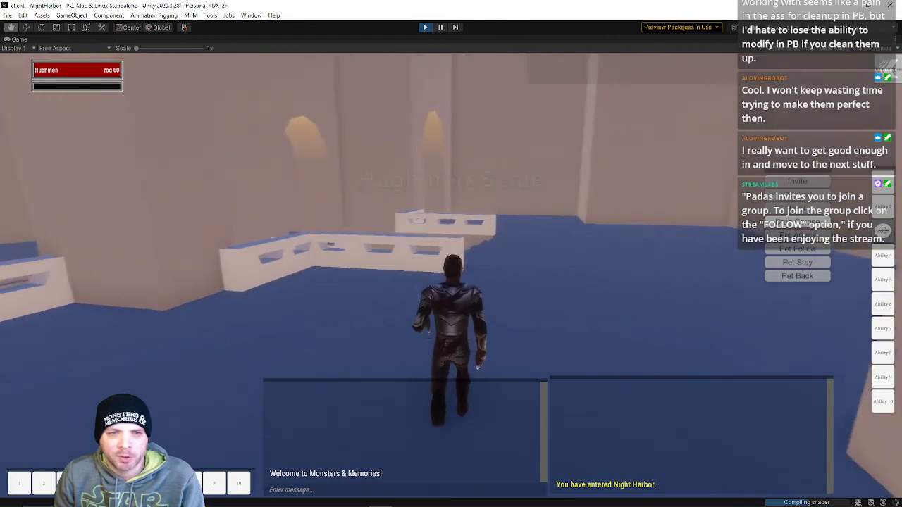
{"action": "key", "text": "d"}
{"action": "key", "text": "w"}
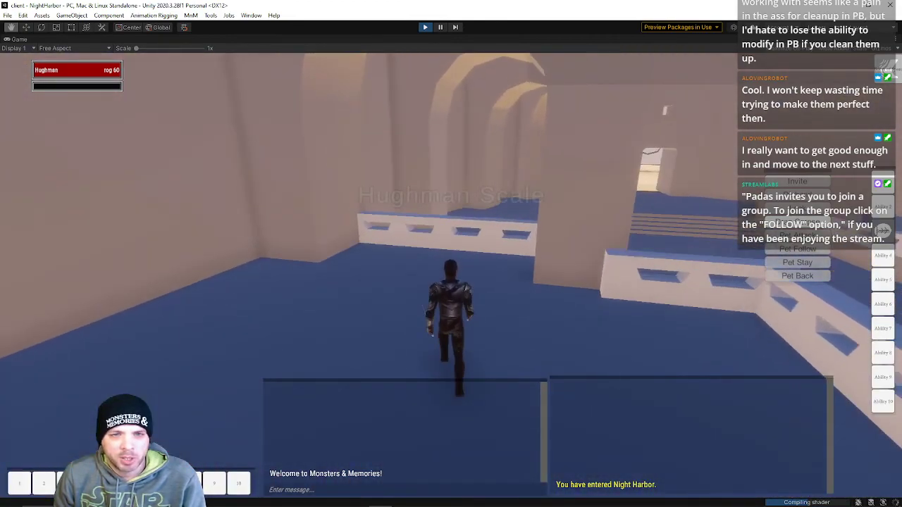
{"action": "key", "text": "space"}
{"action": "key", "text": "w"}
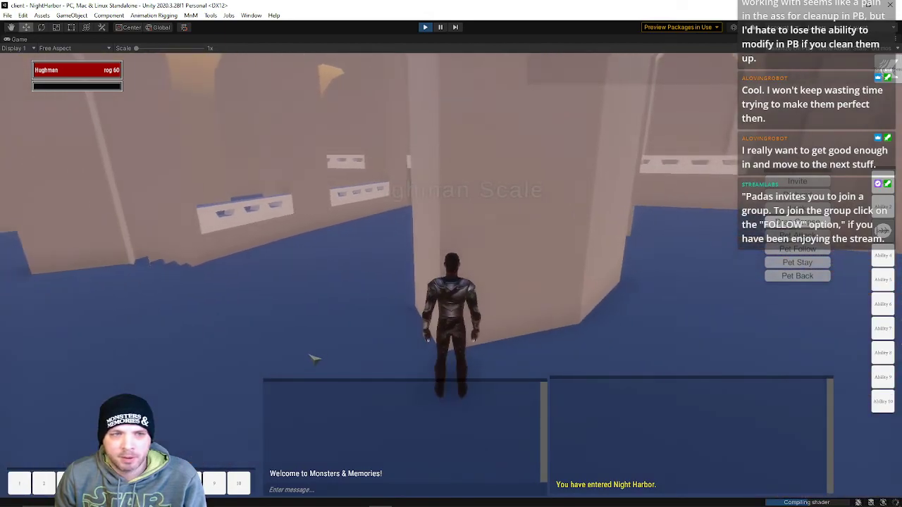
{"action": "key", "text": "q"}
{"action": "key", "text": "d"}
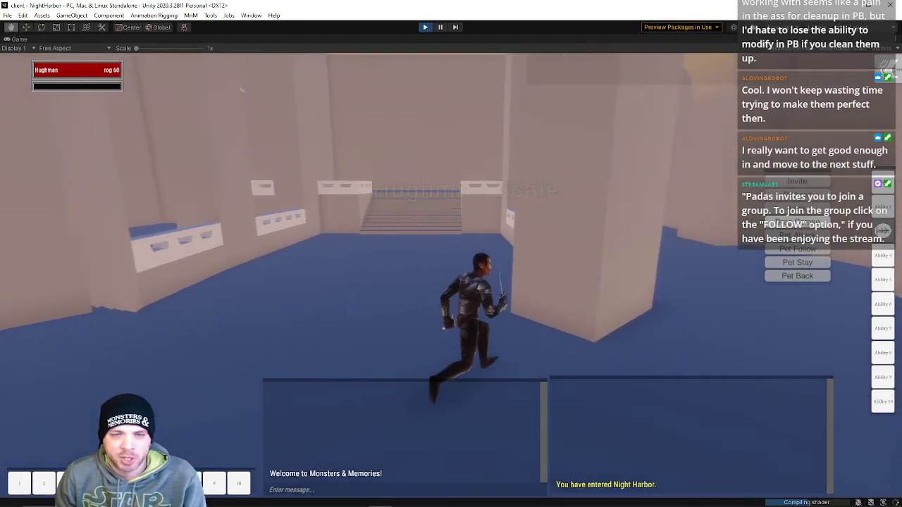
{"action": "key", "text": "w"}
{"action": "key", "text": "d"}
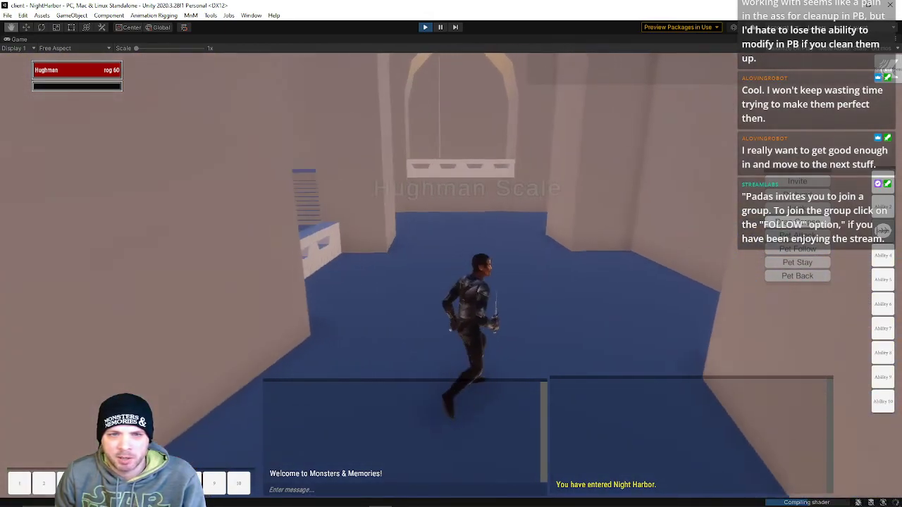
Run and jump the character from the side aisle to the raised far platform, viewing the pillars, railings and stairs.
{"action": "key", "text": "q"}
{"action": "key", "text": "w"}
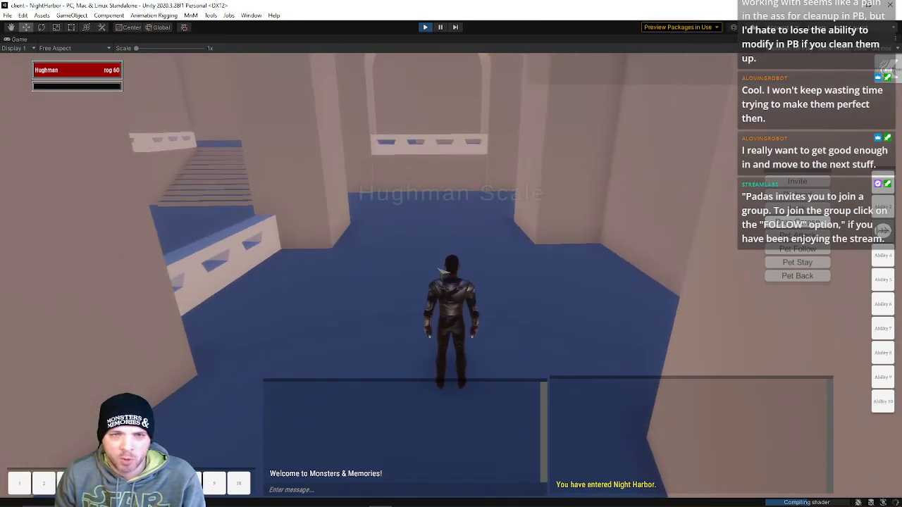
{"action": "key", "text": "q"}
{"action": "mouse_move", "coordinate": [498, 221]}
{"action": "right_mouse_down"}
{"action": "mouse_move", "coordinate": [394, 221]}
{"action": "mouse_move", "coordinate": [493, 216]}
{"action": "right_mouse_up"}
{"action": "key", "text": "space"}
{"action": "key", "text": "d"}
{"action": "right_click_drag", "start_coordinate": [457, 152], "coordinate": [514, 102]}
{"action": "key", "text": "w"}
{"action": "scroll", "coordinate": [451, 275], "scroll_direction": "up", "scroll_amount": 6}
{"action": "scroll", "coordinate": [451, 275], "scroll_direction": "down", "scroll_amount": 5}
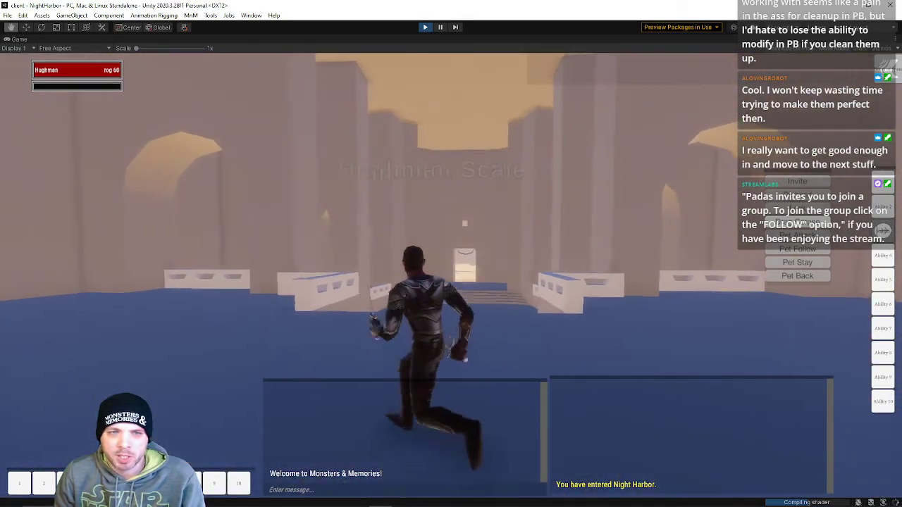
Circle the raised far platform with the camera to examine its walls, floor and the view toward the entrance.
{"action": "scroll", "coordinate": [451, 275], "scroll_direction": "down", "scroll_amount": 3}
{"action": "key", "text": "w"}
{"action": "right_click_drag", "start_coordinate": [451, 275], "coordinate": [294, 257]}
{"action": "key", "text": "w"}
{"action": "key", "text": "d"}
{"action": "right_click_drag", "start_coordinate": [451, 275], "coordinate": [553, 275]}
{"action": "key", "text": "a"}
{"action": "key", "text": "a"}
{"action": "left_click_drag", "start_coordinate": [508, 188], "coordinate": [402, 189]}
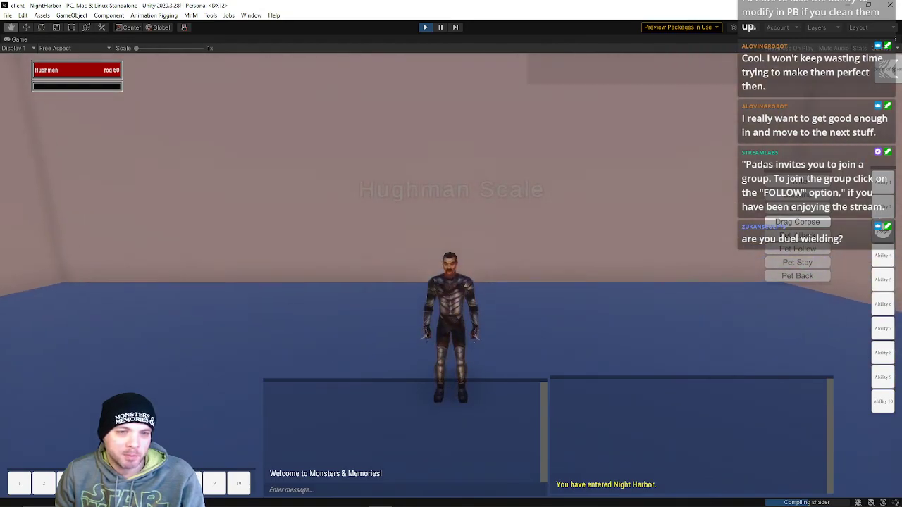
{"action": "left_click_drag", "start_coordinate": [465, 264], "coordinate": [579, 265]}
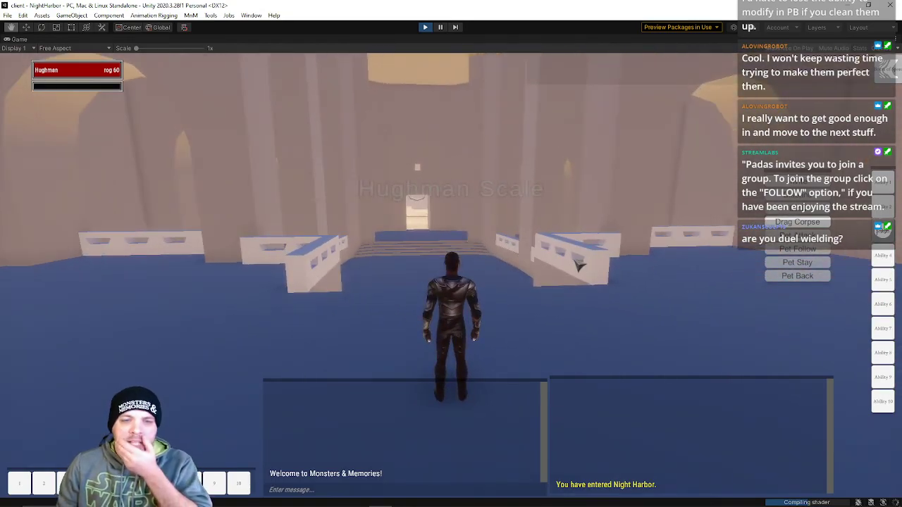
Run the length of the guild hall to the entrance steps and back up the far stairs to judge the scale.
{"action": "key", "text": "w"}
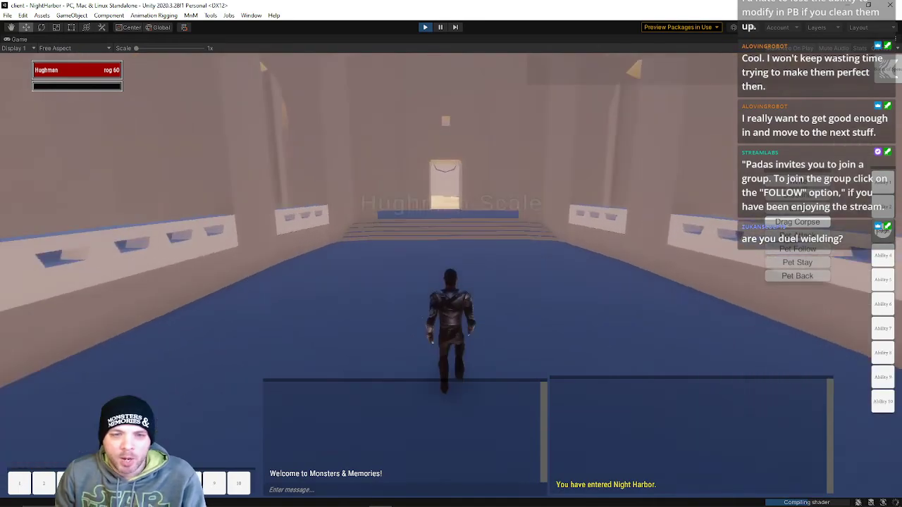
{"action": "key", "text": "w"}
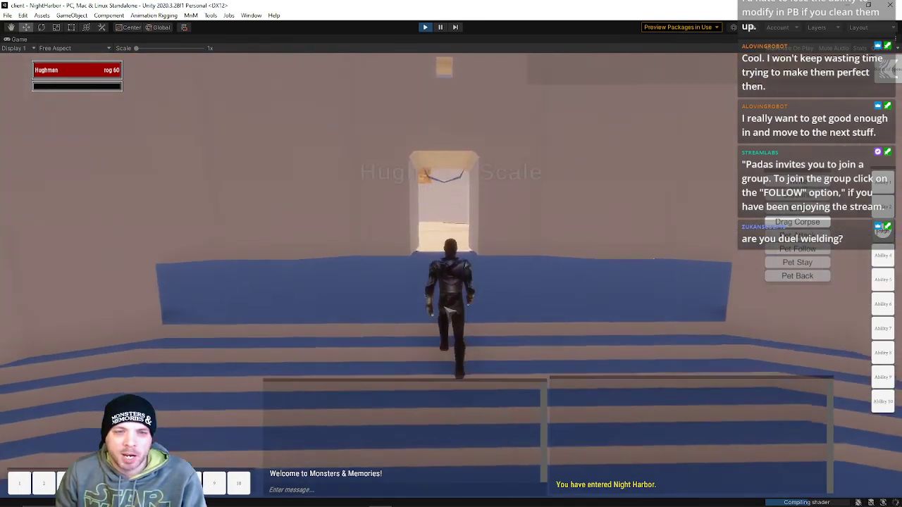
{"action": "key", "text": "w"}
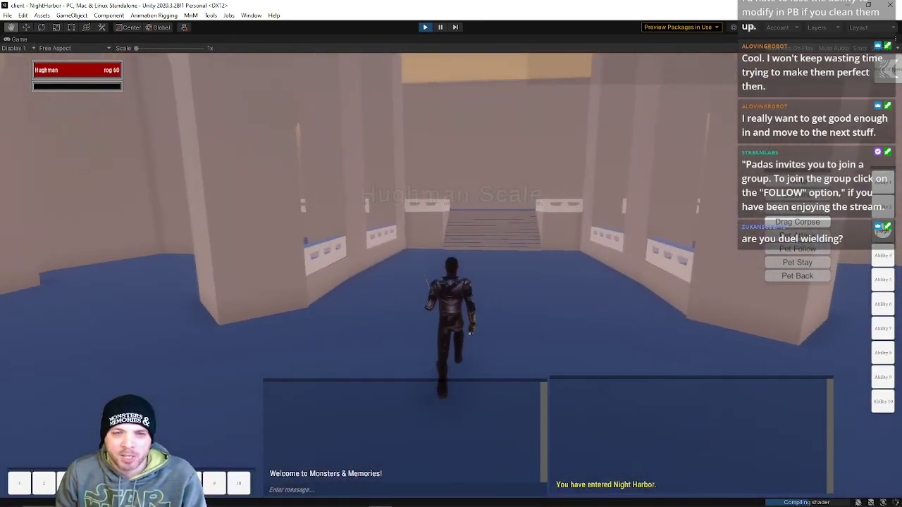
{"action": "key", "text": "w"}
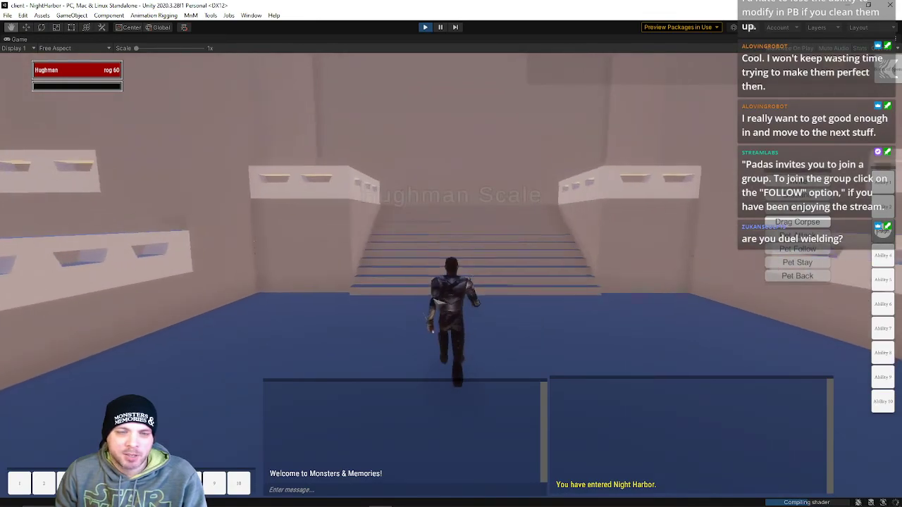
{"action": "key", "text": "w"}
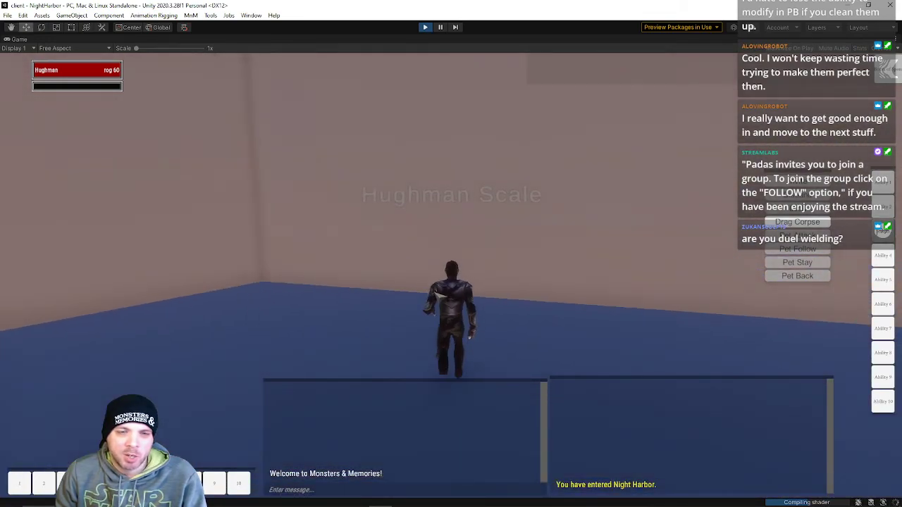
{"action": "key", "text": "w"}
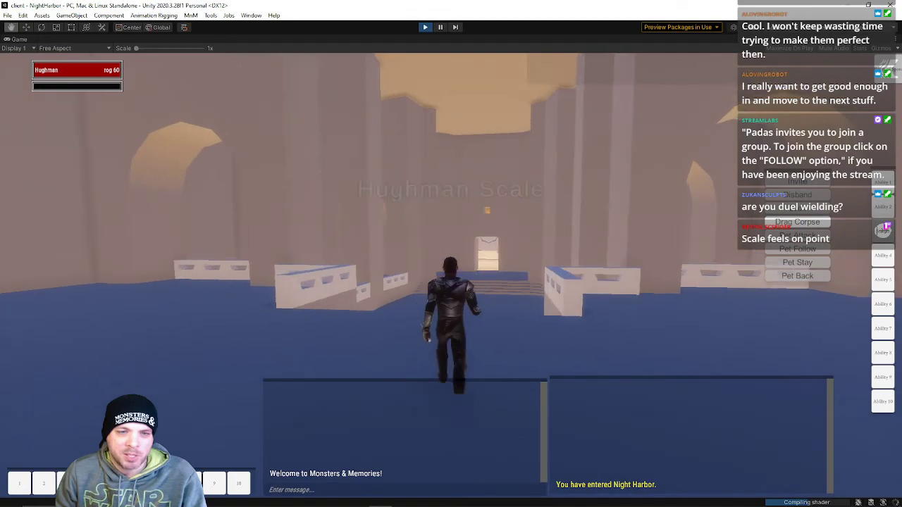
{"action": "key", "text": "w"}
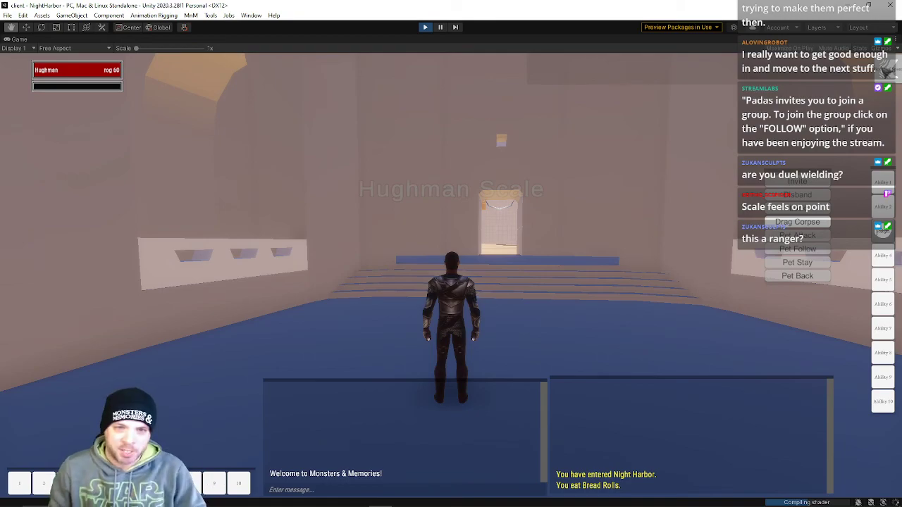
Cross the sunken floor to the entrance landing and return to the far platform to check both stairways.
{"action": "key", "text": "w"}
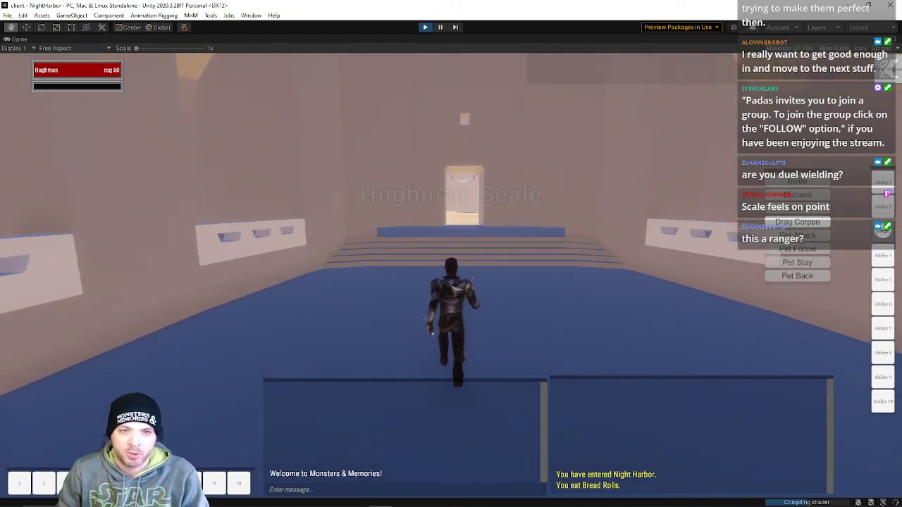
{"action": "key", "text": "w"}
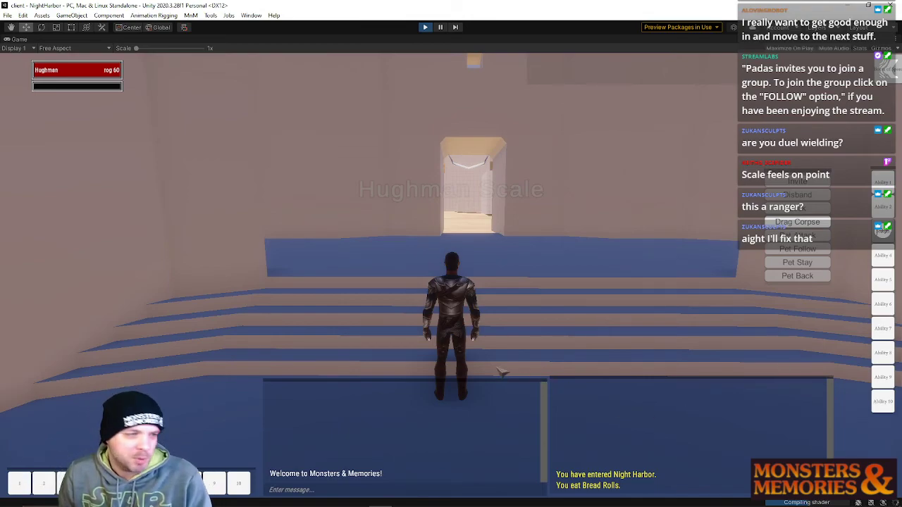
{"action": "key", "text": "w"}
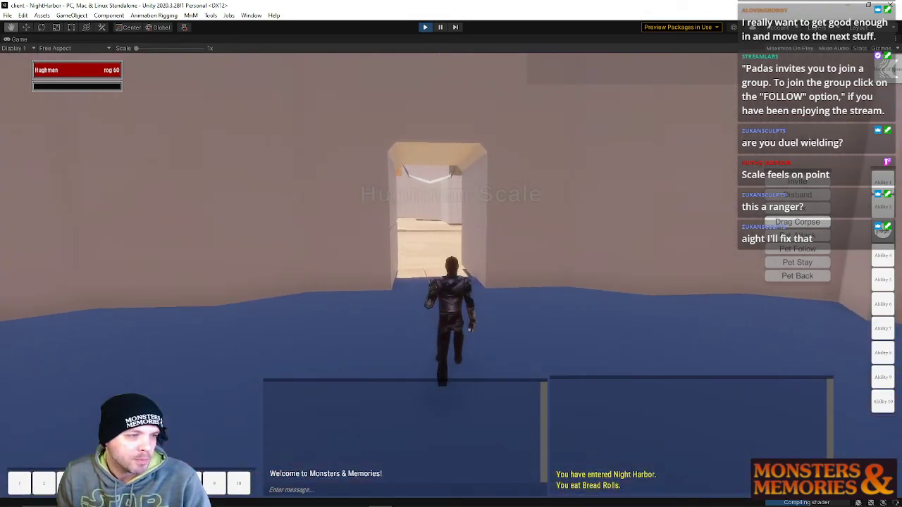
{"action": "key", "text": "d"}
{"action": "key", "text": "w"}
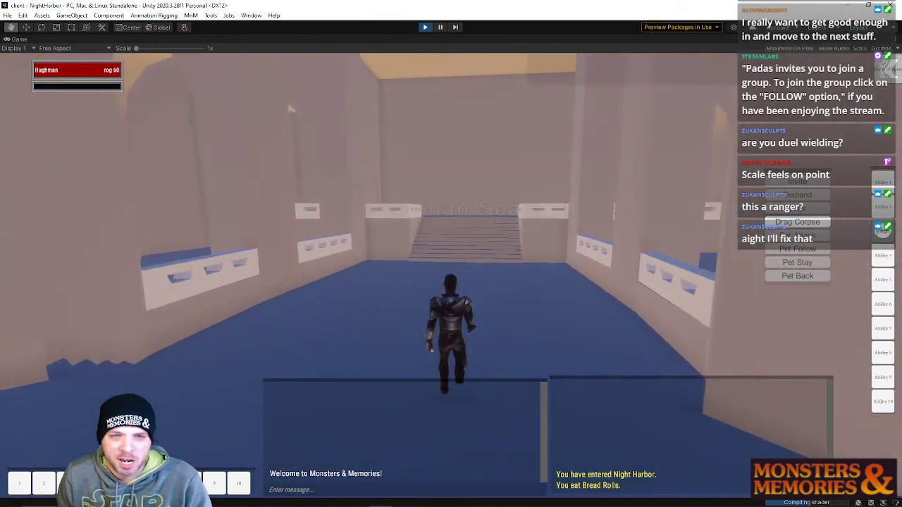
{"action": "key", "text": "w"}
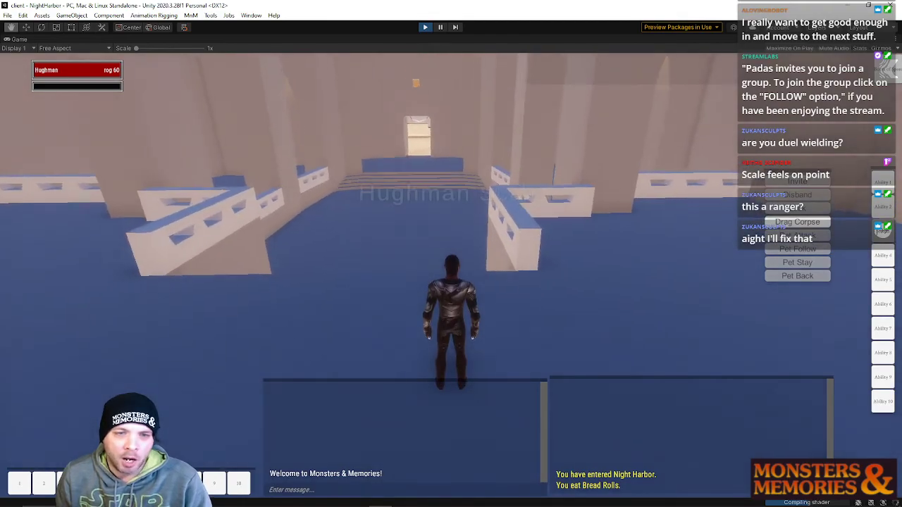
Jump from the far platform and run along the sunken floor to the entrance doorway.
{"action": "key", "text": "a"}
{"action": "key", "text": "w"}
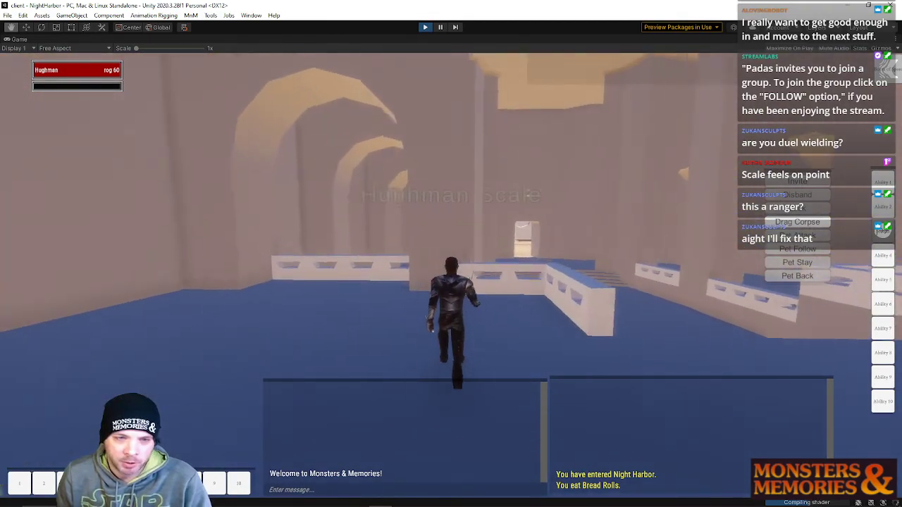
{"action": "key", "text": "space"}
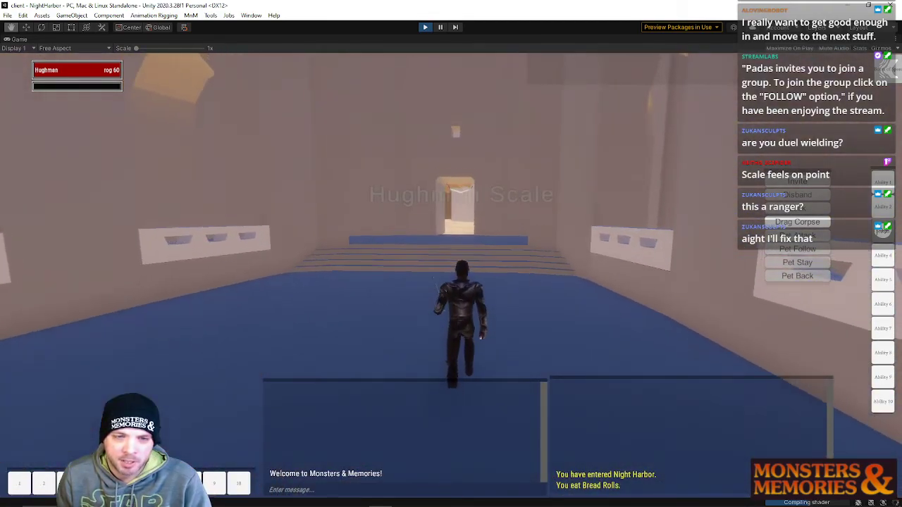
{"action": "key", "text": "d"}
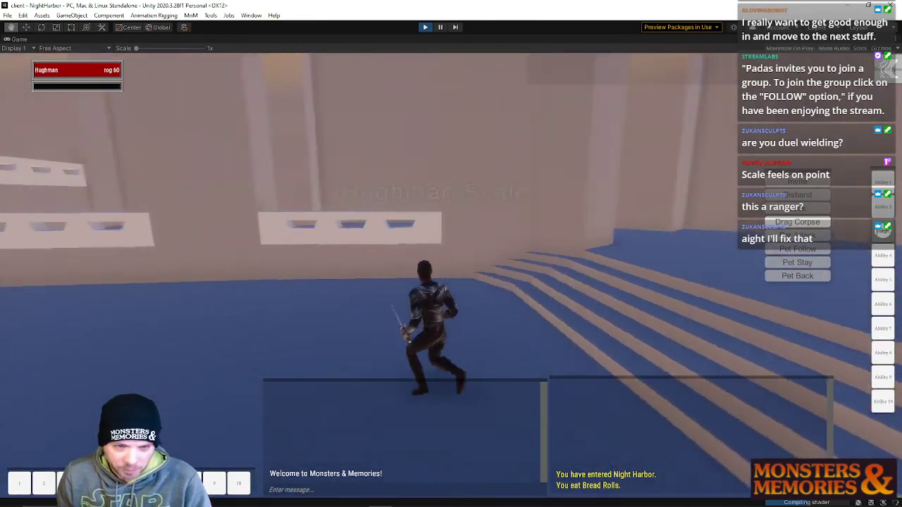
{"action": "key", "text": "w"}
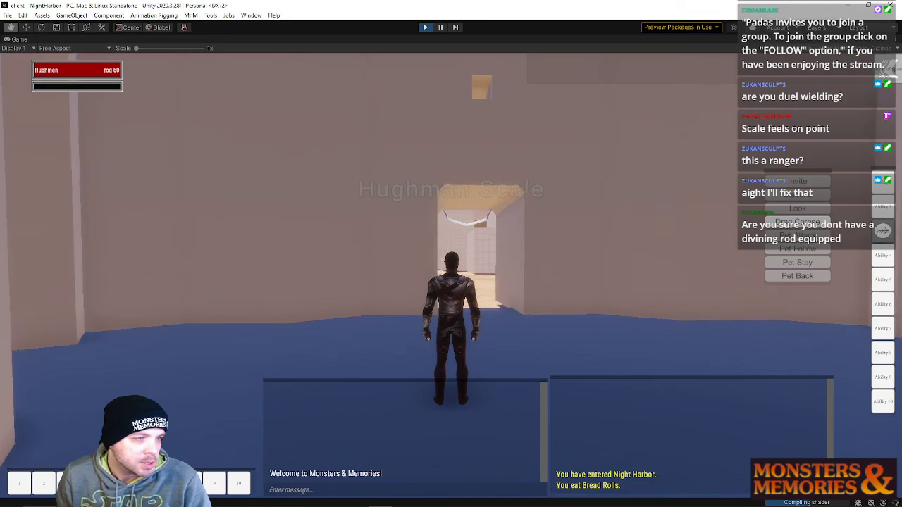
Run through the side aisle past the arches and jump at its railing, returning to the far platform.
{"action": "key", "text": "w"}
{"action": "key", "text": "w"}
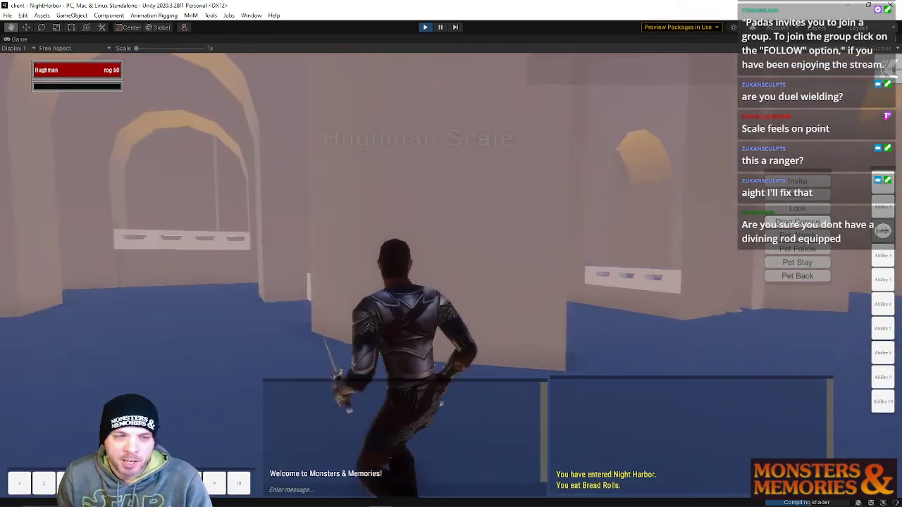
{"action": "key", "text": "w"}
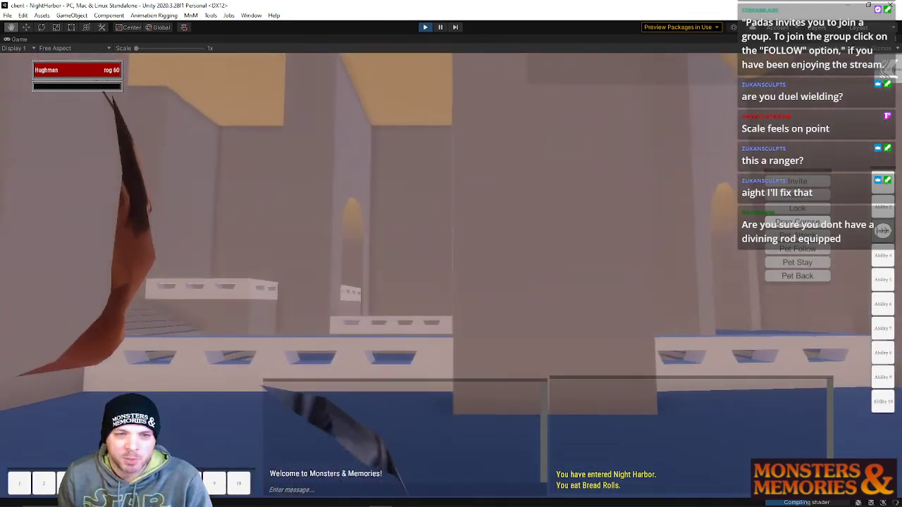
{"action": "key", "text": "space"}
{"action": "key", "text": "w"}
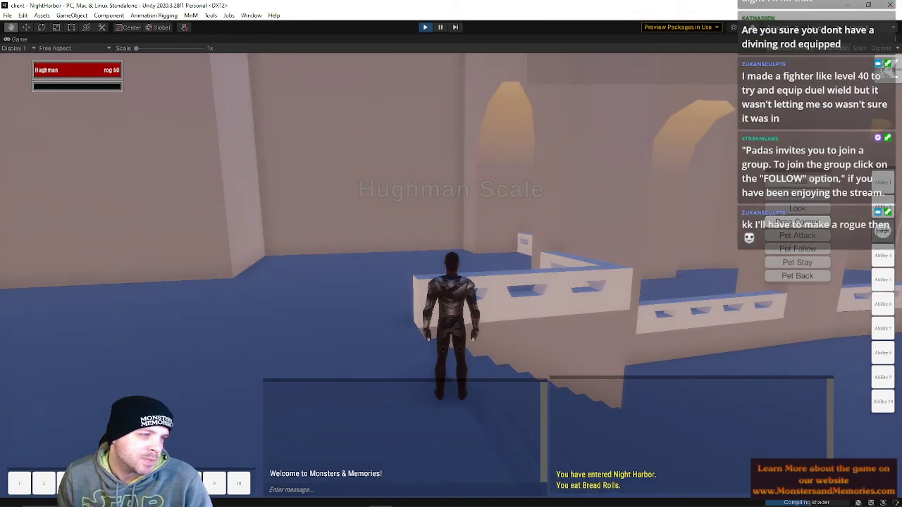
{"action": "key", "text": "w"}
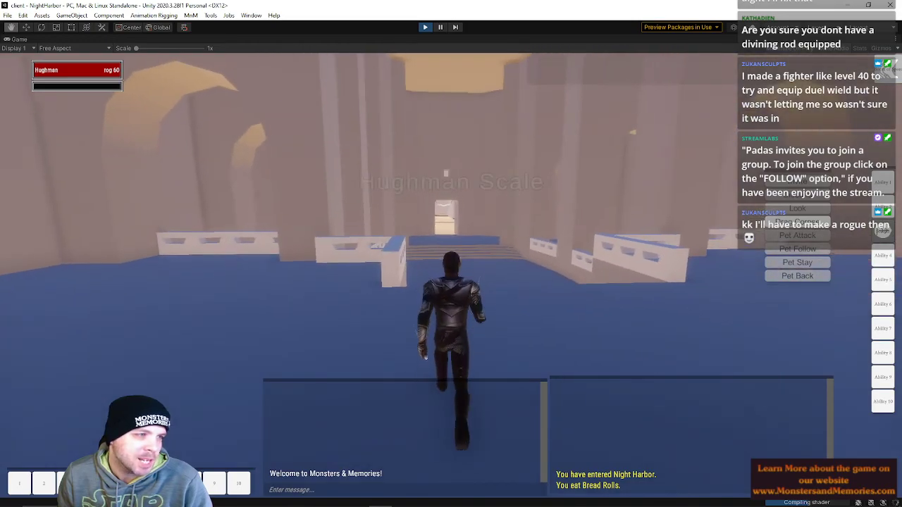
View the character's wielded weapons up close and check the equipped items in the inventory.
{"action": "scroll", "coordinate": [451, 275], "scroll_direction": "up", "scroll_amount": 3}
{"action": "scroll", "coordinate": [451, 275], "scroll_direction": "down", "scroll_amount": 3}
{"action": "right_click_drag", "start_coordinate": [451, 275], "coordinate": [268, 278]}
{"action": "key", "text": "i"}
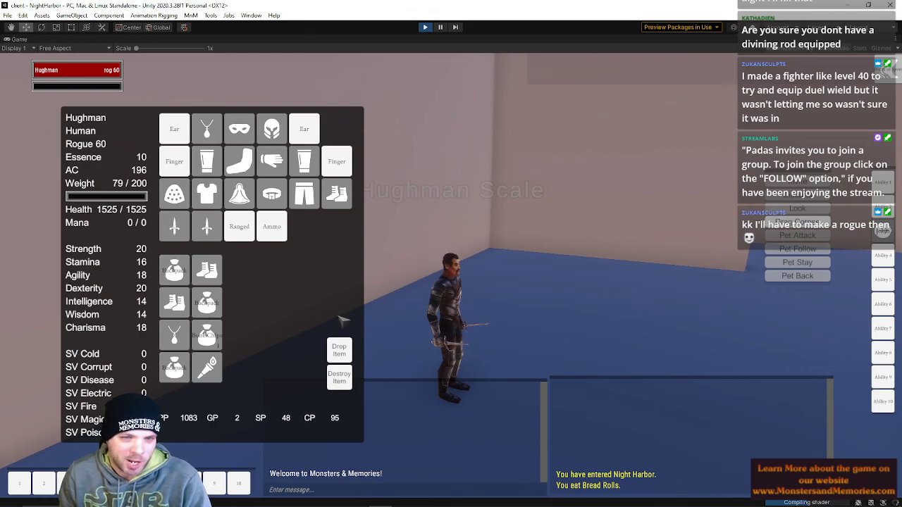
{"action": "key", "text": "i"}
Run and jump around the far platform, backing up to view the stair railings and central floor.
{"action": "right_click_drag", "start_coordinate": [465, 273], "coordinate": [523, 279]}
{"action": "key", "text": "w"}
{"action": "key", "text": "space"}
{"action": "key", "text": "w"}
{"action": "key", "text": "s"}
{"action": "key", "text": "s"}
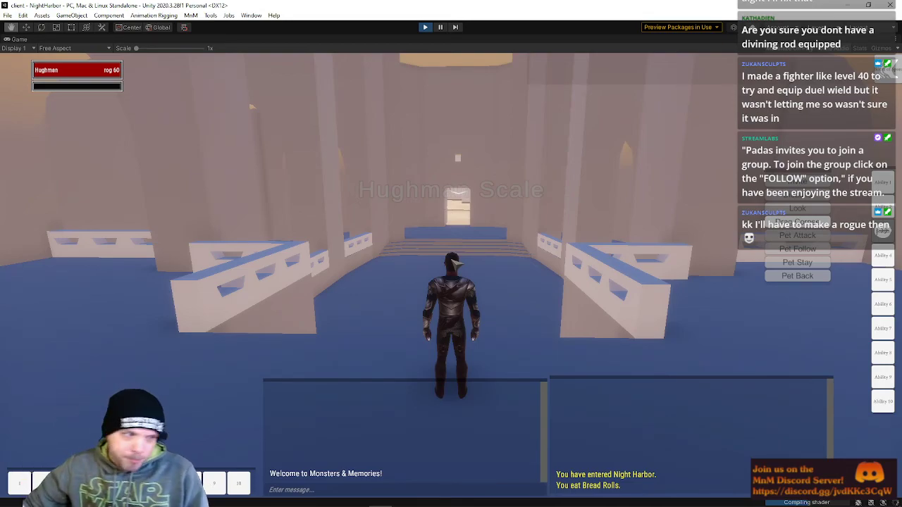
Run the character through the hall and out the entrance to view the guild hall's facade from outside.
{"action": "key", "text": "a"}
{"action": "mouse_move", "coordinate": [358, 257]}
{"action": "right_mouse_down"}
{"action": "mouse_move", "coordinate": [317, 256]}
{"action": "mouse_move", "coordinate": [395, 256]}
{"action": "mouse_move", "coordinate": [349, 257]}
{"action": "right_mouse_up"}
{"action": "key", "text": "w"}
{"action": "key", "text": "space"}
{"action": "key", "text": "w"}
{"action": "key", "text": "w"}
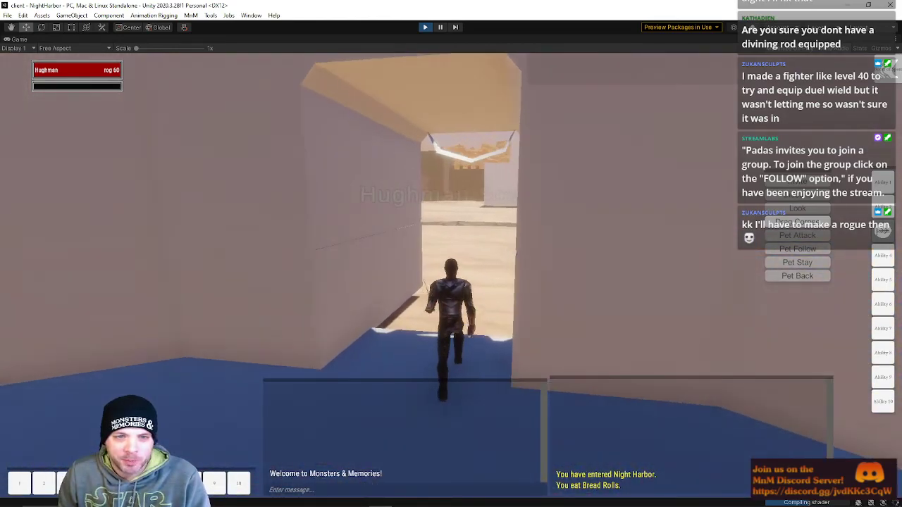
{"action": "key", "text": "w"}
{"action": "key", "text": "d"}
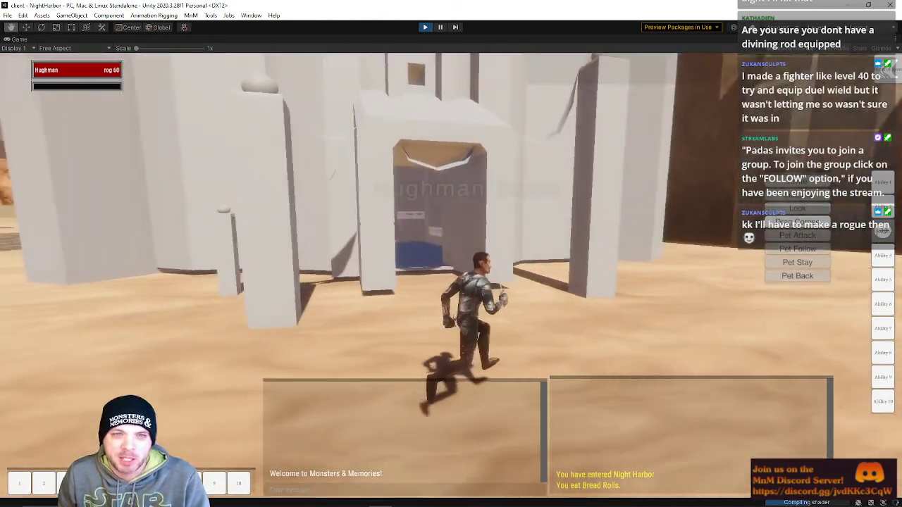
Re-enter the guild hall, test the side railing, and climb the far stairs to view the hall toward the entrance.
{"action": "key", "text": "w"}
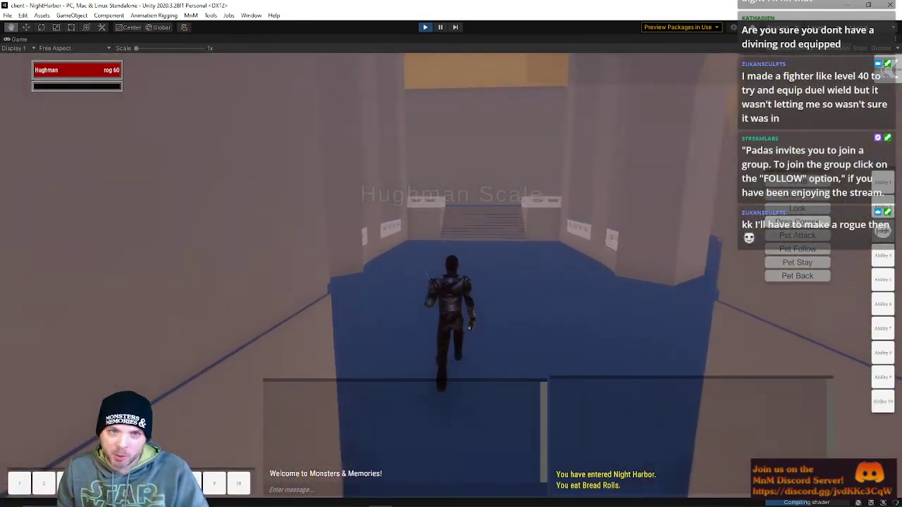
{"action": "key", "text": "w"}
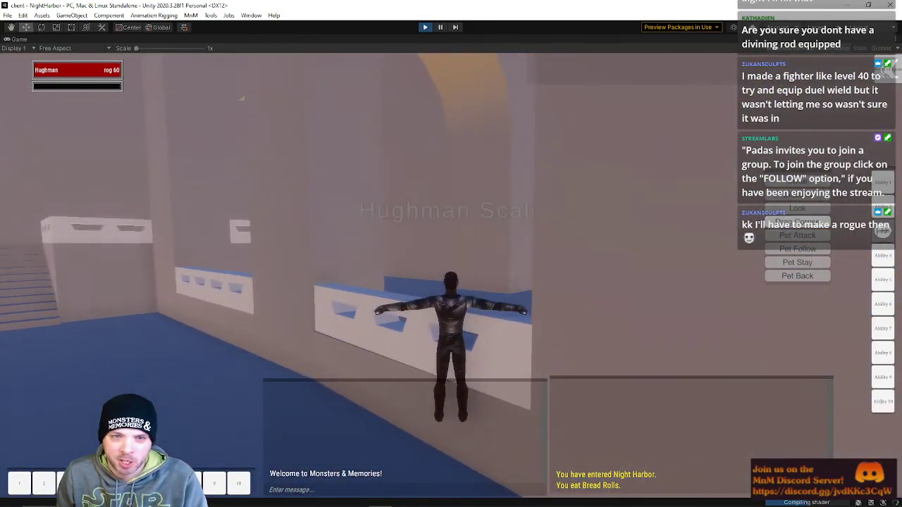
{"action": "key", "text": "w"}
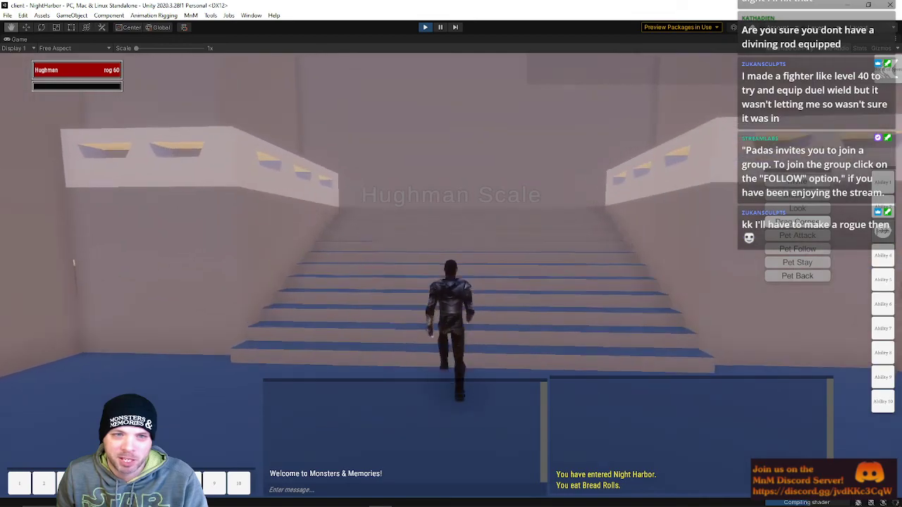
{"action": "key", "text": "w"}
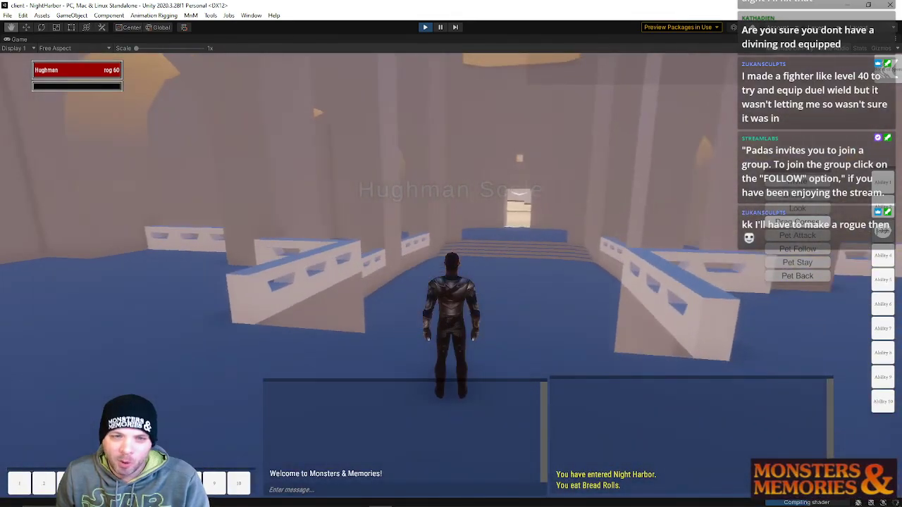
{"action": "key", "text": "d"}
{"action": "key", "text": "a"}
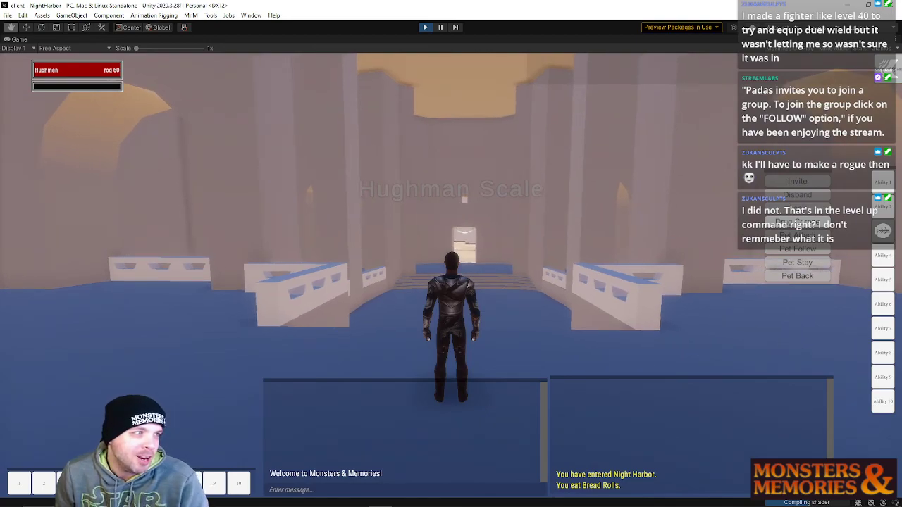
{"action": "key", "text": "w"}
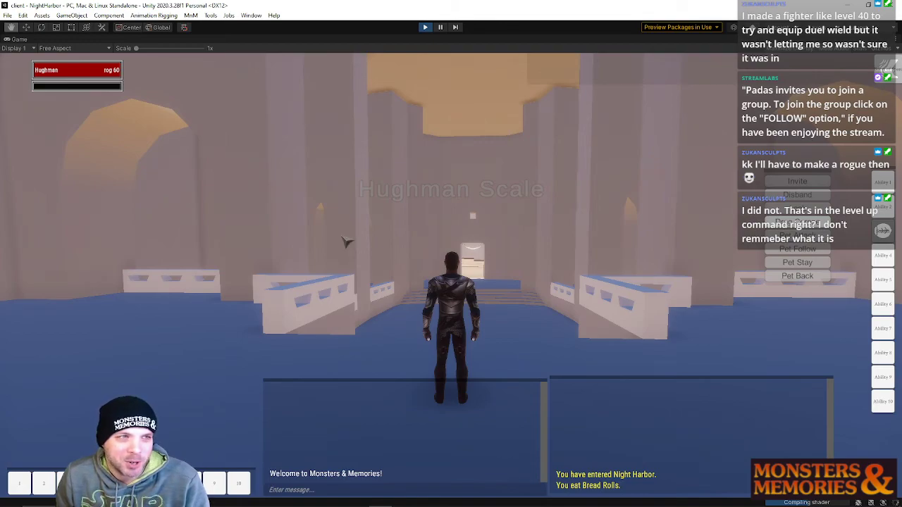
{"action": "key", "text": "w"}
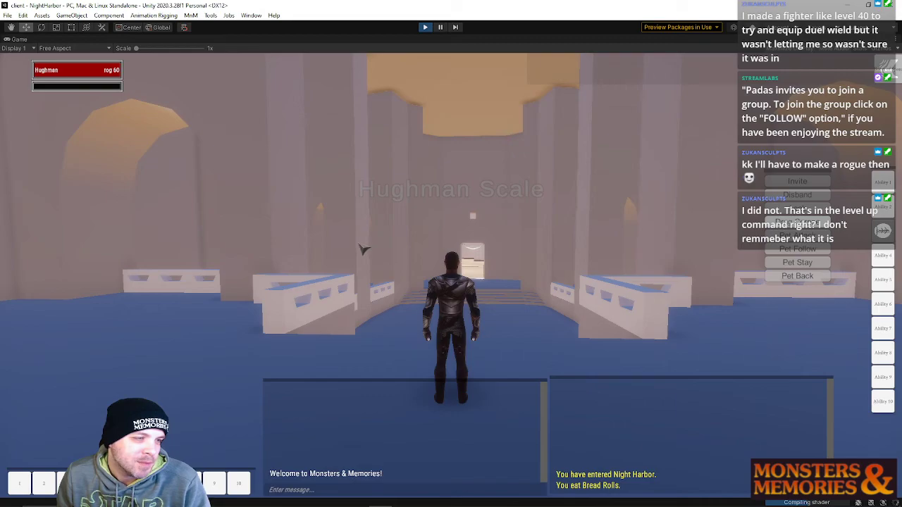
Target the player character and run the chat command /set allskills 250, followed by /set allskills 100.
{"action": "type", "text": "w"}
{"action": "type", "text": "/all"}
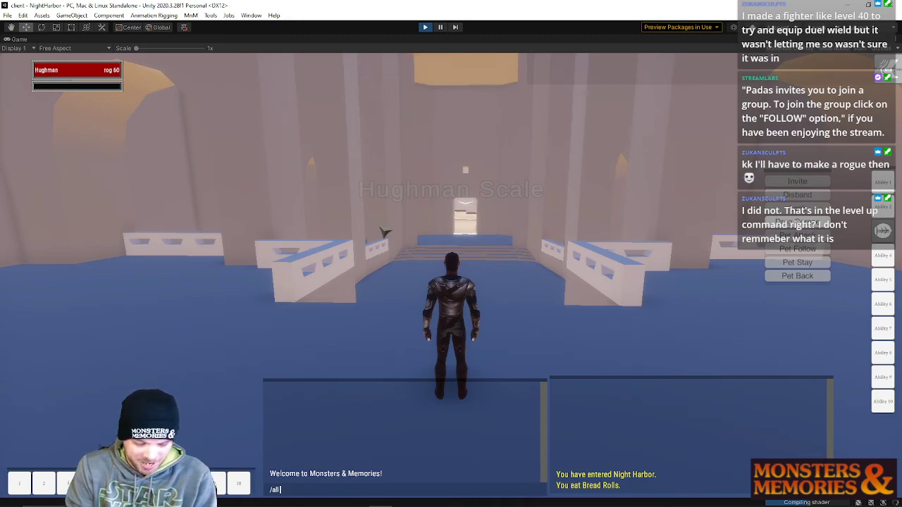
{"action": "key", "text": "BackSpace"}
{"action": "key", "text": "BackSpace"}
{"action": "key", "text": "BackSpace"}
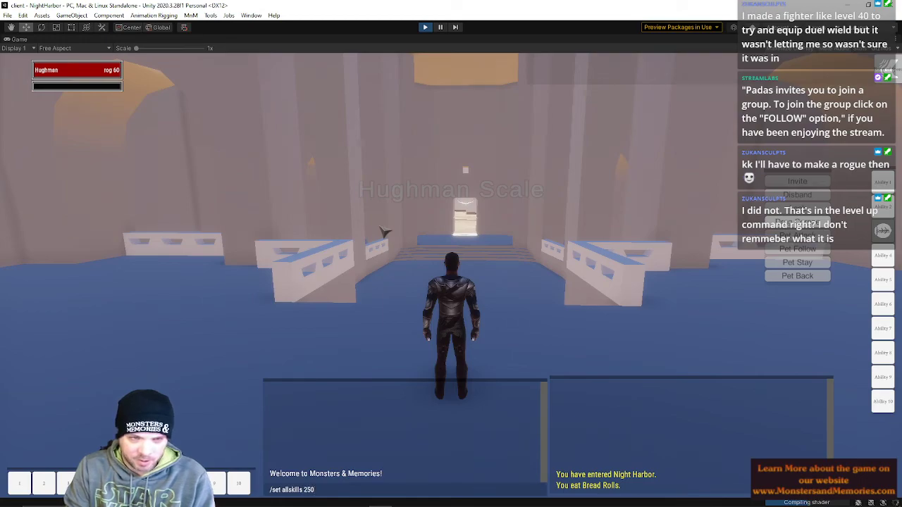
{"action": "left_click", "coordinate": [97, 71]}
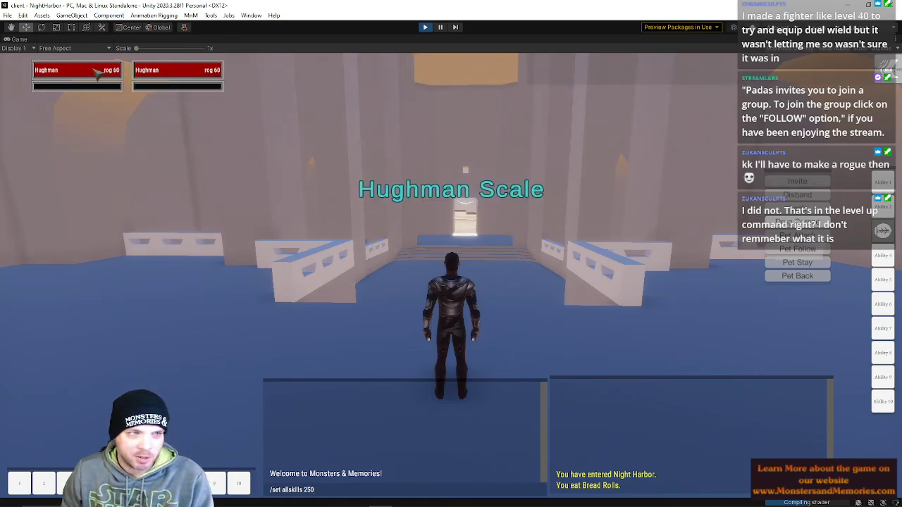
{"action": "key", "text": "Return"}
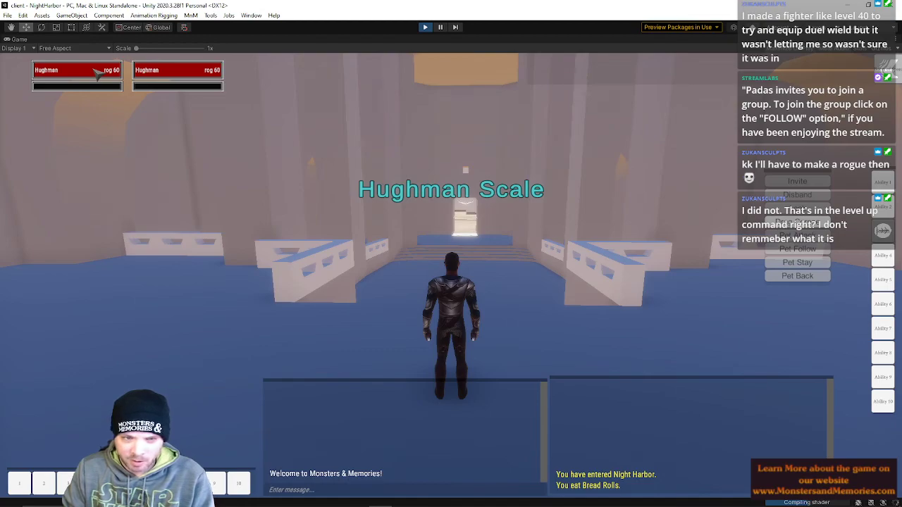
{"action": "key", "text": "Up"}
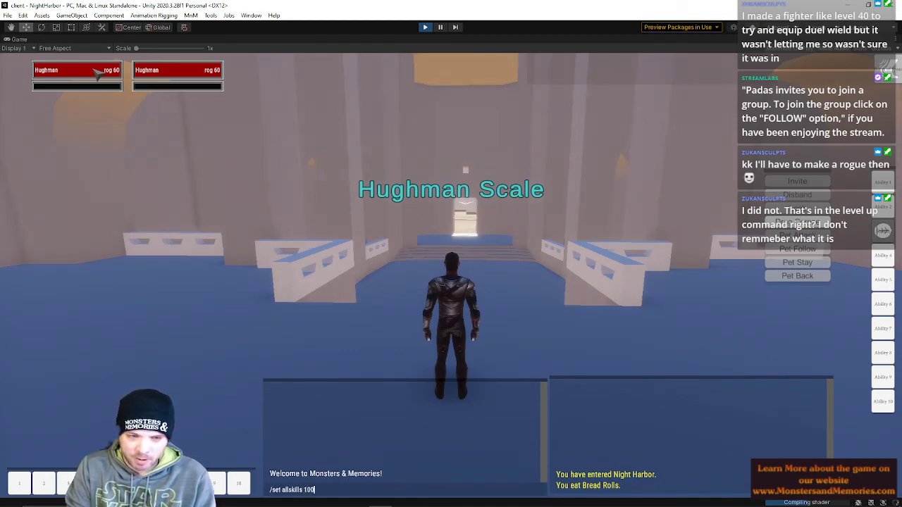
{"action": "key", "text": "Return"}
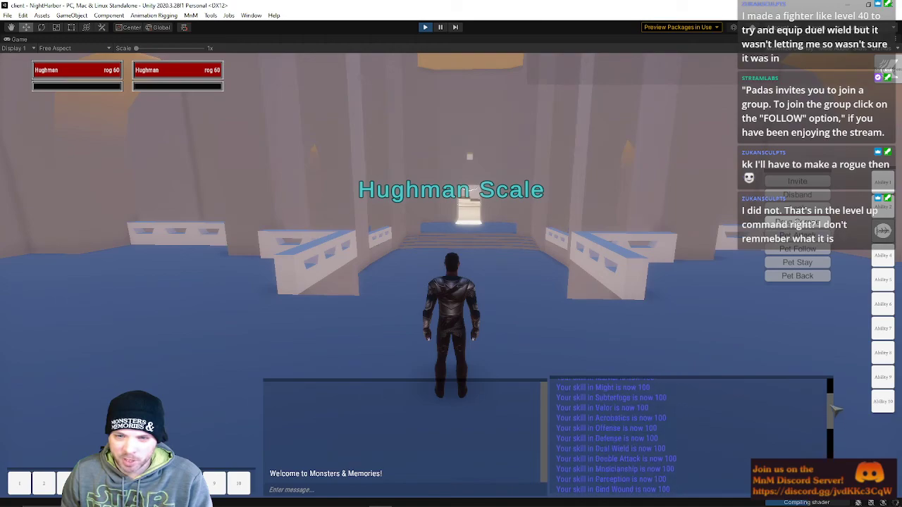
Run the character down the hall and out the entrance, turning to view the sunlit facade and doorway from outside.
{"action": "key", "text": "w"}
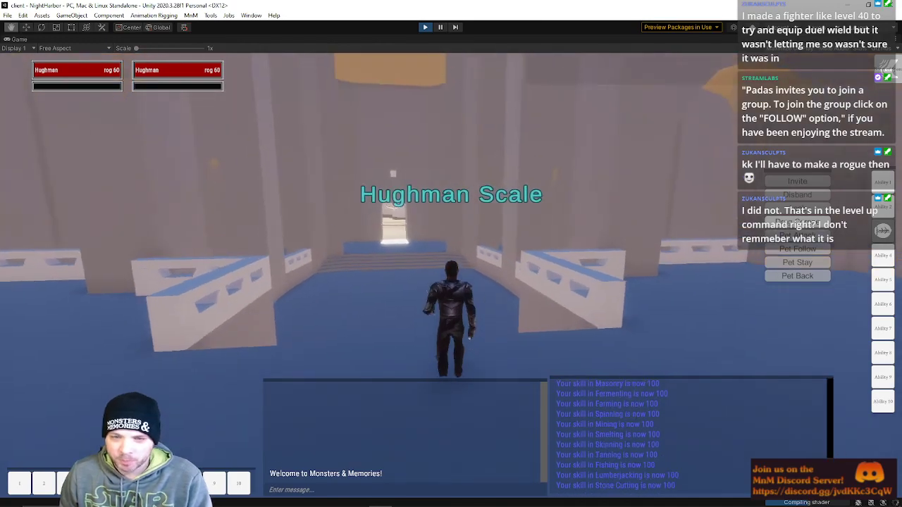
{"action": "key", "text": "w"}
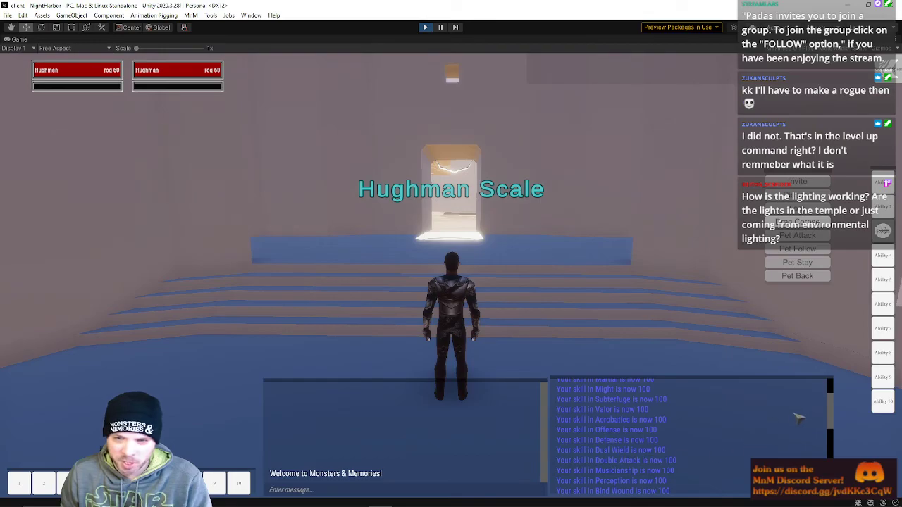
{"action": "key", "text": "w"}
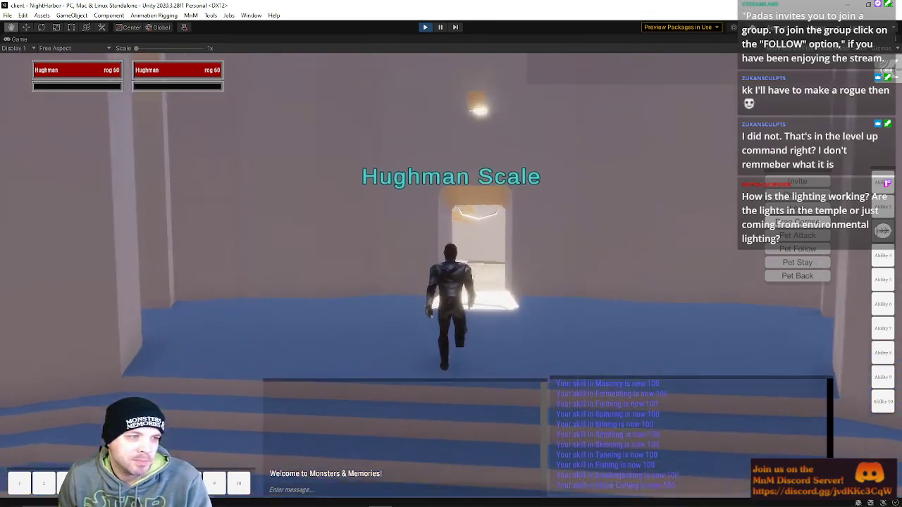
{"action": "key", "text": "w"}
{"action": "key", "text": "w"}
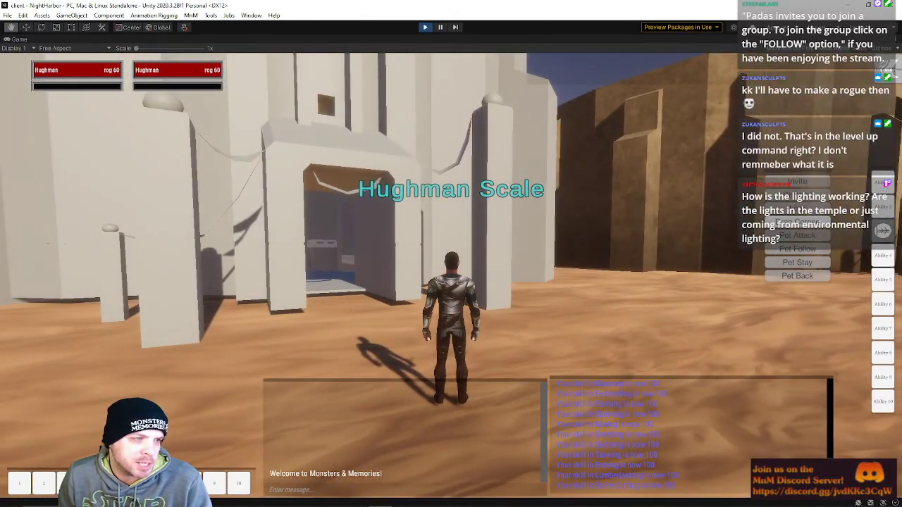
{"action": "key", "text": "a"}
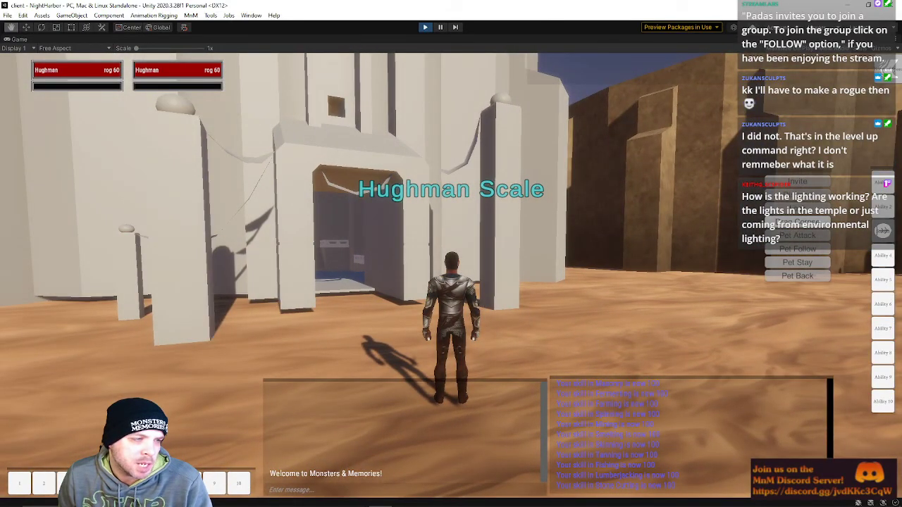
Re-enter the guild hall and run to the raised far platform, turning to view the interior lighting toward the entrance.
{"action": "key", "text": "w"}
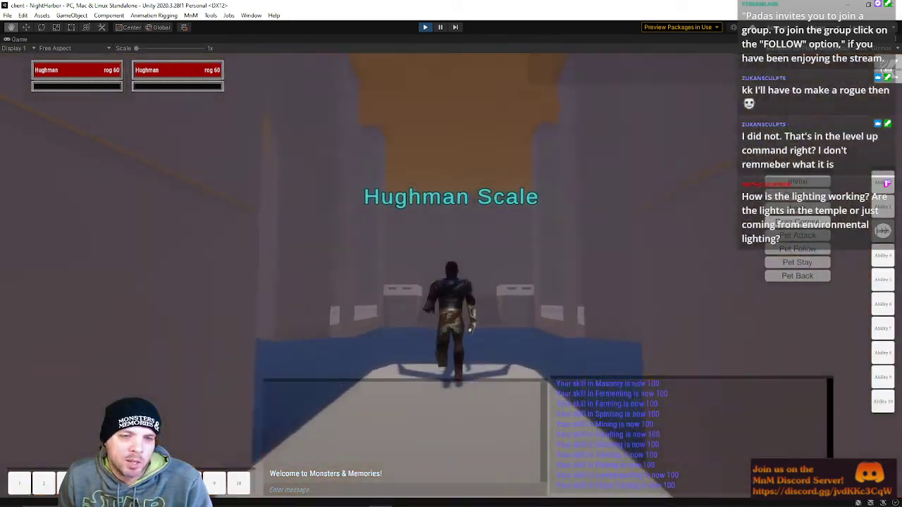
{"action": "key", "text": "w"}
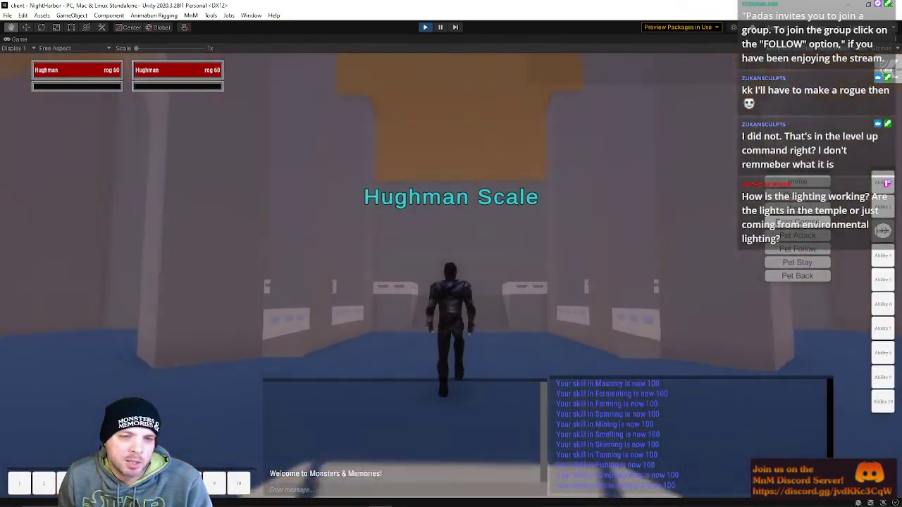
{"action": "key", "text": "w"}
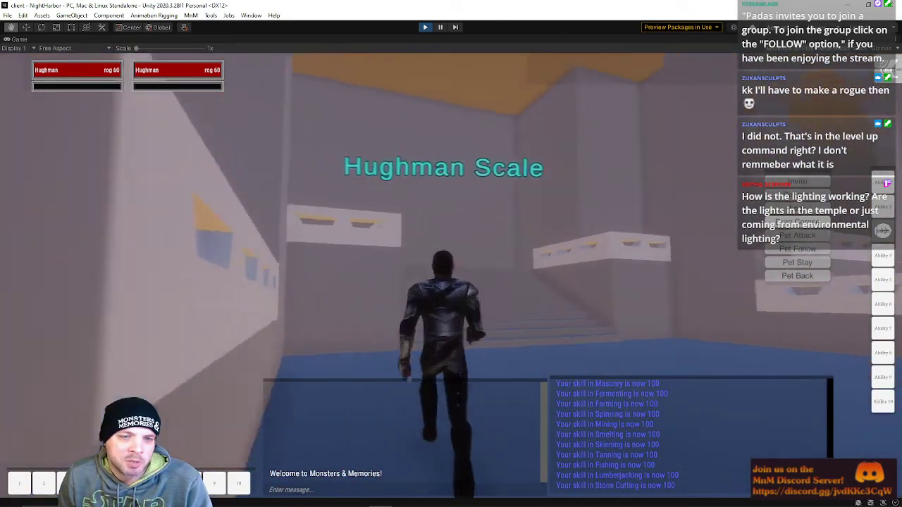
{"action": "key", "text": "w"}
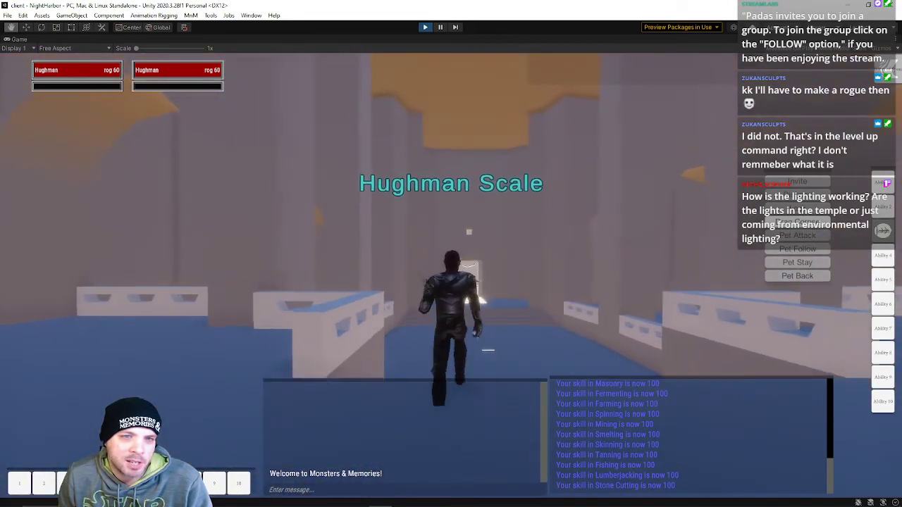
{"action": "key", "text": "d"}
{"action": "key", "text": "w"}
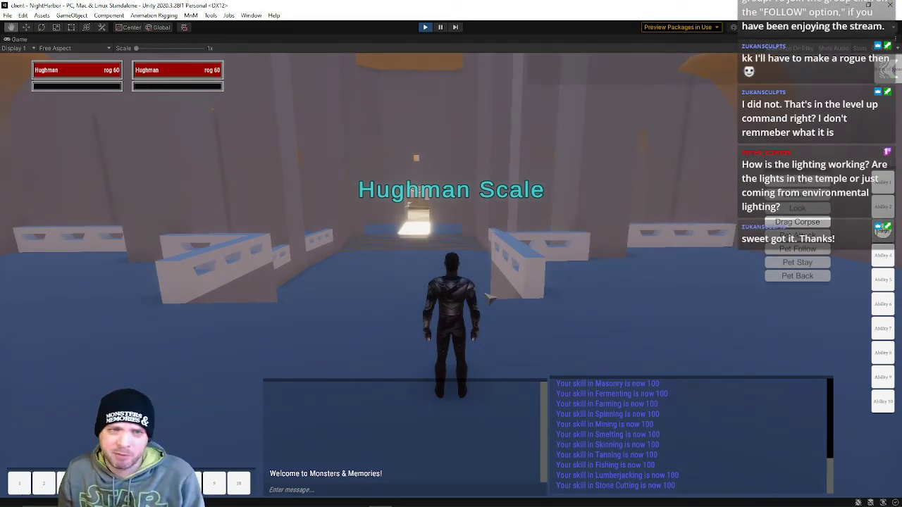
Run across the far platform and down its central stairs to examine the sunlight cast through the entrance.
{"action": "key", "text": "w"}
{"action": "key", "text": "d"}
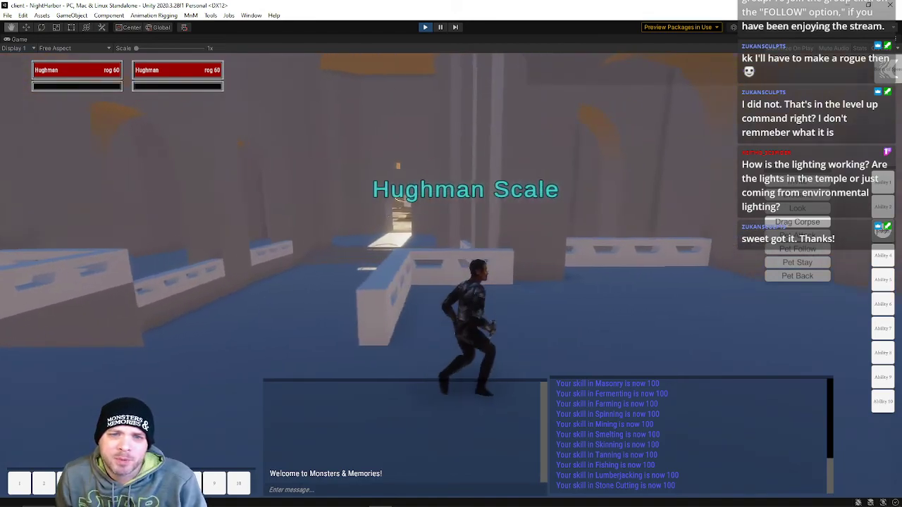
{"action": "key", "text": "w"}
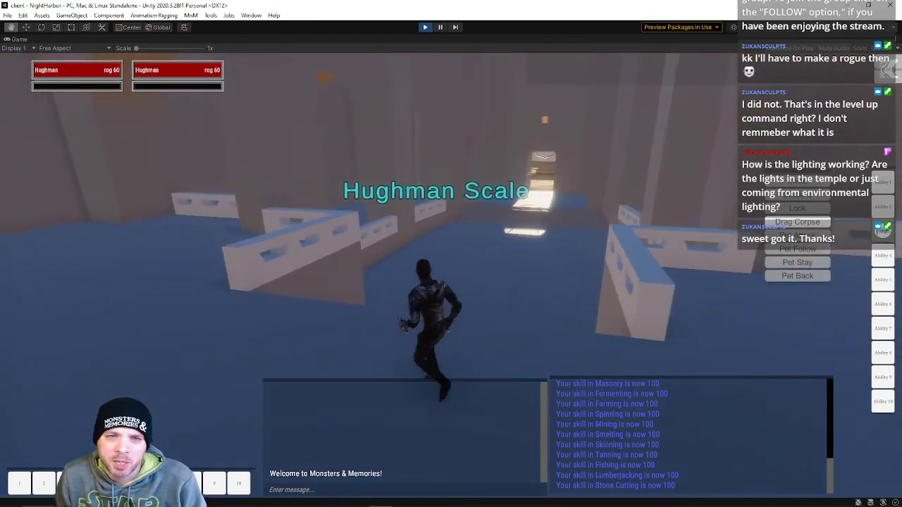
{"action": "key", "text": "w"}
{"action": "key", "text": "w"}
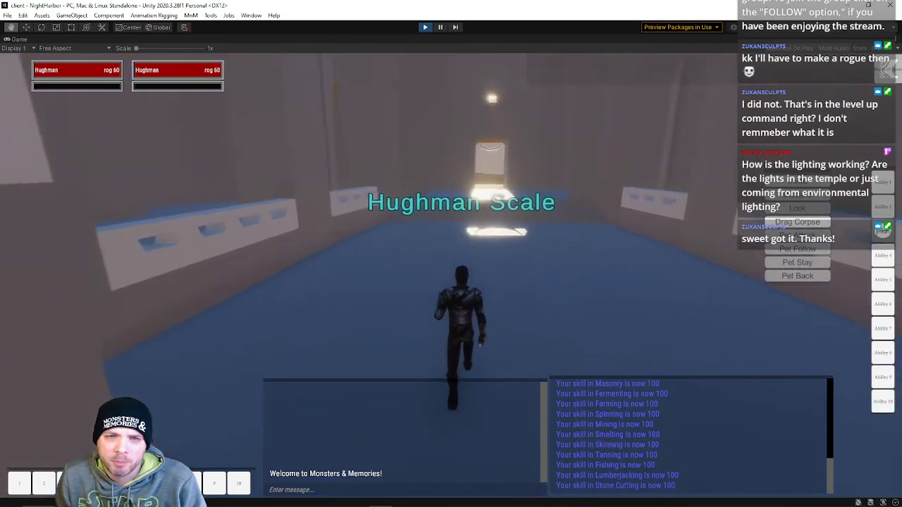
{"action": "key", "text": "s"}
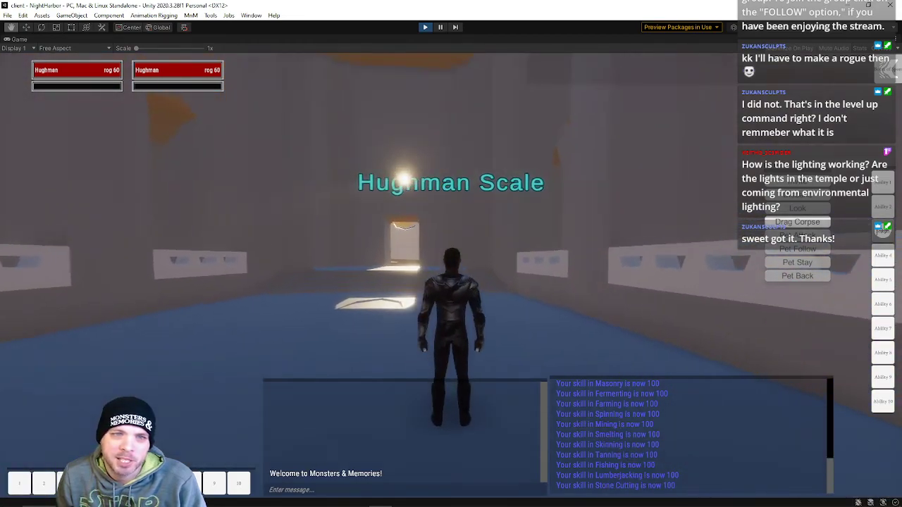
Examine the light patches on the hall floor from between the railings and from a raised view over the stairs.
{"action": "key", "text": "w"}
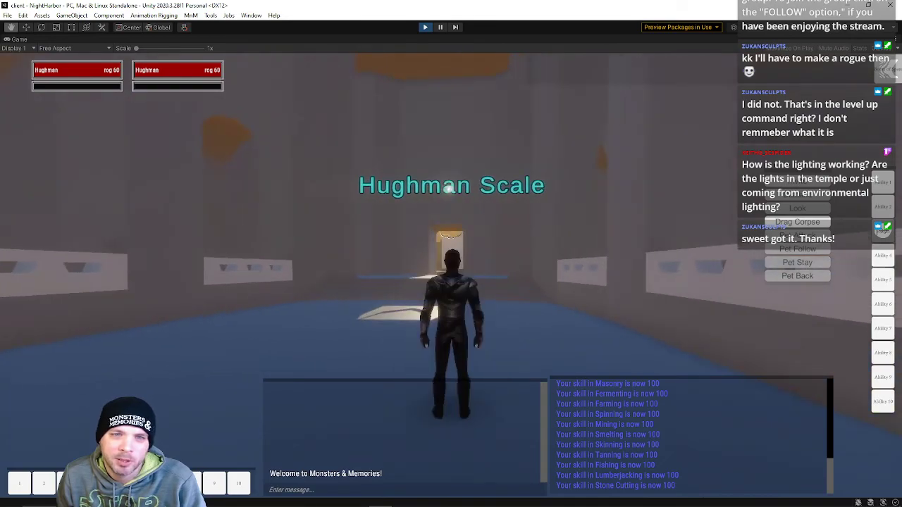
{"action": "key", "text": "w"}
{"action": "key", "text": "w"}
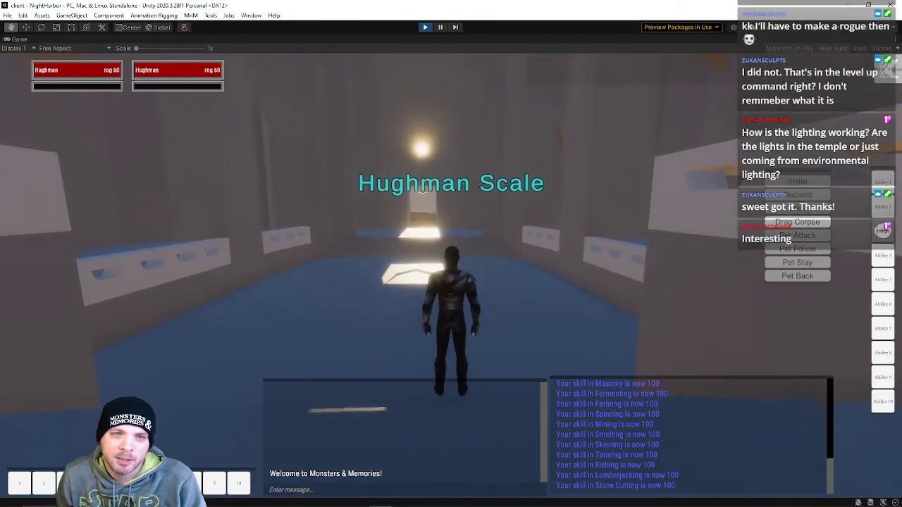
{"action": "key", "text": "w"}
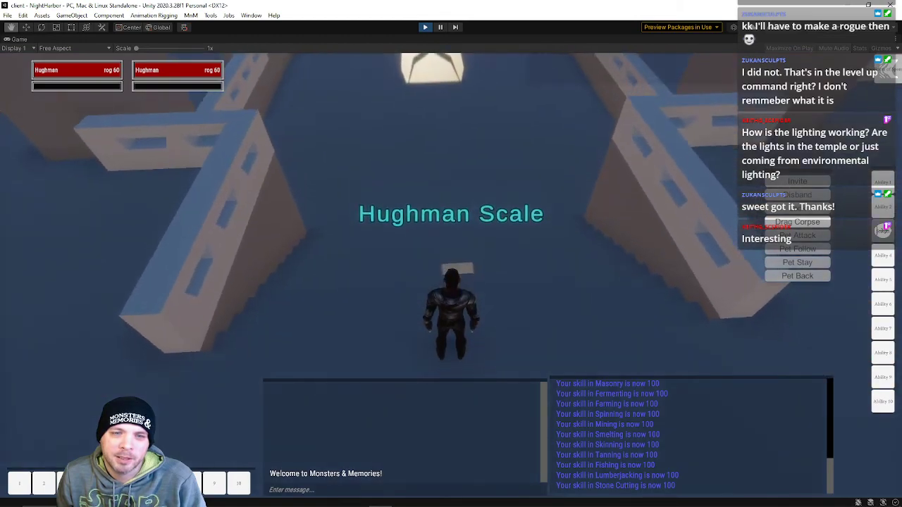
{"action": "key", "text": "w"}
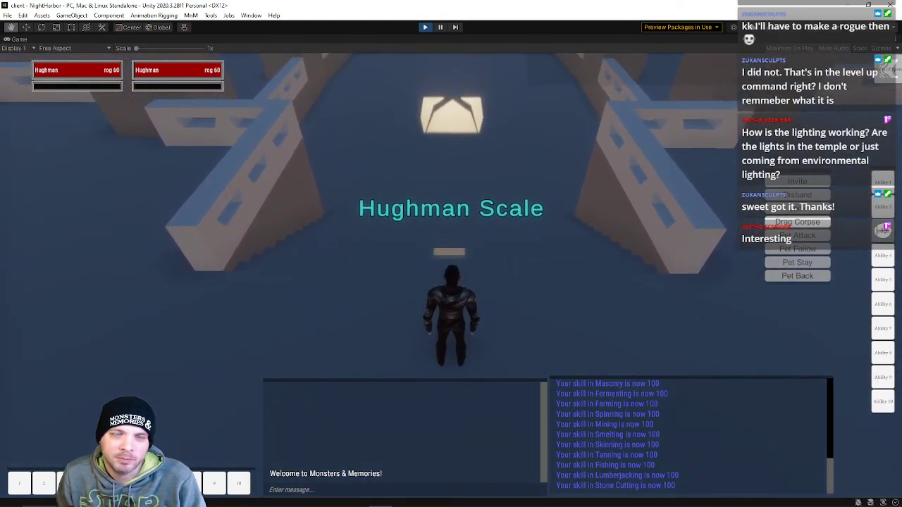
Run through the hall and out the doorway to view the sun setting over the city.
{"action": "right_click_drag", "start_coordinate": [559, 306], "coordinate": [564, 278]}
{"action": "key", "text": "w"}
{"action": "key", "text": "d"}
{"action": "key", "text": "w"}
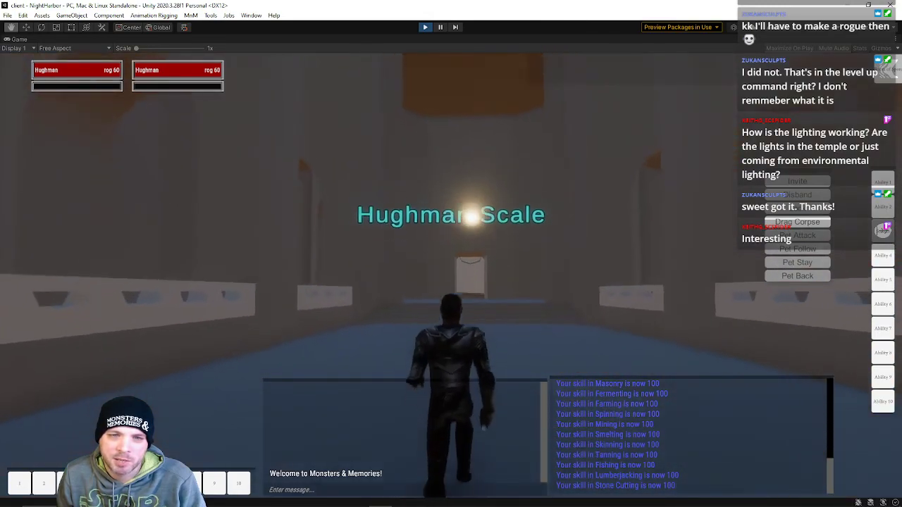
{"action": "key", "text": "w"}
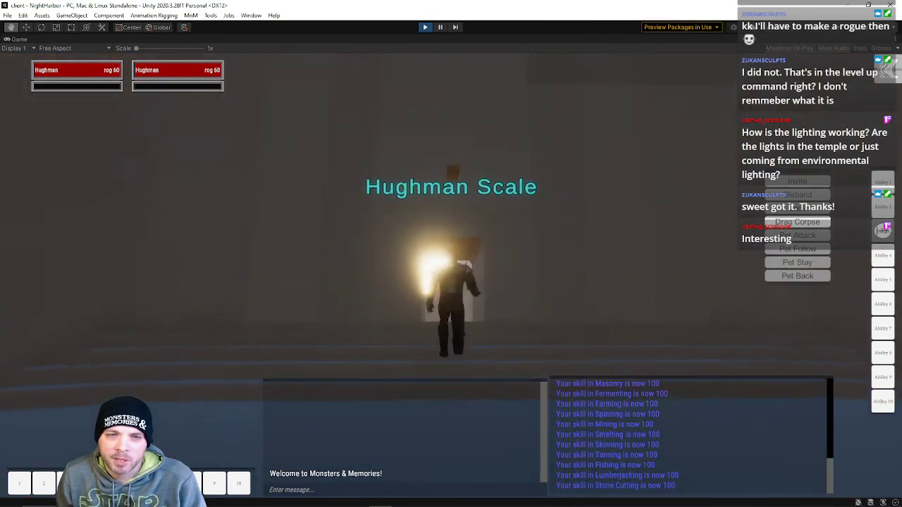
{"action": "key", "text": "w"}
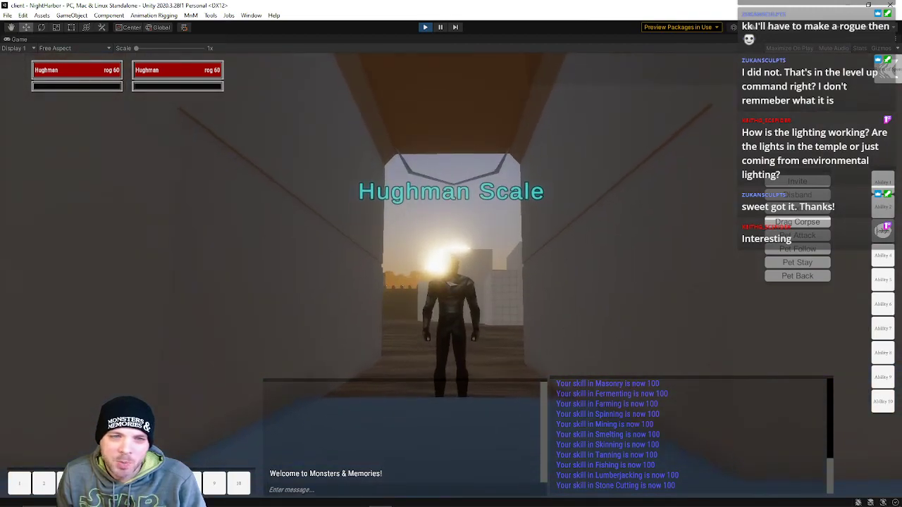
{"action": "key", "text": "w"}
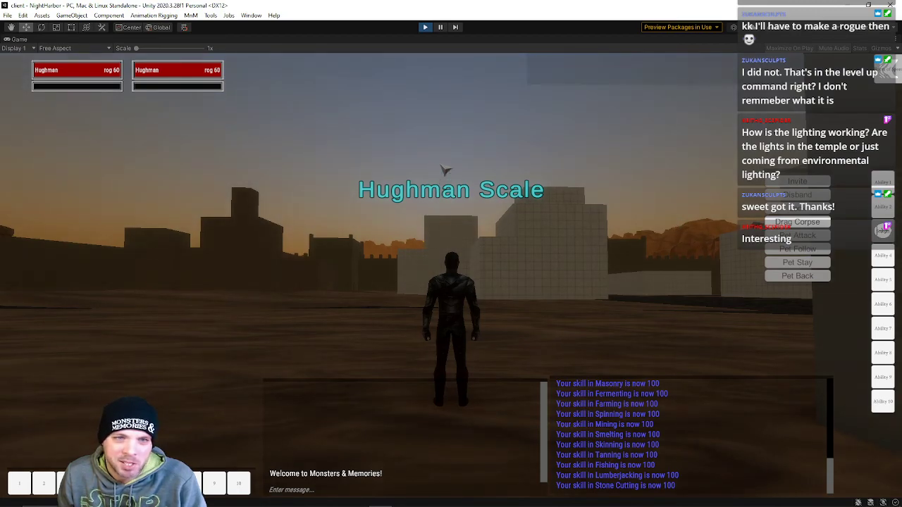
Turn back into the guild hall and run to the far stairs to examine the interior lighting at dusk.
{"action": "key", "text": "w"}
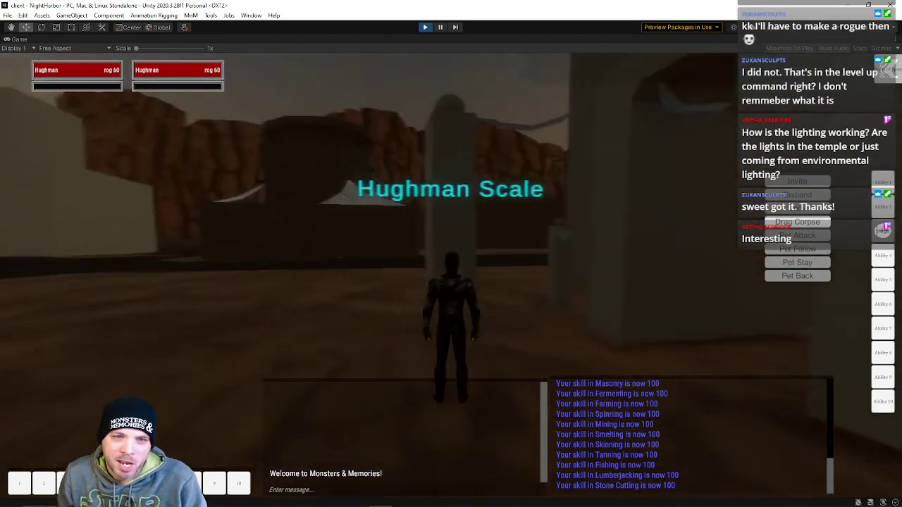
{"action": "key", "text": "w"}
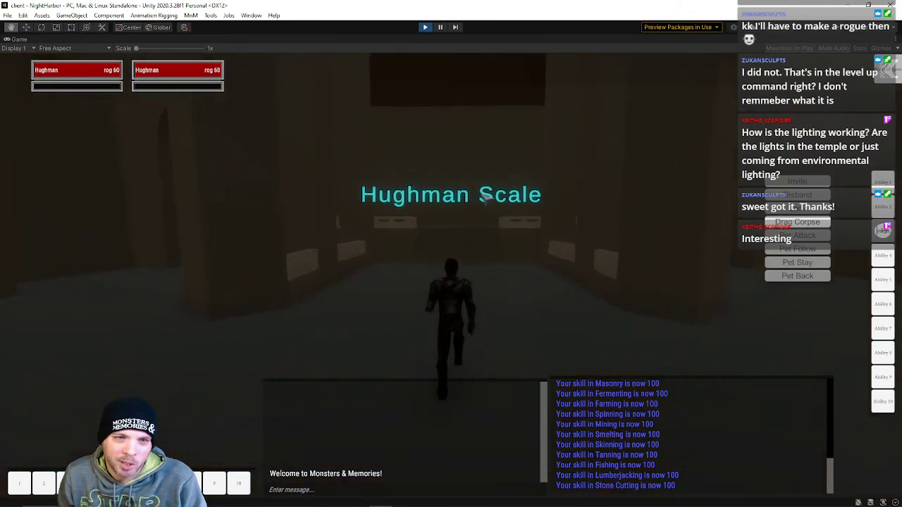
{"action": "key", "text": "w"}
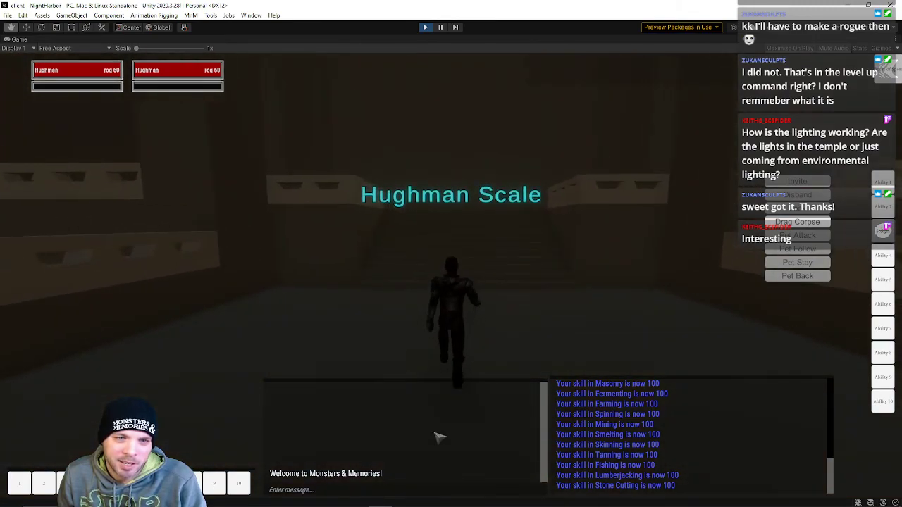
{"action": "key", "text": "w"}
{"action": "right_click_drag", "start_coordinate": [482, 174], "coordinate": [528, 182]}
Run back up the entrance steps and out the doorway to view the city skyline at nightfall.
{"action": "key", "text": "w"}
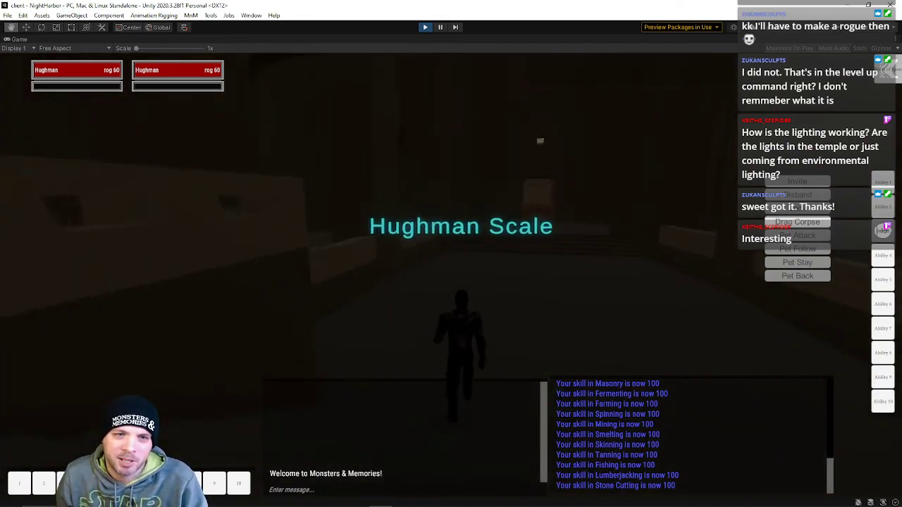
{"action": "key", "text": "w"}
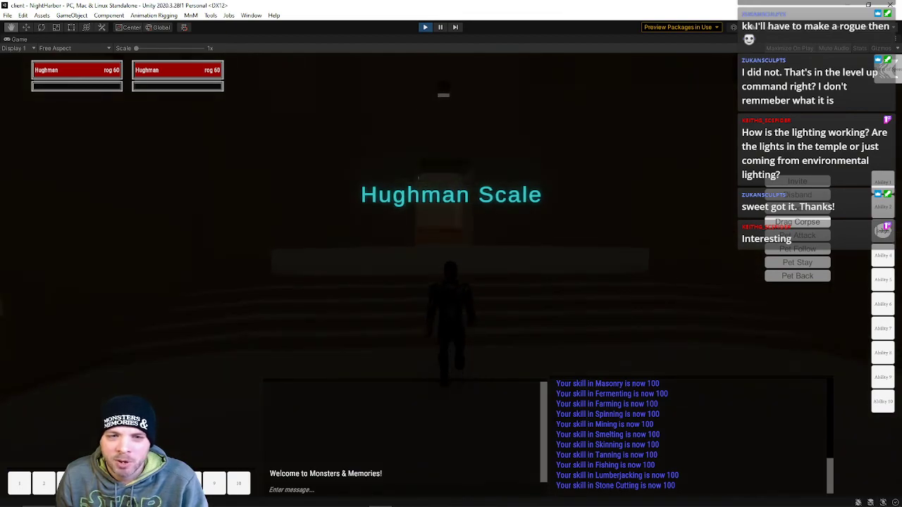
{"action": "key", "text": "space"}
{"action": "key", "text": "w"}
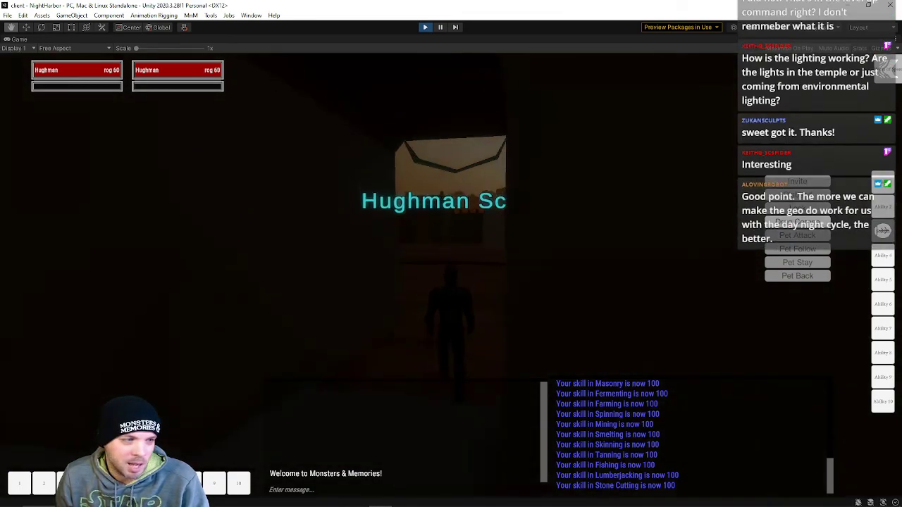
{"action": "key", "text": "w"}
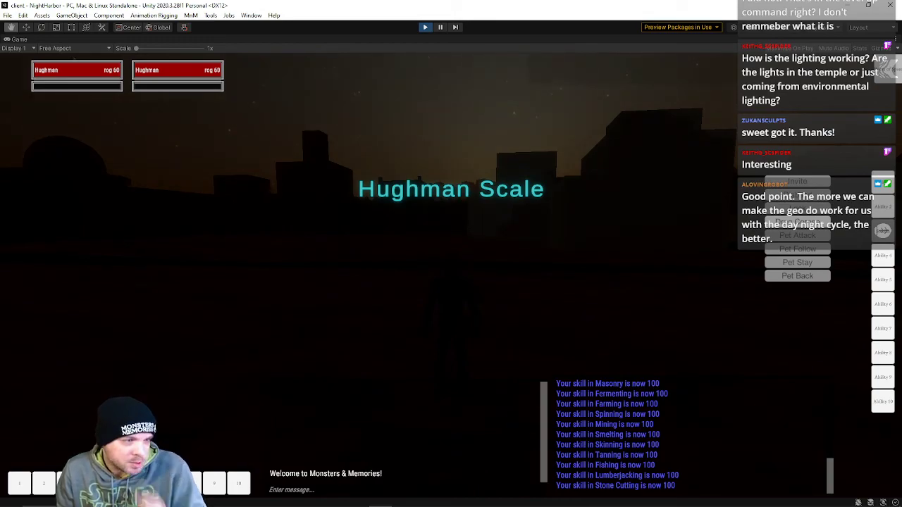
Change the game world's time to daylight with the /timeset chat command.
{"action": "right_click_drag", "start_coordinate": [395, 292], "coordinate": [549, 293]}
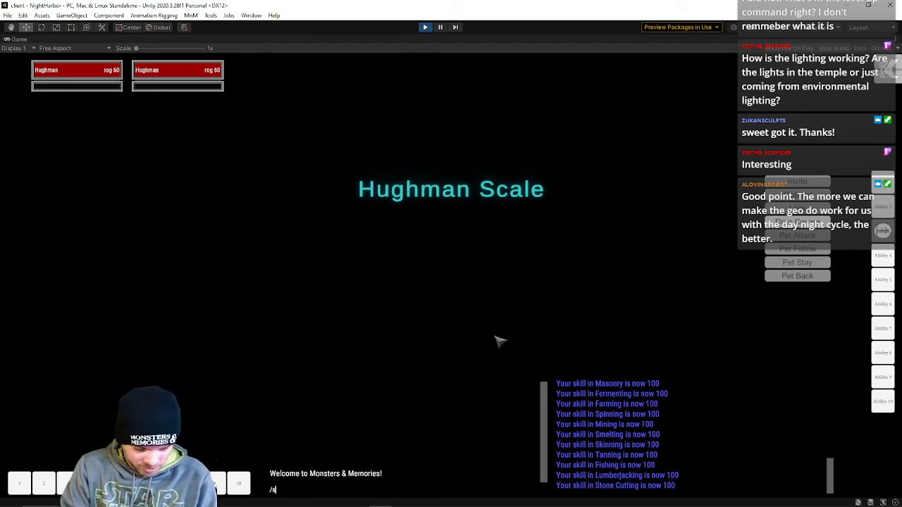
{"action": "type", "text": "et"}
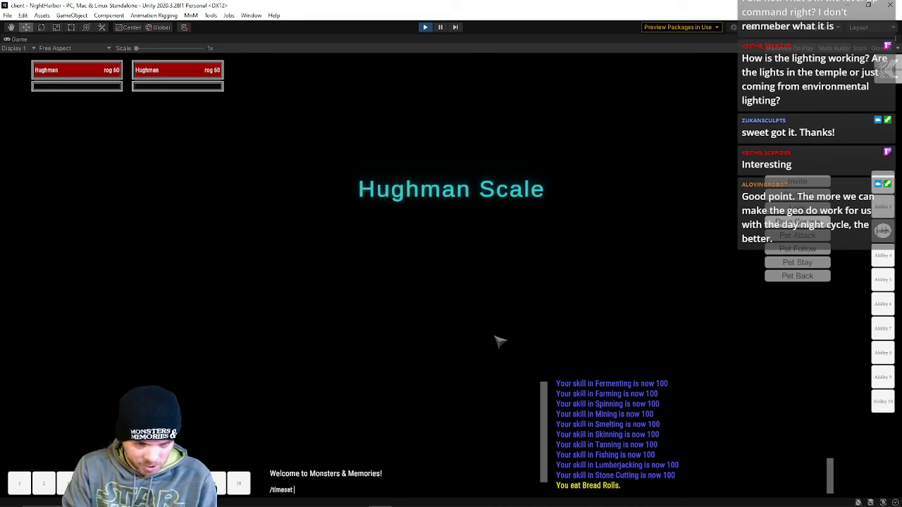
{"action": "key", "text": "Return"}
Back down the steps into the guild hall and turn to the side arches to examine the interior in daylight.
{"action": "right_click_drag", "start_coordinate": [483, 255], "coordinate": [578, 261]}
{"action": "key", "text": "w"}
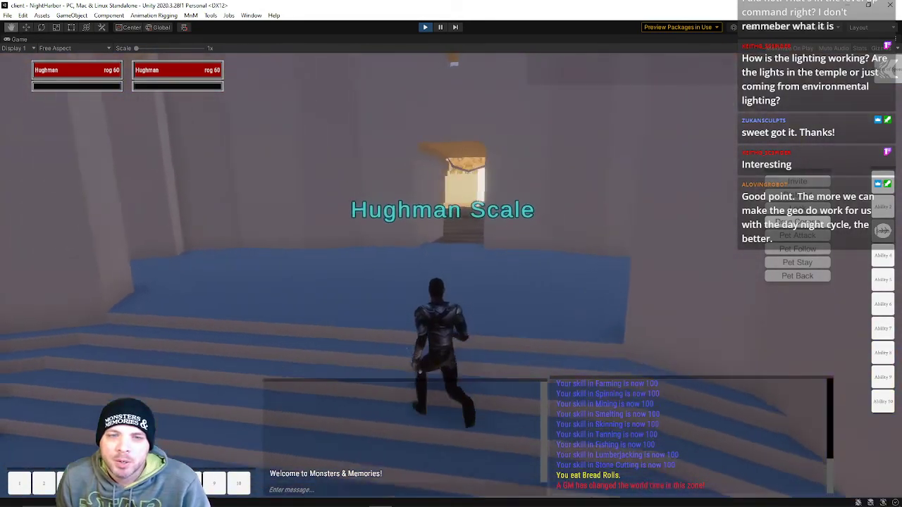
{"action": "key", "text": "s"}
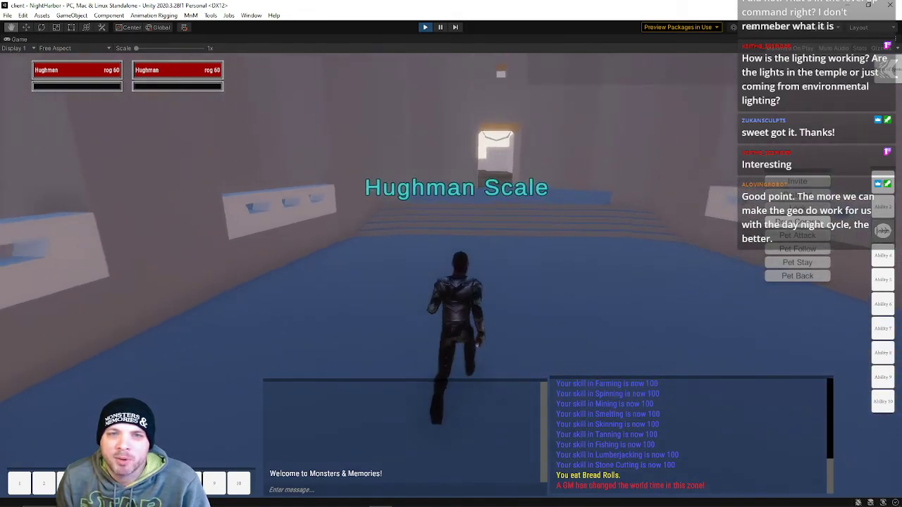
{"action": "key", "text": "s"}
{"action": "right_click_drag", "start_coordinate": [520, 143], "coordinate": [563, 115]}
{"action": "key", "text": "s"}
{"action": "key", "text": "d"}
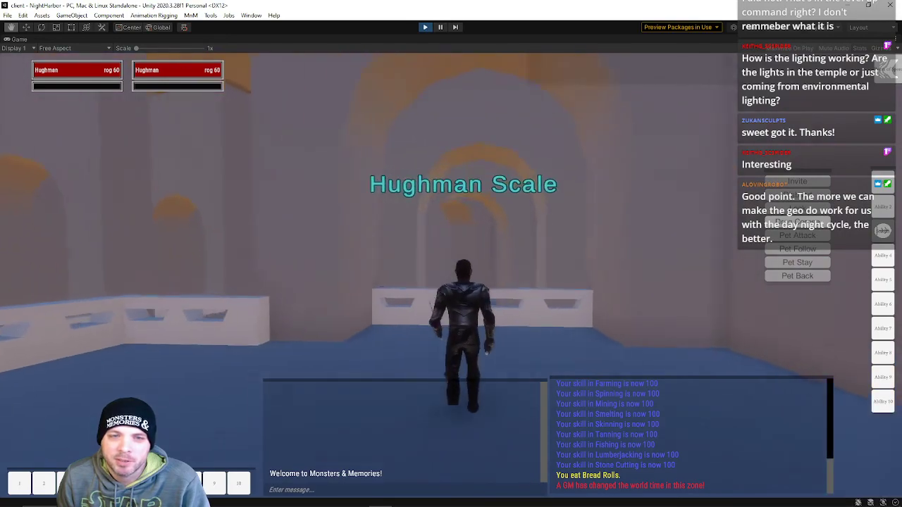
Run past the railings through the guild hall and back up to the entrance doorway.
{"action": "key", "text": "w"}
{"action": "key", "text": "space"}
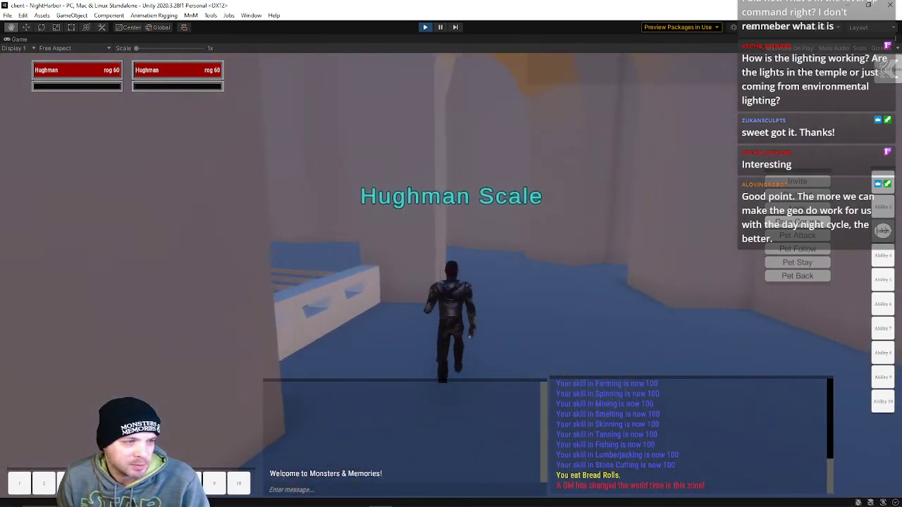
{"action": "key", "text": "w"}
{"action": "key", "text": "space"}
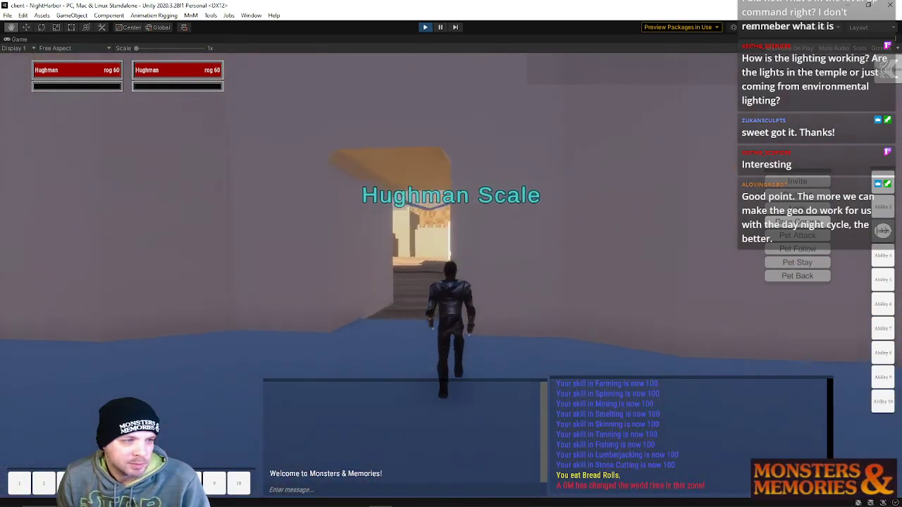
Run out to the plaza and examine the guild hall's facade beside the neighbouring tower with the sun behind it.
{"action": "key", "text": "w"}
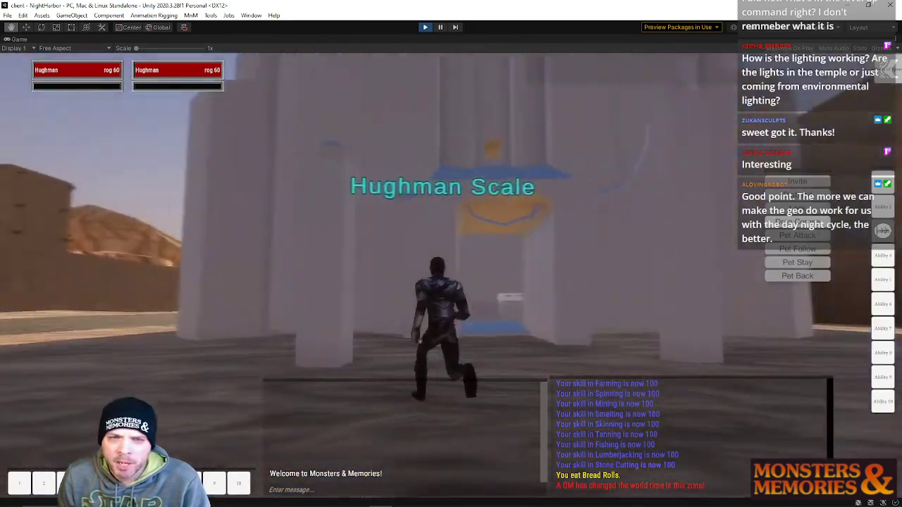
{"action": "key", "text": "w"}
{"action": "key", "text": "d"}
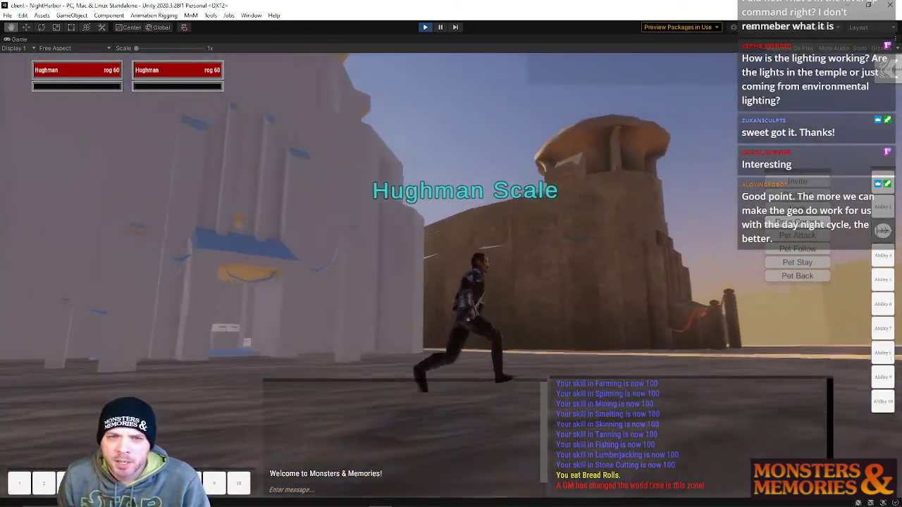
{"action": "key", "text": "s"}
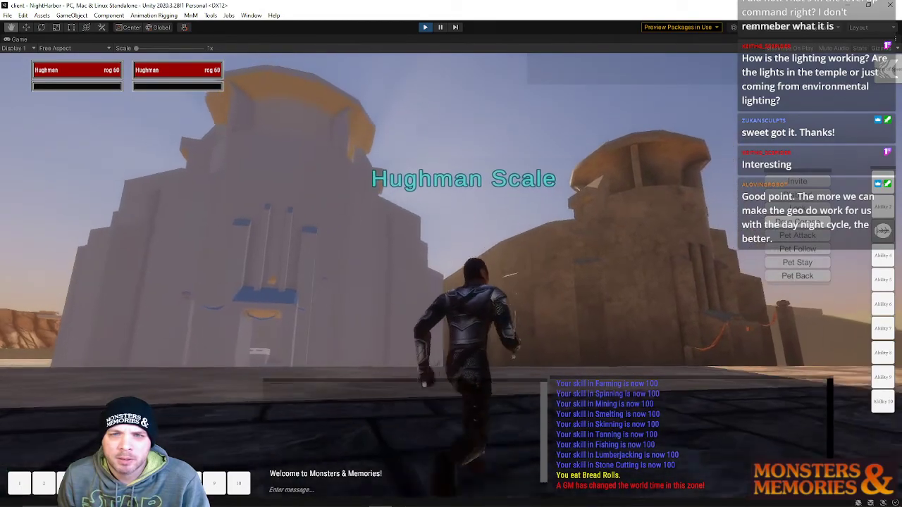
{"action": "key", "text": "s"}
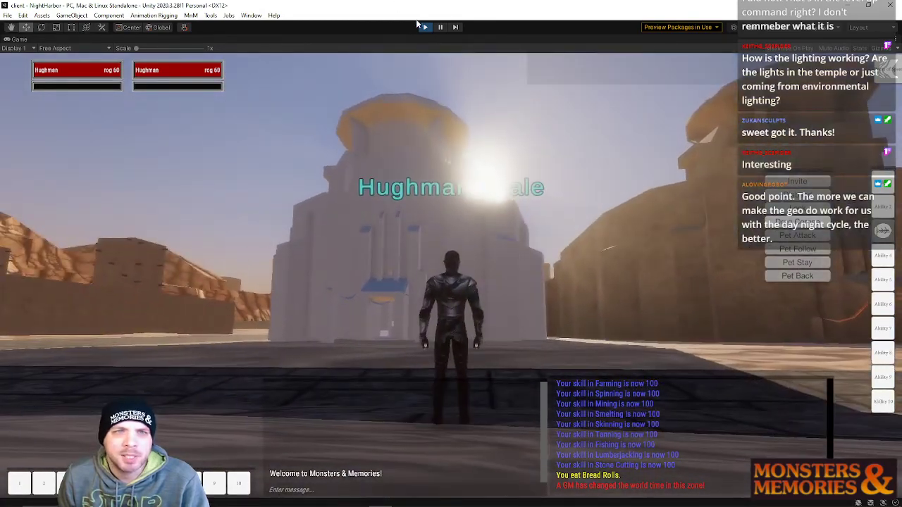
{"action": "right_click_drag", "start_coordinate": [350, 215], "coordinate": [367, 231]}
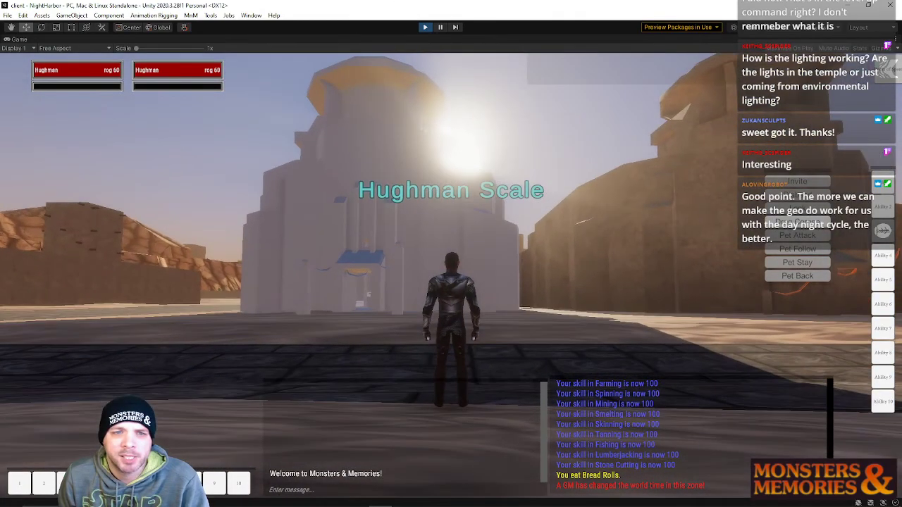
Stop the playtest and open the material import settings of the NH_GuildHall_02 model.
{"action": "left_click", "coordinate": [424, 27]}
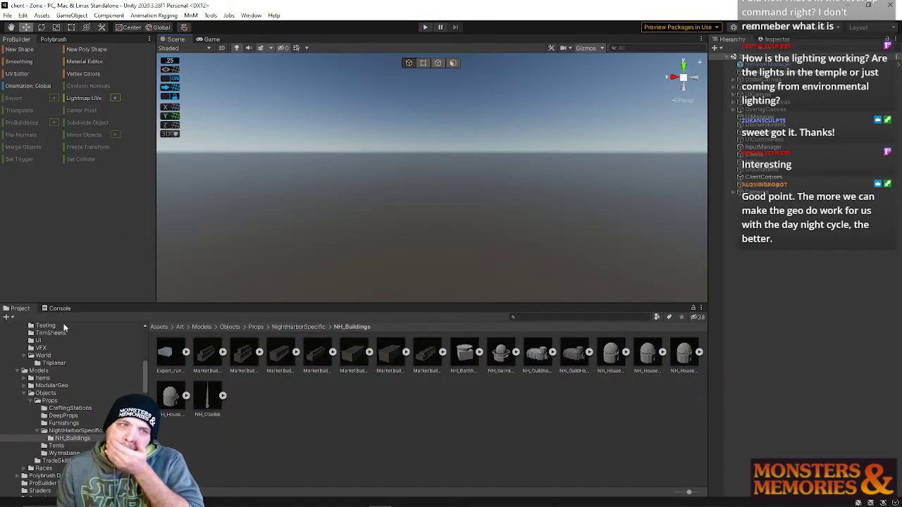
{"action": "left_click", "coordinate": [573, 357]}
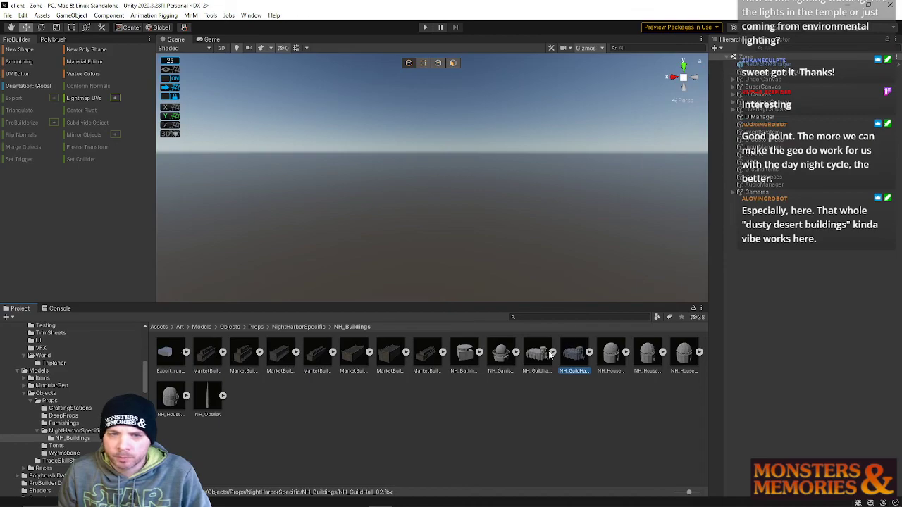
{"action": "double_click", "coordinate": [575, 356]}
{"action": "left_click", "coordinate": [815, 51]}
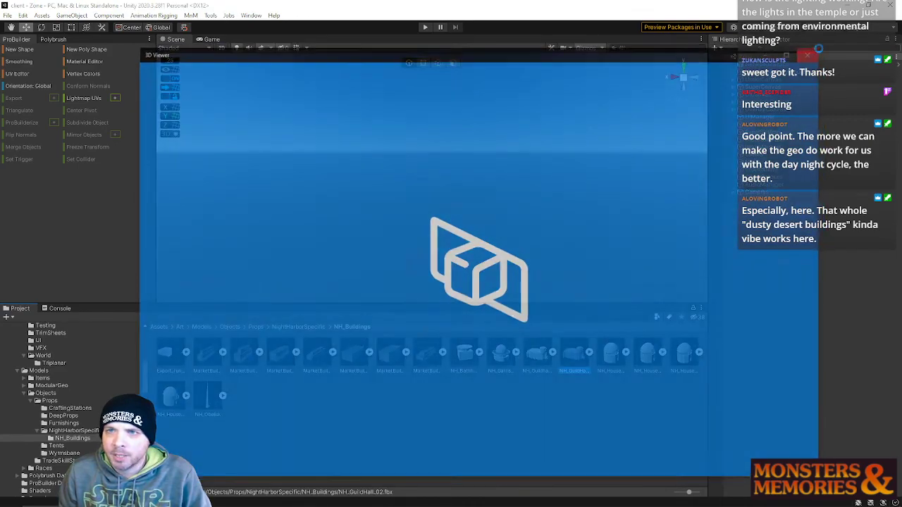
{"action": "left_click", "coordinate": [590, 352]}
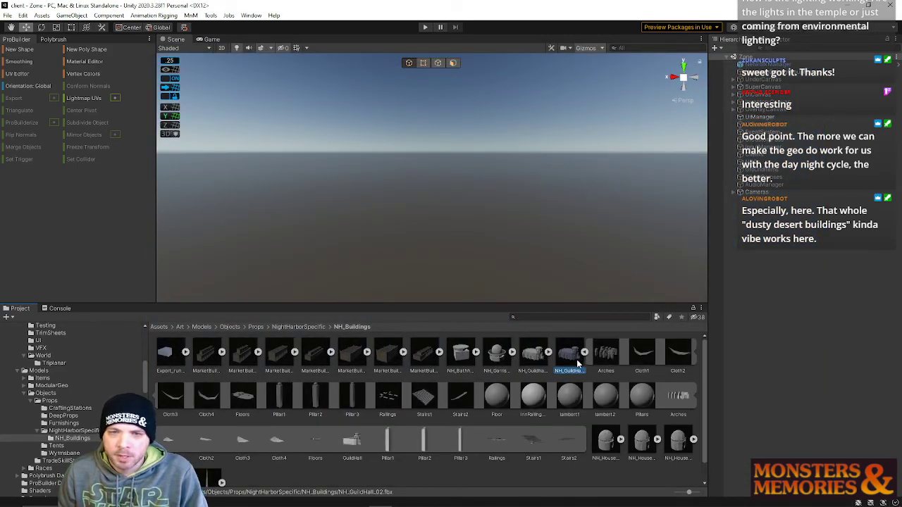
{"action": "left_click", "coordinate": [779, 40]}
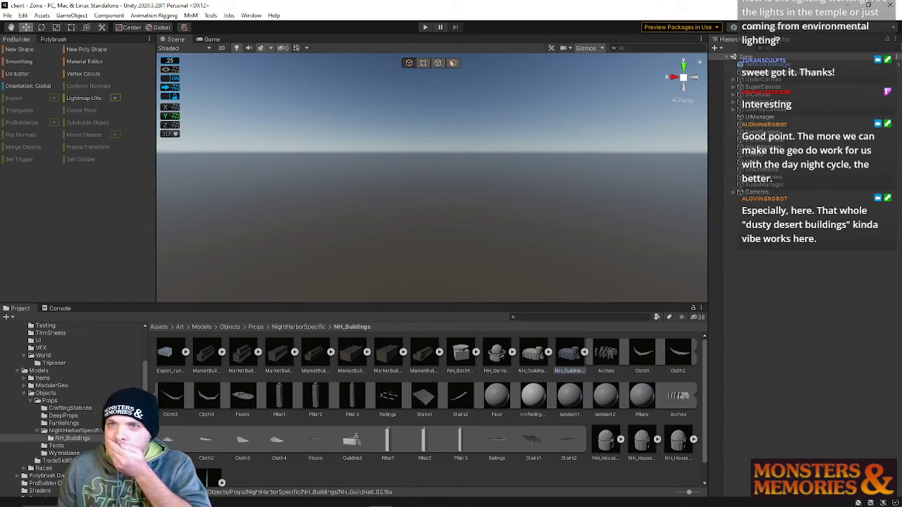
{"action": "left_click", "coordinate": [837, 84]}
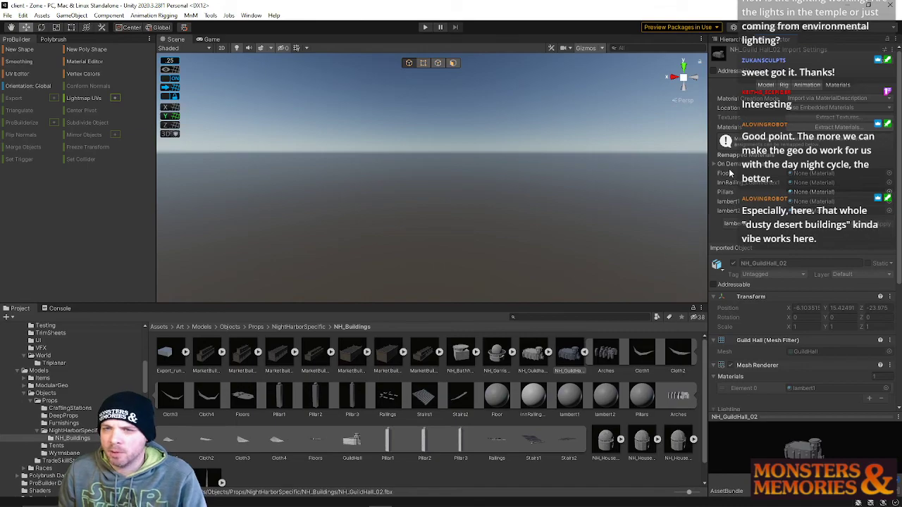
Remap the model's InnRailing, Pillars and lambert1 materials to LoamVertex from the Loam materials folder.
{"action": "scroll", "coordinate": [60, 409], "scroll_direction": "up", "scroll_amount": 3}
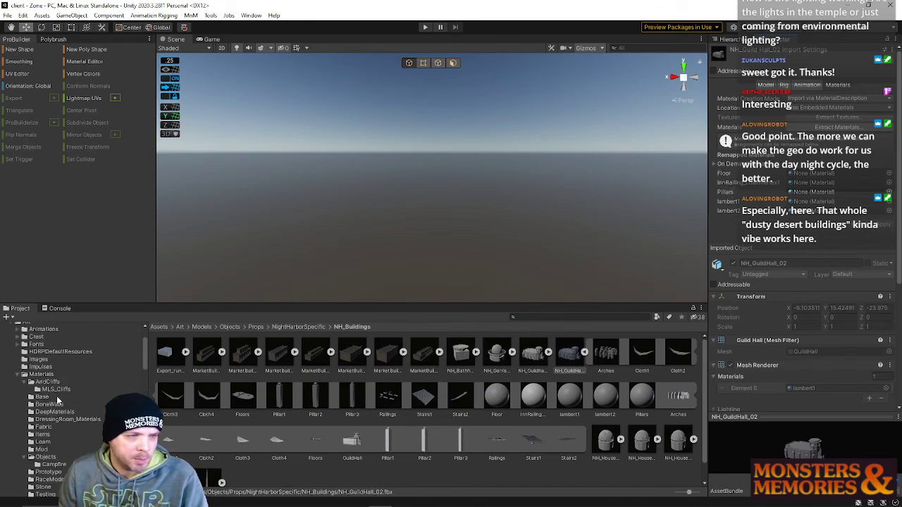
{"action": "scroll", "coordinate": [50, 451], "scroll_direction": "up", "scroll_amount": 3}
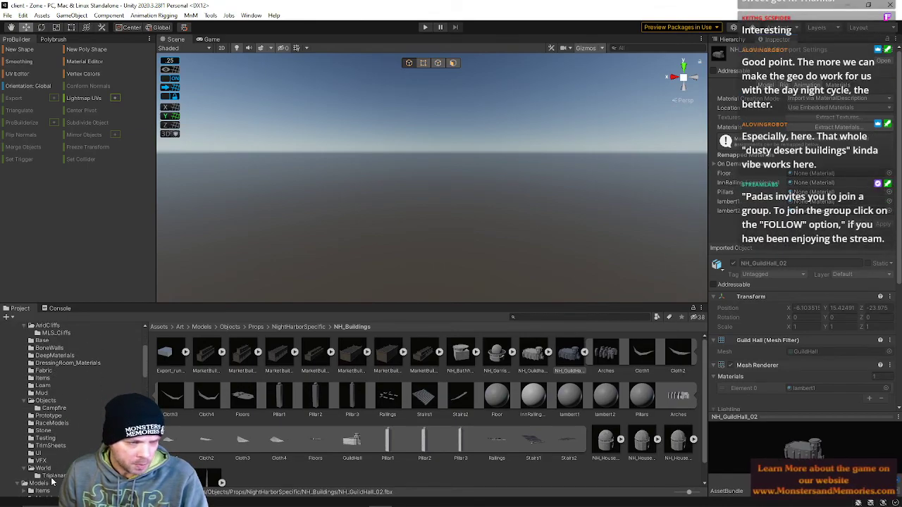
{"action": "left_click", "coordinate": [44, 385]}
{"action": "left_click_drag", "start_coordinate": [226, 360], "coordinate": [817, 184]}
{"action": "left_click_drag", "start_coordinate": [244, 354], "coordinate": [817, 192]}
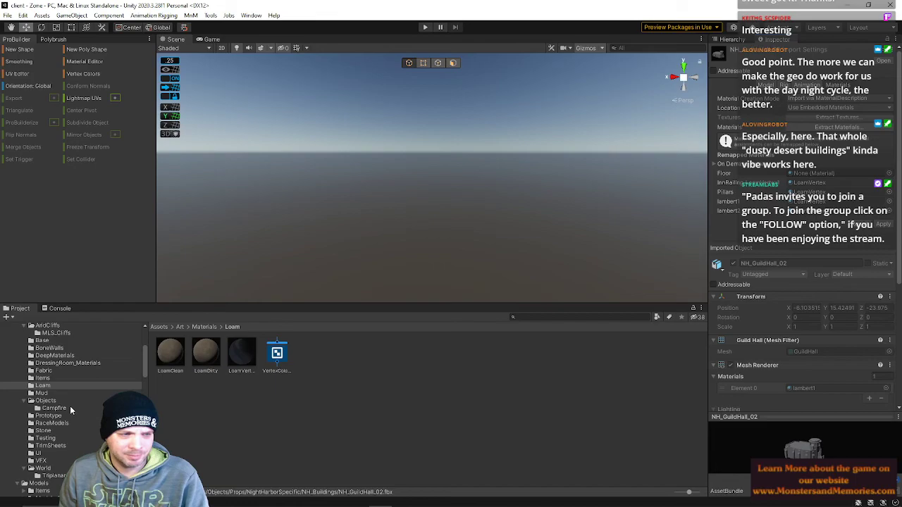
Remap the model's Floor material to MarieWallB from the World materials folder and apply the import settings.
{"action": "left_click", "coordinate": [44, 468]}
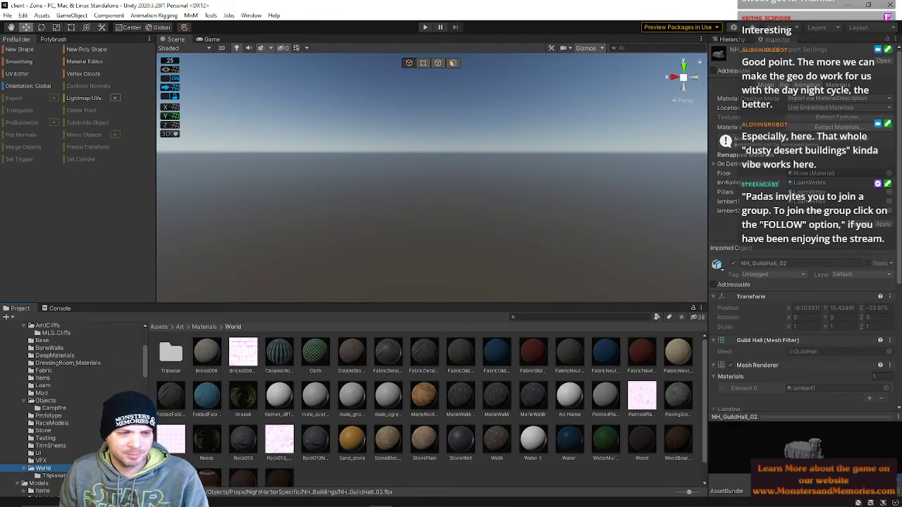
{"action": "left_click_drag", "start_coordinate": [530, 399], "coordinate": [819, 174]}
{"action": "left_click", "coordinate": [884, 224]}
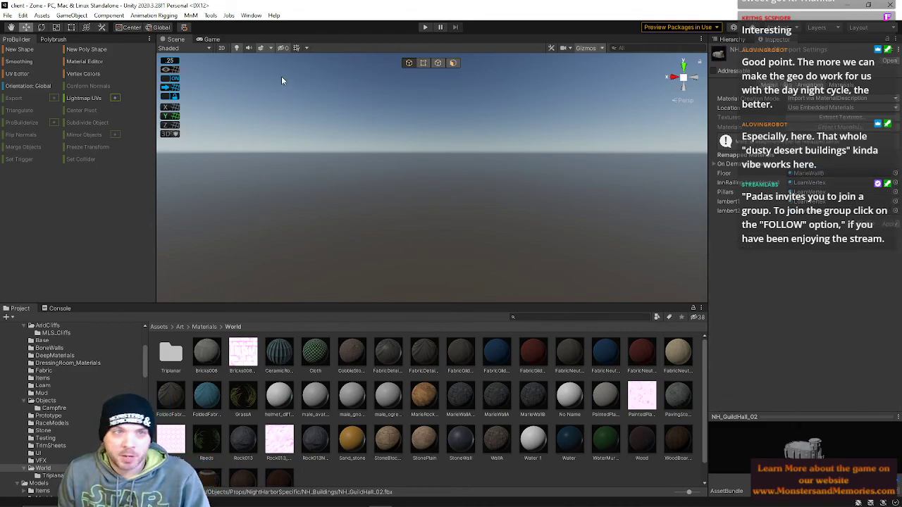
Enlarge the asset browser, return to the NH_Buildings folder and collapse the contents of NH_GuildHall_02.
{"action": "left_click_drag", "start_coordinate": [225, 304], "coordinate": [241, 245]}
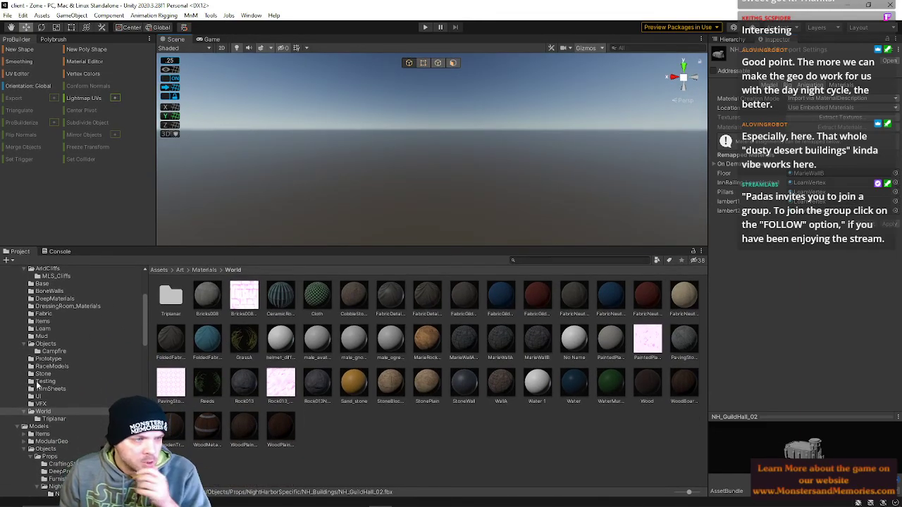
{"action": "scroll", "coordinate": [38, 397], "scroll_direction": "down", "scroll_amount": 4}
{"action": "left_click", "coordinate": [70, 438]}
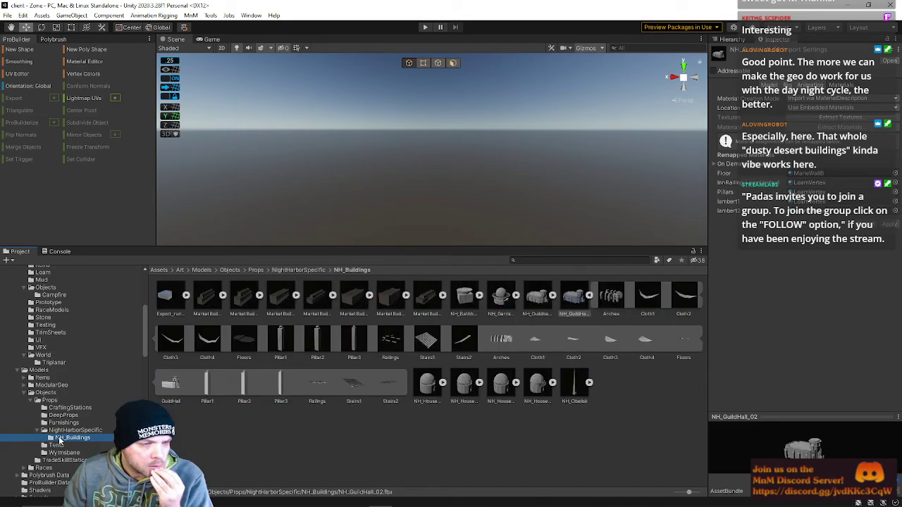
{"action": "left_click", "coordinate": [639, 373]}
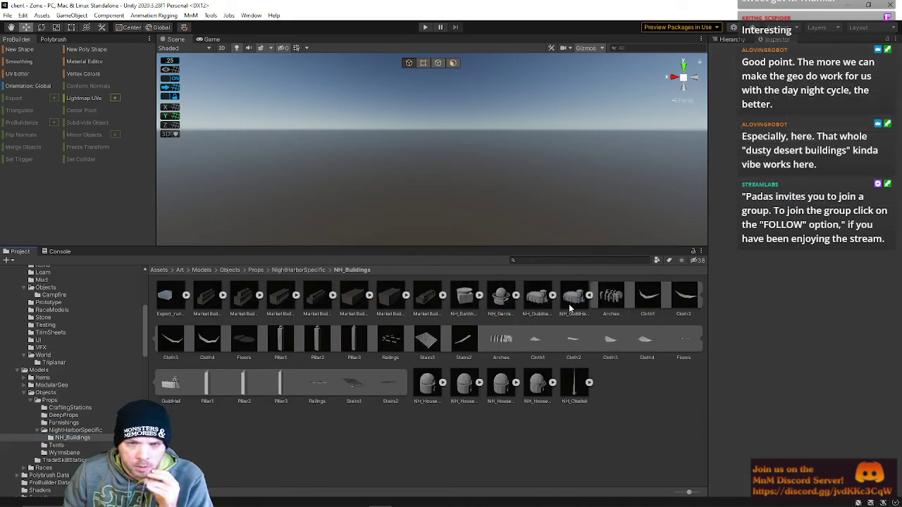
{"action": "left_click", "coordinate": [574, 298]}
{"action": "left_click", "coordinate": [591, 298]}
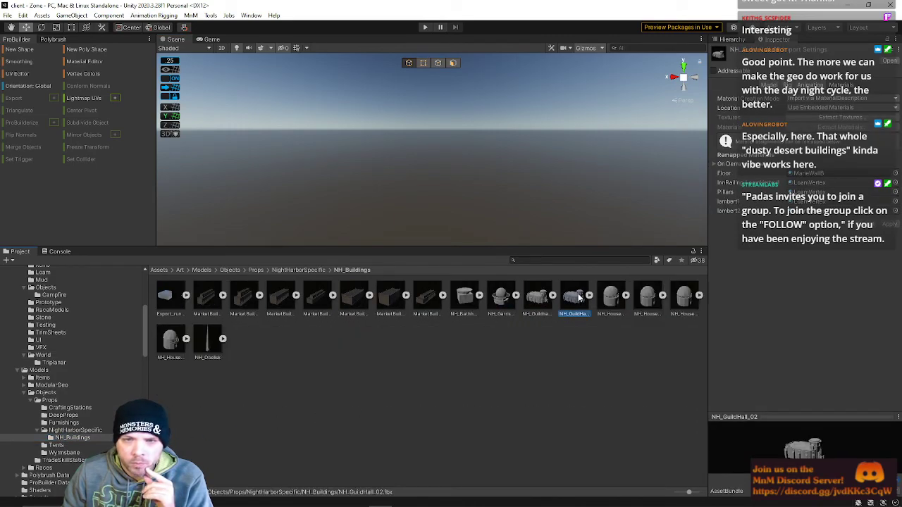
Create a new prefab in the NH_Buildings folder and name it NH_Guildhall_prefab.
{"action": "right_click", "coordinate": [582, 301]}
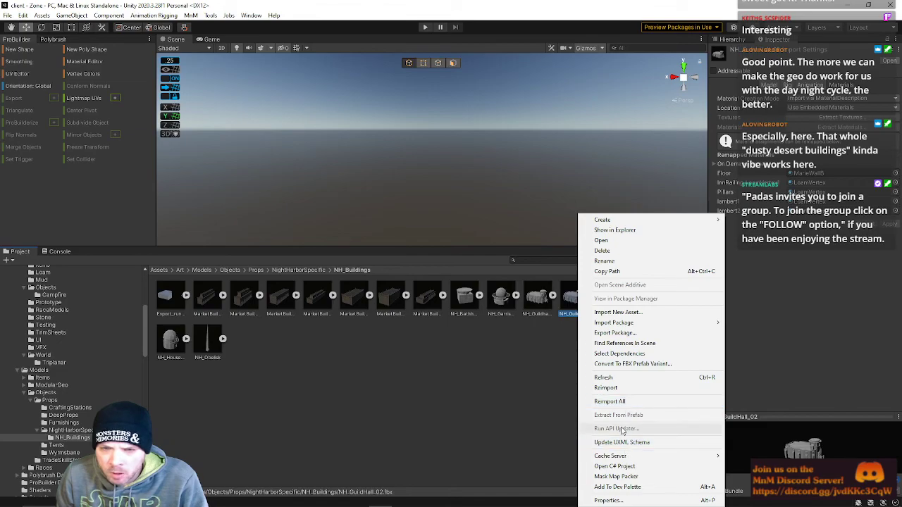
{"action": "mouse_move", "coordinate": [604, 224]}
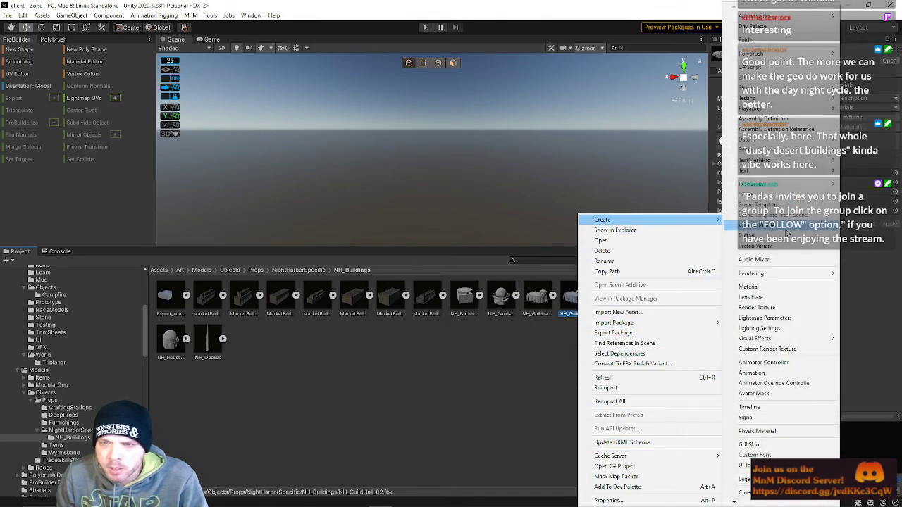
{"action": "left_click", "coordinate": [785, 241]}
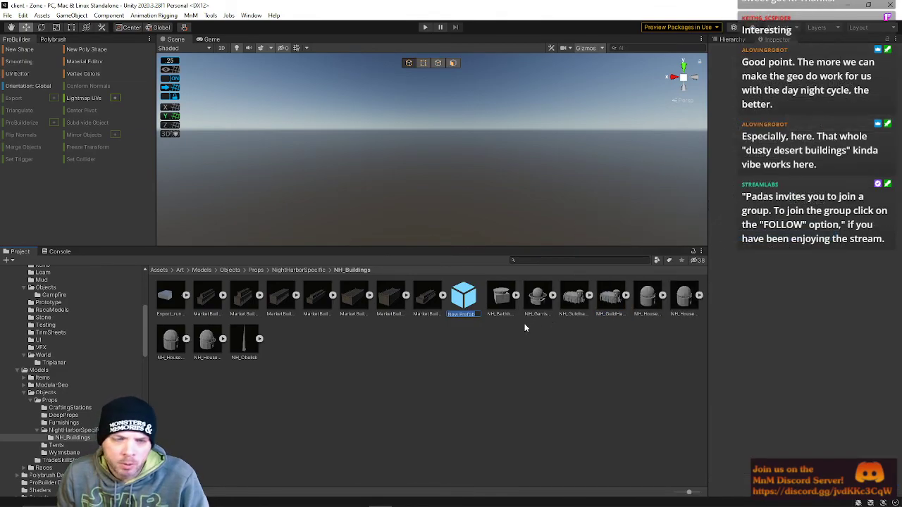
{"action": "type", "text": "Nigh"}
{"action": "type", "text": "H_"}
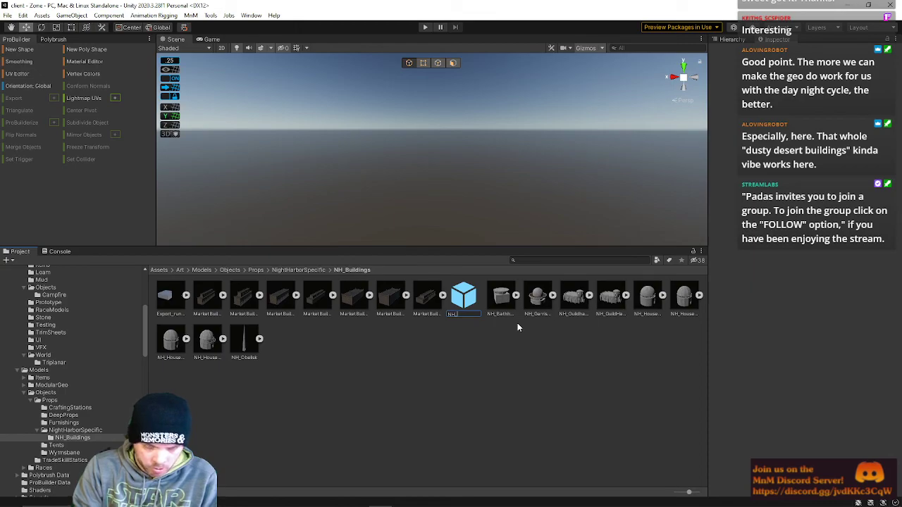
{"action": "type", "text": "Guildha"}
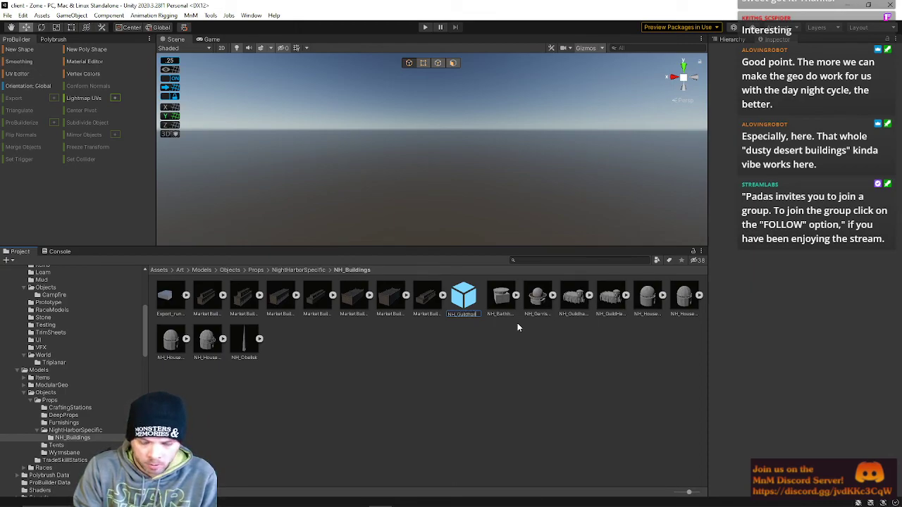
{"action": "type", "text": "ll"}
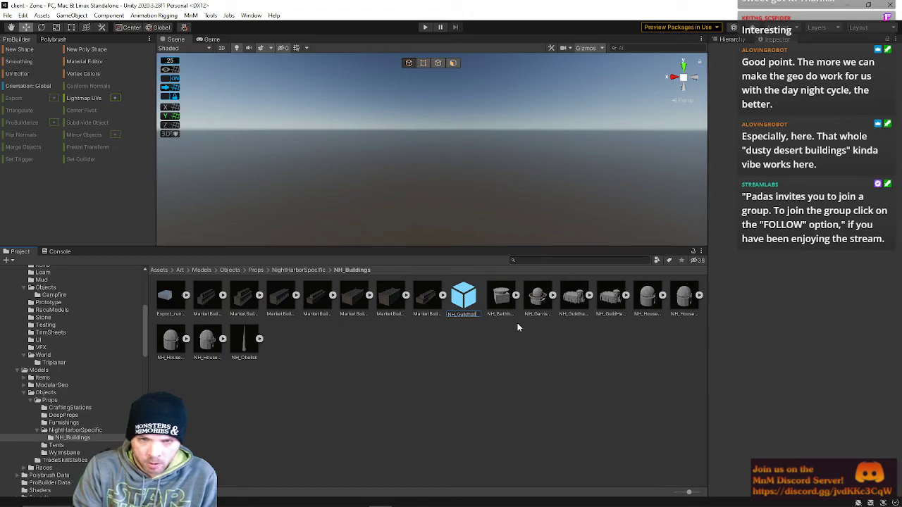
{"action": "type", "text": "_Pl"}
{"action": "key", "text": "BackSpace"}
{"action": "key", "text": "BackSpace"}
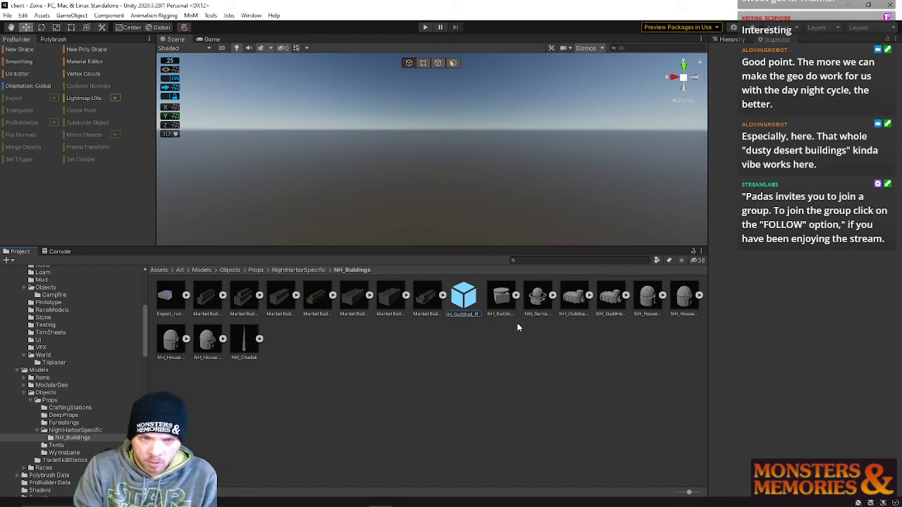
{"action": "scroll", "coordinate": [63, 417], "scroll_direction": "down", "scroll_amount": 5}
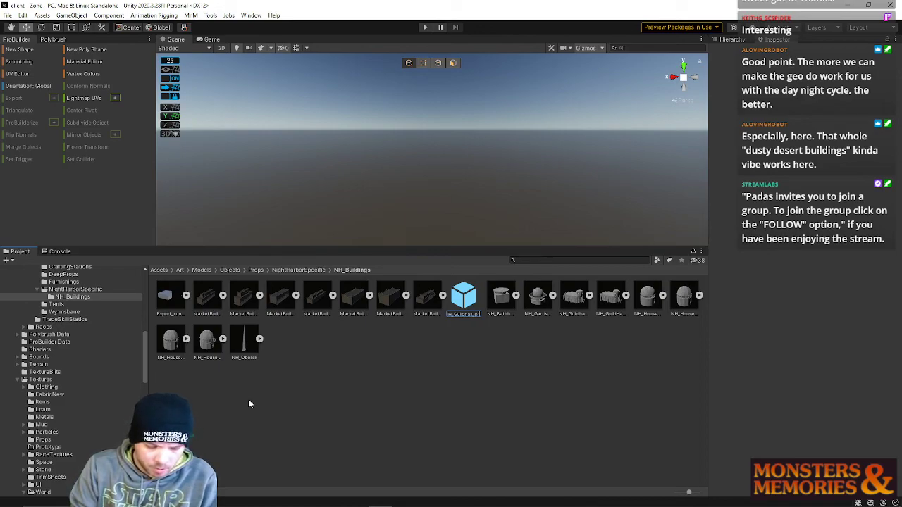
{"action": "type", "text": "prefab"}
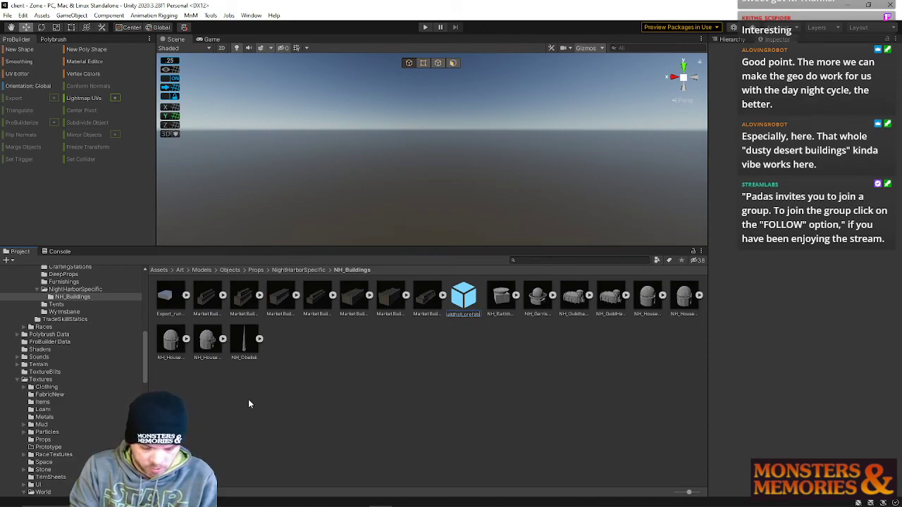
{"action": "key", "text": "Return"}
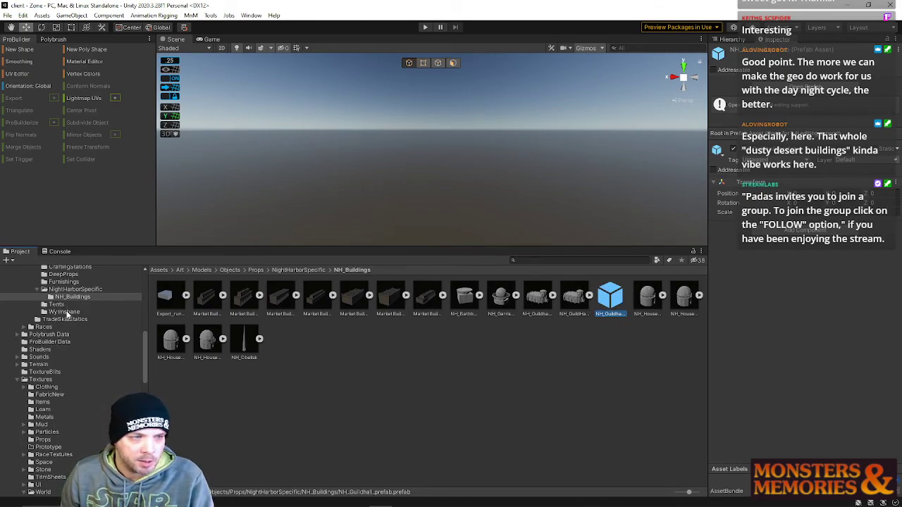
Open NH_Guildhall_prefab for editing and place the NH_GuildHall_02 model inside its root in the hierarchy.
{"action": "scroll", "coordinate": [83, 299], "scroll_direction": "up", "scroll_amount": 2}
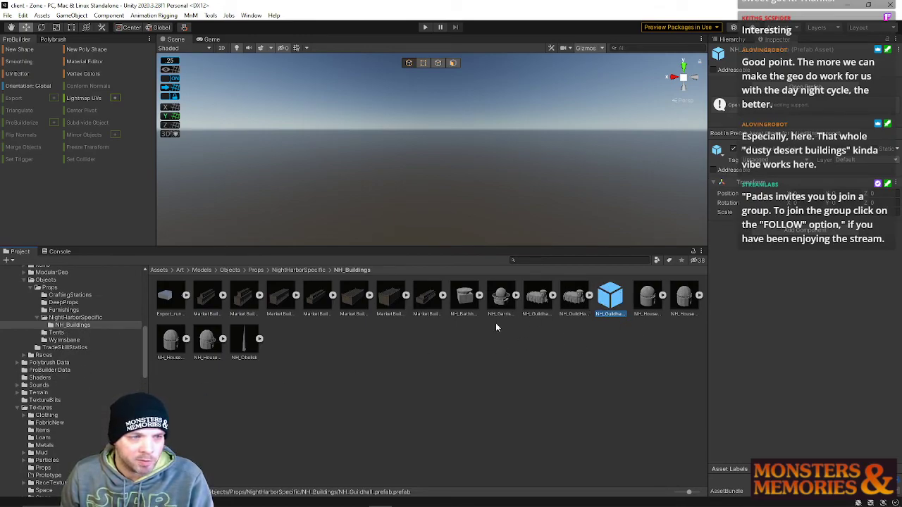
{"action": "double_click", "coordinate": [610, 295]}
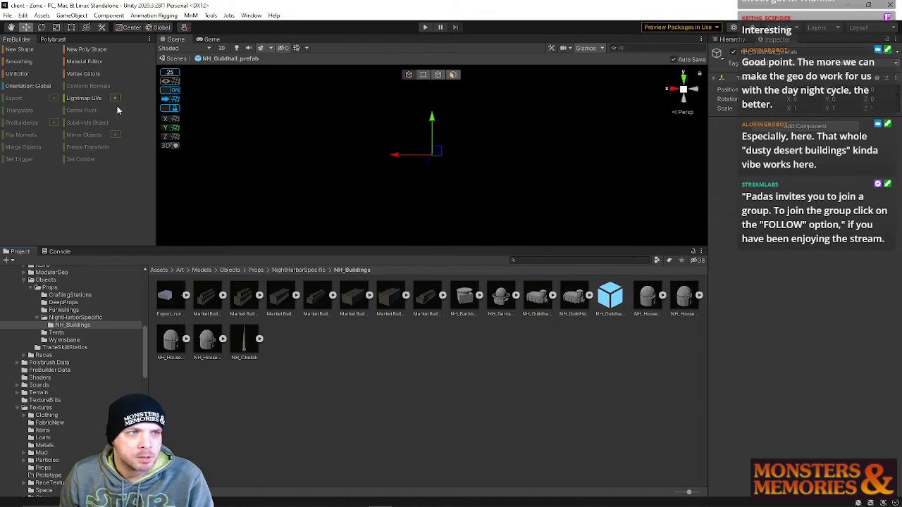
{"action": "left_click", "coordinate": [738, 39]}
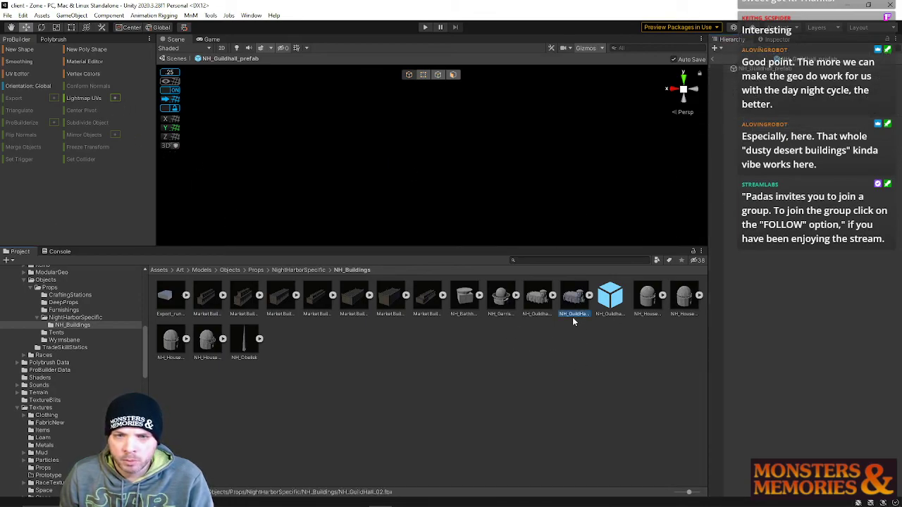
{"action": "left_click_drag", "start_coordinate": [771, 143], "coordinate": [771, 144]}
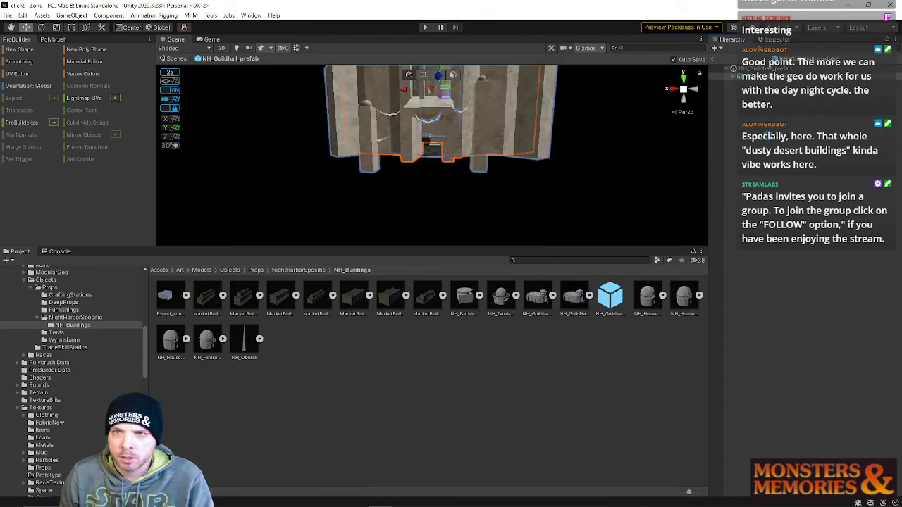
Enlarge the scene view around the guild hall's front and activate Polybrush's vertex color painting.
{"action": "right_click_drag", "start_coordinate": [517, 197], "coordinate": [441, 255]}
{"action": "key", "text": "w"}
{"action": "left_click_drag", "start_coordinate": [431, 248], "coordinate": [415, 408]}
{"action": "right_click_drag", "start_coordinate": [417, 335], "coordinate": [453, 290]}
{"action": "key", "text": "s"}
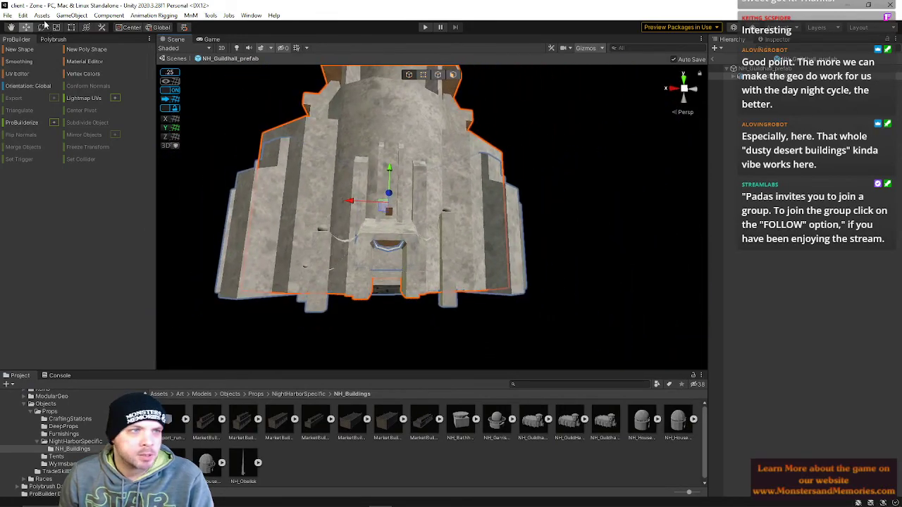
{"action": "left_click", "coordinate": [55, 39]}
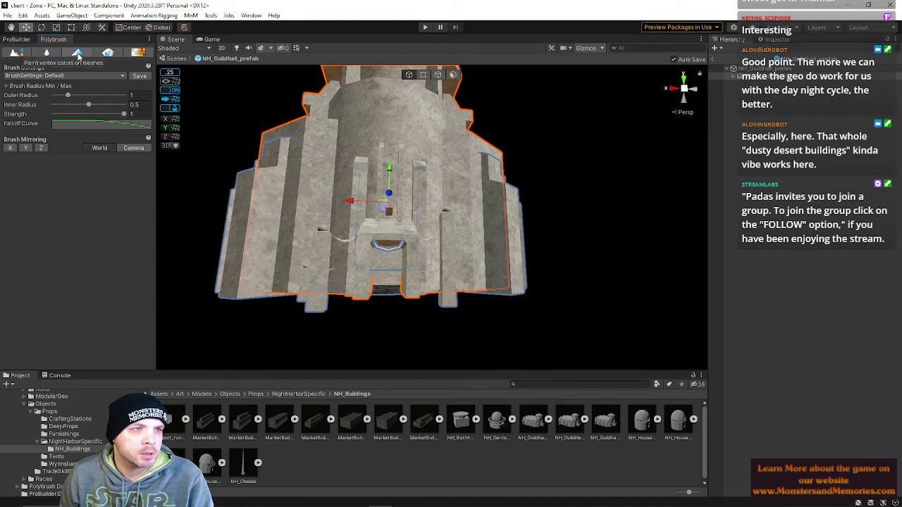
{"action": "left_click", "coordinate": [77, 54]}
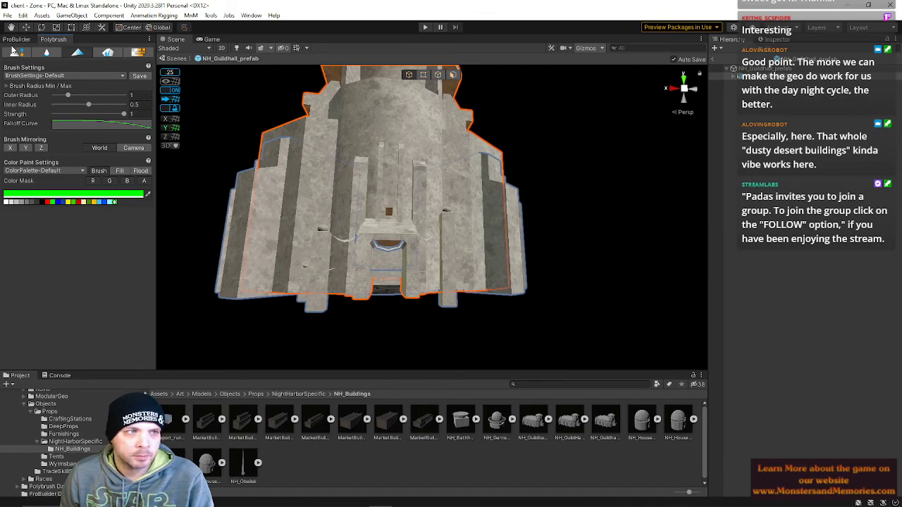
Sample the tan from ProBuilder's Vertex Colors palette as the Polybrush paint color and add it to the color palette.
{"action": "left_click", "coordinate": [17, 40]}
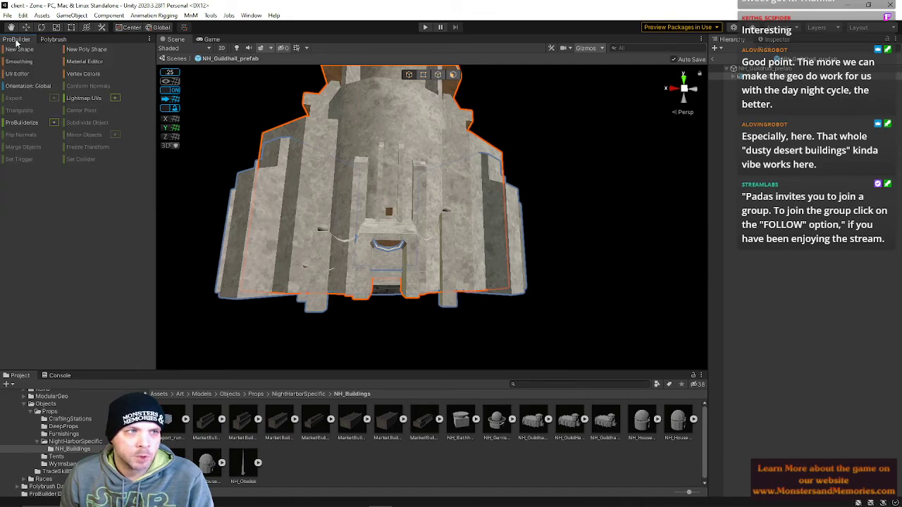
{"action": "left_click", "coordinate": [83, 73]}
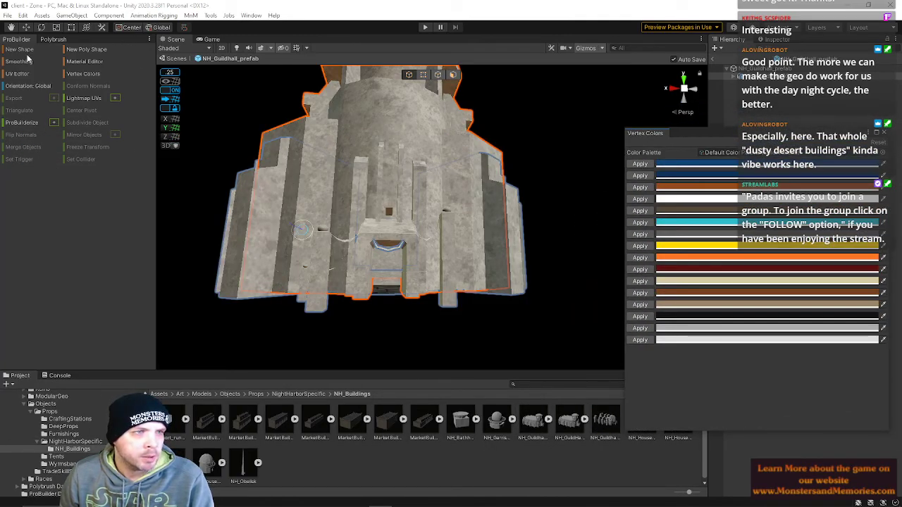
{"action": "left_click", "coordinate": [52, 39]}
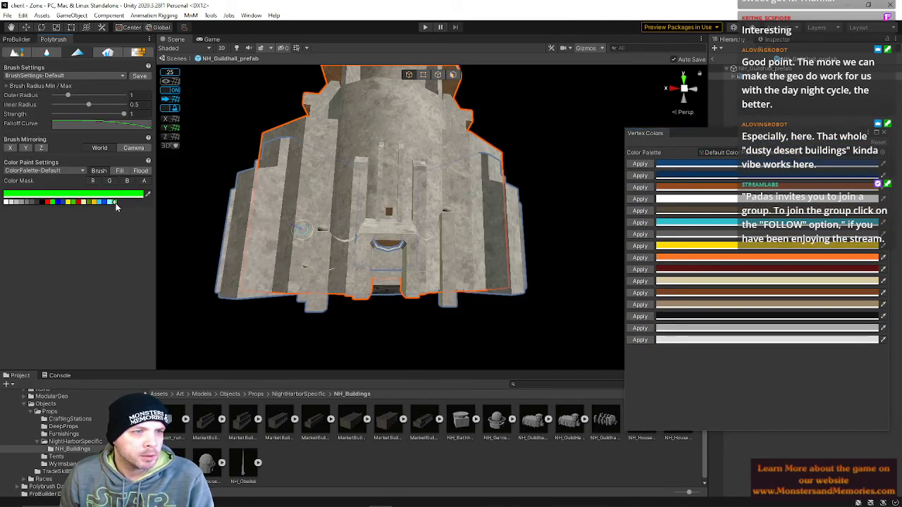
{"action": "left_click", "coordinate": [147, 194]}
{"action": "left_click", "coordinate": [698, 305]}
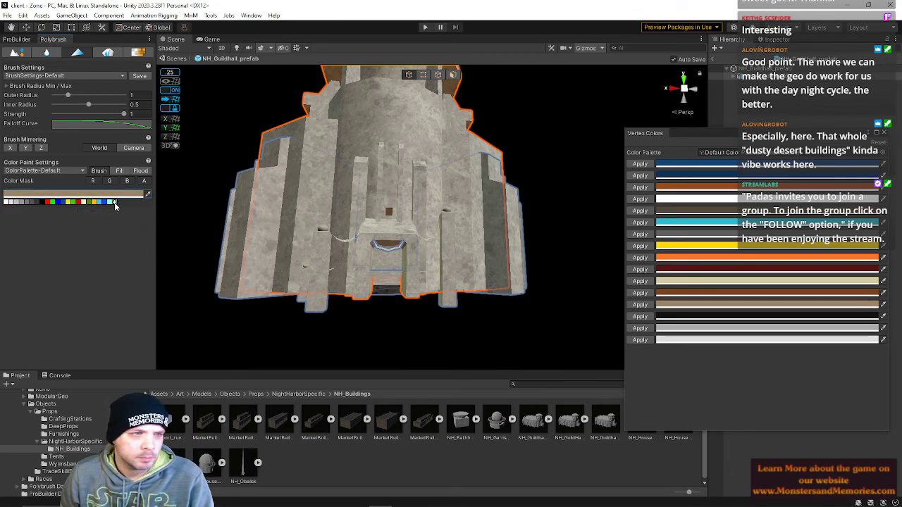
{"action": "left_click_drag", "start_coordinate": [666, 133], "coordinate": [901, 133]}
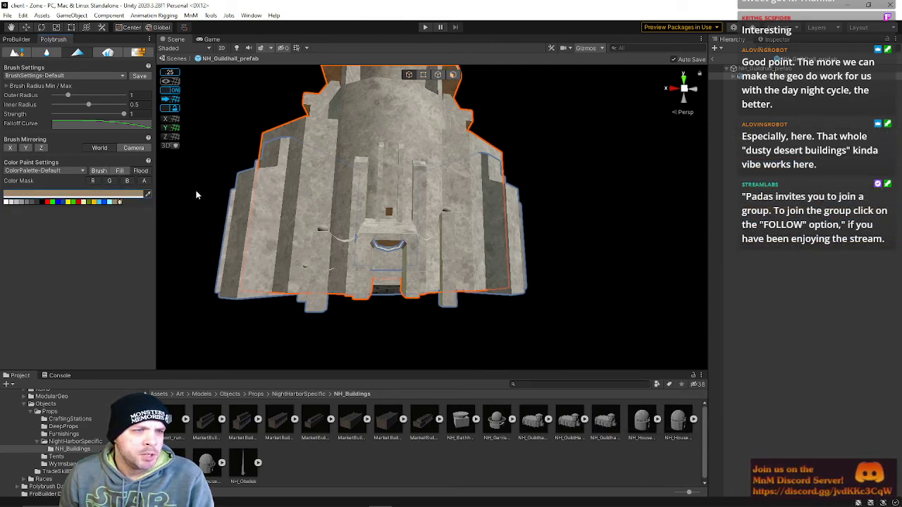
Fill the guild hall's main mesh with the tan vertex color and select the posts in front of the entrance.
{"action": "left_click", "coordinate": [119, 170]}
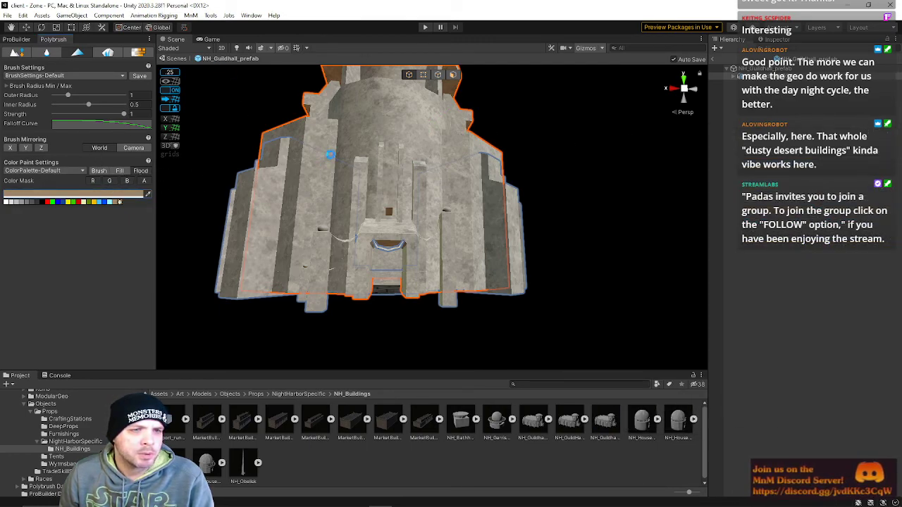
{"action": "left_click", "coordinate": [331, 154]}
{"action": "mouse_move", "coordinate": [483, 175]}
{"action": "right_mouse_down"}
{"action": "mouse_move", "coordinate": [476, 195]}
{"action": "mouse_move", "coordinate": [417, 137]}
{"action": "mouse_move", "coordinate": [374, 193]}
{"action": "right_mouse_up"}
{"action": "right_click_drag", "start_coordinate": [541, 189], "coordinate": [466, 269]}
{"action": "left_click", "coordinate": [467, 268]}
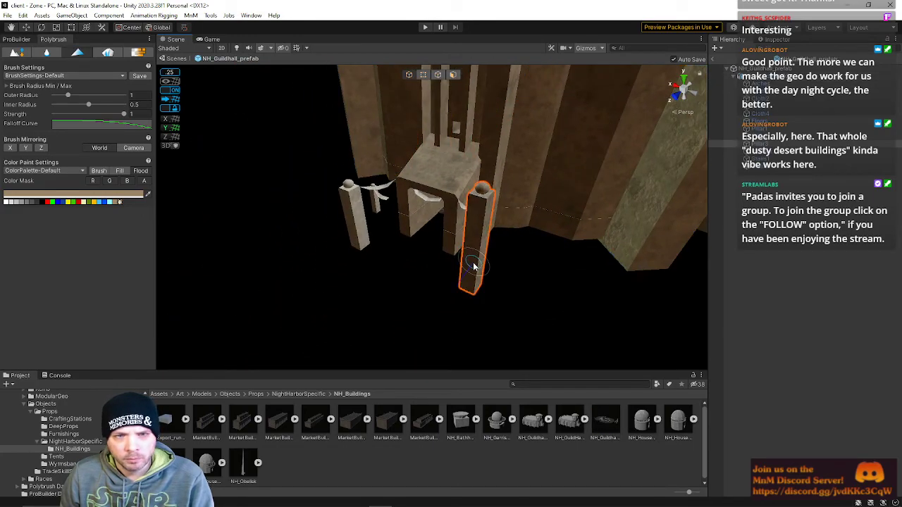
{"action": "left_click", "coordinate": [363, 213]}
{"action": "right_click_drag", "start_coordinate": [367, 209], "coordinate": [464, 155]}
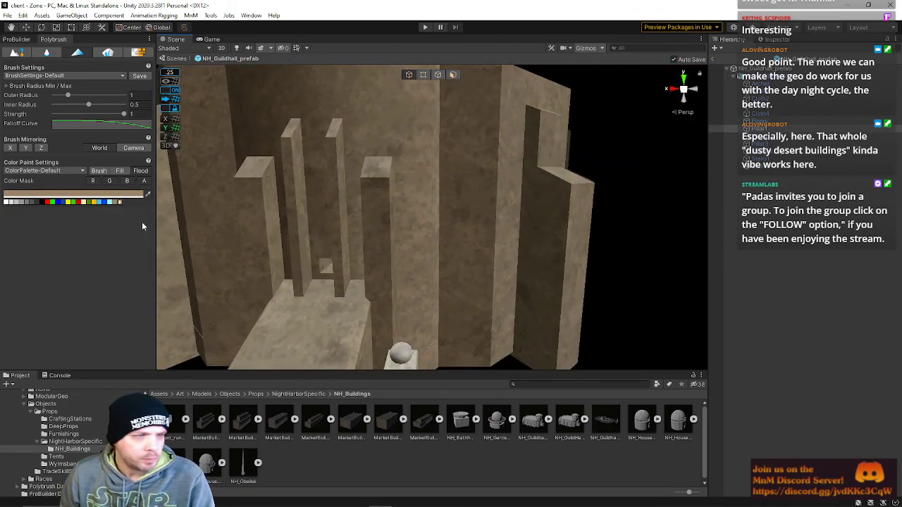
Pick a darker brown, add it to the color palette and brush it onto the walls and recesses around the entrance.
{"action": "left_click", "coordinate": [148, 196]}
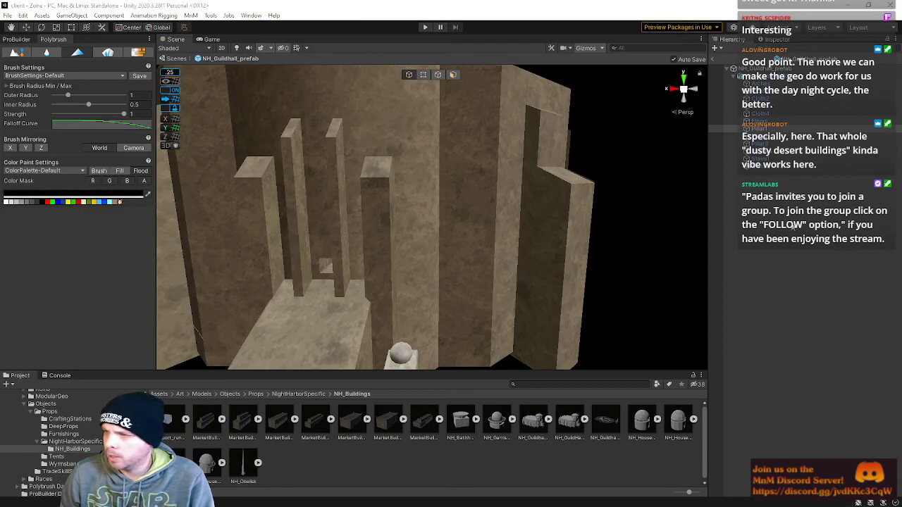
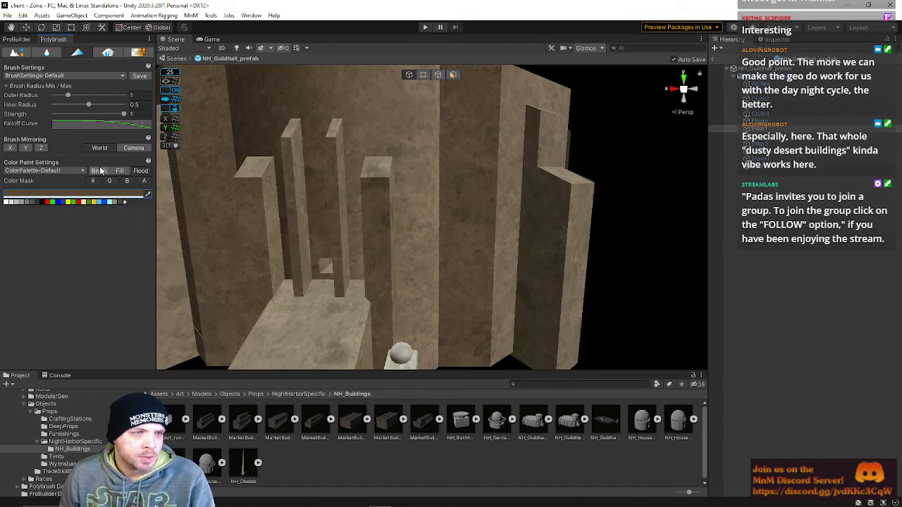
{"action": "mouse_move", "coordinate": [249, 178]}
{"action": "right_mouse_down"}
{"action": "mouse_move", "coordinate": [365, 159]}
{"action": "mouse_move", "coordinate": [371, 145]}
{"action": "mouse_move", "coordinate": [497, 179]}
{"action": "mouse_move", "coordinate": [484, 201]}
{"action": "mouse_move", "coordinate": [444, 178]}
{"action": "mouse_move", "coordinate": [459, 219]}
{"action": "mouse_move", "coordinate": [465, 152]}
{"action": "right_mouse_up"}
{"action": "left_click", "coordinate": [427, 182]}
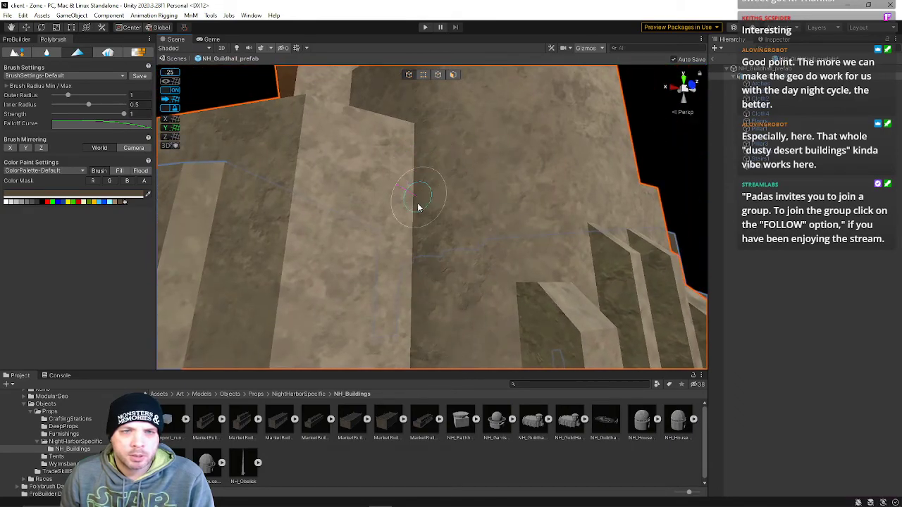
{"action": "mouse_move", "coordinate": [515, 298]}
{"action": "right_mouse_down"}
{"action": "mouse_move", "coordinate": [538, 330]}
{"action": "mouse_move", "coordinate": [539, 312]}
{"action": "mouse_move", "coordinate": [400, 360]}
{"action": "mouse_move", "coordinate": [366, 171]}
{"action": "right_mouse_up"}
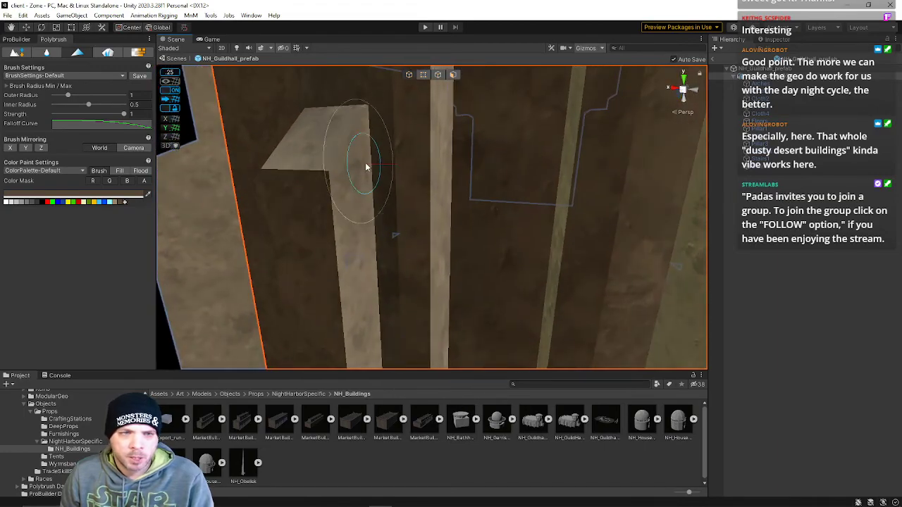
{"action": "right_click_drag", "start_coordinate": [383, 322], "coordinate": [382, 251]}
{"action": "right_click_drag", "start_coordinate": [371, 158], "coordinate": [479, 281]}
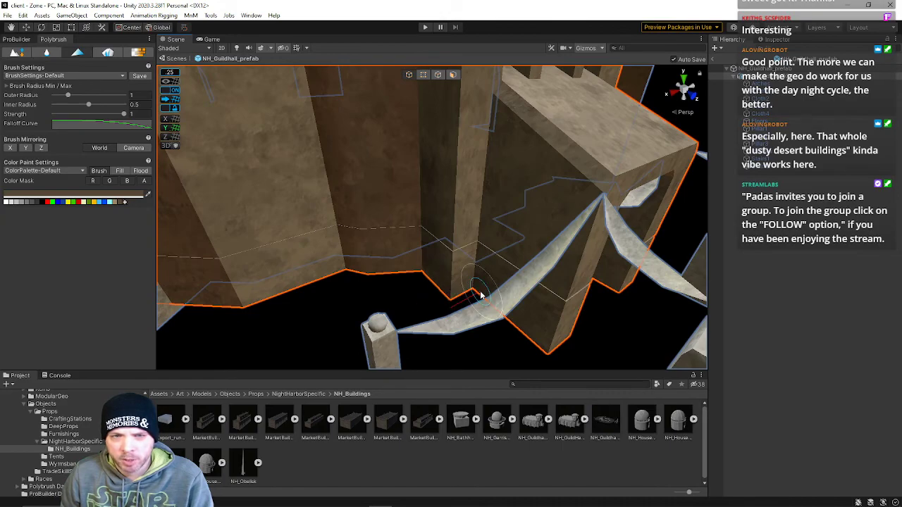
{"action": "right_click_drag", "start_coordinate": [500, 116], "coordinate": [455, 191]}
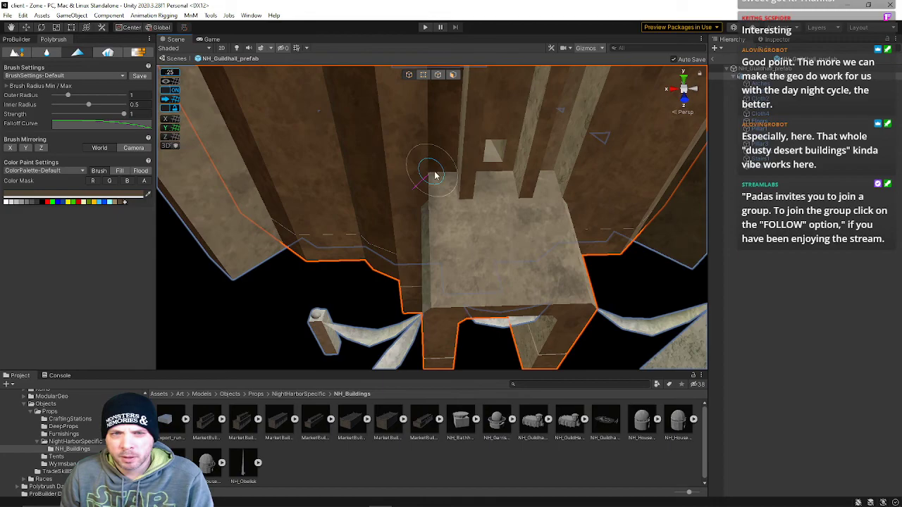
Reduce the brush to outer radius 0.37 and inner radius 0.151 and shade around the bases of the posts on the entrance porch.
{"action": "mouse_move", "coordinate": [551, 177]}
{"action": "right_mouse_down"}
{"action": "mouse_move", "coordinate": [520, 178]}
{"action": "mouse_move", "coordinate": [541, 105]}
{"action": "right_mouse_up"}
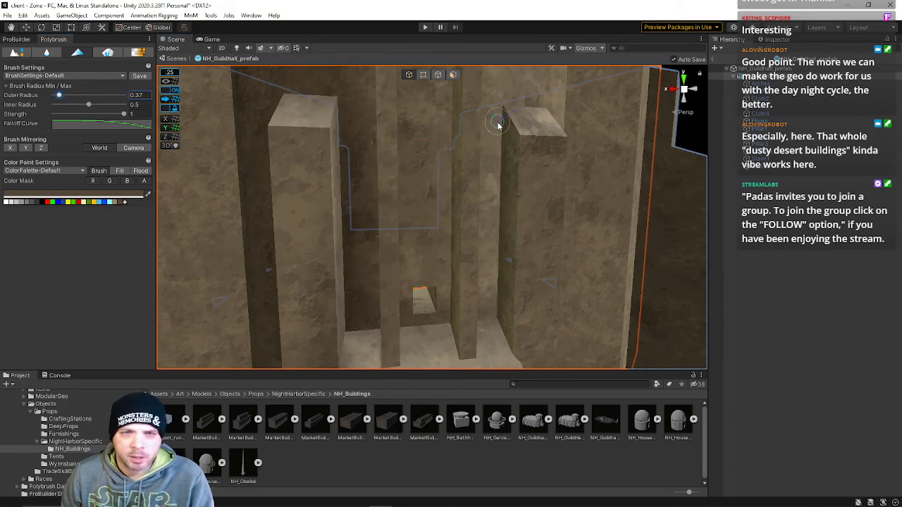
{"action": "right_click_drag", "start_coordinate": [497, 148], "coordinate": [493, 292]}
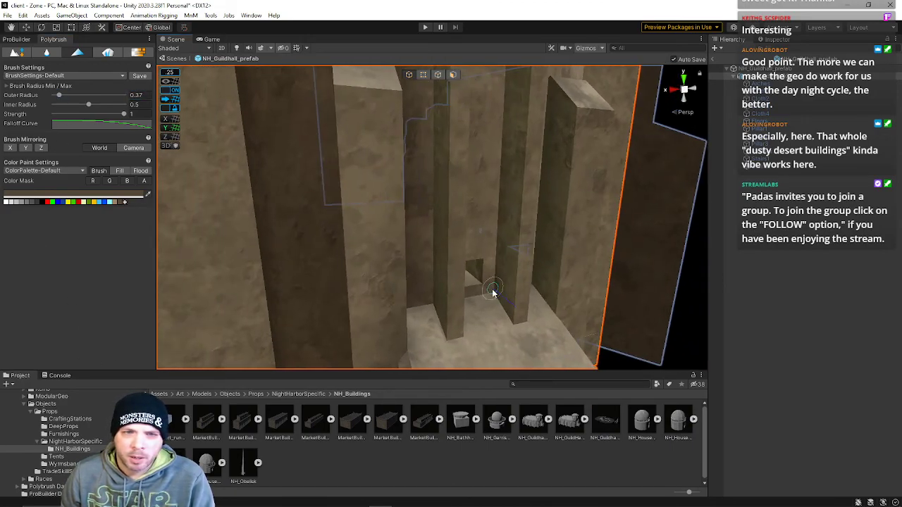
{"action": "left_click", "coordinate": [509, 322]}
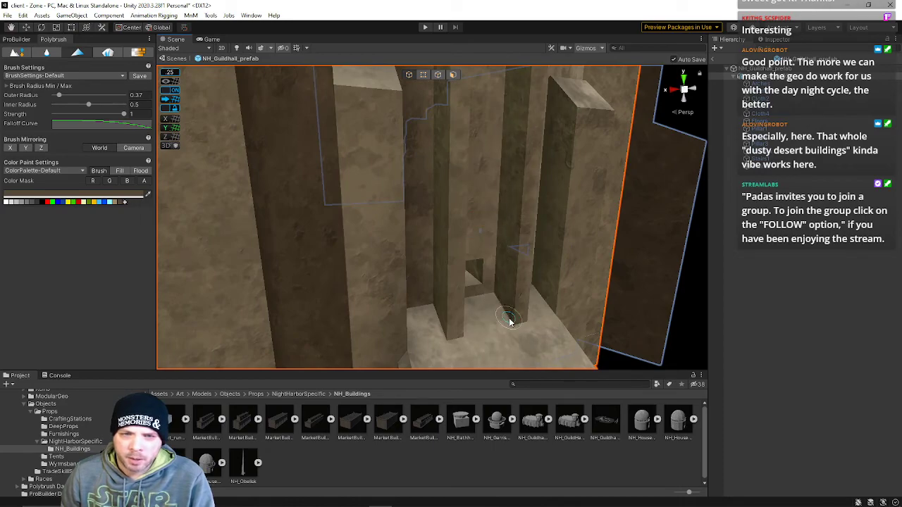
{"action": "left_click", "coordinate": [512, 324]}
{"action": "mouse_move", "coordinate": [505, 310]}
{"action": "right_mouse_down"}
{"action": "mouse_move", "coordinate": [515, 332]}
{"action": "mouse_move", "coordinate": [494, 336]}
{"action": "right_mouse_up"}
{"action": "right_click_drag", "start_coordinate": [453, 298], "coordinate": [433, 226]}
{"action": "left_click", "coordinate": [385, 257]}
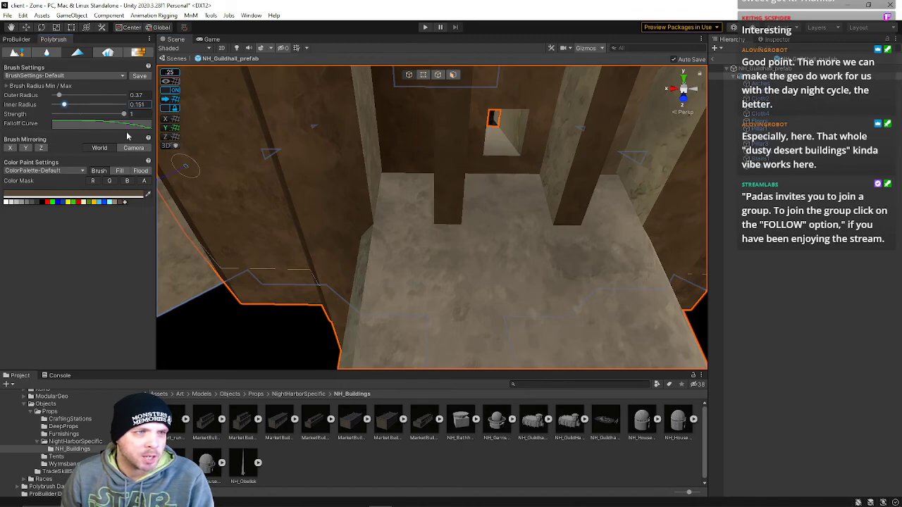
Brush the dark brown into the wall recesses and lower corners beside the entrance.
{"action": "right_click_drag", "start_coordinate": [423, 233], "coordinate": [465, 171]}
{"action": "left_click", "coordinate": [445, 134]}
{"action": "right_click_drag", "start_coordinate": [442, 129], "coordinate": [416, 177]}
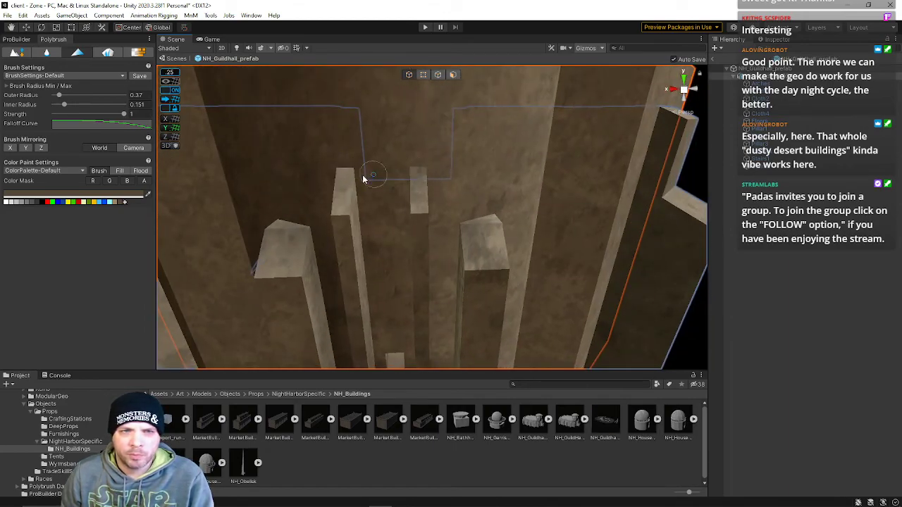
{"action": "right_click_drag", "start_coordinate": [344, 169], "coordinate": [414, 105]}
{"action": "right_click_drag", "start_coordinate": [397, 155], "coordinate": [247, 246]}
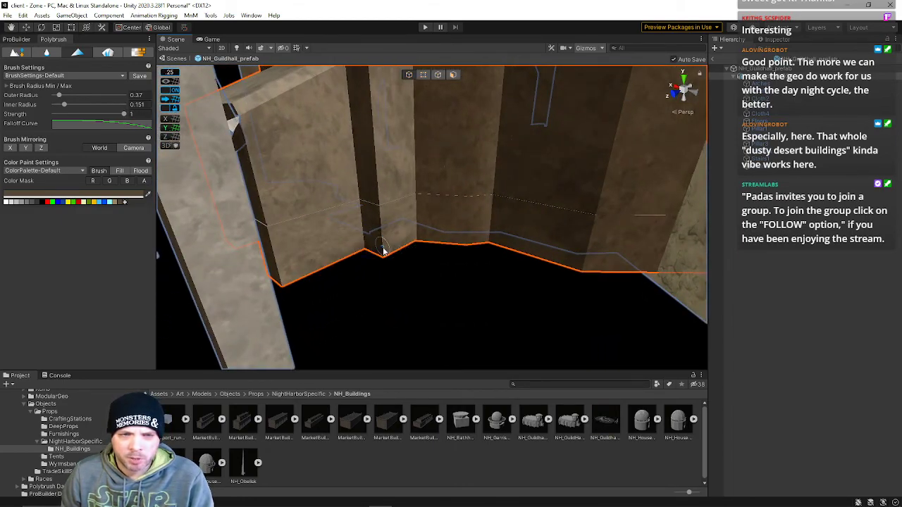
Shade the tower balcony's recess and the underside of its overhanging roof with the dark brown.
{"action": "right_click_drag", "start_coordinate": [554, 270], "coordinate": [483, 268]}
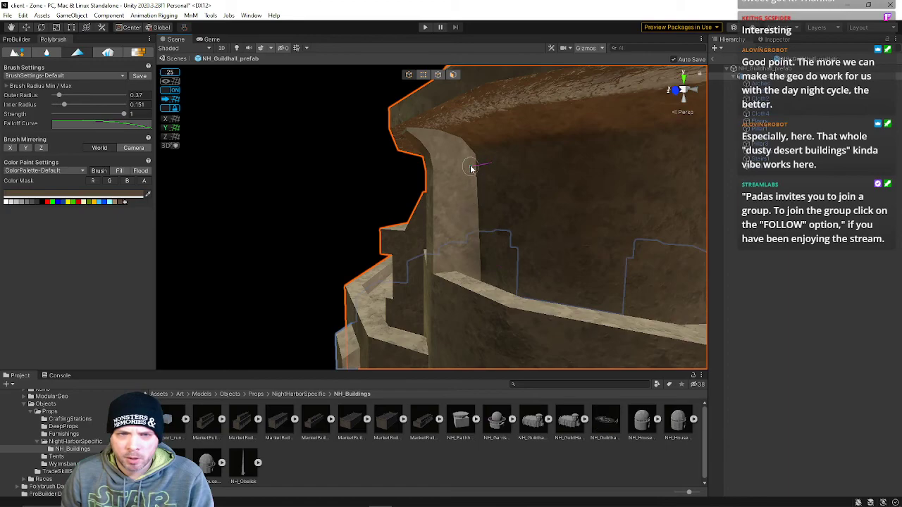
{"action": "mouse_move", "coordinate": [511, 264]}
{"action": "right_mouse_down"}
{"action": "mouse_move", "coordinate": [573, 270]}
{"action": "mouse_move", "coordinate": [545, 339]}
{"action": "right_mouse_up"}
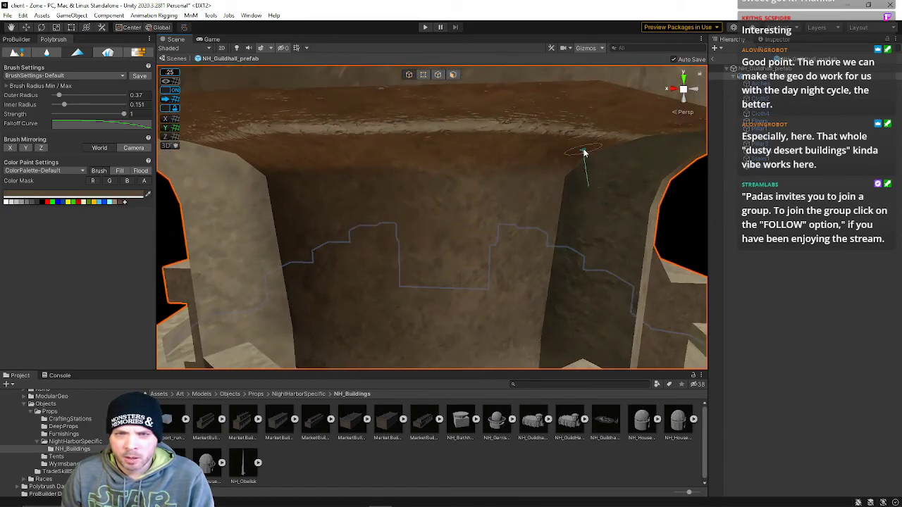
{"action": "right_click_drag", "start_coordinate": [541, 345], "coordinate": [517, 266]}
{"action": "key", "text": "w"}
{"action": "right_click_drag", "start_coordinate": [455, 282], "coordinate": [455, 229]}
{"action": "left_click", "coordinate": [406, 264]}
{"action": "key", "text": "s"}
{"action": "right_click_drag", "start_coordinate": [525, 213], "coordinate": [470, 258]}
{"action": "left_click", "coordinate": [500, 279]}
{"action": "key", "text": "s"}
{"action": "left_click", "coordinate": [469, 257]}
Reactivate vertex color painting, enlarge the brush's outer radius to 1.58 and darken the back wall of the tower balcony.
{"action": "left_click", "coordinate": [366, 188]}
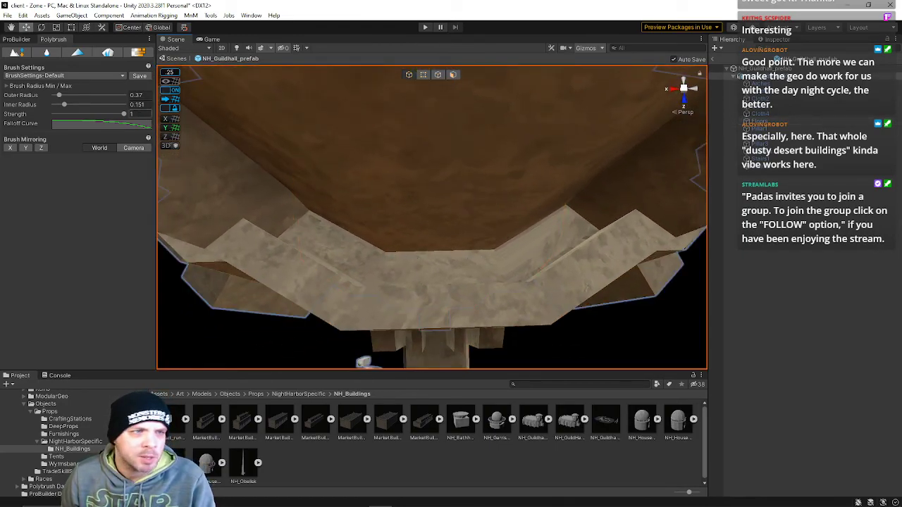
{"action": "left_click", "coordinate": [60, 56]}
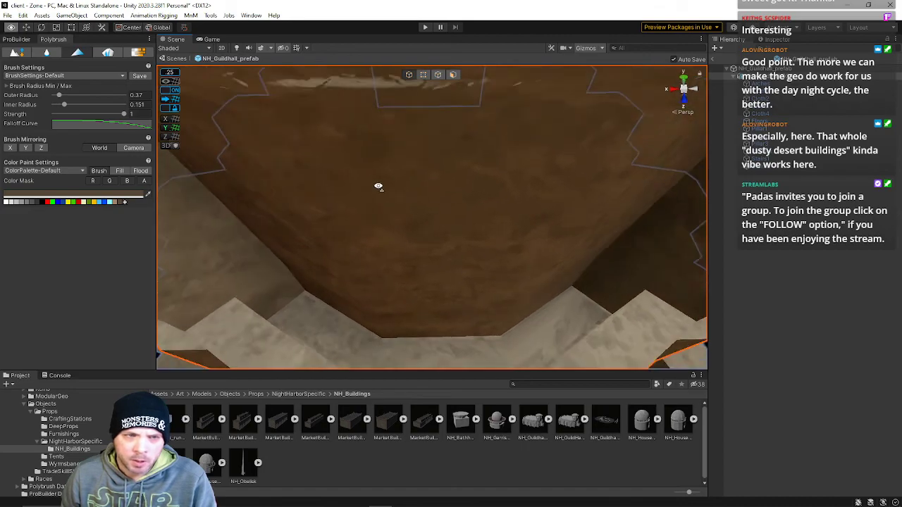
{"action": "scroll", "coordinate": [377, 187], "scroll_direction": "up", "scroll_amount": 5}
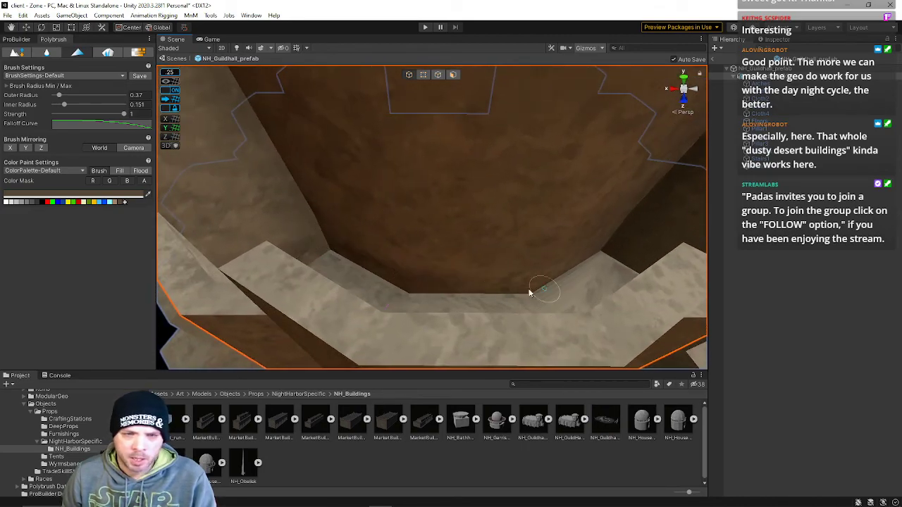
{"action": "left_click_drag", "start_coordinate": [539, 276], "coordinate": [534, 242], "text": "alt"}
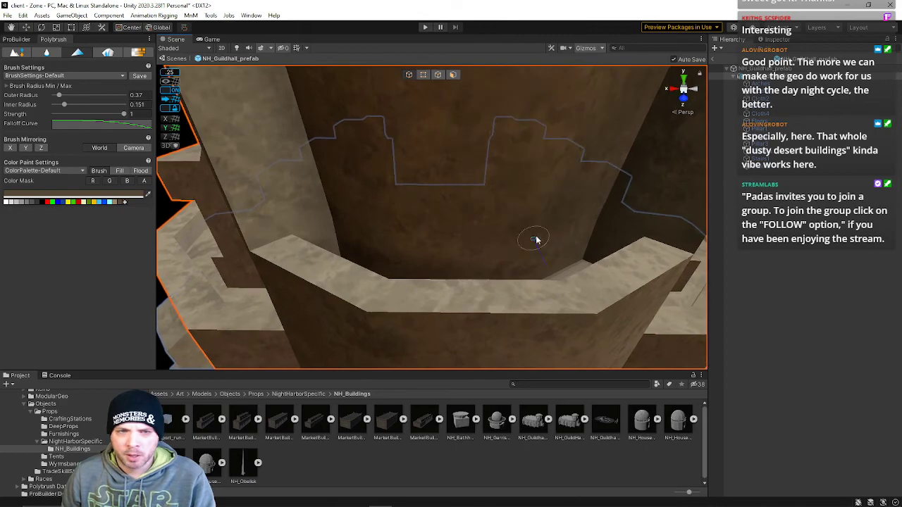
{"action": "left_click_drag", "start_coordinate": [64, 95], "coordinate": [75, 94]}
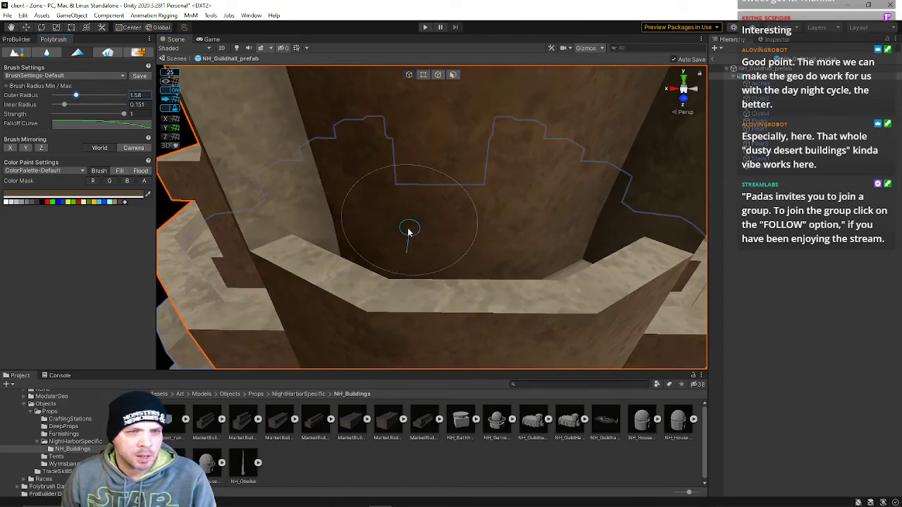
{"action": "left_click_drag", "start_coordinate": [556, 257], "coordinate": [432, 123], "text": "alt"}
{"action": "key", "text": "s"}
{"action": "right_click_drag", "start_coordinate": [432, 123], "coordinate": [442, 134]}
{"action": "key", "text": "w"}
Set the brush's outer radius to 0.74 and strength to 0.718 and shade the balcony's side pillars and upper tower walls.
{"action": "left_click_drag", "start_coordinate": [76, 94], "coordinate": [64, 96]}
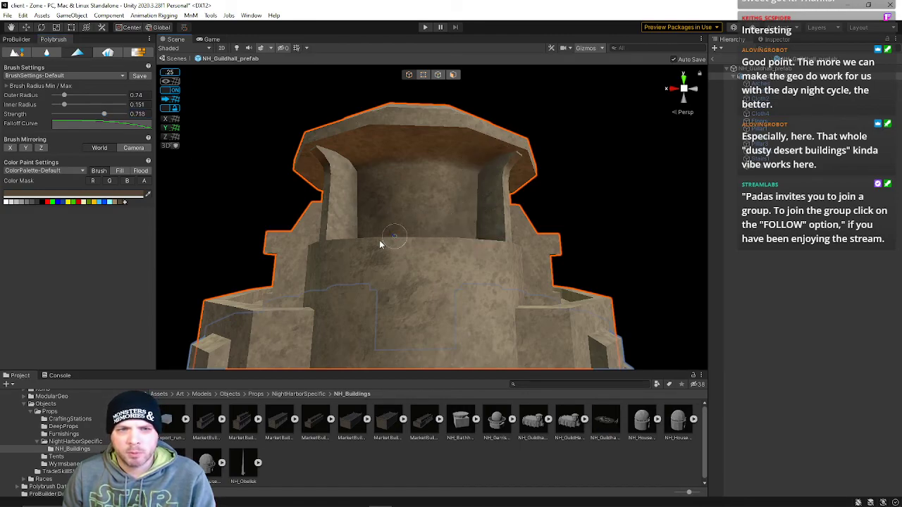
{"action": "key", "text": "e"}
{"action": "right_click_drag", "start_coordinate": [415, 176], "coordinate": [382, 217]}
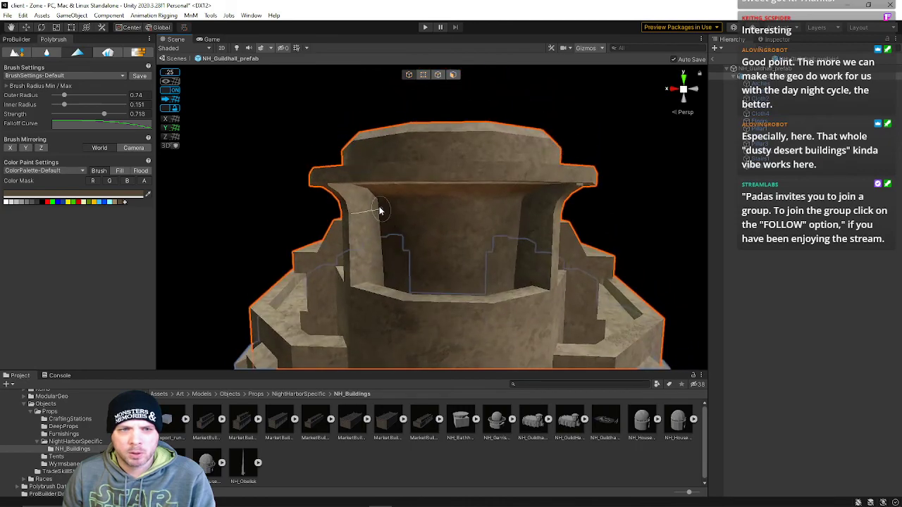
{"action": "middle_click_drag", "start_coordinate": [378, 222], "coordinate": [379, 171]}
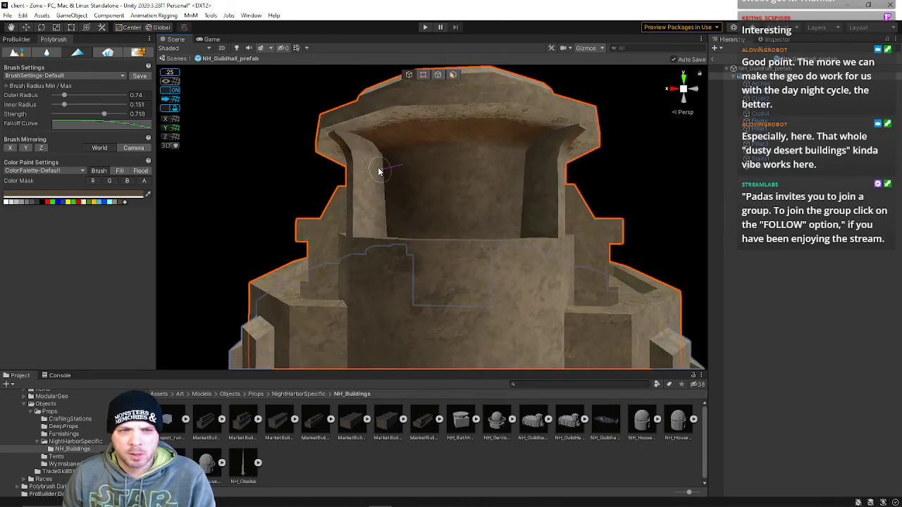
{"action": "mouse_move", "coordinate": [399, 208]}
{"action": "right_mouse_down"}
{"action": "mouse_move", "coordinate": [428, 120]}
{"action": "mouse_move", "coordinate": [415, 169]}
{"action": "mouse_move", "coordinate": [436, 175]}
{"action": "mouse_move", "coordinate": [413, 172]}
{"action": "mouse_move", "coordinate": [416, 186]}
{"action": "mouse_move", "coordinate": [533, 284]}
{"action": "mouse_move", "coordinate": [528, 223]}
{"action": "right_mouse_up"}
{"action": "key", "text": "s"}
{"action": "key", "text": "w"}
{"action": "mouse_move", "coordinate": [581, 241]}
{"action": "right_mouse_down"}
{"action": "mouse_move", "coordinate": [404, 204]}
{"action": "mouse_move", "coordinate": [413, 244]}
{"action": "mouse_move", "coordinate": [469, 316]}
{"action": "mouse_move", "coordinate": [559, 366]}
{"action": "mouse_move", "coordinate": [551, 291]}
{"action": "mouse_move", "coordinate": [529, 301]}
{"action": "mouse_move", "coordinate": [423, 272]}
{"action": "mouse_move", "coordinate": [484, 258]}
{"action": "mouse_move", "coordinate": [454, 290]}
{"action": "mouse_move", "coordinate": [244, 222]}
{"action": "mouse_move", "coordinate": [336, 329]}
{"action": "right_mouse_up"}
{"action": "key", "text": "w"}
Resume vertex color painting on the main mesh and brush dark brown onto the roof terrace along its parapets.
{"action": "right_click_drag", "start_coordinate": [386, 151], "coordinate": [256, 224]}
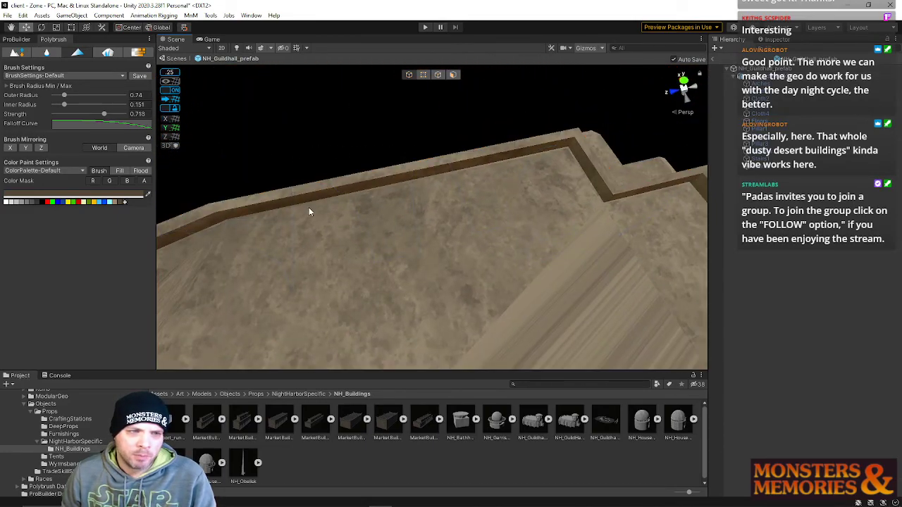
{"action": "right_click_drag", "start_coordinate": [543, 198], "coordinate": [453, 76]}
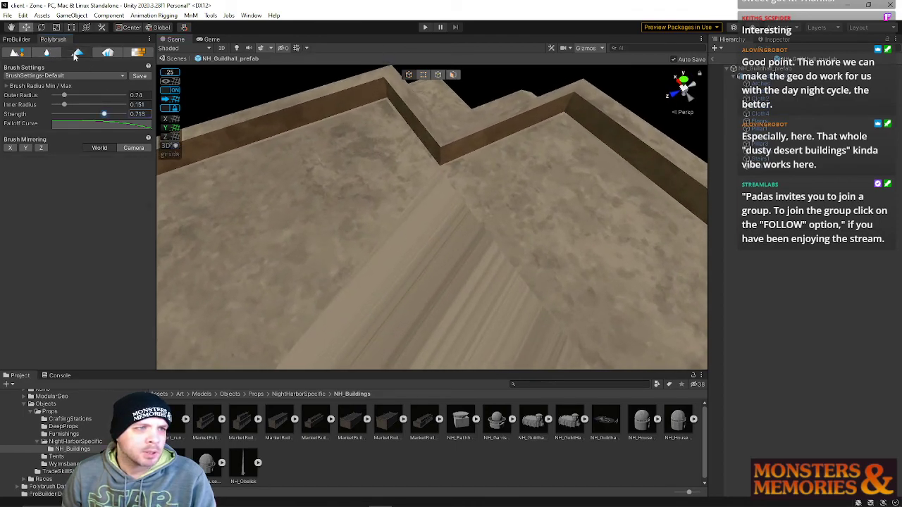
{"action": "left_click", "coordinate": [309, 204]}
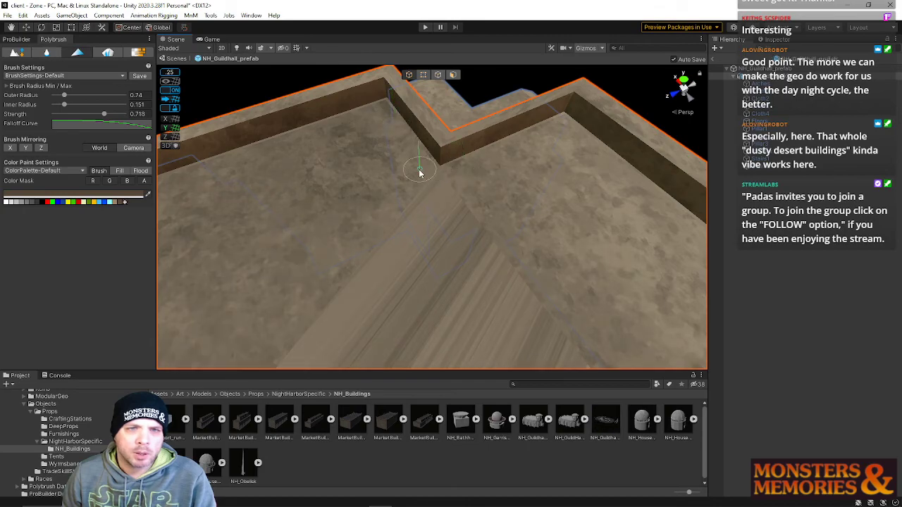
{"action": "right_click_drag", "start_coordinate": [567, 127], "coordinate": [580, 153]}
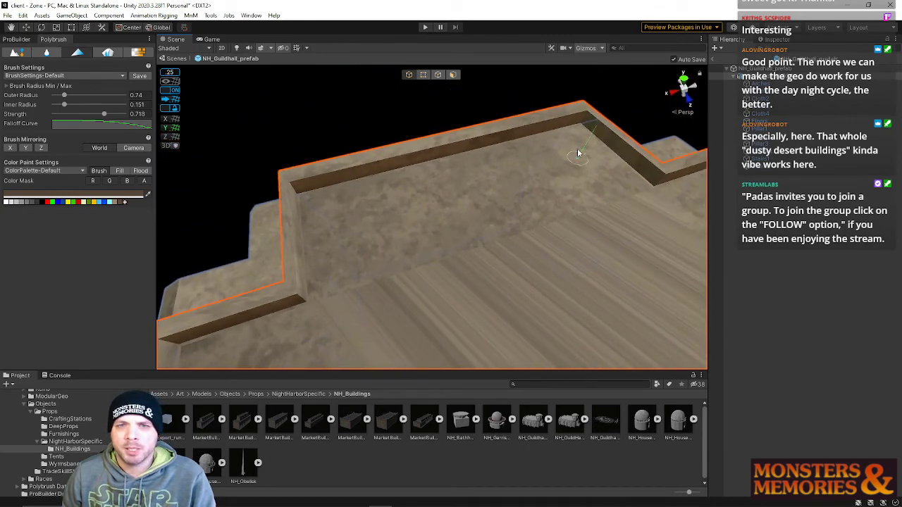
{"action": "right_click_drag", "start_coordinate": [634, 183], "coordinate": [538, 141]}
{"action": "right_click_drag", "start_coordinate": [497, 190], "coordinate": [553, 198]}
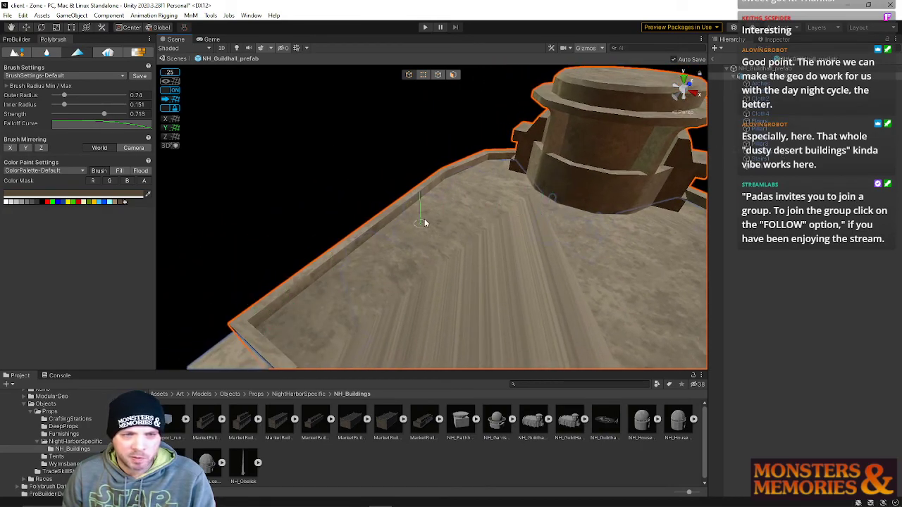
{"action": "mouse_move", "coordinate": [426, 199]}
{"action": "right_mouse_down"}
{"action": "mouse_move", "coordinate": [499, 204]}
{"action": "mouse_move", "coordinate": [354, 312]}
{"action": "right_mouse_up"}
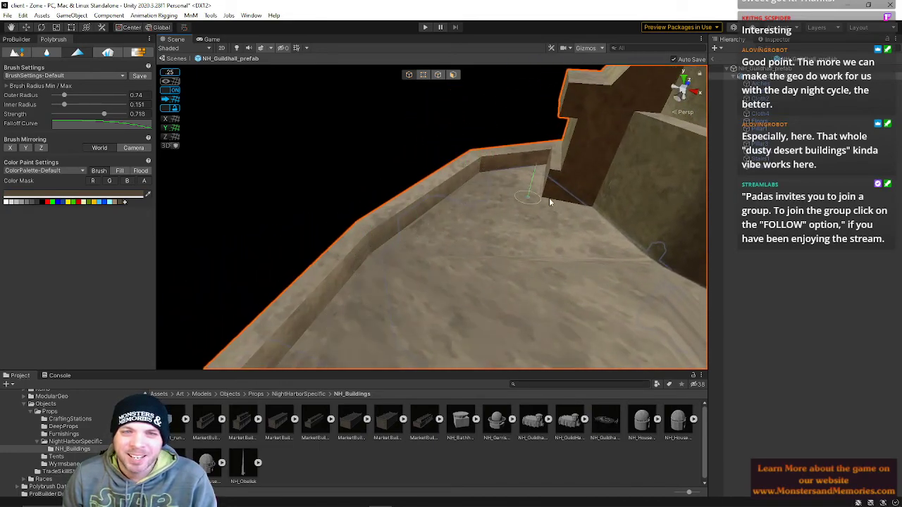
{"action": "scroll", "coordinate": [629, 235], "scroll_direction": "down", "scroll_amount": 5}
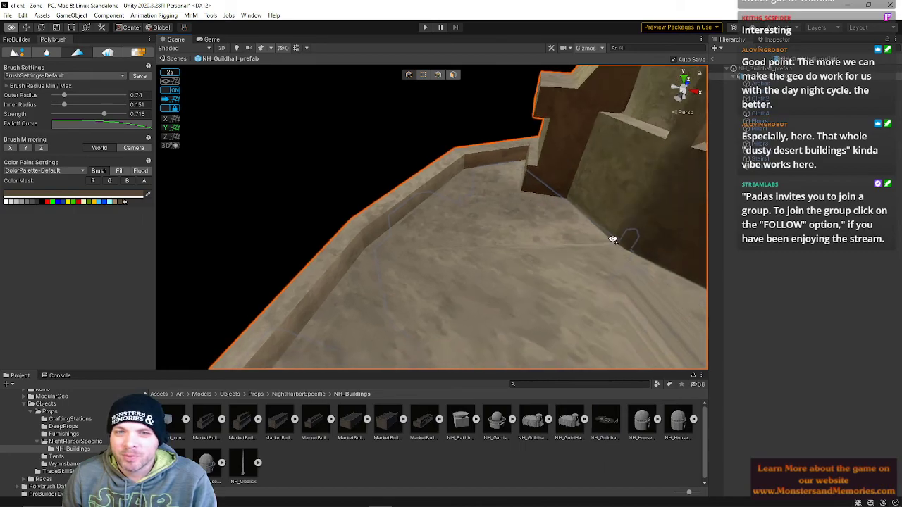
Examine the shading on the guild hall's outer side walls and buttresses.
{"action": "key", "text": "s"}
{"action": "mouse_move", "coordinate": [574, 259]}
{"action": "right_mouse_down"}
{"action": "mouse_move", "coordinate": [580, 249]}
{"action": "mouse_move", "coordinate": [554, 275]}
{"action": "mouse_move", "coordinate": [640, 220]}
{"action": "mouse_move", "coordinate": [700, 202]}
{"action": "mouse_move", "coordinate": [832, 192]}
{"action": "mouse_move", "coordinate": [20, 187]}
{"action": "mouse_move", "coordinate": [33, 187]}
{"action": "mouse_move", "coordinate": [8, 204]}
{"action": "mouse_move", "coordinate": [880, 217]}
{"action": "mouse_move", "coordinate": [839, 189]}
{"action": "mouse_move", "coordinate": [658, 205]}
{"action": "mouse_move", "coordinate": [797, 210]}
{"action": "mouse_move", "coordinate": [793, 223]}
{"action": "mouse_move", "coordinate": [769, 211]}
{"action": "mouse_move", "coordinate": [778, 206]}
{"action": "right_mouse_up"}
{"action": "key", "text": "w"}
{"action": "key", "text": "s"}
{"action": "key", "text": "w"}
{"action": "key", "text": "a"}
{"action": "key", "text": "s"}
{"action": "key", "text": "w"}
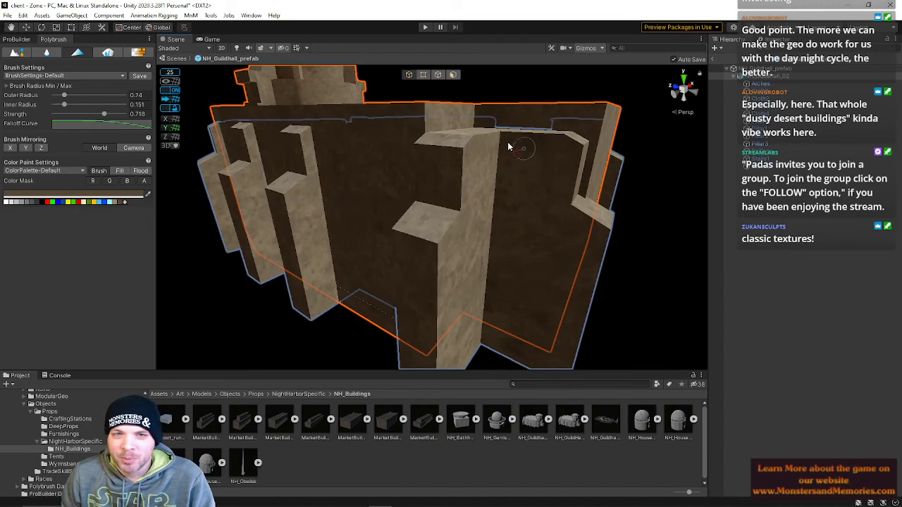
{"action": "right_click_drag", "start_coordinate": [501, 143], "coordinate": [361, 35]}
{"action": "key", "text": "w"}
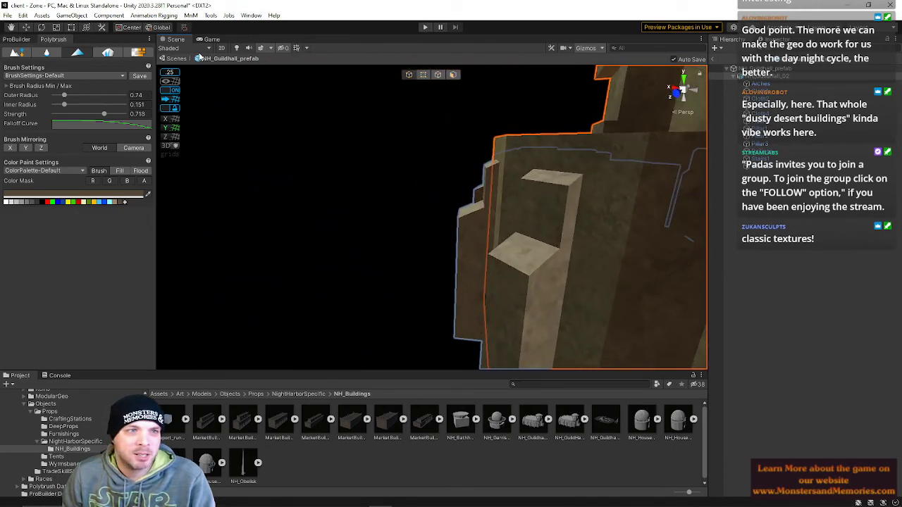
Open the NightHarbor scene without saving the changes to Zone.unity.
{"action": "left_click", "coordinate": [212, 39]}
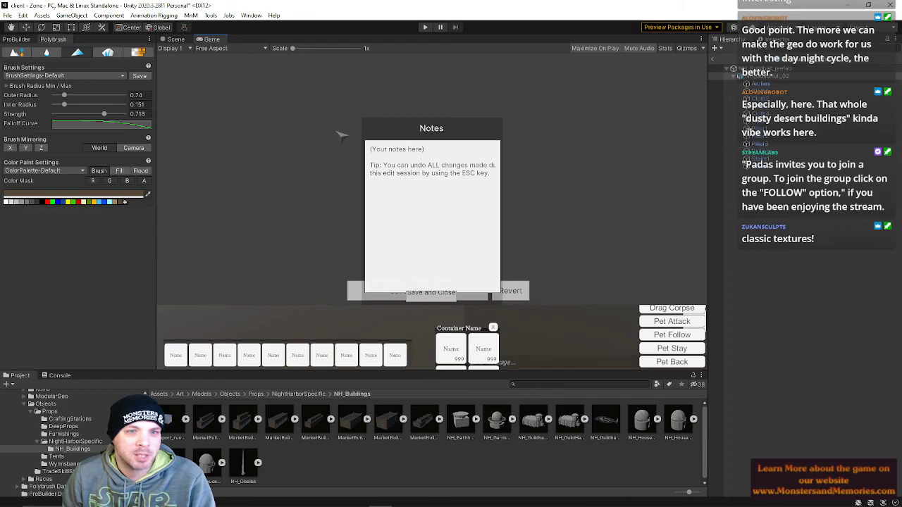
{"action": "left_click", "coordinate": [7, 15]}
{"action": "mouse_move", "coordinate": [64, 46]}
{"action": "left_click", "coordinate": [178, 56]}
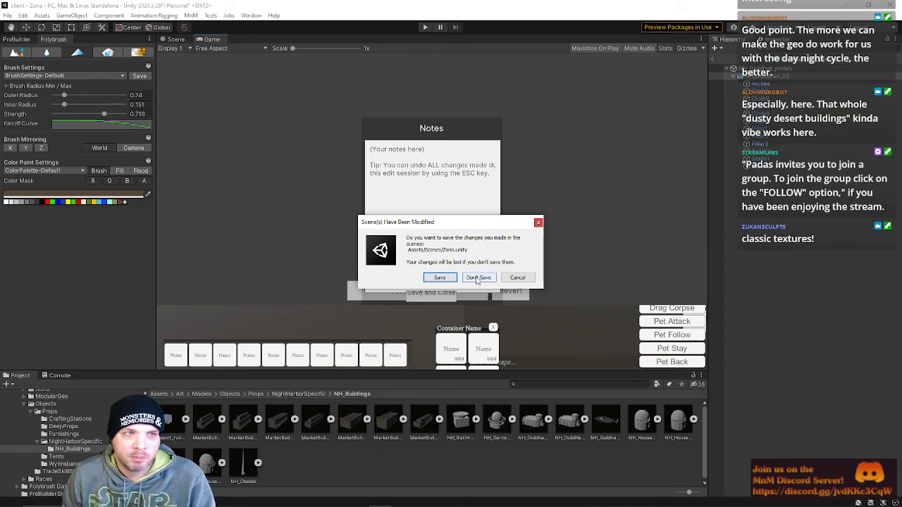
{"action": "left_click", "coordinate": [477, 278]}
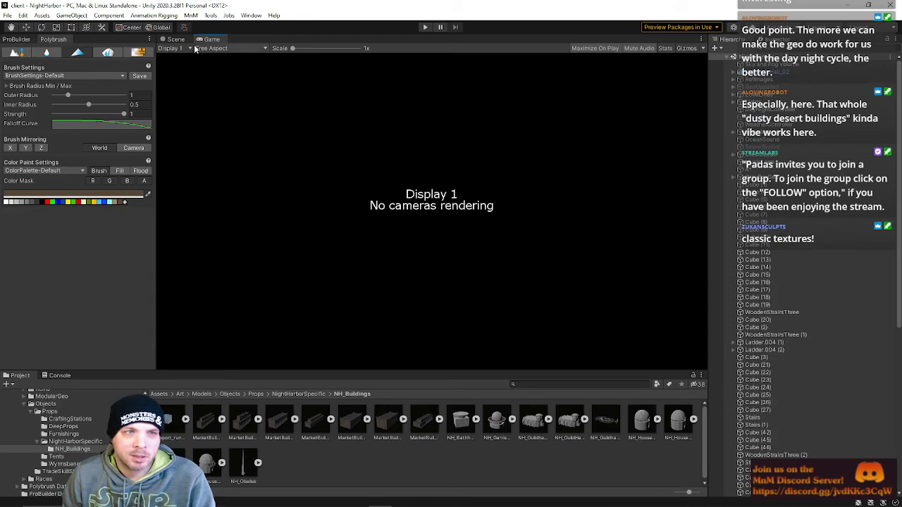
Place NH_Guildhall_prefab on the sand in front of the existing guild halls in the scene view.
{"action": "left_click", "coordinate": [176, 39]}
{"action": "key", "text": "s"}
{"action": "right_click_drag", "start_coordinate": [462, 127], "coordinate": [500, 171]}
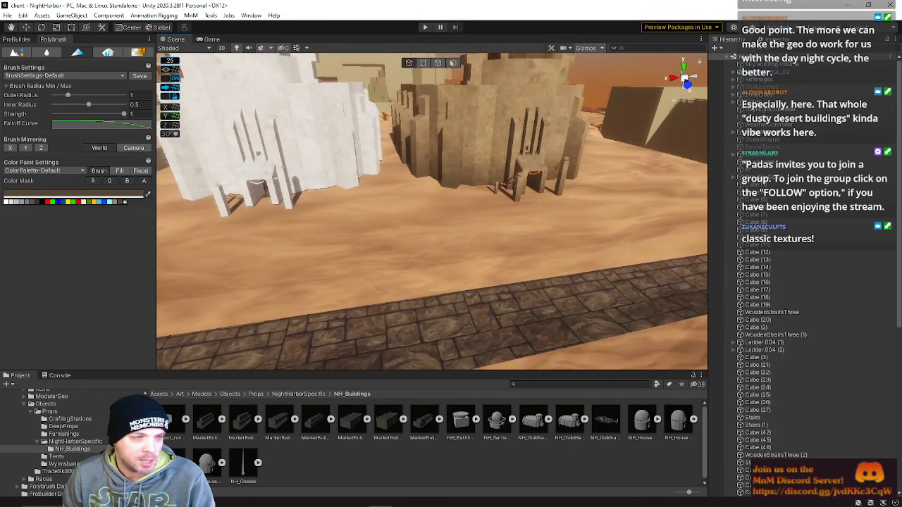
{"action": "left_click", "coordinate": [596, 428]}
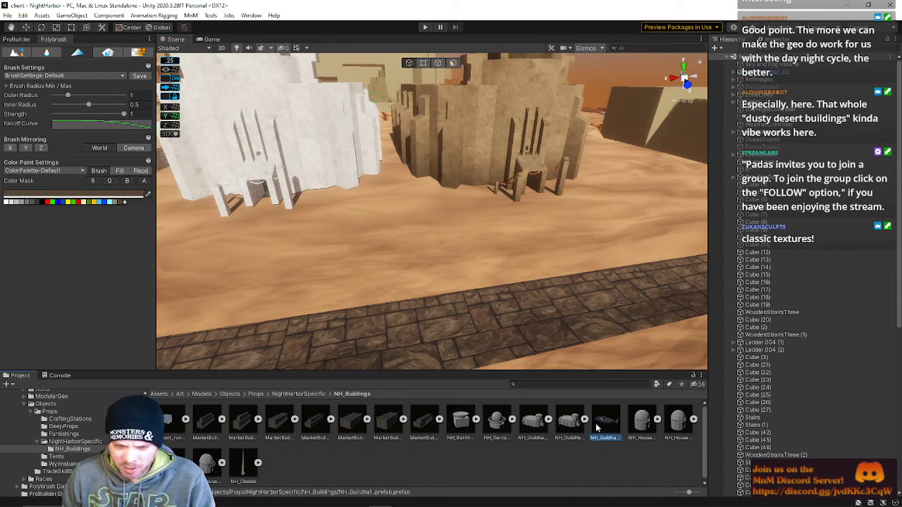
{"action": "left_click_drag", "start_coordinate": [604, 428], "coordinate": [451, 324]}
{"action": "key", "text": "s"}
{"action": "right_click_drag", "start_coordinate": [434, 303], "coordinate": [417, 164]}
{"action": "right_click_drag", "start_coordinate": [477, 205], "coordinate": [289, 207]}
{"action": "key", "text": "d"}
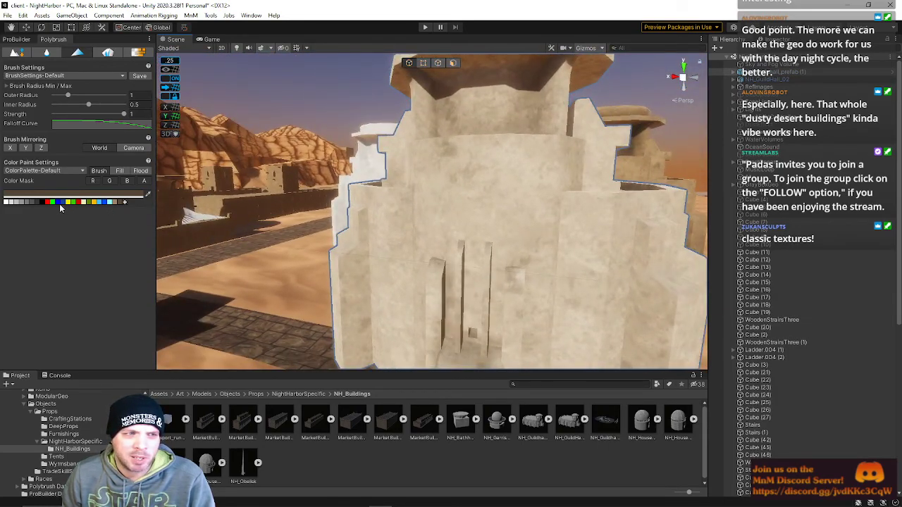
Brush a test streak of blue vertex color down the placed guild hall's tower front and undo it.
{"action": "left_click", "coordinate": [103, 202]}
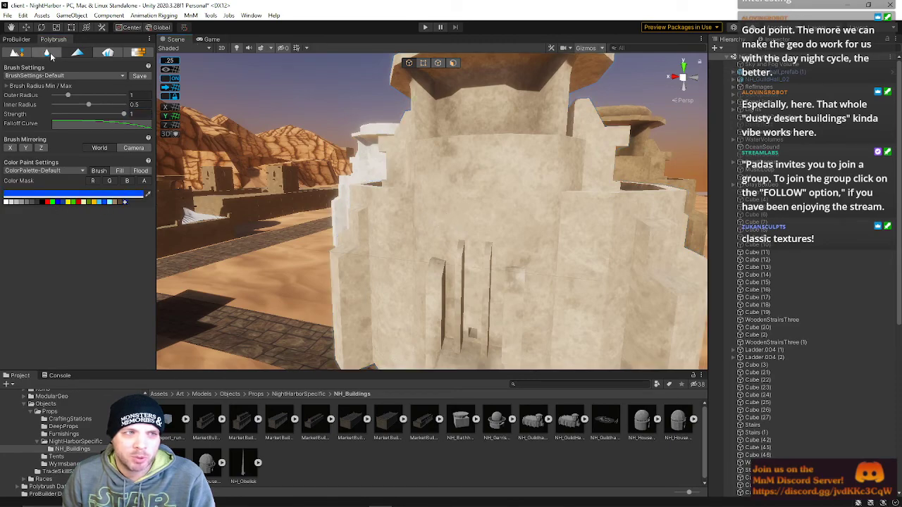
{"action": "right_click_drag", "start_coordinate": [445, 251], "coordinate": [486, 169]}
{"action": "left_click", "coordinate": [457, 156]}
{"action": "left_click", "coordinate": [454, 156]}
{"action": "mouse_move", "coordinate": [425, 180]}
{"action": "left_mouse_down"}
{"action": "mouse_move", "coordinate": [406, 157]}
{"action": "mouse_move", "coordinate": [405, 236]}
{"action": "left_mouse_up"}
{"action": "mouse_move", "coordinate": [404, 238]}
{"action": "right_mouse_down"}
{"action": "mouse_move", "coordinate": [437, 349]}
{"action": "mouse_move", "coordinate": [529, 336]}
{"action": "mouse_move", "coordinate": [449, 298]}
{"action": "right_mouse_up"}
{"action": "key", "text": "s"}
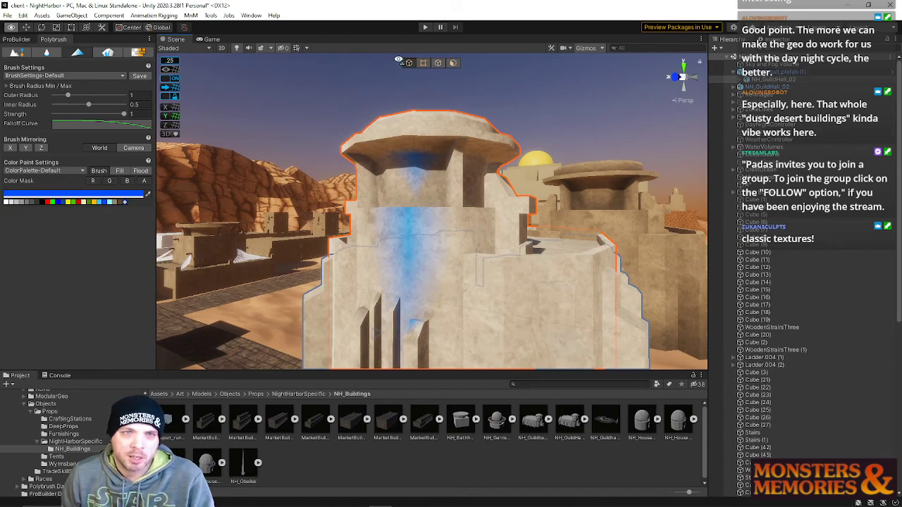
{"action": "key", "text": "ctrl+z"}
{"action": "mouse_move", "coordinate": [420, 281]}
{"action": "right_mouse_down"}
{"action": "mouse_move", "coordinate": [455, 251]}
{"action": "mouse_move", "coordinate": [476, 263]}
{"action": "mouse_move", "coordinate": [445, 179]}
{"action": "mouse_move", "coordinate": [425, 194]}
{"action": "right_mouse_up"}
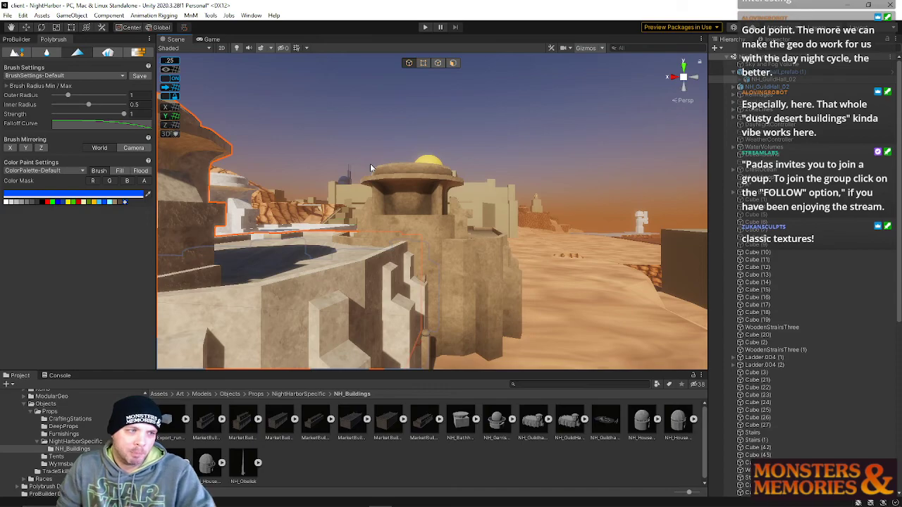
{"action": "right_click_drag", "start_coordinate": [532, 142], "coordinate": [437, 86]}
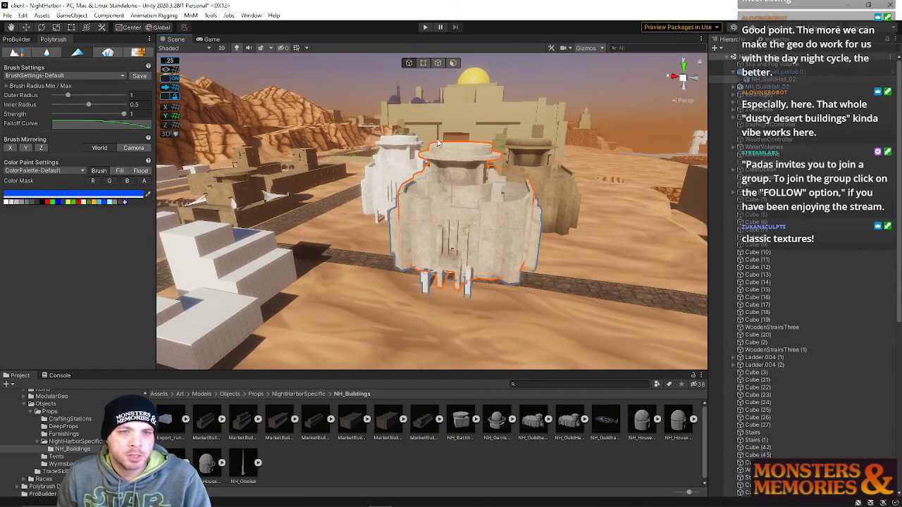
Try to delete the selected part of the placed guild hall from the scene.
{"action": "key", "text": "Delete"}
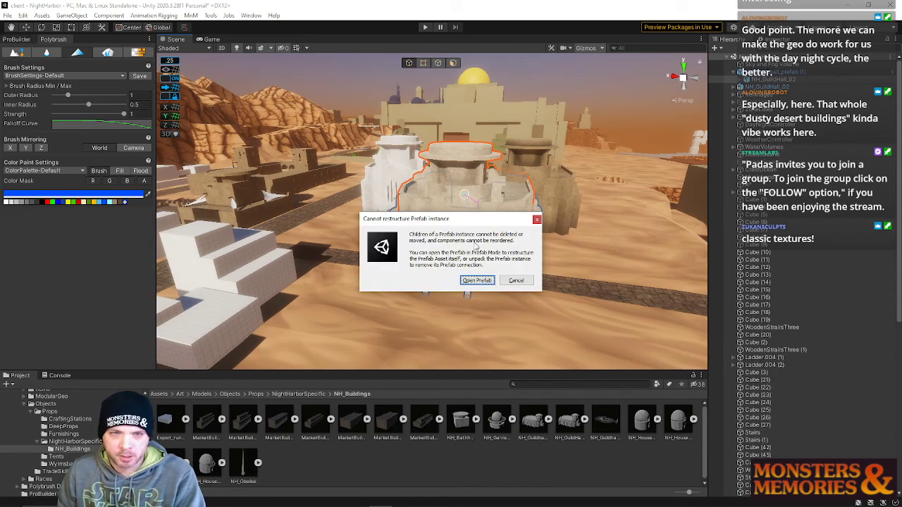
{"action": "left_click", "coordinate": [520, 282]}
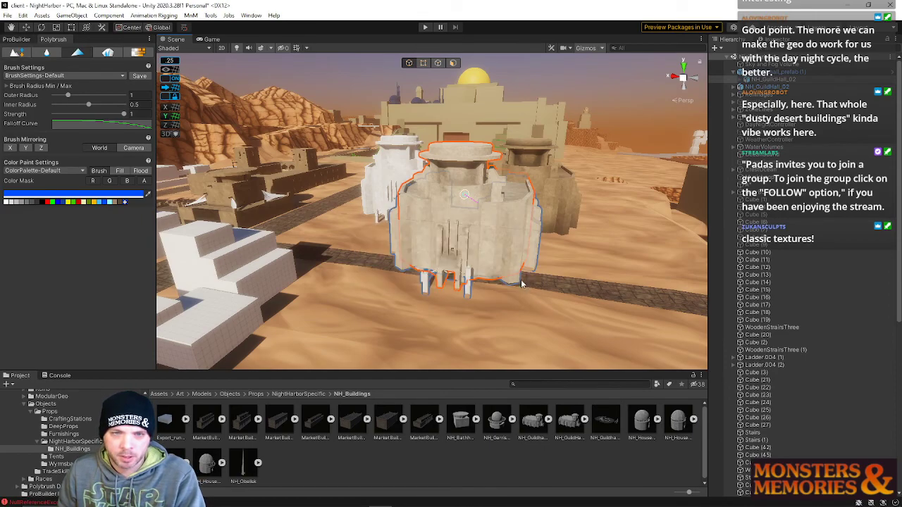
{"action": "left_click", "coordinate": [571, 427]}
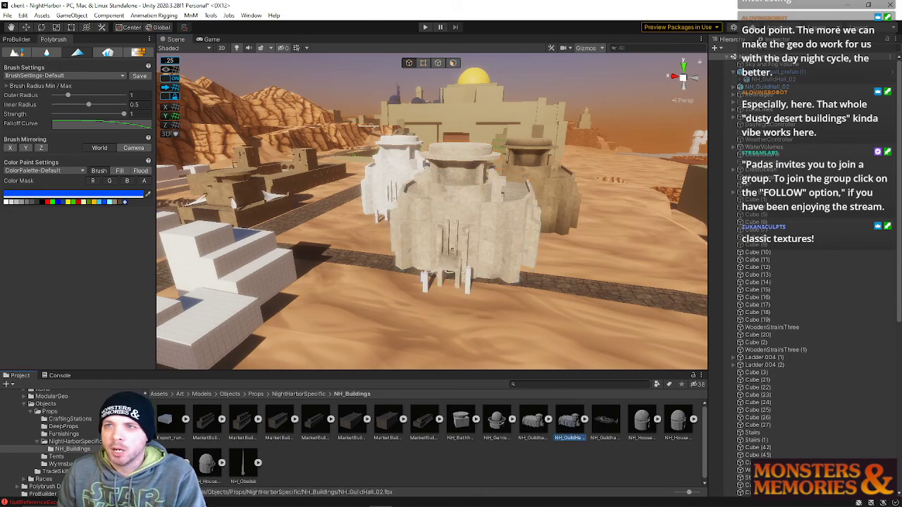
Close the Unity editor, then switch to Maya and maximize the Hypershade window.
{"action": "left_click", "coordinate": [890, 5]}
{"action": "left_click", "coordinate": [483, 280]}
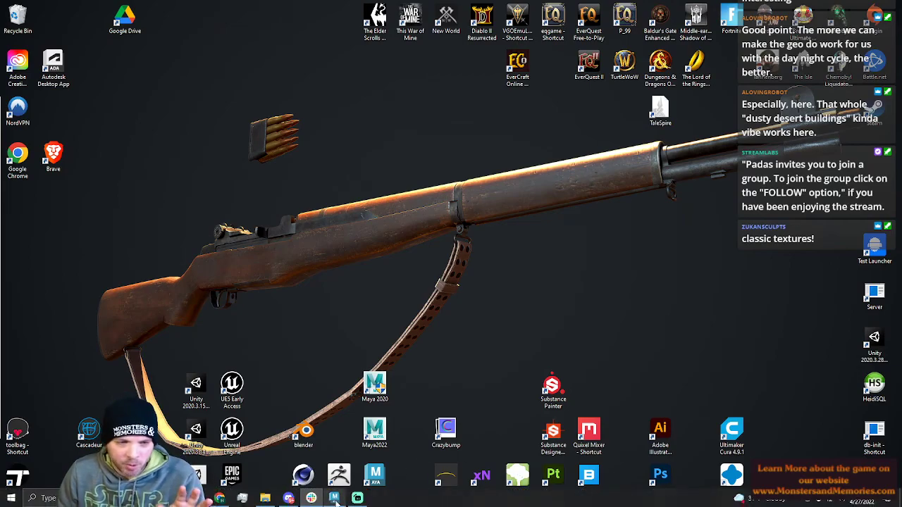
{"action": "left_click", "coordinate": [335, 499]}
{"action": "left_click_drag", "start_coordinate": [403, 350], "coordinate": [373, 355], "text": "alt"}
{"action": "middle_click_drag", "start_coordinate": [373, 354], "coordinate": [373, 406], "text": "alt"}
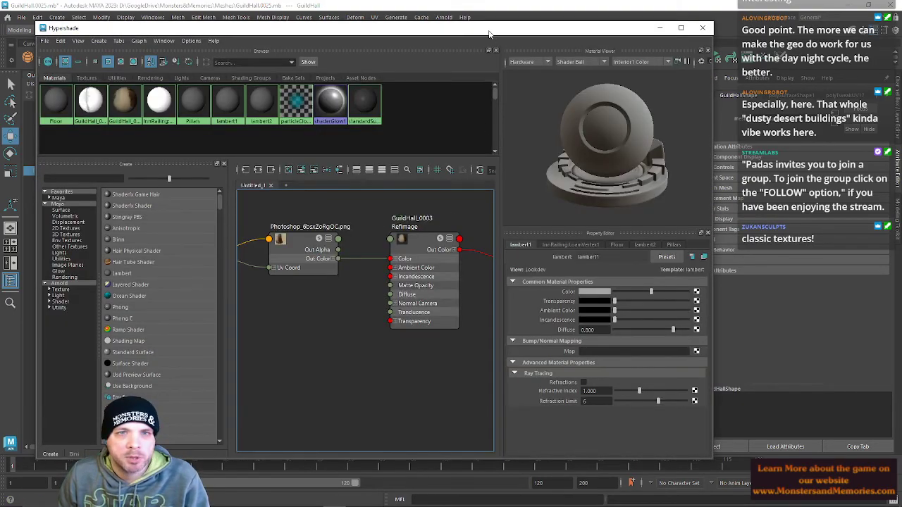
{"action": "double_click", "coordinate": [489, 33]}
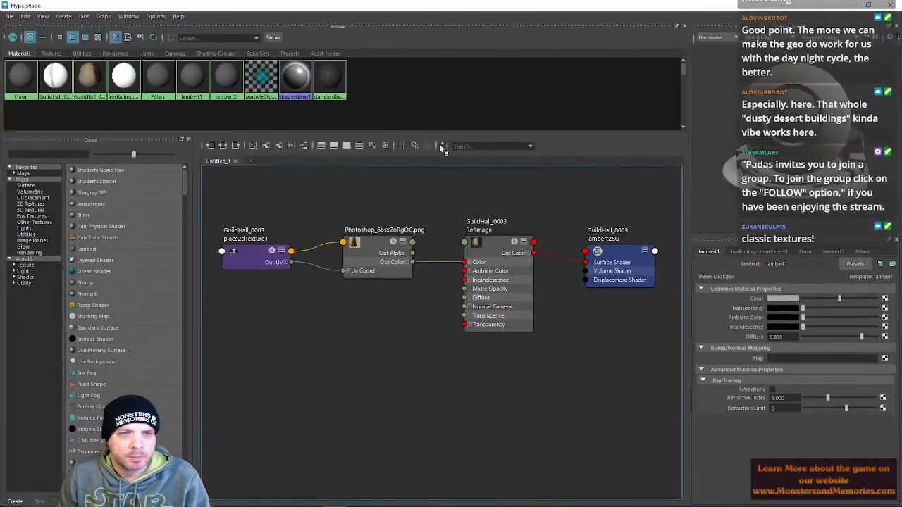
Rename the InnRailing:LoamVertex1 material as RailingsMat in the Hypershade.
{"action": "left_click", "coordinate": [29, 89]}
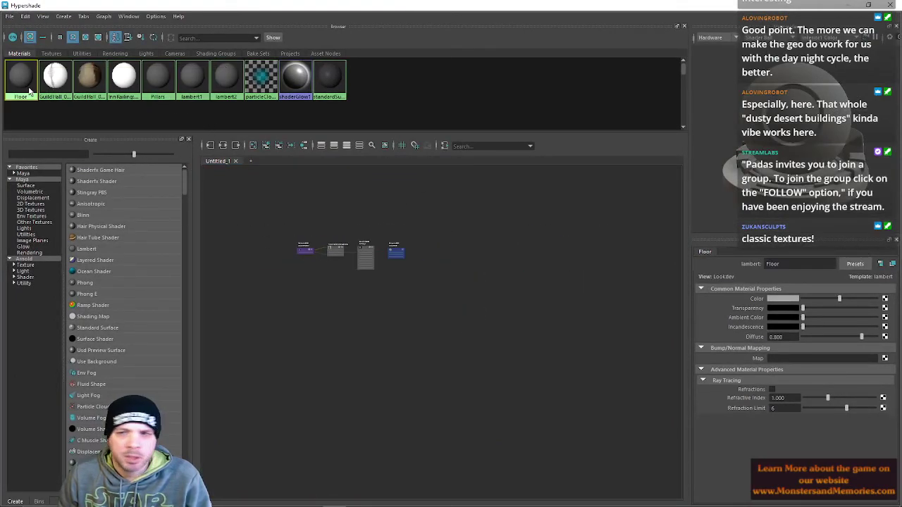
{"action": "left_click", "coordinate": [129, 83]}
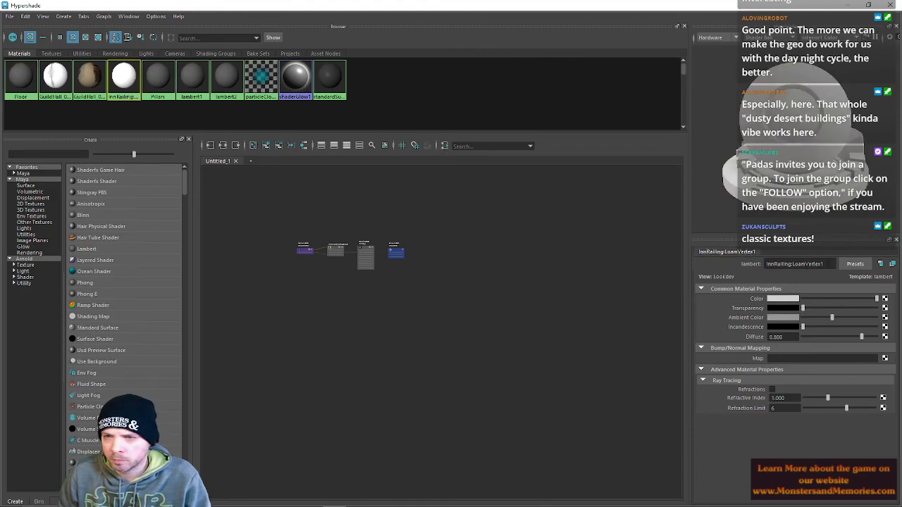
{"action": "triple_click", "coordinate": [794, 264]}
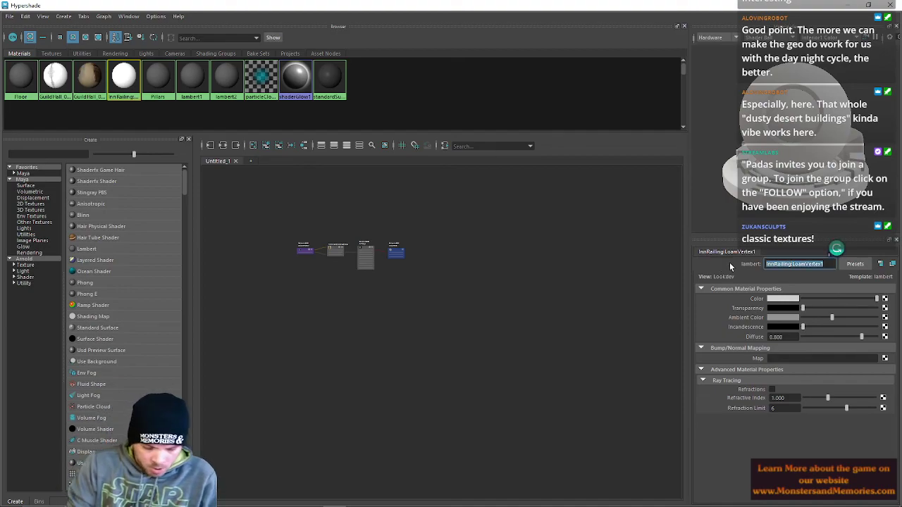
{"action": "type", "text": "Railings"}
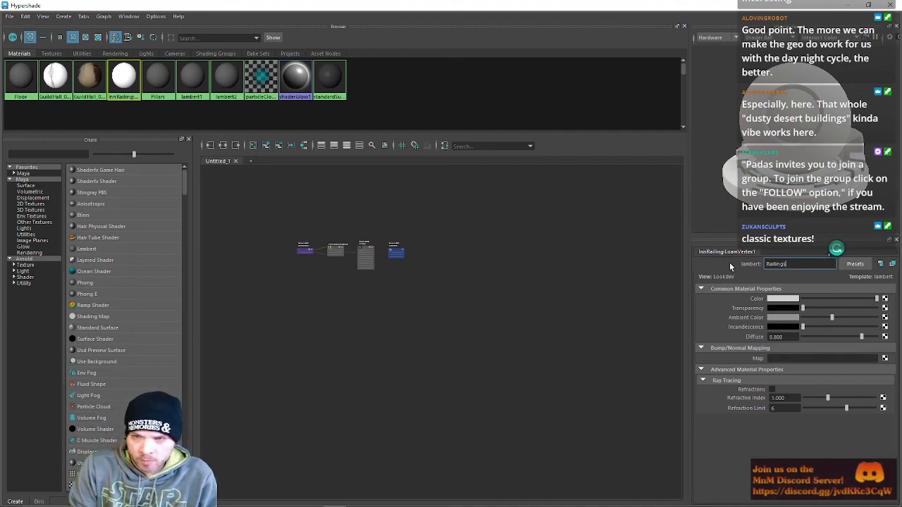
{"action": "key", "text": "Return"}
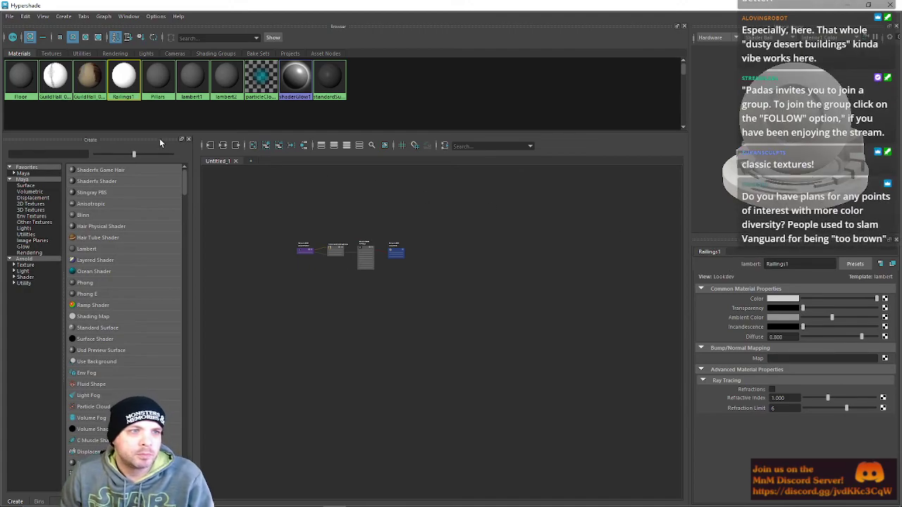
{"action": "left_click", "coordinate": [788, 263]}
{"action": "type", "text": "Mat"}
{"action": "key", "text": "Return"}
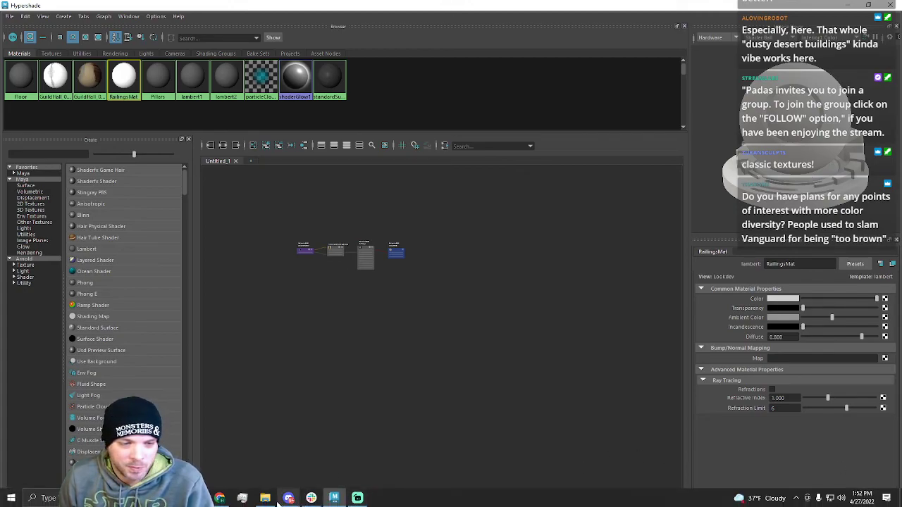
Bring the blue-domed city concept painting Photoshop_3wFShnXCvv.png onto this screen to view it, and move it back off.
{"action": "left_click_drag", "start_coordinate": [901, 116], "coordinate": [901, 60]}
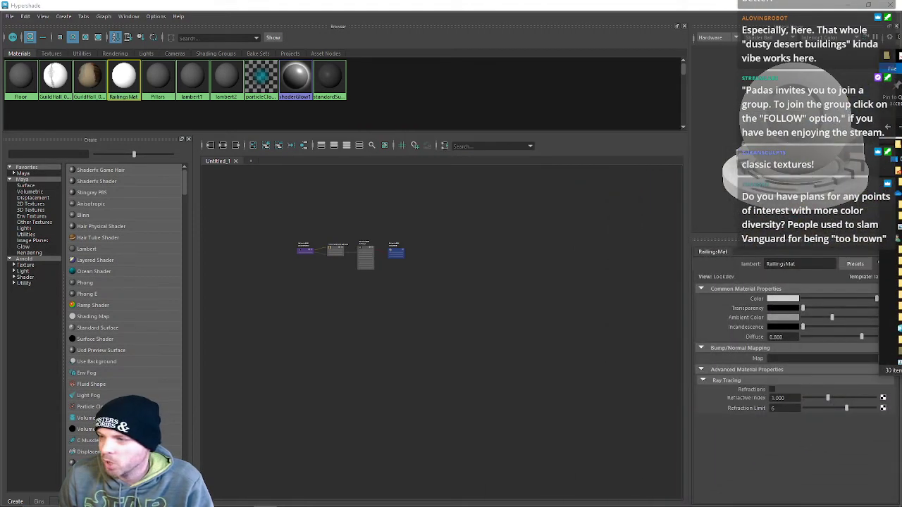
{"action": "mouse_move", "coordinate": [901, 98]}
{"action": "left_mouse_down"}
{"action": "mouse_move", "coordinate": [342, 55]}
{"action": "mouse_move", "coordinate": [252, 59]}
{"action": "left_mouse_up"}
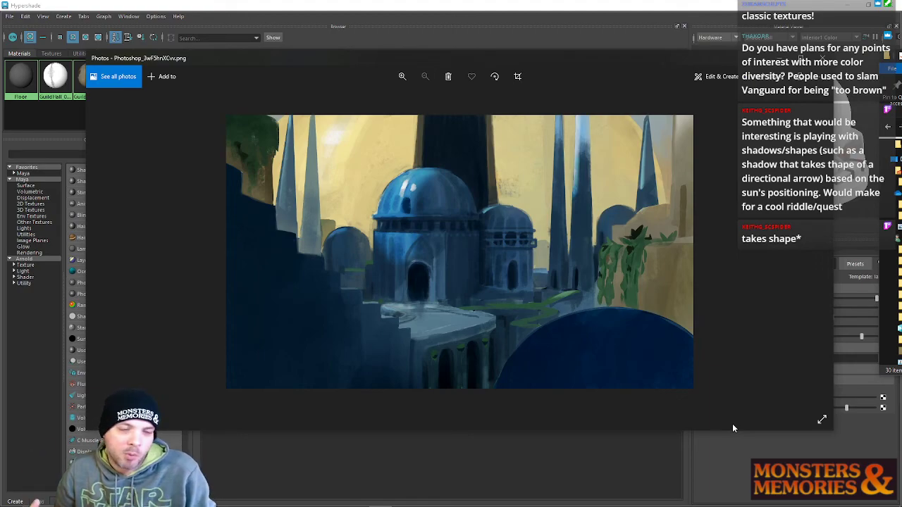
{"action": "left_click_drag", "start_coordinate": [405, 55], "coordinate": [901, 105]}
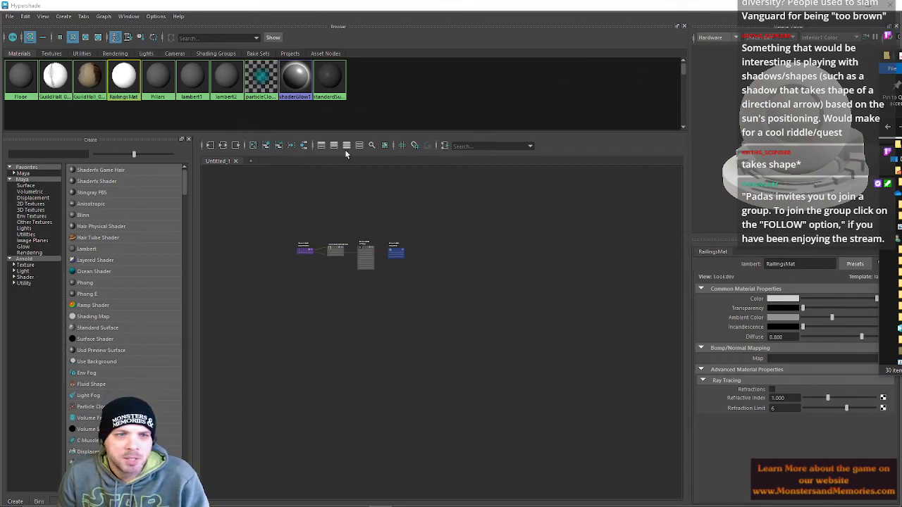
Rename the Floor material as FloorMat and the Pillars material as PillarsMat.
{"action": "left_click", "coordinate": [22, 80]}
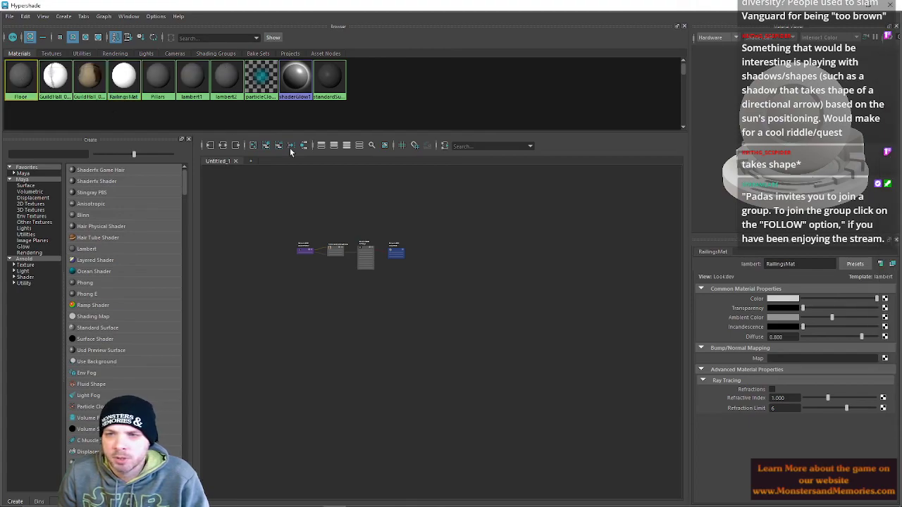
{"action": "type", "text": "Mat"}
{"action": "key", "text": "Return"}
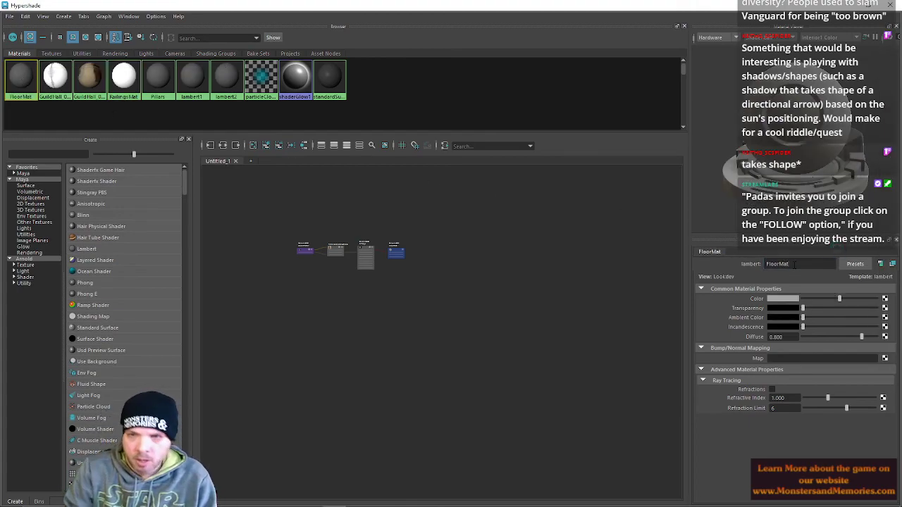
{"action": "left_click", "coordinate": [158, 80]}
{"action": "left_click", "coordinate": [778, 264]}
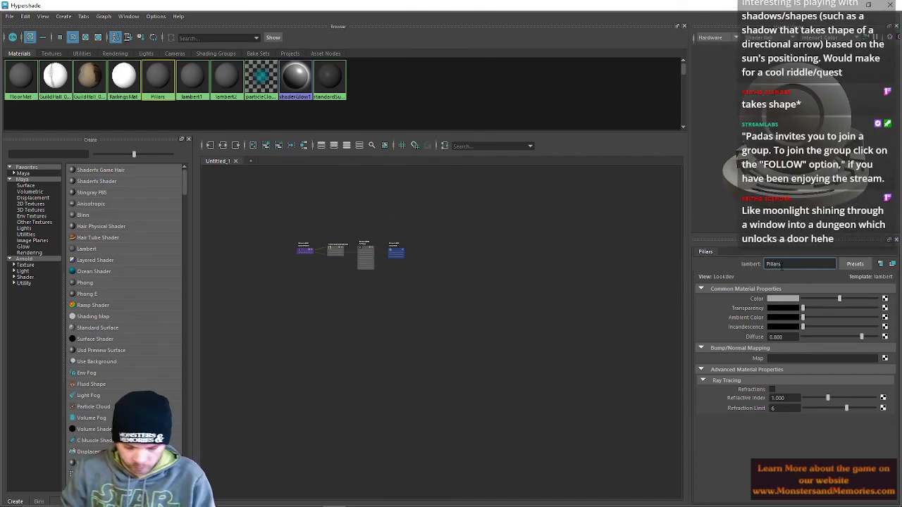
{"action": "type", "text": "Mat"}
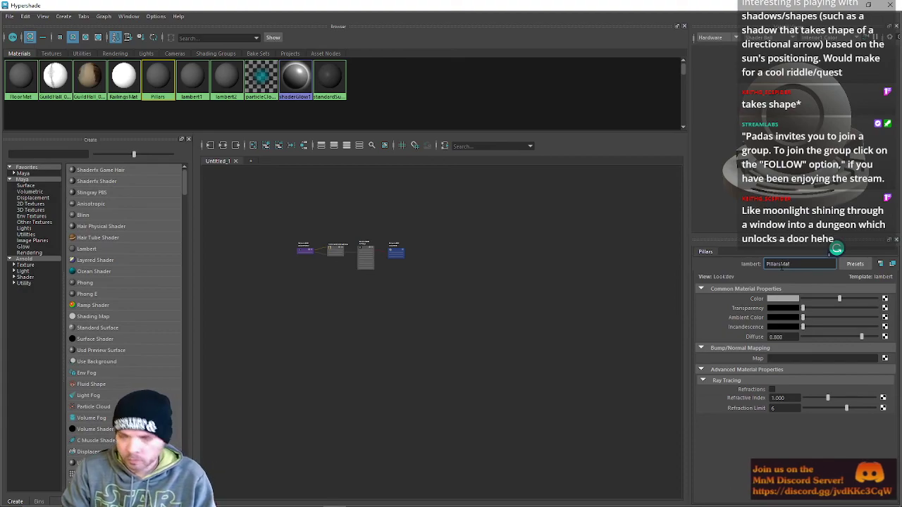
{"action": "key", "text": "Return"}
Rename the lambert2 material as Walls.
{"action": "left_click", "coordinate": [218, 84]}
{"action": "left_click_drag", "start_coordinate": [799, 264], "coordinate": [723, 265]}
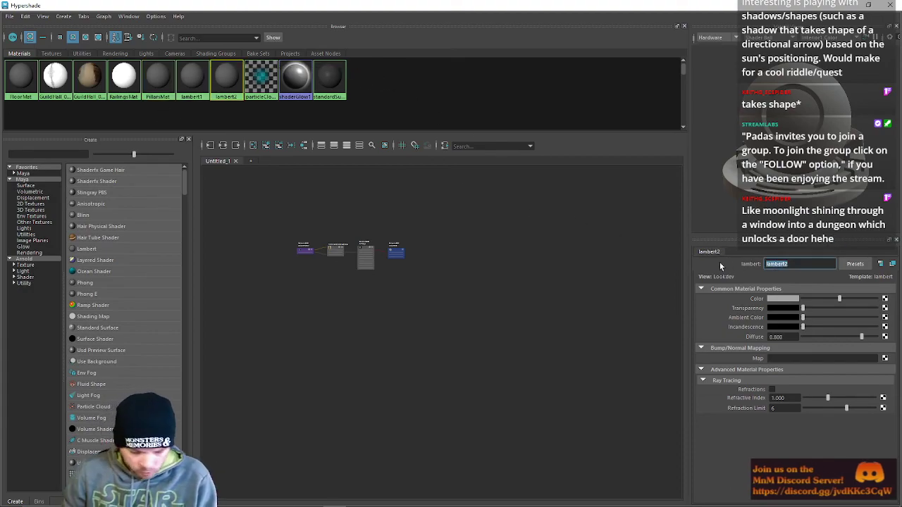
{"action": "type", "text": "Walls"}
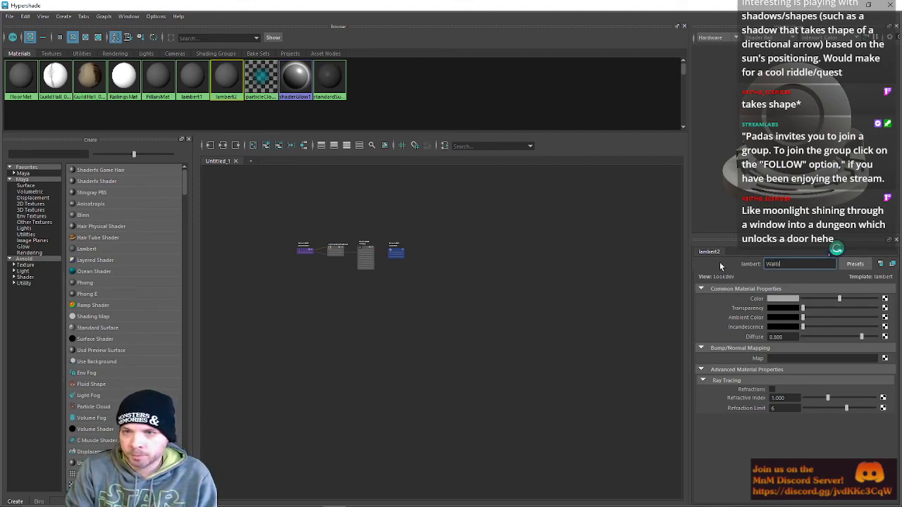
{"action": "key", "text": "Return"}
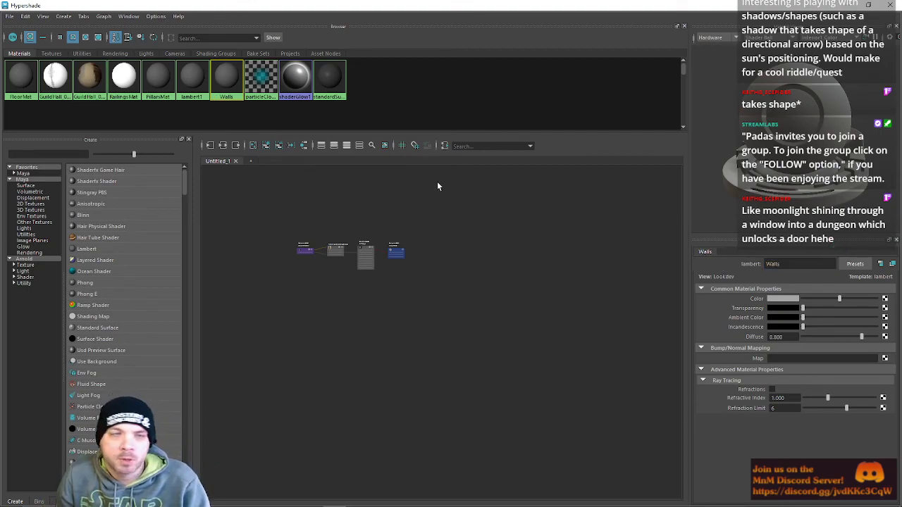
Connect a file texture to the Walls material's color and load Loam_BaseColor.png from the TestMaterials folder as its image.
{"action": "left_click", "coordinate": [884, 299]}
{"action": "left_click_drag", "start_coordinate": [407, 178], "coordinate": [0, 178]}
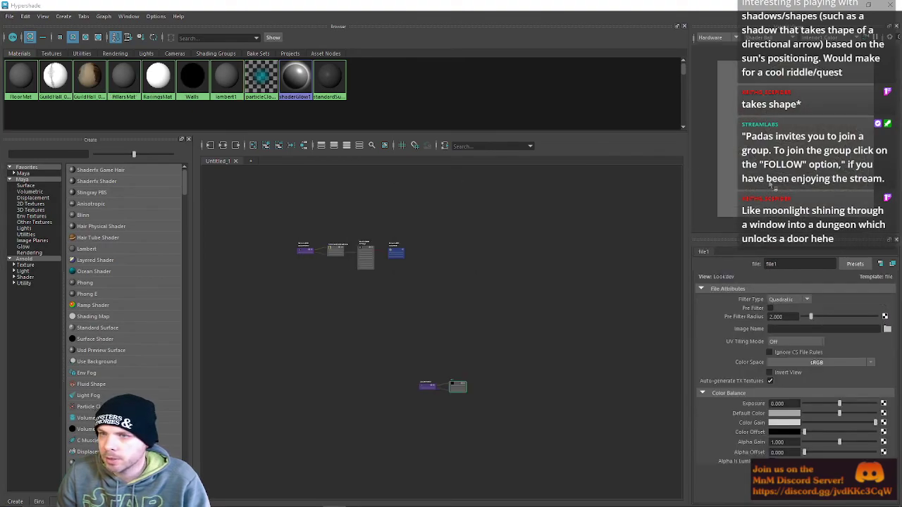
{"action": "left_click", "coordinate": [888, 328]}
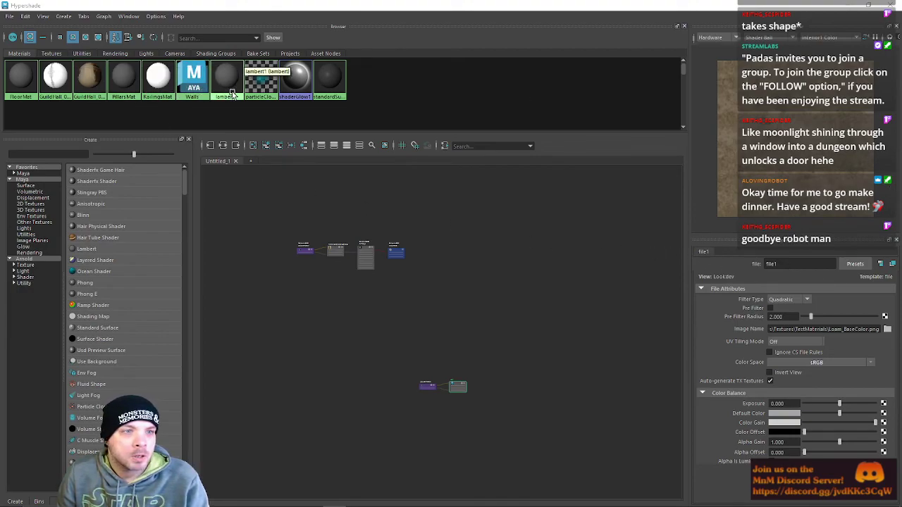
{"action": "left_click", "coordinate": [192, 79]}
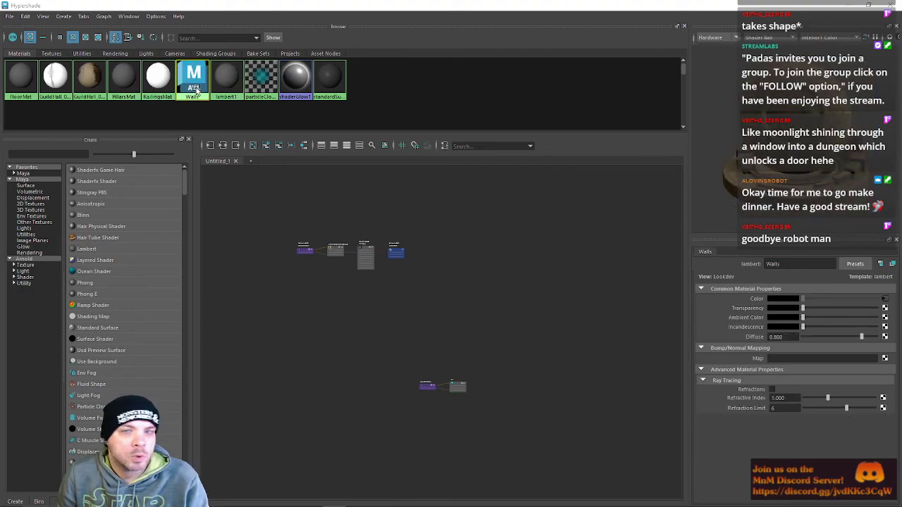
Connect a new file texture to the FloorMat material's color.
{"action": "left_click", "coordinate": [21, 78]}
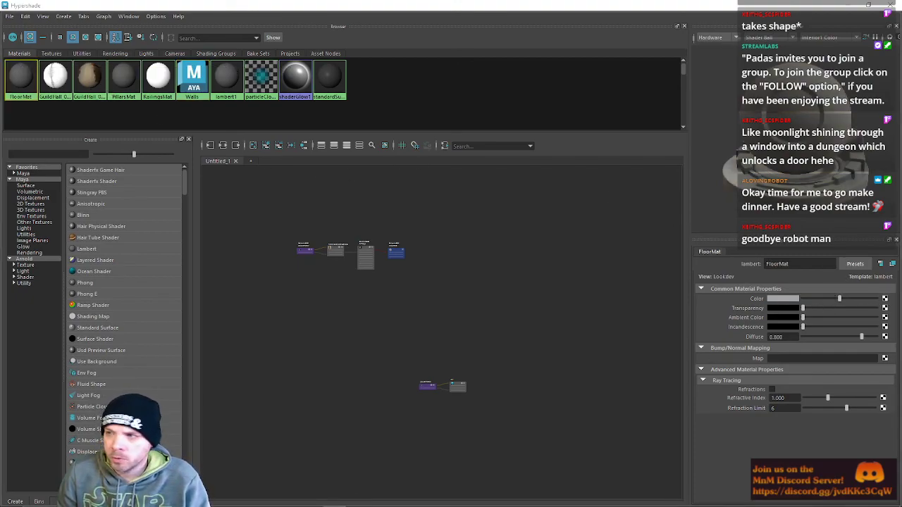
{"action": "left_click", "coordinate": [639, 192]}
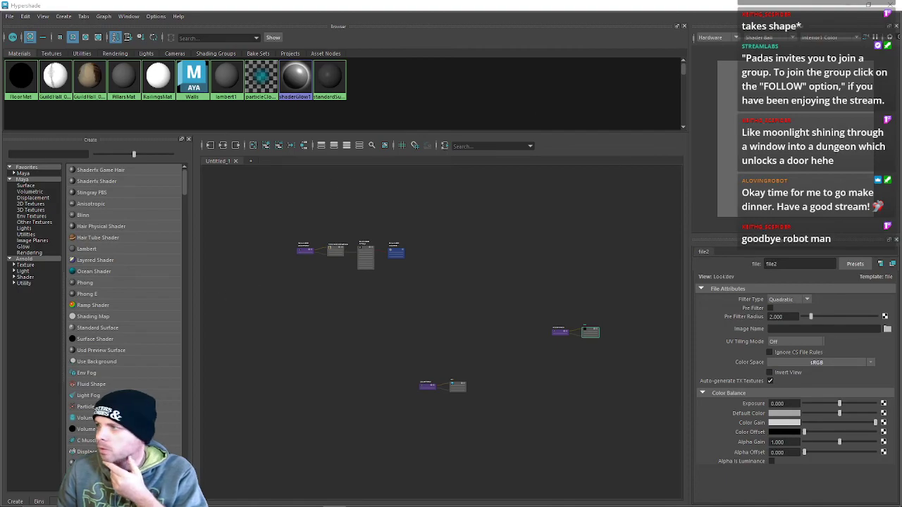
Switch to Photoshop, open Stone_final.psd to examine its stone texture and layers, and close the document.
{"action": "left_click", "coordinate": [847, 5]}
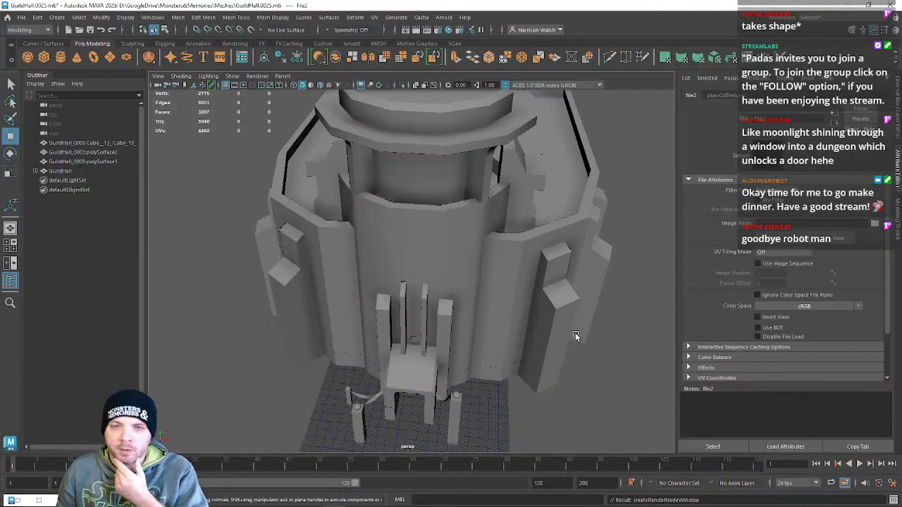
{"action": "left_click", "coordinate": [848, 6]}
{"action": "double_click", "coordinate": [660, 476]}
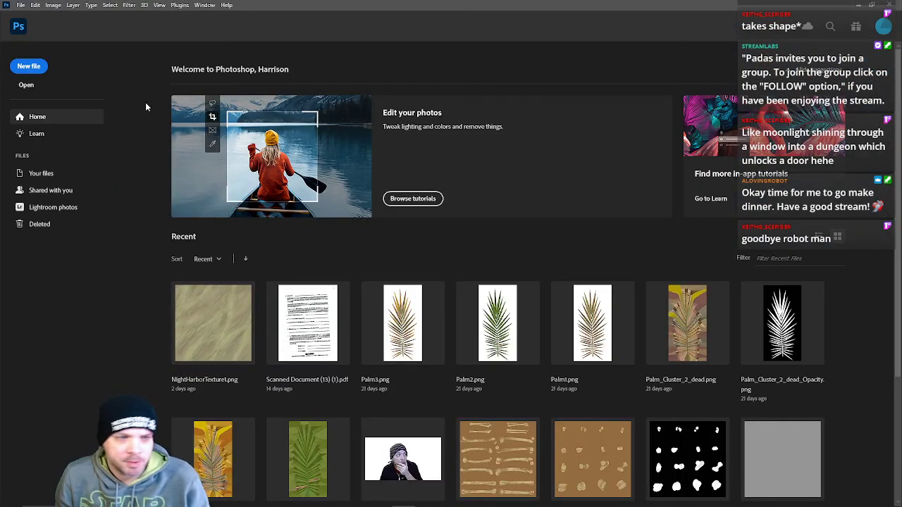
{"action": "left_click", "coordinate": [19, 7]}
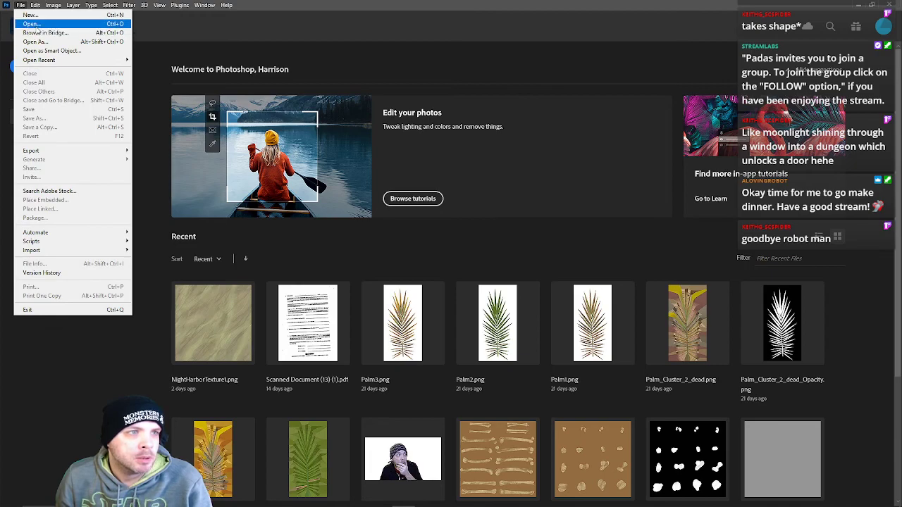
{"action": "left_click", "coordinate": [31, 26]}
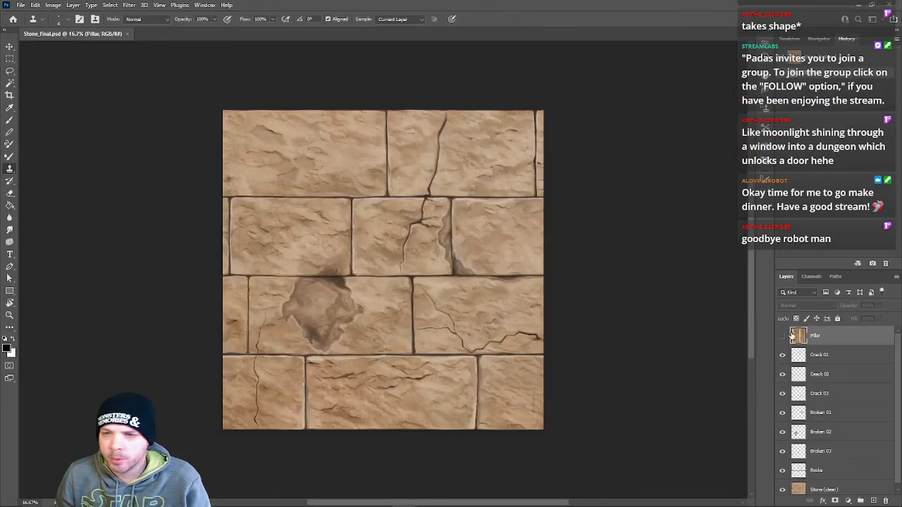
{"action": "scroll", "coordinate": [784, 438], "scroll_direction": "down", "scroll_amount": 1}
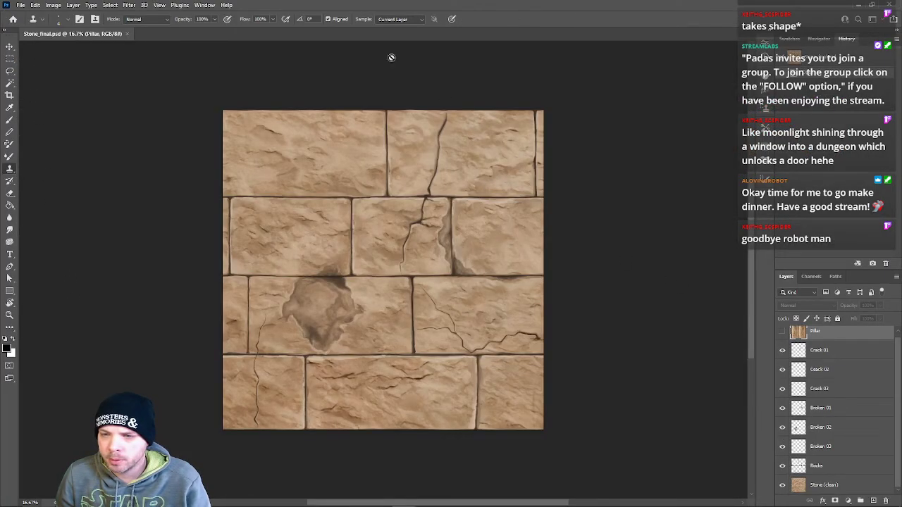
{"action": "left_click", "coordinate": [126, 34]}
Open StoneGray.png to inspect the gray stone texture, and close Photoshop.
{"action": "left_click", "coordinate": [21, 5]}
{"action": "left_click", "coordinate": [38, 26]}
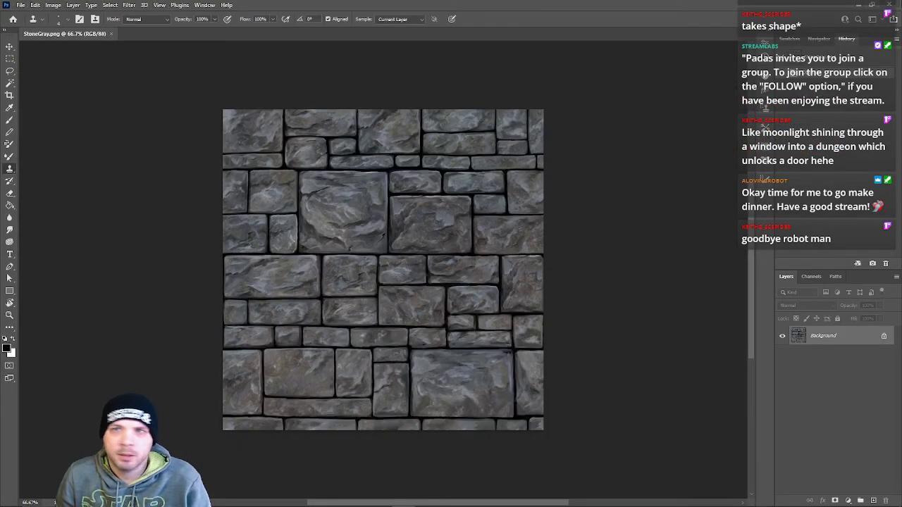
{"action": "left_click", "coordinate": [890, 5]}
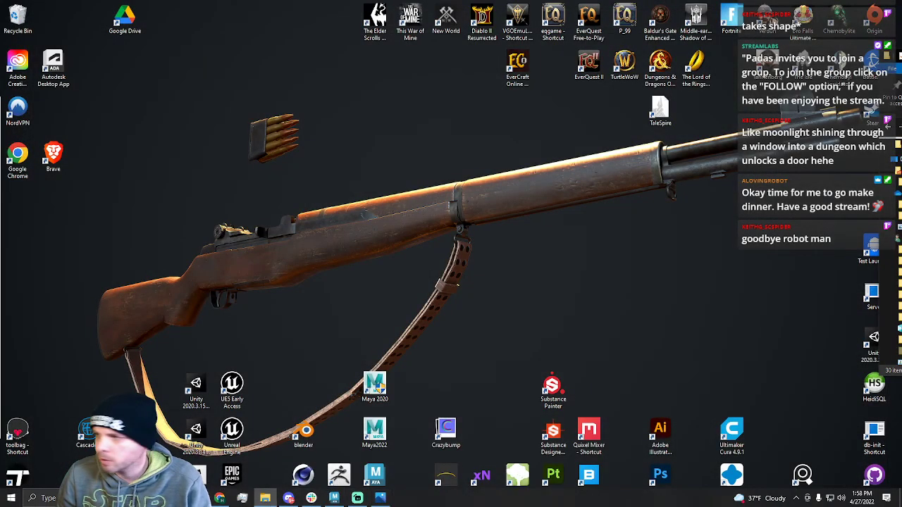
Return to Maya's Hypershade and load StoneGray.png as the image of FloorMat's color texture.
{"action": "left_click", "coordinate": [335, 499]}
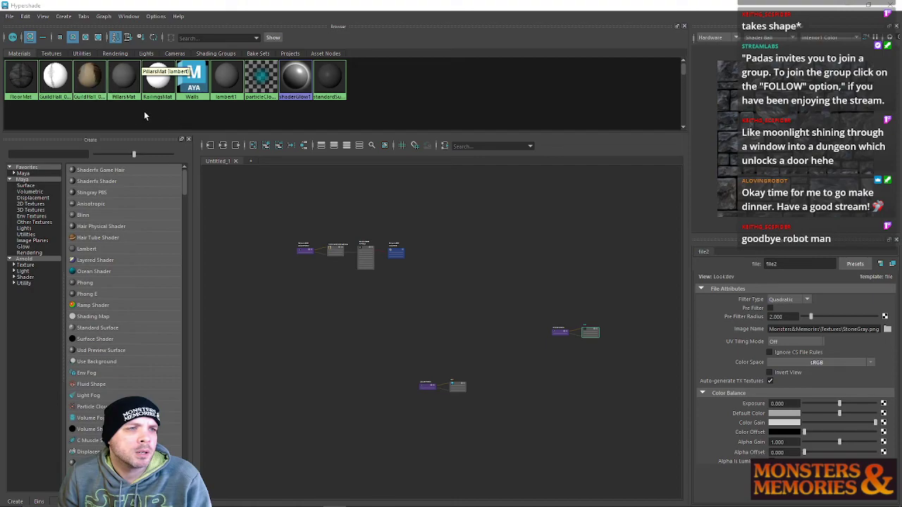
Open the file texture on the Walls material's color and copy its Loam_BaseColor.png image path.
{"action": "left_click", "coordinate": [157, 78]}
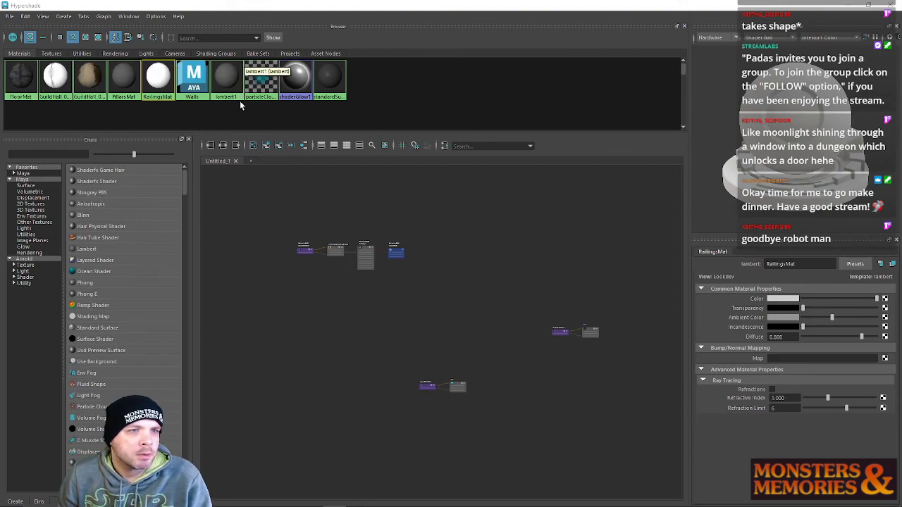
{"action": "left_click", "coordinate": [193, 79]}
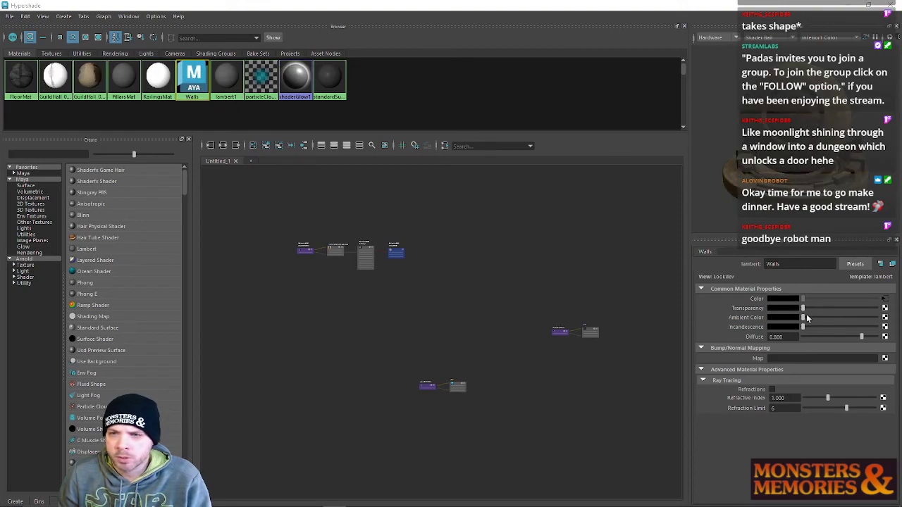
{"action": "left_click", "coordinate": [884, 299]}
{"action": "left_click", "coordinate": [814, 329]}
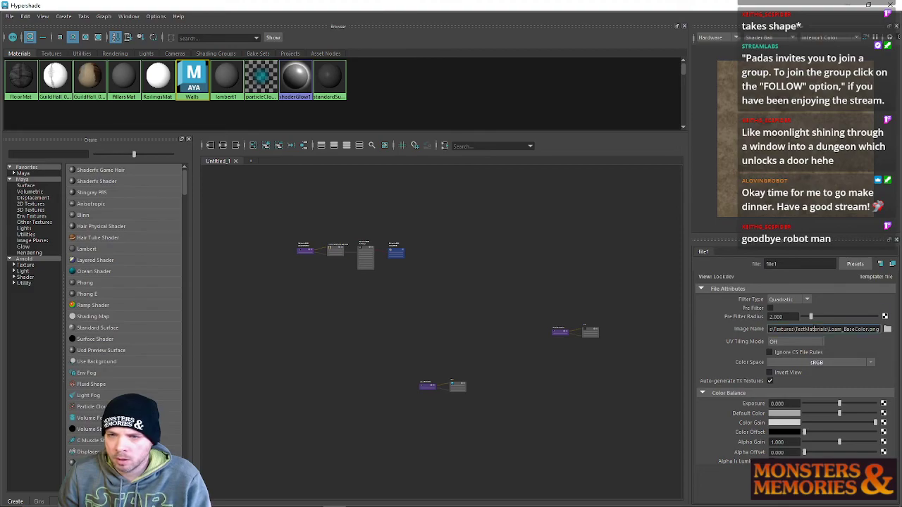
{"action": "key", "text": "ctrl+a"}
{"action": "key", "text": "ctrl+c"}
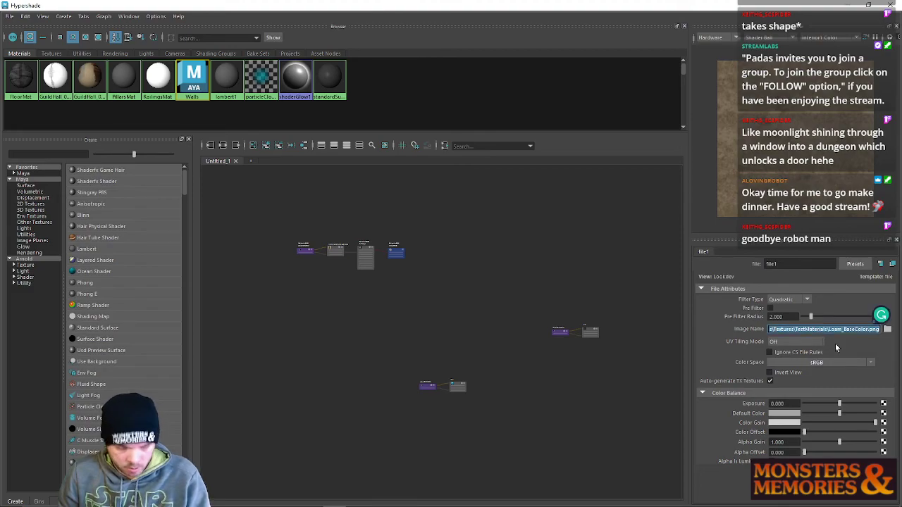
Connect a new file texture to the RailingsMat material's color and use the copied Loam_BaseColor.png path as its image.
{"action": "left_click", "coordinate": [159, 82]}
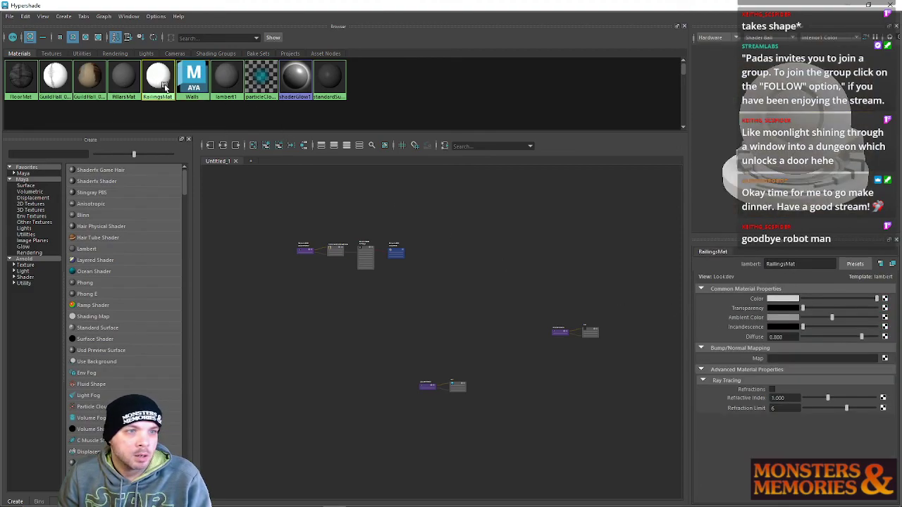
{"action": "left_click", "coordinate": [885, 300]}
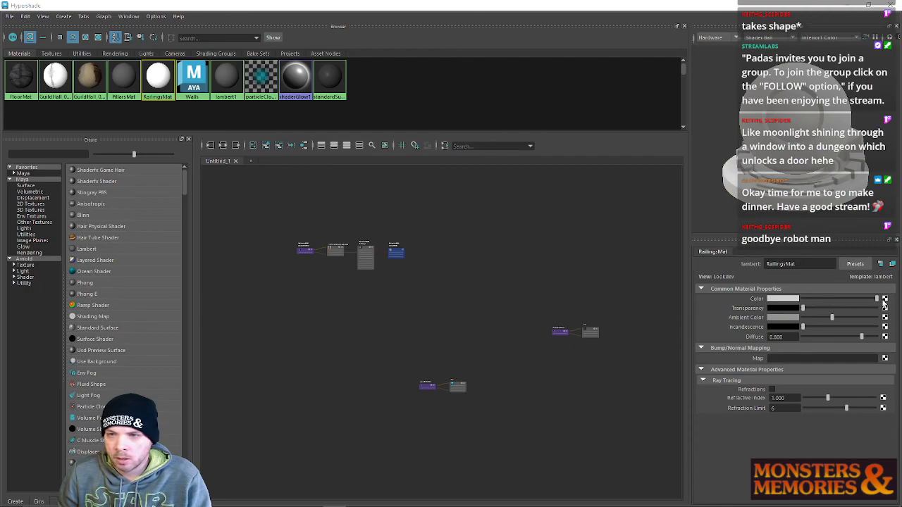
{"action": "left_click", "coordinate": [814, 310]}
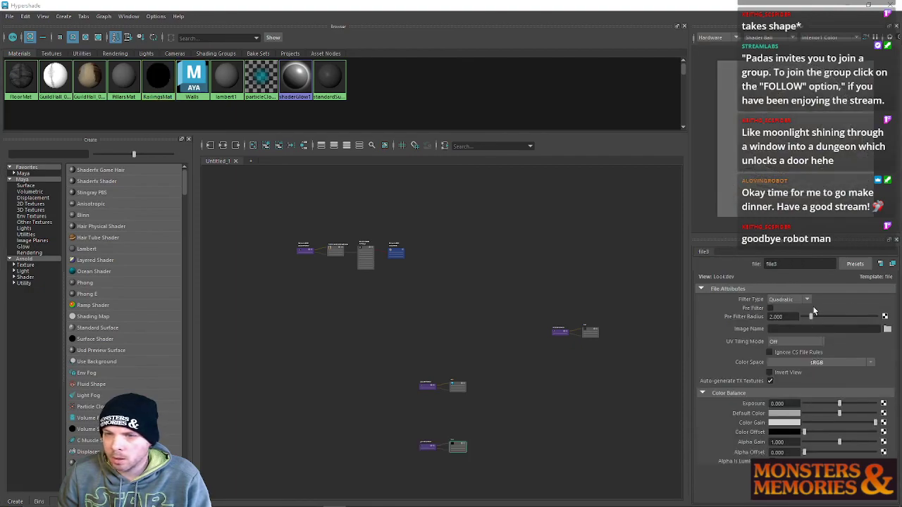
{"action": "left_click", "coordinate": [833, 330]}
{"action": "key", "text": "ctrl+v"}
{"action": "key", "text": "Return"}
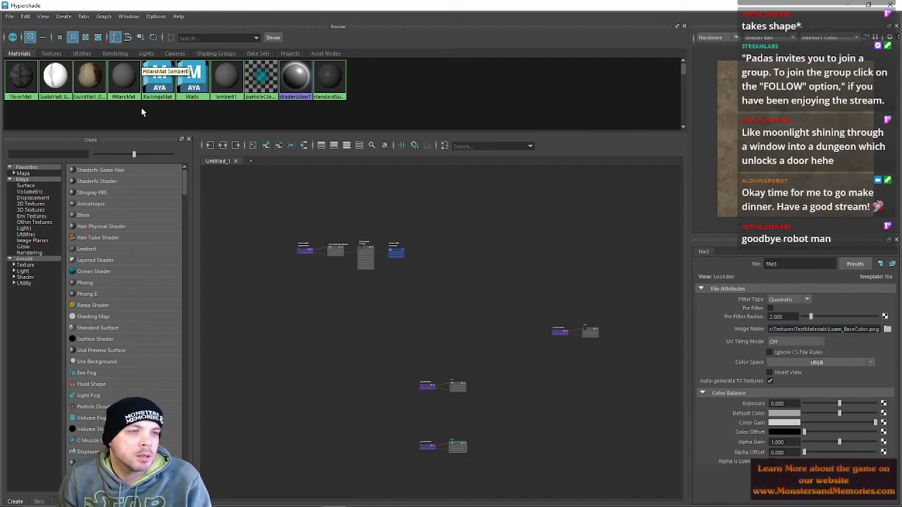
Connect a new file texture to PillarsMat's color and set its image to the copied Loam_BaseColor.png path.
{"action": "left_click", "coordinate": [120, 84]}
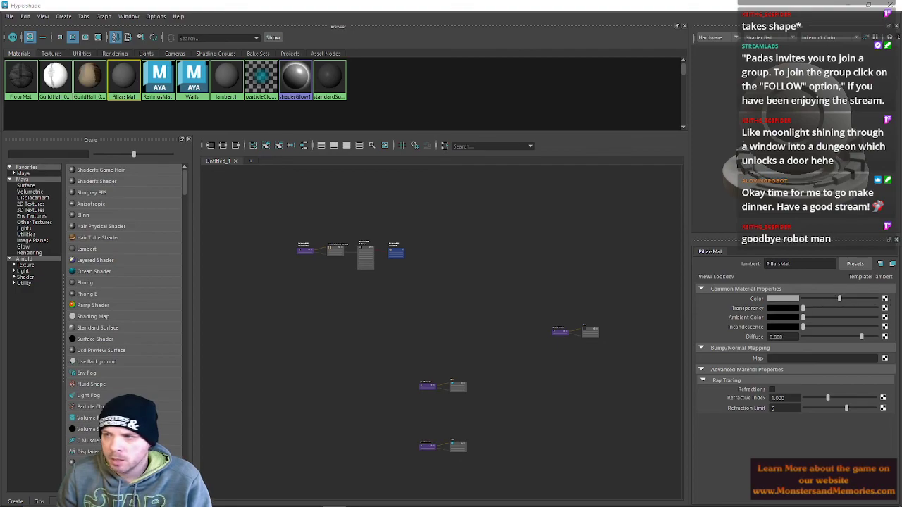
{"action": "left_click", "coordinate": [752, 309]}
{"action": "left_click", "coordinate": [847, 330]}
{"action": "key", "text": "ctrl+v"}
{"action": "key", "text": "Return"}
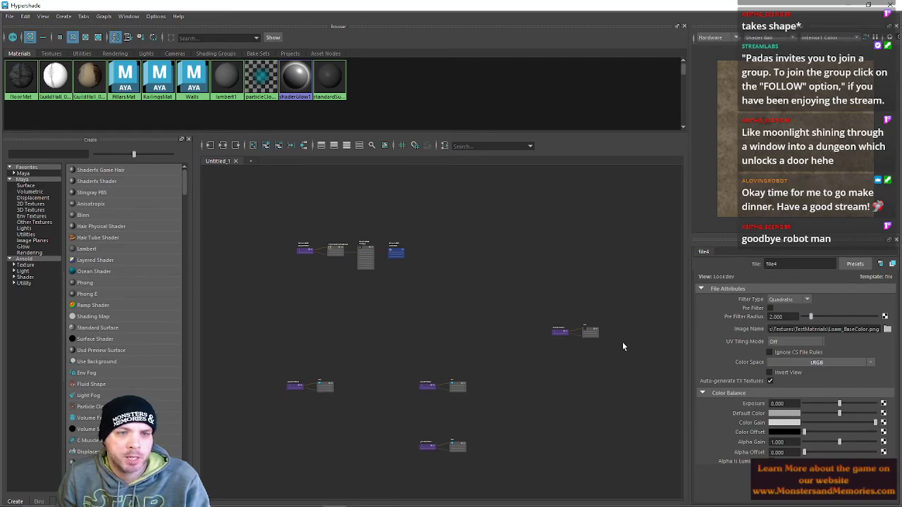
Move Hypershade off the viewport, turn on textured display and examine the guild hall's interior floor, railings and pillars.
{"action": "left_click_drag", "start_coordinate": [190, 7], "coordinate": [901, 117]}
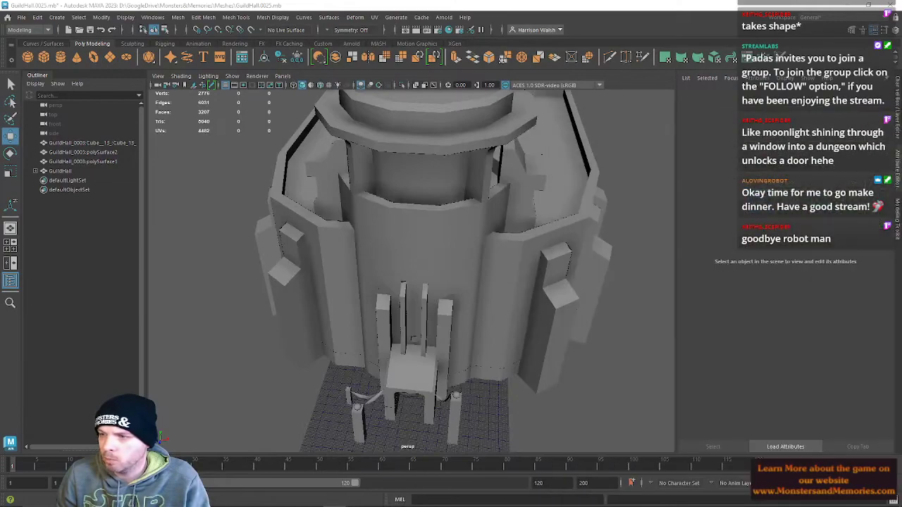
{"action": "left_click", "coordinate": [398, 235]}
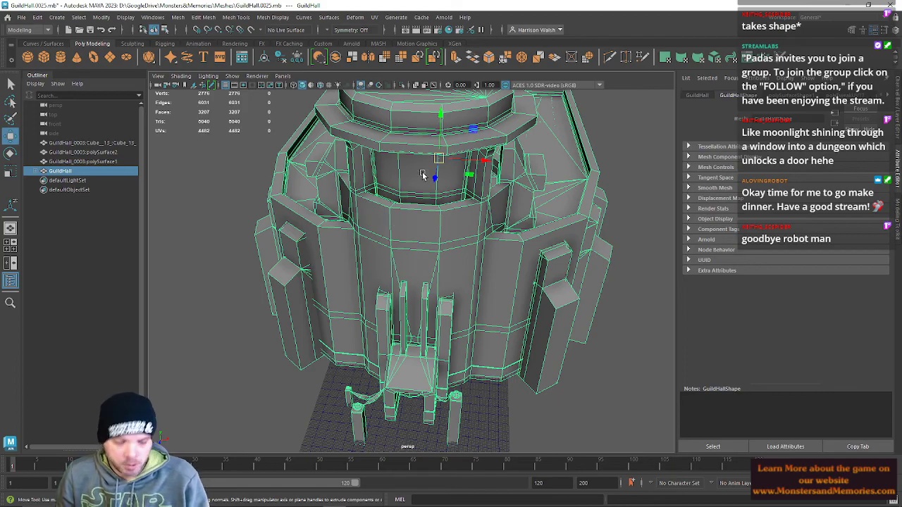
{"action": "key", "text": "6"}
{"action": "left_click_drag", "start_coordinate": [421, 175], "coordinate": [567, 416], "text": "alt"}
{"action": "left_click", "coordinate": [596, 402]}
{"action": "left_click_drag", "start_coordinate": [596, 345], "coordinate": [418, 367], "text": "alt"}
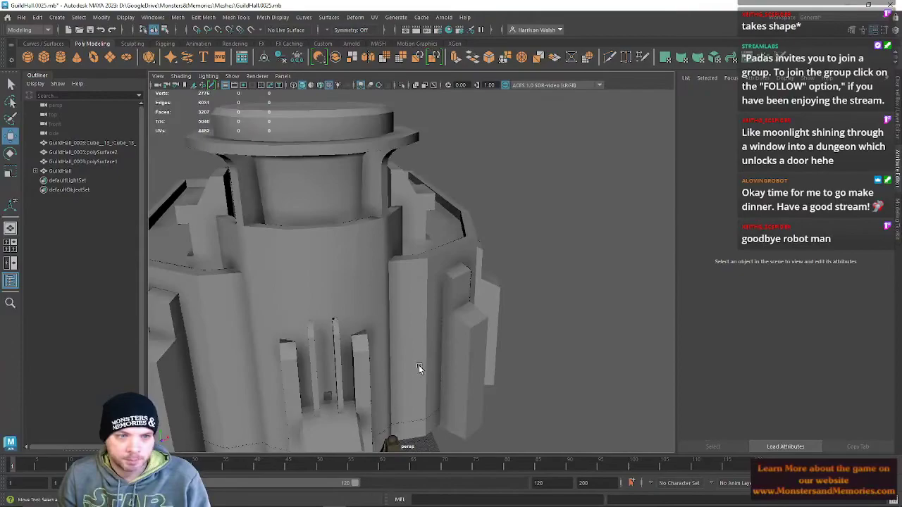
{"action": "middle_click_drag", "start_coordinate": [346, 408], "coordinate": [378, 263], "text": "alt"}
{"action": "right_click_drag", "start_coordinate": [376, 284], "coordinate": [387, 451], "text": "alt"}
{"action": "middle_click_drag", "start_coordinate": [282, 261], "coordinate": [426, 183], "text": "alt"}
{"action": "right_click_drag", "start_coordinate": [426, 182], "coordinate": [480, 505], "text": "alt"}
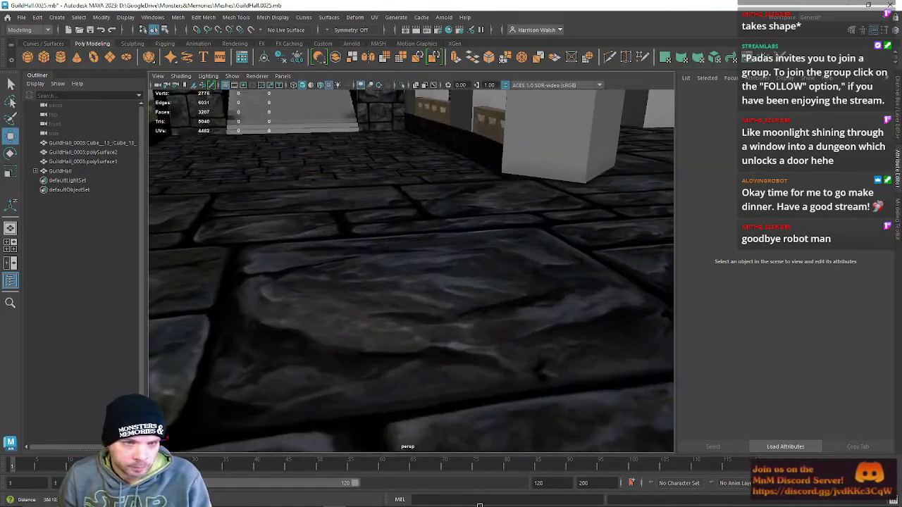
{"action": "middle_click_drag", "start_coordinate": [436, 352], "coordinate": [496, 444], "text": "alt"}
{"action": "left_click_drag", "start_coordinate": [495, 359], "coordinate": [404, 327], "text": "alt"}
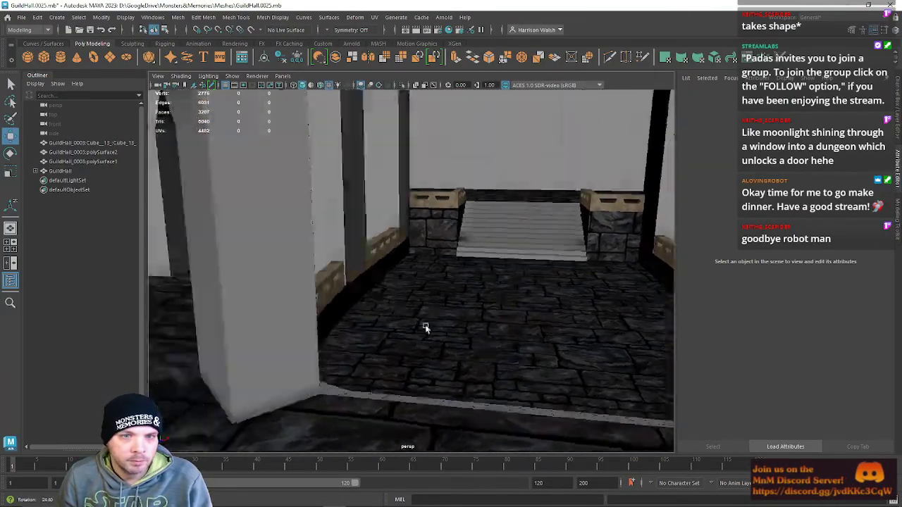
{"action": "middle_click_drag", "start_coordinate": [404, 326], "coordinate": [108, 258], "text": "alt"}
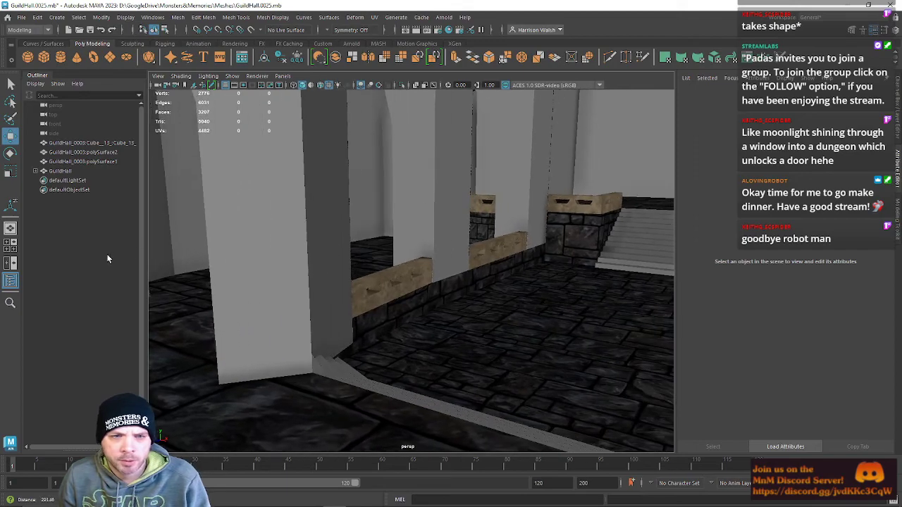
Pick a pillar face on the Arches object and look through the selection commands for one that selects related faces.
{"action": "left_click", "coordinate": [320, 284]}
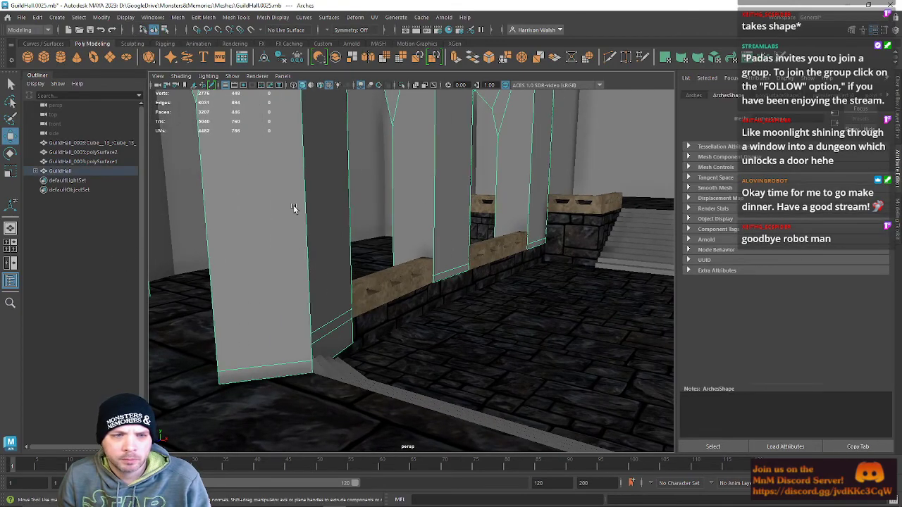
{"action": "right_click_drag", "start_coordinate": [294, 209], "coordinate": [301, 232]}
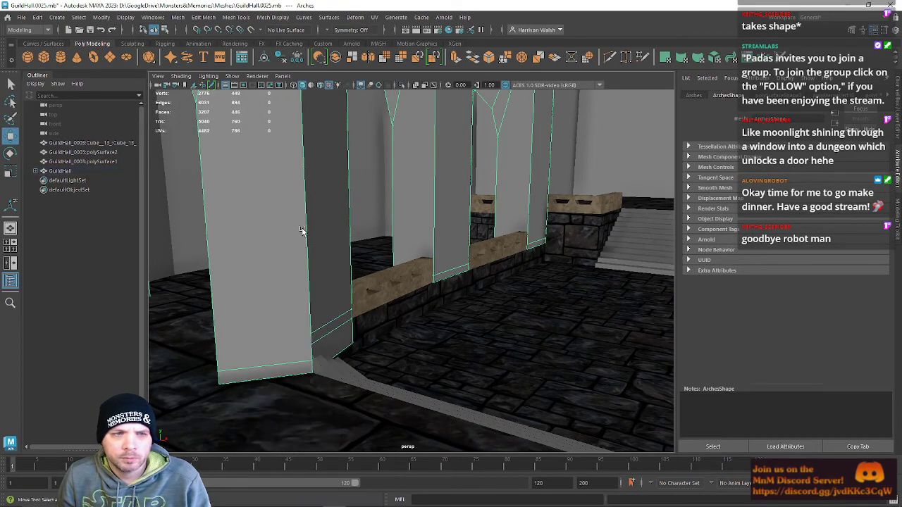
{"action": "left_click", "coordinate": [289, 192]}
{"action": "right_click_drag", "start_coordinate": [285, 188], "coordinate": [236, 243]}
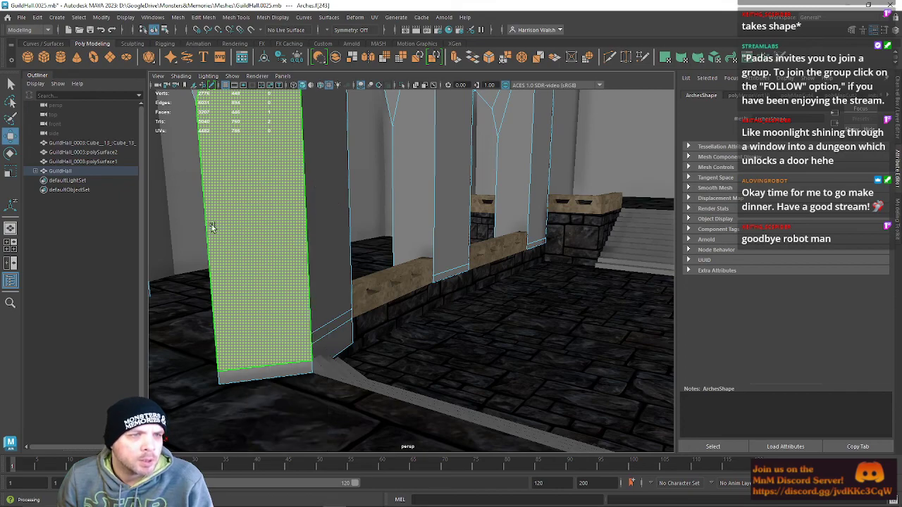
{"action": "left_click", "coordinate": [78, 17]}
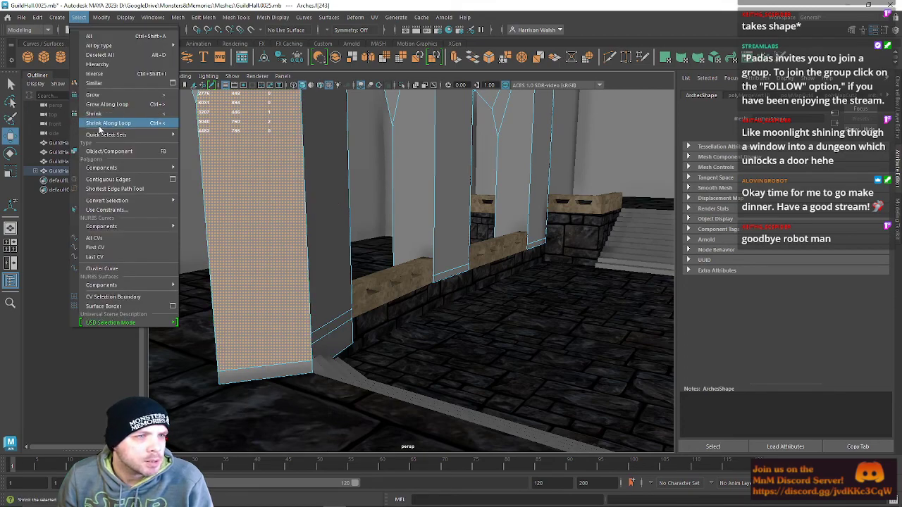
{"action": "mouse_move", "coordinate": [107, 223]}
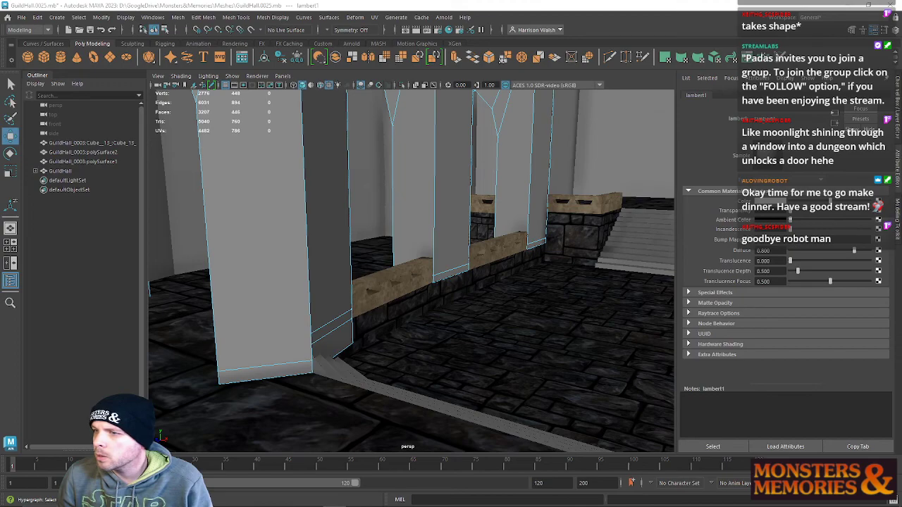
Select all faces that use the lambert1 material, undoing the selection change made on the Arches object.
{"action": "left_click_drag", "start_coordinate": [439, 314], "coordinate": [456, 325], "text": "alt"}
{"action": "right_click_drag", "start_coordinate": [448, 243], "coordinate": [448, 269]}
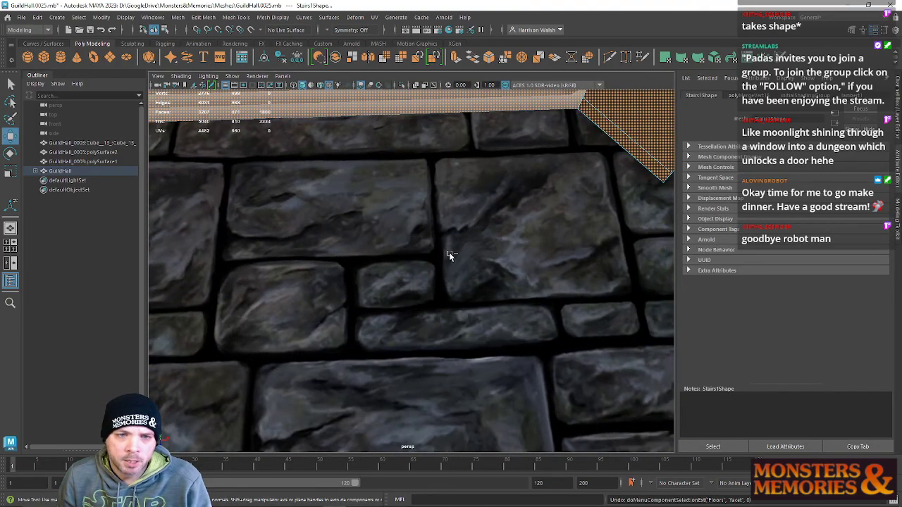
{"action": "left_click_drag", "start_coordinate": [409, 293], "coordinate": [412, 254], "text": "alt"}
{"action": "right_click_drag", "start_coordinate": [418, 237], "coordinate": [401, 263]}
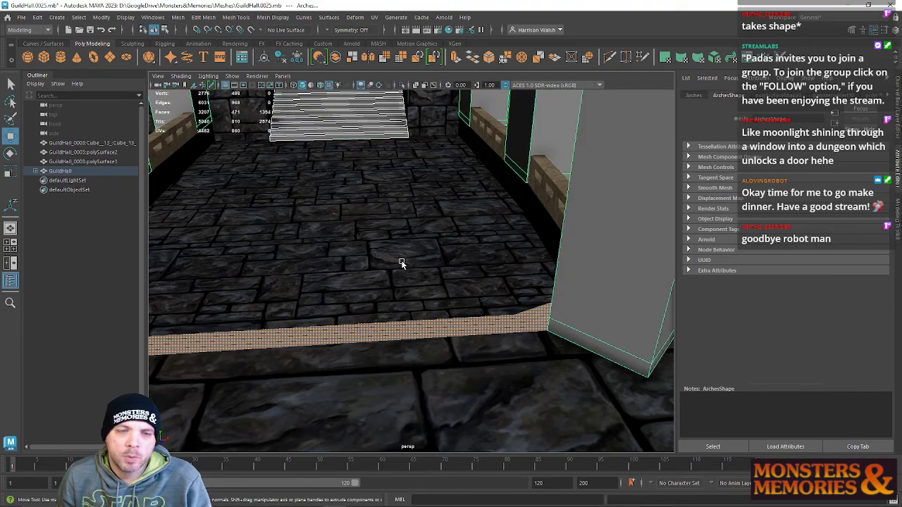
{"action": "key", "text": "ctrl+z"}
{"action": "left_click_drag", "start_coordinate": [388, 278], "coordinate": [379, 239], "text": "alt"}
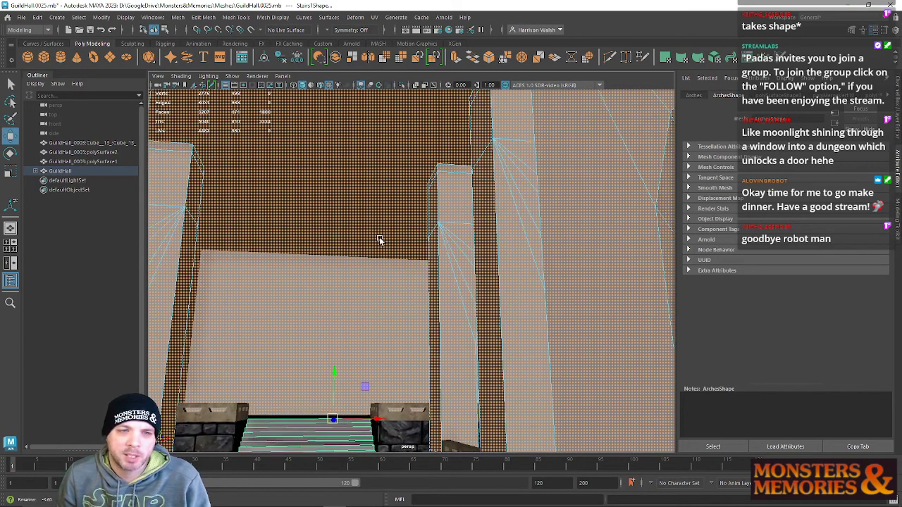
Assign the existing loam-textured material to the selected lambert1 faces.
{"action": "key", "text": "f"}
{"action": "left_click_drag", "start_coordinate": [421, 337], "coordinate": [421, 293], "text": "alt"}
{"action": "right_click_drag", "start_coordinate": [364, 239], "coordinate": [437, 477]}
{"action": "middle_click_drag", "start_coordinate": [359, 350], "coordinate": [355, 277], "text": "alt"}
{"action": "right_click_drag", "start_coordinate": [355, 277], "coordinate": [374, 368], "text": "alt"}
{"action": "key", "text": "Up"}
Select the Arches object, assign an existing material to it and clear the selection.
{"action": "right_click_drag", "start_coordinate": [510, 282], "coordinate": [597, 453]}
{"action": "left_click", "coordinate": [521, 291]}
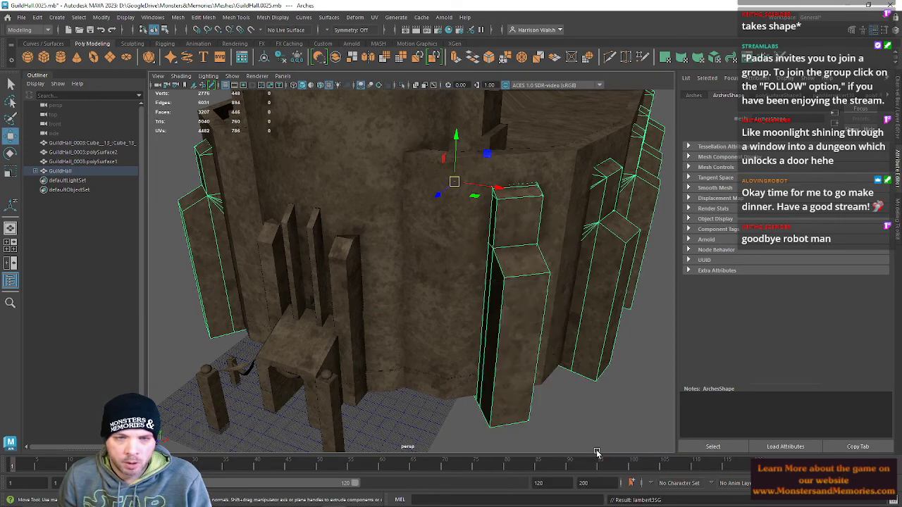
{"action": "left_click", "coordinate": [397, 433]}
Assign a new Lambert material named ClothMat to the three hanging cloth pieces beside the entrance posts and add a file texture to it.
{"action": "left_click_drag", "start_coordinate": [397, 433], "coordinate": [394, 416], "text": "alt"}
{"action": "left_click_drag", "start_coordinate": [414, 380], "coordinate": [429, 255], "text": "alt"}
{"action": "left_click", "coordinate": [396, 308]}
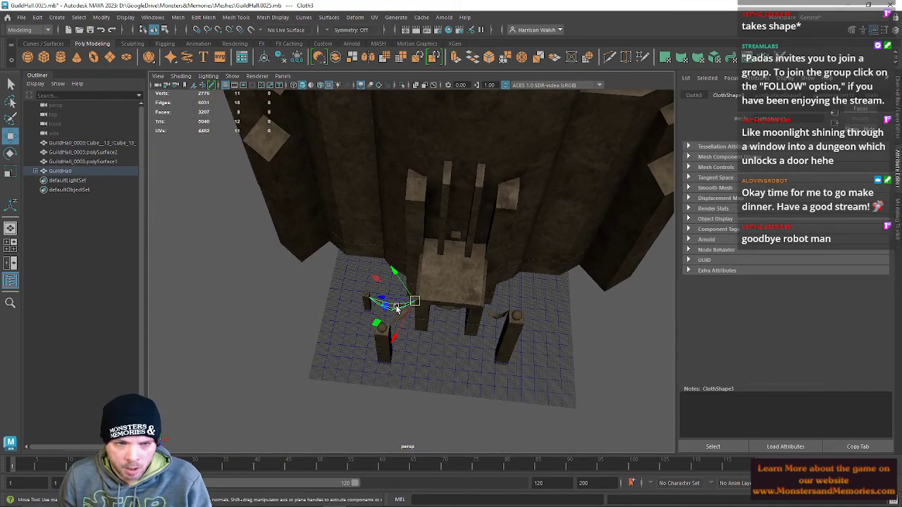
{"action": "left_click", "coordinate": [471, 320], "text": "shift"}
{"action": "left_click", "coordinate": [496, 319], "text": "shift"}
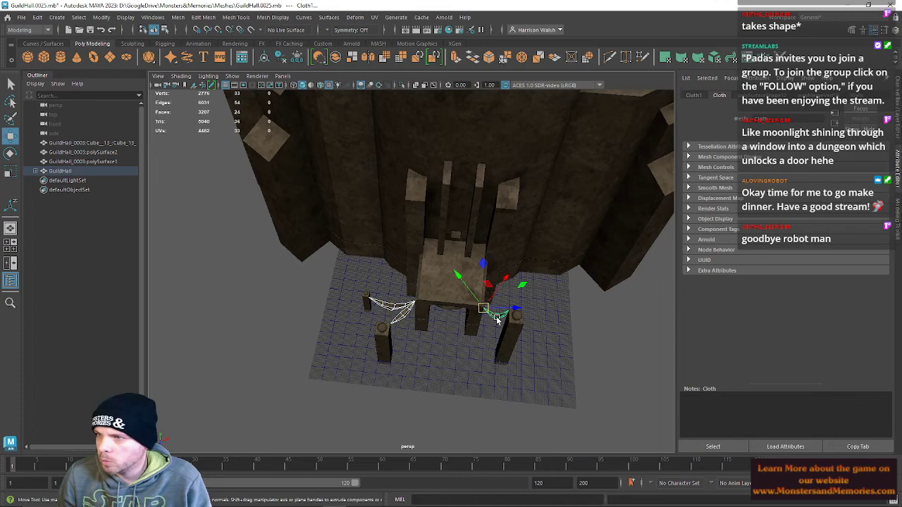
{"action": "middle_click_drag", "start_coordinate": [497, 319], "coordinate": [502, 291], "text": "alt"}
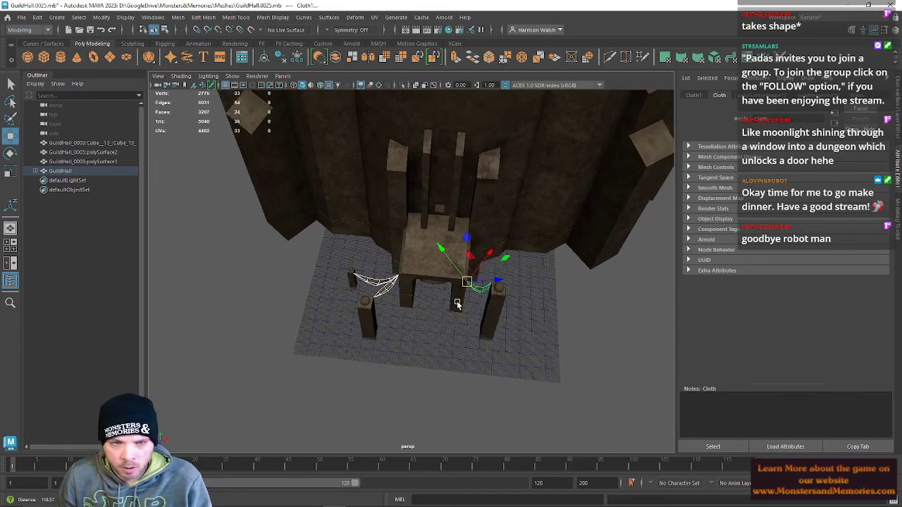
{"action": "left_click_drag", "start_coordinate": [380, 281], "coordinate": [421, 239], "text": "alt"}
{"action": "right_click_drag", "start_coordinate": [420, 239], "coordinate": [419, 479]}
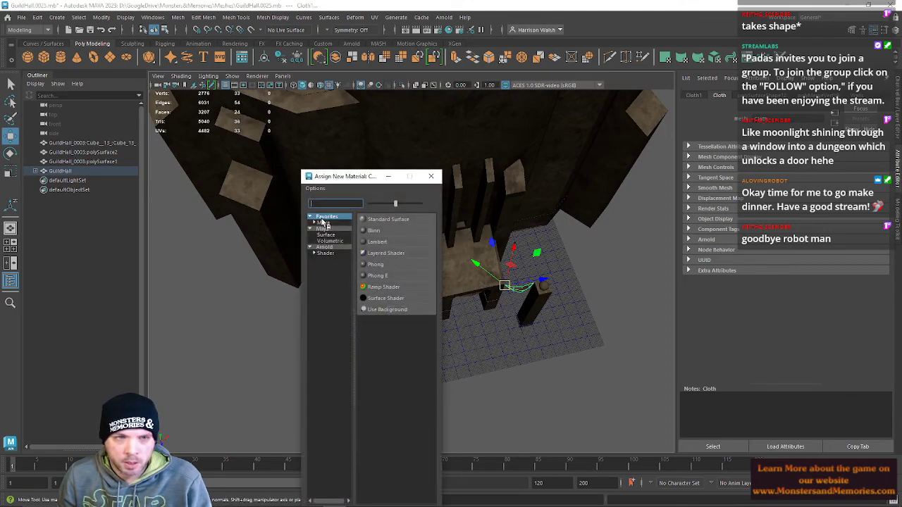
{"action": "left_click", "coordinate": [377, 242]}
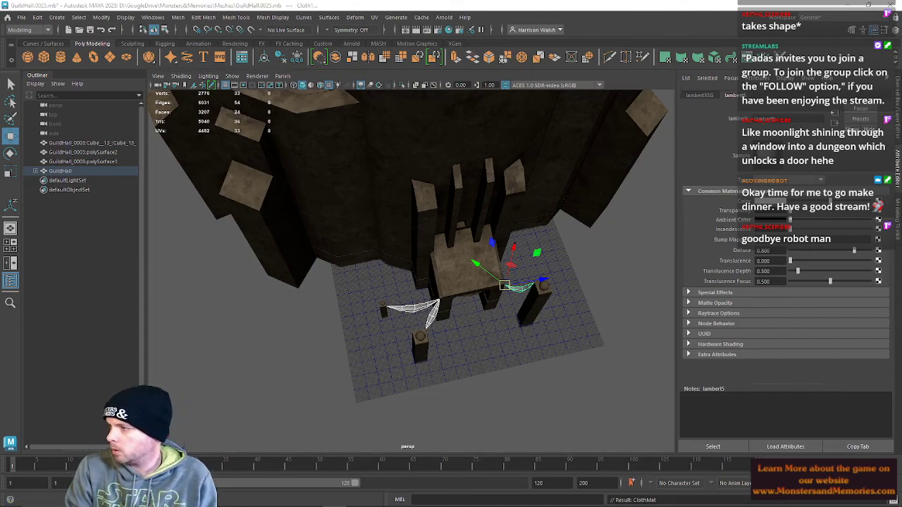
{"action": "key", "text": "Return"}
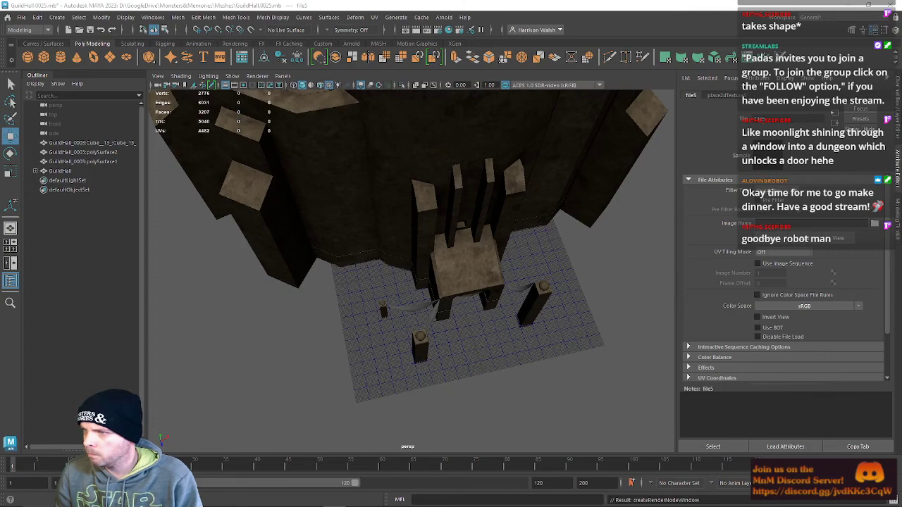
Select the large flat roof faces inside the parapet of the guild hall mesh.
{"action": "left_click_drag", "start_coordinate": [427, 366], "coordinate": [396, 208], "text": "alt"}
{"action": "right_click_drag", "start_coordinate": [396, 211], "coordinate": [400, 234]}
{"action": "left_click", "coordinate": [403, 217]}
{"action": "left_click_drag", "start_coordinate": [446, 236], "coordinate": [445, 280], "text": "alt"}
{"action": "mouse_move", "coordinate": [275, 262]}
{"action": "left_mouse_down", "text": "shift"}
{"action": "mouse_move", "coordinate": [241, 219]}
{"action": "mouse_move", "coordinate": [317, 133]}
{"action": "mouse_move", "coordinate": [305, 108]}
{"action": "left_mouse_up", "text": "shift"}
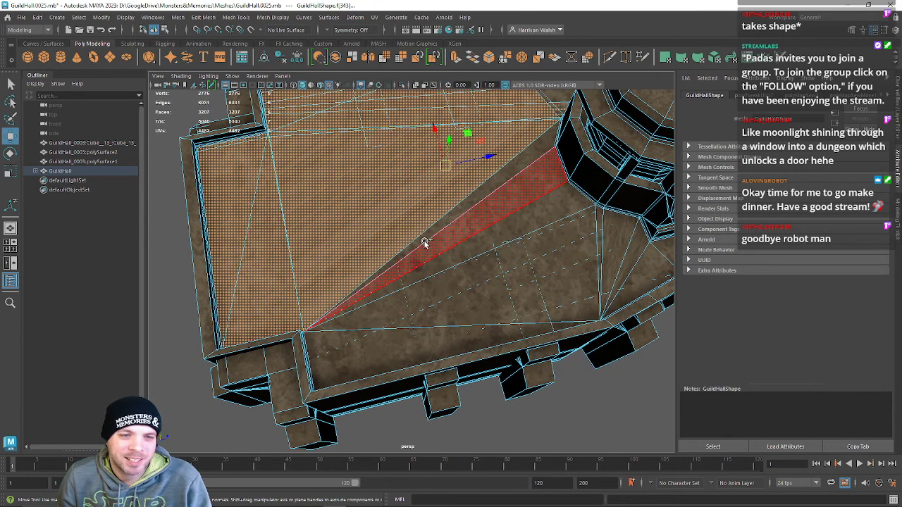
Open the UV Editor, frame the selected roof faces and select every face of their U-shaped UV layout.
{"action": "left_click", "coordinate": [747, 57]}
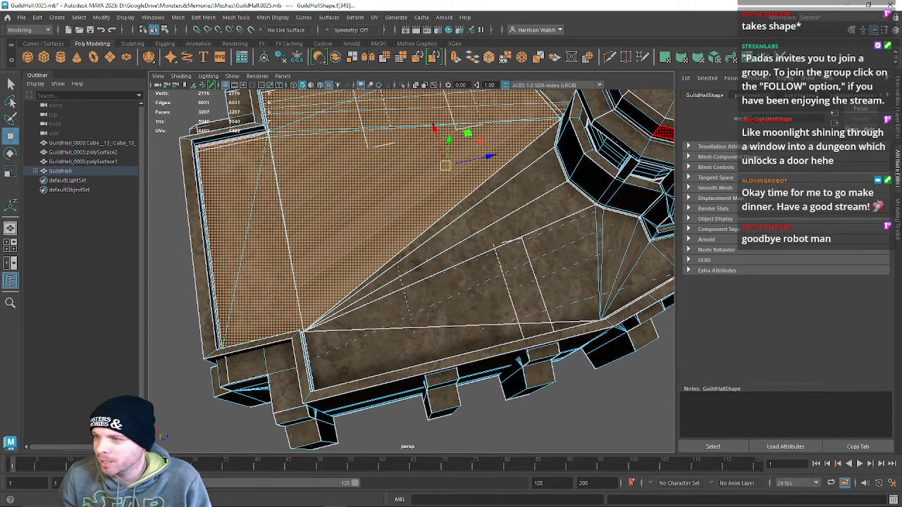
{"action": "left_click_drag", "start_coordinate": [901, 127], "coordinate": [421, 158]}
{"action": "scroll", "coordinate": [442, 404], "scroll_direction": "down", "scroll_amount": 7}
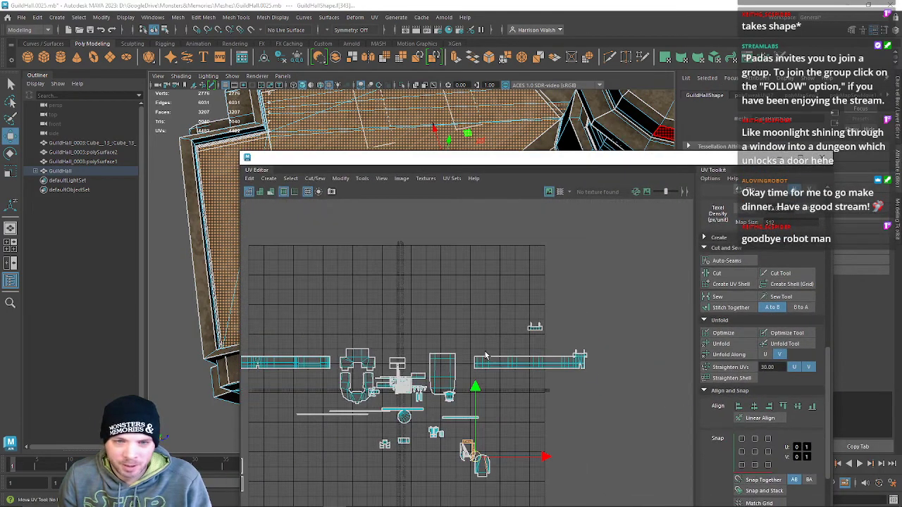
{"action": "key", "text": "f"}
{"action": "middle_click_drag", "start_coordinate": [484, 394], "coordinate": [482, 331], "text": "alt"}
{"action": "right_click_drag", "start_coordinate": [423, 286], "coordinate": [466, 293]}
{"action": "left_click", "coordinate": [409, 300]}
{"action": "middle_click_drag", "start_coordinate": [390, 283], "coordinate": [368, 314], "text": "alt"}
{"action": "right_click_drag", "start_coordinate": [368, 261], "coordinate": [368, 287]}
{"action": "left_click_drag", "start_coordinate": [316, 215], "coordinate": [455, 385]}
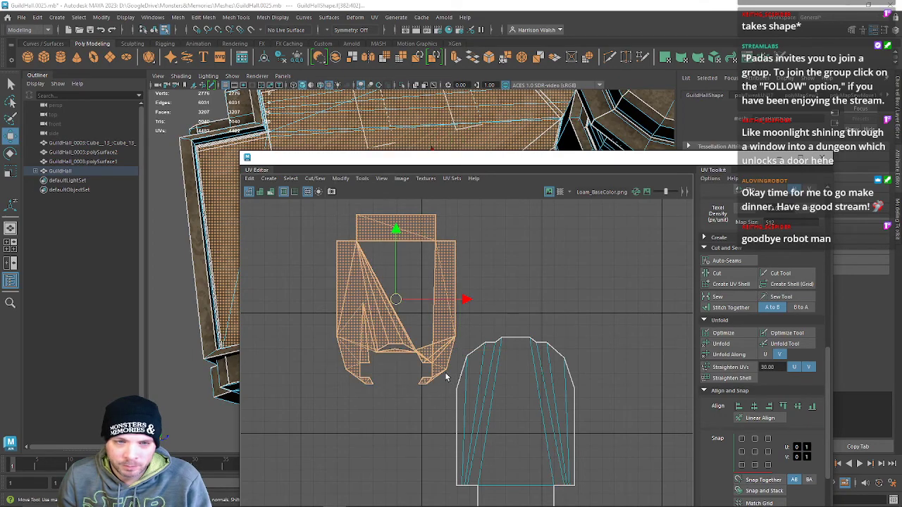
Apply automatic UV projection to the selected flat roof faces and find their new shell in the UV Editor.
{"action": "left_click_drag", "start_coordinate": [401, 167], "coordinate": [564, 199]}
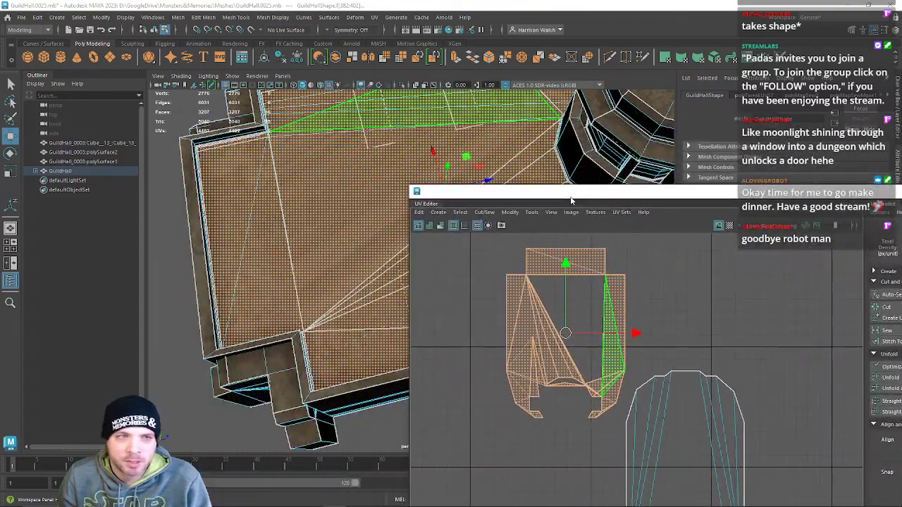
{"action": "right_click_drag", "start_coordinate": [331, 297], "coordinate": [394, 479], "text": "alt"}
{"action": "middle_click_drag", "start_coordinate": [248, 353], "coordinate": [525, 435], "text": "alt"}
{"action": "left_click_drag", "start_coordinate": [322, 332], "coordinate": [354, 330], "text": "alt"}
{"action": "middle_click_drag", "start_coordinate": [306, 363], "coordinate": [258, 357], "text": "alt"}
{"action": "key", "text": "5"}
{"action": "mouse_move", "coordinate": [304, 334]}
{"action": "left_mouse_down", "text": "alt"}
{"action": "mouse_move", "coordinate": [333, 295]}
{"action": "mouse_move", "coordinate": [268, 261]}
{"action": "mouse_move", "coordinate": [317, 257]}
{"action": "left_mouse_up", "text": "alt"}
{"action": "right_click_drag", "start_coordinate": [314, 260], "coordinate": [393, 375], "text": "alt"}
{"action": "left_click", "coordinate": [716, 58]}
{"action": "scroll", "coordinate": [471, 300], "scroll_direction": "down", "scroll_amount": 2}
{"action": "scroll", "coordinate": [332, 307], "scroll_direction": "down", "scroll_amount": 8}
{"action": "middle_click_drag", "start_coordinate": [305, 279], "coordinate": [279, 262], "text": "alt"}
{"action": "left_click_drag", "start_coordinate": [584, 190], "coordinate": [548, 153]}
{"action": "scroll", "coordinate": [536, 280], "scroll_direction": "down", "scroll_amount": 4}
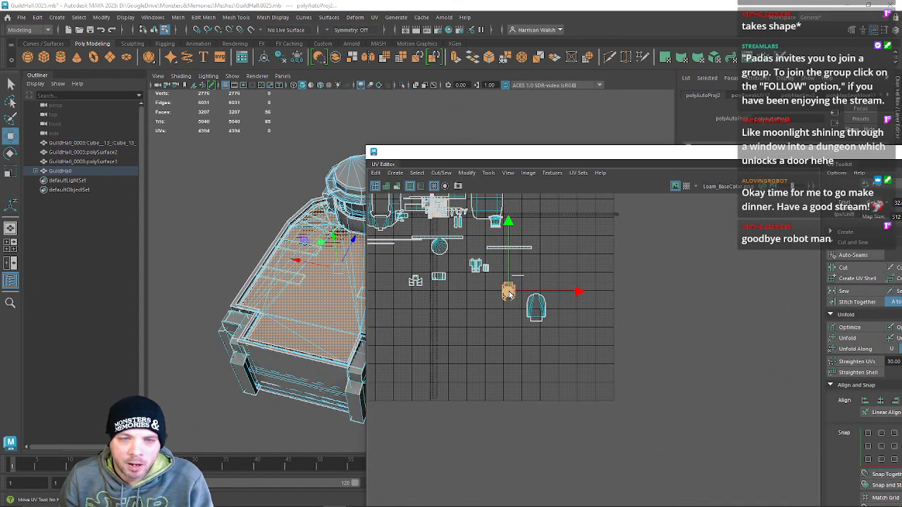
With textured shading on, select the thin collapsed UV shell's narrow strip face at the roof edge and project its UVs automatically.
{"action": "key", "text": "6"}
{"action": "scroll", "coordinate": [298, 301], "scroll_direction": "up", "scroll_amount": 3}
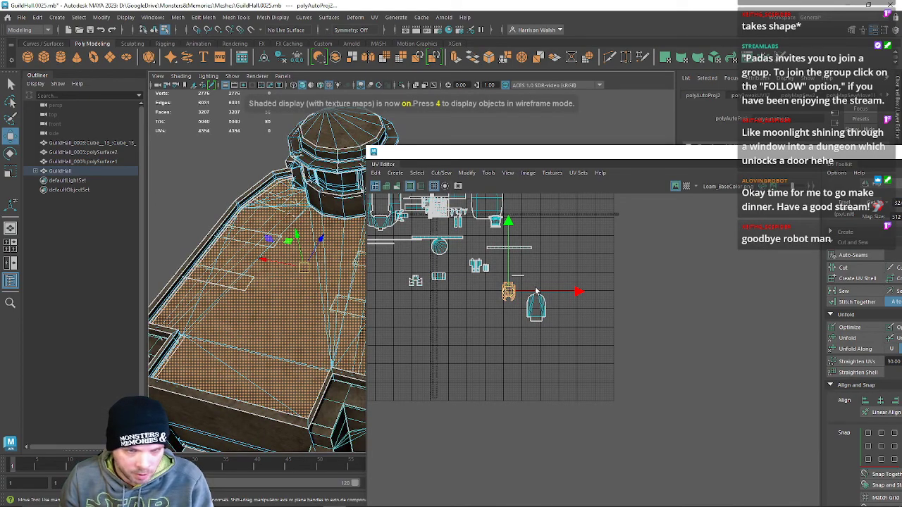
{"action": "scroll", "coordinate": [561, 284], "scroll_direction": "up", "scroll_amount": 5}
{"action": "middle_click_drag", "start_coordinate": [561, 284], "coordinate": [738, 249], "text": "alt"}
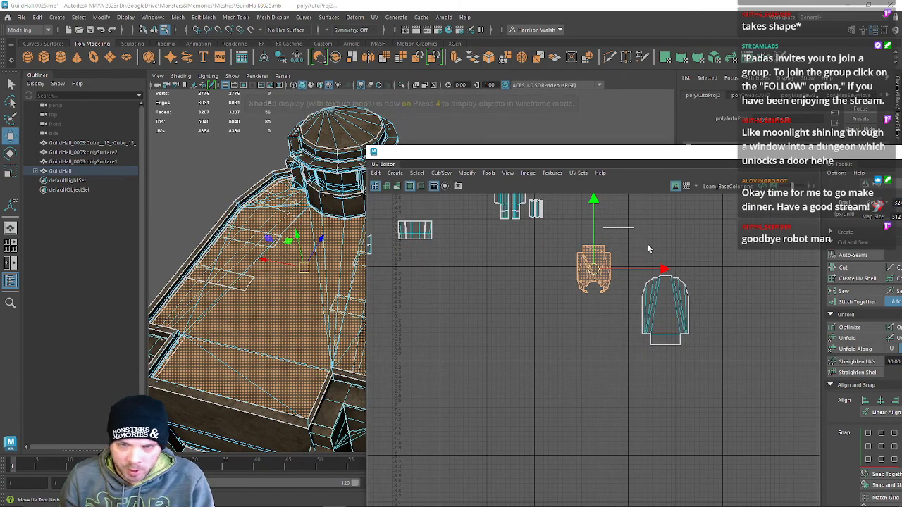
{"action": "left_click", "coordinate": [322, 289]}
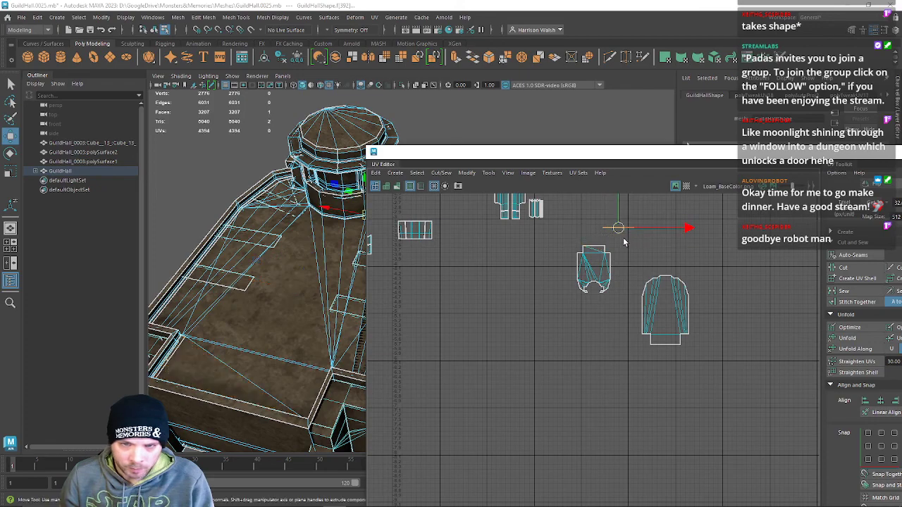
{"action": "key", "text": "f"}
{"action": "left_click_drag", "start_coordinate": [329, 223], "coordinate": [319, 197], "text": "alt"}
{"action": "middle_click_drag", "start_coordinate": [319, 197], "coordinate": [225, 223], "text": "alt"}
{"action": "right_click_drag", "start_coordinate": [226, 223], "coordinate": [187, 83], "text": "alt"}
{"action": "middle_click_drag", "start_coordinate": [311, 170], "coordinate": [191, 171], "text": "alt"}
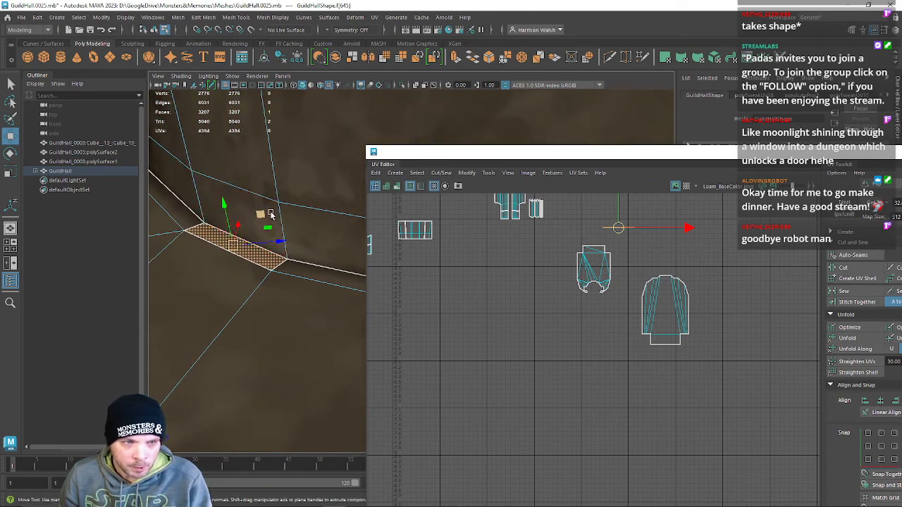
{"action": "left_click", "coordinate": [716, 58]}
{"action": "scroll", "coordinate": [572, 261], "scroll_direction": "up", "scroll_amount": 1}
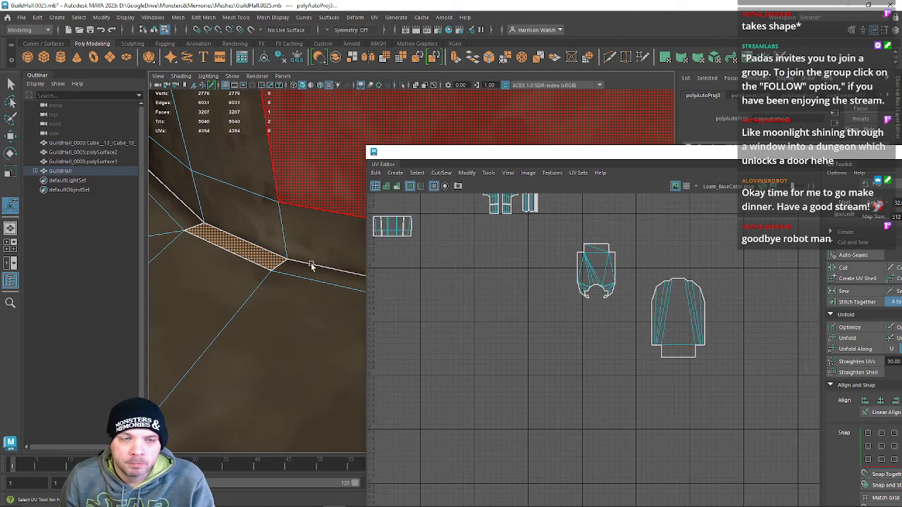
Select the edge shared by the narrow strip face and the roof, and stitch their UV shells together.
{"action": "scroll", "coordinate": [221, 242], "scroll_direction": "up", "scroll_amount": 2}
{"action": "right_click_drag", "start_coordinate": [219, 240], "coordinate": [216, 207]}
{"action": "middle_click_drag", "start_coordinate": [220, 219], "coordinate": [305, 242], "text": "alt"}
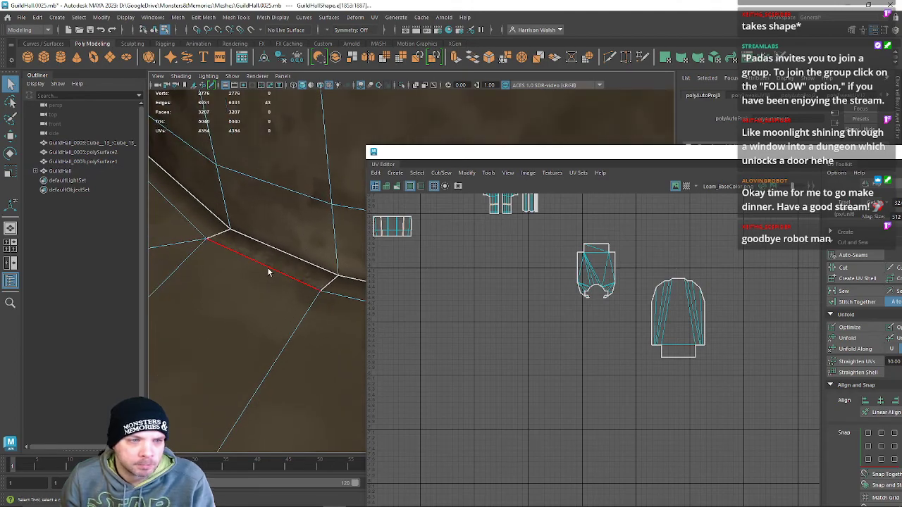
{"action": "left_click_drag", "start_coordinate": [541, 155], "coordinate": [402, 117]}
{"action": "scroll", "coordinate": [666, 275], "scroll_direction": "down", "scroll_amount": 2}
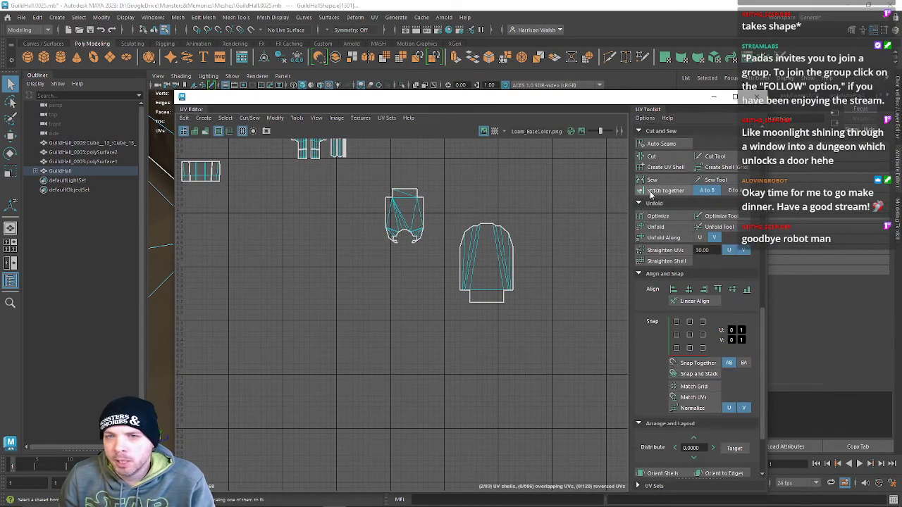
{"action": "middle_click_drag", "start_coordinate": [423, 189], "coordinate": [436, 239], "text": "alt"}
Select the redundant edge loop running along the inside of the roof parapet and delete it.
{"action": "left_click_drag", "start_coordinate": [418, 102], "coordinate": [879, 162]}
{"action": "right_click_drag", "start_coordinate": [416, 320], "coordinate": [204, 92], "text": "alt"}
{"action": "right_click_drag", "start_coordinate": [449, 266], "coordinate": [210, 142], "text": "alt"}
{"action": "left_click_drag", "start_coordinate": [405, 243], "coordinate": [511, 362], "text": "alt"}
{"action": "middle_click_drag", "start_coordinate": [511, 363], "coordinate": [392, 331], "text": "alt"}
{"action": "right_click_drag", "start_coordinate": [392, 330], "coordinate": [429, 413], "text": "alt"}
{"action": "middle_click_drag", "start_coordinate": [368, 287], "coordinate": [382, 215], "text": "alt"}
{"action": "right_click_drag", "start_coordinate": [361, 297], "coordinate": [353, 167], "text": "alt"}
{"action": "middle_click_drag", "start_coordinate": [387, 258], "coordinate": [367, 204], "text": "alt"}
{"action": "right_click_drag", "start_coordinate": [367, 204], "coordinate": [522, 338], "text": "alt"}
{"action": "middle_click_drag", "start_coordinate": [522, 338], "coordinate": [505, 350], "text": "alt"}
{"action": "right_click_drag", "start_coordinate": [505, 350], "coordinate": [467, 337], "text": "alt"}
{"action": "left_click_drag", "start_coordinate": [467, 336], "coordinate": [349, 241], "text": "alt"}
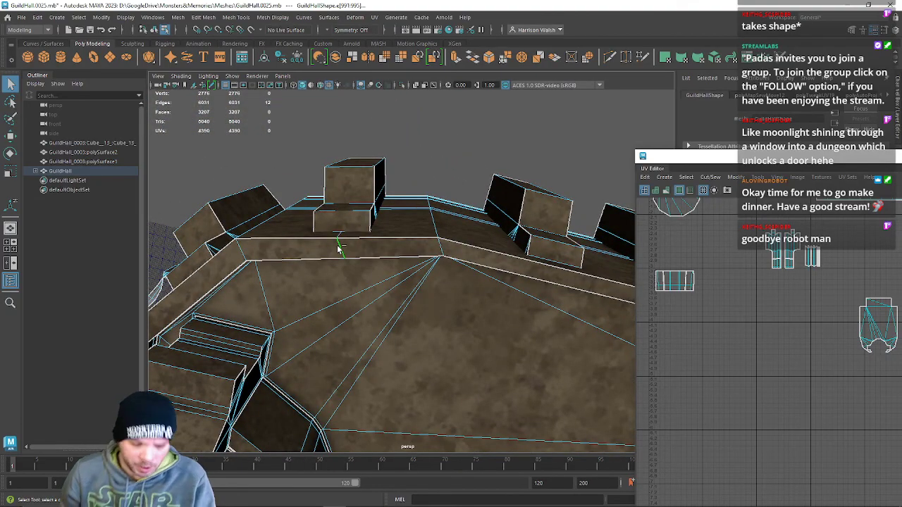
{"action": "middle_click_drag", "start_coordinate": [337, 249], "coordinate": [360, 213], "text": "alt"}
{"action": "left_click_drag", "start_coordinate": [360, 213], "coordinate": [363, 251], "text": "alt"}
{"action": "middle_click_drag", "start_coordinate": [362, 251], "coordinate": [298, 300], "text": "alt"}
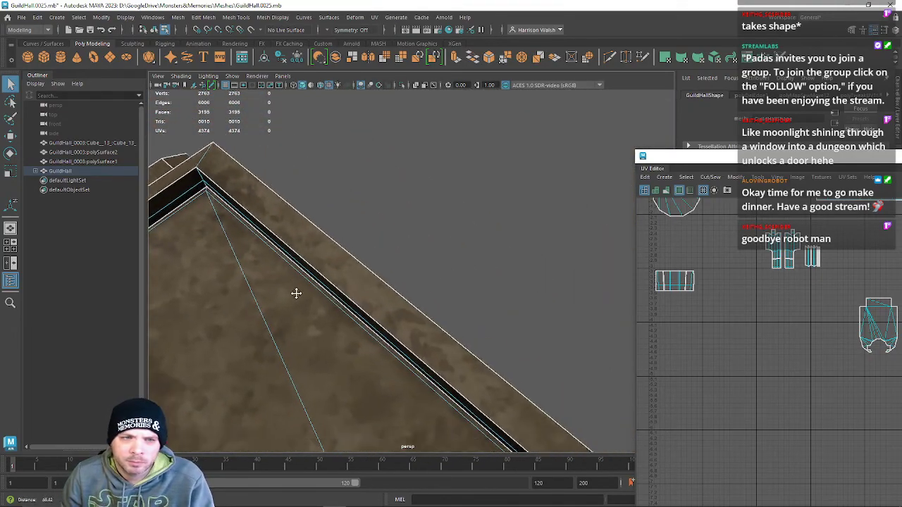
Examine the parapet and round tower roof for remaining stray edges, return to object mode and clear the selection.
{"action": "left_click_drag", "start_coordinate": [298, 300], "coordinate": [459, 310], "text": "alt"}
{"action": "scroll", "coordinate": [459, 310], "scroll_direction": "down", "scroll_amount": 4}
{"action": "middle_click_drag", "start_coordinate": [459, 310], "coordinate": [424, 265], "text": "alt"}
{"action": "left_click_drag", "start_coordinate": [424, 264], "coordinate": [506, 284], "text": "alt"}
{"action": "middle_click_drag", "start_coordinate": [507, 285], "coordinate": [324, 270], "text": "alt"}
{"action": "left_click_drag", "start_coordinate": [324, 269], "coordinate": [418, 275], "text": "alt"}
{"action": "scroll", "coordinate": [434, 290], "scroll_direction": "down", "scroll_amount": 4}
{"action": "middle_click_drag", "start_coordinate": [435, 289], "coordinate": [382, 256], "text": "alt"}
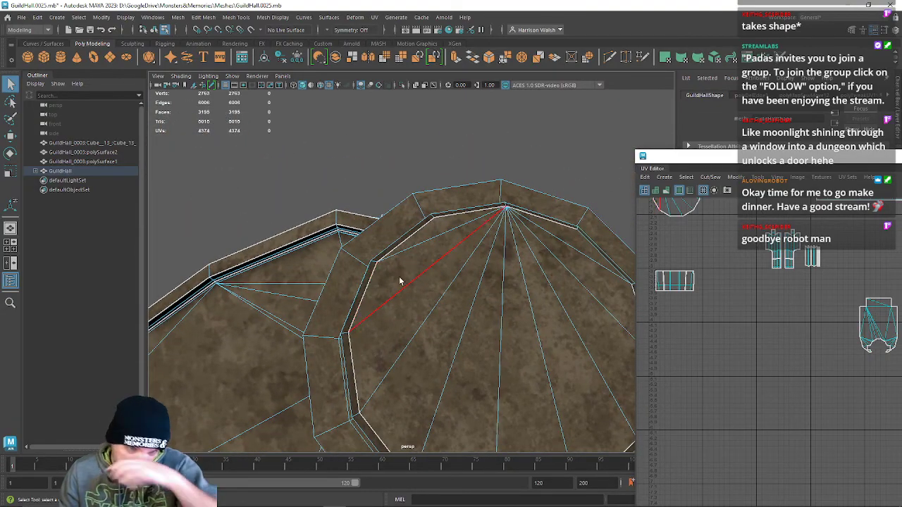
{"action": "left_click_drag", "start_coordinate": [337, 289], "coordinate": [385, 194], "text": "alt"}
{"action": "right_click_drag", "start_coordinate": [385, 194], "coordinate": [423, 183]}
{"action": "left_click", "coordinate": [287, 196]}
{"action": "left_click_drag", "start_coordinate": [296, 205], "coordinate": [493, 256], "text": "alt"}
{"action": "middle_click_drag", "start_coordinate": [493, 255], "coordinate": [443, 256], "text": "alt"}
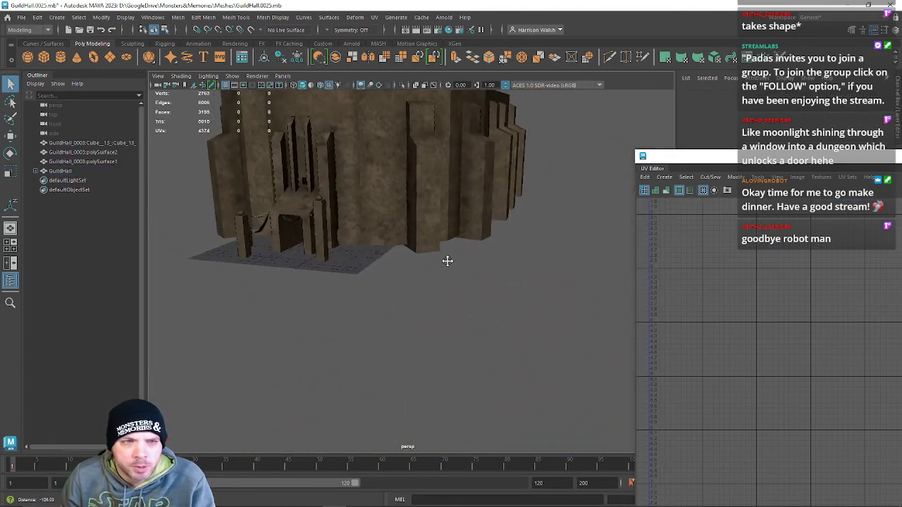
Select the GuildHall mesh and bring its lower outer wall near the ground into close view.
{"action": "left_click_drag", "start_coordinate": [443, 256], "coordinate": [409, 261], "text": "alt"}
{"action": "scroll", "coordinate": [408, 262], "scroll_direction": "down", "scroll_amount": 2}
{"action": "scroll", "coordinate": [408, 262], "scroll_direction": "up", "scroll_amount": 5}
{"action": "middle_click_drag", "start_coordinate": [246, 293], "coordinate": [346, 300], "text": "alt"}
{"action": "left_click_drag", "start_coordinate": [346, 300], "coordinate": [409, 270], "text": "alt"}
{"action": "right_click_drag", "start_coordinate": [408, 270], "coordinate": [511, 324], "text": "alt"}
{"action": "middle_click_drag", "start_coordinate": [409, 296], "coordinate": [381, 371], "text": "alt"}
{"action": "left_click_drag", "start_coordinate": [381, 371], "coordinate": [264, 314], "text": "alt"}
{"action": "middle_click_drag", "start_coordinate": [398, 313], "coordinate": [355, 229], "text": "alt"}
{"action": "left_click_drag", "start_coordinate": [355, 229], "coordinate": [345, 301], "text": "alt"}
{"action": "left_click", "coordinate": [342, 310]}
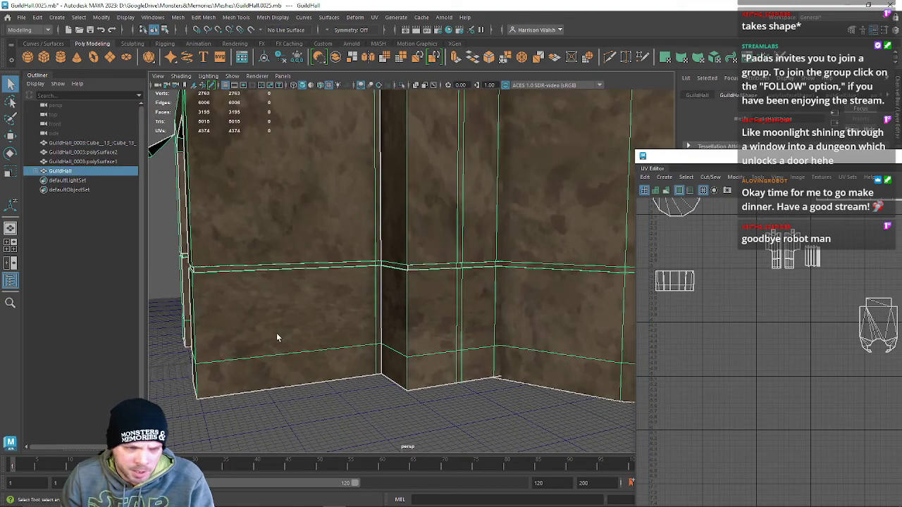
Select the lower wall face beside the corner and frame its shell in the UV Editor.
{"action": "left_click_drag", "start_coordinate": [764, 166], "coordinate": [329, 118]}
{"action": "scroll", "coordinate": [475, 250], "scroll_direction": "down", "scroll_amount": 5}
{"action": "right_click_drag", "start_coordinate": [437, 227], "coordinate": [431, 224]}
{"action": "left_click_drag", "start_coordinate": [391, 229], "coordinate": [391, 228]}
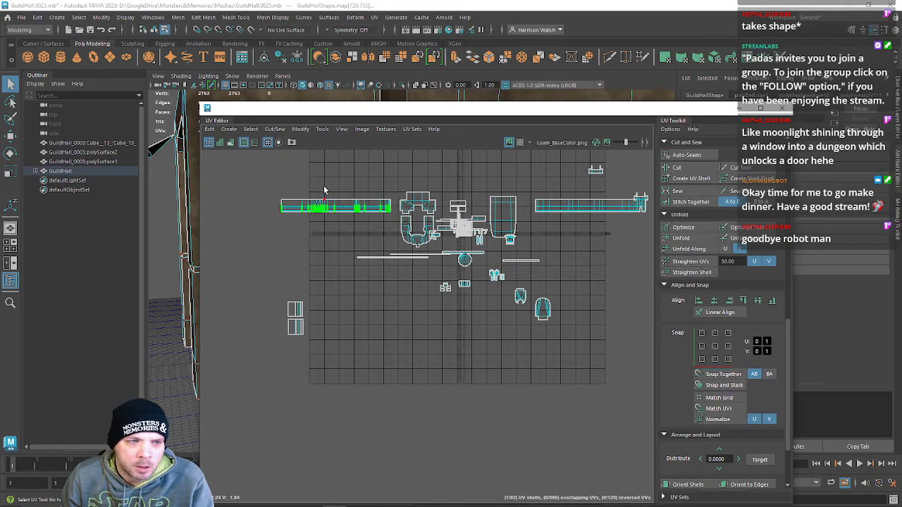
{"action": "left_click_drag", "start_coordinate": [312, 114], "coordinate": [425, 113]}
{"action": "right_click_drag", "start_coordinate": [238, 239], "coordinate": [234, 278]}
{"action": "left_click", "coordinate": [253, 310]}
{"action": "key", "text": "f"}
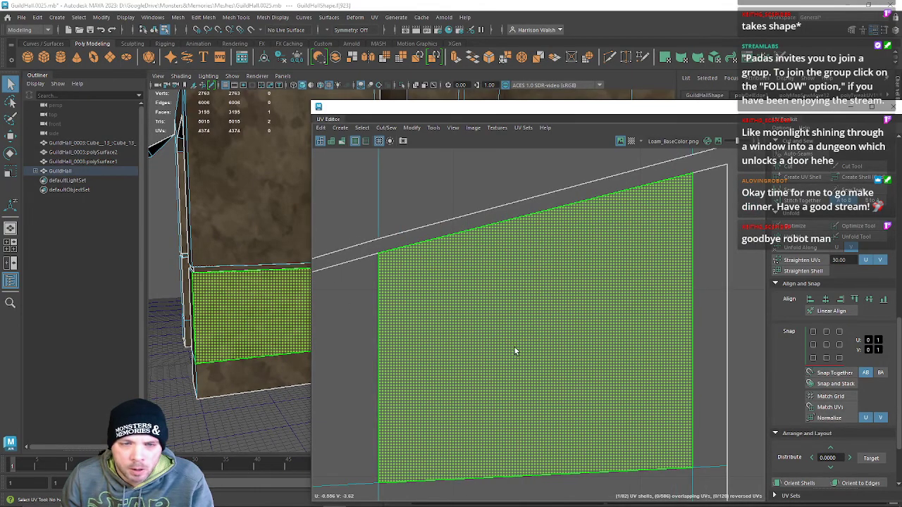
{"action": "scroll", "coordinate": [515, 346], "scroll_direction": "down", "scroll_amount": 5}
{"action": "middle_click_drag", "start_coordinate": [445, 350], "coordinate": [532, 323], "text": "alt"}
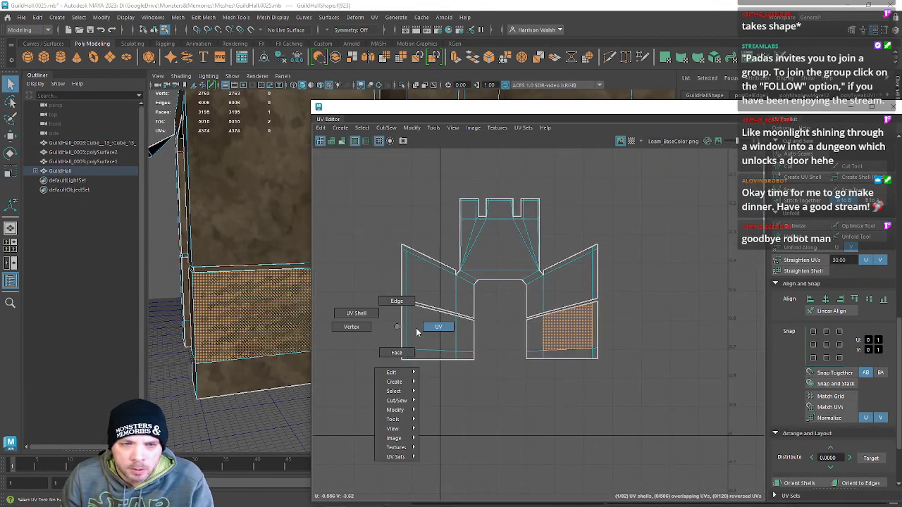
Select the lower rows of UVs on both wall-base shells and reshape their bottom edges into mirrored slopes.
{"action": "right_click_drag", "start_coordinate": [411, 331], "coordinate": [416, 329]}
{"action": "left_click_drag", "start_coordinate": [378, 333], "coordinate": [697, 366]}
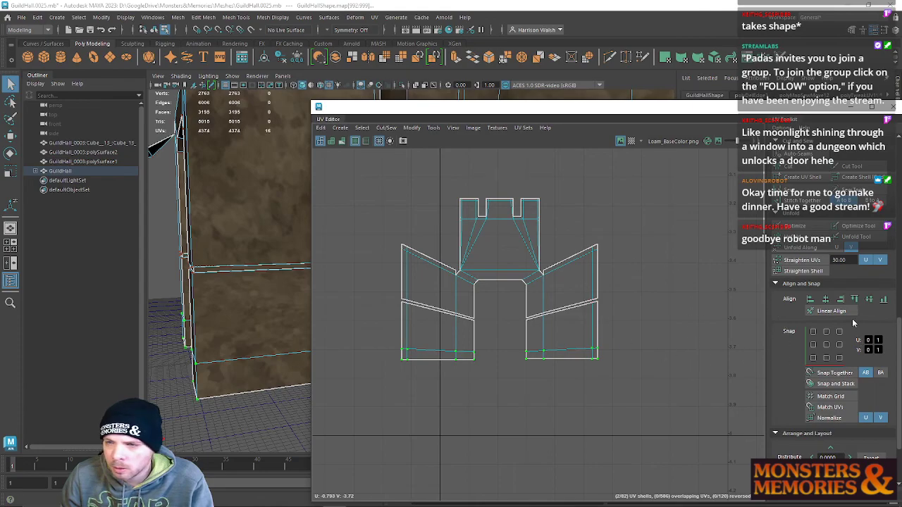
{"action": "left_click_drag", "start_coordinate": [227, 336], "coordinate": [232, 319], "text": "alt"}
{"action": "middle_click_drag", "start_coordinate": [330, 312], "coordinate": [346, 317], "text": "alt"}
{"action": "left_click_drag", "start_coordinate": [219, 308], "coordinate": [224, 302], "text": "alt"}
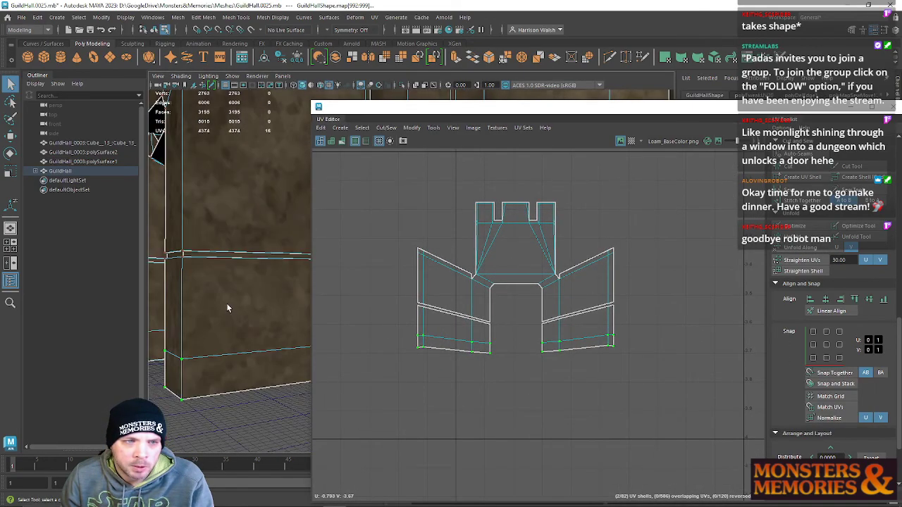
{"action": "middle_click_drag", "start_coordinate": [225, 303], "coordinate": [276, 337], "text": "alt"}
Try to stitch the seam edges between the upper and lower wall shells together, undo it and locate the connected shells.
{"action": "right_click", "coordinate": [536, 307]}
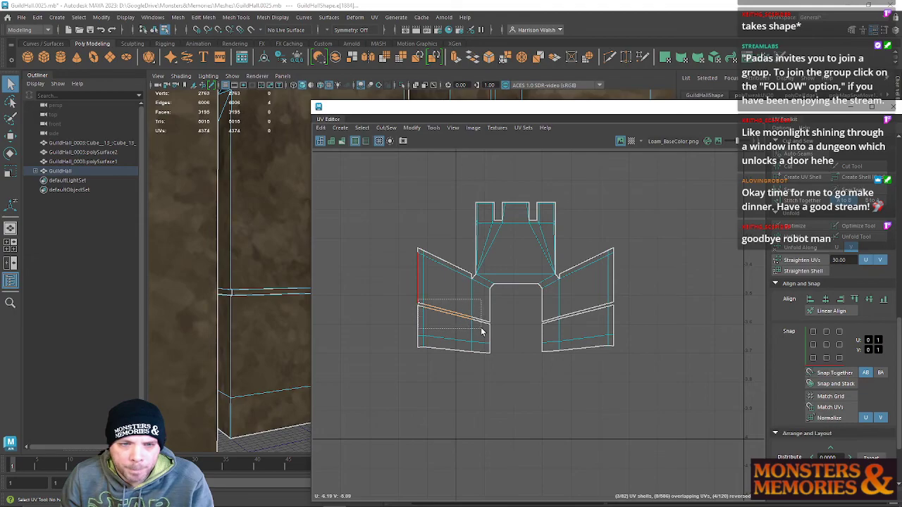
{"action": "left_click", "coordinate": [801, 203]}
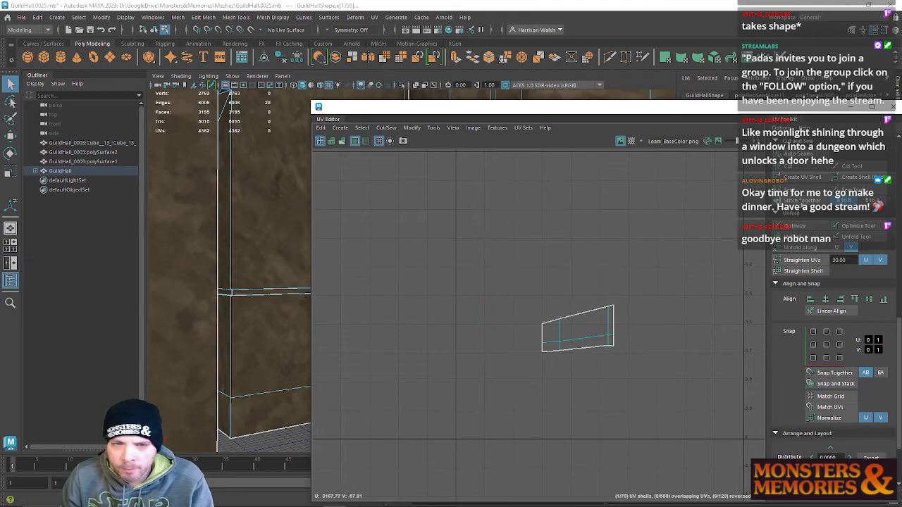
{"action": "scroll", "coordinate": [610, 281], "scroll_direction": "down", "scroll_amount": 8}
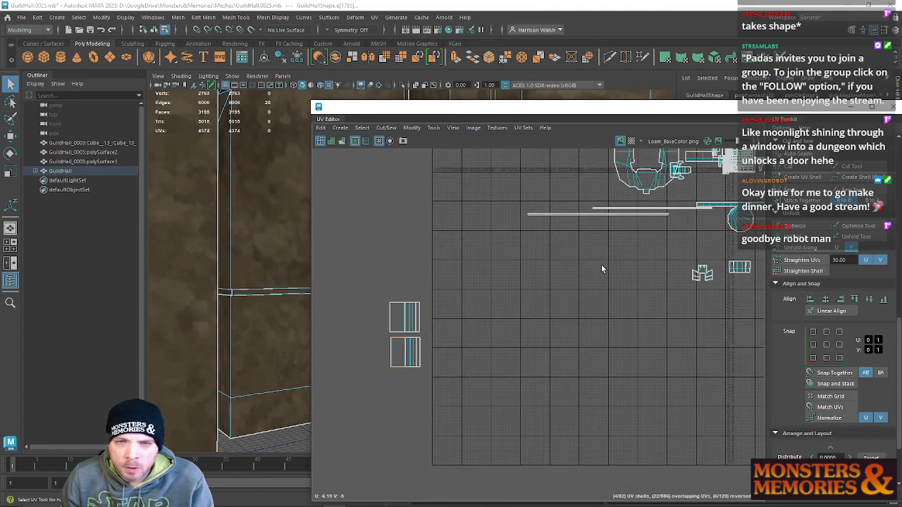
{"action": "middle_click_drag", "start_coordinate": [553, 313], "coordinate": [797, 170], "text": "alt"}
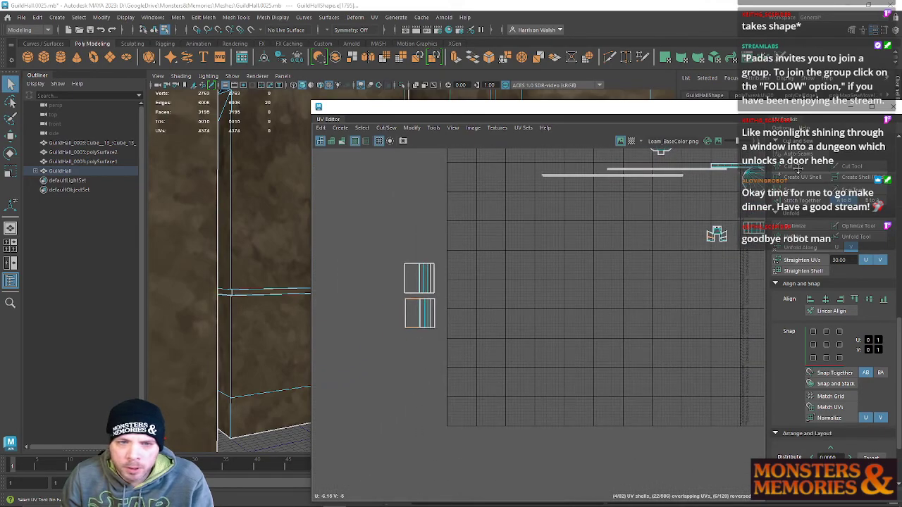
{"action": "middle_click_drag", "start_coordinate": [363, 324], "coordinate": [445, 324], "text": "alt"}
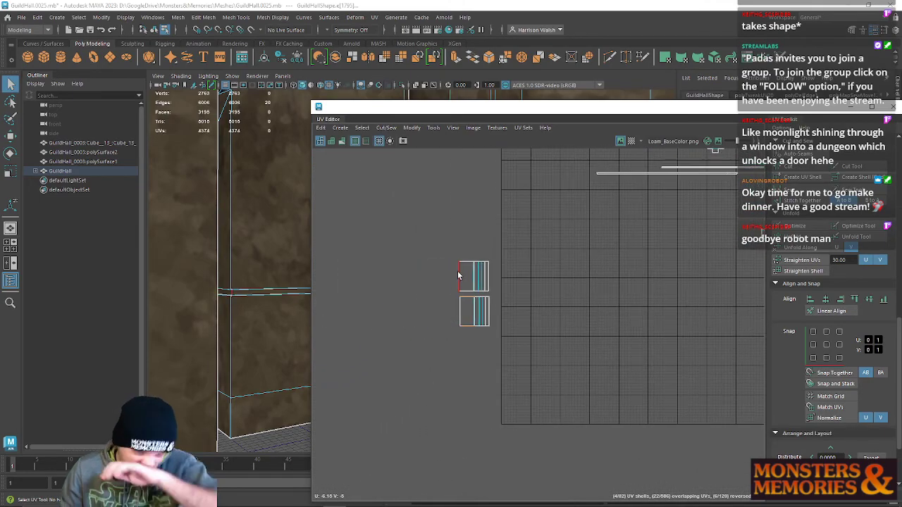
{"action": "left_click_drag", "start_coordinate": [525, 115], "coordinate": [406, 123]}
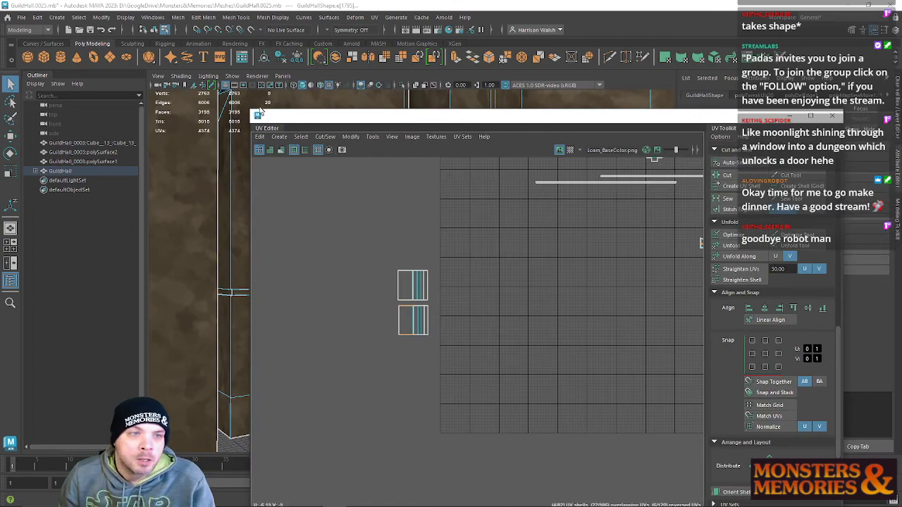
Move the UV Editor aside, switch to face selection and select and frame a face of the wall's narrow trim band.
{"action": "left_click_drag", "start_coordinate": [253, 110], "coordinate": [474, 198]}
{"action": "left_click_drag", "start_coordinate": [388, 249], "coordinate": [403, 276], "text": "alt"}
{"action": "middle_click_drag", "start_coordinate": [403, 276], "coordinate": [437, 251], "text": "alt"}
{"action": "right_click_drag", "start_coordinate": [261, 239], "coordinate": [263, 271]}
{"action": "left_click", "coordinate": [373, 277]}
{"action": "key", "text": "f"}
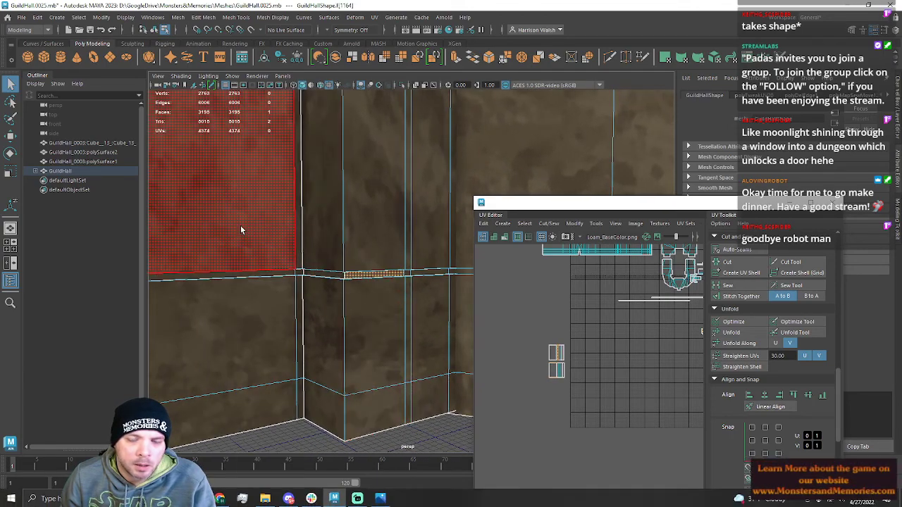
Add two adjoining faces of the narrow horizontal trim band to the selection.
{"action": "left_click_drag", "start_coordinate": [412, 248], "coordinate": [386, 262], "text": "alt"}
{"action": "left_click", "coordinate": [398, 247], "text": "shift"}
{"action": "middle_click_drag", "start_coordinate": [235, 249], "coordinate": [118, 216], "text": "alt"}
{"action": "left_click", "coordinate": [432, 219], "text": "shift"}
{"action": "left_click_drag", "start_coordinate": [432, 218], "coordinate": [248, 271], "text": "alt"}
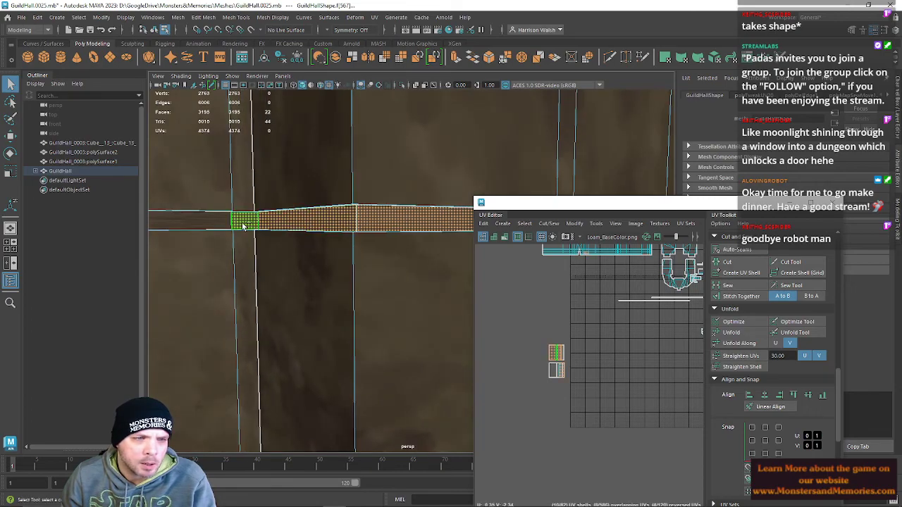
Add another trim face further along the wall and deselect the one that does not belong.
{"action": "middle_click_drag", "start_coordinate": [303, 254], "coordinate": [522, 247], "text": "alt"}
{"action": "middle_click_drag", "start_coordinate": [350, 239], "coordinate": [571, 236], "text": "alt"}
{"action": "right_click_drag", "start_coordinate": [571, 236], "coordinate": [420, 240], "text": "alt"}
{"action": "left_click", "coordinate": [402, 250], "text": "shift"}
{"action": "left_click_drag", "start_coordinate": [401, 255], "coordinate": [462, 247], "text": "alt"}
{"action": "middle_click_drag", "start_coordinate": [310, 236], "coordinate": [244, 227], "text": "alt"}
{"action": "left_click", "coordinate": [317, 212], "text": "ctrl"}
{"action": "left_click_drag", "start_coordinate": [315, 239], "coordinate": [309, 260], "text": "alt"}
{"action": "middle_click_drag", "start_coordinate": [308, 260], "coordinate": [462, 241], "text": "alt"}
{"action": "left_click_drag", "start_coordinate": [347, 241], "coordinate": [305, 284], "text": "alt"}
{"action": "middle_click_drag", "start_coordinate": [304, 286], "coordinate": [437, 269], "text": "alt"}
{"action": "double_click", "coordinate": [375, 265], "text": "shift"}
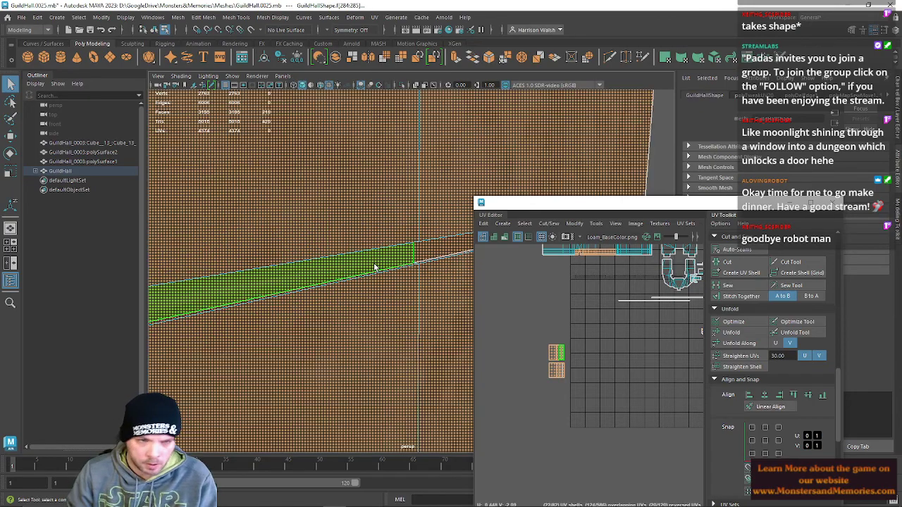
{"action": "left_click_drag", "start_coordinate": [382, 221], "coordinate": [360, 233], "text": "alt"}
{"action": "middle_click_drag", "start_coordinate": [360, 233], "coordinate": [409, 292], "text": "alt"}
{"action": "key", "text": "ctrl+z"}
Extend the selection with the trim band faces around the wall corner.
{"action": "left_click_drag", "start_coordinate": [438, 231], "coordinate": [366, 222], "text": "alt"}
{"action": "middle_click_drag", "start_coordinate": [365, 222], "coordinate": [386, 255], "text": "alt"}
{"action": "left_click_drag", "start_coordinate": [423, 257], "coordinate": [352, 279], "text": "alt"}
{"action": "scroll", "coordinate": [357, 286], "scroll_direction": "up", "scroll_amount": 3}
{"action": "middle_click_drag", "start_coordinate": [355, 274], "coordinate": [364, 317], "text": "alt"}
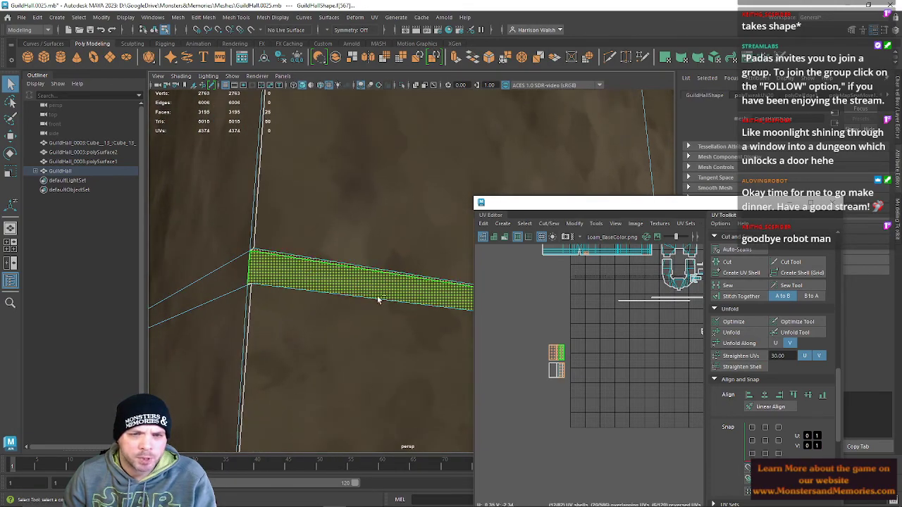
{"action": "left_click_drag", "start_coordinate": [550, 329], "coordinate": [578, 385]}
{"action": "middle_click_drag", "start_coordinate": [400, 250], "coordinate": [280, 199], "text": "alt"}
{"action": "left_click_drag", "start_coordinate": [279, 199], "coordinate": [256, 212], "text": "alt"}
{"action": "key", "text": "ctrl+z"}
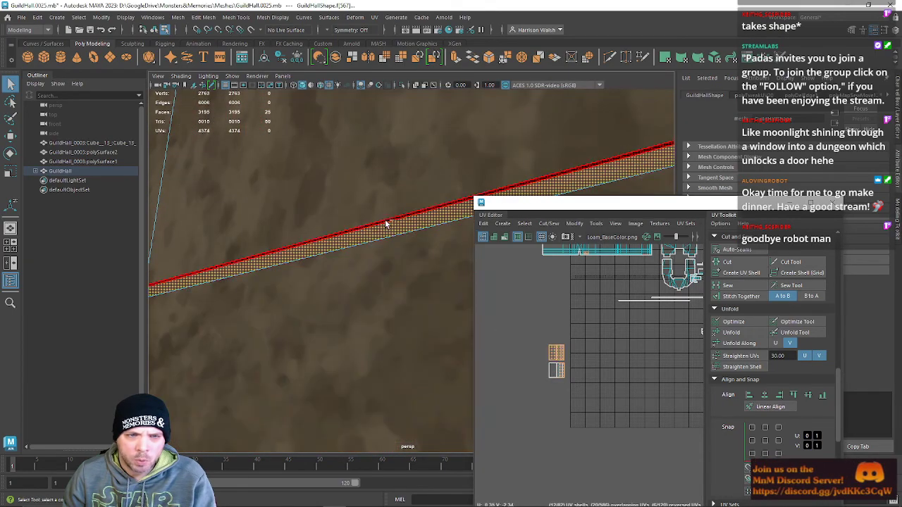
Follow the band to the end of the wall and add the missing trim face there.
{"action": "left_click_drag", "start_coordinate": [324, 245], "coordinate": [314, 284], "text": "alt"}
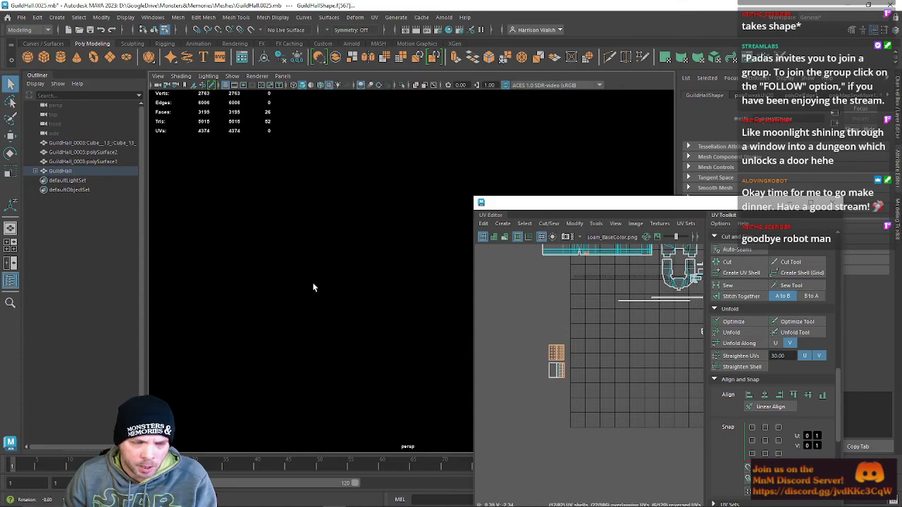
{"action": "left_click_drag", "start_coordinate": [310, 250], "coordinate": [341, 281], "text": "alt"}
{"action": "middle_click_drag", "start_coordinate": [340, 280], "coordinate": [284, 268], "text": "alt"}
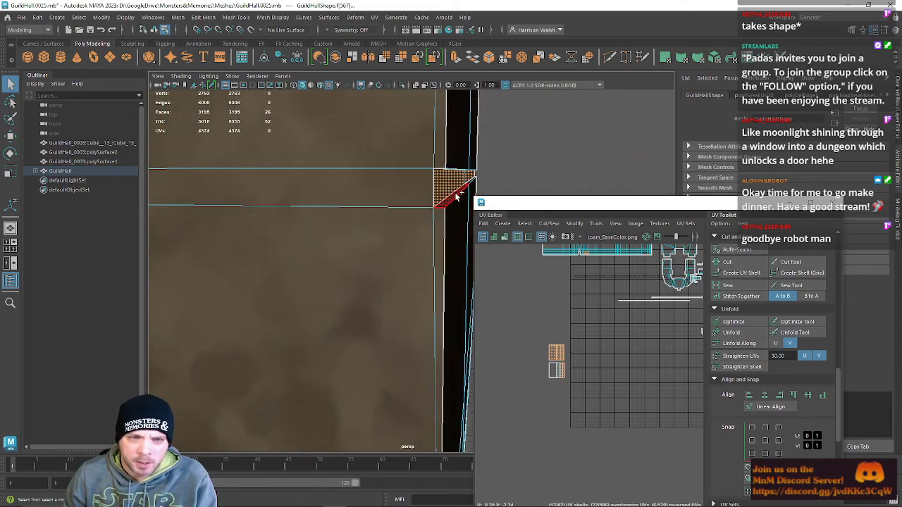
{"action": "left_click_drag", "start_coordinate": [460, 188], "coordinate": [310, 276], "text": "alt"}
{"action": "middle_click_drag", "start_coordinate": [310, 276], "coordinate": [113, 246], "text": "alt"}
{"action": "left_click_drag", "start_coordinate": [239, 254], "coordinate": [307, 250], "text": "alt"}
{"action": "left_click_drag", "start_coordinate": [384, 197], "coordinate": [361, 351], "text": "alt"}
{"action": "left_click", "coordinate": [400, 277], "text": "shift"}
Add two more trim faces where the band bends around the wall corner.
{"action": "middle_click_drag", "start_coordinate": [361, 351], "coordinate": [423, 348], "text": "alt"}
{"action": "left_click_drag", "start_coordinate": [423, 347], "coordinate": [425, 272], "text": "alt"}
{"action": "left_click", "coordinate": [304, 198], "text": "shift"}
{"action": "left_click_drag", "start_coordinate": [304, 198], "coordinate": [327, 268], "text": "alt"}
{"action": "left_click", "coordinate": [302, 221], "text": "shift"}
{"action": "right_click_drag", "start_coordinate": [326, 268], "coordinate": [387, 352], "text": "alt"}
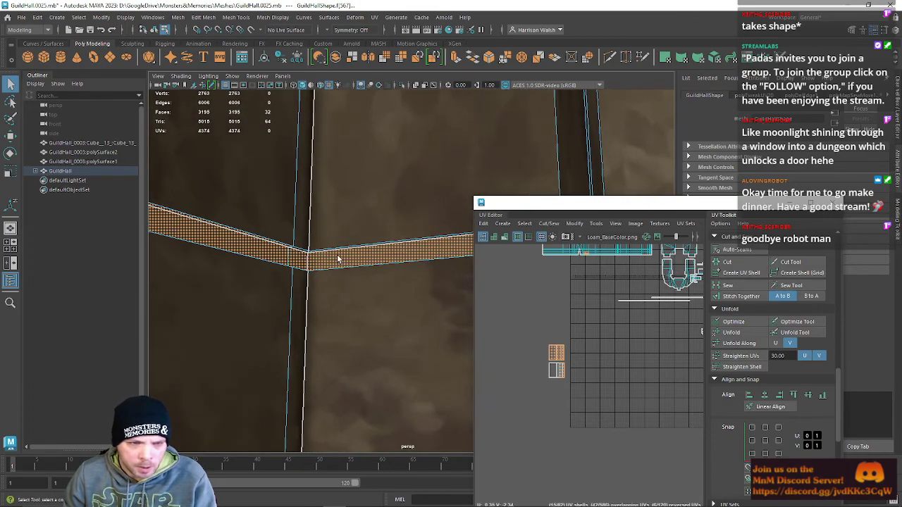
Add the small trim faces at the band's corner beside the recessed wall.
{"action": "left_click_drag", "start_coordinate": [338, 258], "coordinate": [326, 259], "text": "alt"}
{"action": "left_click", "coordinate": [291, 249], "text": "shift"}
{"action": "right_click_drag", "start_coordinate": [291, 249], "coordinate": [381, 477], "text": "alt"}
{"action": "right_click_drag", "start_coordinate": [353, 272], "coordinate": [320, 274], "text": "alt"}
{"action": "right_click_drag", "start_coordinate": [391, 268], "coordinate": [466, 491], "text": "alt"}
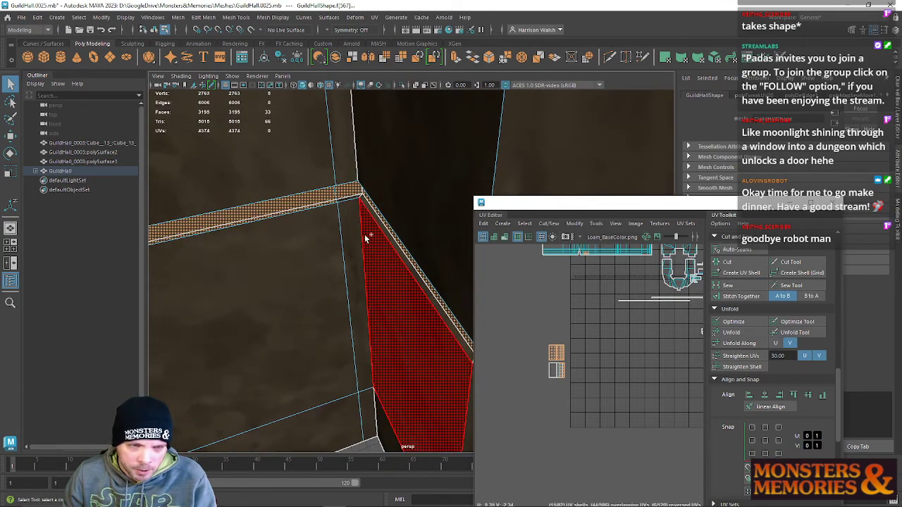
{"action": "left_click", "coordinate": [374, 203], "text": "shift"}
{"action": "left_click", "coordinate": [372, 211], "text": "shift"}
Add four further faces along the next stretch of the trim band.
{"action": "middle_click_drag", "start_coordinate": [389, 203], "coordinate": [70, 118], "text": "alt"}
{"action": "left_click", "coordinate": [403, 221], "text": "shift"}
{"action": "left_click", "coordinate": [452, 212], "text": "shift"}
{"action": "middle_click_drag", "start_coordinate": [453, 210], "coordinate": [247, 218], "text": "alt"}
{"action": "left_click", "coordinate": [402, 198], "text": "shift"}
{"action": "left_click", "coordinate": [492, 182], "text": "shift"}
Add the trim face at the end corner of the band to the selection.
{"action": "left_click_drag", "start_coordinate": [486, 189], "coordinate": [419, 105], "text": "alt"}
{"action": "middle_click_drag", "start_coordinate": [363, 216], "coordinate": [300, 137], "text": "alt"}
{"action": "left_click_drag", "start_coordinate": [429, 190], "coordinate": [381, 169], "text": "alt"}
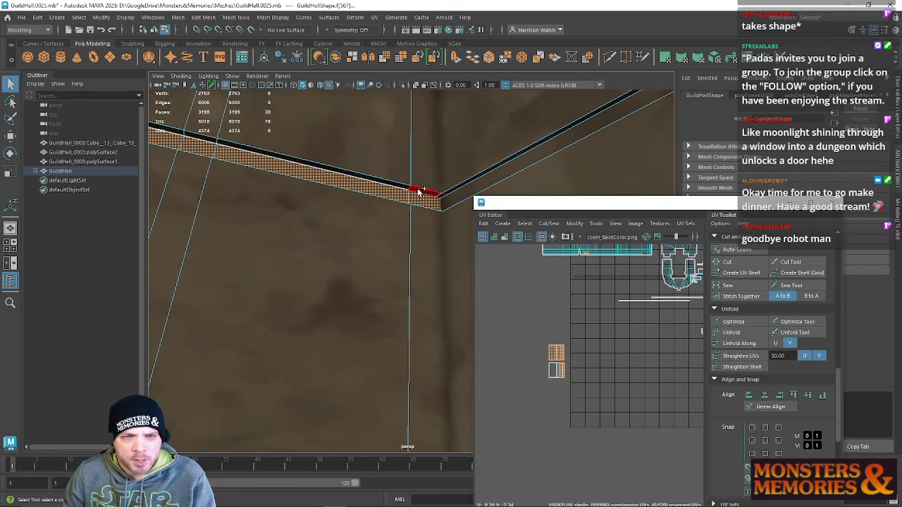
{"action": "left_click_drag", "start_coordinate": [306, 174], "coordinate": [564, 227], "text": "alt"}
{"action": "left_click", "coordinate": [456, 200], "text": "shift"}
Check the selected band in wireframe, return to shaded display and deselect a surplus face.
{"action": "right_click_drag", "start_coordinate": [372, 325], "coordinate": [344, 189], "text": "alt"}
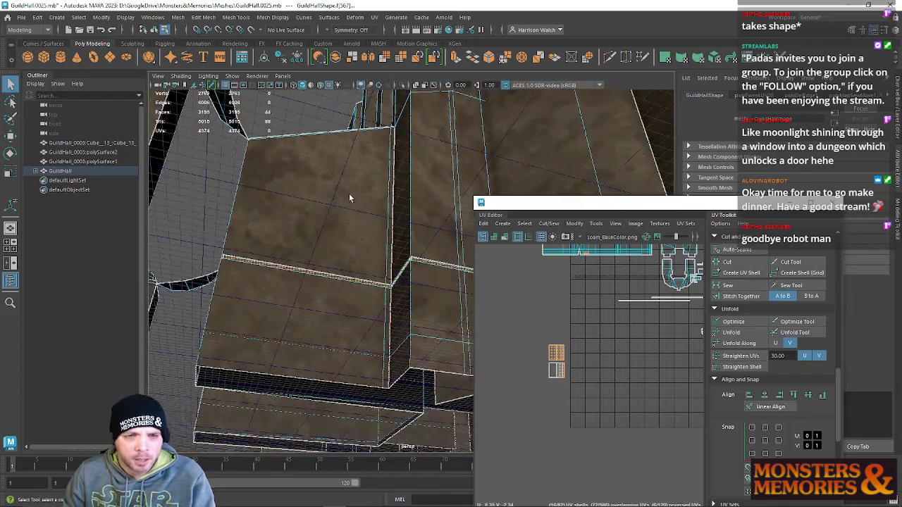
{"action": "left_click_drag", "start_coordinate": [344, 190], "coordinate": [390, 268], "text": "alt"}
{"action": "key", "text": "4"}
{"action": "left_click_drag", "start_coordinate": [387, 308], "coordinate": [300, 257], "text": "alt"}
{"action": "right_click_drag", "start_coordinate": [399, 196], "coordinate": [326, 197], "text": "alt"}
{"action": "left_click_drag", "start_coordinate": [326, 197], "coordinate": [583, 381], "text": "alt"}
{"action": "key", "text": "5"}
{"action": "mouse_move", "coordinate": [435, 356]}
{"action": "left_mouse_down", "text": "alt"}
{"action": "mouse_move", "coordinate": [374, 317]}
{"action": "mouse_move", "coordinate": [408, 324]}
{"action": "left_mouse_up", "text": "alt"}
{"action": "left_click", "coordinate": [404, 290], "text": "ctrl"}
Deselect two more surplus band faces along the adjoining walls.
{"action": "mouse_move", "coordinate": [337, 329]}
{"action": "left_mouse_down", "text": "alt"}
{"action": "mouse_move", "coordinate": [333, 355]}
{"action": "mouse_move", "coordinate": [439, 302]}
{"action": "mouse_move", "coordinate": [206, 268]}
{"action": "mouse_move", "coordinate": [267, 281]}
{"action": "mouse_move", "coordinate": [296, 246]}
{"action": "mouse_move", "coordinate": [181, 258]}
{"action": "mouse_move", "coordinate": [161, 247]}
{"action": "mouse_move", "coordinate": [336, 225]}
{"action": "mouse_move", "coordinate": [296, 268]}
{"action": "mouse_move", "coordinate": [233, 291]}
{"action": "left_mouse_up", "text": "alt"}
{"action": "left_click", "coordinate": [232, 291], "text": "ctrl"}
{"action": "left_click", "coordinate": [287, 280], "text": "ctrl"}
{"action": "left_click_drag", "start_coordinate": [287, 281], "coordinate": [509, 378], "text": "alt"}
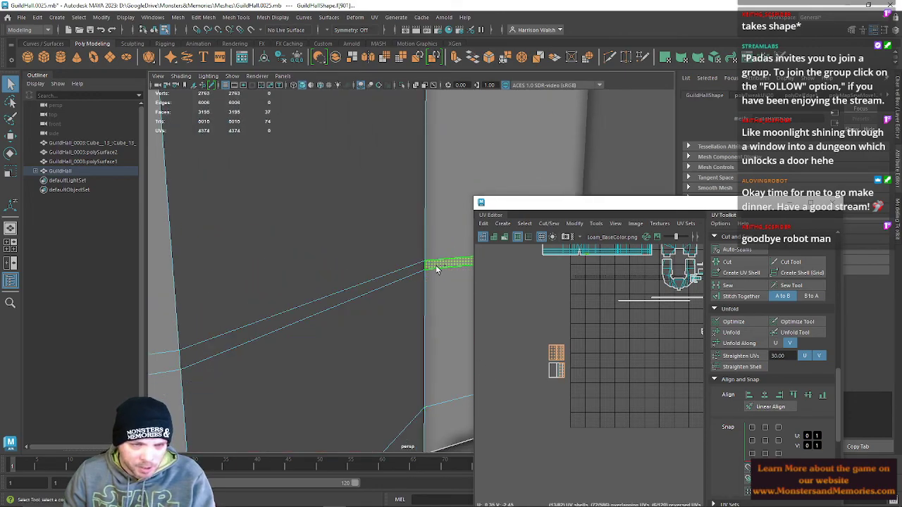
Switch to wireframe display and deselect an unwanted long band face.
{"action": "left_click_drag", "start_coordinate": [445, 281], "coordinate": [336, 235], "text": "alt"}
{"action": "key", "text": "4"}
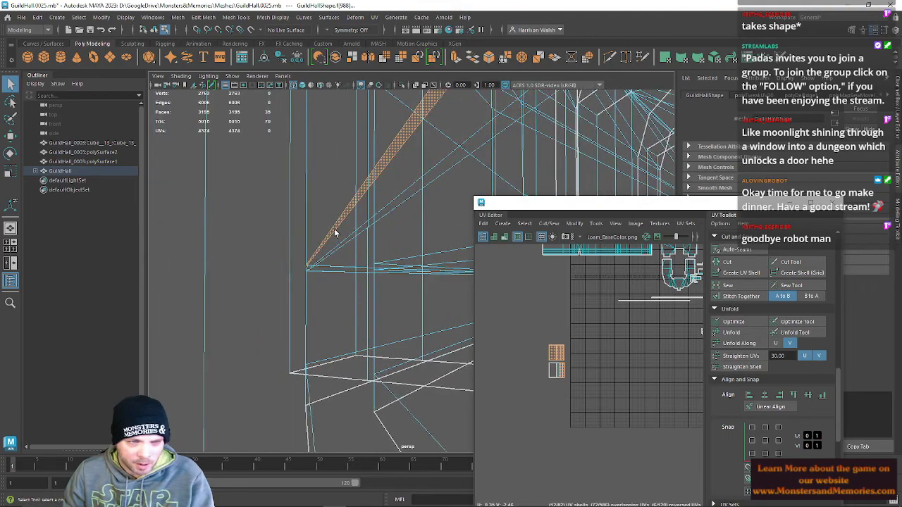
{"action": "right_click_drag", "start_coordinate": [326, 274], "coordinate": [261, 189], "text": "alt"}
{"action": "left_click_drag", "start_coordinate": [261, 189], "coordinate": [333, 231], "text": "alt"}
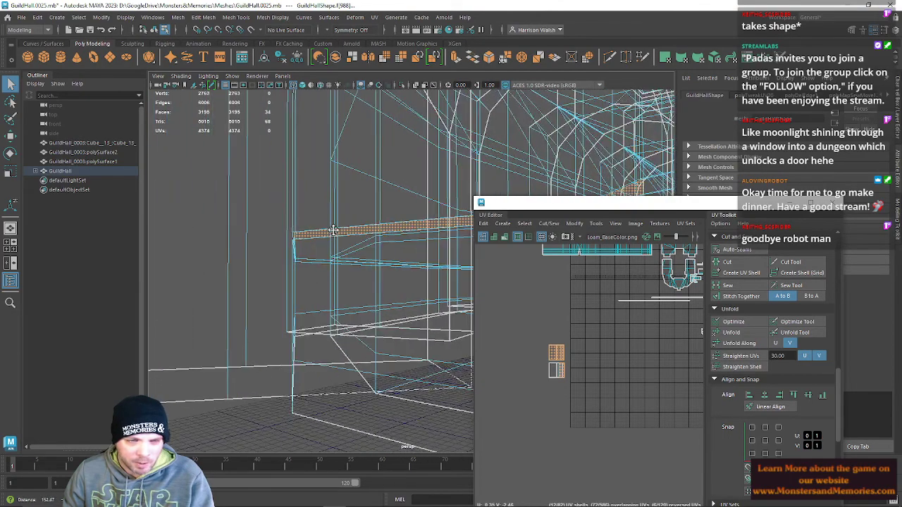
{"action": "right_click_drag", "start_coordinate": [373, 234], "coordinate": [401, 281], "text": "alt"}
{"action": "left_click", "coordinate": [255, 177], "text": "ctrl"}
Inspect the selection around the hall in wireframe and deselect a stray band face.
{"action": "left_click_drag", "start_coordinate": [304, 215], "coordinate": [405, 276], "text": "alt"}
{"action": "right_click_drag", "start_coordinate": [405, 276], "coordinate": [231, 186], "text": "alt"}
{"action": "left_click_drag", "start_coordinate": [231, 186], "coordinate": [417, 232], "text": "alt"}
{"action": "right_click_drag", "start_coordinate": [418, 232], "coordinate": [364, 217], "text": "alt"}
{"action": "middle_click_drag", "start_coordinate": [363, 217], "coordinate": [352, 212], "text": "alt"}
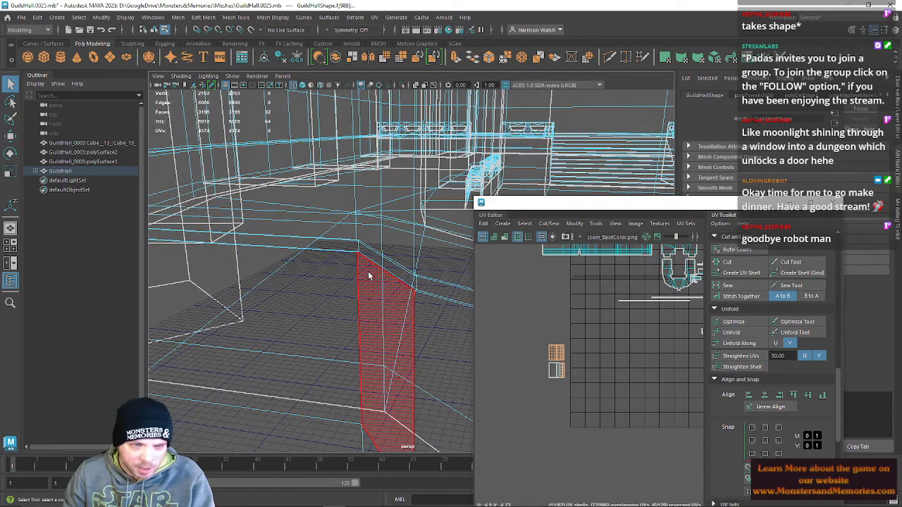
{"action": "left_click_drag", "start_coordinate": [373, 275], "coordinate": [373, 268], "text": "alt"}
{"action": "right_click_drag", "start_coordinate": [372, 267], "coordinate": [187, 165], "text": "alt"}
{"action": "middle_click_drag", "start_coordinate": [188, 165], "coordinate": [129, 244], "text": "alt"}
{"action": "left_click_drag", "start_coordinate": [129, 244], "coordinate": [233, 310], "text": "alt"}
{"action": "middle_click_drag", "start_coordinate": [233, 310], "coordinate": [338, 246], "text": "alt"}
{"action": "left_click_drag", "start_coordinate": [338, 247], "coordinate": [340, 268], "text": "alt"}
{"action": "right_click_drag", "start_coordinate": [341, 268], "coordinate": [348, 385], "text": "alt"}
{"action": "middle_click_drag", "start_coordinate": [349, 385], "coordinate": [396, 394], "text": "alt"}
{"action": "left_click", "coordinate": [319, 357], "text": "ctrl"}
Deselect the remaining stray face so only the trim around the low walls is selected.
{"action": "left_click_drag", "start_coordinate": [319, 357], "coordinate": [286, 289], "text": "alt"}
{"action": "right_click_drag", "start_coordinate": [286, 289], "coordinate": [397, 390], "text": "alt"}
{"action": "middle_click_drag", "start_coordinate": [396, 390], "coordinate": [402, 406], "text": "alt"}
{"action": "left_click_drag", "start_coordinate": [402, 405], "coordinate": [391, 335], "text": "alt"}
{"action": "right_click_drag", "start_coordinate": [392, 335], "coordinate": [315, 248], "text": "alt"}
{"action": "left_click", "coordinate": [335, 176], "text": "ctrl"}
Apply automatic UV projection to the selected trim faces and move the new shells to an empty area of the UV layout.
{"action": "left_click_drag", "start_coordinate": [341, 288], "coordinate": [415, 282], "text": "alt"}
{"action": "middle_click_drag", "start_coordinate": [415, 283], "coordinate": [362, 295], "text": "alt"}
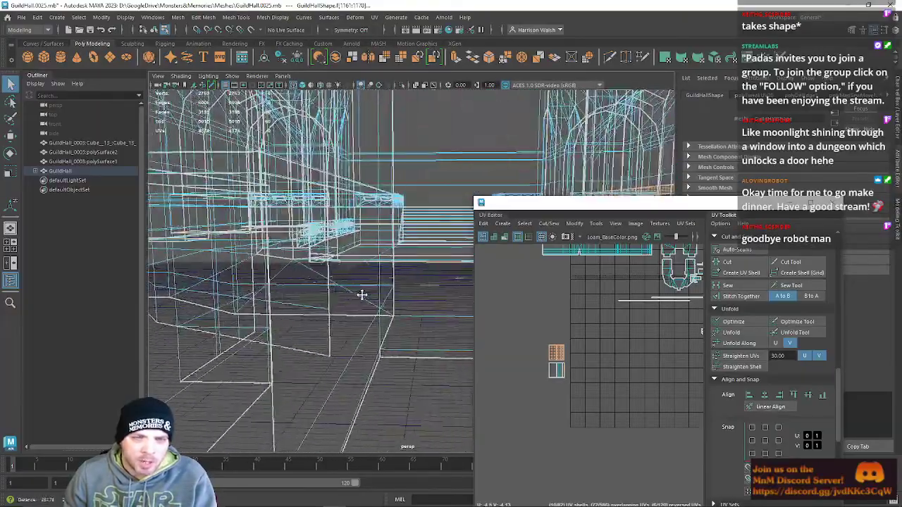
{"action": "right_click_drag", "start_coordinate": [362, 295], "coordinate": [253, 306], "text": "alt"}
{"action": "middle_click_drag", "start_coordinate": [253, 306], "coordinate": [322, 266], "text": "alt"}
{"action": "left_click_drag", "start_coordinate": [322, 266], "coordinate": [330, 249], "text": "alt"}
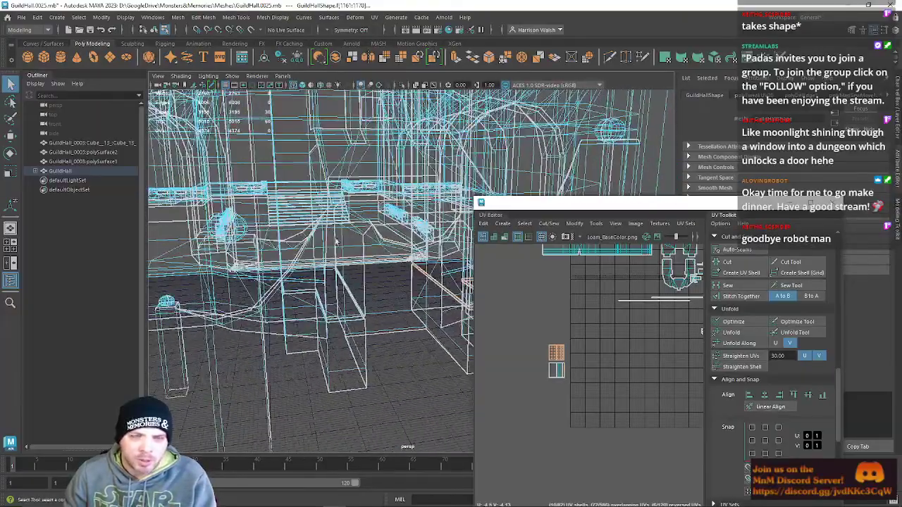
{"action": "left_click", "coordinate": [714, 57]}
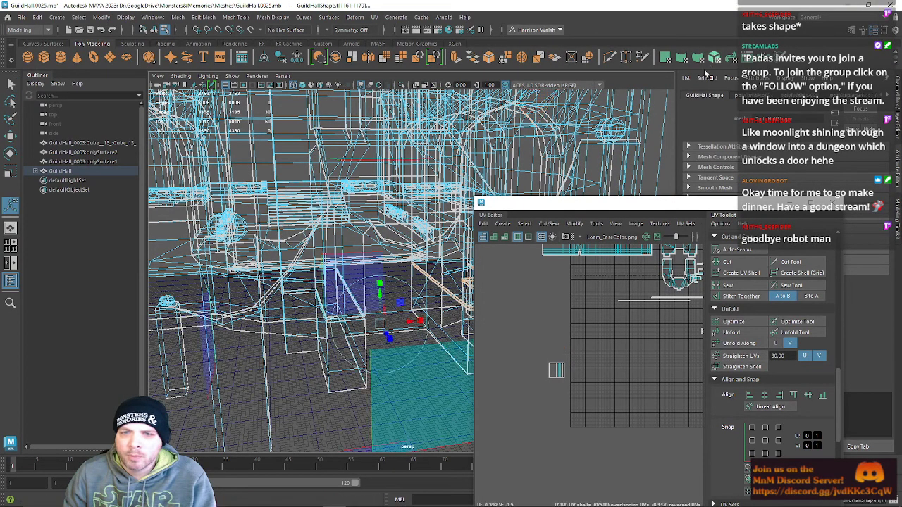
{"action": "left_click_drag", "start_coordinate": [567, 408], "coordinate": [526, 399]}
{"action": "middle_click_drag", "start_coordinate": [533, 397], "coordinate": [560, 356], "text": "alt"}
Box-select the matching trim faces on the low walls across the doorway.
{"action": "left_click_drag", "start_coordinate": [435, 305], "coordinate": [318, 329], "text": "alt"}
{"action": "right_click_drag", "start_coordinate": [360, 298], "coordinate": [346, 306], "text": "alt"}
{"action": "left_click_drag", "start_coordinate": [347, 306], "coordinate": [409, 399], "text": "alt"}
{"action": "right_click_drag", "start_coordinate": [409, 398], "coordinate": [387, 359], "text": "alt"}
{"action": "left_click_drag", "start_coordinate": [387, 359], "coordinate": [315, 330], "text": "alt"}
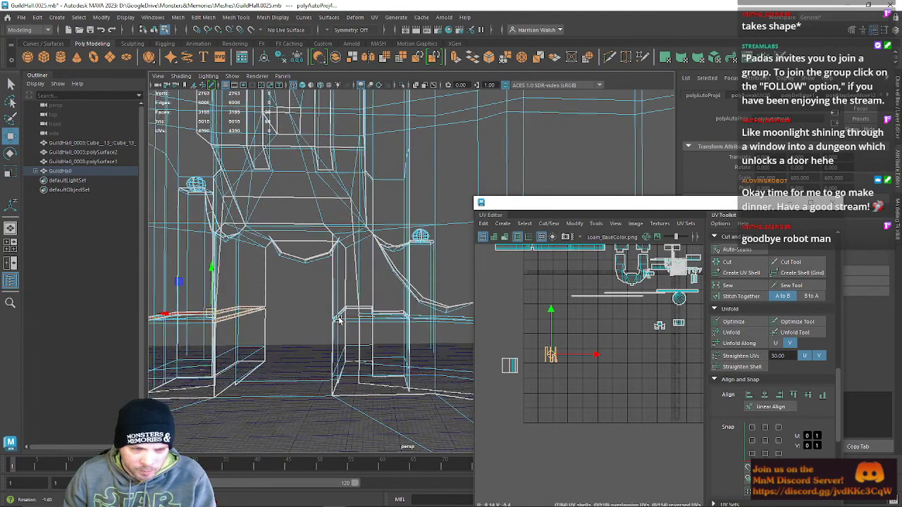
{"action": "left_click_drag", "start_coordinate": [339, 321], "coordinate": [322, 299], "text": "alt"}
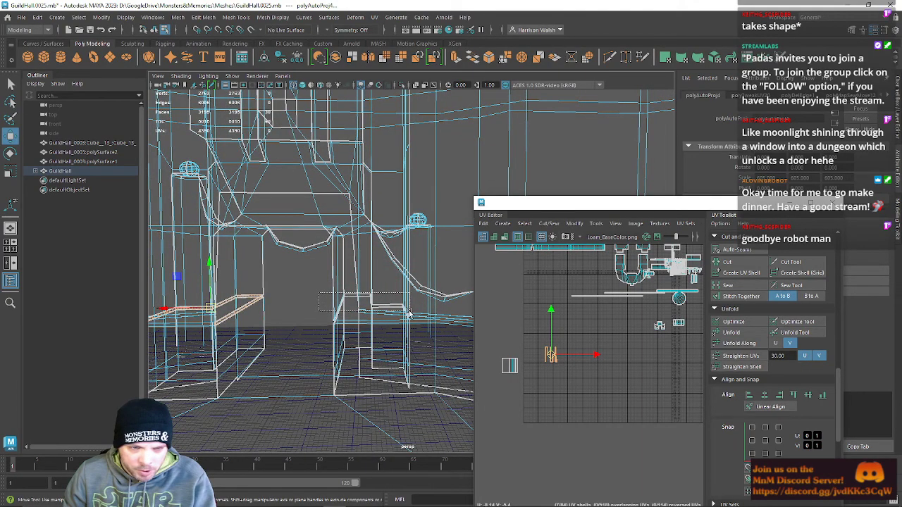
{"action": "left_click_drag", "start_coordinate": [414, 319], "coordinate": [349, 292]}
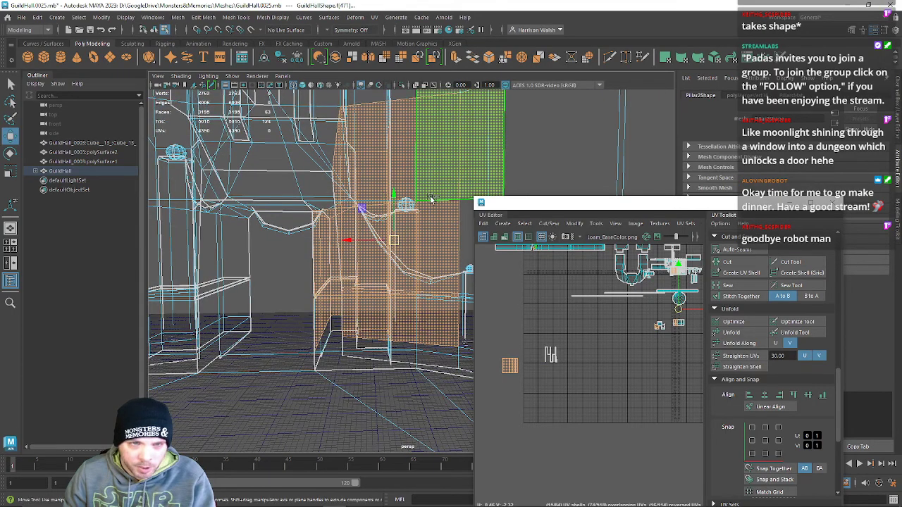
Switch to shaded display and deselect the large wall faces caught by the box selection.
{"action": "key", "text": "5"}
{"action": "left_click_drag", "start_coordinate": [353, 306], "coordinate": [358, 198], "text": "alt"}
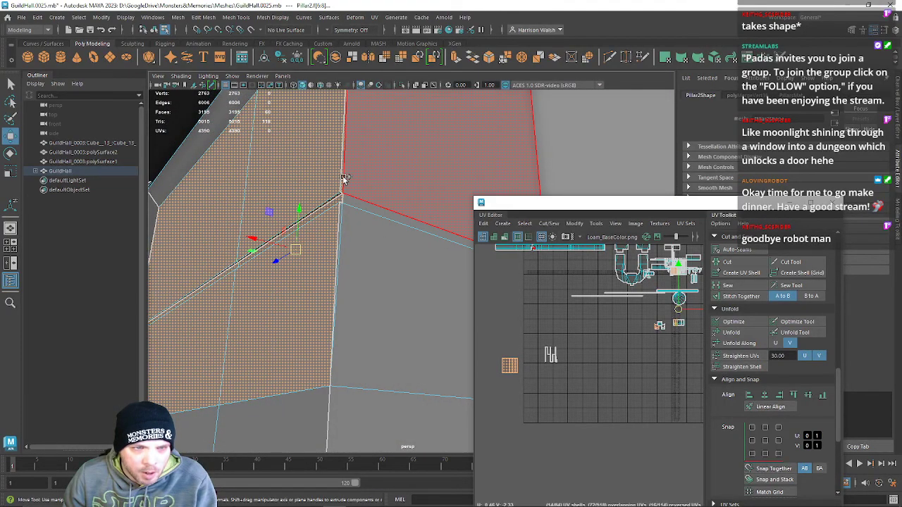
{"action": "left_click_drag", "start_coordinate": [324, 263], "coordinate": [382, 226], "text": "alt"}
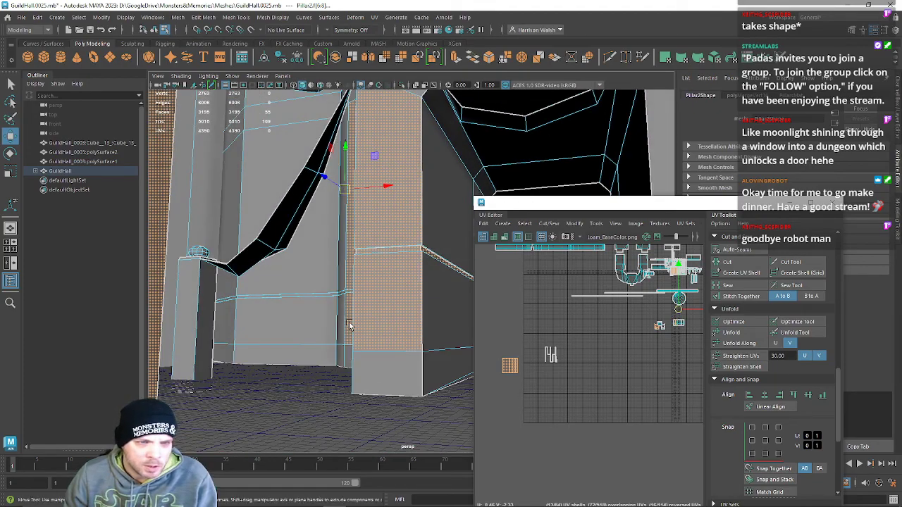
{"action": "left_click", "coordinate": [384, 225], "text": "ctrl"}
{"action": "left_click_drag", "start_coordinate": [278, 289], "coordinate": [301, 251], "text": "alt"}
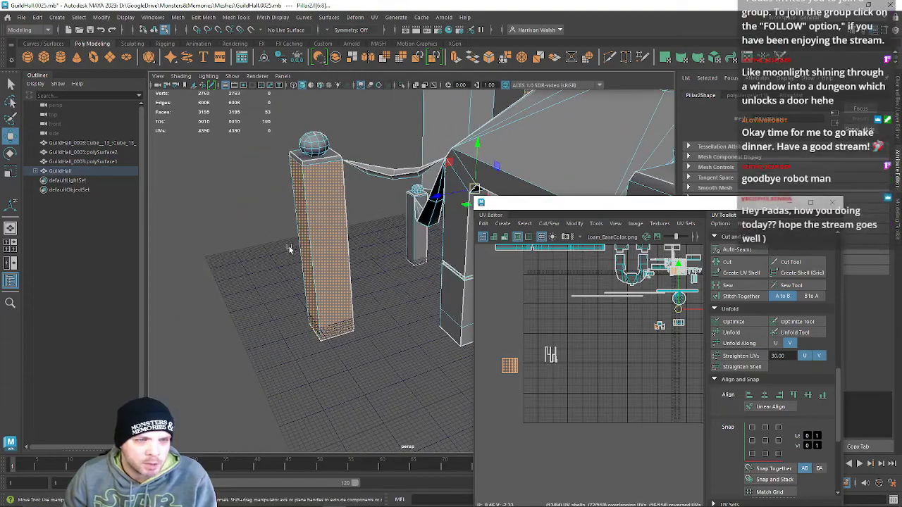
{"action": "left_click_drag", "start_coordinate": [375, 334], "coordinate": [310, 307], "text": "alt"}
{"action": "left_click_drag", "start_coordinate": [315, 370], "coordinate": [320, 294], "text": "alt"}
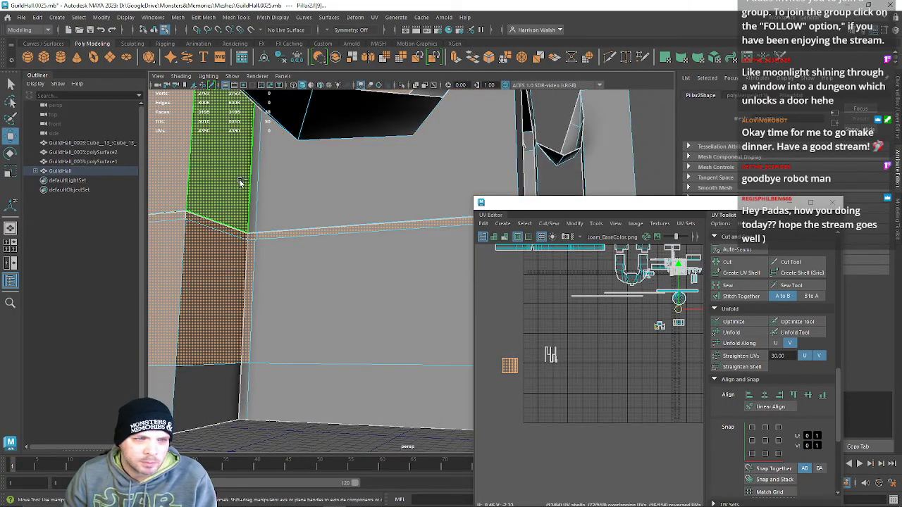
Remove the wall panels and narrow vertical strips around the trim's inner corner from the selection.
{"action": "left_click", "coordinate": [239, 268]}
{"action": "left_click", "coordinate": [247, 276]}
{"action": "left_click_drag", "start_coordinate": [255, 276], "coordinate": [352, 334], "text": "alt"}
{"action": "double_click", "coordinate": [405, 351], "text": "shift"}
{"action": "left_click", "coordinate": [419, 341], "text": "shift"}
{"action": "left_click", "coordinate": [421, 251], "text": "shift"}
{"action": "left_click", "coordinate": [358, 250], "text": "shift"}
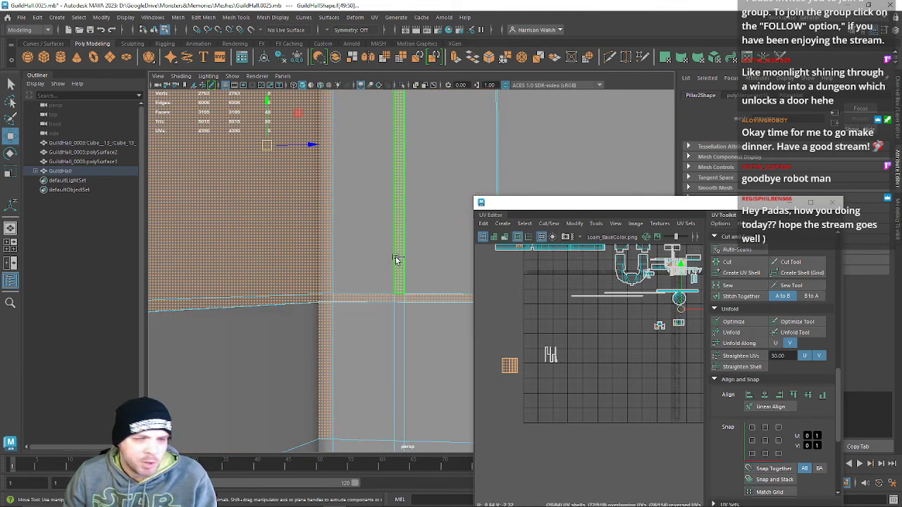
Clear surplus faces around the trim band and switch to wireframe to check for strays.
{"action": "left_click_drag", "start_coordinate": [396, 282], "coordinate": [328, 269], "text": "alt"}
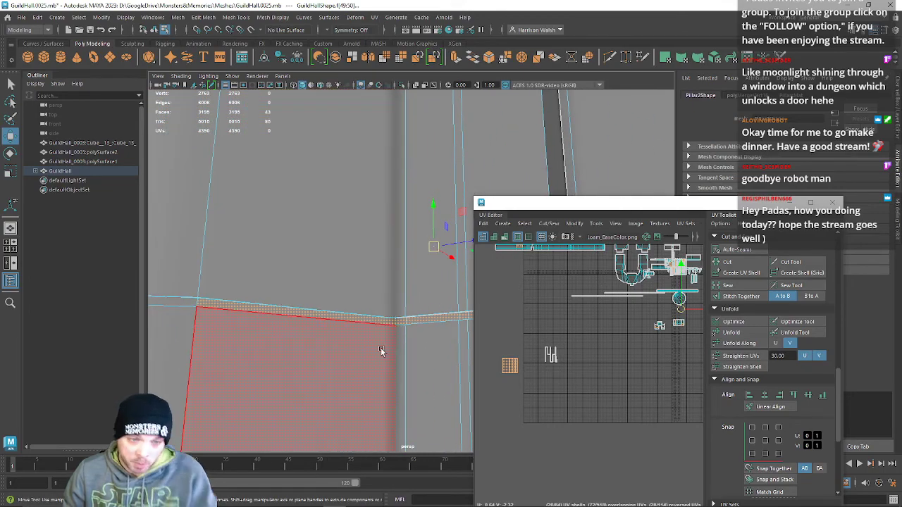
{"action": "left_click_drag", "start_coordinate": [381, 351], "coordinate": [399, 329], "text": "alt"}
{"action": "right_click_drag", "start_coordinate": [399, 329], "coordinate": [368, 313], "text": "alt"}
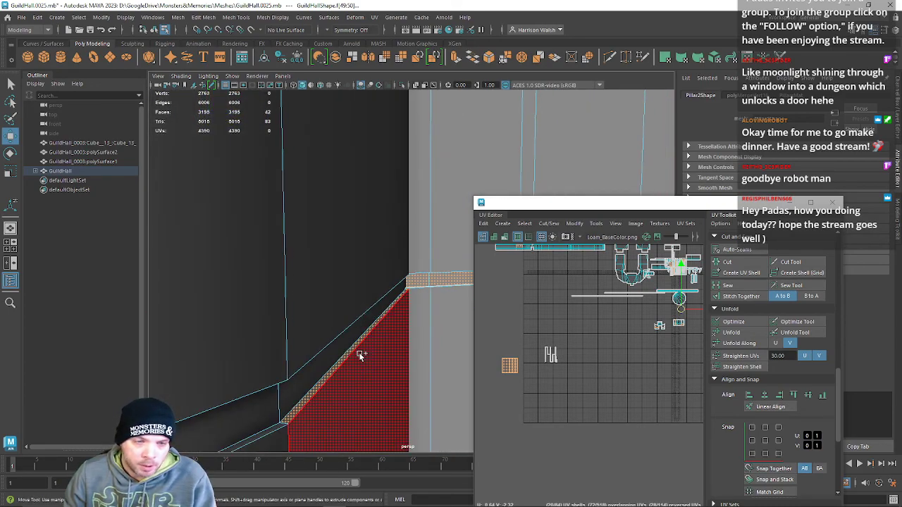
{"action": "left_click_drag", "start_coordinate": [418, 324], "coordinate": [376, 267], "text": "alt"}
{"action": "key", "text": "4"}
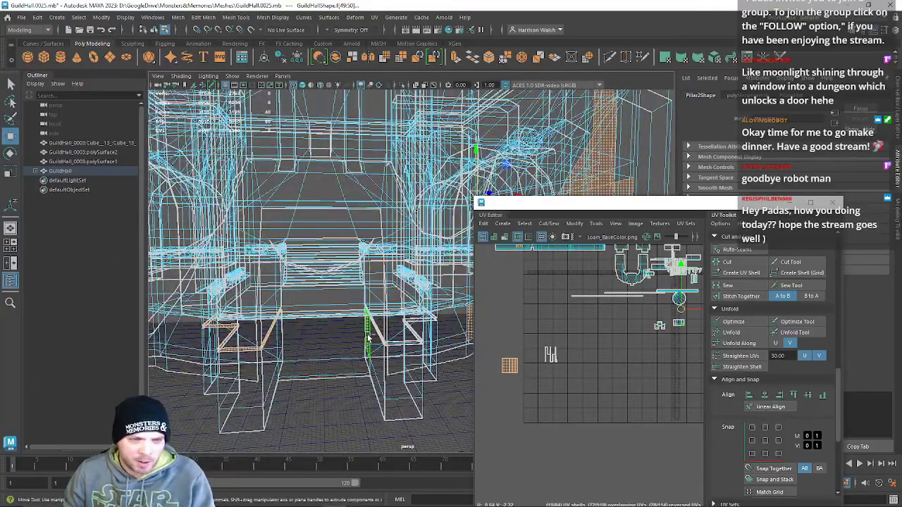
Undo the last selection change and deselect the stray arch faces in shaded display.
{"action": "left_click_drag", "start_coordinate": [382, 307], "coordinate": [403, 303], "text": "alt"}
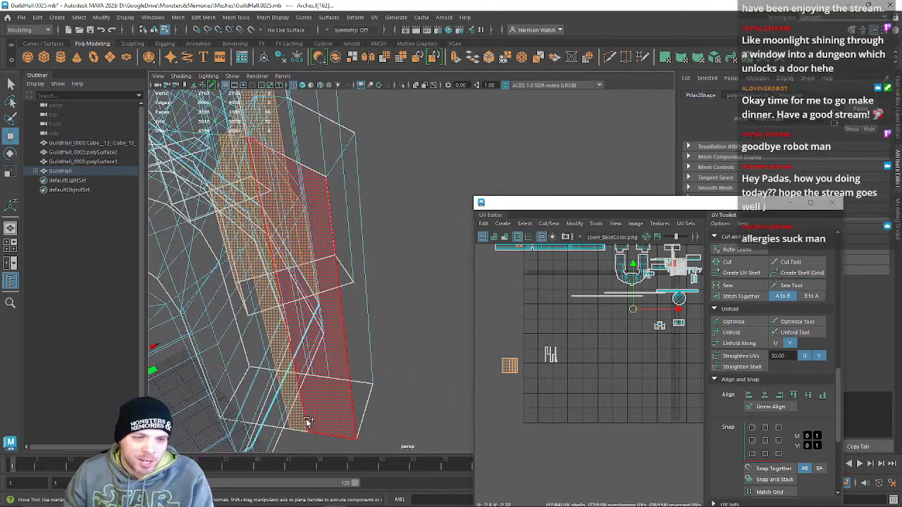
{"action": "key", "text": "ctrl+z"}
{"action": "left_click_drag", "start_coordinate": [432, 352], "coordinate": [82, 435], "text": "alt"}
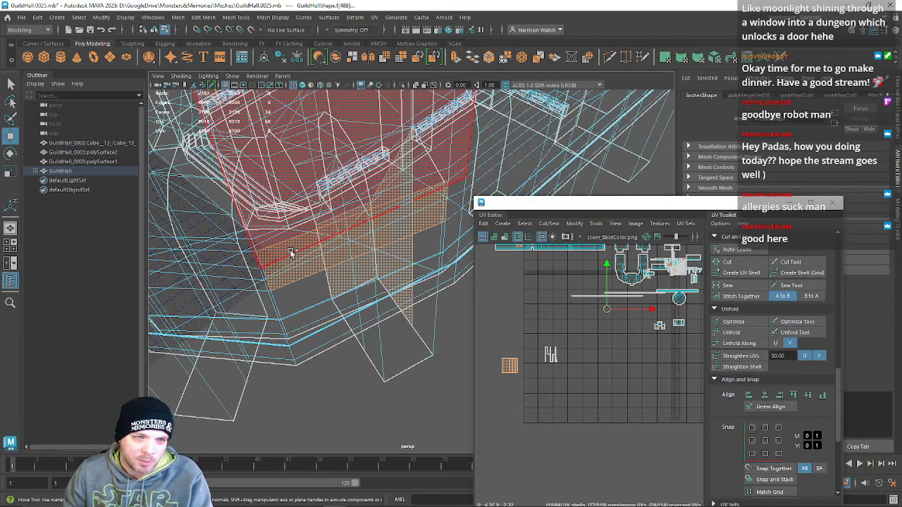
{"action": "key", "text": "5"}
{"action": "left_click_drag", "start_coordinate": [313, 298], "coordinate": [464, 226], "text": "alt"}
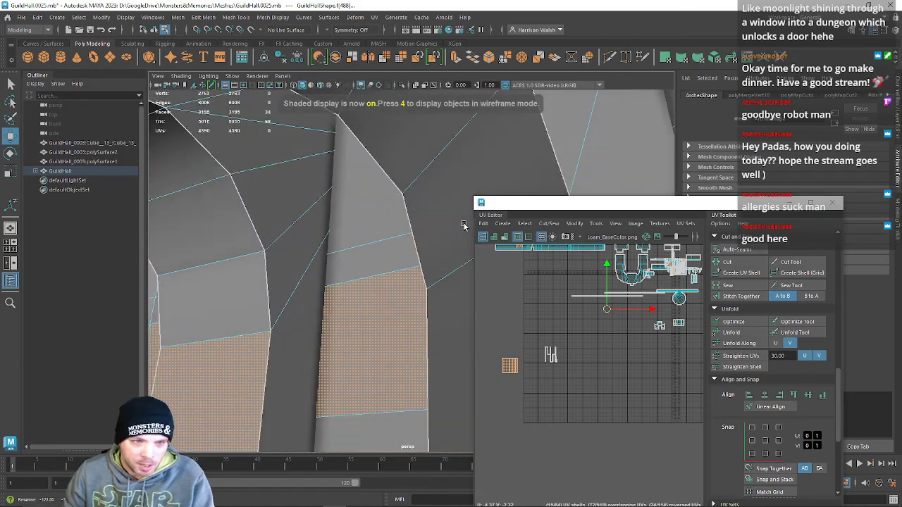
{"action": "left_click", "coordinate": [352, 352], "text": "ctrl"}
{"action": "left_click", "coordinate": [250, 384], "text": "ctrl"}
Apply automatic UV projection to the second set of trim faces and reposition the UV Editor window.
{"action": "scroll", "coordinate": [402, 294], "scroll_direction": "down", "scroll_amount": 10}
{"action": "left_click_drag", "start_coordinate": [300, 197], "coordinate": [427, 235], "text": "alt"}
{"action": "middle_click_drag", "start_coordinate": [427, 236], "coordinate": [351, 235], "text": "alt"}
{"action": "left_click_drag", "start_coordinate": [379, 251], "coordinate": [576, 88], "text": "alt"}
{"action": "key", "text": "4"}
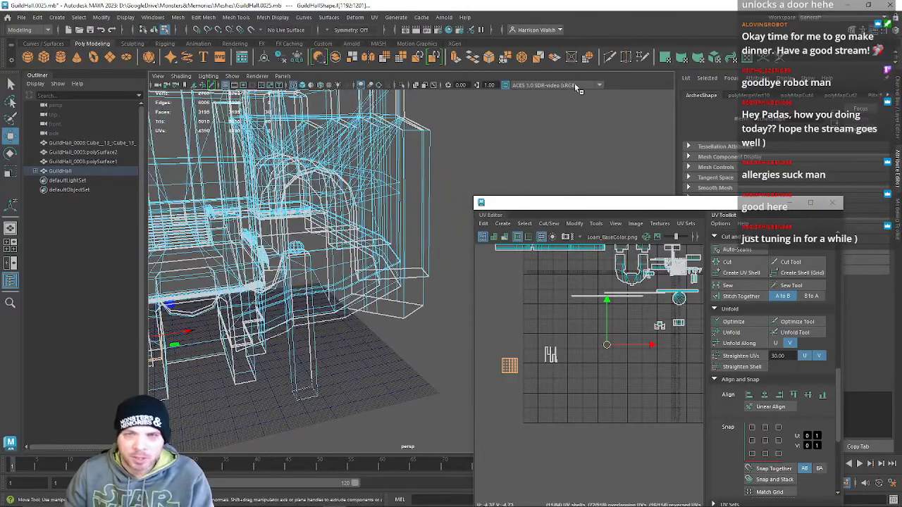
{"action": "left_click", "coordinate": [716, 59]}
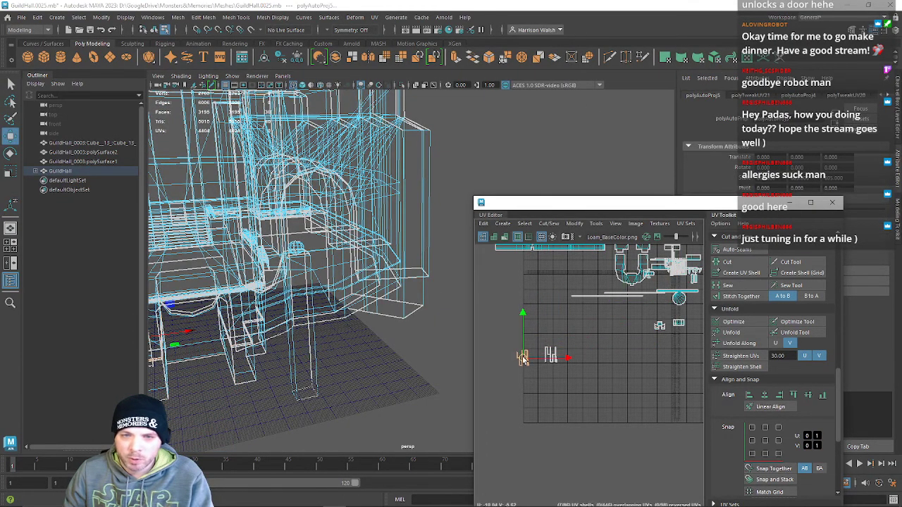
{"action": "left_click_drag", "start_coordinate": [636, 212], "coordinate": [585, 125]}
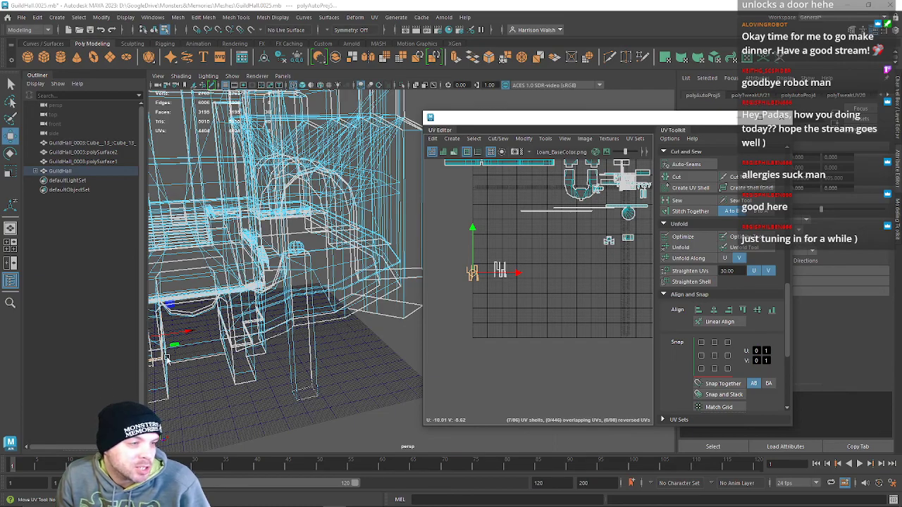
Maximize the UV Editor and move the two bent shells of the newly projected trim set away from the narrow strips.
{"action": "left_click_drag", "start_coordinate": [476, 124], "coordinate": [396, 2]}
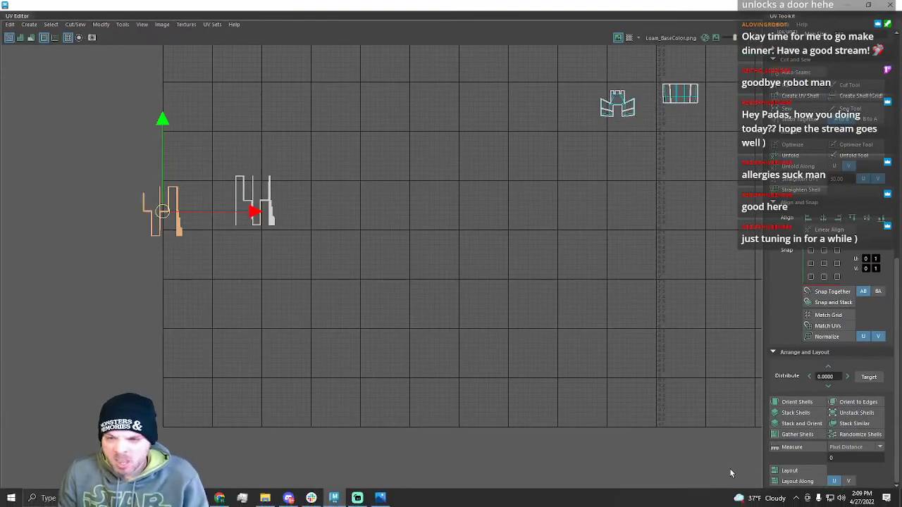
{"action": "middle_click_drag", "start_coordinate": [314, 194], "coordinate": [497, 285], "text": "alt"}
{"action": "right_click_drag", "start_coordinate": [498, 286], "coordinate": [515, 505], "text": "alt"}
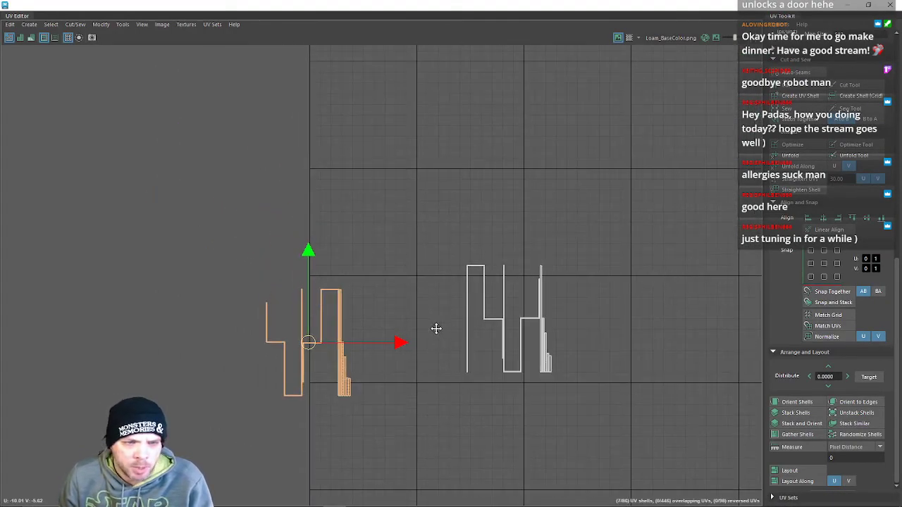
{"action": "middle_click_drag", "start_coordinate": [436, 328], "coordinate": [414, 293], "text": "alt"}
{"action": "right_click_drag", "start_coordinate": [404, 263], "coordinate": [399, 238]}
{"action": "right_click_drag", "start_coordinate": [290, 310], "coordinate": [462, 504], "text": "alt"}
{"action": "right_click_drag", "start_coordinate": [212, 272], "coordinate": [259, 270]}
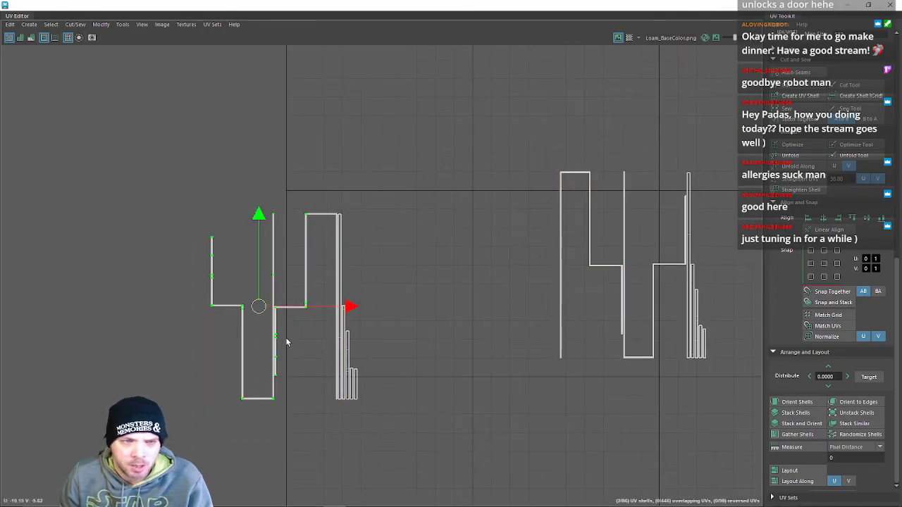
{"action": "left_click_drag", "start_coordinate": [243, 304], "coordinate": [138, 292]}
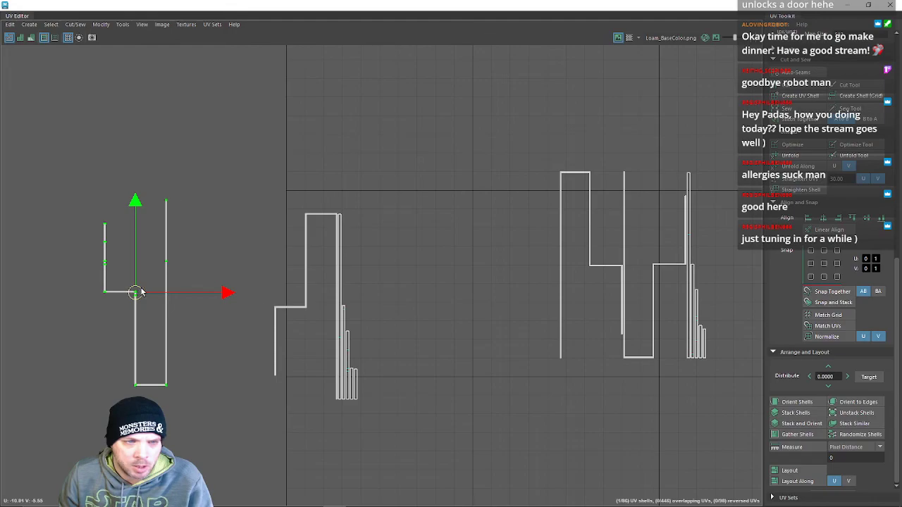
{"action": "left_click_drag", "start_coordinate": [305, 305], "coordinate": [247, 305]}
Select the edges of this set's bent shells and narrow strips and cut them into separate UV pieces.
{"action": "right_click_drag", "start_coordinate": [177, 275], "coordinate": [83, 184]}
{"action": "left_click_drag", "start_coordinate": [282, 423], "coordinate": [301, 433]}
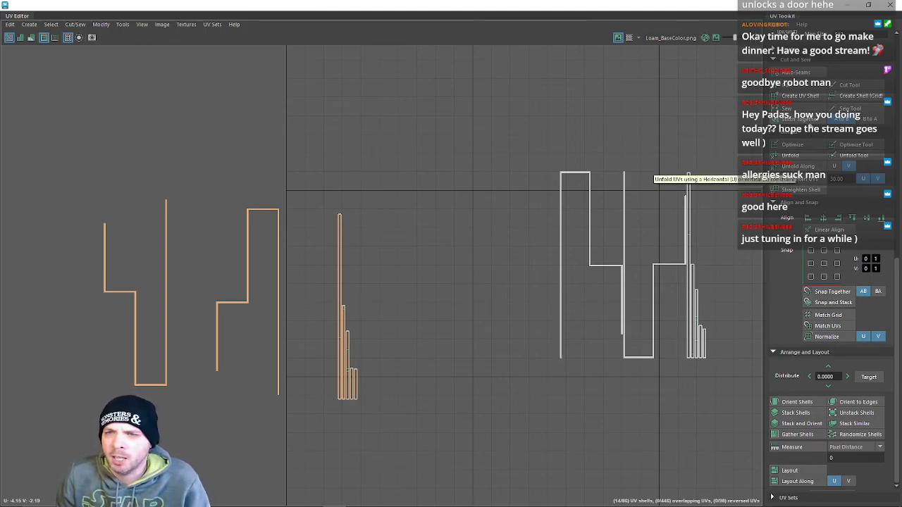
{"action": "right_click_drag", "start_coordinate": [266, 295], "coordinate": [292, 279]}
{"action": "scroll", "coordinate": [333, 226], "scroll_direction": "up", "scroll_amount": 2}
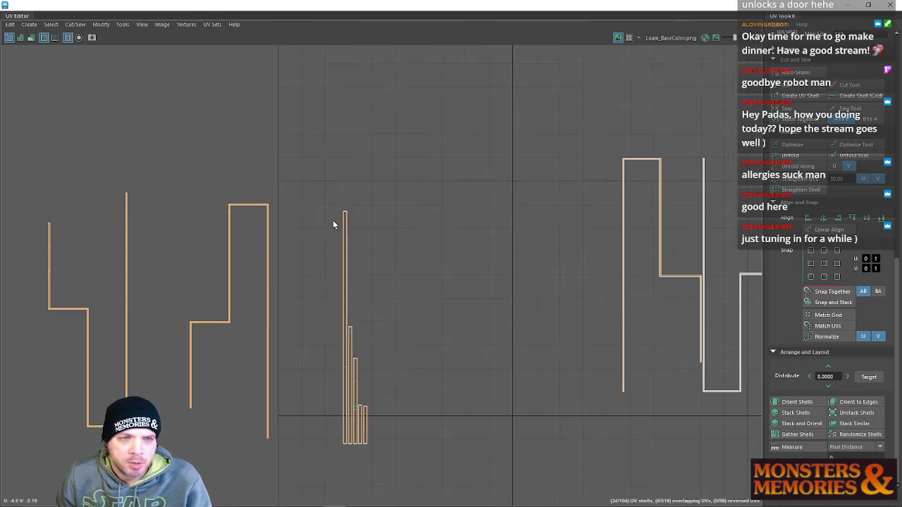
Stitch the shorter narrow strips end to end onto the upper end of the tallest strip.
{"action": "left_click", "coordinate": [346, 211]}
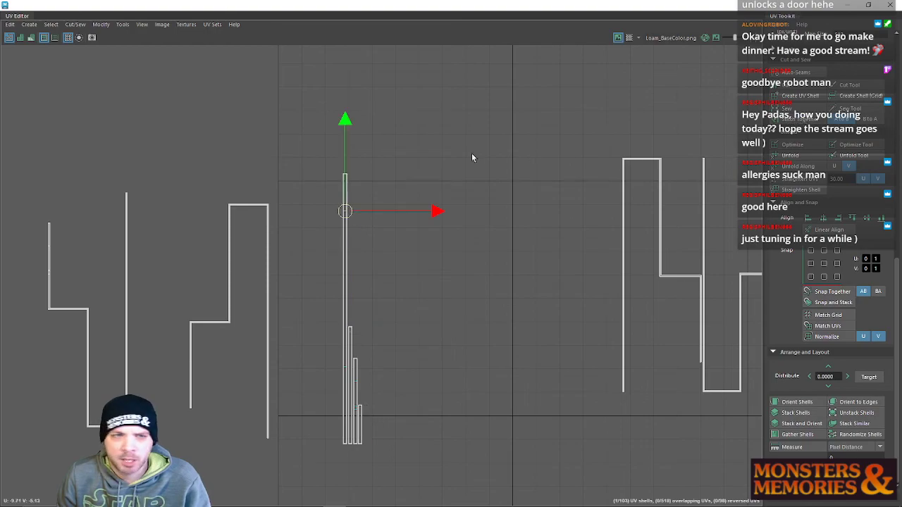
{"action": "left_click", "coordinate": [337, 195]}
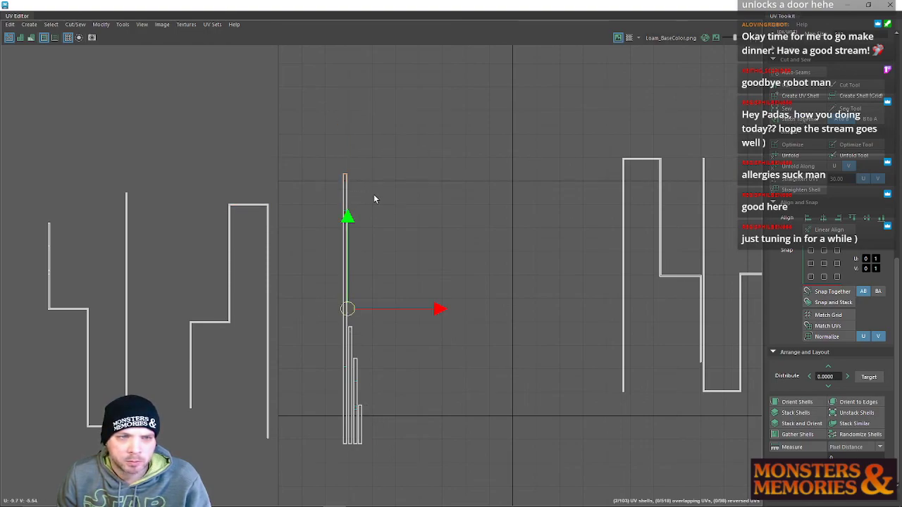
{"action": "key", "text": "shift+s"}
{"action": "middle_click_drag", "start_coordinate": [354, 117], "coordinate": [358, 235], "text": "alt"}
{"action": "left_click_drag", "start_coordinate": [328, 229], "coordinate": [392, 198]}
{"action": "left_click_drag", "start_coordinate": [325, 197], "coordinate": [366, 214], "text": "ctrl"}
{"action": "left_click_drag", "start_coordinate": [362, 178], "coordinate": [370, 232], "text": "ctrl"}
{"action": "key", "text": "g"}
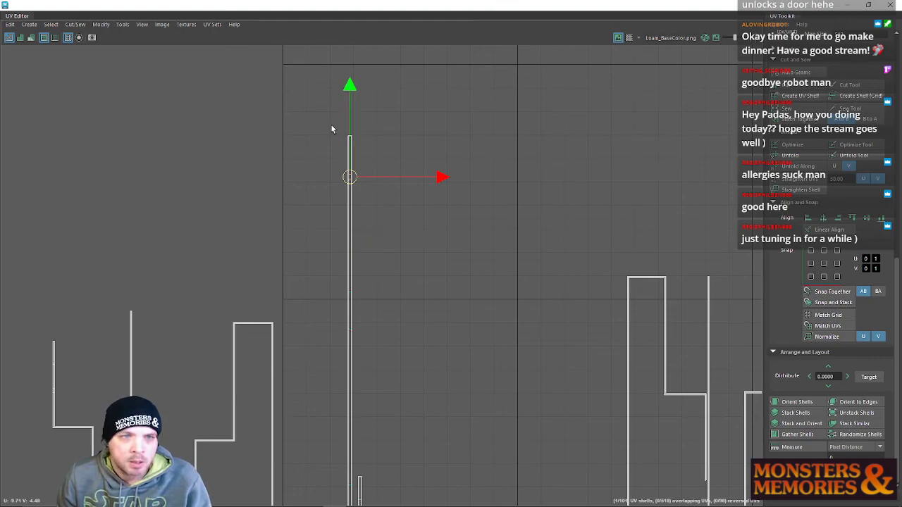
{"action": "left_click_drag", "start_coordinate": [370, 140], "coordinate": [341, 128]}
{"action": "left_click_drag", "start_coordinate": [341, 146], "coordinate": [372, 157], "text": "ctrl"}
{"action": "key", "text": "g"}
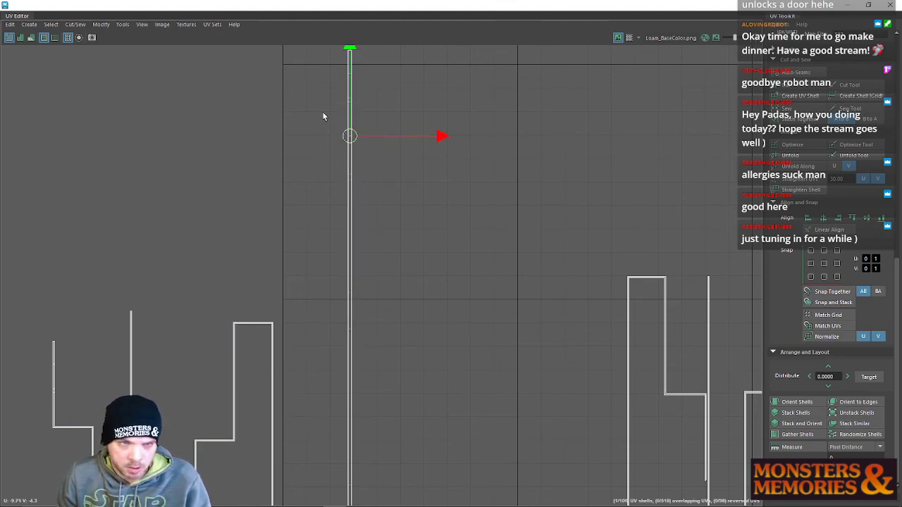
Select the long strip's edges and stitch the cut pieces of the two bent shells onto it.
{"action": "middle_click_drag", "start_coordinate": [346, 106], "coordinate": [361, 287], "text": "alt"}
{"action": "left_click_drag", "start_coordinate": [331, 213], "coordinate": [389, 248]}
{"action": "middle_click_drag", "start_coordinate": [364, 327], "coordinate": [364, 125], "text": "alt"}
{"action": "middle_click_drag", "start_coordinate": [404, 382], "coordinate": [412, 147], "text": "alt"}
{"action": "scroll", "coordinate": [419, 267], "scroll_direction": "down", "scroll_amount": 3}
{"action": "mouse_move", "coordinate": [413, 225]}
{"action": "middle_mouse_down", "text": "alt"}
{"action": "mouse_move", "coordinate": [383, 412]}
{"action": "mouse_move", "coordinate": [416, 386]}
{"action": "middle_mouse_up", "text": "alt"}
{"action": "left_click_drag", "start_coordinate": [75, 224], "coordinate": [389, 498]}
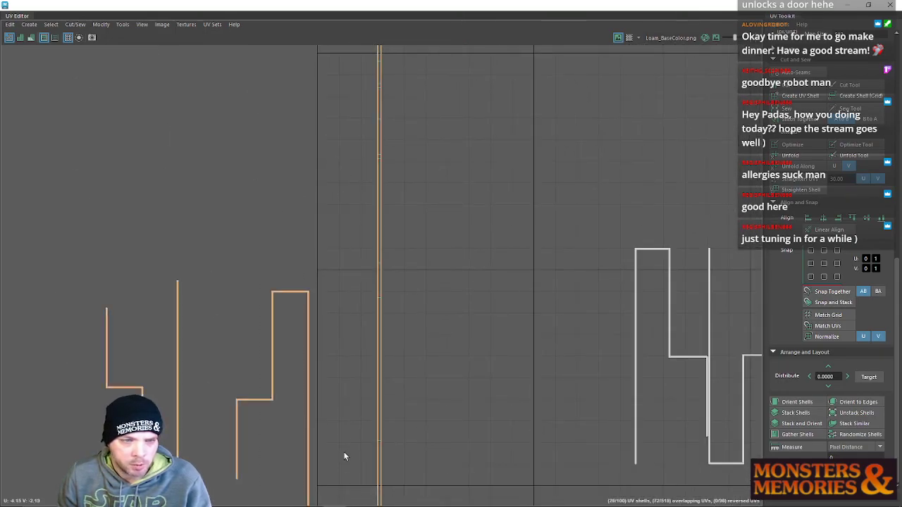
{"action": "middle_click_drag", "start_coordinate": [346, 481], "coordinate": [329, 406], "text": "alt"}
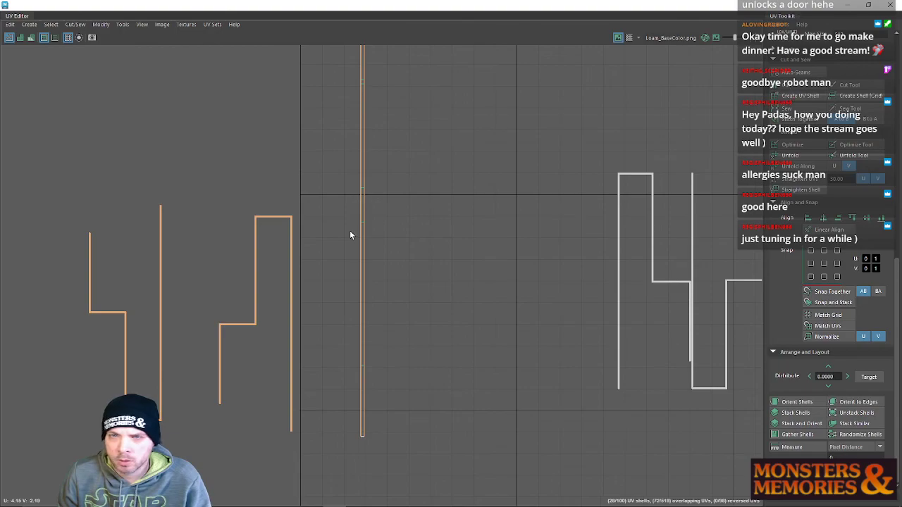
{"action": "middle_click_drag", "start_coordinate": [358, 231], "coordinate": [418, 350], "text": "alt"}
{"action": "scroll", "coordinate": [477, 388], "scroll_direction": "down", "scroll_amount": 2}
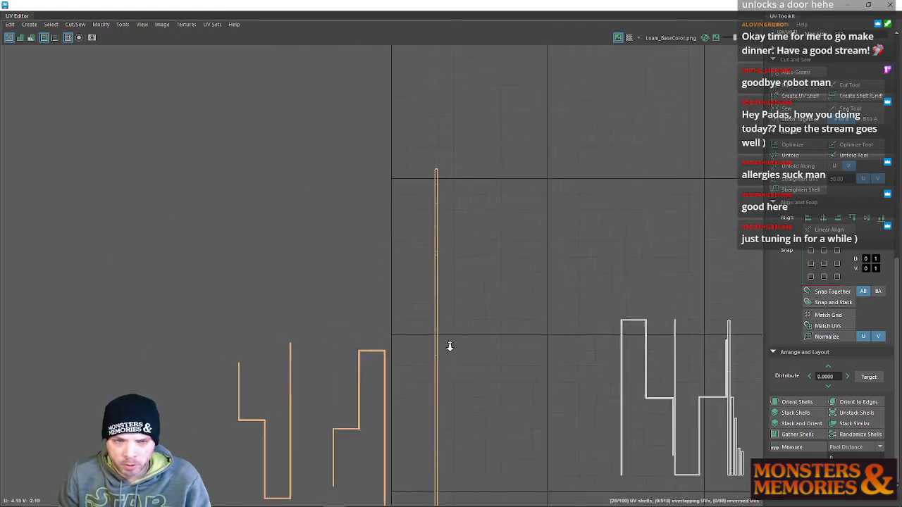
{"action": "scroll", "coordinate": [433, 324], "scroll_direction": "down", "scroll_amount": 1}
{"action": "left_click_drag", "start_coordinate": [414, 164], "coordinate": [438, 381]}
{"action": "key", "text": "w"}
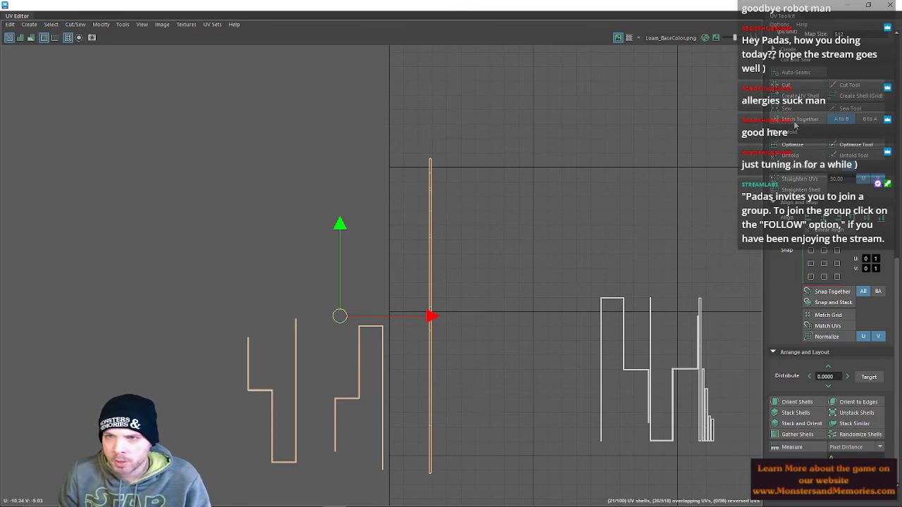
{"action": "left_click", "coordinate": [794, 125]}
Select the short cross edges along the full length of the joined strip and sew them.
{"action": "scroll", "coordinate": [418, 175], "scroll_direction": "up", "scroll_amount": 3}
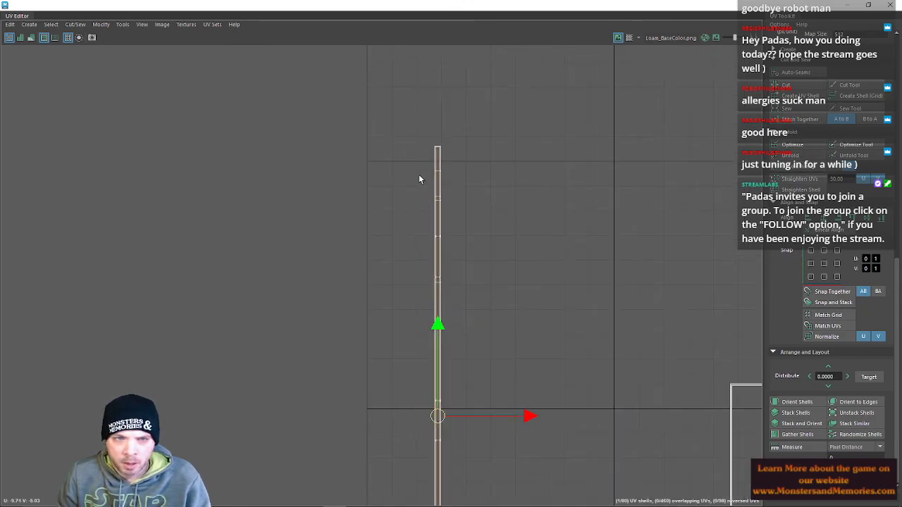
{"action": "scroll", "coordinate": [443, 176], "scroll_direction": "up", "scroll_amount": 3}
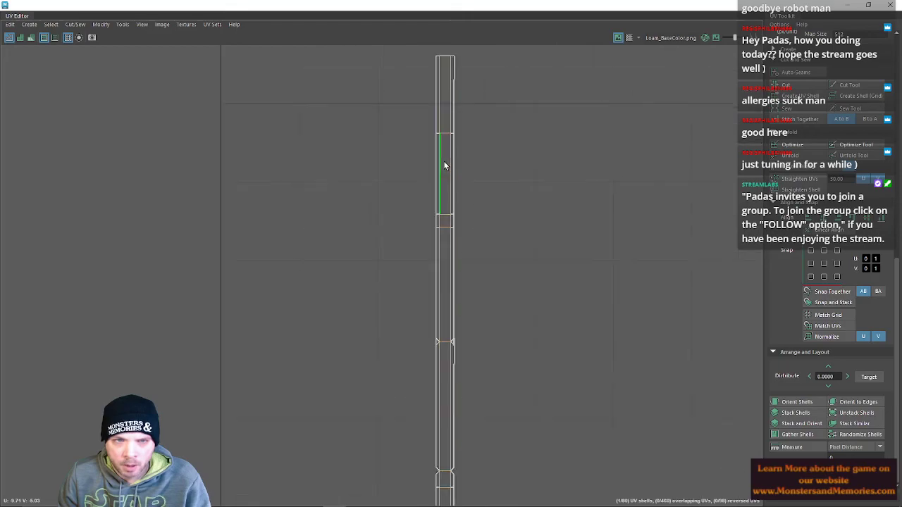
{"action": "left_click", "coordinate": [446, 133]}
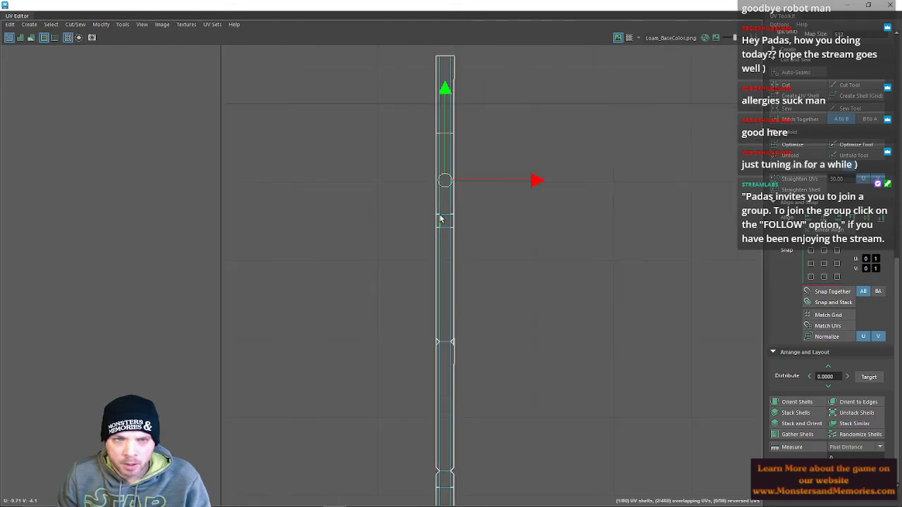
{"action": "left_click", "coordinate": [449, 216]}
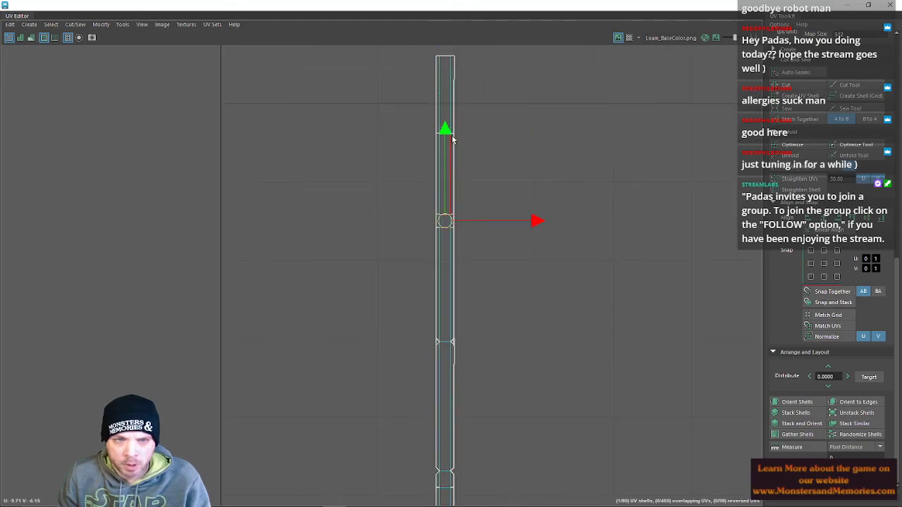
{"action": "left_click", "coordinate": [444, 416]}
{"action": "left_click", "coordinate": [445, 469], "text": "shift"}
{"action": "left_click", "coordinate": [444, 487], "text": "shift"}
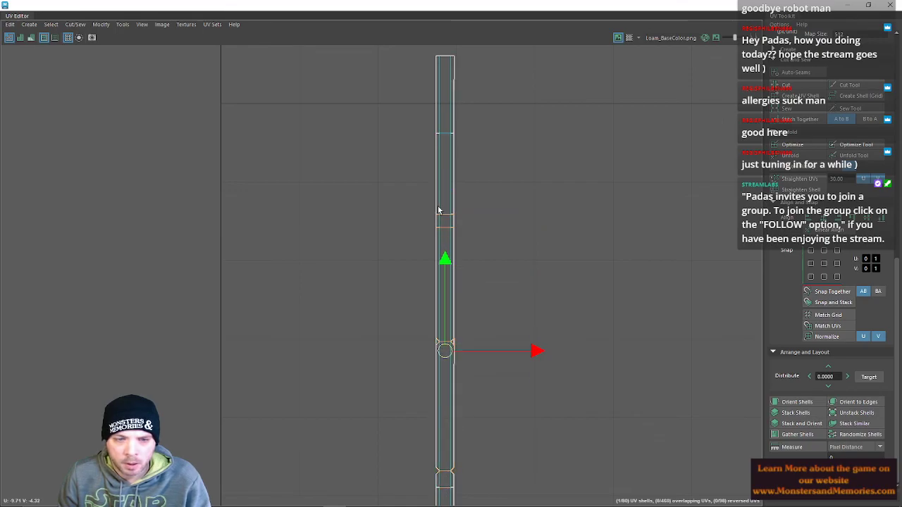
{"action": "left_click", "coordinate": [443, 134], "text": "shift"}
{"action": "mouse_move", "coordinate": [483, 477]}
{"action": "middle_mouse_down", "text": "alt"}
{"action": "mouse_move", "coordinate": [487, 204]}
{"action": "mouse_move", "coordinate": [476, 105]}
{"action": "middle_mouse_up", "text": "alt"}
{"action": "middle_click_drag", "start_coordinate": [466, 486], "coordinate": [457, 207], "text": "alt"}
{"action": "left_click", "coordinate": [432, 210], "text": "shift"}
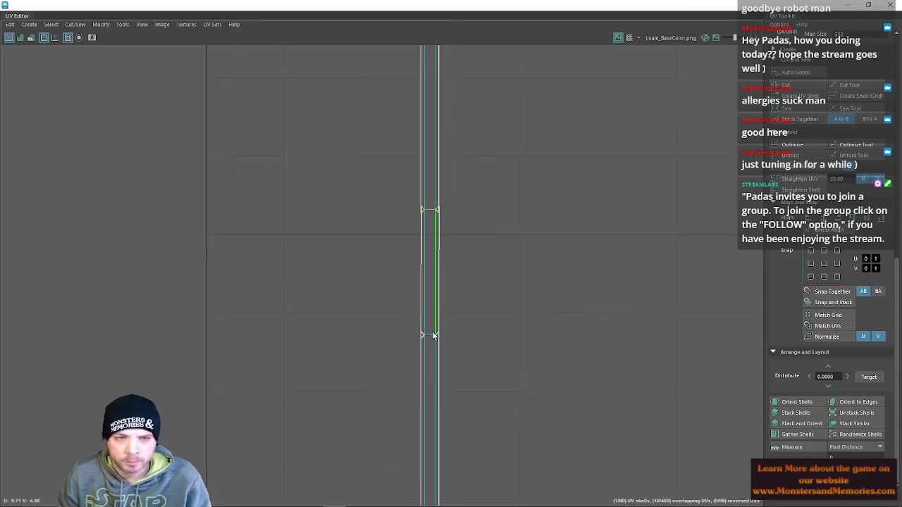
{"action": "middle_click_drag", "start_coordinate": [429, 337], "coordinate": [474, 110], "text": "alt"}
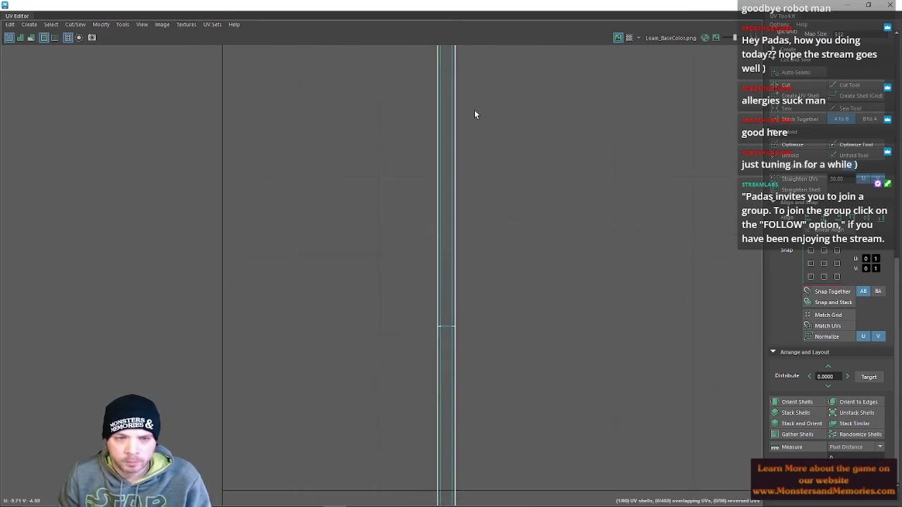
{"action": "middle_click_drag", "start_coordinate": [446, 327], "coordinate": [431, 179], "text": "alt"}
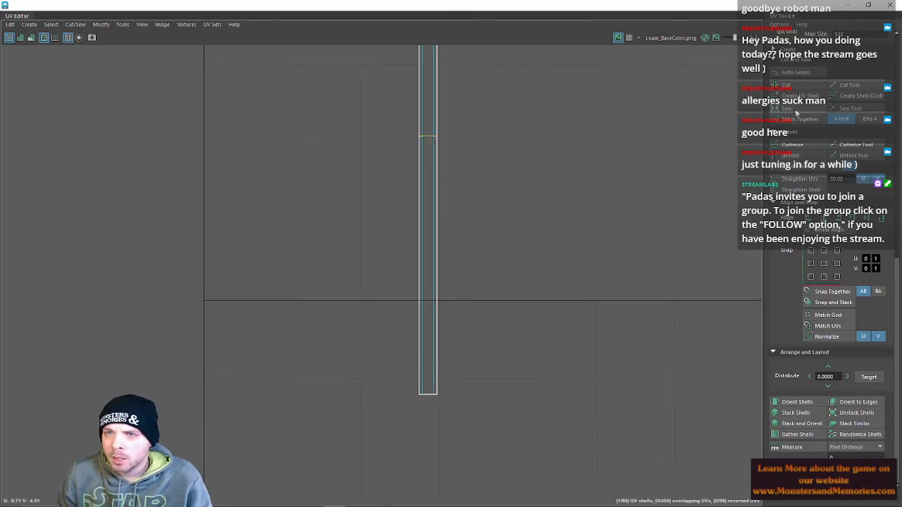
{"action": "scroll", "coordinate": [534, 221], "scroll_direction": "down", "scroll_amount": 4}
Move the two bent shells and the tallest strip of the other trim set apart from its remaining narrow strips.
{"action": "middle_click_drag", "start_coordinate": [566, 272], "coordinate": [434, 503], "text": "alt"}
{"action": "right_click_drag", "start_coordinate": [470, 300], "coordinate": [429, 276], "text": "alt"}
{"action": "middle_click_drag", "start_coordinate": [662, 207], "coordinate": [429, 238], "text": "alt"}
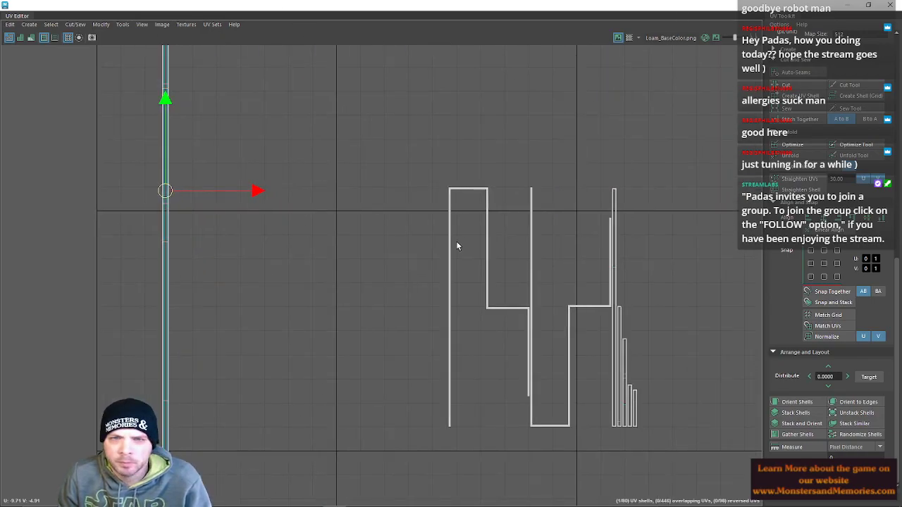
{"action": "left_click", "coordinate": [545, 260]}
{"action": "left_click", "coordinate": [486, 266]}
{"action": "left_click_drag", "start_coordinate": [490, 307], "coordinate": [265, 302]}
{"action": "left_click", "coordinate": [536, 277]}
{"action": "left_click_drag", "start_coordinate": [574, 315], "coordinate": [434, 292]}
{"action": "middle_click_drag", "start_coordinate": [625, 295], "coordinate": [509, 261], "text": "alt"}
{"action": "right_click_drag", "start_coordinate": [509, 261], "coordinate": [505, 214]}
{"action": "left_click", "coordinate": [502, 219]}
{"action": "left_click_drag", "start_coordinate": [493, 277], "coordinate": [440, 332]}
Try to stitch the tallest strip to its neighbouring shell at its upper end edge.
{"action": "right_click_drag", "start_coordinate": [441, 271], "coordinate": [441, 238]}
{"action": "left_click_drag", "start_coordinate": [440, 201], "coordinate": [459, 224]}
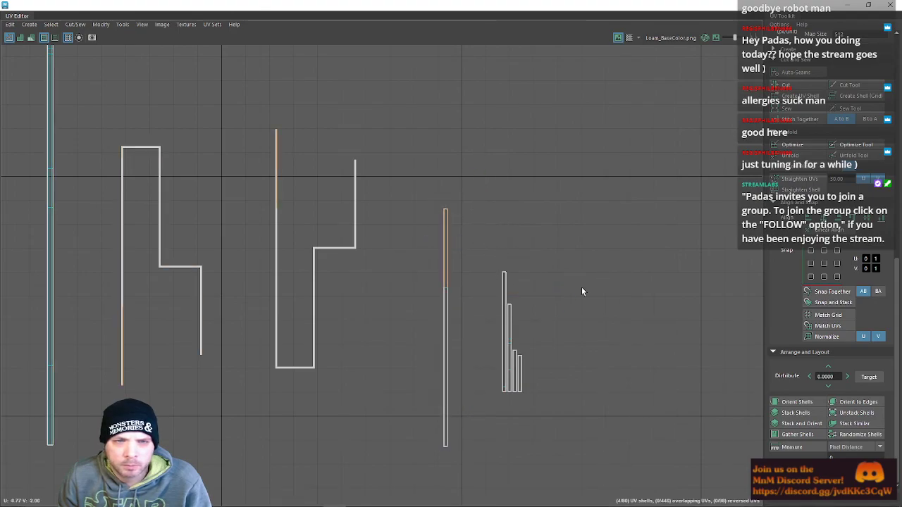
{"action": "left_click_drag", "start_coordinate": [431, 256], "coordinate": [457, 270], "text": "ctrl"}
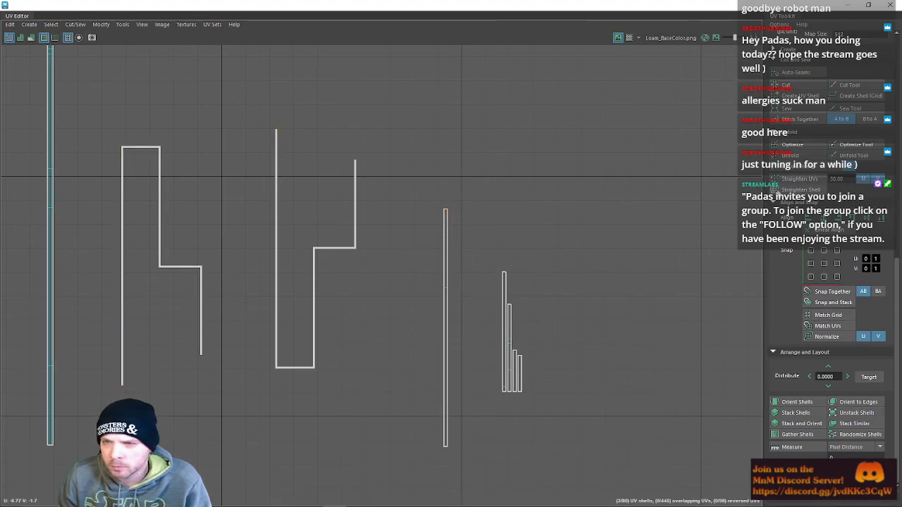
{"action": "left_click", "coordinate": [798, 119]}
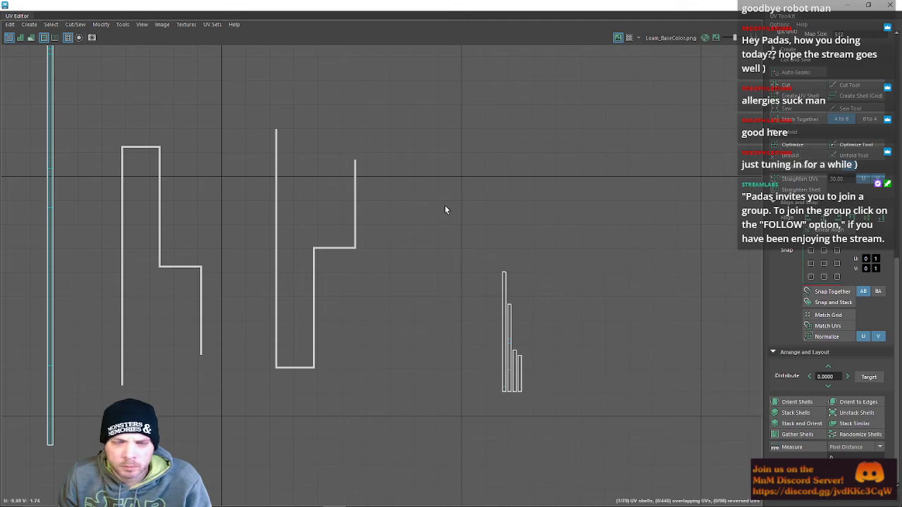
{"action": "right_click_drag", "start_coordinate": [424, 324], "coordinate": [339, 85], "text": "alt"}
{"action": "key", "text": "ctrl+z"}
Stitch the adjoining narrow strip onto the lower end edge of the tallest strip.
{"action": "middle_click_drag", "start_coordinate": [568, 231], "coordinate": [299, 504], "text": "alt"}
{"action": "right_click_drag", "start_coordinate": [444, 406], "coordinate": [260, 89], "text": "alt"}
{"action": "right_click_drag", "start_coordinate": [435, 316], "coordinate": [359, 244], "text": "alt"}
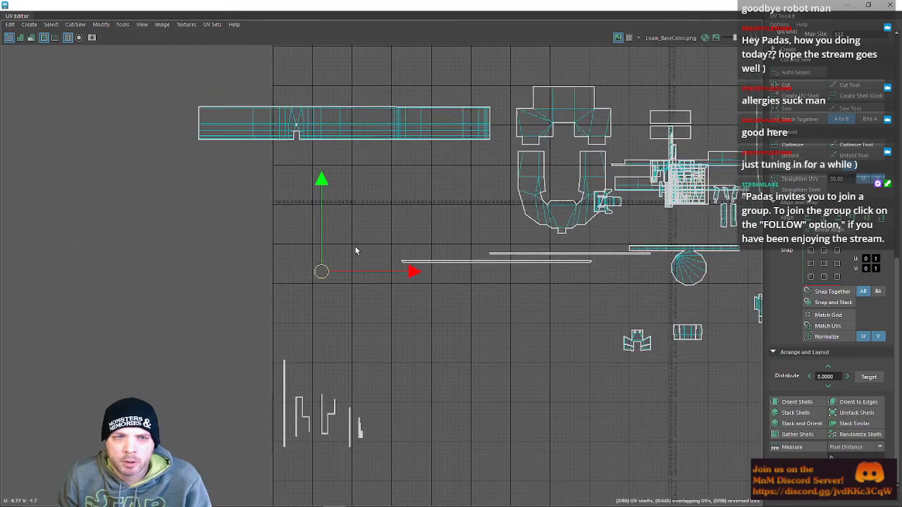
{"action": "middle_click_drag", "start_coordinate": [335, 397], "coordinate": [367, 270], "text": "alt"}
{"action": "right_click_drag", "start_coordinate": [367, 270], "coordinate": [482, 413], "text": "alt"}
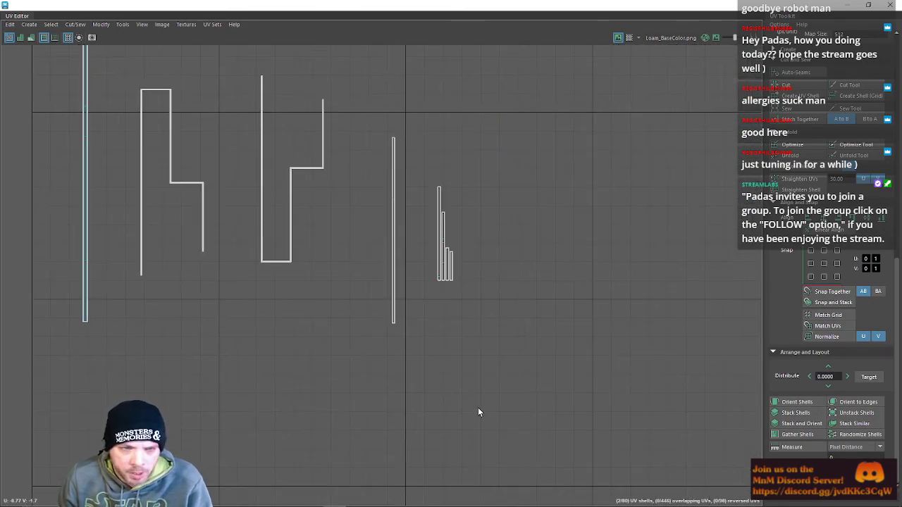
{"action": "left_click_drag", "start_coordinate": [404, 333], "coordinate": [424, 295]}
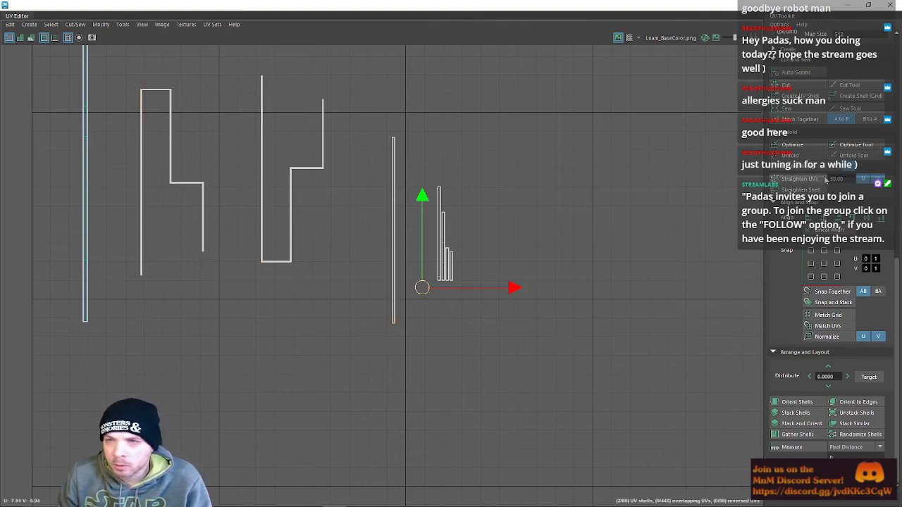
{"action": "left_click", "coordinate": [811, 119]}
Stitch the remaining three narrow strips one after another onto the lower end of the lengthened strip.
{"action": "middle_click_drag", "start_coordinate": [425, 373], "coordinate": [439, 266], "text": "alt"}
{"action": "scroll", "coordinate": [439, 266], "scroll_direction": "up", "scroll_amount": 3}
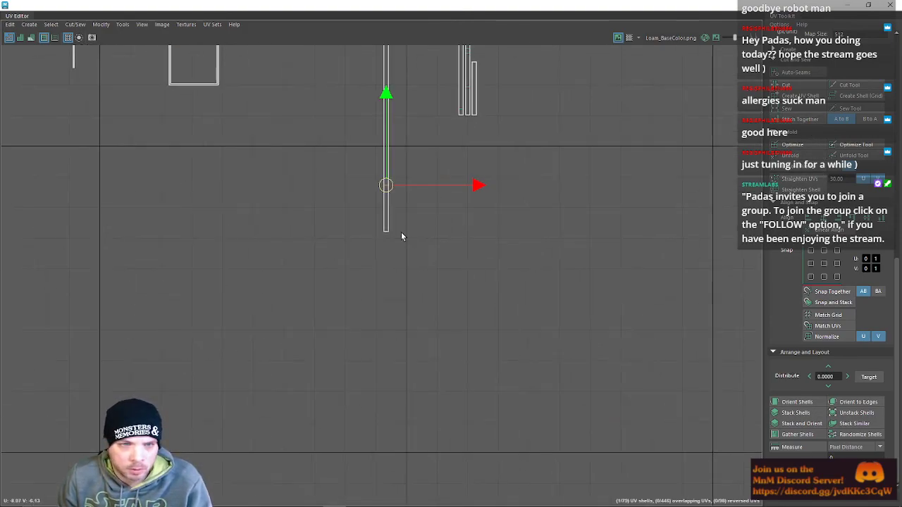
{"action": "left_click", "coordinate": [385, 231]}
{"action": "key", "text": "g"}
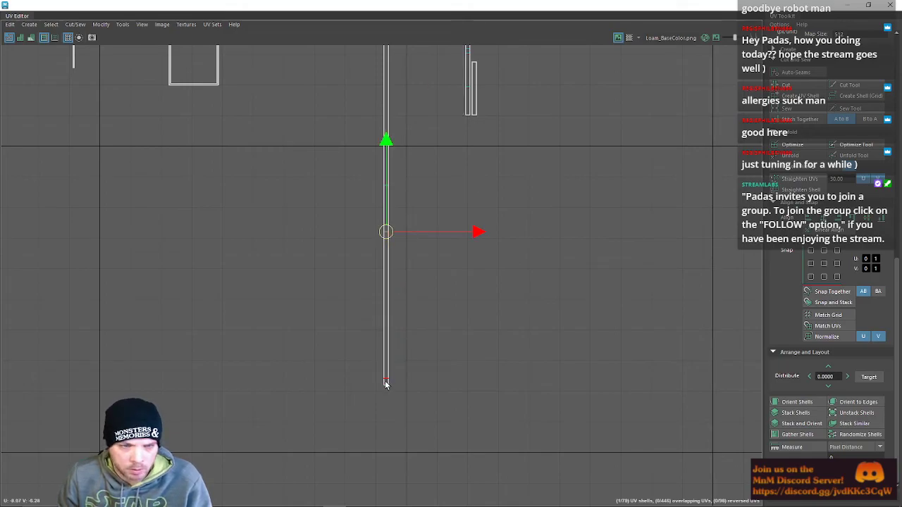
{"action": "left_click", "coordinate": [386, 385]}
{"action": "key", "text": "g"}
{"action": "left_click", "coordinate": [384, 438]}
{"action": "key", "text": "g"}
Cut this set's two bent shells and long strip along their edges and stitch the bent shells' pieces onto the strip.
{"action": "scroll", "coordinate": [439, 260], "scroll_direction": "down", "scroll_amount": 7}
{"action": "middle_click_drag", "start_coordinate": [437, 255], "coordinate": [442, 289], "text": "alt"}
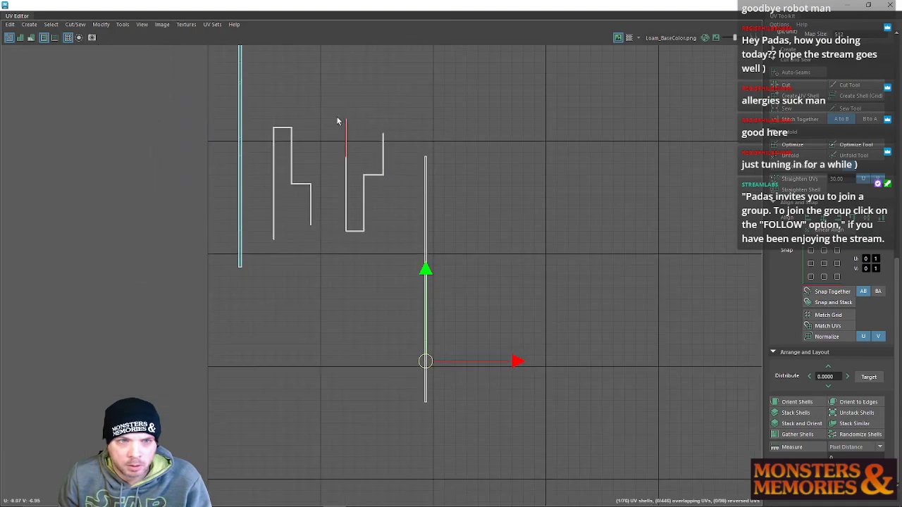
{"action": "left_click_drag", "start_coordinate": [263, 102], "coordinate": [431, 303]}
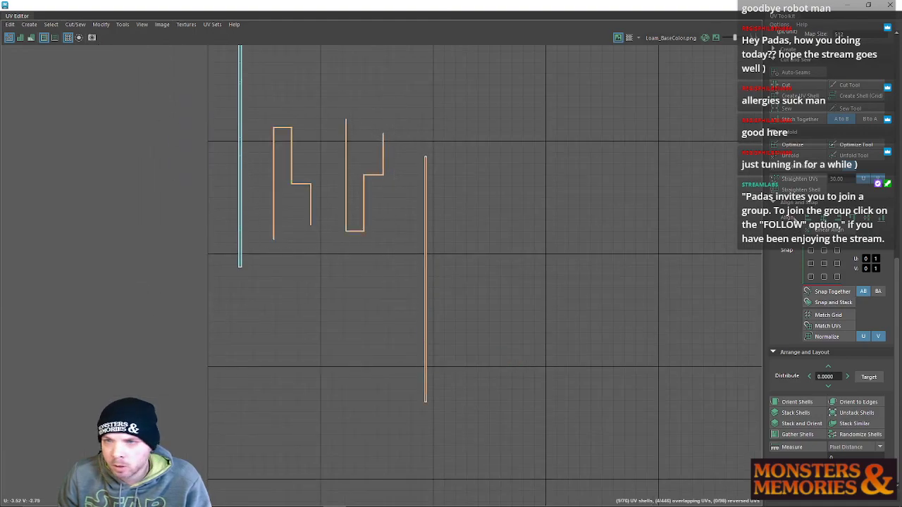
{"action": "left_click", "coordinate": [794, 86]}
{"action": "left_click_drag", "start_coordinate": [415, 178], "coordinate": [459, 399]}
{"action": "key", "text": "w"}
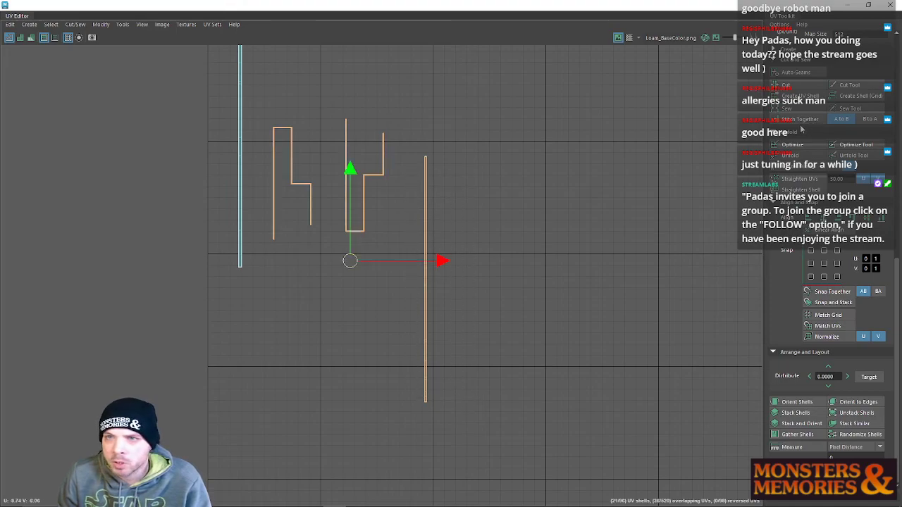
{"action": "left_click", "coordinate": [425, 220]}
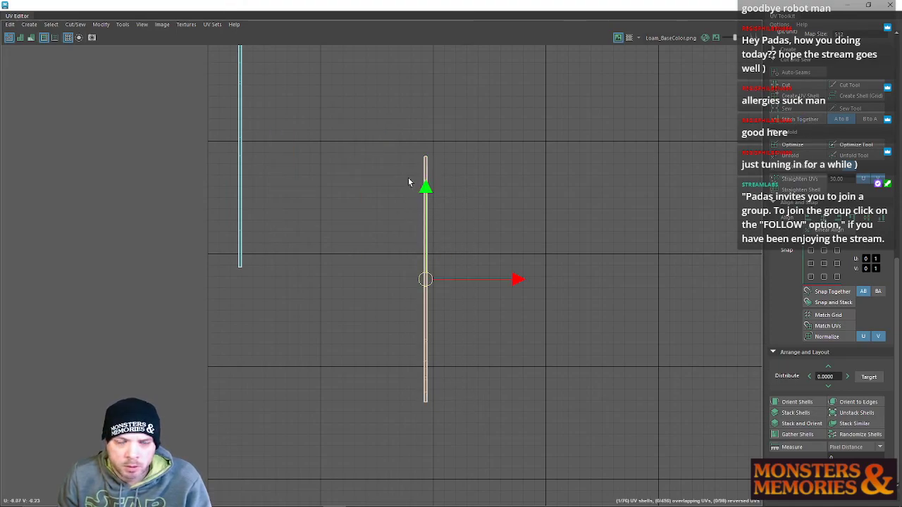
Sew the cross edges at the segment joints along the full length of the lower tall strip.
{"action": "right_click_drag", "start_coordinate": [395, 197], "coordinate": [652, 224], "text": "alt"}
{"action": "middle_click_drag", "start_coordinate": [483, 235], "coordinate": [466, 205], "text": "alt"}
{"action": "left_click_drag", "start_coordinate": [414, 122], "coordinate": [466, 469]}
{"action": "left_click_drag", "start_coordinate": [400, 95], "coordinate": [420, 496]}
{"action": "scroll", "coordinate": [415, 159], "scroll_direction": "up", "scroll_amount": 5}
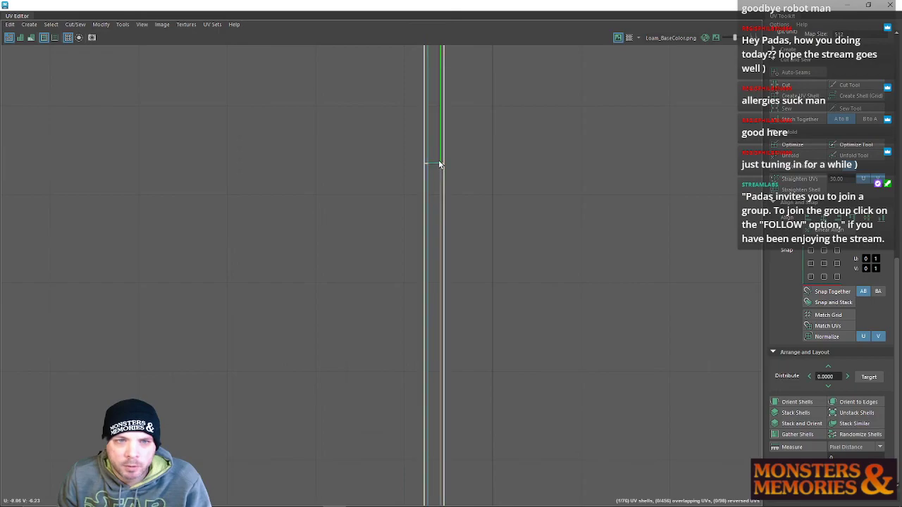
{"action": "left_click", "coordinate": [434, 164]}
{"action": "middle_click_drag", "start_coordinate": [392, 246], "coordinate": [365, 163], "text": "alt"}
{"action": "middle_click_drag", "start_coordinate": [387, 321], "coordinate": [396, 124], "text": "alt"}
{"action": "left_click", "coordinate": [422, 378], "text": "shift"}
{"action": "middle_click_drag", "start_coordinate": [417, 400], "coordinate": [412, 139], "text": "alt"}
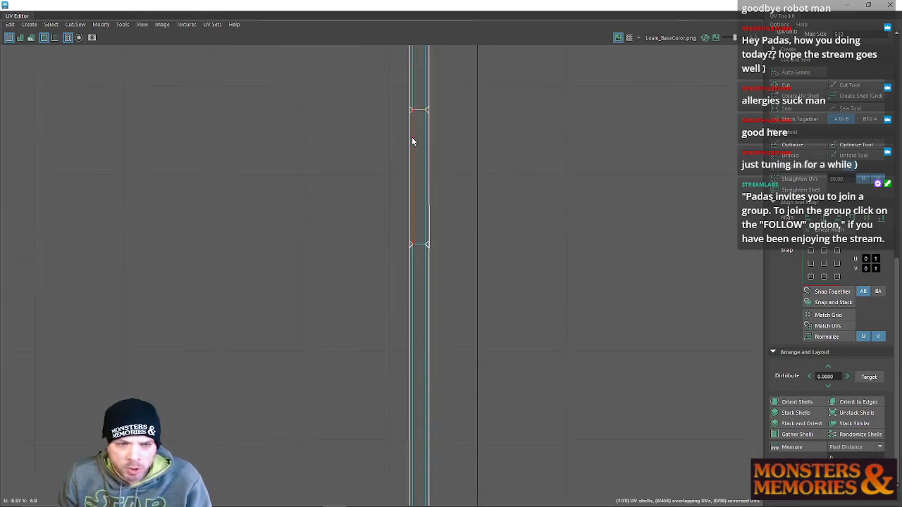
{"action": "left_click", "coordinate": [417, 243], "text": "shift"}
{"action": "mouse_move", "coordinate": [413, 268]}
{"action": "middle_mouse_down", "text": "alt"}
{"action": "mouse_move", "coordinate": [397, 217]}
{"action": "mouse_move", "coordinate": [396, 84]}
{"action": "middle_mouse_up", "text": "alt"}
{"action": "middle_click_drag", "start_coordinate": [359, 422], "coordinate": [375, 173], "text": "alt"}
{"action": "left_click", "coordinate": [419, 263], "text": "shift"}
{"action": "left_click", "coordinate": [413, 283], "text": "shift"}
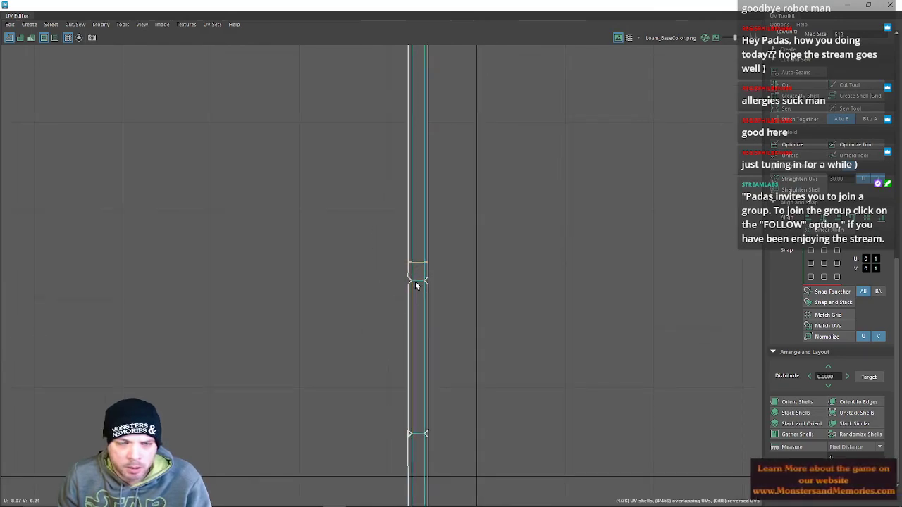
{"action": "middle_click_drag", "start_coordinate": [416, 284], "coordinate": [399, 204], "text": "alt"}
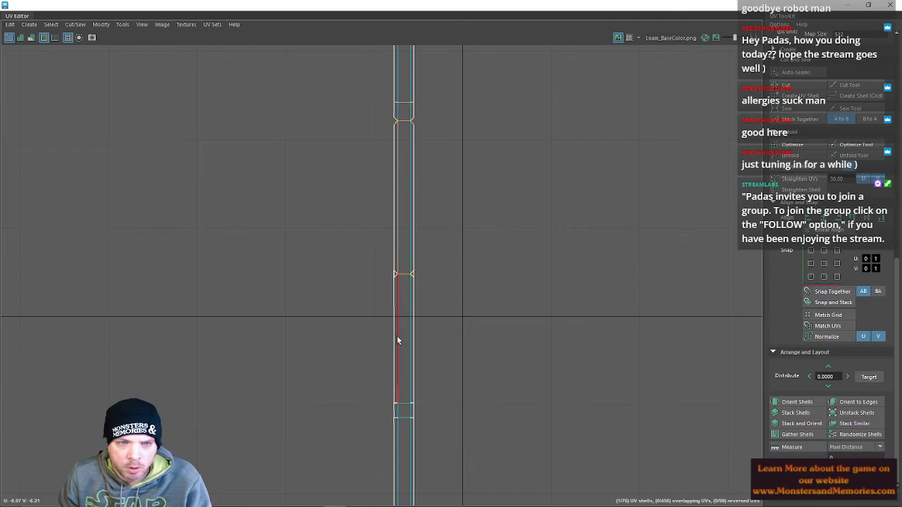
{"action": "left_click", "coordinate": [401, 419], "text": "shift"}
{"action": "middle_click_drag", "start_coordinate": [404, 405], "coordinate": [394, 177], "text": "alt"}
{"action": "left_click", "coordinate": [395, 286], "text": "shift"}
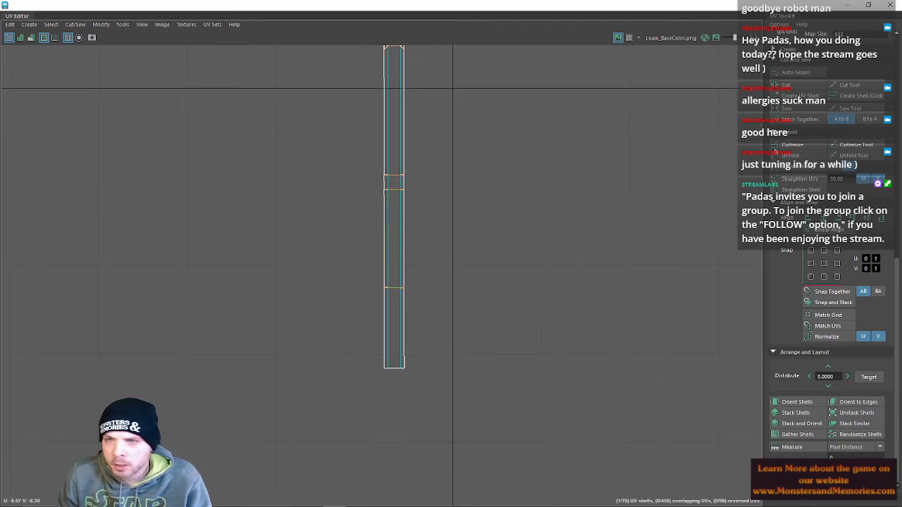
Select the left wing edges of the castle-shaped shell and locate the matching segment on the tall strips.
{"action": "scroll", "coordinate": [508, 221], "scroll_direction": "down", "scroll_amount": 10}
{"action": "middle_click_drag", "start_coordinate": [696, 143], "coordinate": [463, 459], "text": "alt"}
{"action": "middle_click_drag", "start_coordinate": [640, 127], "coordinate": [398, 329], "text": "alt"}
{"action": "scroll", "coordinate": [532, 230], "scroll_direction": "down", "scroll_amount": 6}
{"action": "middle_click_drag", "start_coordinate": [581, 234], "coordinate": [346, 257], "text": "alt"}
{"action": "scroll", "coordinate": [423, 291], "scroll_direction": "up", "scroll_amount": 5}
{"action": "right_click_drag", "start_coordinate": [391, 281], "coordinate": [367, 262]}
{"action": "left_click_drag", "start_coordinate": [363, 246], "coordinate": [373, 303]}
{"action": "scroll", "coordinate": [363, 227], "scroll_direction": "down", "scroll_amount": 4}
{"action": "middle_click_drag", "start_coordinate": [432, 156], "coordinate": [530, 228], "text": "alt"}
{"action": "scroll", "coordinate": [459, 331], "scroll_direction": "up", "scroll_amount": 1}
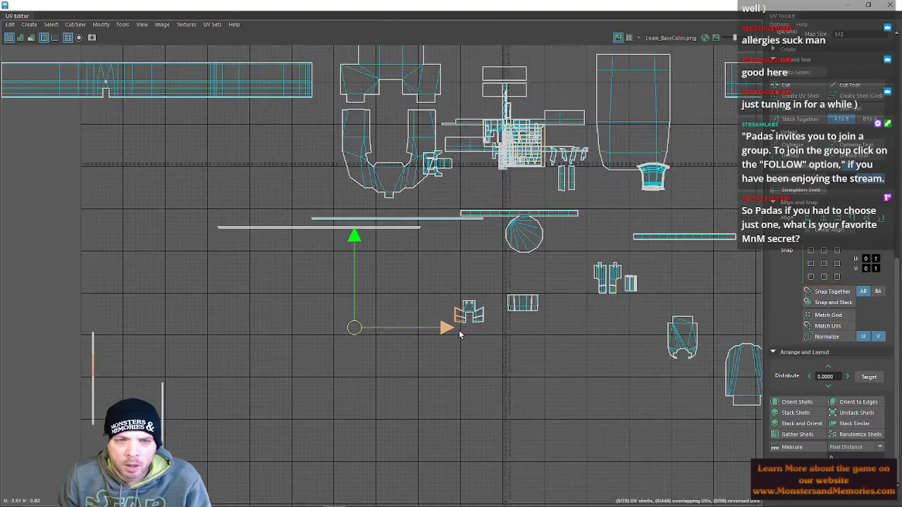
{"action": "scroll", "coordinate": [469, 315], "scroll_direction": "up", "scroll_amount": 6}
{"action": "scroll", "coordinate": [425, 316], "scroll_direction": "up", "scroll_amount": 4}
{"action": "scroll", "coordinate": [431, 280], "scroll_direction": "up", "scroll_amount": 2}
{"action": "scroll", "coordinate": [427, 310], "scroll_direction": "down", "scroll_amount": 9}
{"action": "middle_click_drag", "start_coordinate": [58, 366], "coordinate": [294, 229], "text": "alt"}
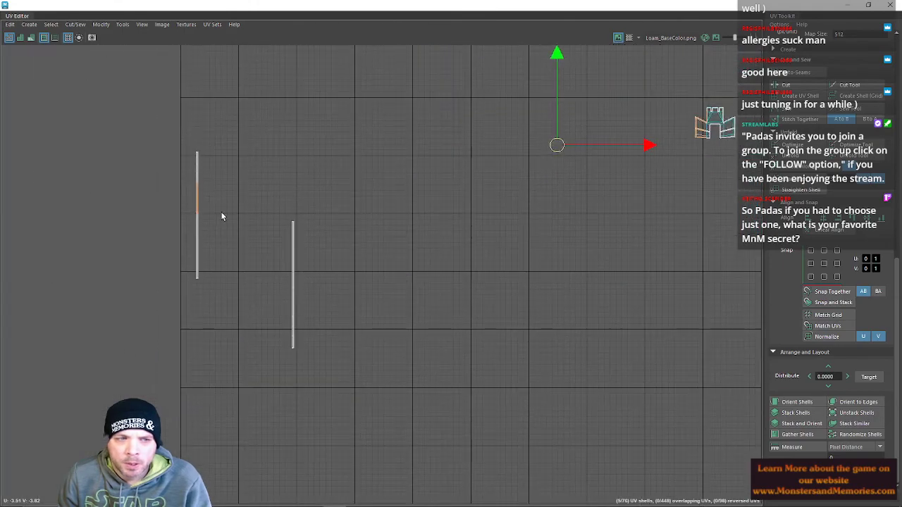
Cut the upper tall strip across at both ends of the segment that matches the castle-shaped shell's wing.
{"action": "right_click_drag", "start_coordinate": [197, 195], "coordinate": [214, 191]}
{"action": "middle_click_drag", "start_coordinate": [234, 227], "coordinate": [362, 278], "text": "alt"}
{"action": "scroll", "coordinate": [302, 262], "scroll_direction": "up", "scroll_amount": 8}
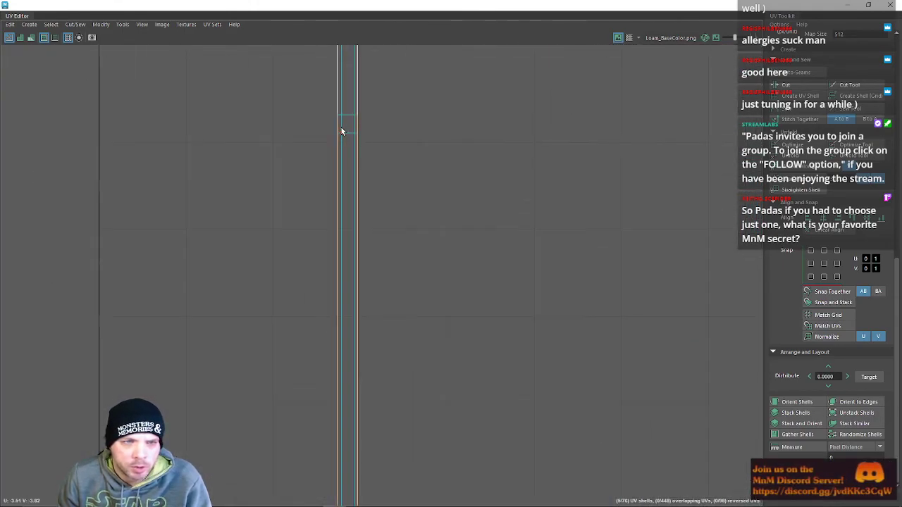
{"action": "scroll", "coordinate": [338, 310], "scroll_direction": "down", "scroll_amount": 3}
{"action": "right_click", "coordinate": [313, 240]}
{"action": "right_click_drag", "start_coordinate": [313, 240], "coordinate": [311, 213]}
{"action": "left_click", "coordinate": [344, 186]}
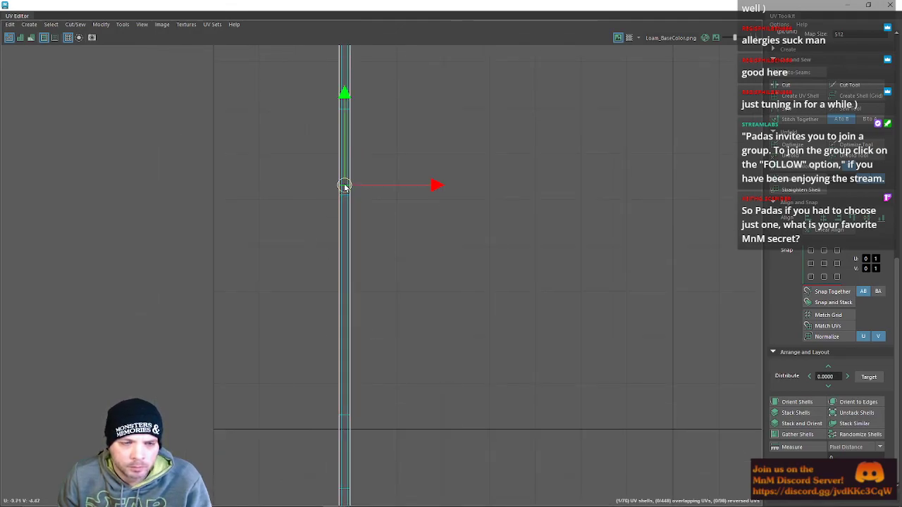
{"action": "left_click", "coordinate": [344, 415], "text": "shift"}
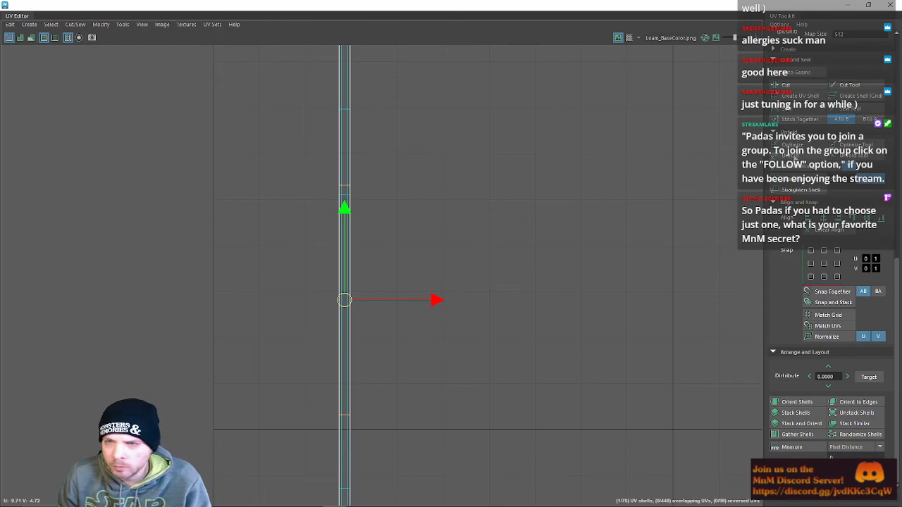
Select the wing seam edges on the castle-shaped shell to identify their counterpart on the other tall strip.
{"action": "scroll", "coordinate": [568, 391], "scroll_direction": "down", "scroll_amount": 4}
{"action": "middle_click_drag", "start_coordinate": [650, 346], "coordinate": [110, 375], "text": "alt"}
{"action": "scroll", "coordinate": [576, 289], "scroll_direction": "down", "scroll_amount": 4}
{"action": "scroll", "coordinate": [723, 246], "scroll_direction": "down", "scroll_amount": 5}
{"action": "middle_click_drag", "start_coordinate": [723, 245], "coordinate": [308, 363], "text": "alt"}
{"action": "middle_click_drag", "start_coordinate": [608, 380], "coordinate": [494, 425], "text": "alt"}
{"action": "scroll", "coordinate": [494, 425], "scroll_direction": "up", "scroll_amount": 10}
{"action": "left_click", "coordinate": [501, 303]}
{"action": "left_click", "coordinate": [516, 308]}
{"action": "left_click_drag", "start_coordinate": [563, 336], "coordinate": [574, 338]}
Cut the lower tall strip across at both ends of its matching middle section.
{"action": "middle_click_drag", "start_coordinate": [347, 404], "coordinate": [633, 167], "text": "alt"}
{"action": "scroll", "coordinate": [360, 375], "scroll_direction": "down", "scroll_amount": 5}
{"action": "middle_click_drag", "start_coordinate": [330, 386], "coordinate": [576, 152], "text": "alt"}
{"action": "middle_click_drag", "start_coordinate": [345, 335], "coordinate": [695, 282], "text": "alt"}
{"action": "middle_click_drag", "start_coordinate": [314, 397], "coordinate": [448, 406], "text": "alt"}
{"action": "scroll", "coordinate": [382, 340], "scroll_direction": "up", "scroll_amount": 5}
{"action": "middle_click_drag", "start_coordinate": [313, 340], "coordinate": [353, 273], "text": "alt"}
{"action": "scroll", "coordinate": [428, 332], "scroll_direction": "up", "scroll_amount": 3}
{"action": "middle_click_drag", "start_coordinate": [431, 309], "coordinate": [439, 416], "text": "alt"}
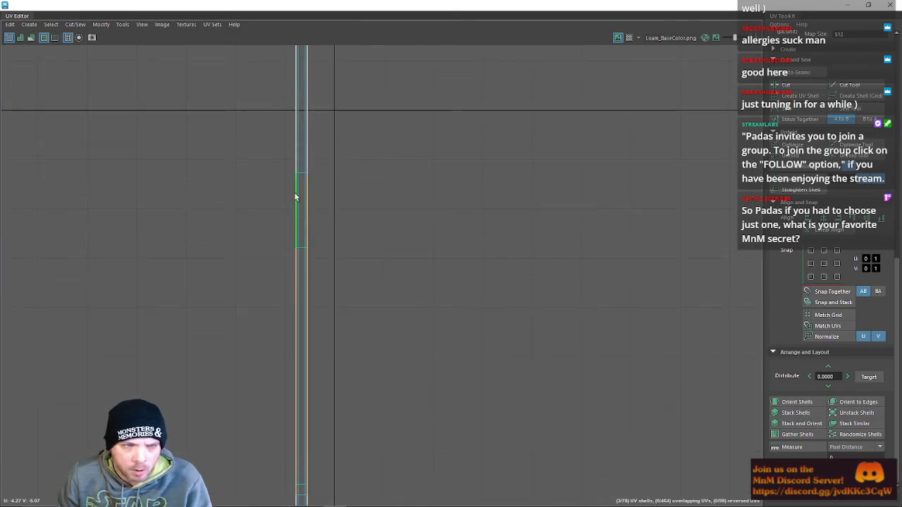
{"action": "left_click", "coordinate": [300, 171]}
{"action": "key", "text": "w"}
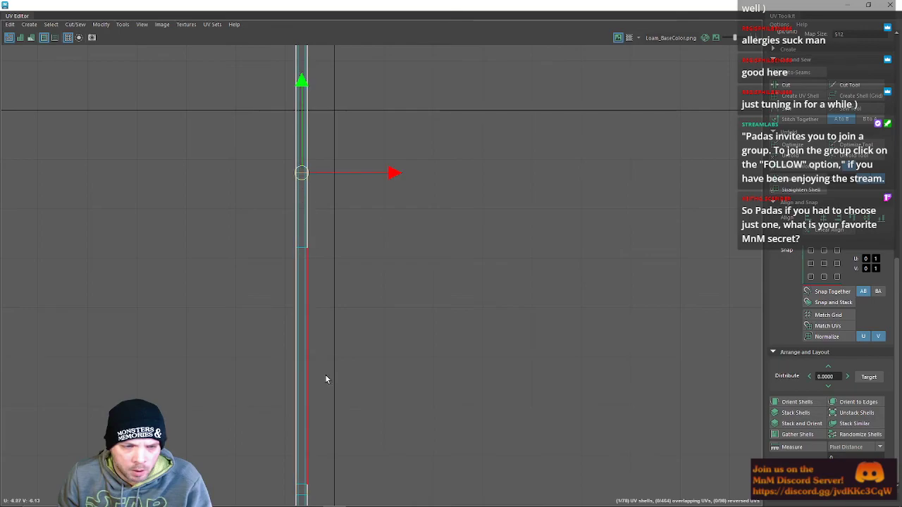
{"action": "left_click", "coordinate": [300, 497]}
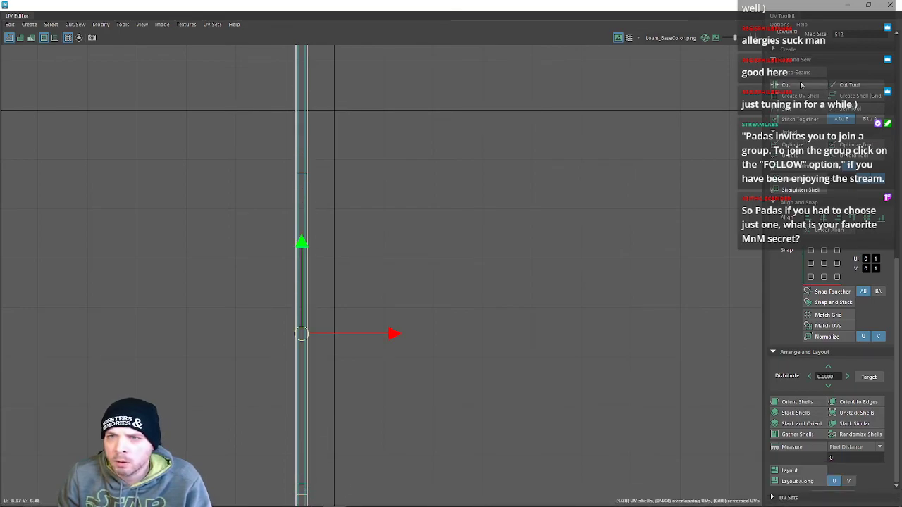
Try to stitch the split halves of both castle-shell wings together along their slanted seams.
{"action": "scroll", "coordinate": [530, 297], "scroll_direction": "down", "scroll_amount": 5}
{"action": "middle_click_drag", "start_coordinate": [632, 263], "coordinate": [298, 437], "text": "alt"}
{"action": "right_click_drag", "start_coordinate": [507, 448], "coordinate": [437, 334], "text": "alt"}
{"action": "middle_click_drag", "start_coordinate": [437, 334], "coordinate": [494, 239], "text": "alt"}
{"action": "right_click_drag", "start_coordinate": [356, 352], "coordinate": [771, 329], "text": "alt"}
{"action": "right_click_drag", "start_coordinate": [507, 345], "coordinate": [787, 334], "text": "alt"}
{"action": "middle_click_drag", "start_coordinate": [498, 267], "coordinate": [439, 282], "text": "alt"}
{"action": "right_click_drag", "start_coordinate": [391, 269], "coordinate": [387, 245]}
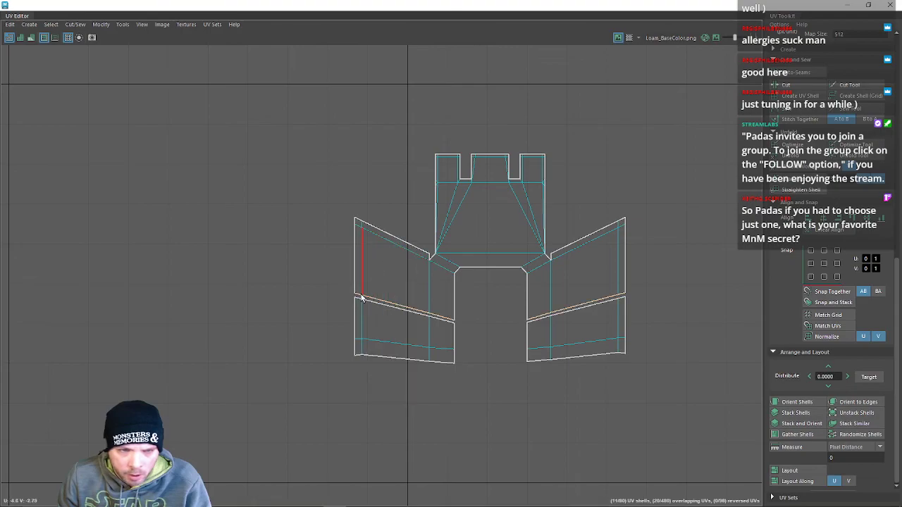
{"action": "left_click_drag", "start_coordinate": [383, 318], "coordinate": [450, 335]}
{"action": "left_click_drag", "start_coordinate": [624, 334], "coordinate": [624, 334], "text": "shift"}
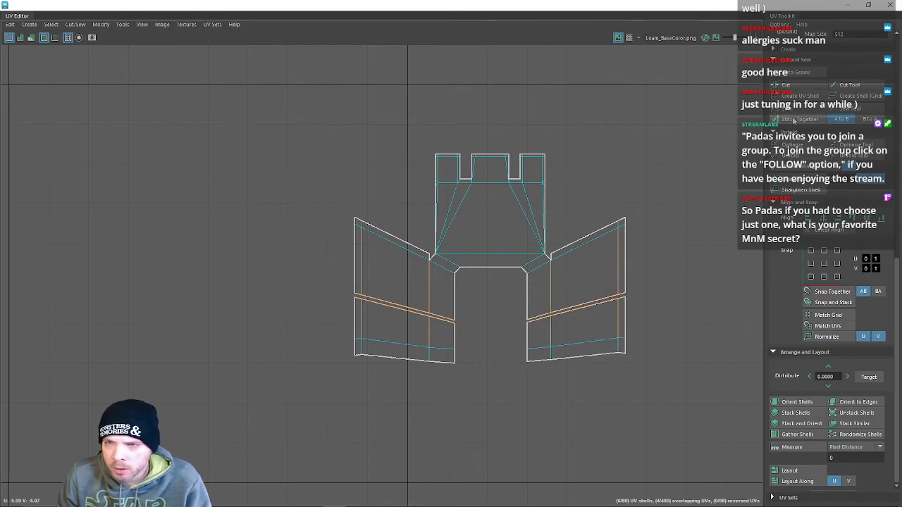
{"action": "left_click", "coordinate": [792, 119]}
{"action": "key", "text": "ctrl+z"}
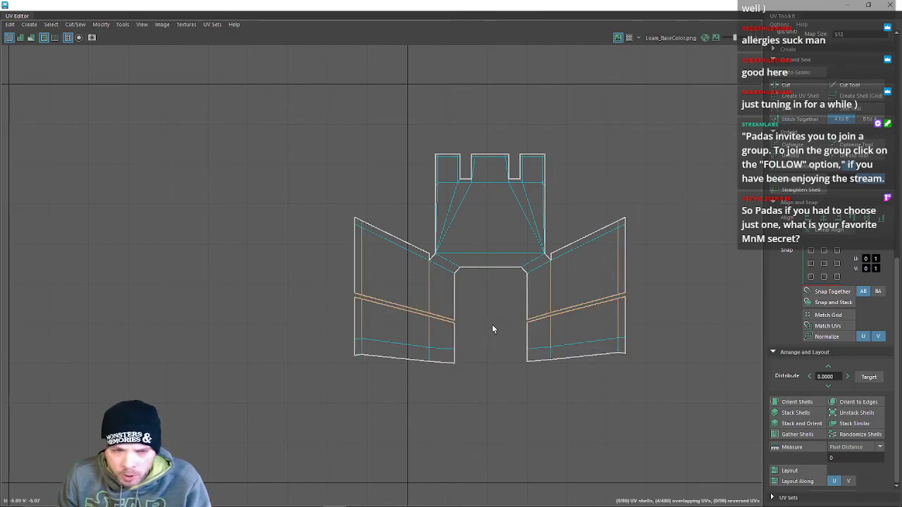
Try to stitch only the left wing's two halves together along their slanted seam.
{"action": "left_click_drag", "start_coordinate": [358, 289], "coordinate": [443, 342]}
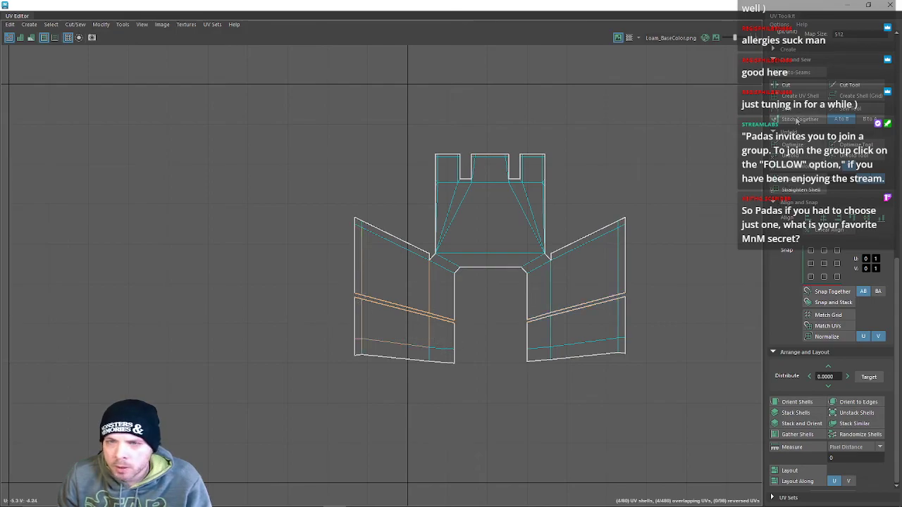
{"action": "left_click", "coordinate": [792, 120]}
{"action": "key", "text": "ctrl+z"}
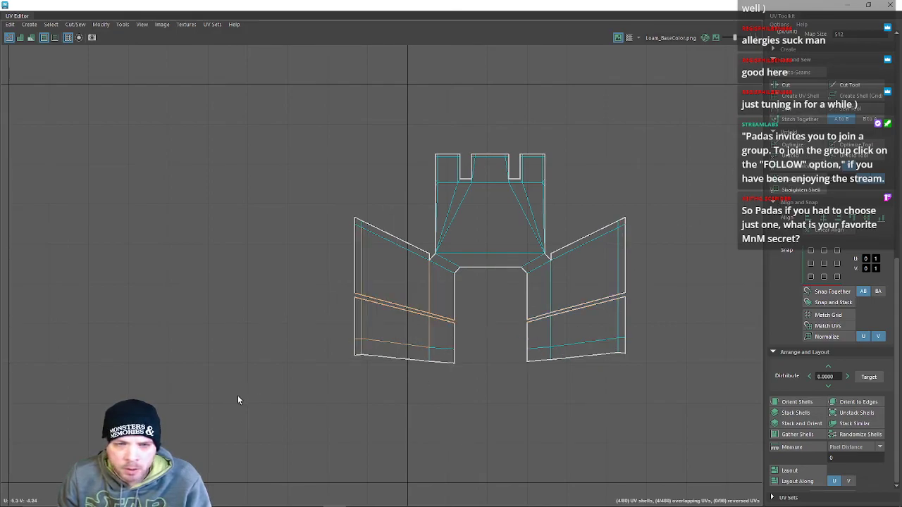
Locate the tall-strip segment that corresponds to the selected left wing edges.
{"action": "scroll", "coordinate": [243, 393], "scroll_direction": "down", "scroll_amount": 8}
{"action": "middle_click_drag", "start_coordinate": [258, 436], "coordinate": [705, 275], "text": "alt"}
{"action": "middle_click_drag", "start_coordinate": [379, 329], "coordinate": [567, 386], "text": "alt"}
{"action": "scroll", "coordinate": [434, 289], "scroll_direction": "up", "scroll_amount": 3}
{"action": "scroll", "coordinate": [441, 340], "scroll_direction": "up", "scroll_amount": 8}
{"action": "scroll", "coordinate": [448, 341], "scroll_direction": "down", "scroll_amount": 9}
{"action": "scroll", "coordinate": [570, 353], "scroll_direction": "down", "scroll_amount": 3}
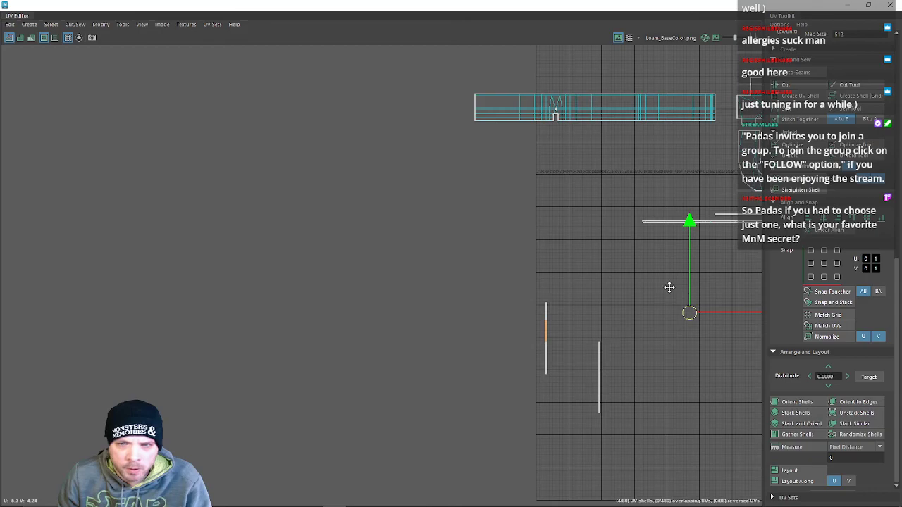
{"action": "middle_click_drag", "start_coordinate": [677, 288], "coordinate": [399, 310], "text": "alt"}
{"action": "mouse_move", "coordinate": [411, 341]}
{"action": "left_mouse_down"}
{"action": "mouse_move", "coordinate": [407, 324]}
{"action": "mouse_move", "coordinate": [427, 345]}
{"action": "left_mouse_up"}
{"action": "middle_click_drag", "start_coordinate": [647, 334], "coordinate": [486, 333], "text": "alt"}
{"action": "key", "text": "ctrl+z"}
{"action": "mouse_move", "coordinate": [268, 337]}
{"action": "left_mouse_down"}
{"action": "mouse_move", "coordinate": [286, 318]}
{"action": "mouse_move", "coordinate": [274, 322]}
{"action": "left_mouse_up"}
{"action": "scroll", "coordinate": [356, 318], "scroll_direction": "up", "scroll_amount": 3}
{"action": "middle_click_drag", "start_coordinate": [240, 360], "coordinate": [295, 334], "text": "alt"}
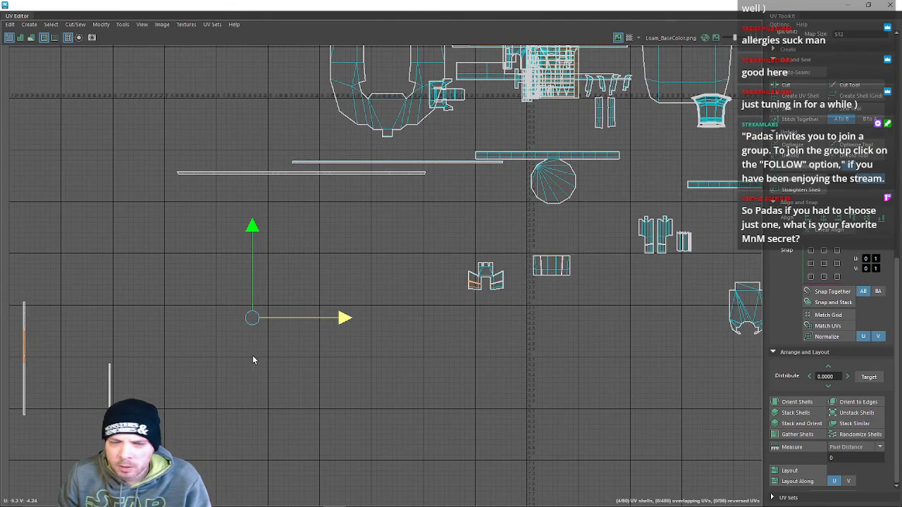
{"action": "middle_click_drag", "start_coordinate": [255, 360], "coordinate": [297, 339], "text": "alt"}
Move the cut middle segments of both tall strips beneath the castle-shaped shell's wings.
{"action": "right_click_drag", "start_coordinate": [70, 334], "coordinate": [112, 332]}
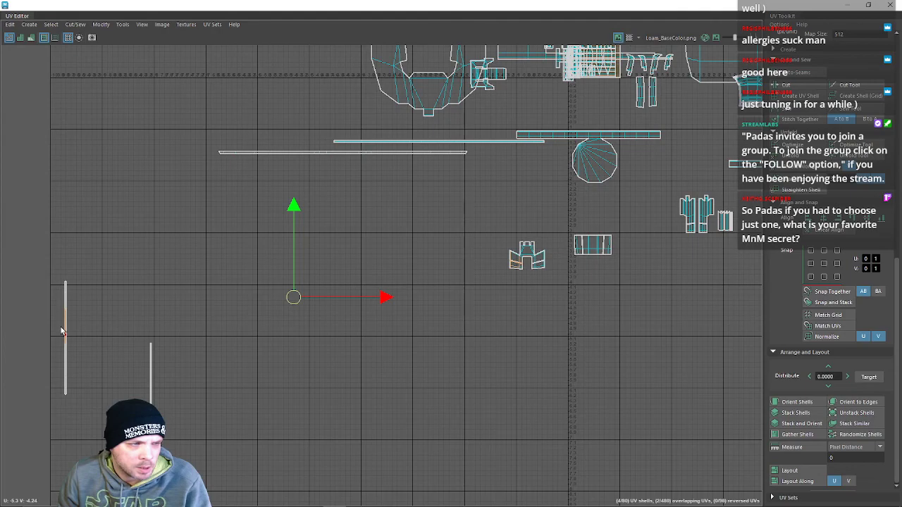
{"action": "left_click", "coordinate": [65, 334]}
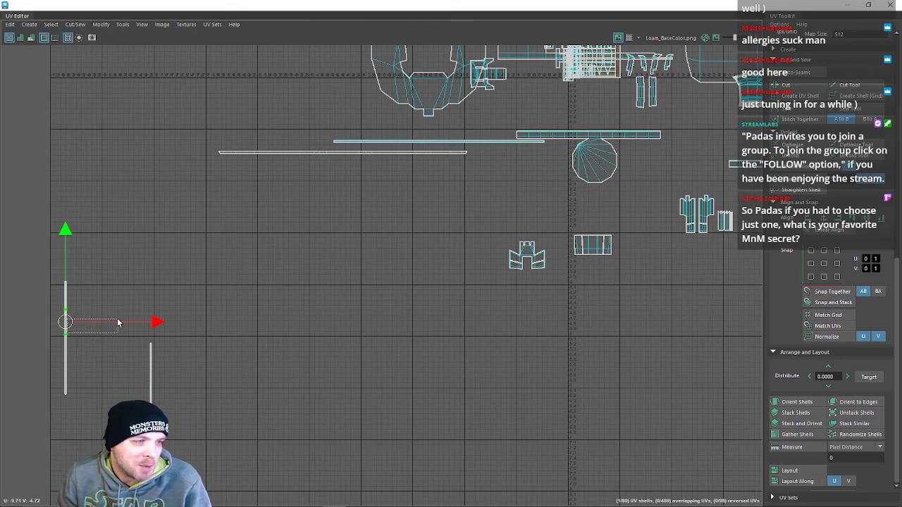
{"action": "left_click_drag", "start_coordinate": [119, 323], "coordinate": [524, 280]}
{"action": "left_click", "coordinate": [68, 329]}
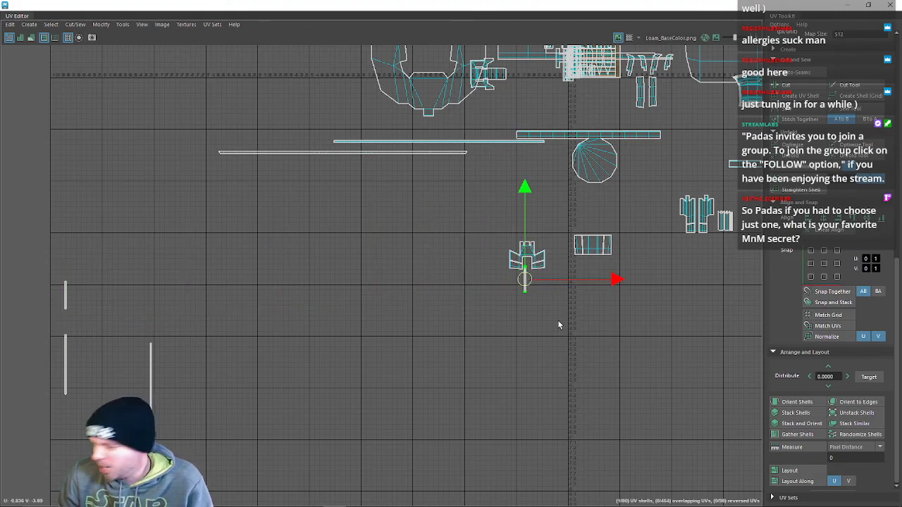
{"action": "left_click", "coordinate": [153, 398]}
{"action": "left_click_drag", "start_coordinate": [150, 400], "coordinate": [541, 283]}
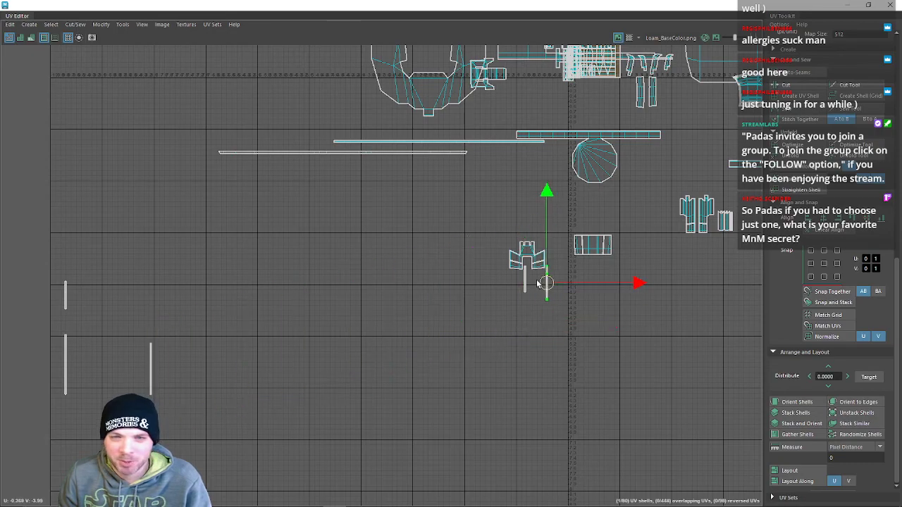
Unfold both moved strip segments and place the shorter one beneath the left wing.
{"action": "scroll", "coordinate": [501, 302], "scroll_direction": "up", "scroll_amount": 3}
{"action": "scroll", "coordinate": [526, 266], "scroll_direction": "up", "scroll_amount": 2}
{"action": "scroll", "coordinate": [443, 336], "scroll_direction": "up", "scroll_amount": 2}
{"action": "scroll", "coordinate": [443, 334], "scroll_direction": "up", "scroll_amount": 2}
{"action": "scroll", "coordinate": [443, 335], "scroll_direction": "down", "scroll_amount": 1}
{"action": "scroll", "coordinate": [514, 274], "scroll_direction": "up", "scroll_amount": 1}
{"action": "scroll", "coordinate": [650, 376], "scroll_direction": "up", "scroll_amount": 1}
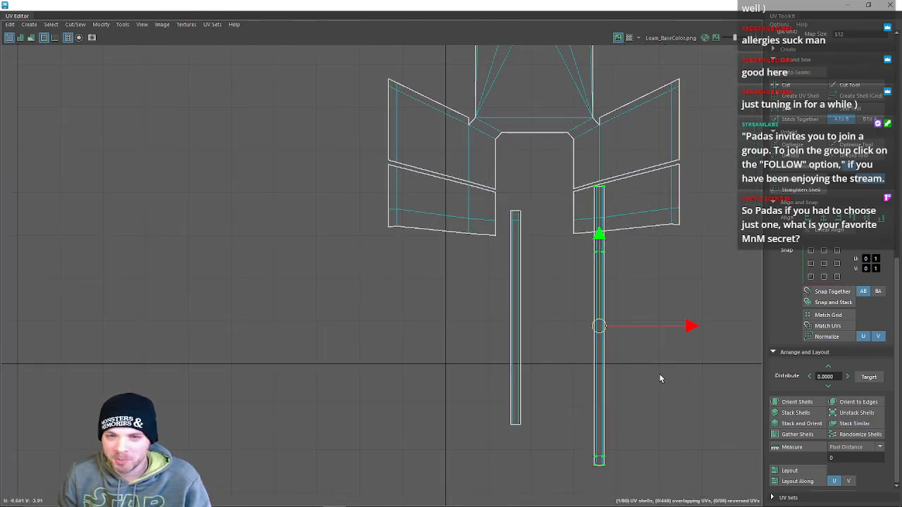
{"action": "left_click", "coordinate": [814, 170]}
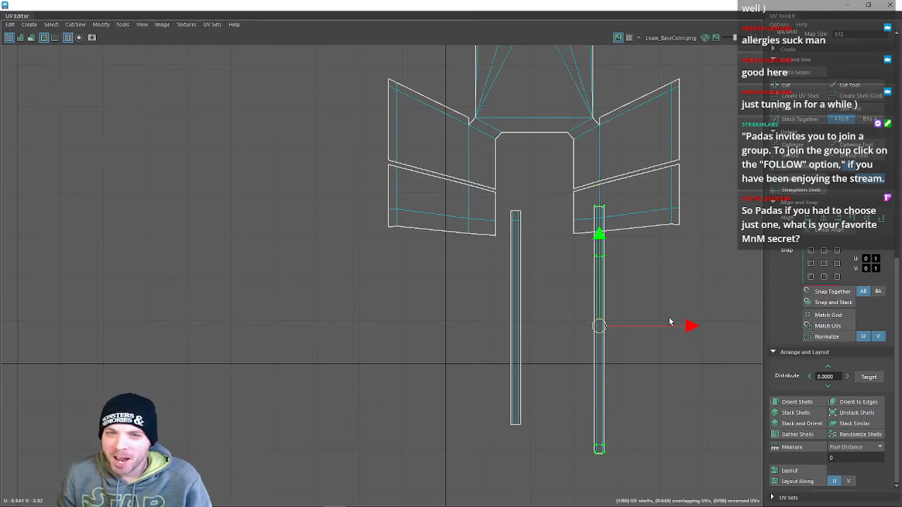
{"action": "left_click", "coordinate": [511, 313]}
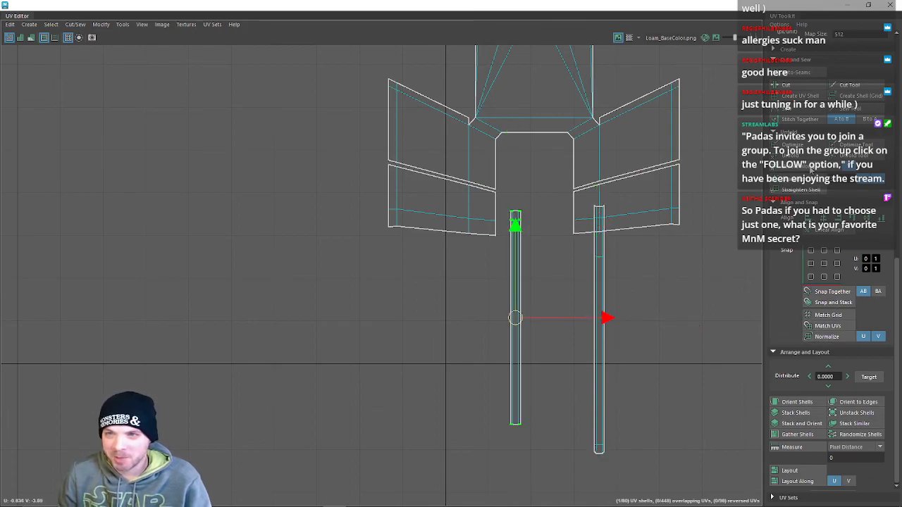
{"action": "left_click_drag", "start_coordinate": [518, 320], "coordinate": [430, 334]}
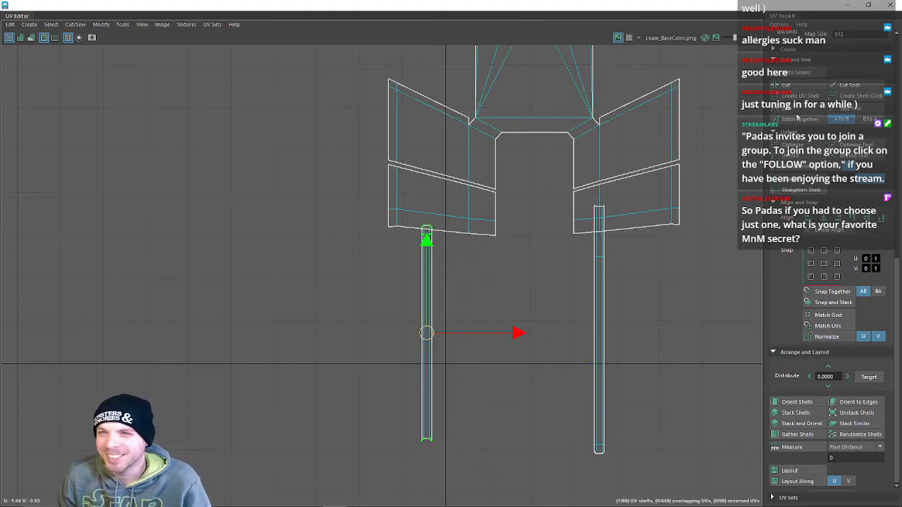
Trace the left wing's seam edges to the remaining strip piece and cut off that piece's matching upper end segment.
{"action": "right_click_drag", "start_coordinate": [453, 334], "coordinate": [428, 292]}
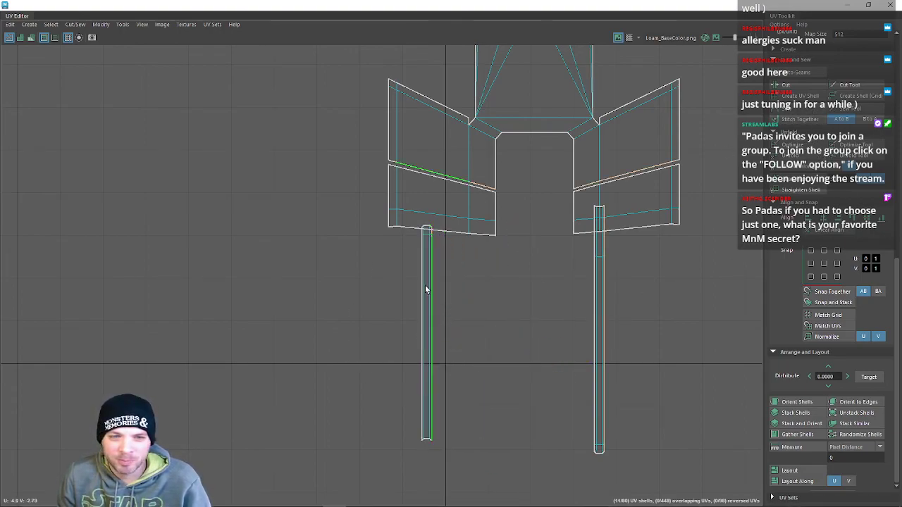
{"action": "double_click", "coordinate": [418, 235]}
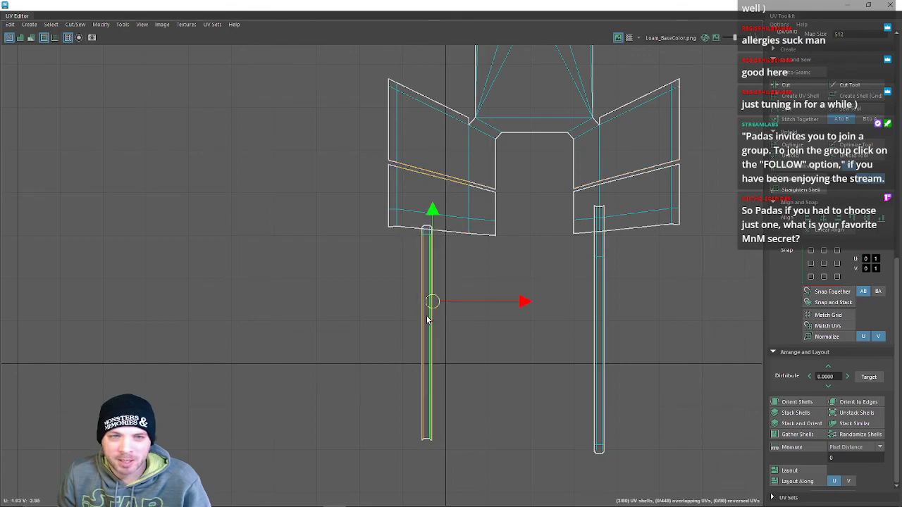
{"action": "left_click_drag", "start_coordinate": [484, 169], "coordinate": [485, 203]}
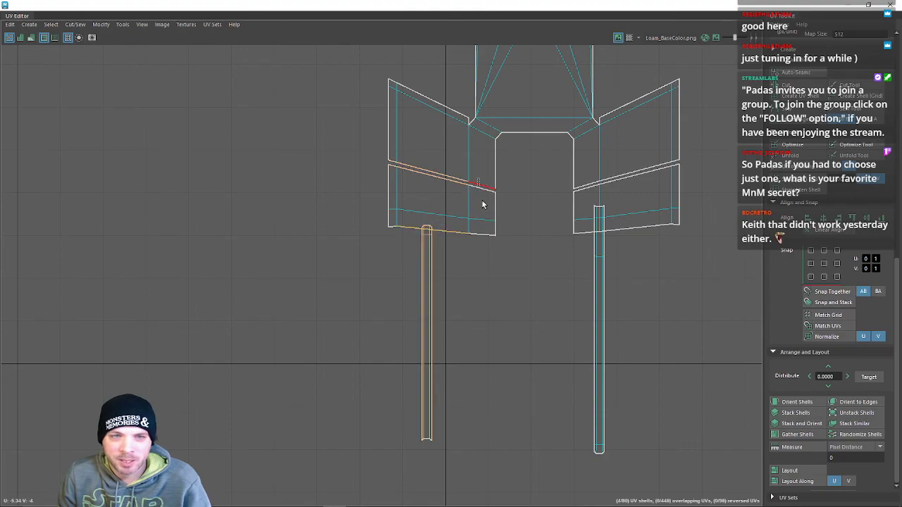
{"action": "scroll", "coordinate": [303, 310], "scroll_direction": "down", "scroll_amount": 4}
{"action": "scroll", "coordinate": [279, 342], "scroll_direction": "up", "scroll_amount": 10}
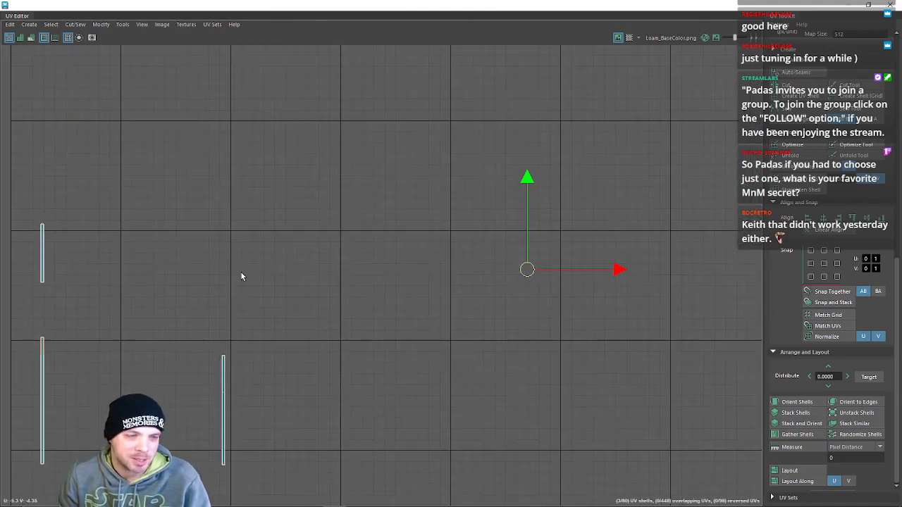
{"action": "scroll", "coordinate": [336, 287], "scroll_direction": "up", "scroll_amount": 8}
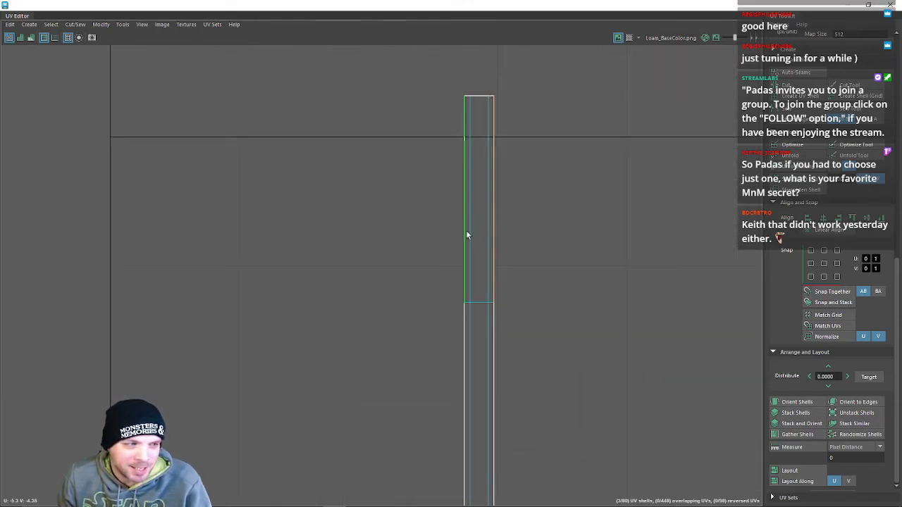
{"action": "left_click", "coordinate": [479, 303]}
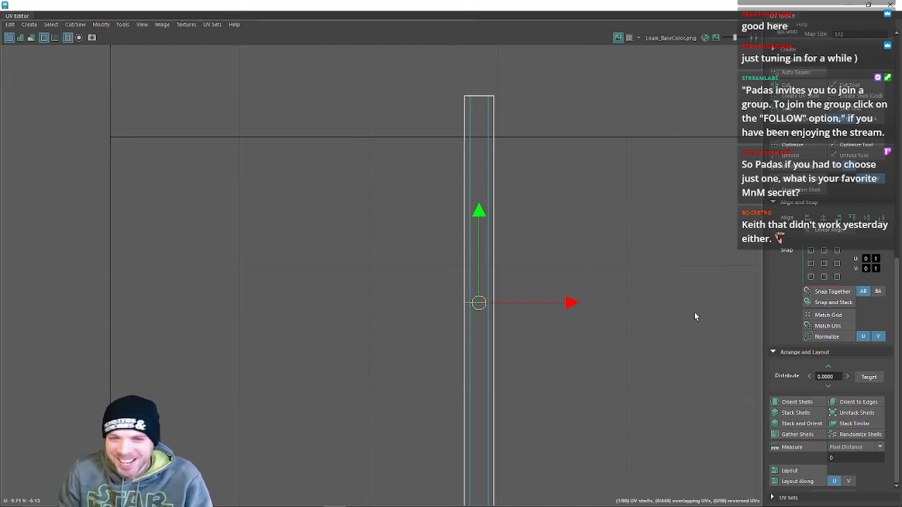
{"action": "left_click", "coordinate": [786, 86]}
{"action": "left_click_drag", "start_coordinate": [464, 84], "coordinate": [505, 124]}
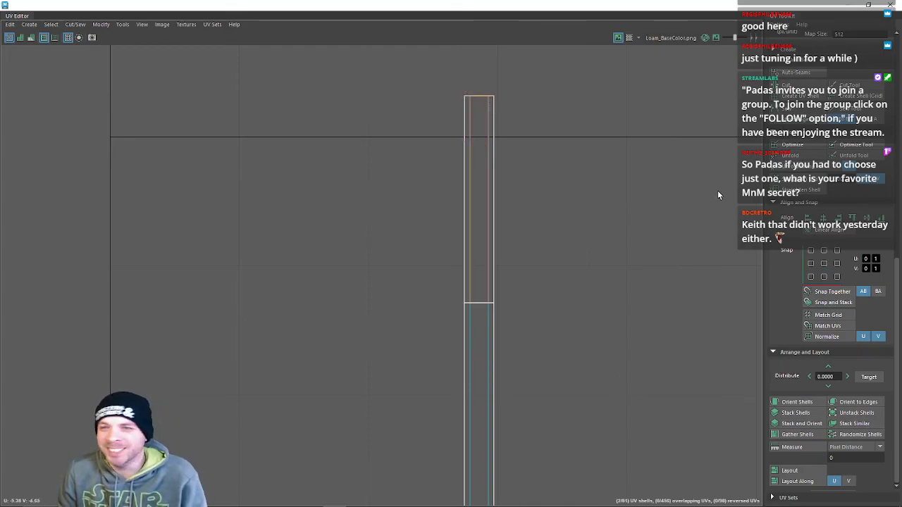
Unfold the strip piece beneath the castle-shaped shell's left wing along V and straighten its long edges.
{"action": "key", "text": "Delete"}
{"action": "scroll", "coordinate": [572, 307], "scroll_direction": "down", "scroll_amount": 3}
{"action": "scroll", "coordinate": [595, 307], "scroll_direction": "down", "scroll_amount": 5}
{"action": "middle_click_drag", "start_coordinate": [694, 303], "coordinate": [353, 387], "text": "alt"}
{"action": "middle_click_drag", "start_coordinate": [626, 245], "coordinate": [145, 264], "text": "alt"}
{"action": "middle_click_drag", "start_coordinate": [681, 284], "coordinate": [380, 250], "text": "alt"}
{"action": "scroll", "coordinate": [381, 254], "scroll_direction": "down", "scroll_amount": 4}
{"action": "middle_click_drag", "start_coordinate": [617, 195], "coordinate": [425, 270], "text": "alt"}
{"action": "scroll", "coordinate": [425, 270], "scroll_direction": "up", "scroll_amount": 10}
{"action": "right_click_drag", "start_coordinate": [404, 251], "coordinate": [444, 257]}
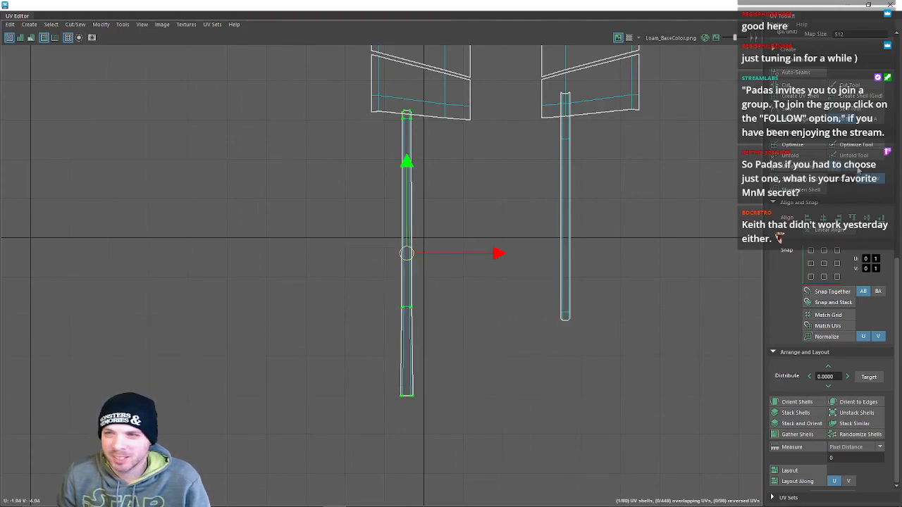
{"action": "left_click", "coordinate": [818, 167]}
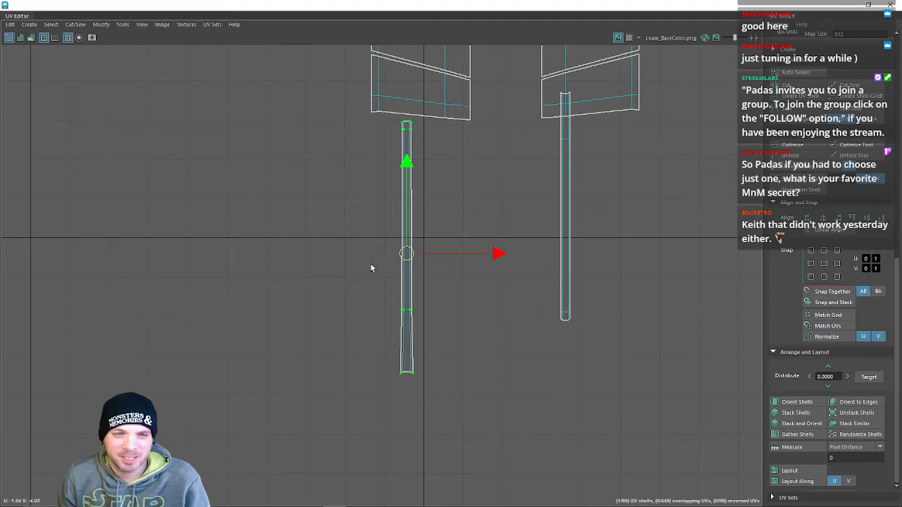
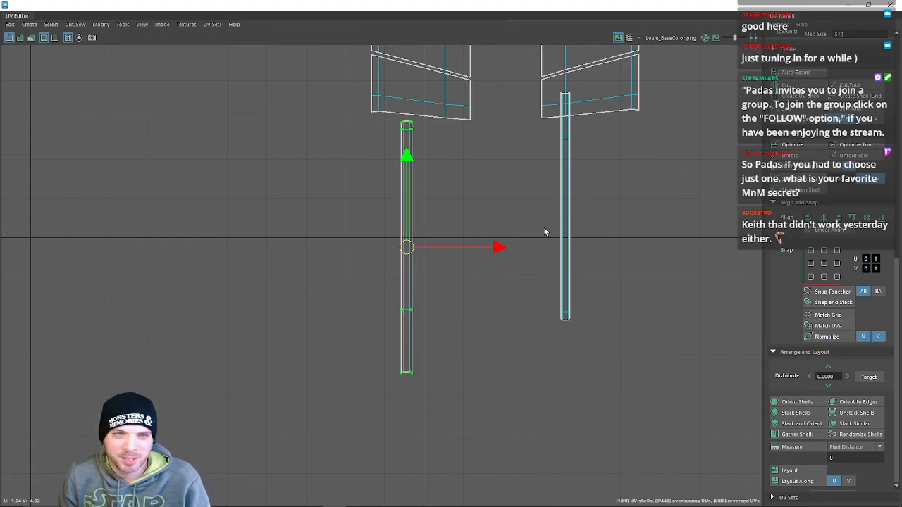
Scale the left strip piece down to about the wing's width, rotate it horizontal and place it just beneath the left wing.
{"action": "scroll", "coordinate": [383, 240], "scroll_direction": "up", "scroll_amount": 4}
{"action": "right_click", "coordinate": [384, 196]}
{"action": "right_click_drag", "start_coordinate": [384, 196], "coordinate": [384, 170]}
{"action": "right_click_drag", "start_coordinate": [385, 321], "coordinate": [428, 319]}
{"action": "scroll", "coordinate": [411, 366], "scroll_direction": "down", "scroll_amount": 3}
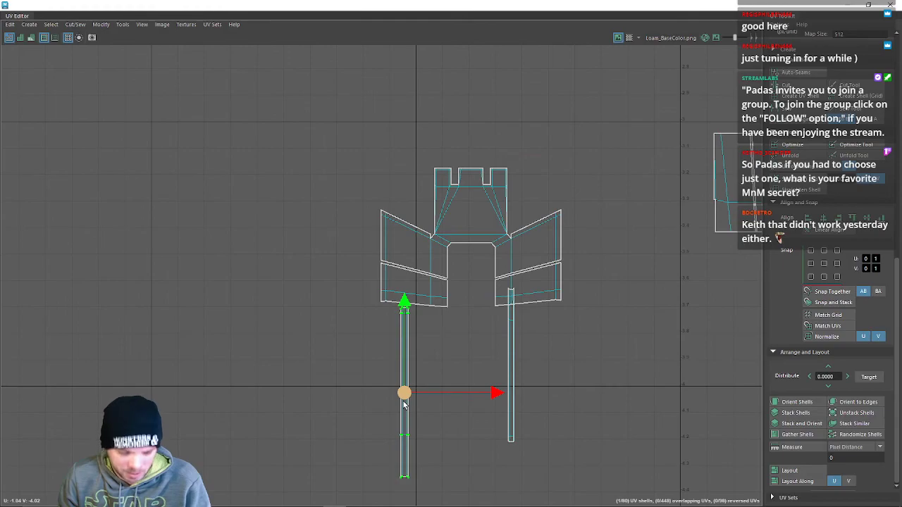
{"action": "key", "text": "r"}
{"action": "mouse_move", "coordinate": [403, 393]}
{"action": "left_mouse_down"}
{"action": "mouse_move", "coordinate": [374, 395]}
{"action": "mouse_move", "coordinate": [404, 393]}
{"action": "left_mouse_up"}
{"action": "key", "text": "e"}
{"action": "left_click_drag", "start_coordinate": [454, 337], "coordinate": [325, 316]}
{"action": "key", "text": "r"}
{"action": "key", "text": "w"}
{"action": "left_click_drag", "start_coordinate": [404, 392], "coordinate": [404, 335]}
Try to stitch the horizontal strip to the left wing's seam edges, and undo the stitch.
{"action": "right_click_drag", "start_coordinate": [409, 312], "coordinate": [409, 284]}
{"action": "scroll", "coordinate": [388, 324], "scroll_direction": "up", "scroll_amount": 3}
{"action": "scroll", "coordinate": [387, 325], "scroll_direction": "up", "scroll_amount": 2}
{"action": "left_click_drag", "start_coordinate": [421, 369], "coordinate": [509, 382], "text": "shift"}
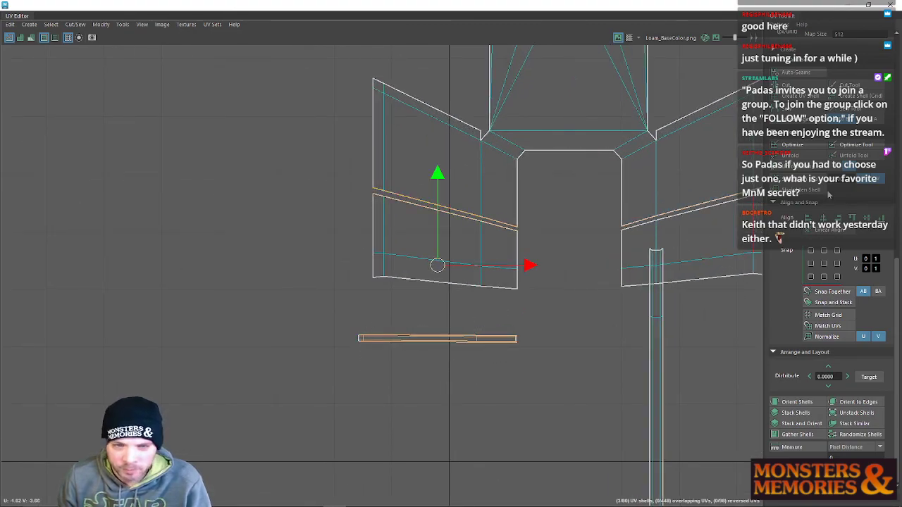
{"action": "left_click", "coordinate": [791, 121]}
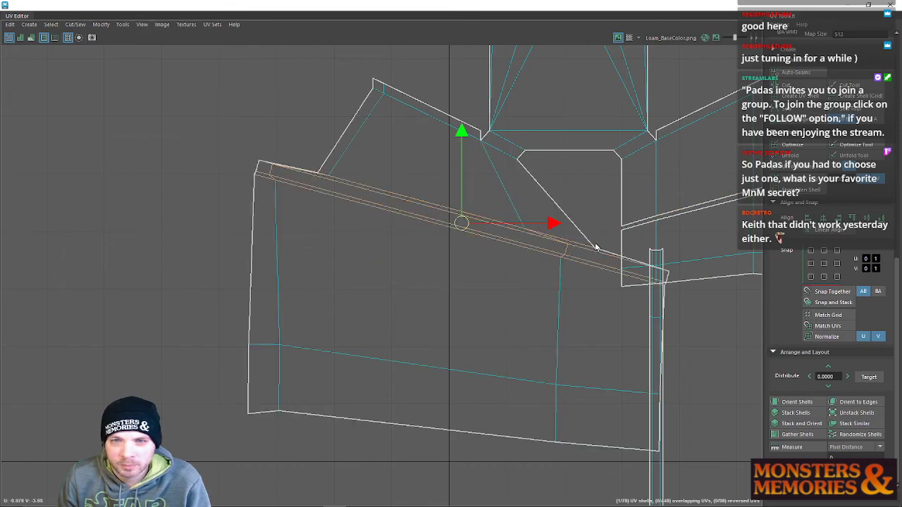
{"action": "key", "text": "ctrl+z"}
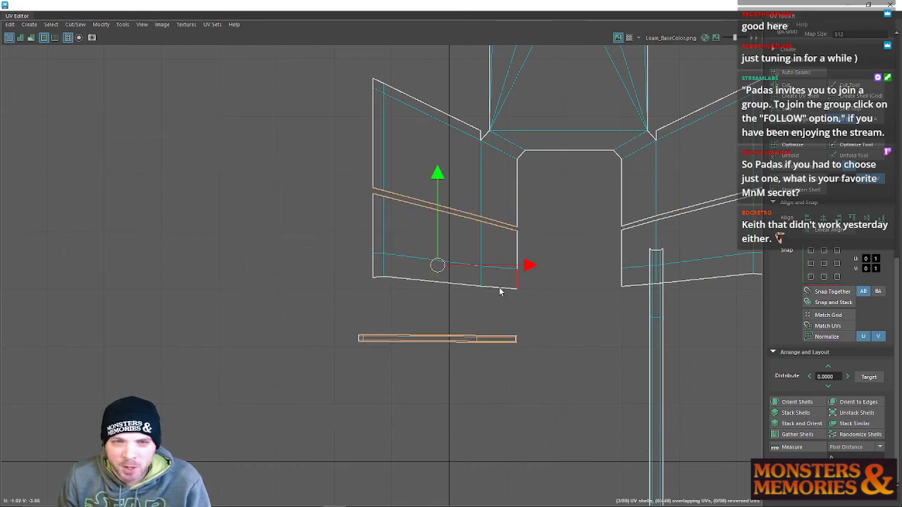
Move the strip into the left wing's slanted gap, rotating it to the gap's angle and scaling it to fit.
{"action": "right_click_drag", "start_coordinate": [439, 343], "coordinate": [477, 341]}
{"action": "double_click", "coordinate": [360, 341]}
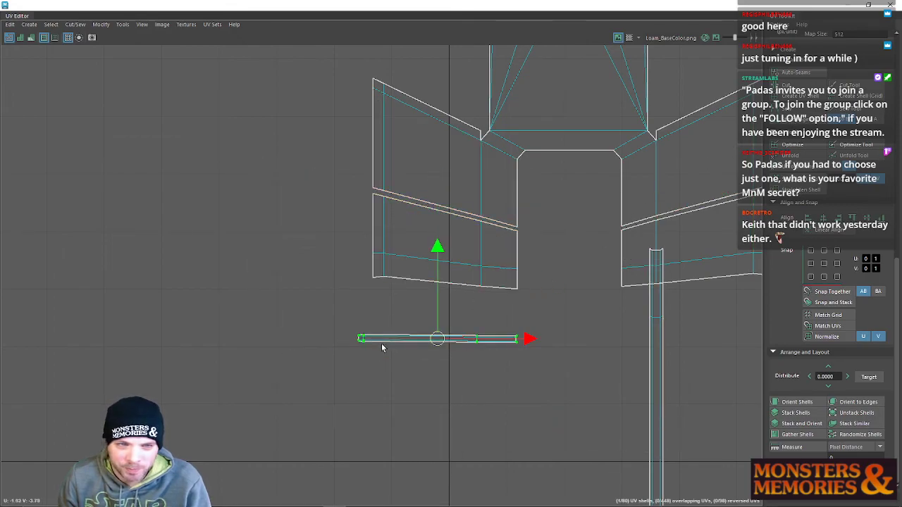
{"action": "left_click_drag", "start_coordinate": [437, 339], "coordinate": [442, 216]}
{"action": "key", "text": "e"}
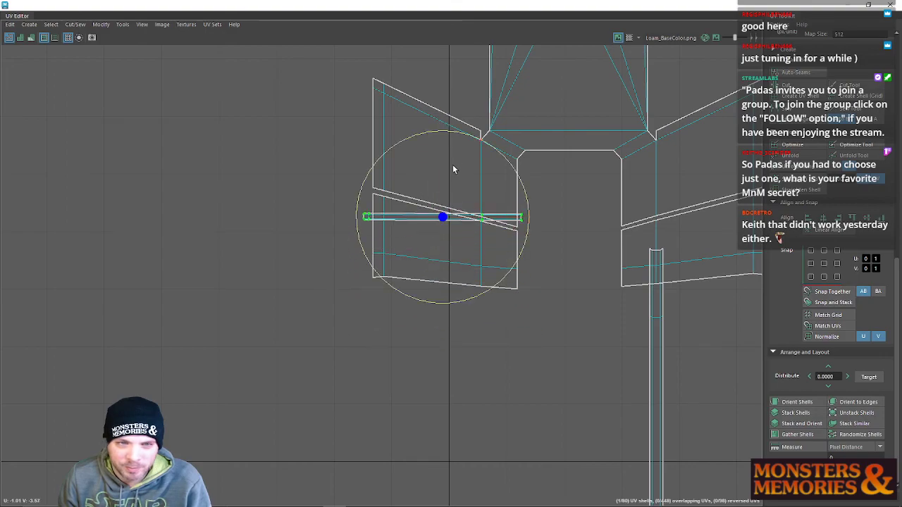
{"action": "mouse_move", "coordinate": [467, 136]}
{"action": "left_mouse_down"}
{"action": "mouse_move", "coordinate": [489, 147]}
{"action": "mouse_move", "coordinate": [481, 143]}
{"action": "left_mouse_up"}
{"action": "key", "text": "w"}
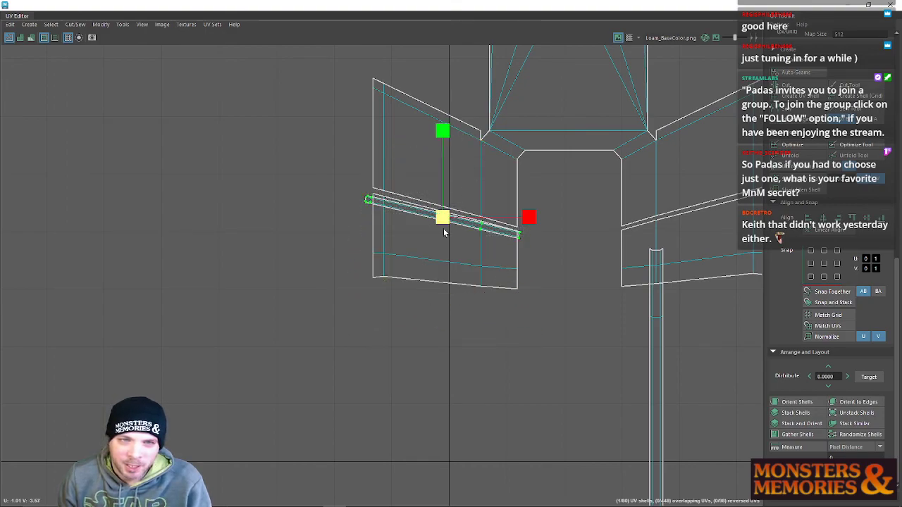
{"action": "key", "text": "w"}
{"action": "left_click_drag", "start_coordinate": [443, 217], "coordinate": [442, 206]}
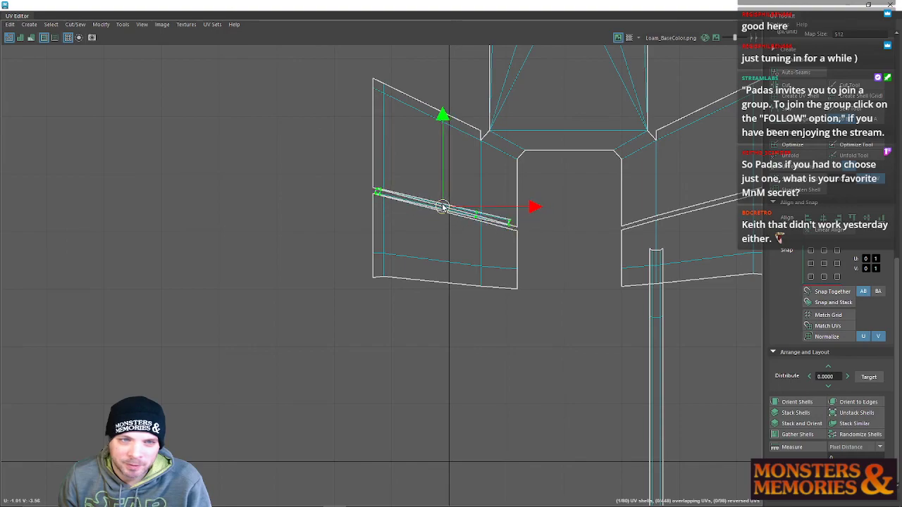
Pull the slanted strip back out below the left wing and check which of its edges match the wing's seam.
{"action": "right_click_drag", "start_coordinate": [442, 207], "coordinate": [428, 179]}
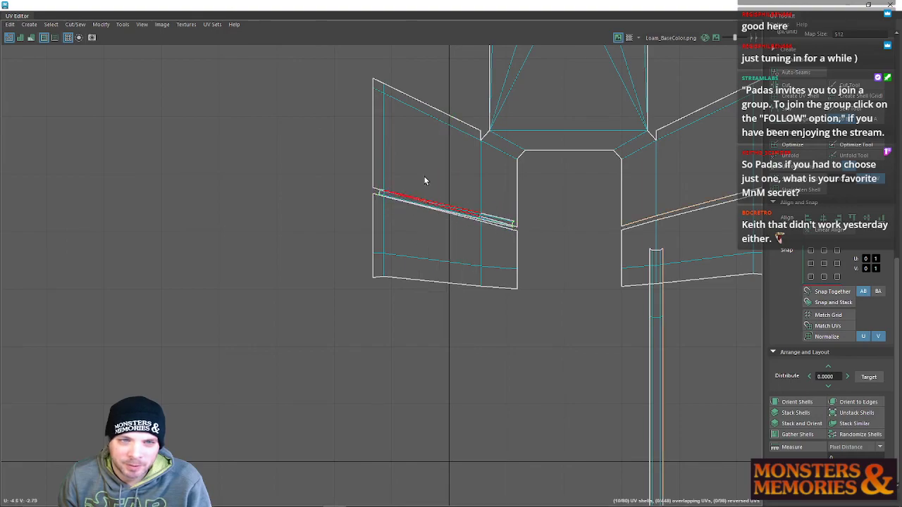
{"action": "left_click_drag", "start_coordinate": [379, 182], "coordinate": [497, 239]}
{"action": "right_click_drag", "start_coordinate": [441, 203], "coordinate": [459, 242]}
{"action": "double_click", "coordinate": [448, 211]}
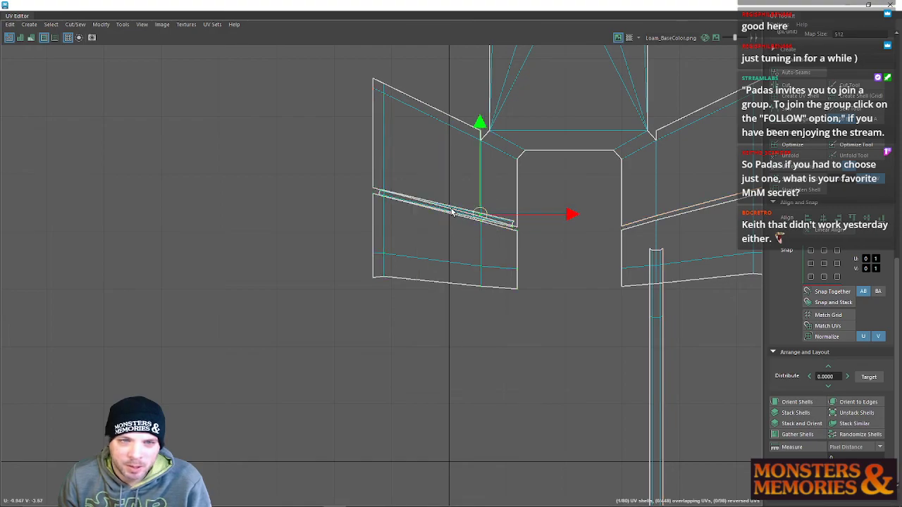
{"action": "left_click_drag", "start_coordinate": [446, 210], "coordinate": [431, 340]}
{"action": "right_click_drag", "start_coordinate": [390, 317], "coordinate": [390, 291]}
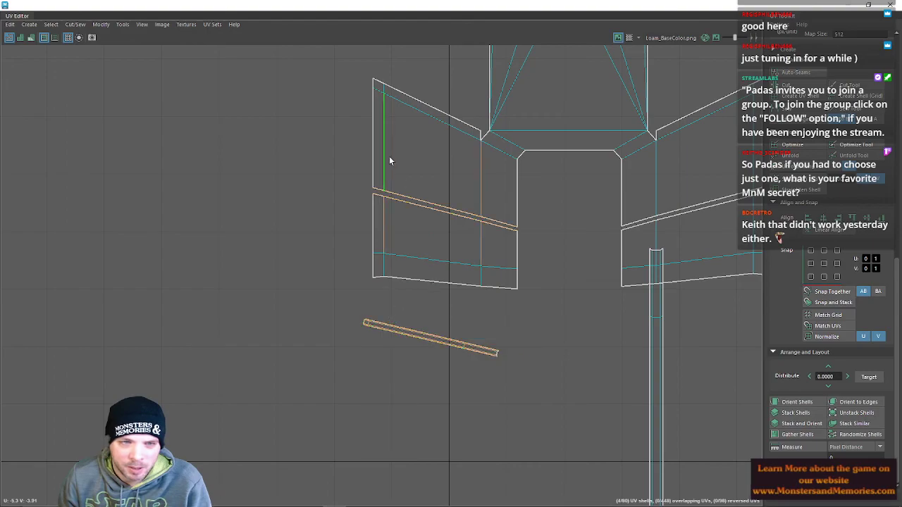
{"action": "left_click_drag", "start_coordinate": [381, 182], "coordinate": [498, 232]}
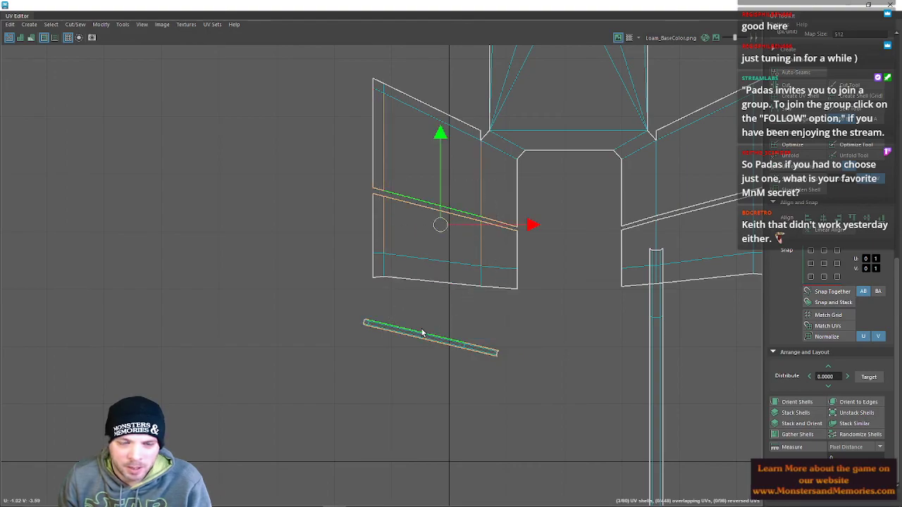
{"action": "right_click_drag", "start_coordinate": [408, 341], "coordinate": [486, 352]}
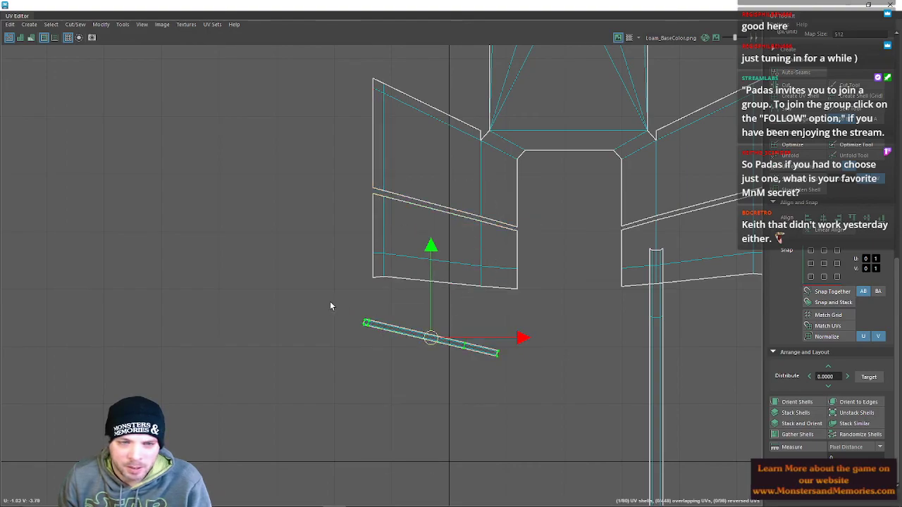
Shift the lower pieces of both wings down to widen the gaps, and place the slanted strip in the left gap.
{"action": "left_click", "coordinate": [402, 257]}
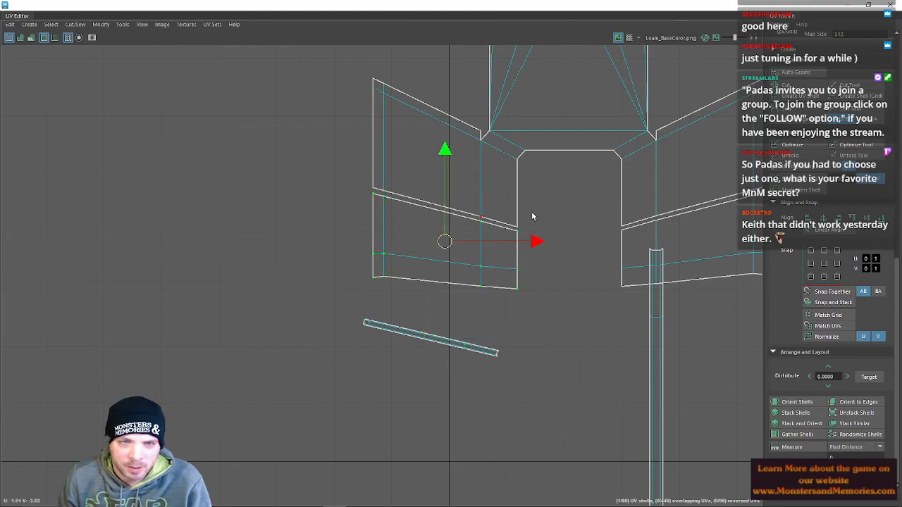
{"action": "left_click", "coordinate": [604, 217]}
{"action": "left_click_drag", "start_coordinate": [570, 152], "coordinate": [570, 173]}
{"action": "double_click", "coordinate": [460, 352]}
{"action": "left_click_drag", "start_coordinate": [431, 337], "coordinate": [445, 220]}
Sew the slanted strip's long edges to the left wing's upper and lower pieces.
{"action": "right_click_drag", "start_coordinate": [438, 221], "coordinate": [433, 190]}
{"action": "left_click", "coordinate": [381, 179]}
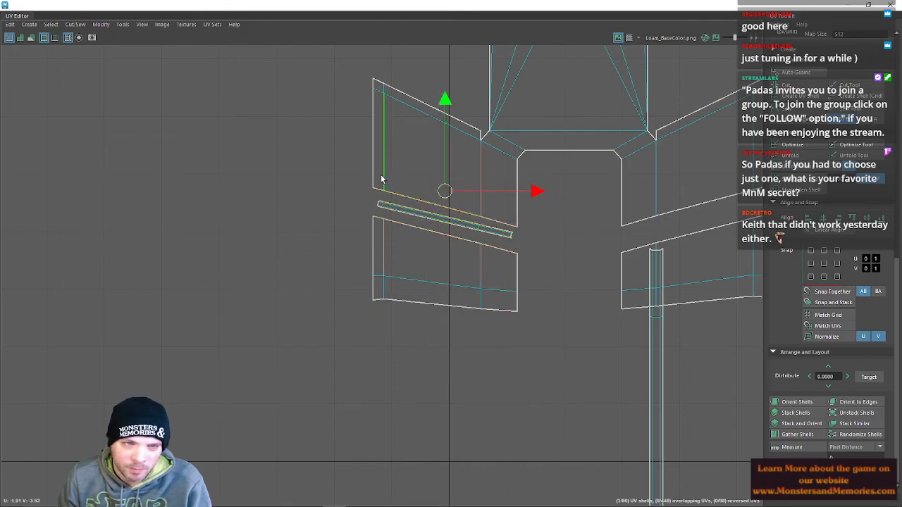
{"action": "left_click_drag", "start_coordinate": [405, 190], "coordinate": [414, 187]}
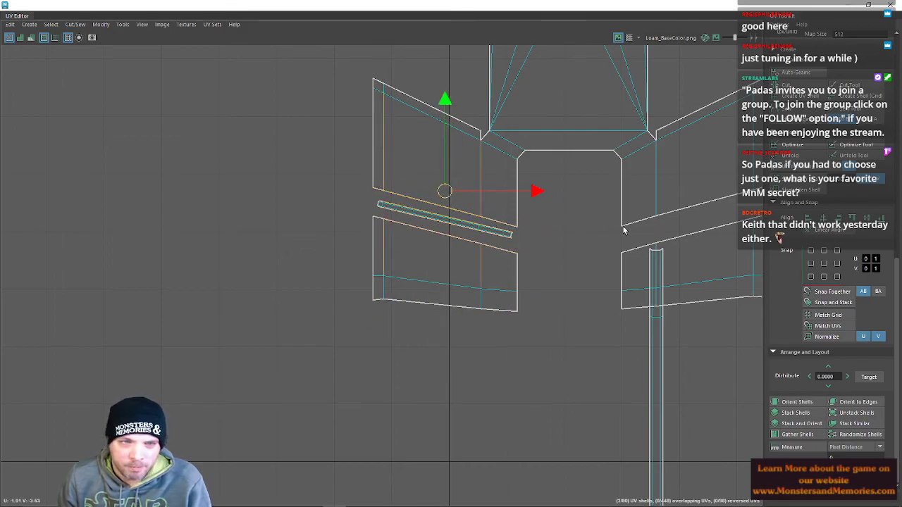
{"action": "left_click", "coordinate": [788, 108]}
Unfold the UVs of the sewn band and lower section of the left wing along V.
{"action": "right_click_drag", "start_coordinate": [430, 215], "coordinate": [445, 207]}
{"action": "left_click_drag", "start_coordinate": [362, 237], "coordinate": [561, 346]}
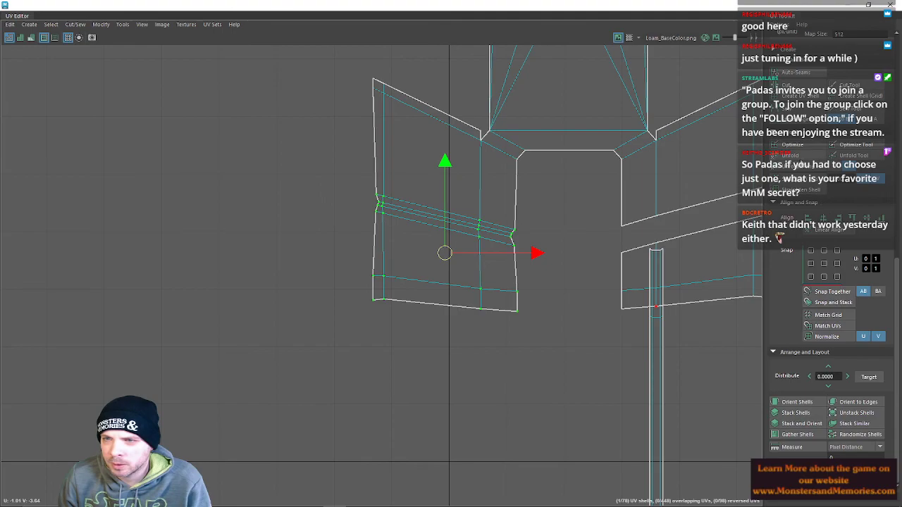
{"action": "left_click", "coordinate": [801, 169]}
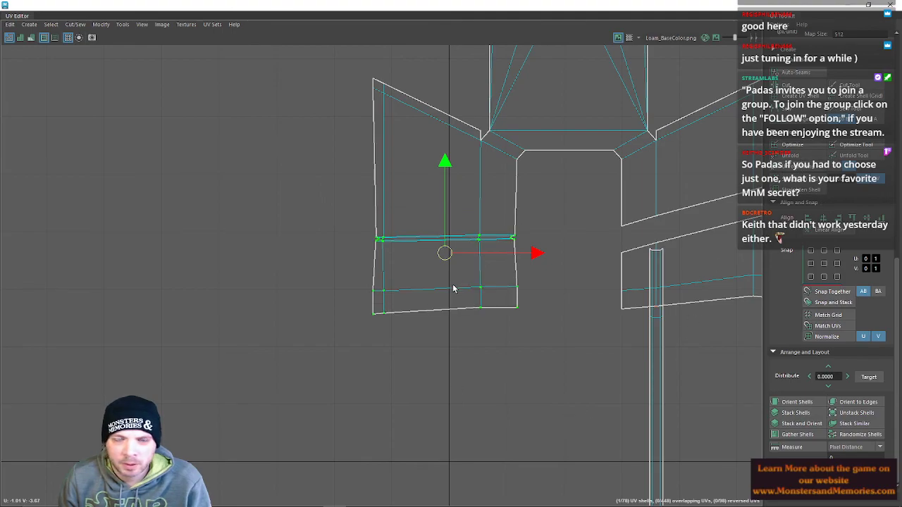
Align the left wing's outer edge and its two interior vertical UV columns, each to its own minimum U.
{"action": "scroll", "coordinate": [407, 252], "scroll_direction": "up", "scroll_amount": 3}
{"action": "middle_click_drag", "start_coordinate": [429, 193], "coordinate": [449, 259], "text": "alt"}
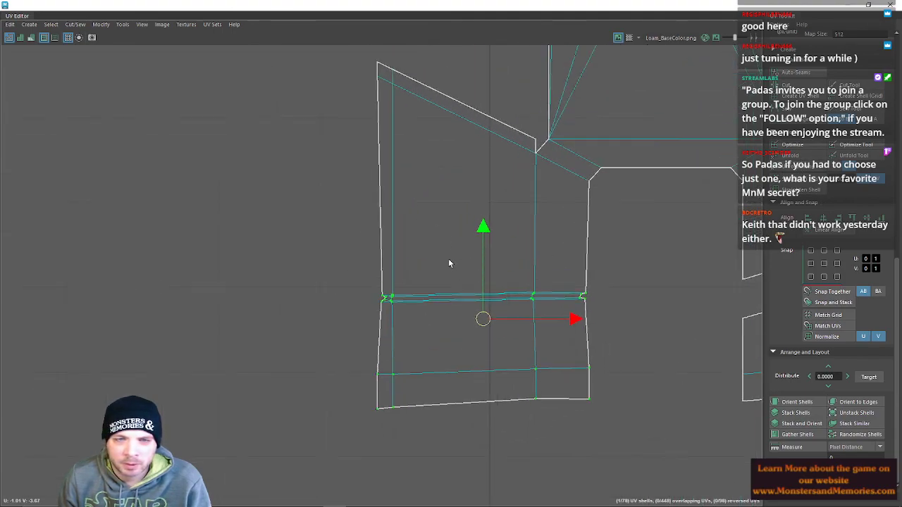
{"action": "left_click_drag", "start_coordinate": [371, 111], "coordinate": [386, 452]}
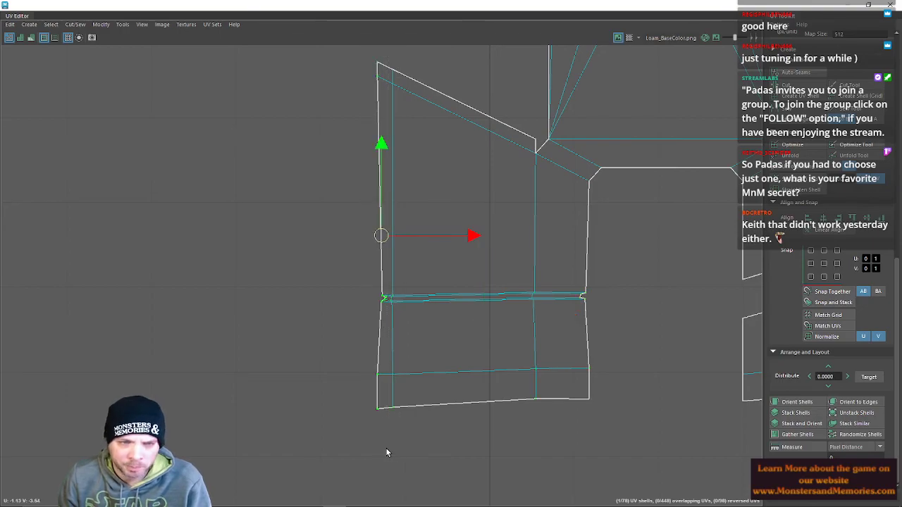
{"action": "left_click", "coordinate": [807, 218]}
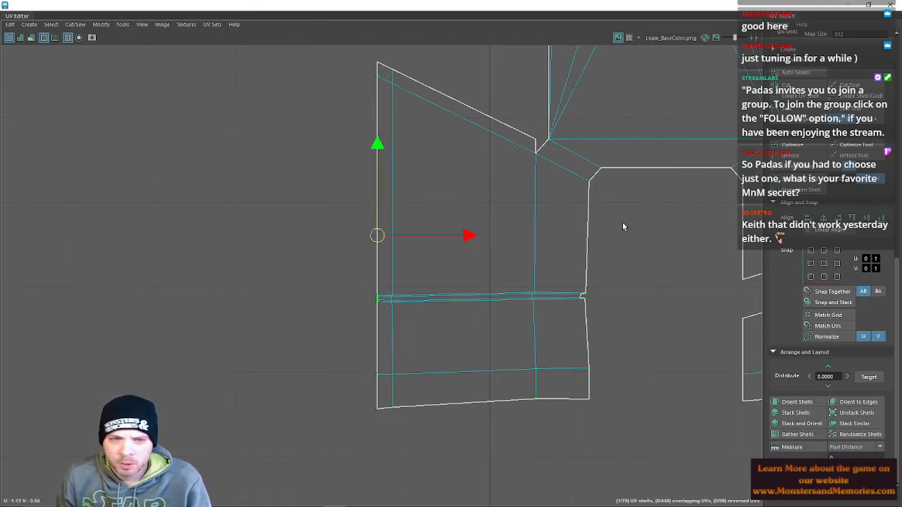
{"action": "left_click_drag", "start_coordinate": [390, 55], "coordinate": [451, 504]}
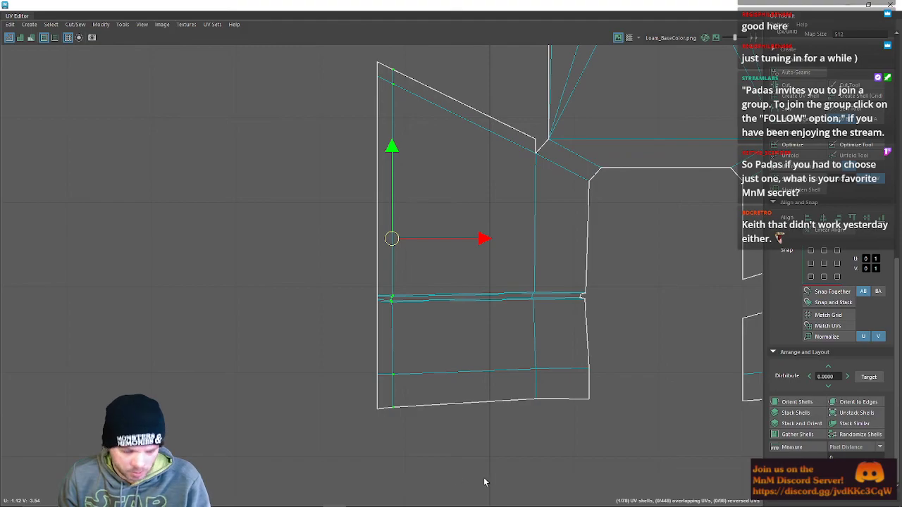
{"action": "left_click_drag", "start_coordinate": [525, 109], "coordinate": [545, 435]}
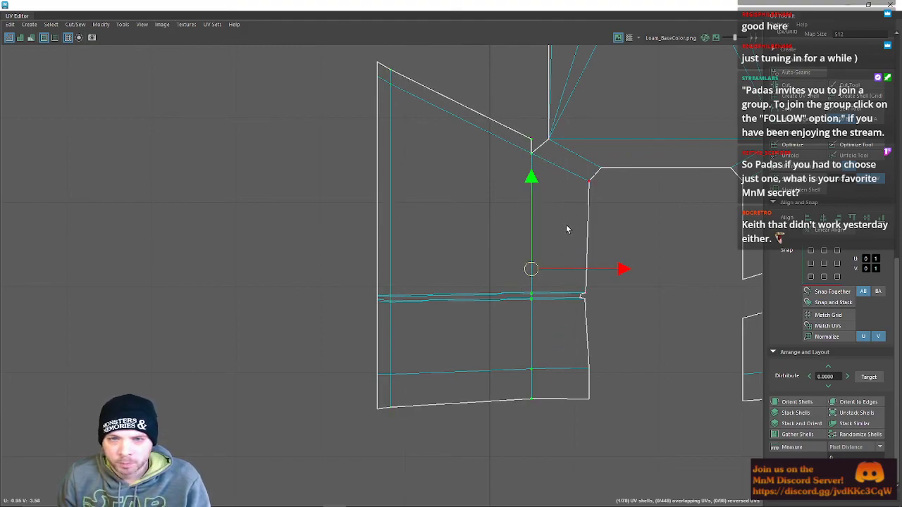
Straighten the left wing's archway edge by aligning its UVs to their maximum U.
{"action": "left_click_drag", "start_coordinate": [564, 181], "coordinate": [599, 440]}
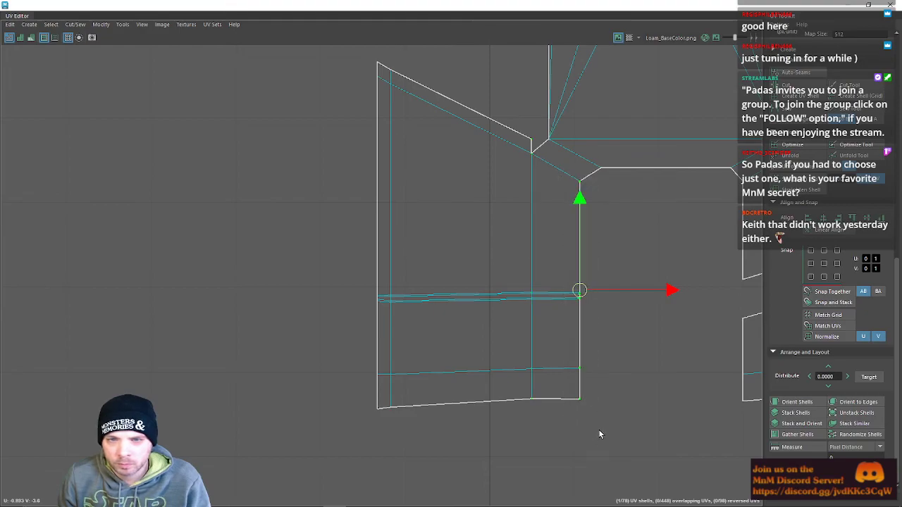
{"action": "left_click_drag", "start_coordinate": [649, 291], "coordinate": [656, 293]}
{"action": "key", "text": "ctrl+z"}
{"action": "key", "text": "ctrl+z"}
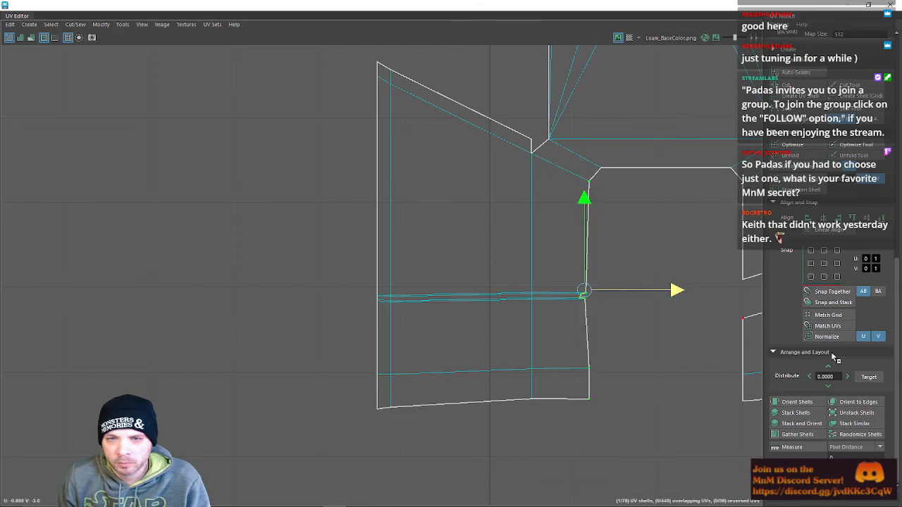
{"action": "left_click_drag", "start_coordinate": [675, 290], "coordinate": [681, 287]}
{"action": "left_click", "coordinate": [672, 275]}
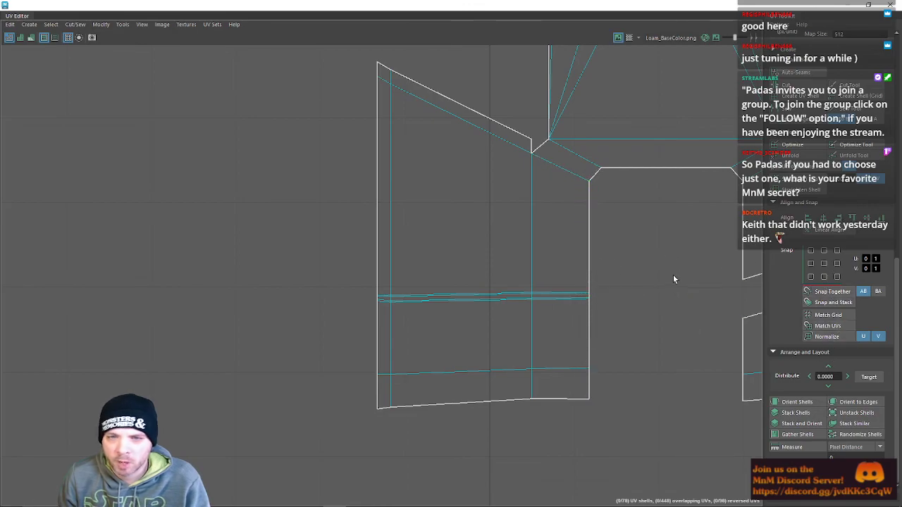
Move the remaining vertical strip into the right wing's gap, rotating it to the gap's slant and scaling it to fit.
{"action": "middle_click_drag", "start_coordinate": [670, 296], "coordinate": [447, 273], "text": "alt"}
{"action": "right_click_drag", "start_coordinate": [630, 296], "coordinate": [645, 274]}
{"action": "right_click_drag", "start_coordinate": [583, 368], "coordinate": [626, 364]}
{"action": "left_click", "coordinate": [574, 388]}
{"action": "scroll", "coordinate": [575, 415], "scroll_direction": "down", "scroll_amount": 5}
{"action": "left_click_drag", "start_coordinate": [576, 462], "coordinate": [589, 318]}
{"action": "key", "text": "e"}
{"action": "left_click_drag", "start_coordinate": [620, 248], "coordinate": [522, 331]}
{"action": "key", "text": "w"}
{"action": "left_click_drag", "start_coordinate": [580, 320], "coordinate": [598, 344]}
{"action": "key", "text": "w"}
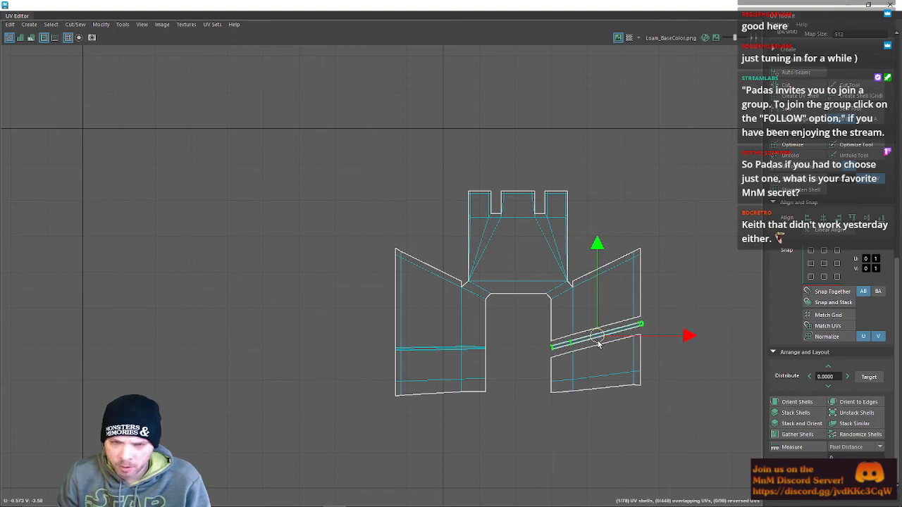
{"action": "key", "text": "r"}
{"action": "scroll", "coordinate": [596, 346], "scroll_direction": "up", "scroll_amount": 3}
{"action": "scroll", "coordinate": [594, 348], "scroll_direction": "up", "scroll_amount": 2}
{"action": "left_click_drag", "start_coordinate": [604, 317], "coordinate": [562, 328]}
Sew the strip's long edges to the seam edges of the right wing's upper and lower pieces.
{"action": "right_click_drag", "start_coordinate": [560, 325], "coordinate": [558, 303]}
{"action": "left_click", "coordinate": [519, 316]}
{"action": "left_click", "coordinate": [606, 291], "text": "shift"}
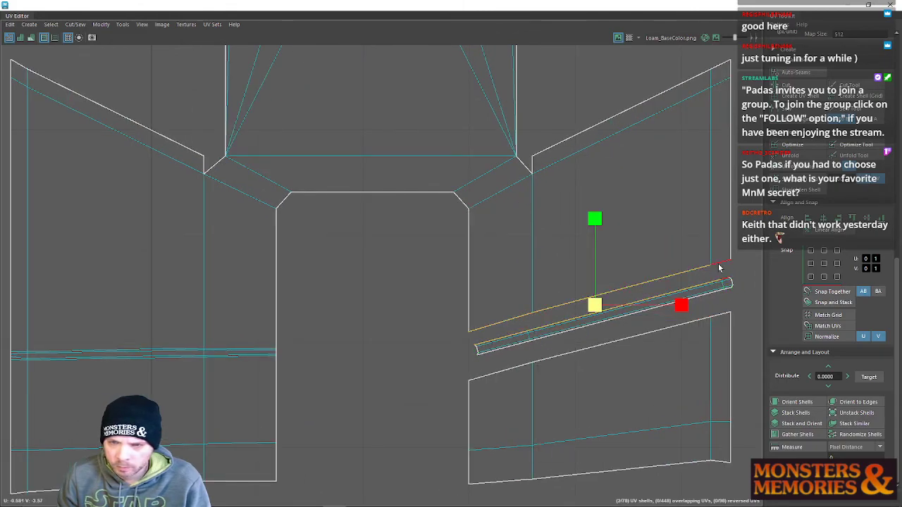
{"action": "left_click", "coordinate": [719, 314], "text": "shift"}
{"action": "left_click", "coordinate": [533, 366], "text": "shift"}
{"action": "left_click", "coordinate": [521, 368], "text": "shift"}
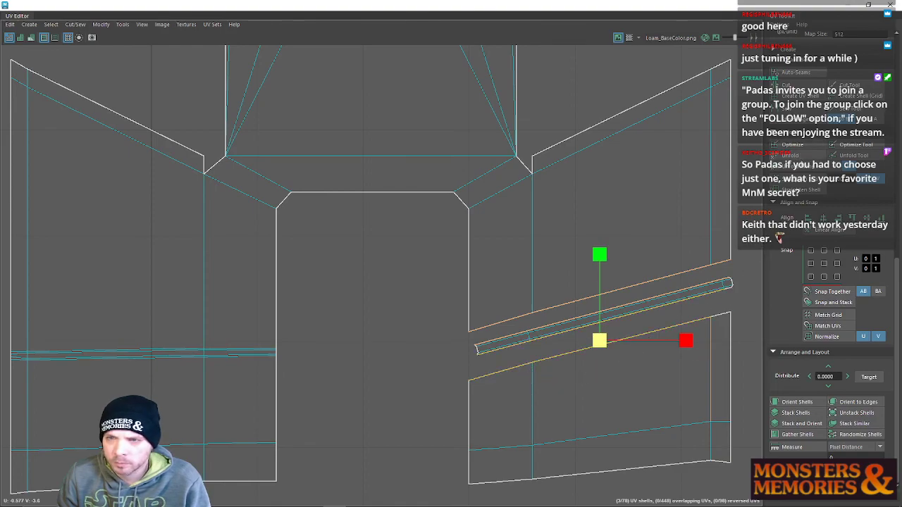
{"action": "left_click", "coordinate": [793, 109]}
Align the right wing's archway edge to its minimum U and straighten the vertical UV column beside it.
{"action": "right_click_drag", "start_coordinate": [570, 314], "coordinate": [591, 314]}
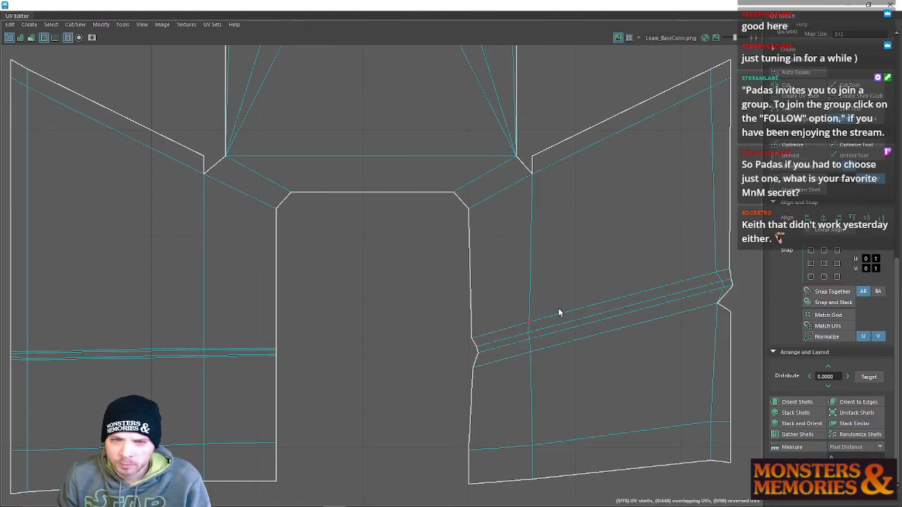
{"action": "left_click_drag", "start_coordinate": [446, 262], "coordinate": [499, 504]}
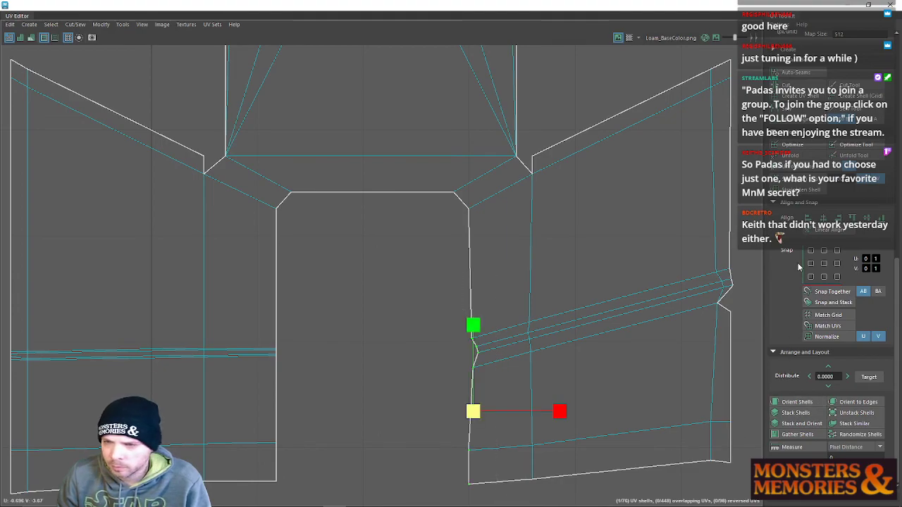
{"action": "left_click", "coordinate": [808, 219]}
{"action": "left_click_drag", "start_coordinate": [523, 147], "coordinate": [550, 491]}
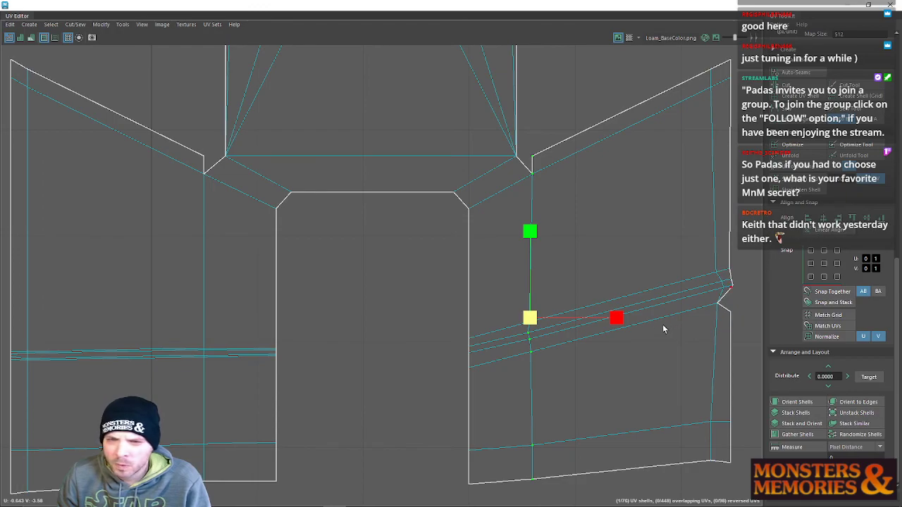
Sew the short open seam edge where the strip meets the right wing's lower outer corner.
{"action": "middle_click_drag", "start_coordinate": [740, 368], "coordinate": [664, 371], "text": "alt"}
{"action": "left_click_drag", "start_coordinate": [613, 57], "coordinate": [645, 498]}
{"action": "right_click_drag", "start_coordinate": [666, 334], "coordinate": [659, 301]}
{"action": "left_click", "coordinate": [648, 301]}
{"action": "right_click_drag", "start_coordinate": [628, 258], "coordinate": [668, 261]}
Align the right wing's outer interior UV column and its outer edge, each to its own minimum U.
{"action": "left_click_drag", "start_coordinate": [625, 60], "coordinate": [650, 482]}
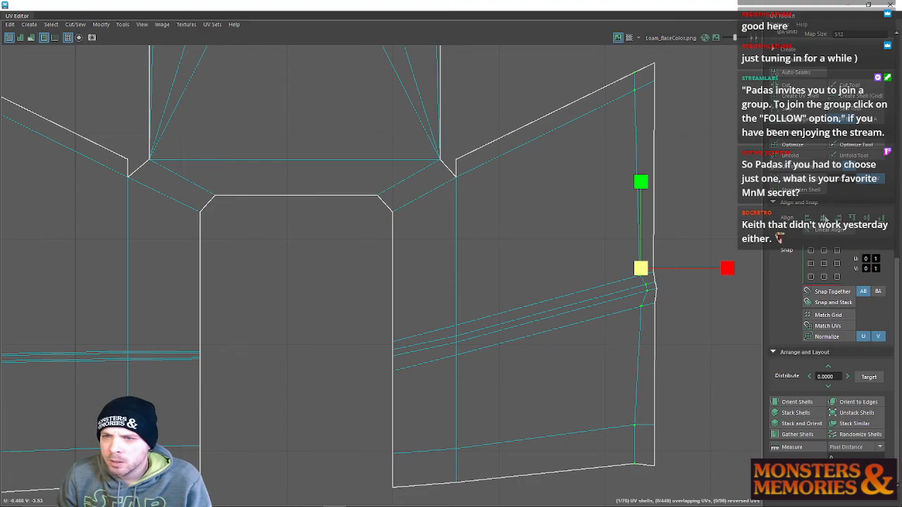
{"action": "left_click", "coordinate": [809, 219]}
{"action": "left_click_drag", "start_coordinate": [648, 58], "coordinate": [720, 492]}
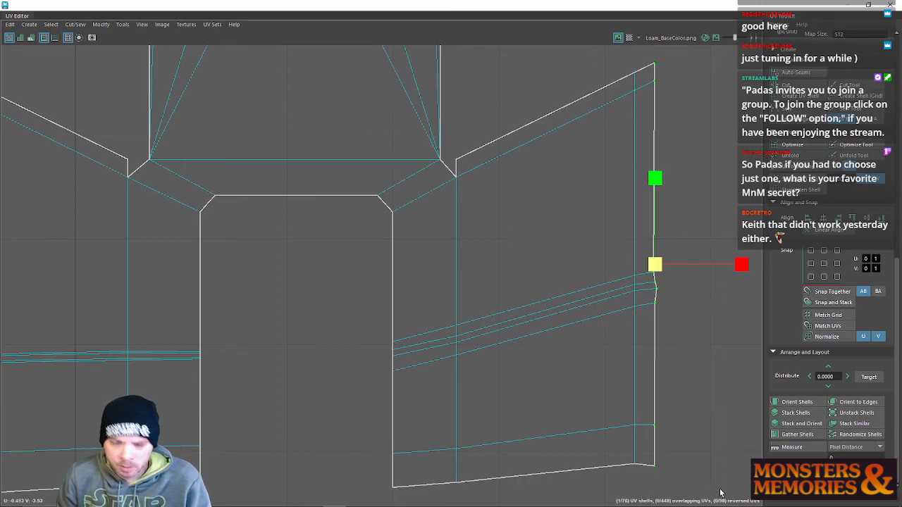
{"action": "left_click", "coordinate": [810, 219]}
Unfold the right wing's band and lower UVs along V so its rows match the left wing's.
{"action": "scroll", "coordinate": [536, 332], "scroll_direction": "down", "scroll_amount": 2}
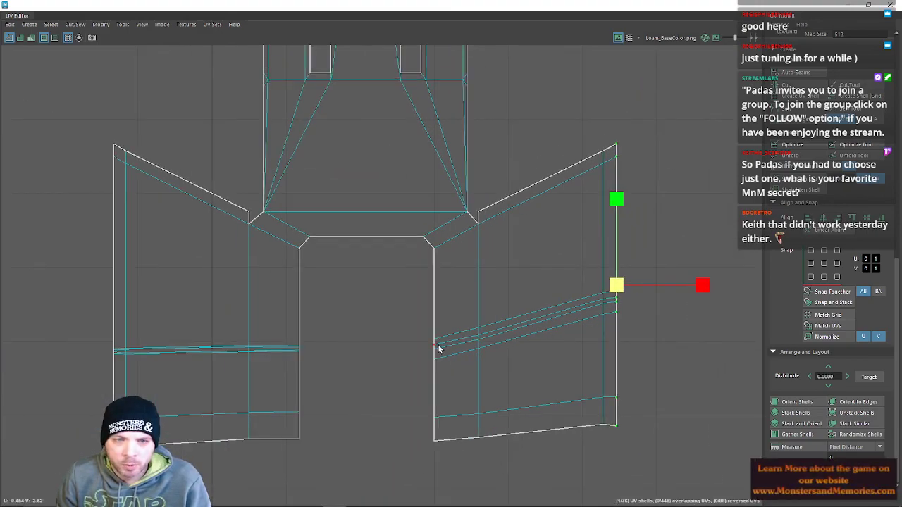
{"action": "middle_click_drag", "start_coordinate": [441, 357], "coordinate": [498, 307], "text": "alt"}
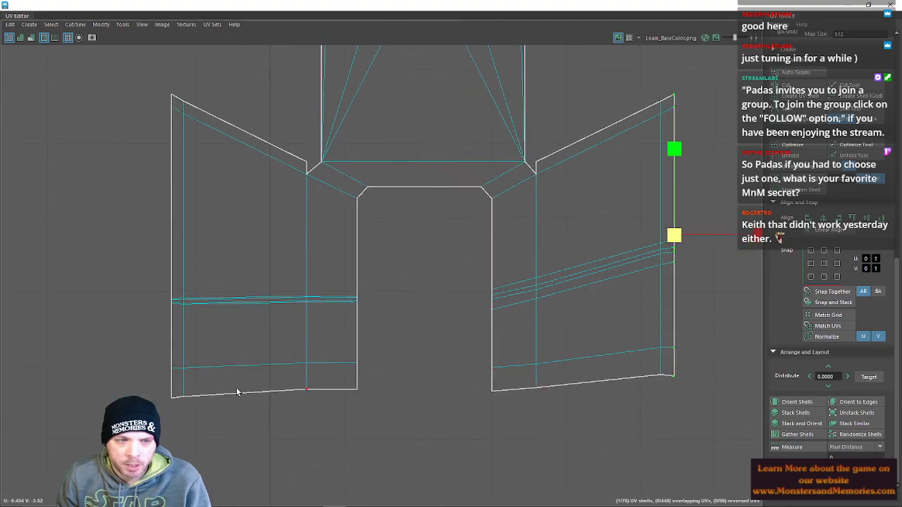
{"action": "left_click_drag", "start_coordinate": [152, 386], "coordinate": [752, 417]}
{"action": "left_click_drag", "start_coordinate": [732, 446], "coordinate": [443, 224]}
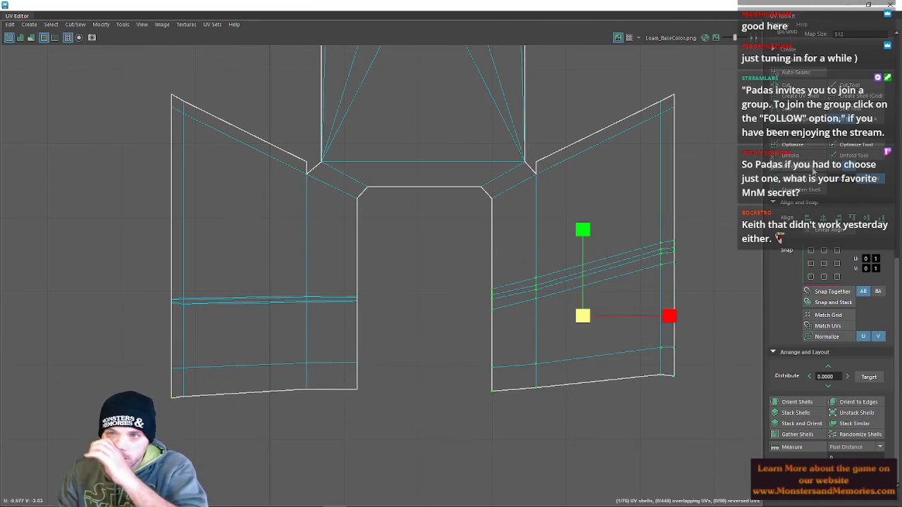
{"action": "key", "text": "g"}
Level the bottom UV row and the row above it across both wings, centring each in V.
{"action": "left_click_drag", "start_coordinate": [152, 386], "coordinate": [773, 448]}
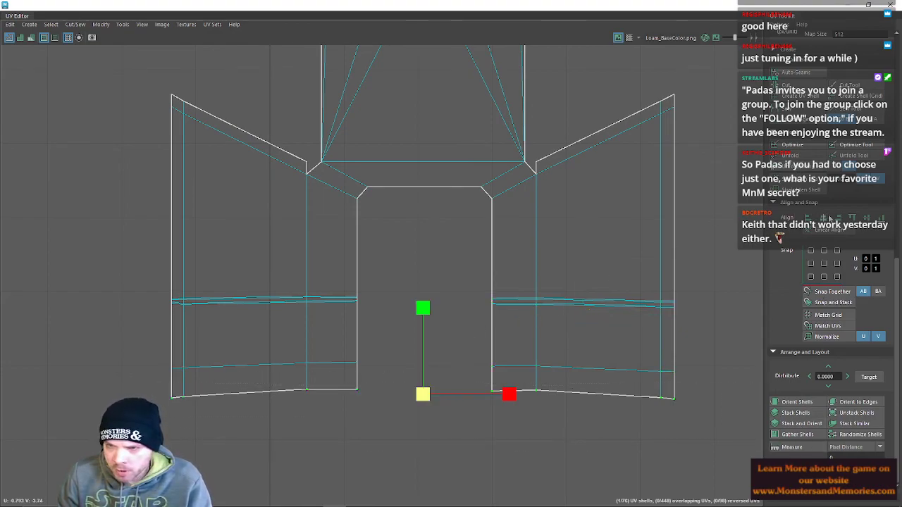
{"action": "left_click", "coordinate": [866, 219]}
{"action": "left_click_drag", "start_coordinate": [151, 356], "coordinate": [735, 380]}
{"action": "key", "text": "g"}
Level the trim band's two upper horizontal edge lines across both wings, aligning each line in V.
{"action": "scroll", "coordinate": [250, 306], "scroll_direction": "up", "scroll_amount": 1}
{"action": "scroll", "coordinate": [211, 302], "scroll_direction": "up", "scroll_amount": 3}
{"action": "right_click_drag", "start_coordinate": [272, 300], "coordinate": [274, 279]}
{"action": "double_click", "coordinate": [277, 287]}
{"action": "middle_click_drag", "start_coordinate": [666, 295], "coordinate": [443, 294], "text": "alt"}
{"action": "double_click", "coordinate": [611, 296], "text": "shift"}
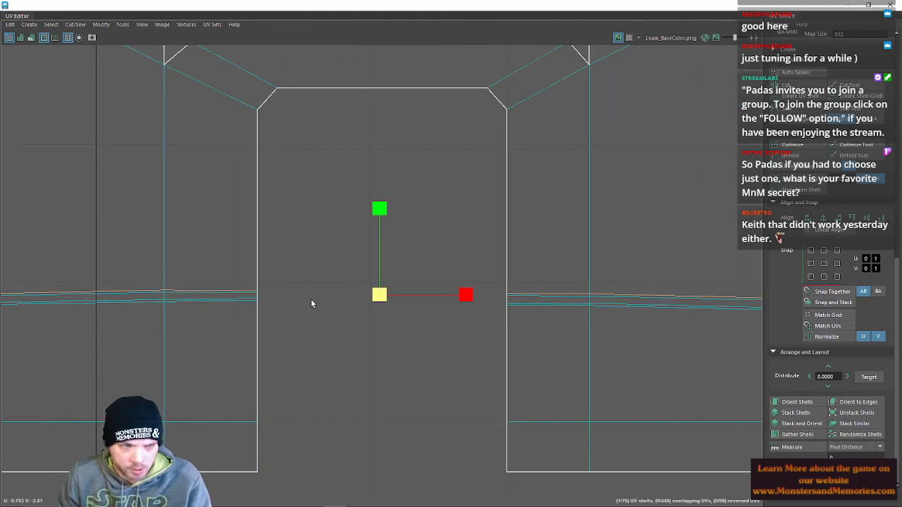
{"action": "scroll", "coordinate": [694, 308], "scroll_direction": "down", "scroll_amount": 1}
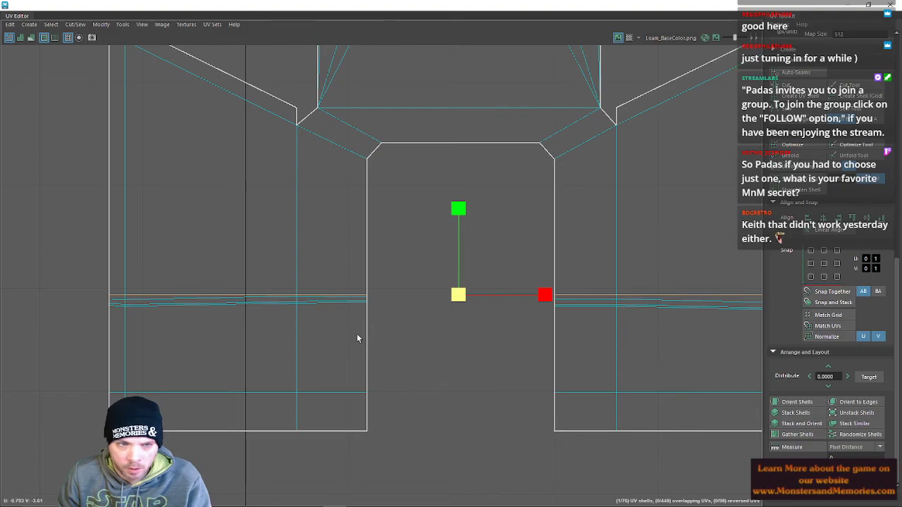
{"action": "double_click", "coordinate": [224, 297]}
{"action": "double_click", "coordinate": [622, 307], "text": "shift"}
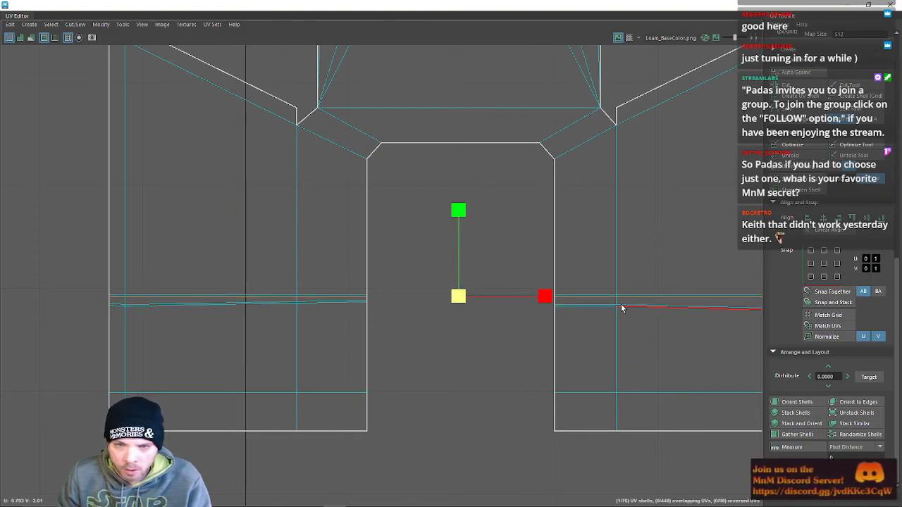
Level the trim band's two lower edge lines across both wings, aligning the lowest to its maximum V.
{"action": "double_click", "coordinate": [621, 308]}
{"action": "double_click", "coordinate": [324, 304], "text": "shift"}
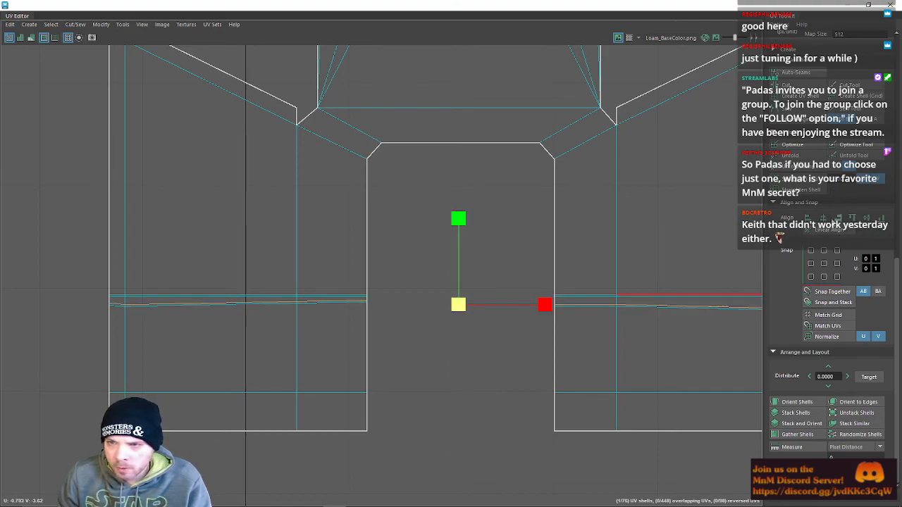
{"action": "double_click", "coordinate": [640, 310]}
{"action": "double_click", "coordinate": [335, 303], "text": "shift"}
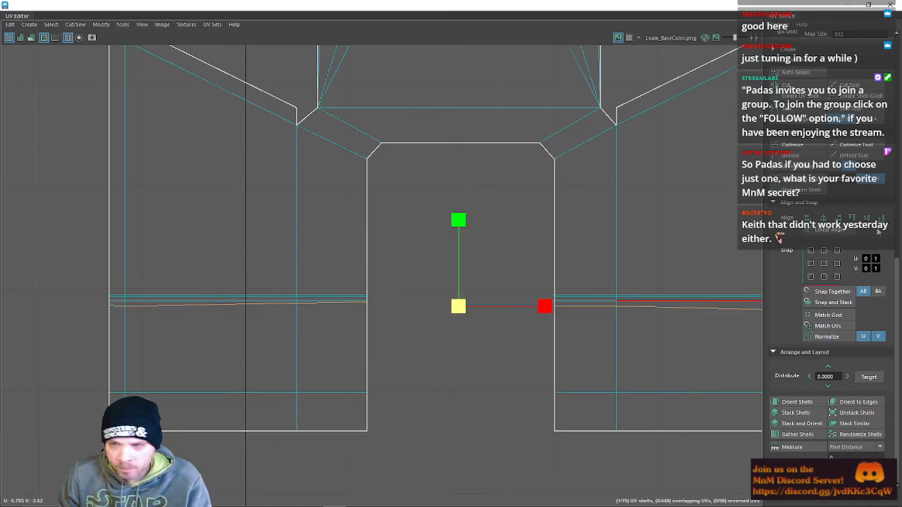
{"action": "left_click", "coordinate": [852, 218]}
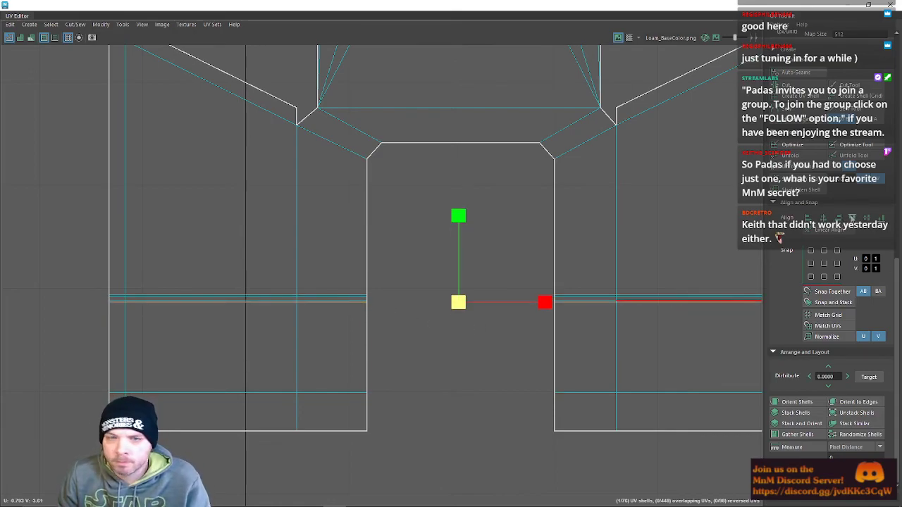
Select the trim band's topmost edge line across both wings and nudge it slightly in V.
{"action": "right_click_drag", "start_coordinate": [369, 294], "coordinate": [410, 294]}
{"action": "scroll", "coordinate": [410, 293], "scroll_direction": "down", "scroll_amount": 3}
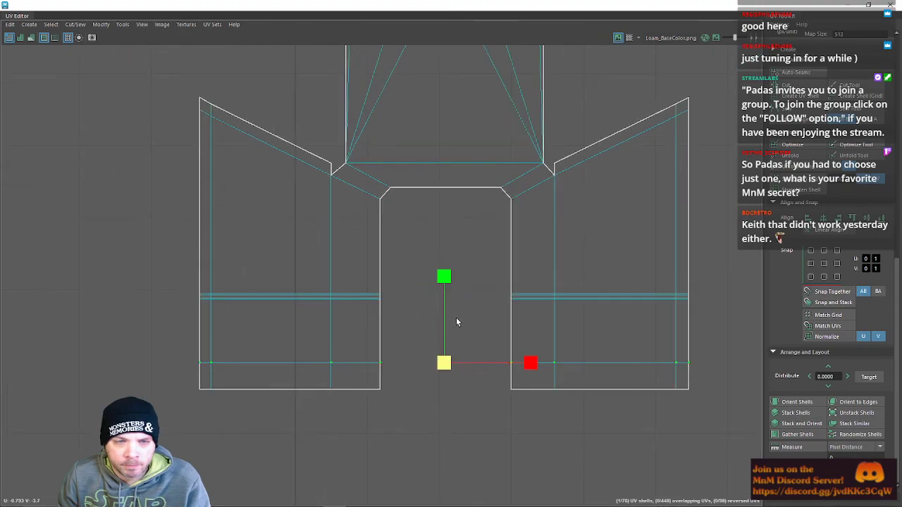
{"action": "scroll", "coordinate": [344, 302], "scroll_direction": "up", "scroll_amount": 5}
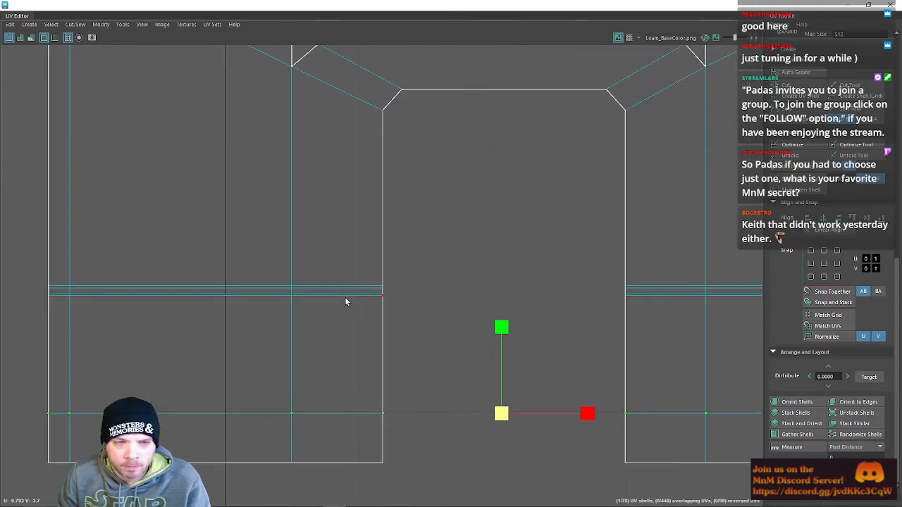
{"action": "right_click_drag", "start_coordinate": [351, 295], "coordinate": [350, 275]}
{"action": "left_click", "coordinate": [349, 280]}
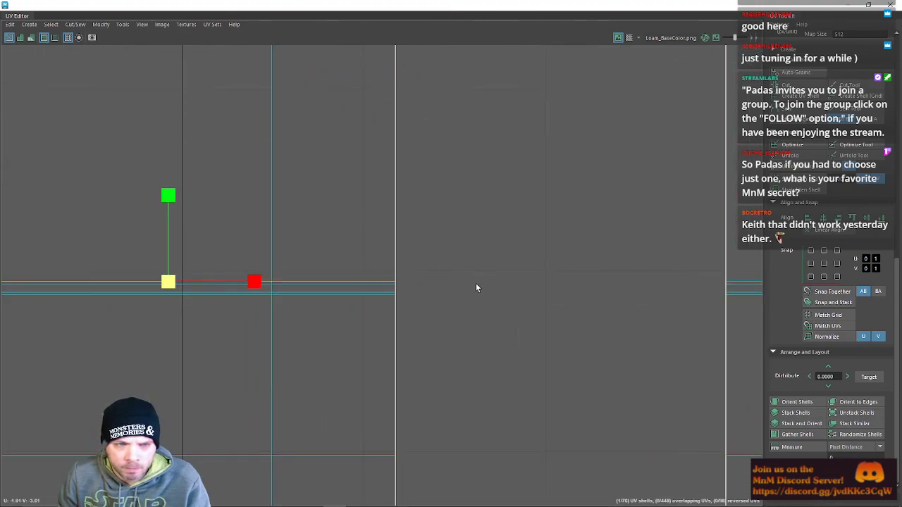
{"action": "key", "text": "f"}
{"action": "key", "text": "w"}
{"action": "left_click_drag", "start_coordinate": [378, 190], "coordinate": [378, 191]}
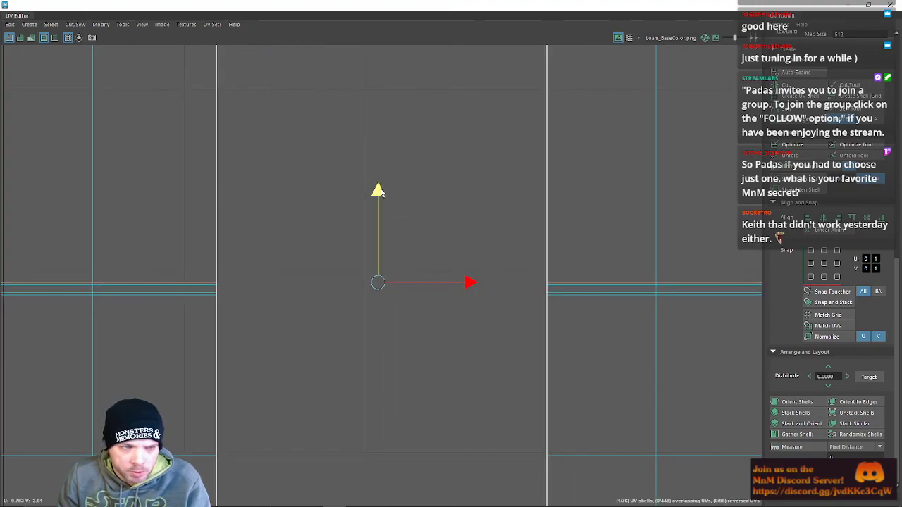
Return to the 3D viewport with textured shading and inspect the trim band around the wall's projecting section.
{"action": "left_click", "coordinate": [848, 5]}
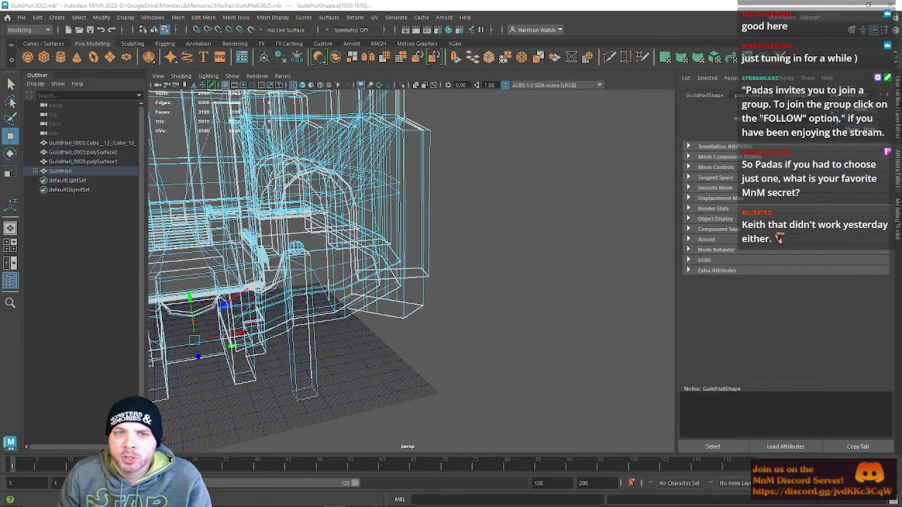
{"action": "left_click_drag", "start_coordinate": [411, 293], "coordinate": [506, 337], "text": "alt"}
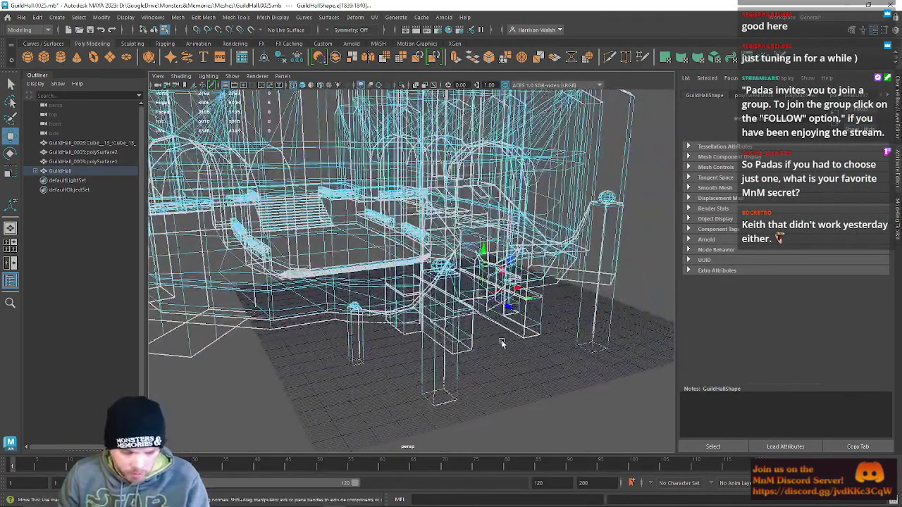
{"action": "key", "text": "6"}
{"action": "left_click_drag", "start_coordinate": [503, 301], "coordinate": [395, 243], "text": "alt"}
{"action": "middle_click_drag", "start_coordinate": [394, 243], "coordinate": [411, 284], "text": "alt"}
{"action": "right_click_drag", "start_coordinate": [411, 284], "coordinate": [458, 380], "text": "alt"}
Select the projecting wall section's face directly below the trim band in the viewport.
{"action": "right_click_drag", "start_coordinate": [398, 204], "coordinate": [423, 195]}
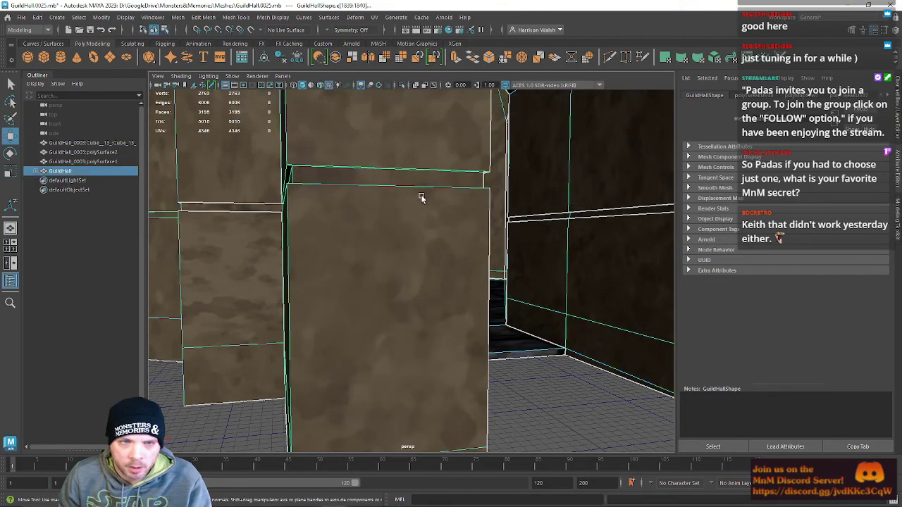
{"action": "right_click_drag", "start_coordinate": [324, 193], "coordinate": [324, 229]}
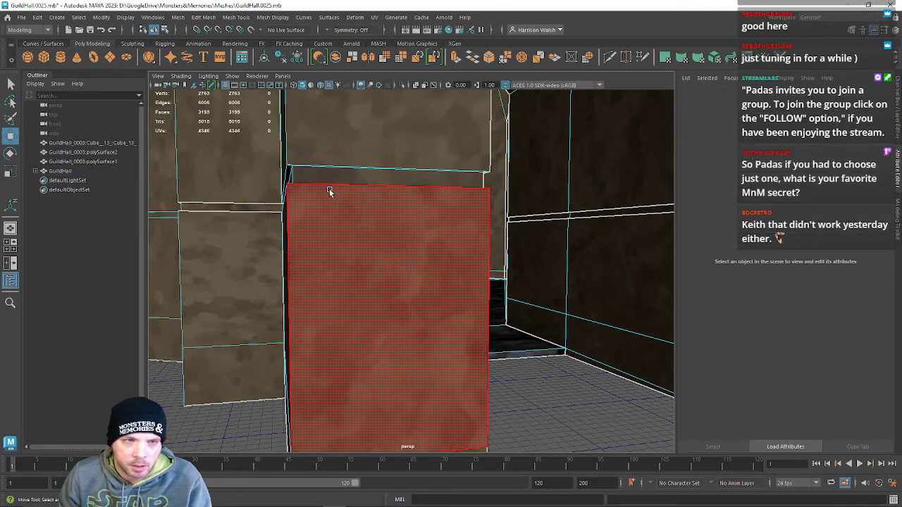
{"action": "left_click", "coordinate": [330, 193]}
{"action": "key", "text": "f"}
{"action": "left_click", "coordinate": [602, 384]}
{"action": "left_click_drag", "start_coordinate": [534, 390], "coordinate": [431, 298], "text": "alt"}
{"action": "left_click", "coordinate": [282, 331]}
{"action": "left_click_drag", "start_coordinate": [282, 331], "coordinate": [405, 241], "text": "alt"}
{"action": "right_click_drag", "start_coordinate": [404, 240], "coordinate": [403, 266]}
{"action": "left_click", "coordinate": [376, 264]}
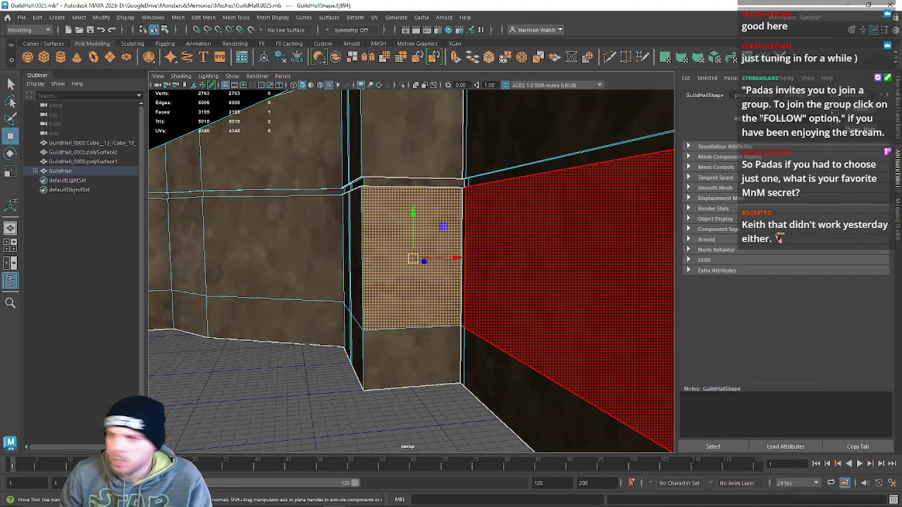
Bring the UV Editor beside the viewport and locate the selected face's shell.
{"action": "left_click_drag", "start_coordinate": [901, 79], "coordinate": [541, 94]}
{"action": "scroll", "coordinate": [539, 303], "scroll_direction": "down", "scroll_amount": 5}
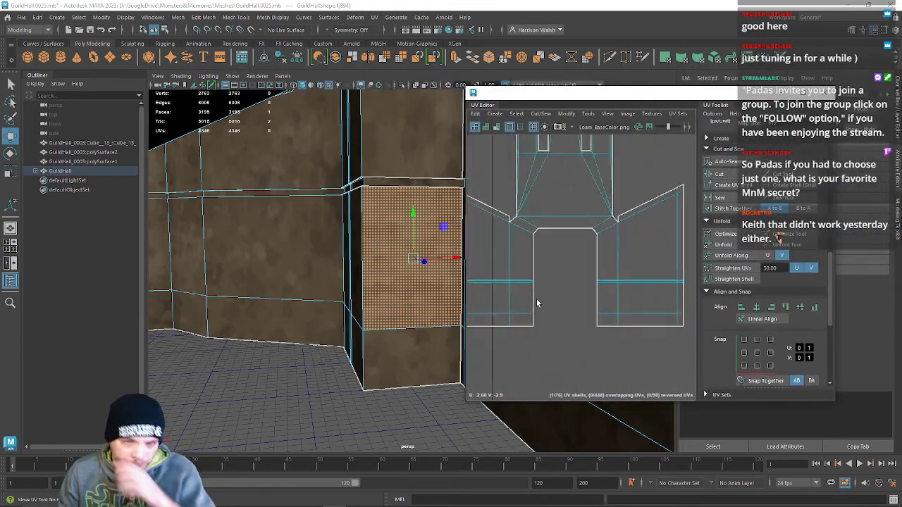
{"action": "scroll", "coordinate": [557, 321], "scroll_direction": "up", "scroll_amount": 5}
{"action": "scroll", "coordinate": [552, 281], "scroll_direction": "down", "scroll_amount": 6}
{"action": "key", "text": "f"}
{"action": "scroll", "coordinate": [600, 282], "scroll_direction": "down", "scroll_amount": 8}
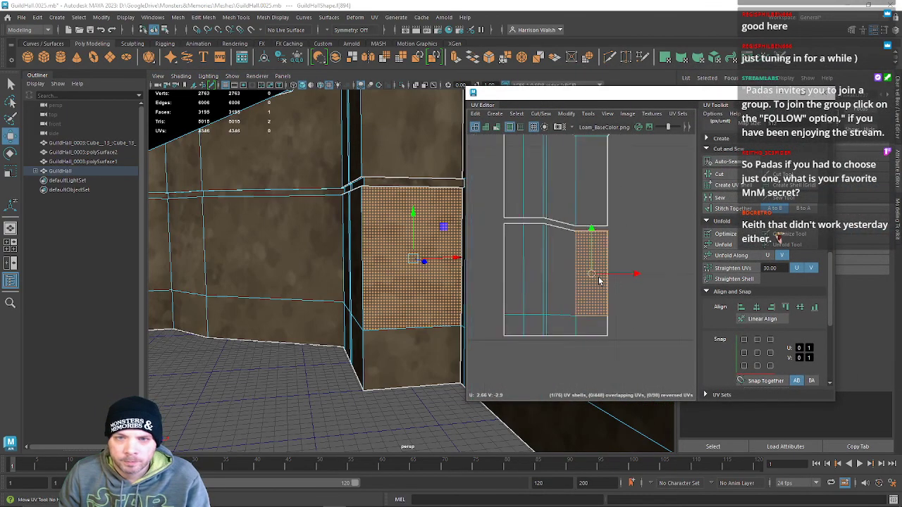
{"action": "scroll", "coordinate": [600, 282], "scroll_direction": "up", "scroll_amount": 8}
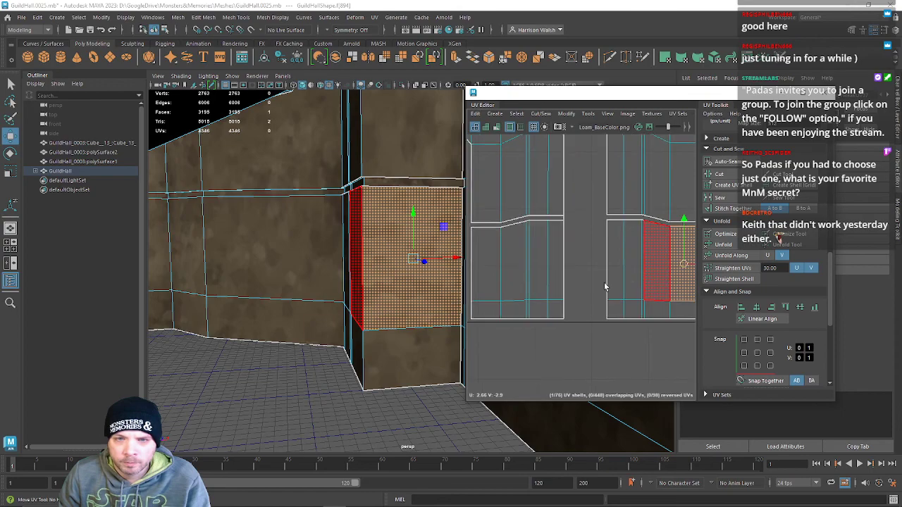
{"action": "scroll", "coordinate": [602, 266], "scroll_direction": "up", "scroll_amount": 2}
Select all UVs of the two lower wall shells and move them down in V, clear of the upper shells.
{"action": "right_click", "coordinate": [604, 277]}
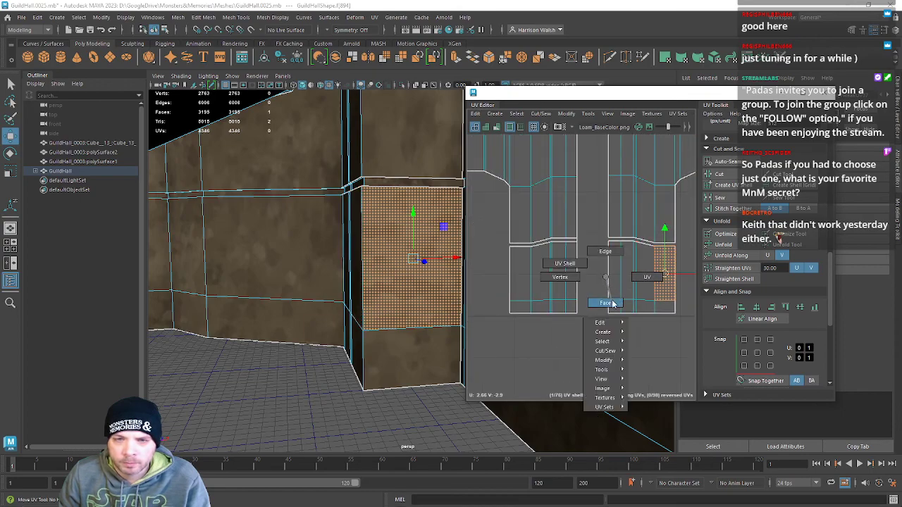
{"action": "left_click", "coordinate": [610, 303]}
{"action": "left_click_drag", "start_coordinate": [665, 338], "coordinate": [663, 334]}
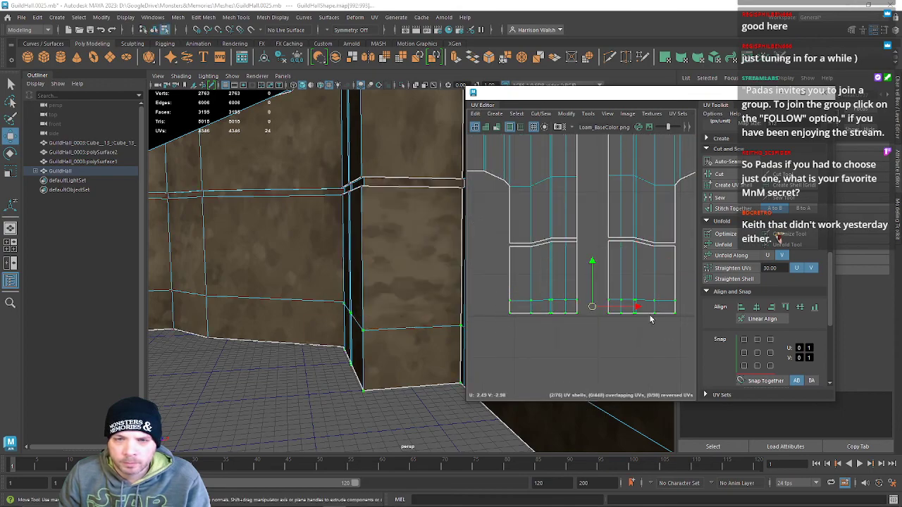
{"action": "left_click", "coordinate": [622, 298]}
{"action": "left_click_drag", "start_coordinate": [594, 239], "coordinate": [590, 258]}
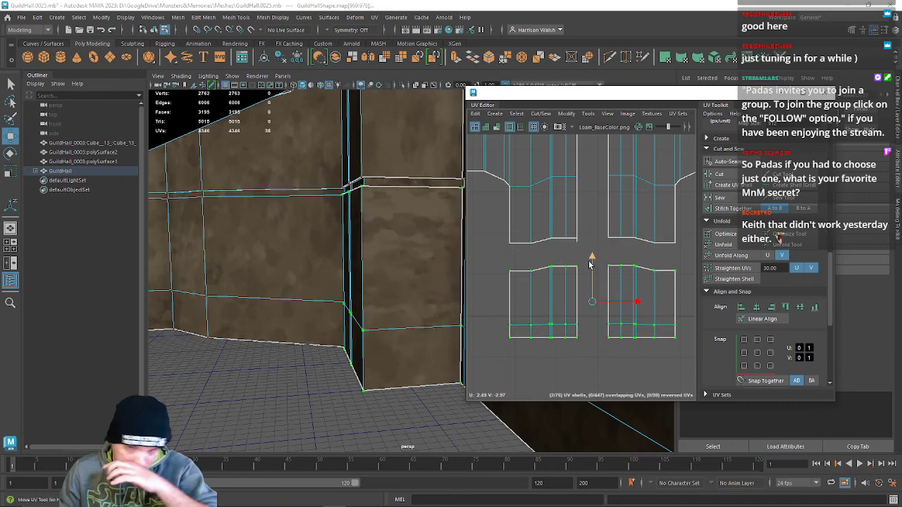
Unfold the two moved shells along V, undoing and reapplying it once to compare the wall texture.
{"action": "left_click", "coordinate": [751, 258]}
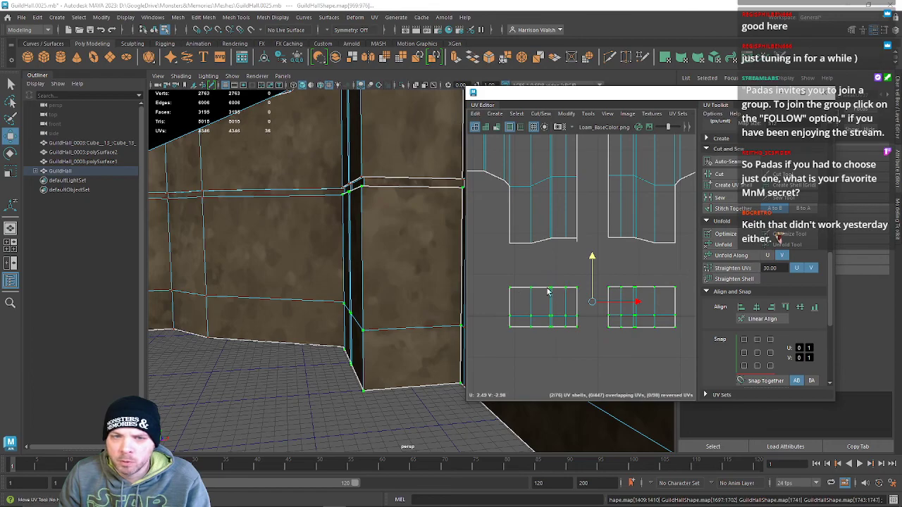
{"action": "scroll", "coordinate": [367, 265], "scroll_direction": "up", "scroll_amount": 10}
{"action": "scroll", "coordinate": [435, 263], "scroll_direction": "down", "scroll_amount": 8}
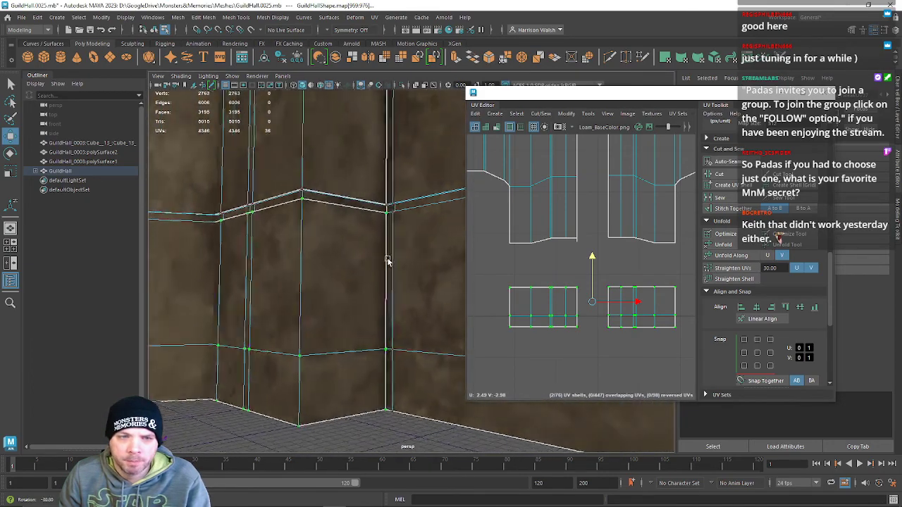
{"action": "key", "text": "ctrl+z"}
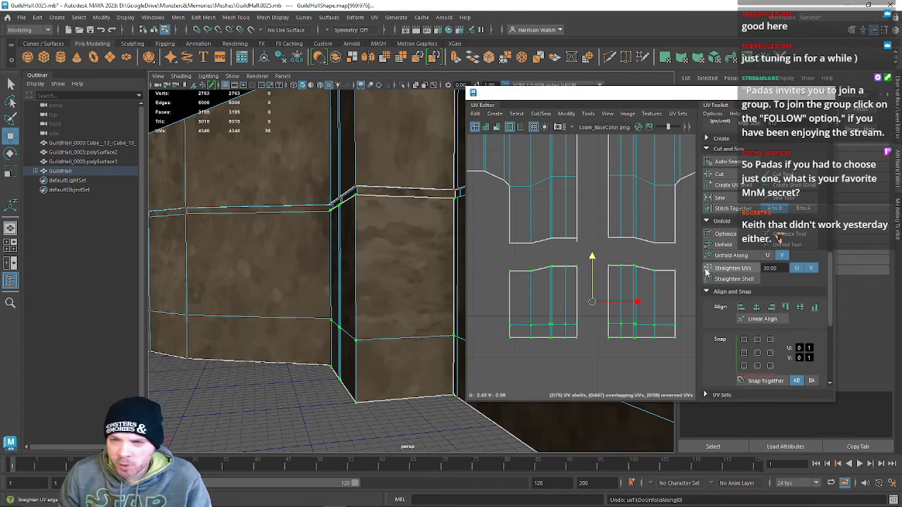
{"action": "left_click", "coordinate": [736, 267]}
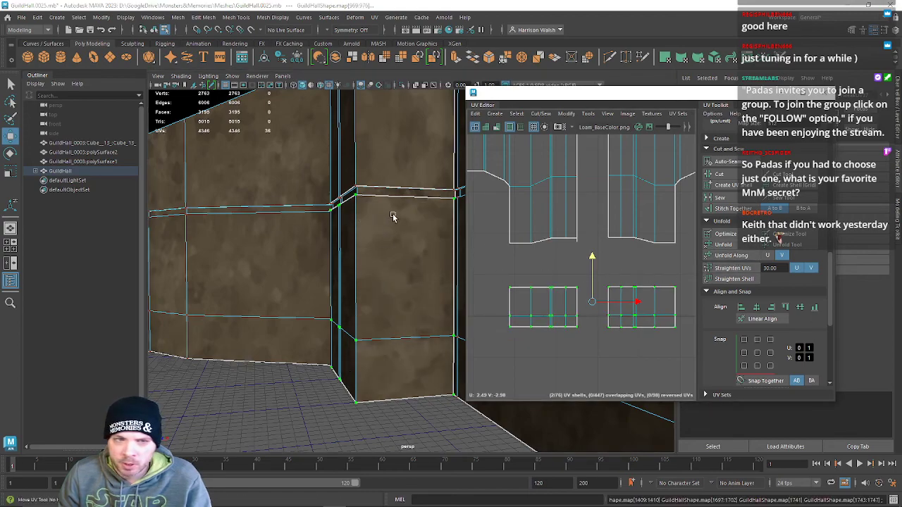
{"action": "mouse_move", "coordinate": [363, 321]}
{"action": "left_mouse_down", "text": "alt"}
{"action": "mouse_move", "coordinate": [357, 251]}
{"action": "mouse_move", "coordinate": [430, 308]}
{"action": "mouse_move", "coordinate": [377, 330]}
{"action": "left_mouse_up", "text": "alt"}
Select the stray UVs just below the upper wall shell's outer corner and frame their geometry in the viewport.
{"action": "right_click_drag", "start_coordinate": [540, 261], "coordinate": [577, 261]}
{"action": "left_click_drag", "start_coordinate": [571, 240], "coordinate": [583, 248]}
{"action": "key", "text": "f"}
{"action": "mouse_move", "coordinate": [582, 270]}
{"action": "middle_mouse_down", "text": "alt"}
{"action": "mouse_move", "coordinate": [617, 268]}
{"action": "mouse_move", "coordinate": [591, 273]}
{"action": "middle_mouse_up", "text": "alt"}
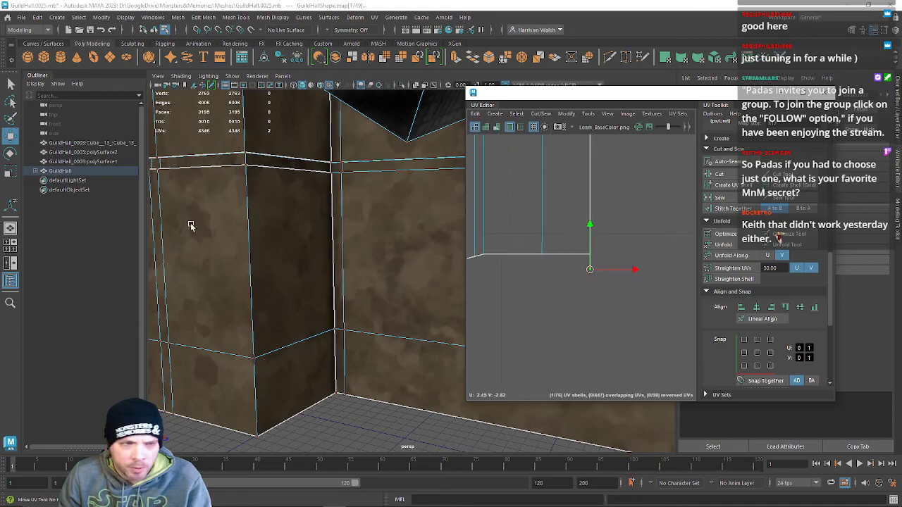
{"action": "key", "text": "f"}
{"action": "scroll", "coordinate": [326, 300], "scroll_direction": "down", "scroll_amount": 3}
Pull the stray UVs away from the wall shell and delete the hidden sliver face they belong to.
{"action": "left_click_drag", "start_coordinate": [326, 300], "coordinate": [337, 177], "text": "alt"}
{"action": "right_click", "coordinate": [590, 270]}
{"action": "right_click_drag", "start_coordinate": [590, 270], "coordinate": [583, 289]}
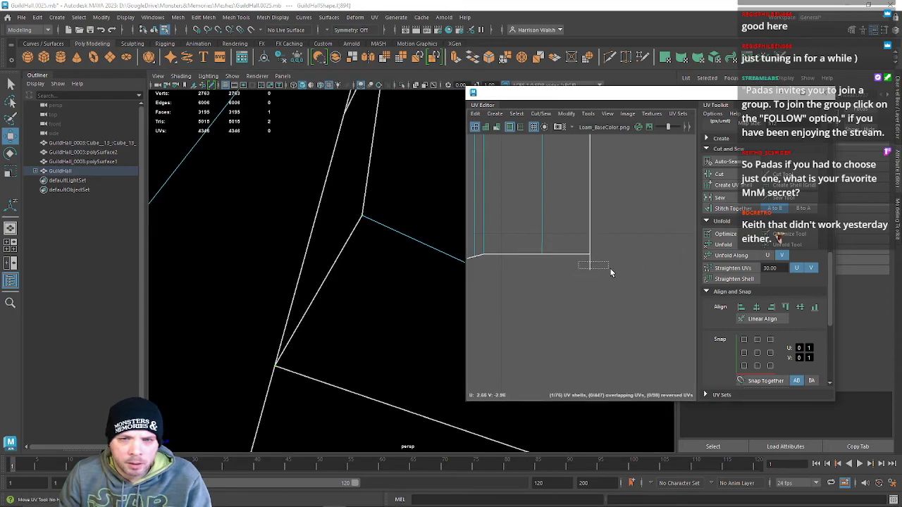
{"action": "left_click_drag", "start_coordinate": [629, 265], "coordinate": [660, 264]}
{"action": "left_click_drag", "start_coordinate": [423, 240], "coordinate": [373, 221], "text": "alt"}
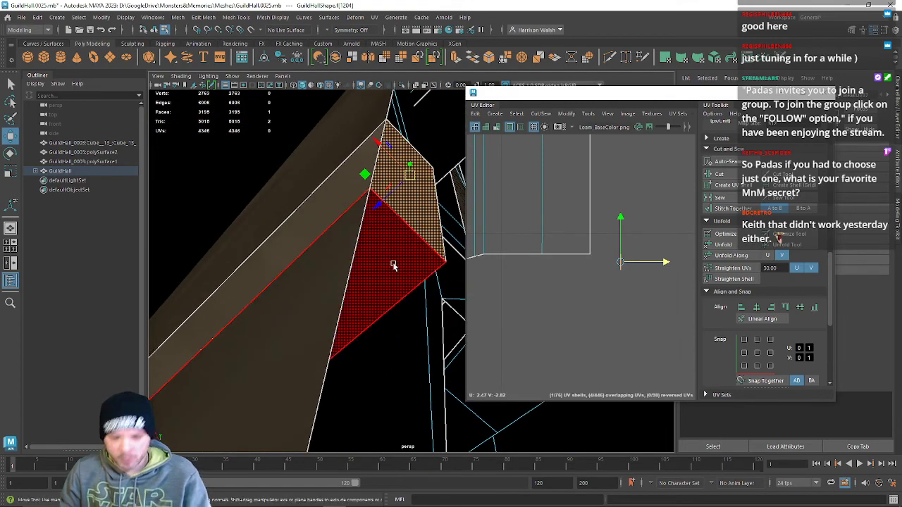
{"action": "key", "text": "Delete"}
Examine the gap left in the wall and pick a border edge of the lower wall shell to find its matching strip.
{"action": "left_click_drag", "start_coordinate": [430, 261], "coordinate": [369, 215], "text": "alt"}
{"action": "scroll", "coordinate": [601, 309], "scroll_direction": "down", "scroll_amount": 7}
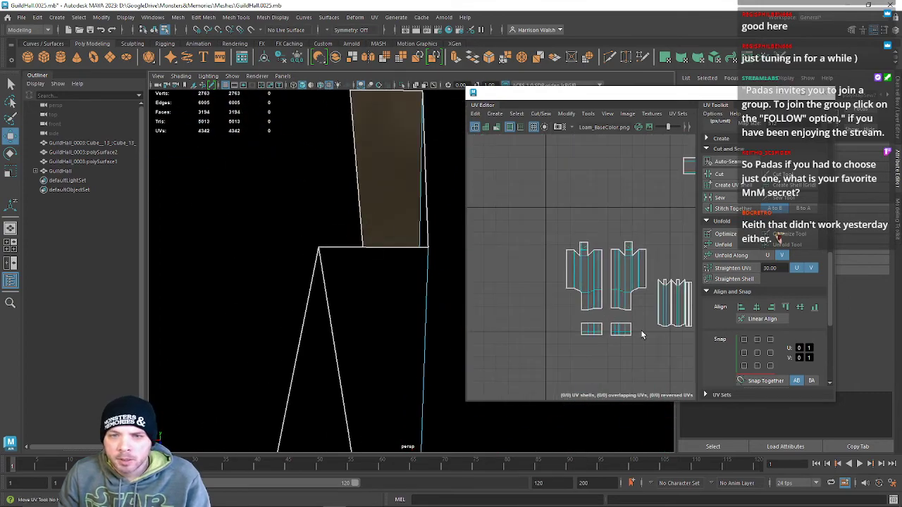
{"action": "scroll", "coordinate": [640, 330], "scroll_direction": "up", "scroll_amount": 4}
{"action": "left_click_drag", "start_coordinate": [369, 272], "coordinate": [516, 241], "text": "alt"}
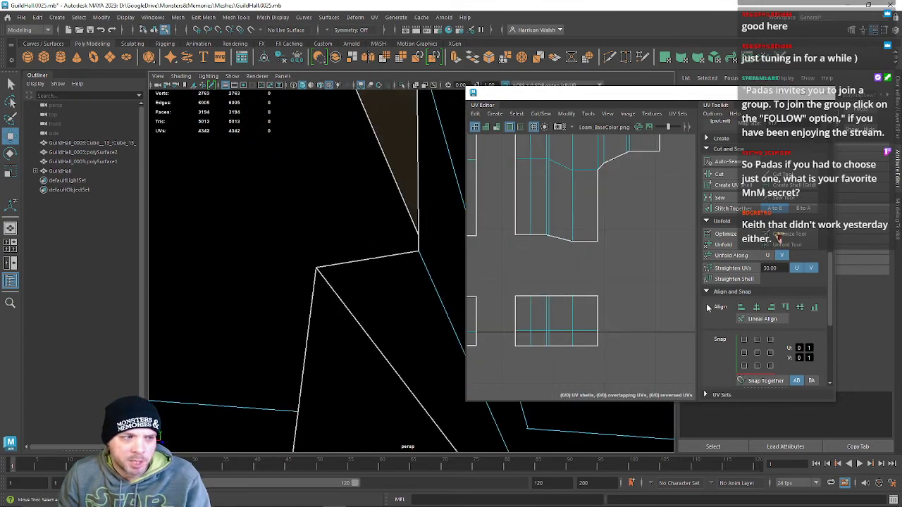
{"action": "middle_click_drag", "start_coordinate": [620, 294], "coordinate": [689, 232], "text": "alt"}
{"action": "right_click_drag", "start_coordinate": [601, 258], "coordinate": [638, 258]}
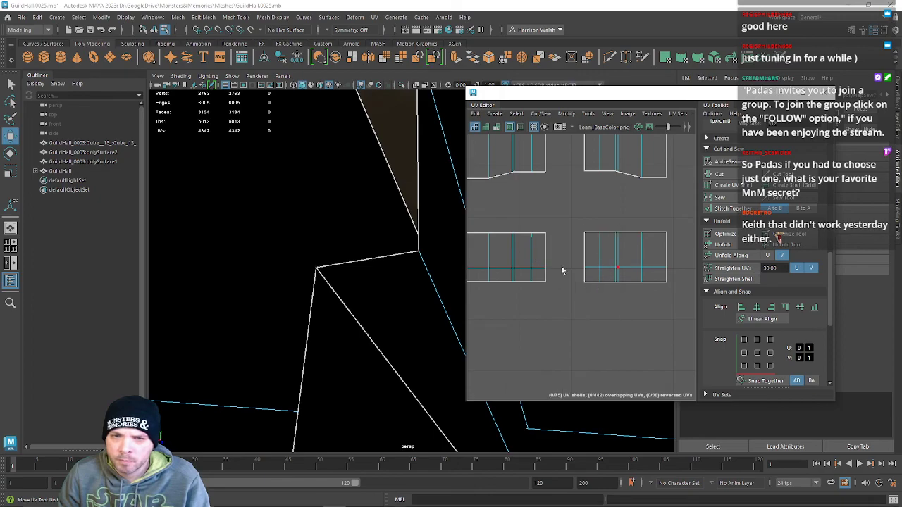
{"action": "scroll", "coordinate": [393, 271], "scroll_direction": "down", "scroll_amount": 5}
{"action": "left_click_drag", "start_coordinate": [393, 271], "coordinate": [351, 271], "text": "alt"}
{"action": "scroll", "coordinate": [558, 301], "scroll_direction": "down", "scroll_amount": 9}
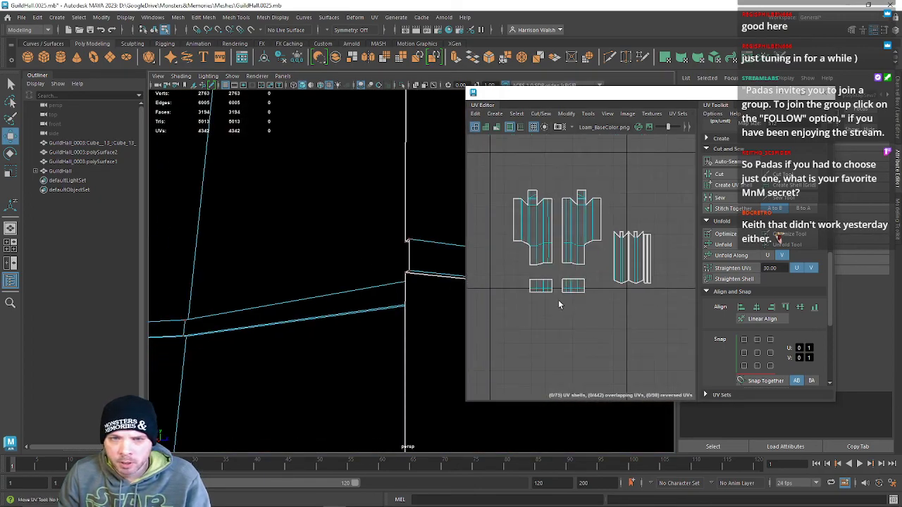
{"action": "middle_click_drag", "start_coordinate": [558, 301], "coordinate": [506, 259], "text": "alt"}
{"action": "scroll", "coordinate": [496, 253], "scroll_direction": "up", "scroll_amount": 7}
{"action": "right_click_drag", "start_coordinate": [502, 236], "coordinate": [497, 204]}
{"action": "left_click_drag", "start_coordinate": [524, 244], "coordinate": [523, 246]}
Find the two thin vertical strip shells and move them beside the upper and lower wall shells.
{"action": "scroll", "coordinate": [526, 276], "scroll_direction": "down", "scroll_amount": 10}
{"action": "middle_click_drag", "start_coordinate": [541, 303], "coordinate": [494, 290], "text": "alt"}
{"action": "scroll", "coordinate": [494, 289], "scroll_direction": "up", "scroll_amount": 4}
{"action": "middle_click_drag", "start_coordinate": [548, 207], "coordinate": [561, 345], "text": "alt"}
{"action": "middle_click_drag", "start_coordinate": [577, 287], "coordinate": [423, 351], "text": "alt"}
{"action": "middle_click_drag", "start_coordinate": [592, 283], "coordinate": [796, 217], "text": "alt"}
{"action": "right_click_drag", "start_coordinate": [546, 292], "coordinate": [579, 301]}
{"action": "double_click", "coordinate": [560, 304]}
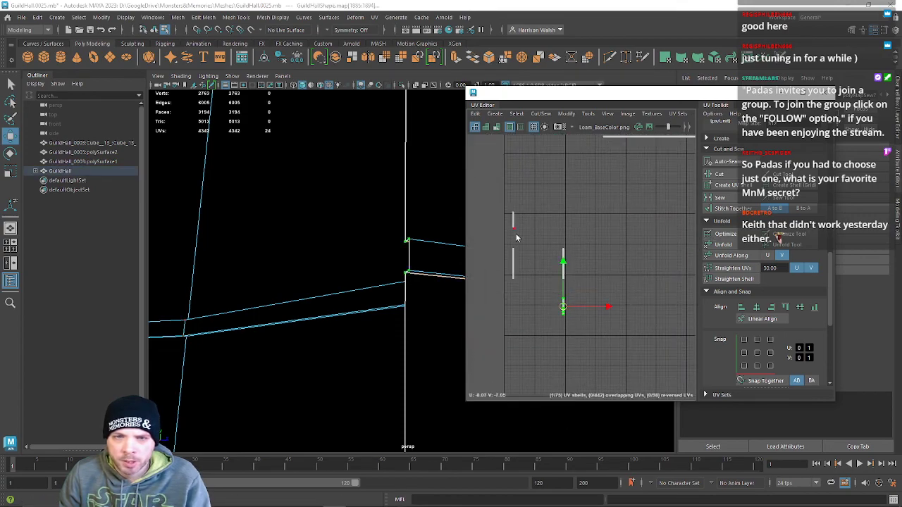
{"action": "left_click_drag", "start_coordinate": [539, 262], "coordinate": [667, 229]}
{"action": "middle_click_drag", "start_coordinate": [644, 231], "coordinate": [550, 280], "text": "alt"}
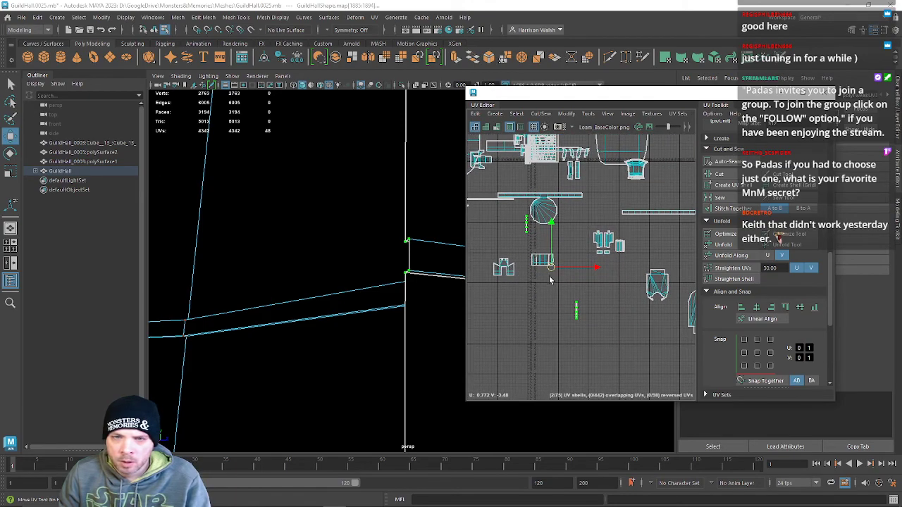
{"action": "left_click", "coordinate": [628, 341]}
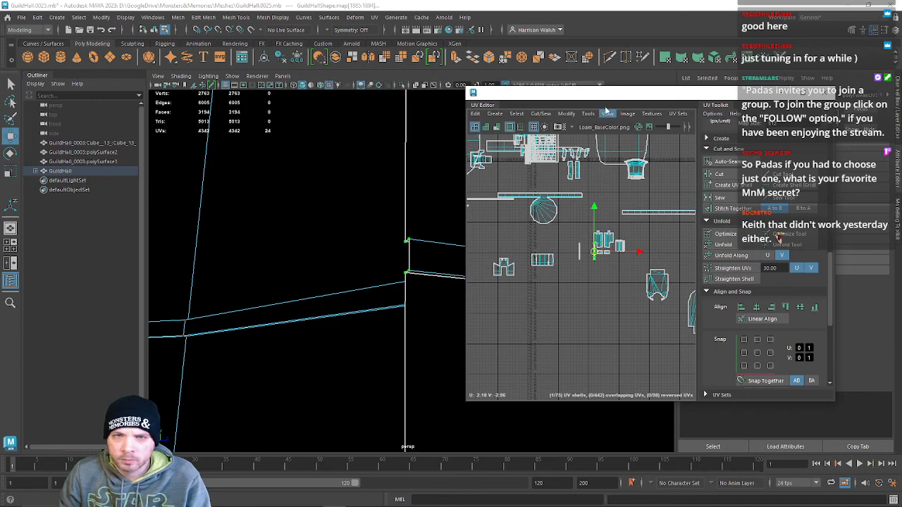
Enlarge the UV Editor, rotate the nearer strip shell 90 degrees and scale it to fit between the first upper and lower wall shells.
{"action": "left_click_drag", "start_coordinate": [606, 93], "coordinate": [568, 2]}
{"action": "key", "text": "f"}
{"action": "scroll", "coordinate": [456, 218], "scroll_direction": "up", "scroll_amount": 1}
{"action": "scroll", "coordinate": [418, 271], "scroll_direction": "down", "scroll_amount": 2}
{"action": "right_click_drag", "start_coordinate": [385, 274], "coordinate": [421, 236]}
{"action": "left_click", "coordinate": [451, 205]}
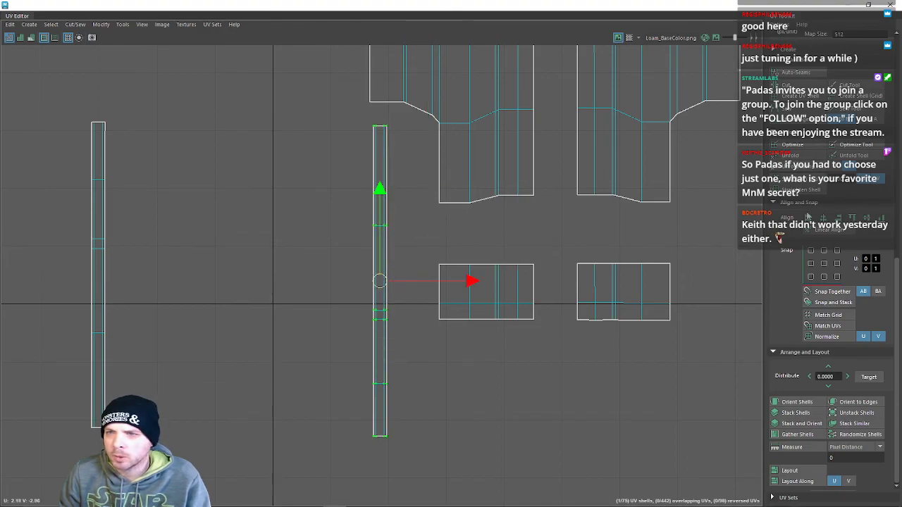
{"action": "scroll", "coordinate": [801, 212], "scroll_direction": "up", "scroll_amount": 3}
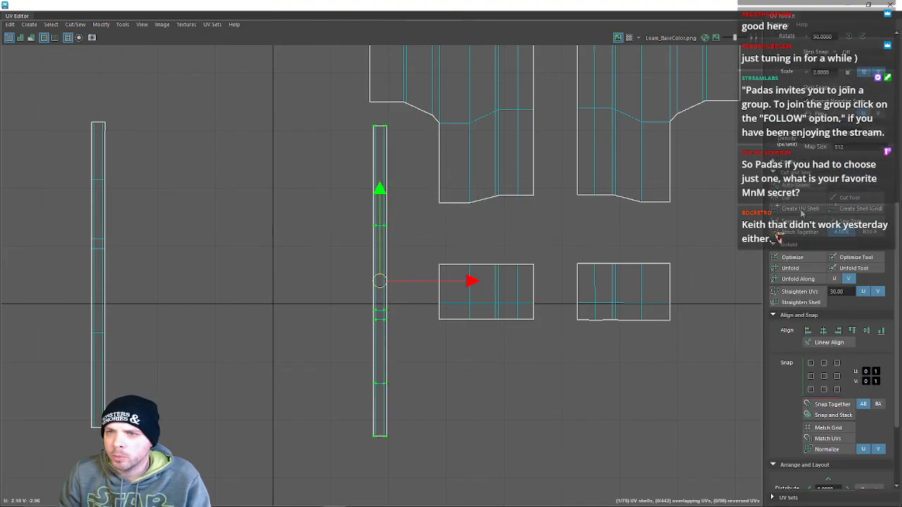
{"action": "left_click", "coordinate": [848, 38]}
{"action": "left_click_drag", "start_coordinate": [381, 280], "coordinate": [483, 249]}
{"action": "key", "text": "w"}
Select the bottom-edge UVs of the first upper wall shell and unfold them along V.
{"action": "right_click_drag", "start_coordinate": [483, 210], "coordinate": [532, 203]}
{"action": "left_click_drag", "start_coordinate": [421, 177], "coordinate": [431, 185]}
{"action": "left_click_drag", "start_coordinate": [549, 222], "coordinate": [550, 221]}
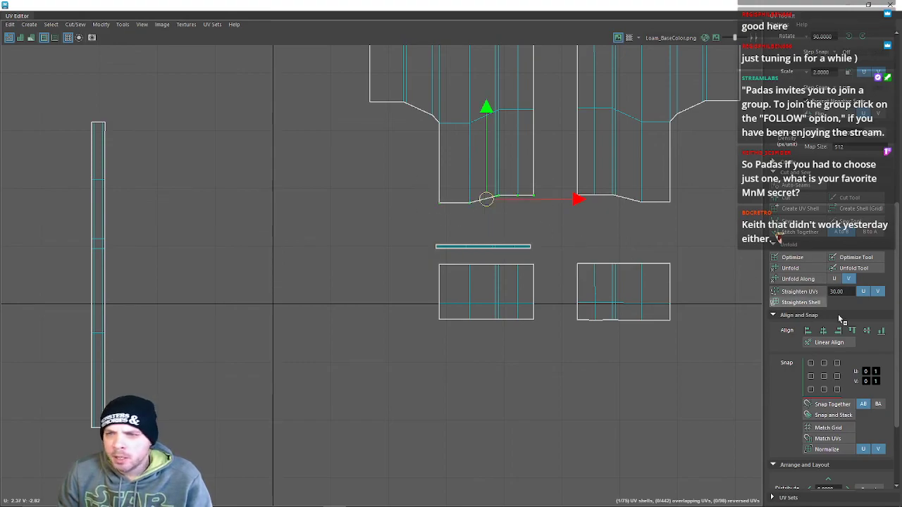
{"action": "left_click", "coordinate": [810, 280]}
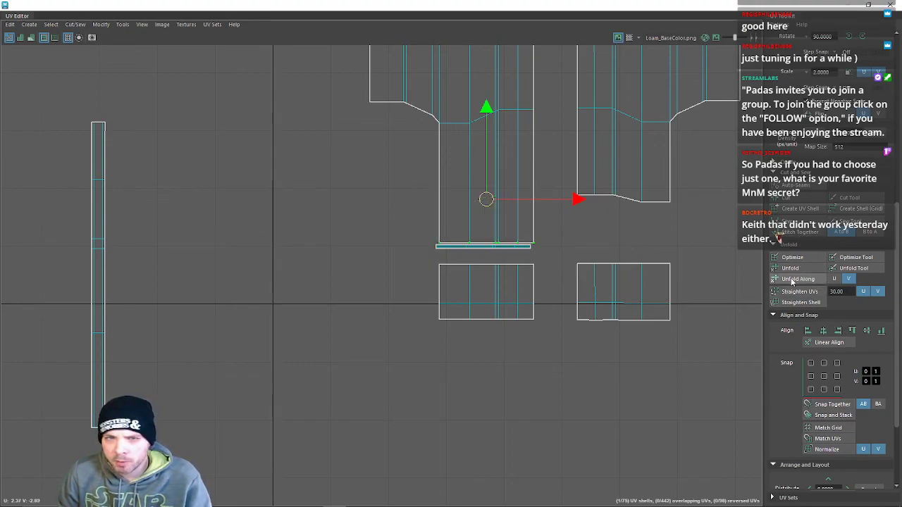
Position the strip shell directly beneath the first upper wall shell so their side borders line up.
{"action": "scroll", "coordinate": [464, 254], "scroll_direction": "up", "scroll_amount": 6}
{"action": "right_click_drag", "start_coordinate": [507, 231], "coordinate": [523, 242]}
{"action": "left_click", "coordinate": [467, 220]}
{"action": "double_click", "coordinate": [483, 230]}
{"action": "left_click_drag", "start_coordinate": [512, 231], "coordinate": [521, 237]}
Stitch the first upper wall shell, the strip and the lower wall shell together along their facing edges.
{"action": "right_click_drag", "start_coordinate": [521, 235], "coordinate": [513, 201]}
{"action": "left_click", "coordinate": [451, 221]}
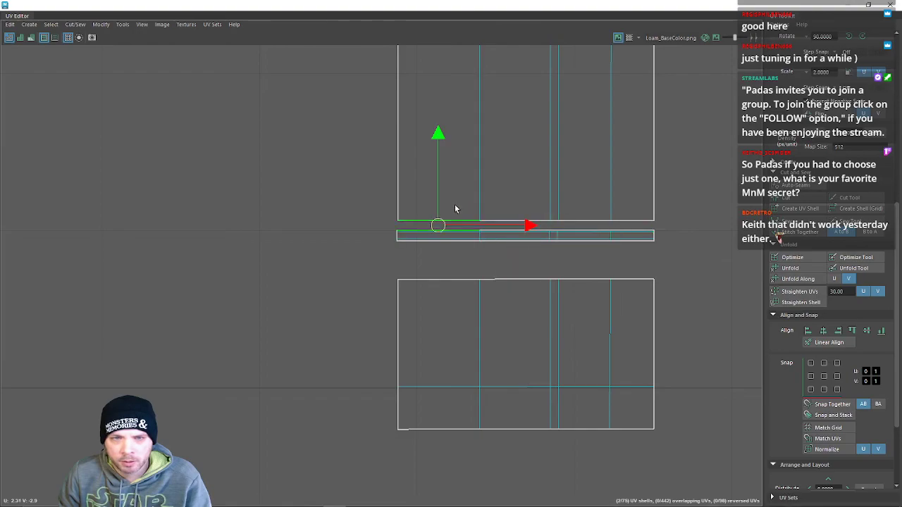
{"action": "left_click_drag", "start_coordinate": [631, 304], "coordinate": [631, 305]}
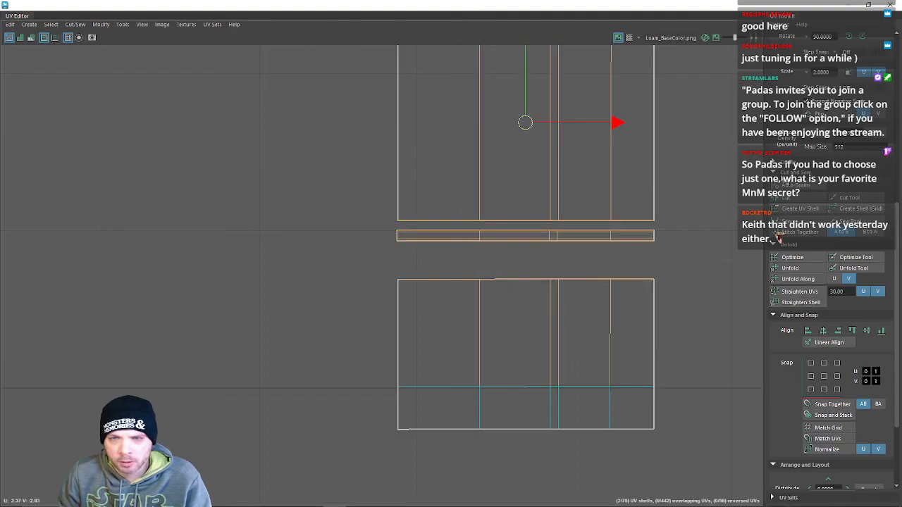
{"action": "left_click", "coordinate": [799, 236]}
Select the lower UVs of the joined wall shell, unfold them along V and straighten them in U and V.
{"action": "right_click_drag", "start_coordinate": [479, 258], "coordinate": [520, 264]}
{"action": "left_click_drag", "start_coordinate": [353, 174], "coordinate": [673, 481]}
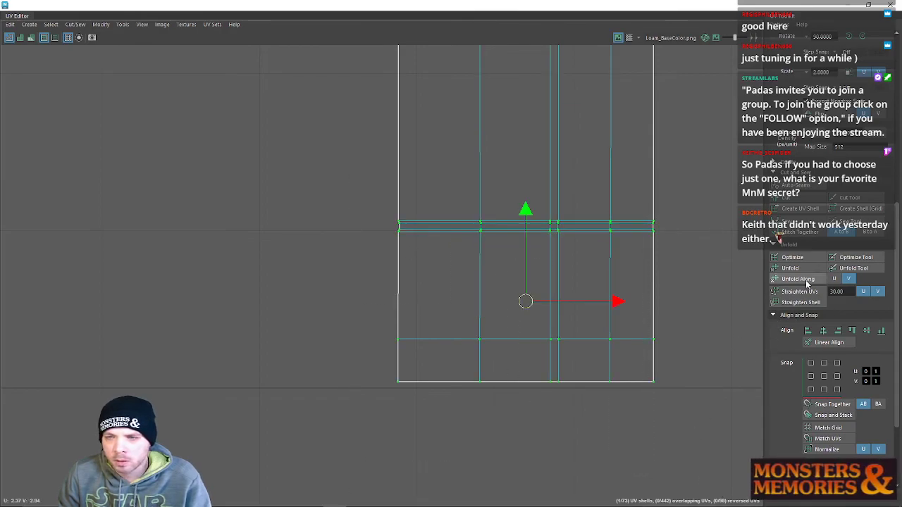
{"action": "left_click", "coordinate": [803, 280]}
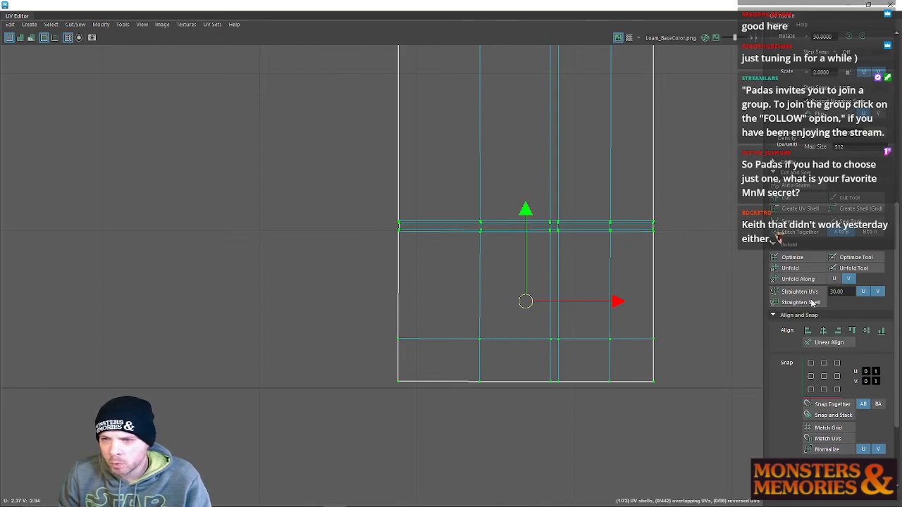
{"action": "left_click", "coordinate": [800, 294]}
{"action": "left_click", "coordinate": [691, 290]}
Select the bottom-edge UVs of the second upper wall shell and unfold them along V.
{"action": "scroll", "coordinate": [692, 290], "scroll_direction": "down", "scroll_amount": 4}
{"action": "middle_click_drag", "start_coordinate": [606, 324], "coordinate": [471, 297], "text": "alt"}
{"action": "right_click_drag", "start_coordinate": [558, 259], "coordinate": [594, 259]}
{"action": "left_click", "coordinate": [591, 198]}
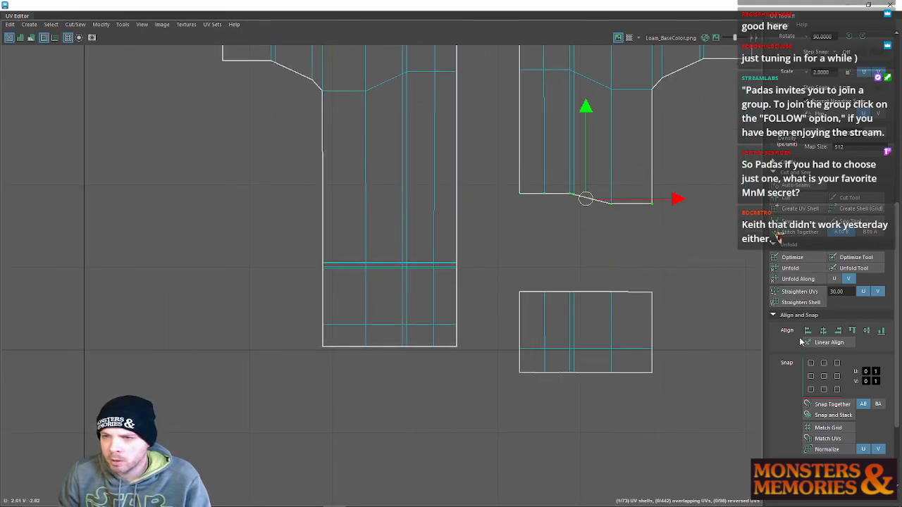
{"action": "left_click", "coordinate": [804, 281]}
Rotate the remaining strip shell 90 degrees and scale it to fit between the second upper and lower wall shells.
{"action": "scroll", "coordinate": [483, 307], "scroll_direction": "down", "scroll_amount": 4}
{"action": "right_click_drag", "start_coordinate": [165, 242], "coordinate": [220, 242]}
{"action": "double_click", "coordinate": [131, 244]}
{"action": "left_click_drag", "start_coordinate": [136, 301], "coordinate": [512, 268]}
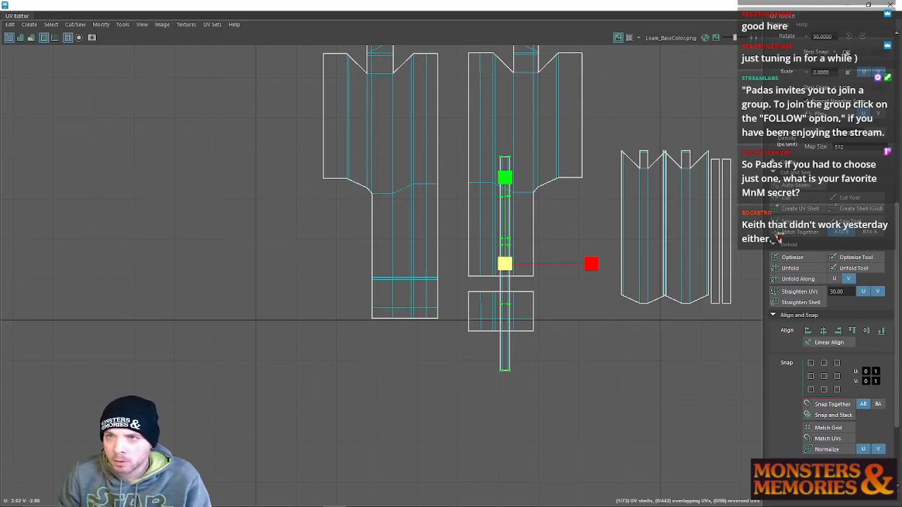
{"action": "left_click", "coordinate": [865, 37]}
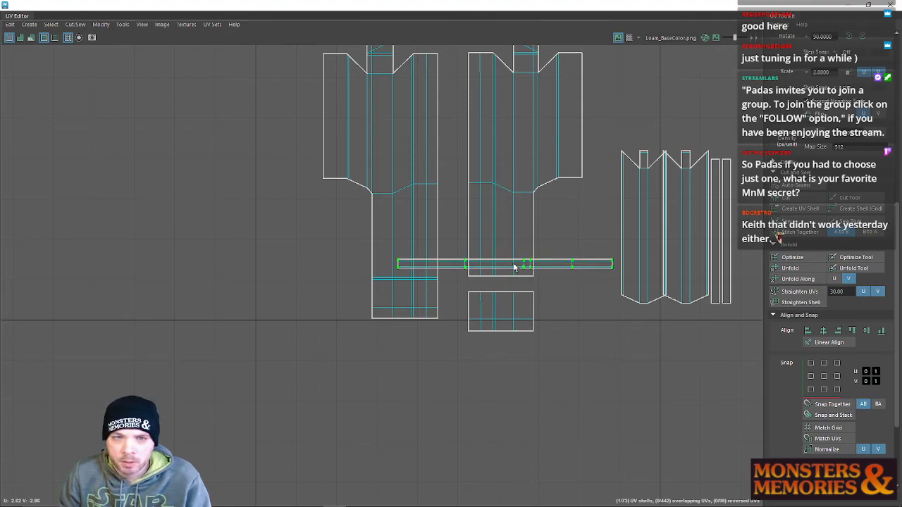
{"action": "key", "text": "r"}
{"action": "left_click_drag", "start_coordinate": [511, 267], "coordinate": [506, 284]}
{"action": "key", "text": "w"}
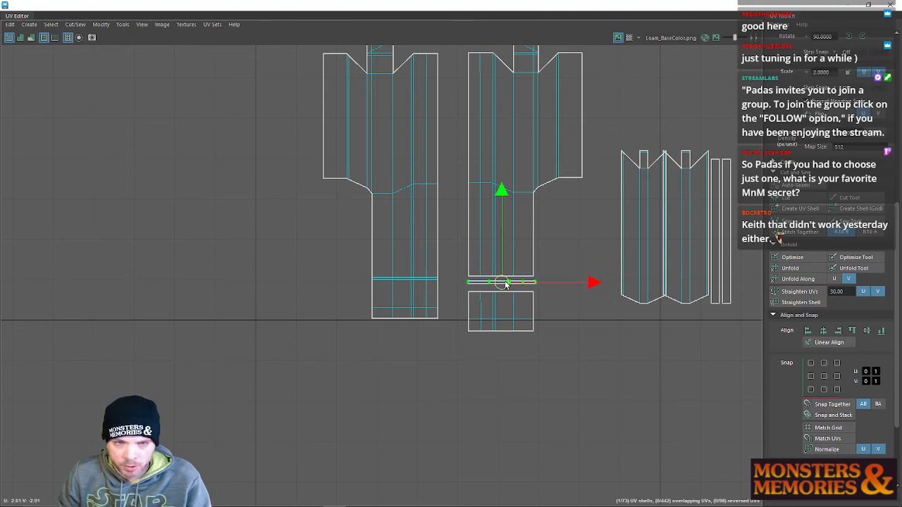
{"action": "scroll", "coordinate": [506, 296], "scroll_direction": "up", "scroll_amount": 2}
{"action": "scroll", "coordinate": [506, 296], "scroll_direction": "up", "scroll_amount": 2}
{"action": "key", "text": "q"}
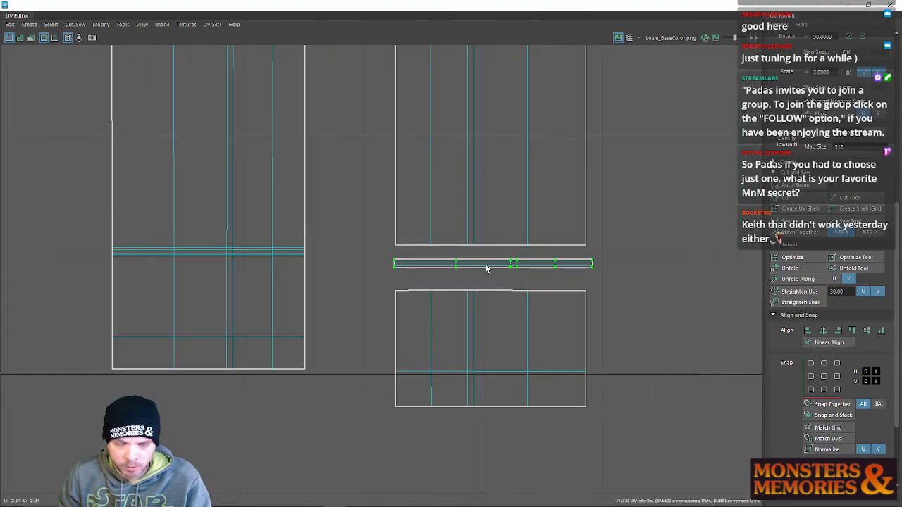
{"action": "key", "text": "w"}
Align the top-edge UVs of the second lower wall shell into one straight horizontal row.
{"action": "right_click", "coordinate": [475, 232]}
{"action": "right_click_drag", "start_coordinate": [477, 232], "coordinate": [475, 206]}
{"action": "left_click_drag", "start_coordinate": [412, 224], "coordinate": [562, 254]}
{"action": "left_click_drag", "start_coordinate": [403, 283], "coordinate": [572, 315]}
{"action": "right_click_drag", "start_coordinate": [499, 312], "coordinate": [555, 315]}
{"action": "left_click_drag", "start_coordinate": [380, 284], "coordinate": [625, 320]}
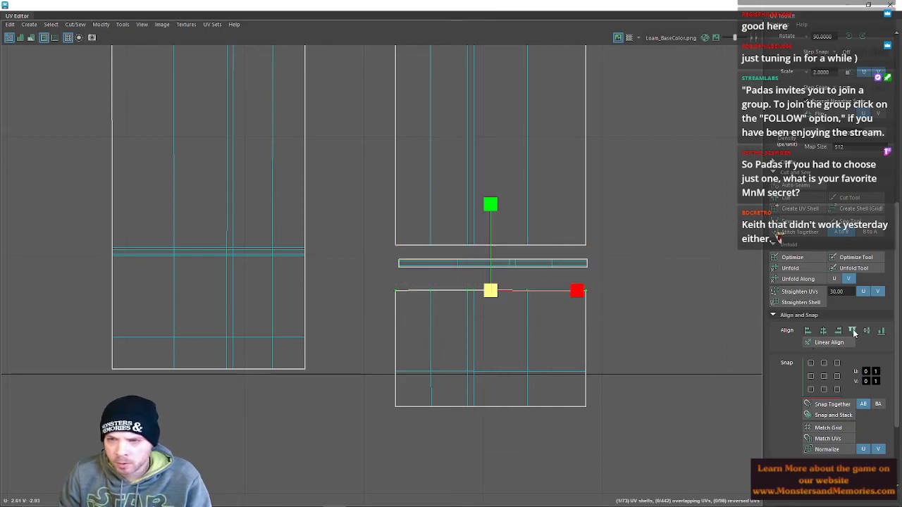
Stitch the second upper wall shell, its strip and the lower wall shell together along their facing edges.
{"action": "right_click_drag", "start_coordinate": [458, 277], "coordinate": [483, 265]}
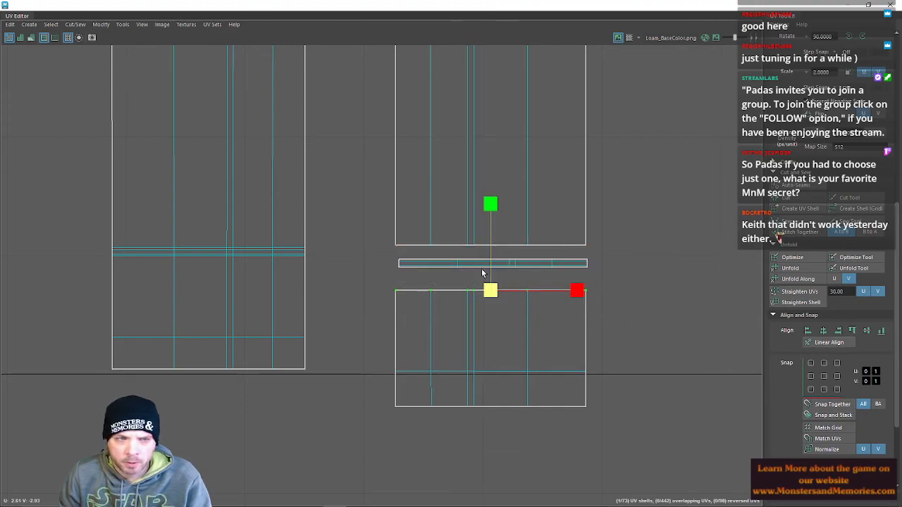
{"action": "mouse_move", "coordinate": [399, 238]}
{"action": "right_mouse_down"}
{"action": "mouse_move", "coordinate": [403, 227]}
{"action": "mouse_move", "coordinate": [409, 242]}
{"action": "right_mouse_up"}
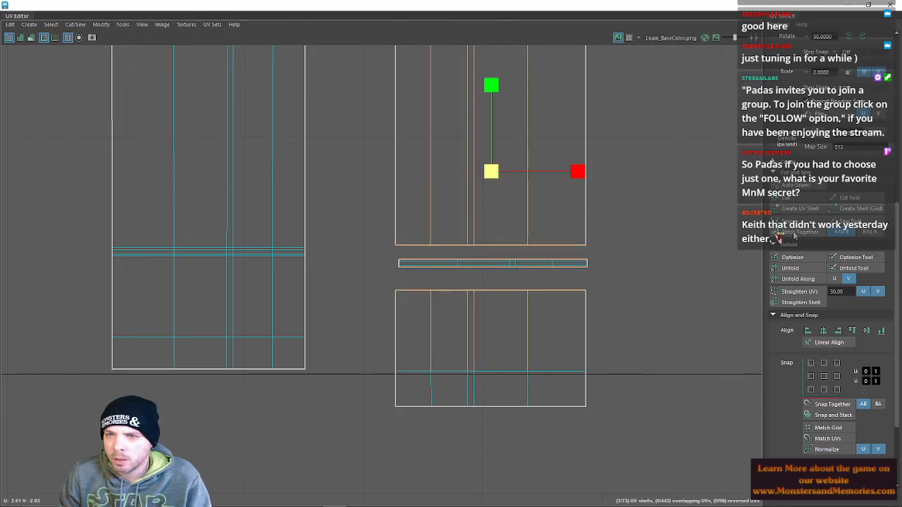
{"action": "left_click", "coordinate": [794, 235]}
Select the lower UVs of the second joined wall shell and straighten them in U and V.
{"action": "right_click_drag", "start_coordinate": [478, 247], "coordinate": [537, 245]}
{"action": "left_click_drag", "start_coordinate": [374, 176], "coordinate": [649, 482]}
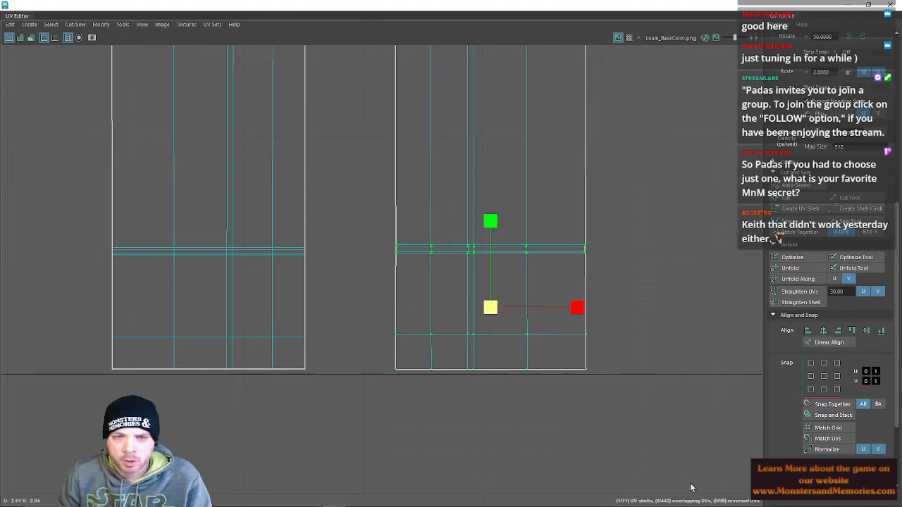
{"action": "left_click", "coordinate": [798, 291]}
{"action": "scroll", "coordinate": [381, 249], "scroll_direction": "down", "scroll_amount": 2}
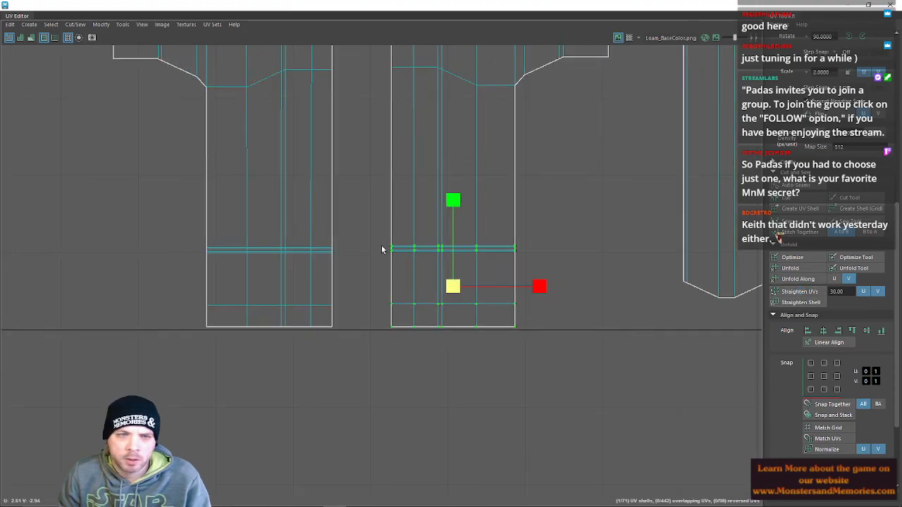
{"action": "scroll", "coordinate": [381, 249], "scroll_direction": "down", "scroll_amount": 2}
Select the outer vertical border edges of both wall shells and look for their matching edges in the layout.
{"action": "right_click_drag", "start_coordinate": [233, 109], "coordinate": [257, 82]}
{"action": "left_click", "coordinate": [259, 92]}
{"action": "middle_click_drag", "start_coordinate": [440, 111], "coordinate": [473, 216], "text": "alt"}
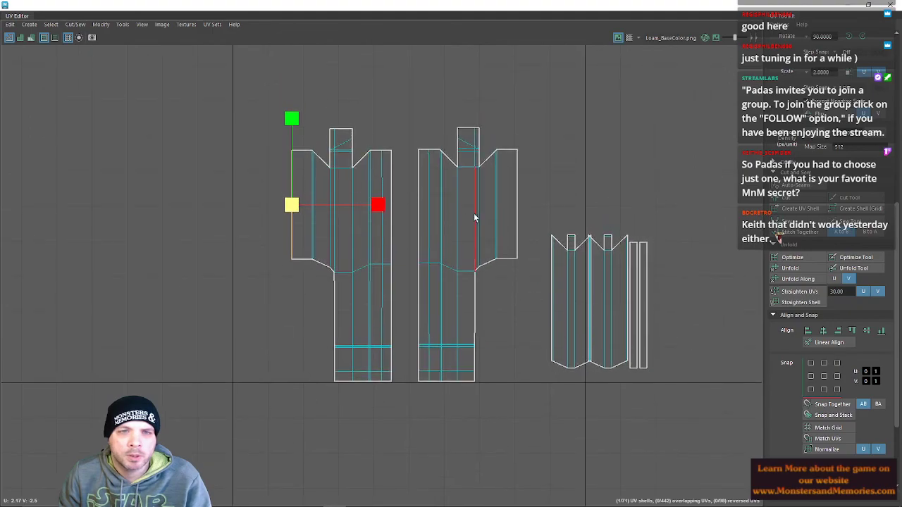
{"action": "left_click", "coordinate": [507, 205], "text": "shift"}
{"action": "scroll", "coordinate": [355, 232], "scroll_direction": "down", "scroll_amount": 4}
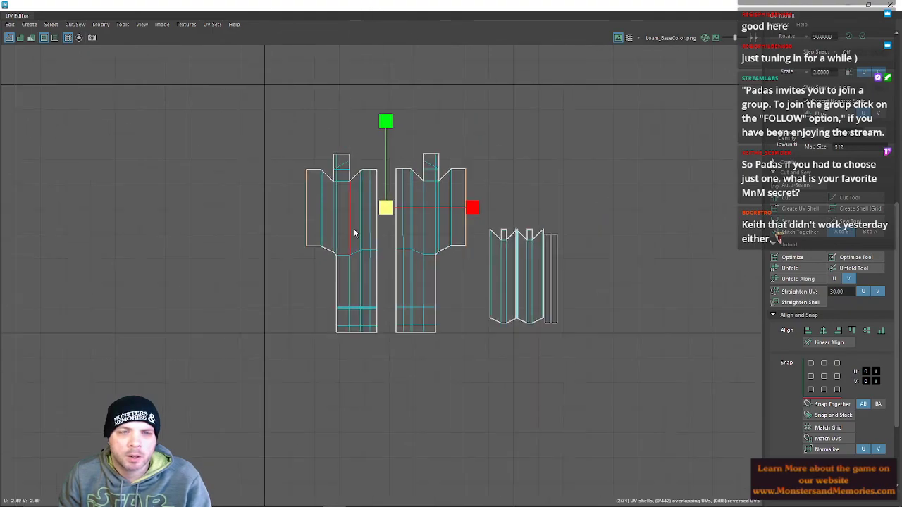
{"action": "scroll", "coordinate": [353, 261], "scroll_direction": "down", "scroll_amount": 6}
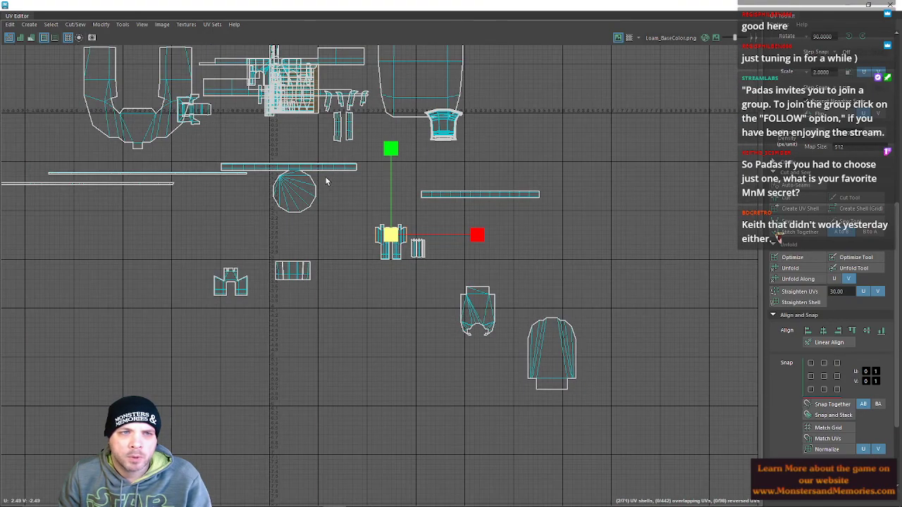
{"action": "scroll", "coordinate": [348, 209], "scroll_direction": "down", "scroll_amount": 2}
Try moving the selected outer border edges of the two wall shells and undo the change.
{"action": "key", "text": "w"}
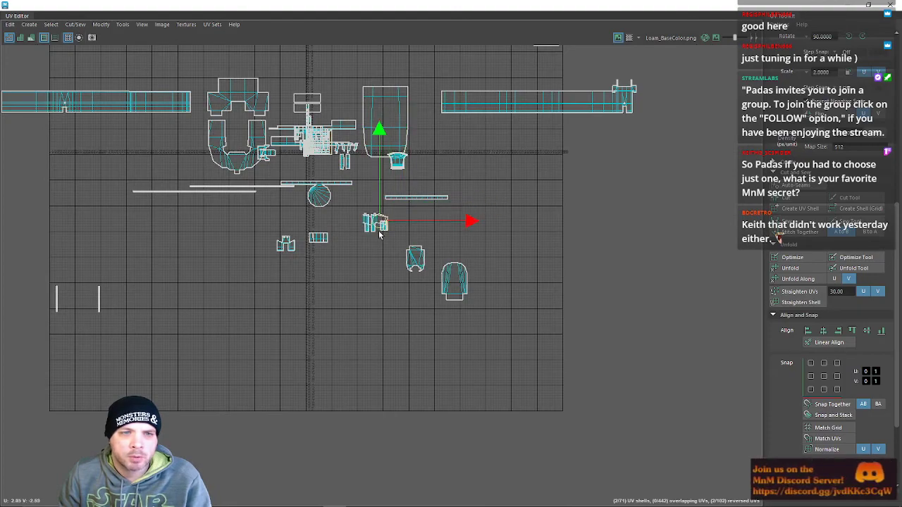
{"action": "middle_click_drag", "start_coordinate": [403, 262], "coordinate": [470, 358], "text": "alt"}
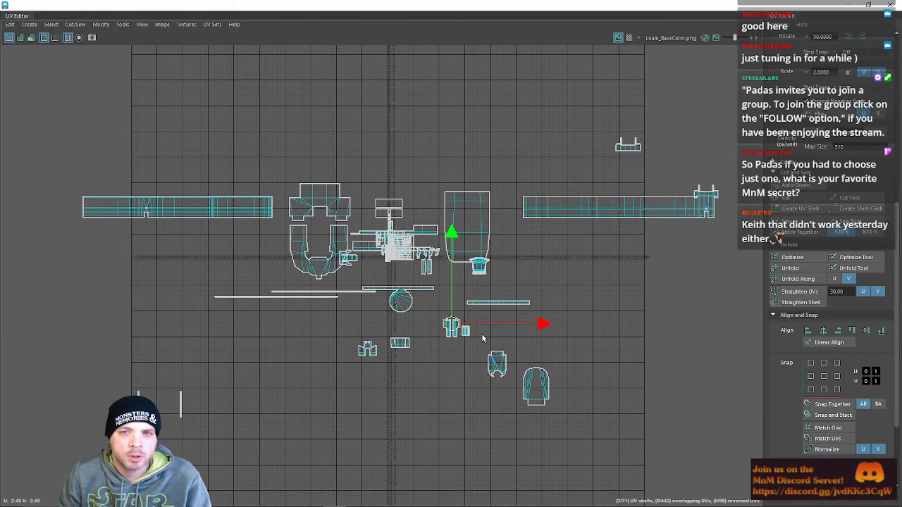
{"action": "key", "text": "ctrl+z"}
{"action": "key", "text": "ctrl+z"}
{"action": "key", "text": "ctrl+z"}
{"action": "key", "text": "ctrl+z"}
Clear the UV Editor from the viewport, frame the selected border edges and examine the surrounding wall geometry in wireframe.
{"action": "left_click_drag", "start_coordinate": [401, 5], "coordinate": [901, 42]}
{"action": "scroll", "coordinate": [446, 225], "scroll_direction": "down", "scroll_amount": 4}
{"action": "key", "text": "f"}
{"action": "left_click_drag", "start_coordinate": [447, 274], "coordinate": [483, 224], "text": "alt"}
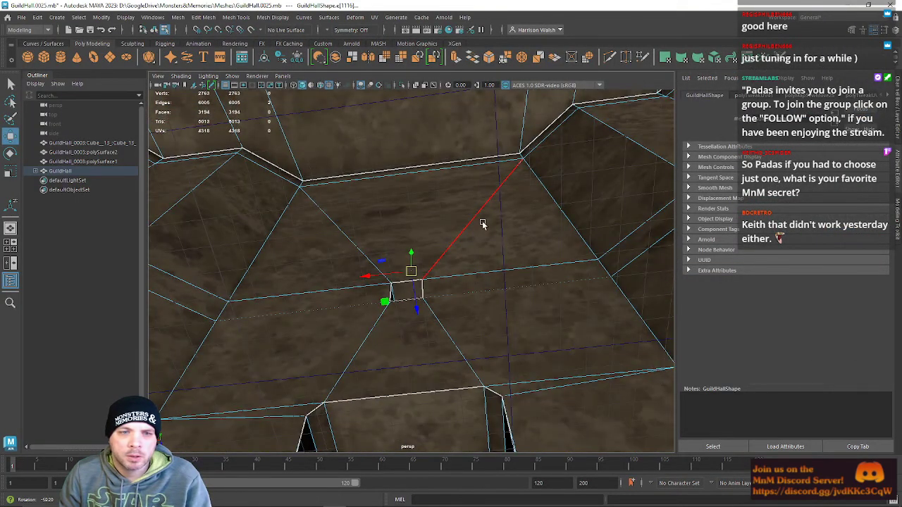
{"action": "left_click_drag", "start_coordinate": [486, 263], "coordinate": [507, 310], "text": "alt"}
{"action": "key", "text": "4"}
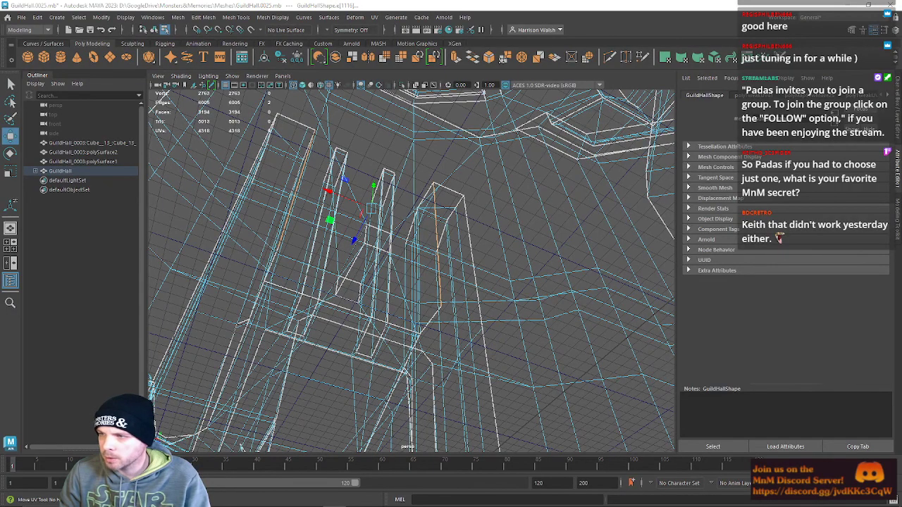
Show the hall with textured shading, examine the wall around the selected border edges and undo the last change.
{"action": "left_click_drag", "start_coordinate": [411, 247], "coordinate": [344, 340], "text": "alt"}
{"action": "mouse_move", "coordinate": [410, 324]}
{"action": "left_mouse_down", "text": "alt"}
{"action": "mouse_move", "coordinate": [431, 258]}
{"action": "mouse_move", "coordinate": [362, 262]}
{"action": "mouse_move", "coordinate": [431, 284]}
{"action": "mouse_move", "coordinate": [322, 298]}
{"action": "mouse_move", "coordinate": [334, 317]}
{"action": "mouse_move", "coordinate": [439, 286]}
{"action": "mouse_move", "coordinate": [420, 249]}
{"action": "mouse_move", "coordinate": [406, 255]}
{"action": "mouse_move", "coordinate": [445, 336]}
{"action": "mouse_move", "coordinate": [472, 353]}
{"action": "mouse_move", "coordinate": [443, 307]}
{"action": "mouse_move", "coordinate": [276, 315]}
{"action": "left_mouse_up", "text": "alt"}
{"action": "key", "text": "6"}
{"action": "right_click_drag", "start_coordinate": [276, 315], "coordinate": [310, 312], "text": "alt"}
{"action": "left_click_drag", "start_coordinate": [310, 312], "coordinate": [367, 302], "text": "alt"}
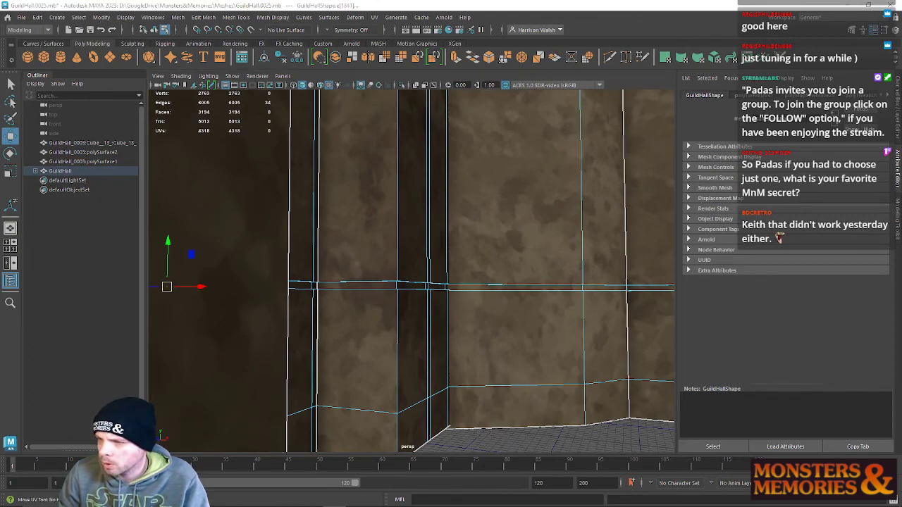
{"action": "key", "text": "ctrl+z"}
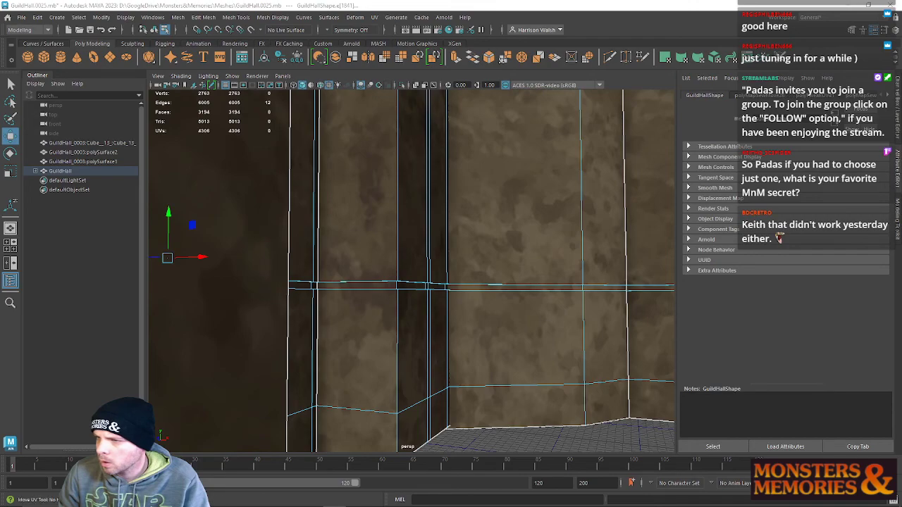
Bring back the UV Editor, frame the joined wall shell and change to UV component selection.
{"action": "left_click_drag", "start_coordinate": [901, 113], "coordinate": [568, 1]}
{"action": "scroll", "coordinate": [338, 372], "scroll_direction": "down", "scroll_amount": 2}
{"action": "middle_click_drag", "start_coordinate": [338, 354], "coordinate": [397, 312], "text": "alt"}
{"action": "right_click", "coordinate": [349, 275]}
Try unfolding the selected UVs of the joined wall shell, freely and along one axis, and undo the attempts.
{"action": "left_click_drag", "start_coordinate": [207, 196], "coordinate": [587, 455]}
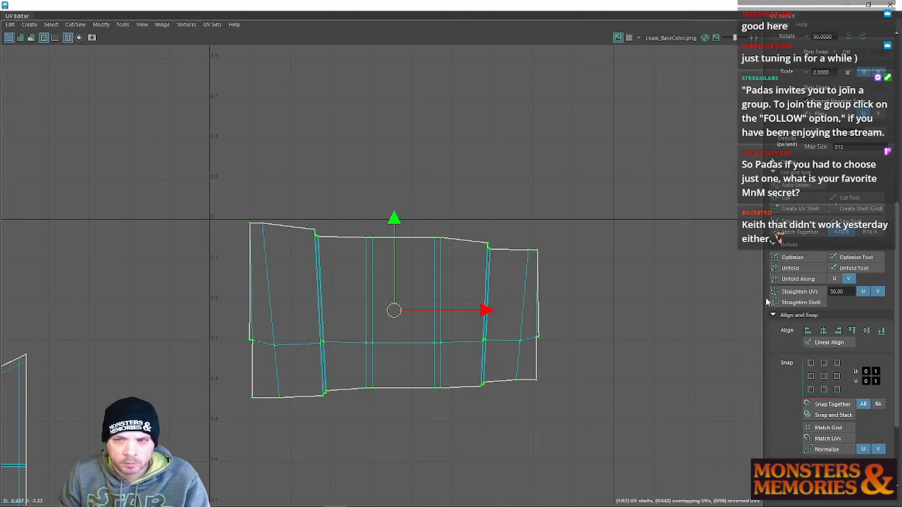
{"action": "left_click", "coordinate": [791, 268]}
{"action": "left_click", "coordinate": [547, 211]}
{"action": "left_click", "coordinate": [815, 279]}
{"action": "left_click", "coordinate": [805, 282]}
{"action": "key", "text": "ctrl+z"}
{"action": "key", "text": "ctrl+z"}
{"action": "key", "text": "ctrl+z"}
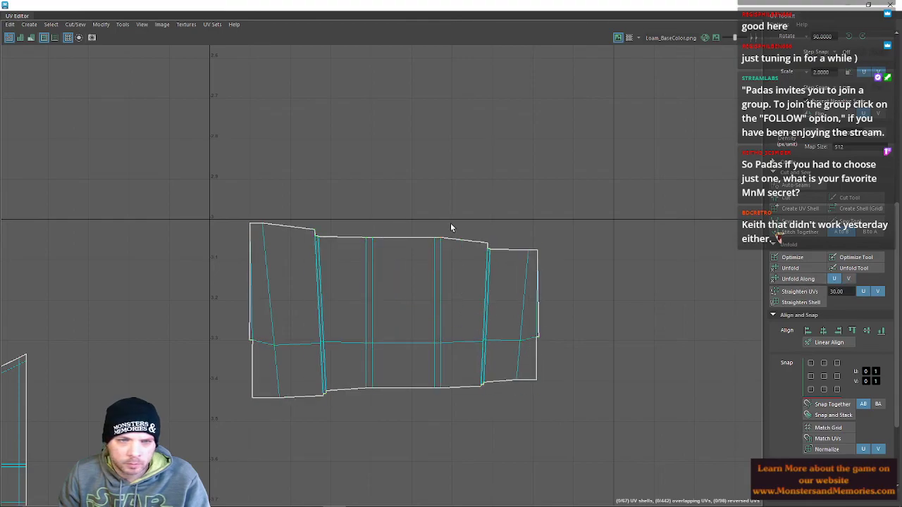
Unfold the UVs of the wall shell's right section and its left section along U.
{"action": "left_click_drag", "start_coordinate": [448, 273], "coordinate": [599, 398]}
{"action": "left_click_drag", "start_coordinate": [445, 211], "coordinate": [687, 429]}
{"action": "left_click", "coordinate": [798, 281]}
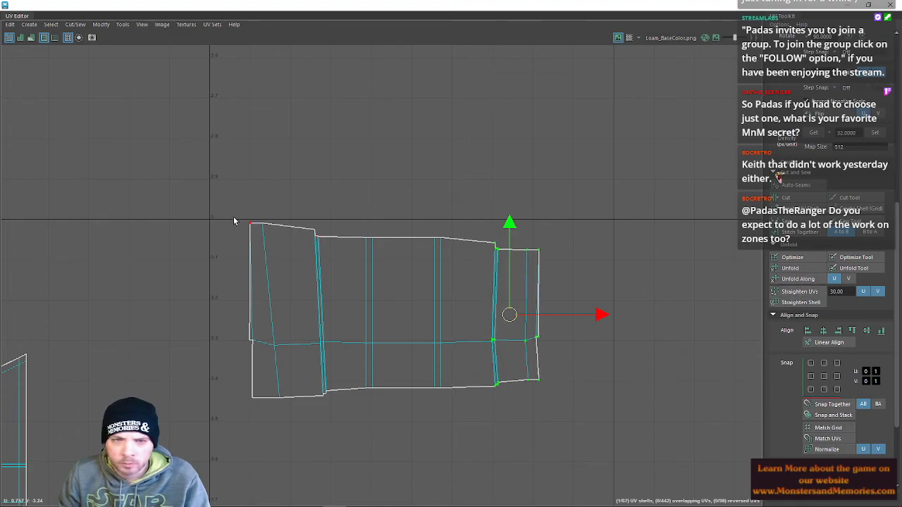
{"action": "left_click_drag", "start_coordinate": [239, 226], "coordinate": [352, 422]}
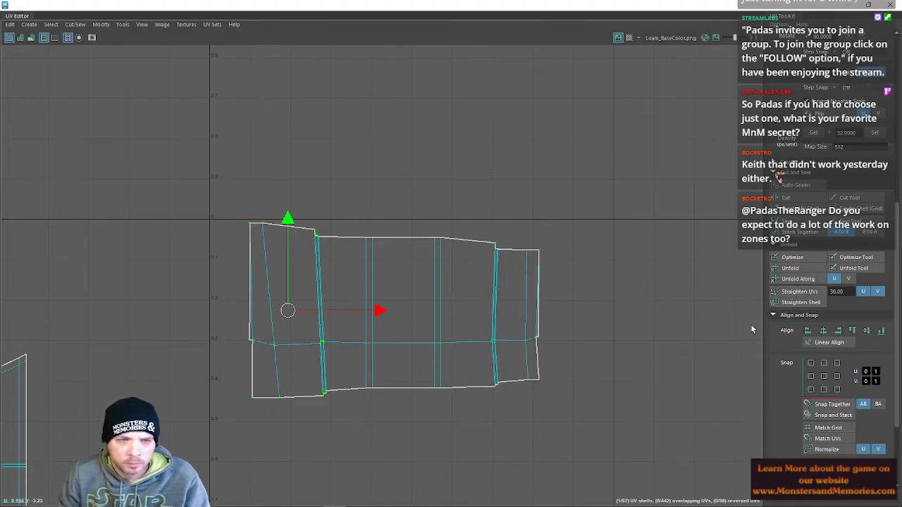
{"action": "left_click", "coordinate": [799, 280]}
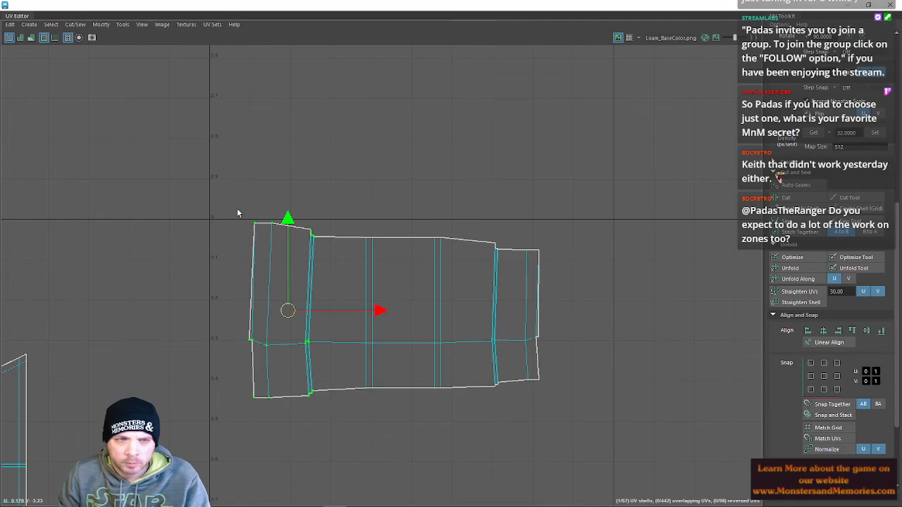
Align the wall shell's upper border UVs in V, the left section to its lowest UV and the right section to its middle.
{"action": "left_click_drag", "start_coordinate": [238, 221], "coordinate": [589, 288]}
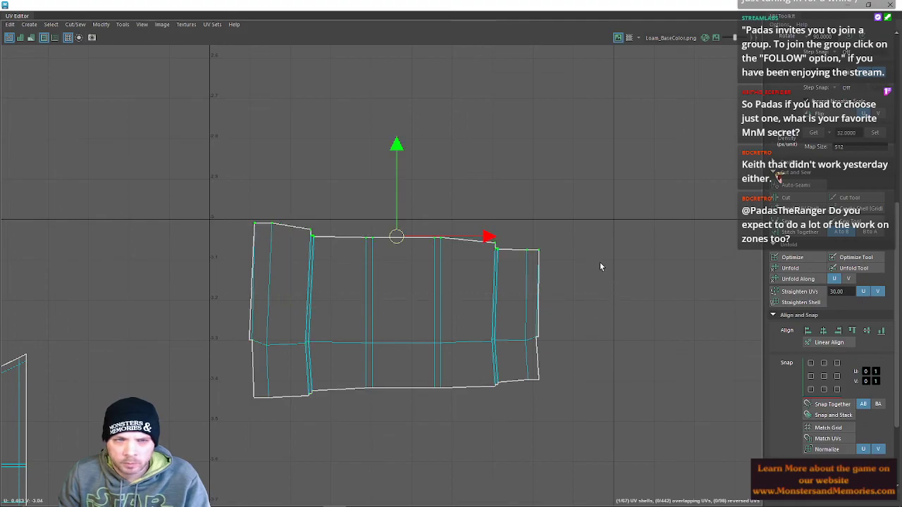
{"action": "left_click_drag", "start_coordinate": [413, 266], "coordinate": [414, 265]}
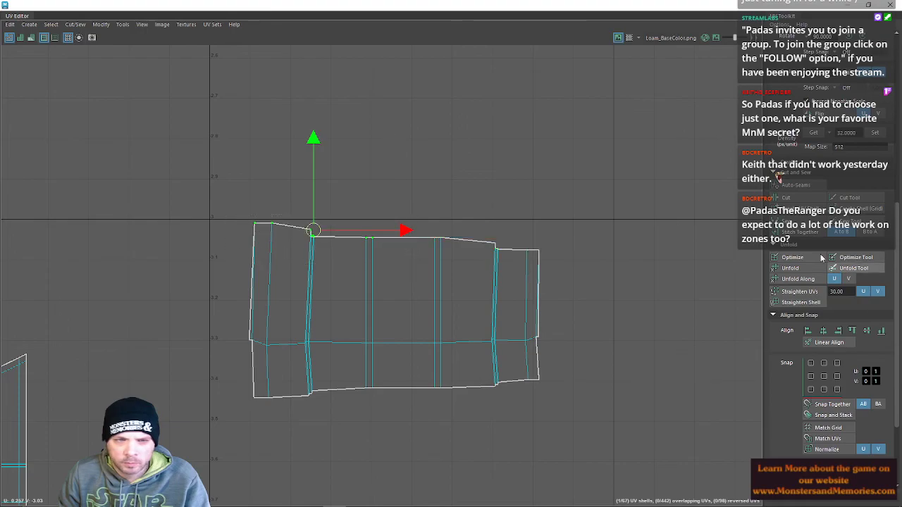
{"action": "left_click", "coordinate": [866, 335]}
{"action": "key", "text": "ctrl+z"}
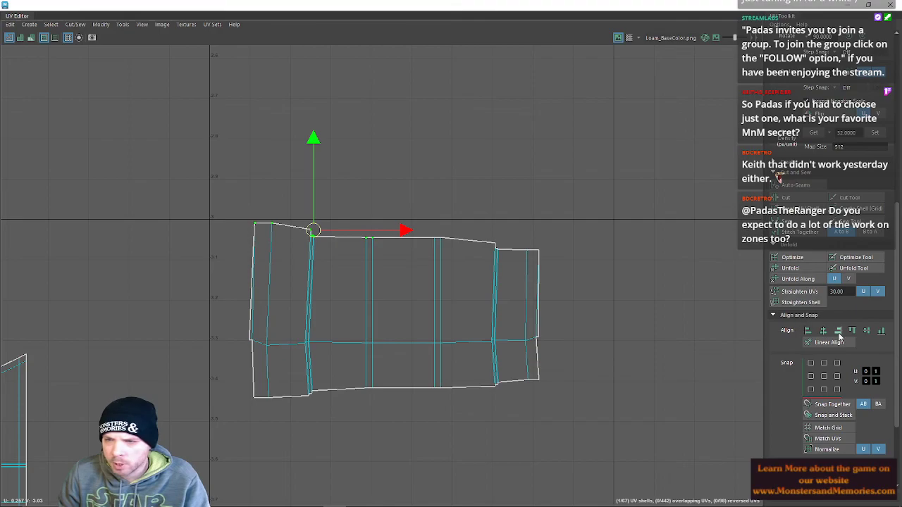
{"action": "left_click", "coordinate": [880, 335]}
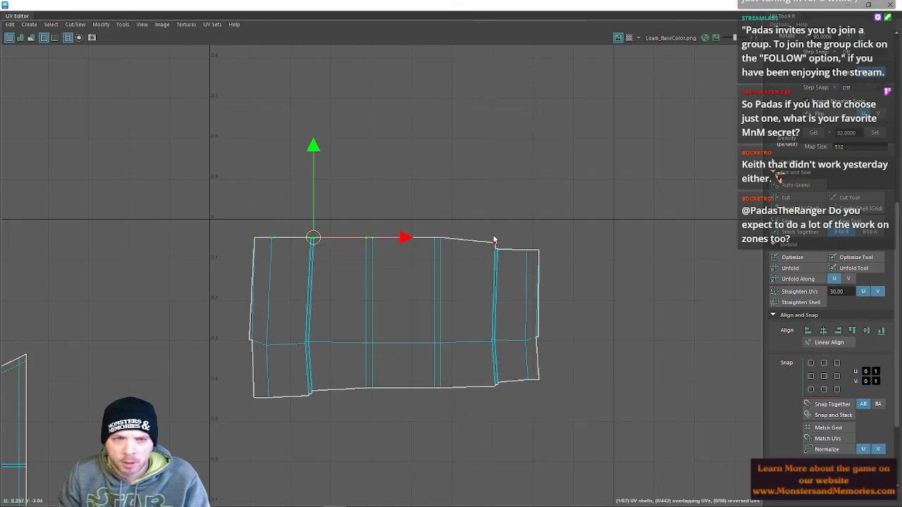
{"action": "left_click_drag", "start_coordinate": [410, 209], "coordinate": [635, 302]}
{"action": "left_click", "coordinate": [867, 331]}
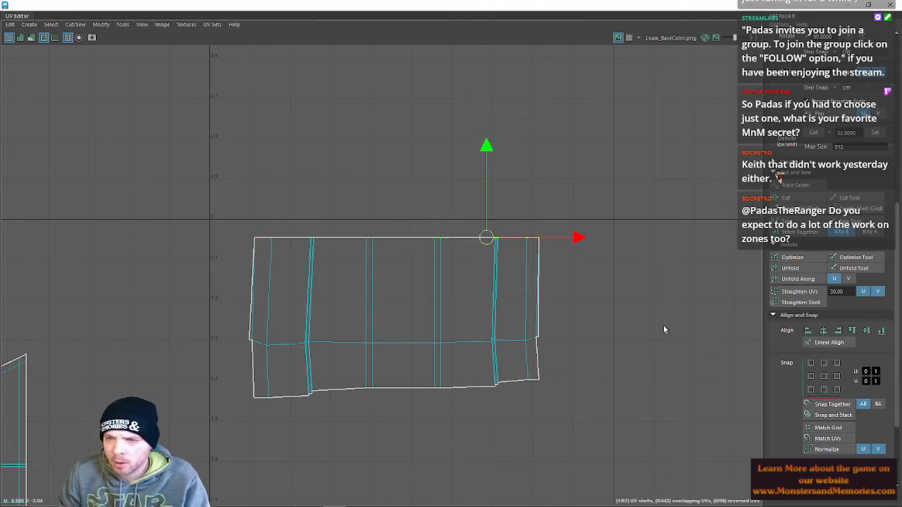
Unfold the wall shell's lower UV rows along V and the narrow strip beside its left section along U.
{"action": "left_click_drag", "start_coordinate": [218, 305], "coordinate": [700, 482]}
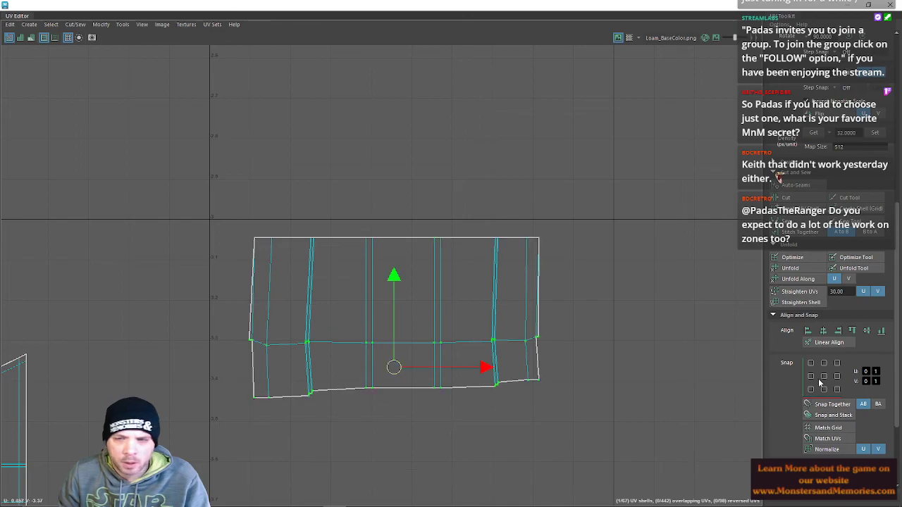
{"action": "left_click", "coordinate": [804, 283]}
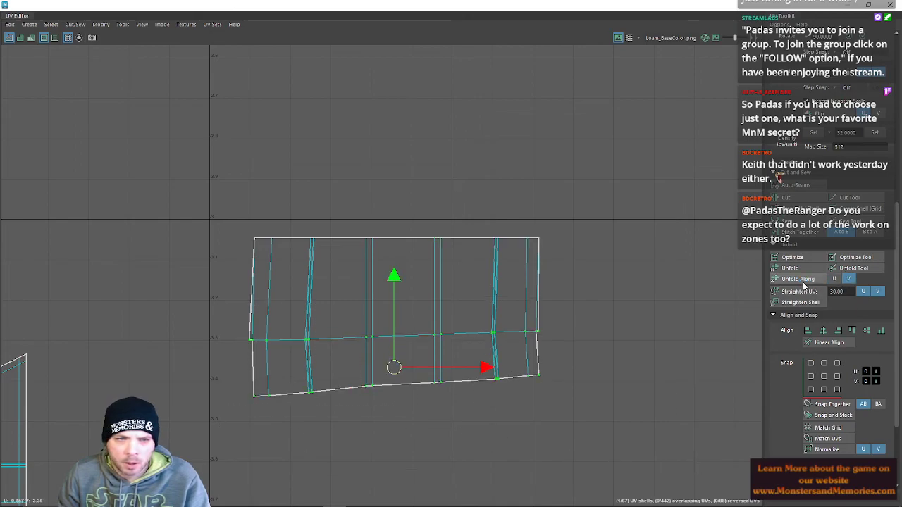
{"action": "middle_click_drag", "start_coordinate": [353, 324], "coordinate": [397, 285], "text": "alt"}
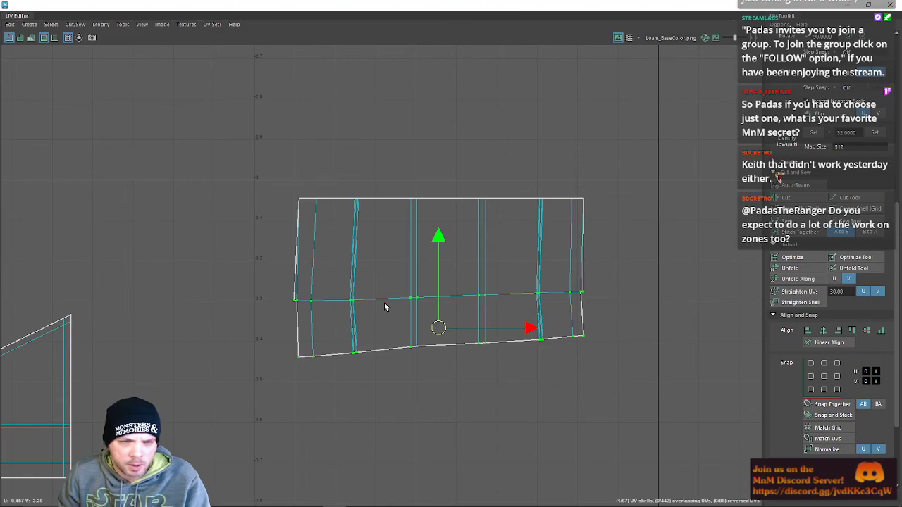
{"action": "scroll", "coordinate": [379, 305], "scroll_direction": "up", "scroll_amount": 2}
{"action": "left_click_drag", "start_coordinate": [332, 148], "coordinate": [398, 428]}
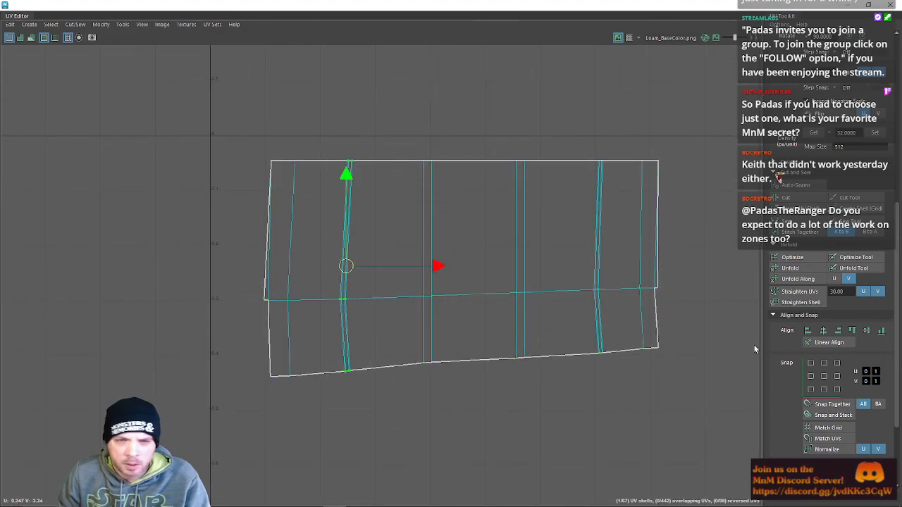
{"action": "left_click", "coordinate": [815, 281]}
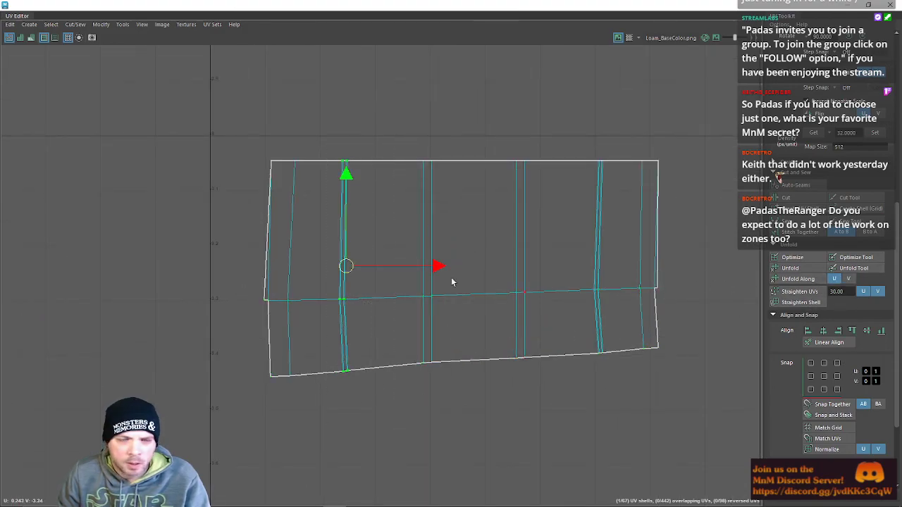
Align the wall shell's bottom border UVs in V, and level its middle row of UVs the same way.
{"action": "left_click_drag", "start_coordinate": [561, 135], "coordinate": [636, 376]}
{"action": "left_click_drag", "start_coordinate": [185, 325], "coordinate": [775, 431]}
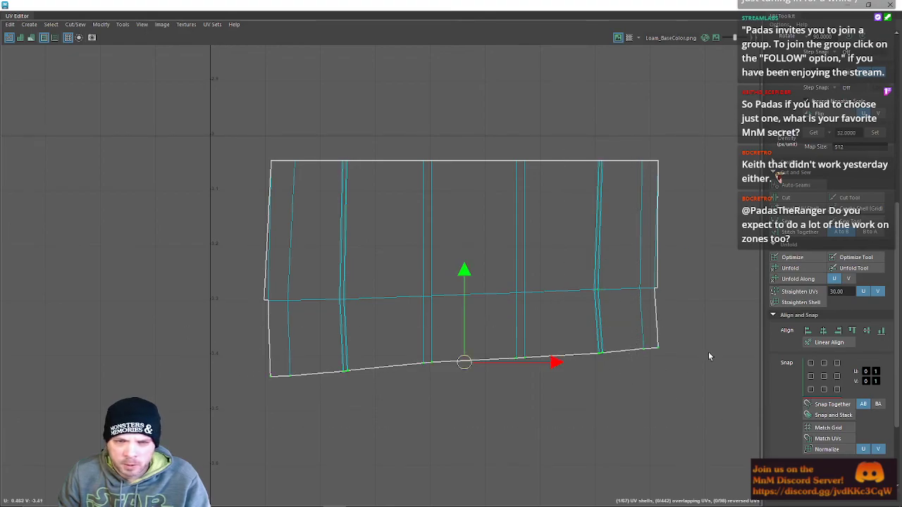
{"action": "left_click", "coordinate": [868, 332]}
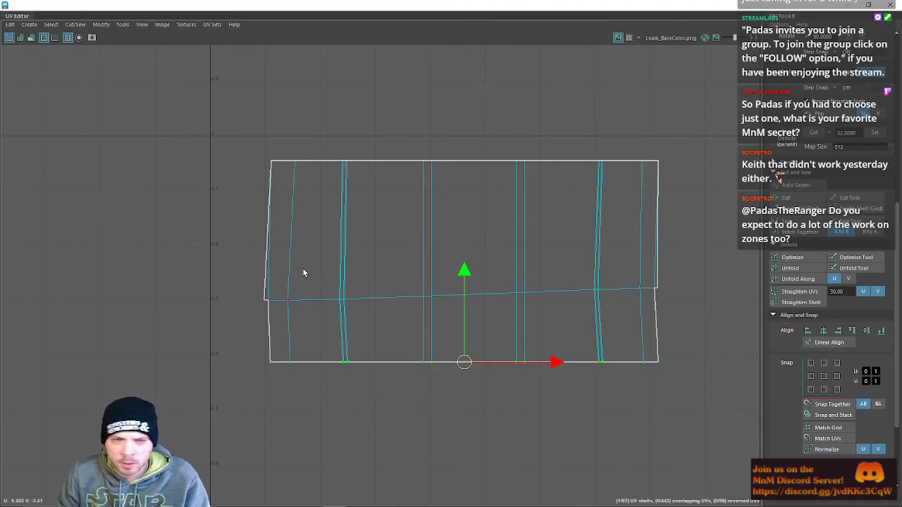
{"action": "left_click_drag", "start_coordinate": [268, 286], "coordinate": [698, 315]}
{"action": "key", "text": "g"}
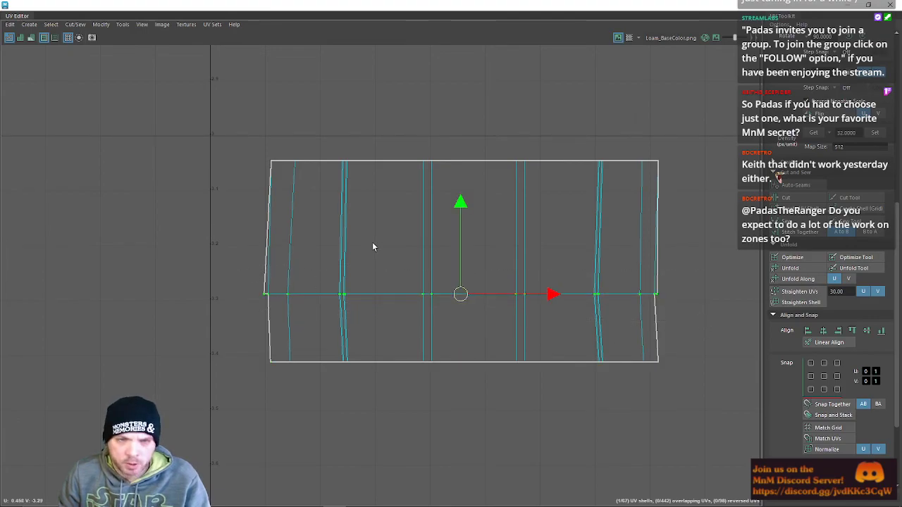
Select the straightened wall shell's UVs and unfold them along V and along U.
{"action": "left_click_drag", "start_coordinate": [333, 256], "coordinate": [706, 433]}
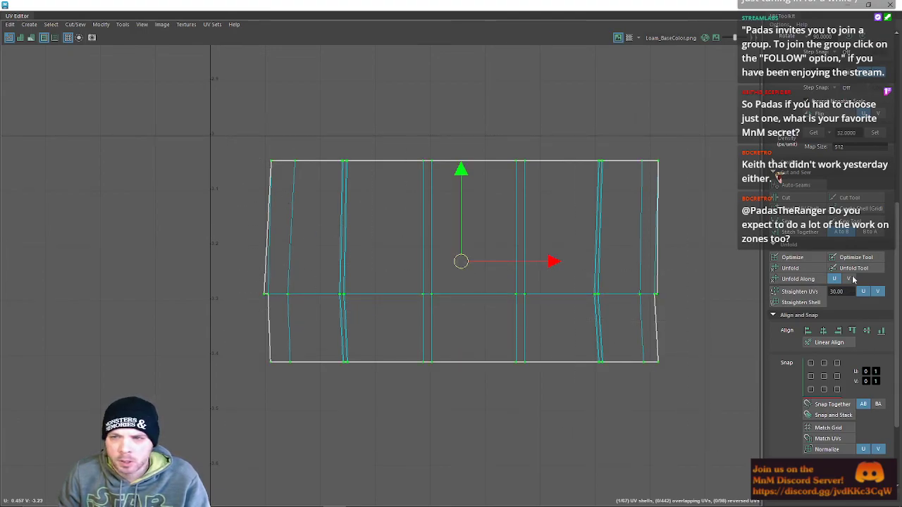
{"action": "left_click", "coordinate": [848, 279]}
{"action": "left_click", "coordinate": [808, 290]}
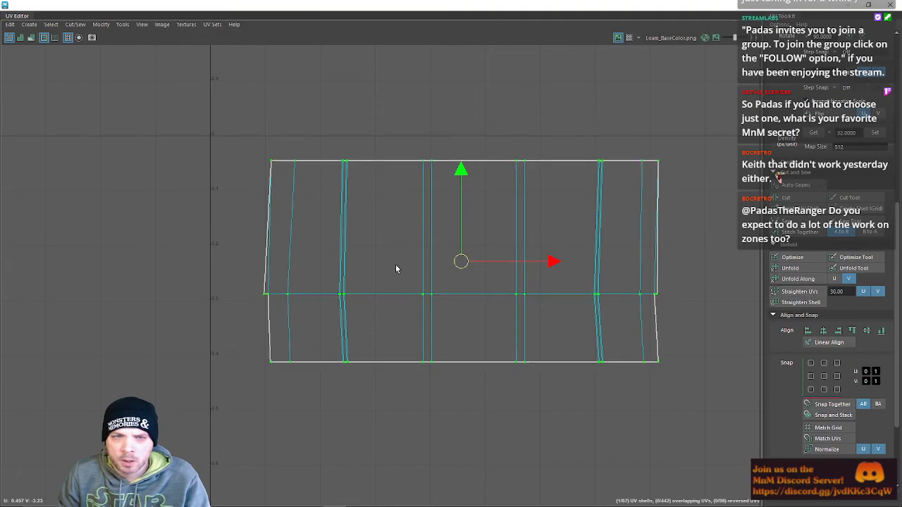
{"action": "left_click_drag", "start_coordinate": [238, 117], "coordinate": [408, 330]}
{"action": "left_click_drag", "start_coordinate": [220, 133], "coordinate": [599, 476]}
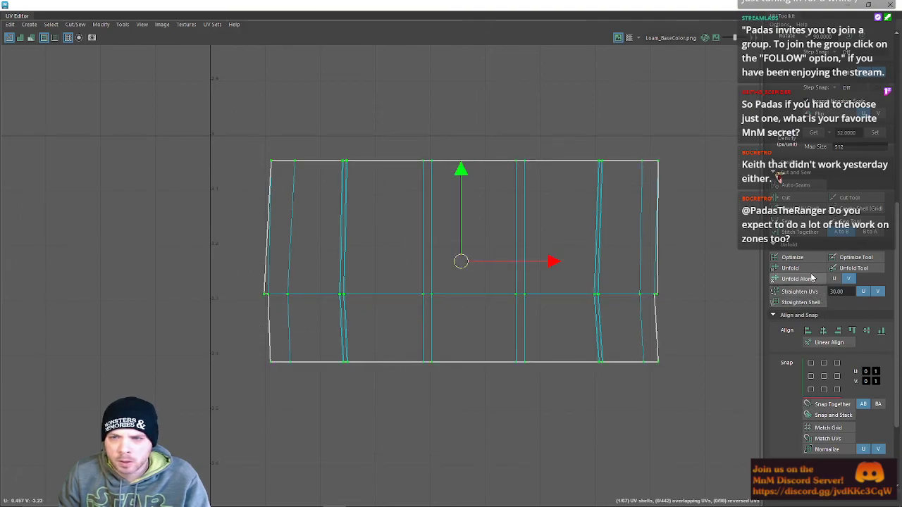
{"action": "left_click", "coordinate": [835, 279]}
Select all edges of the straightened wall shell in the UV layout.
{"action": "left_click", "coordinate": [712, 248]}
{"action": "scroll", "coordinate": [587, 348], "scroll_direction": "down", "scroll_amount": 8}
{"action": "right_click_drag", "start_coordinate": [407, 324], "coordinate": [411, 298]}
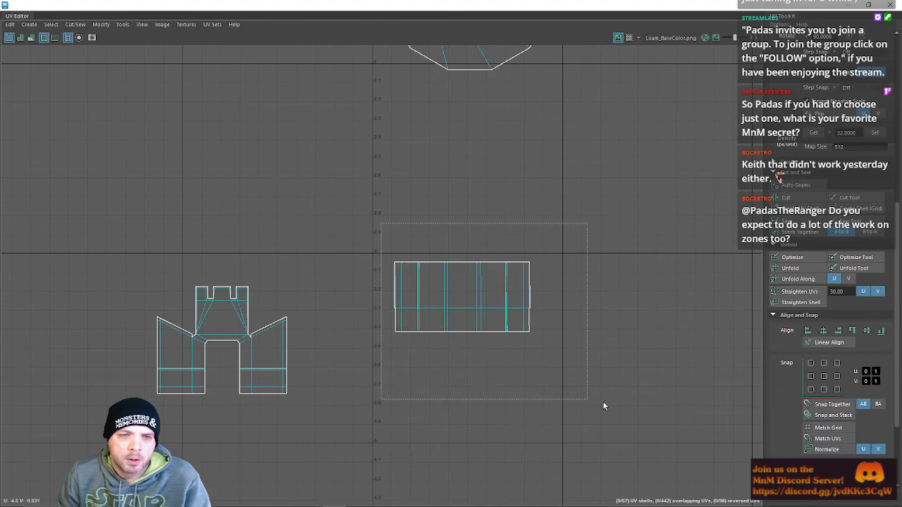
{"action": "middle_click_drag", "start_coordinate": [264, 341], "coordinate": [364, 299], "text": "alt"}
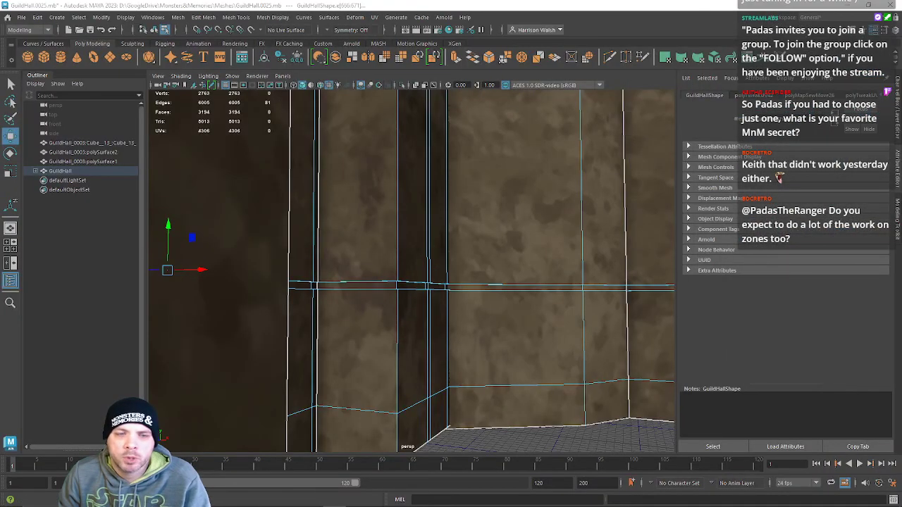
Examine the guild hall's front entrance and the interior stairs and floor in the perspective view.
{"action": "left_click_drag", "start_coordinate": [549, 214], "coordinate": [702, 214], "text": "alt"}
{"action": "left_click_drag", "start_coordinate": [451, 258], "coordinate": [579, 278], "text": "alt"}
{"action": "right_click_drag", "start_coordinate": [579, 278], "coordinate": [191, 243], "text": "alt"}
{"action": "right_click_drag", "start_coordinate": [384, 240], "coordinate": [451, 250]}
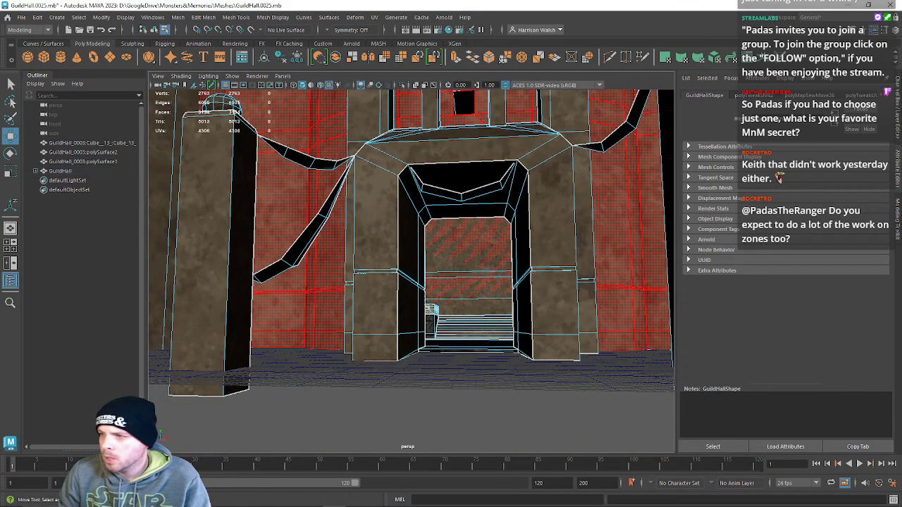
{"action": "left_click_drag", "start_coordinate": [514, 161], "coordinate": [472, 317], "text": "alt"}
{"action": "right_click_drag", "start_coordinate": [471, 322], "coordinate": [518, 225]}
{"action": "right_click_drag", "start_coordinate": [366, 376], "coordinate": [557, 346], "text": "alt"}
{"action": "left_click_drag", "start_coordinate": [557, 346], "coordinate": [397, 410], "text": "alt"}
{"action": "left_click_drag", "start_coordinate": [407, 358], "coordinate": [365, 295], "text": "alt"}
{"action": "right_click_drag", "start_coordinate": [364, 240], "coordinate": [407, 230]}
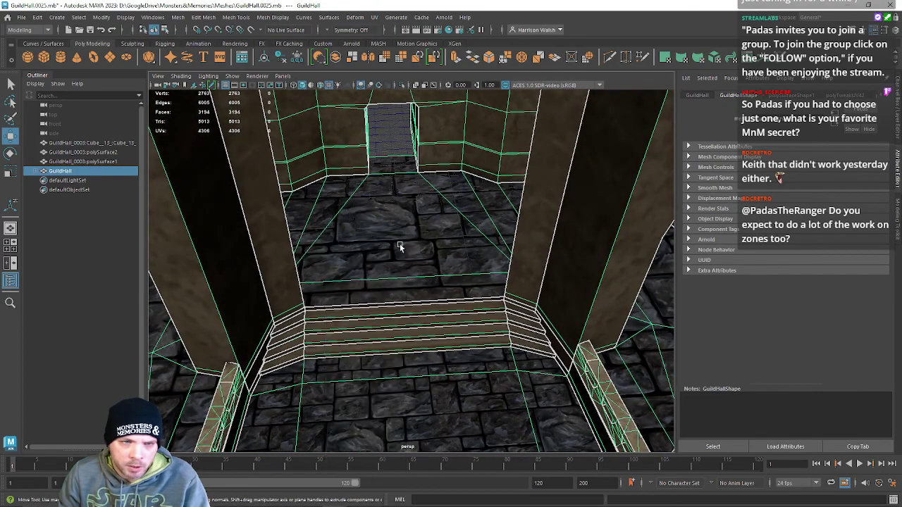
Select the interior stairs object and apply an automatic UV projection to its faces.
{"action": "left_click", "coordinate": [379, 341]}
{"action": "left_click_drag", "start_coordinate": [389, 322], "coordinate": [394, 296], "text": "alt"}
{"action": "right_click_drag", "start_coordinate": [359, 239], "coordinate": [375, 331]}
{"action": "scroll", "coordinate": [410, 294], "scroll_direction": "up", "scroll_amount": 8}
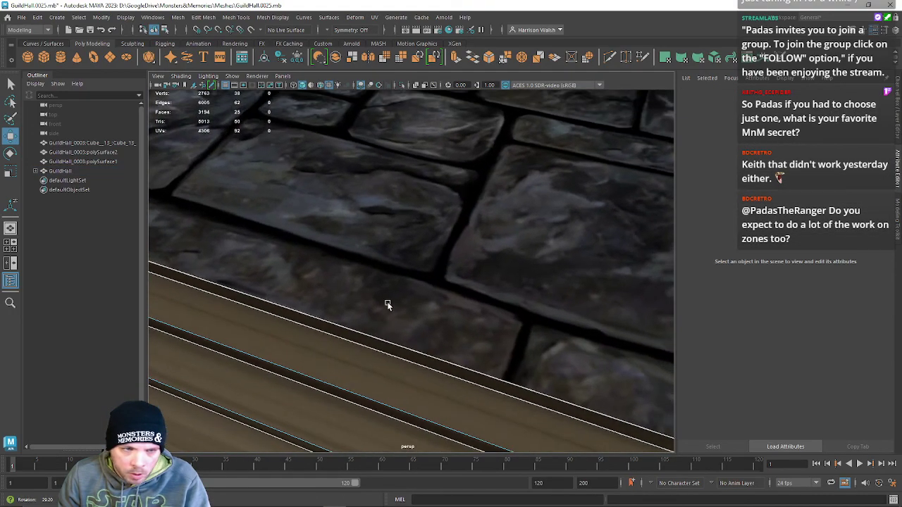
{"action": "left_click_drag", "start_coordinate": [387, 305], "coordinate": [458, 282], "text": "alt"}
{"action": "right_click_drag", "start_coordinate": [451, 233], "coordinate": [486, 222]}
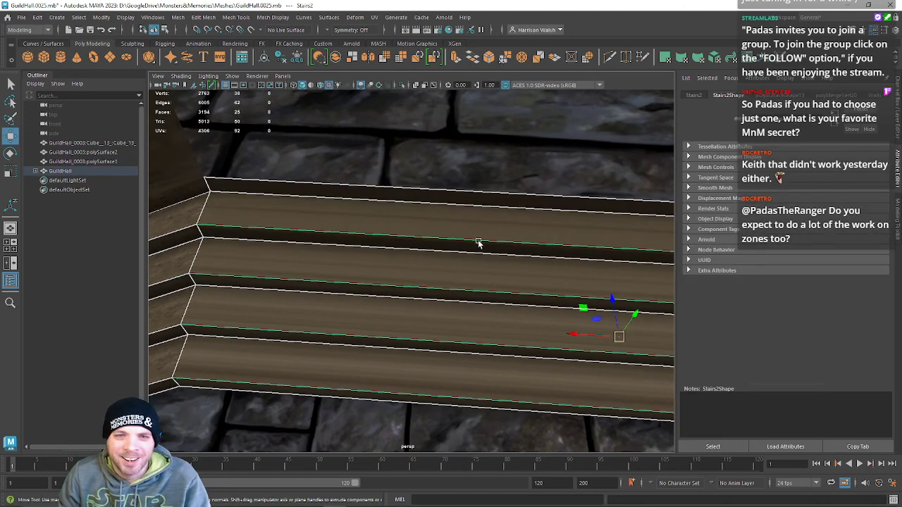
{"action": "left_click", "coordinate": [704, 58]}
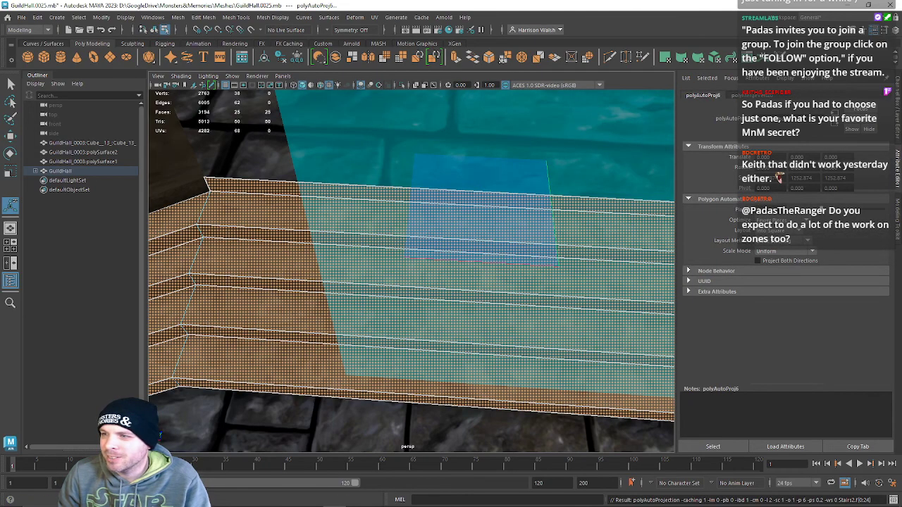
Assign the StoneGray material to the stair faces and show their projected UVs over a dimmed texture image.
{"action": "right_click_drag", "start_coordinate": [267, 239], "coordinate": [344, 421]}
{"action": "left_click_drag", "start_coordinate": [342, 413], "coordinate": [327, 324], "text": "alt"}
{"action": "middle_click_drag", "start_coordinate": [381, 306], "coordinate": [385, 415], "text": "alt"}
{"action": "left_click_drag", "start_coordinate": [901, 106], "coordinate": [429, 137]}
{"action": "scroll", "coordinate": [469, 346], "scroll_direction": "up", "scroll_amount": 10}
{"action": "middle_click_drag", "start_coordinate": [448, 234], "coordinate": [449, 330], "text": "alt"}
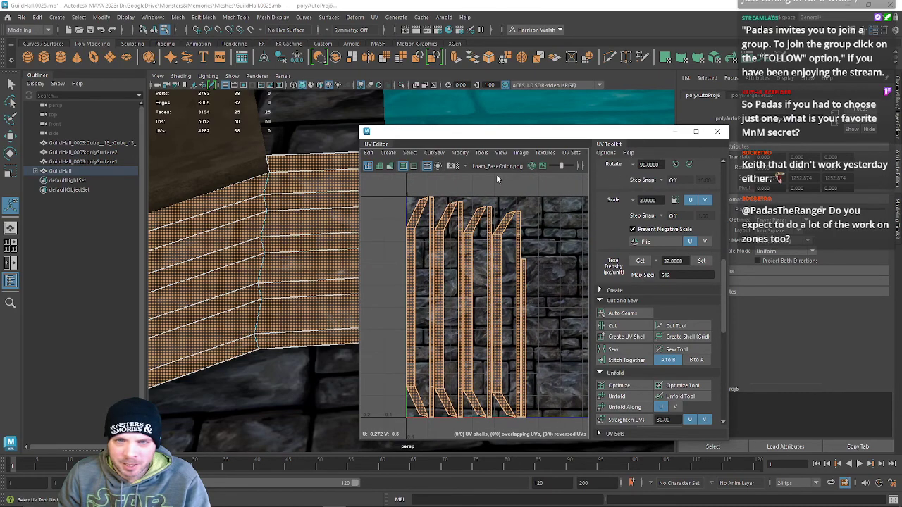
{"action": "left_click", "coordinate": [543, 166]}
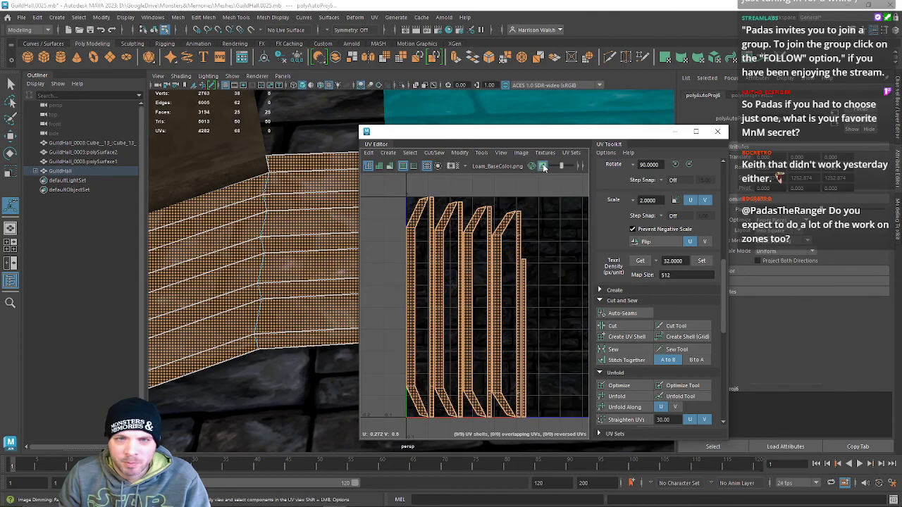
Select all the stair UVs, rotate them 90 degrees counterclockwise and move them outside the texture tile to its left.
{"action": "left_click_drag", "start_coordinate": [585, 132], "coordinate": [675, 0]}
{"action": "scroll", "coordinate": [448, 285], "scroll_direction": "down", "scroll_amount": 4}
{"action": "right_click_drag", "start_coordinate": [445, 275], "coordinate": [485, 270]}
{"action": "right_click_drag", "start_coordinate": [332, 182], "coordinate": [386, 182]}
{"action": "left_click", "coordinate": [332, 176]}
{"action": "left_click_drag", "start_coordinate": [277, 95], "coordinate": [632, 423]}
{"action": "scroll", "coordinate": [830, 142], "scroll_direction": "up", "scroll_amount": 2}
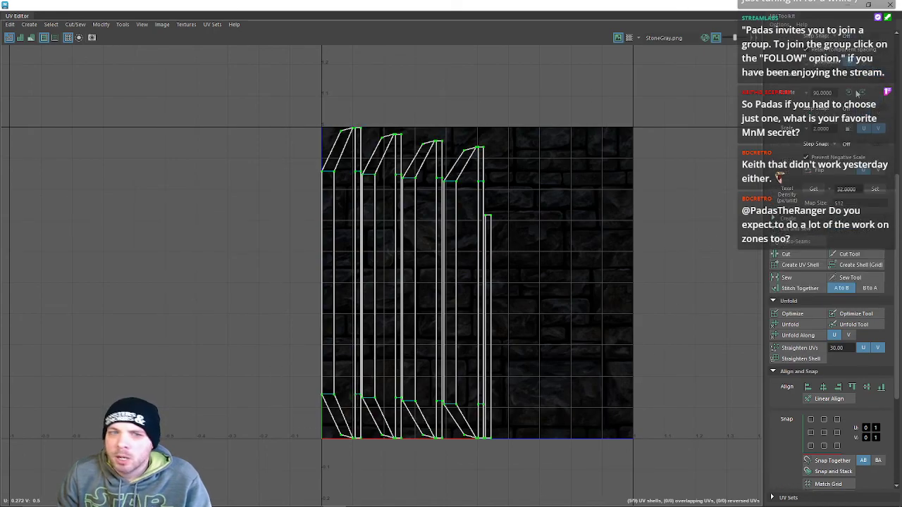
{"action": "left_click", "coordinate": [857, 93]}
{"action": "key", "text": "w"}
{"action": "left_click_drag", "start_coordinate": [406, 282], "coordinate": [74, 277]}
{"action": "middle_click_drag", "start_coordinate": [233, 294], "coordinate": [479, 316], "text": "alt"}
{"action": "left_click_drag", "start_coordinate": [418, 288], "coordinate": [485, 289]}
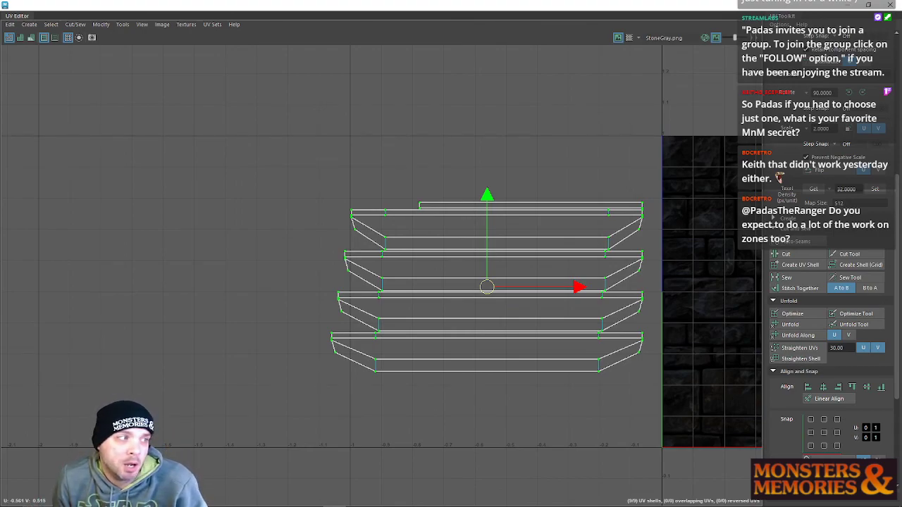
Select the four wide stair shells and move them straight down, clear of the thin strips.
{"action": "right_click_drag", "start_coordinate": [510, 232], "coordinate": [538, 235]}
{"action": "double_click", "coordinate": [511, 244]}
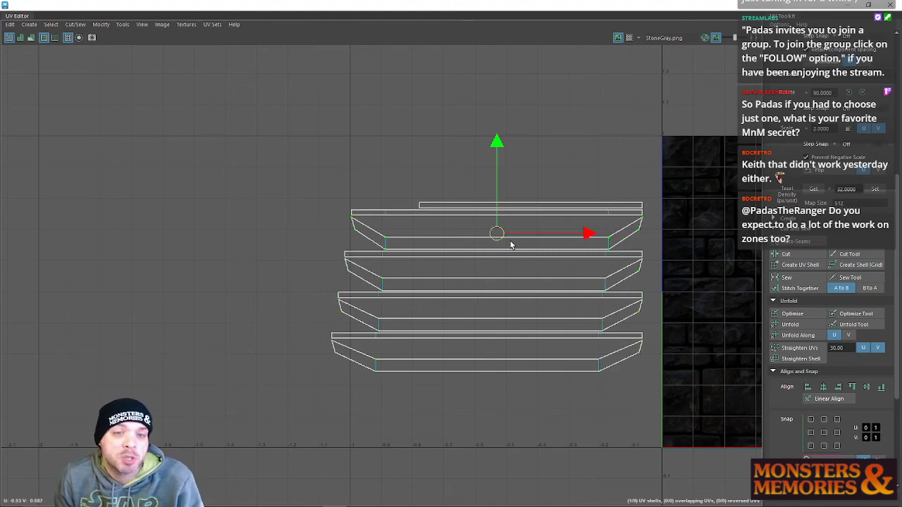
{"action": "double_click", "coordinate": [428, 285], "text": "shift"}
{"action": "double_click", "coordinate": [440, 317], "text": "shift"}
{"action": "double_click", "coordinate": [443, 336], "text": "shift"}
{"action": "left_click_drag", "start_coordinate": [482, 204], "coordinate": [476, 351]}
Lower the outer end UVs of the four wide stair shells until they are roughly level with their middle sections.
{"action": "middle_click_drag", "start_coordinate": [481, 376], "coordinate": [413, 248], "text": "alt"}
{"action": "right_click_drag", "start_coordinate": [286, 240], "coordinate": [307, 241]}
{"action": "left_click_drag", "start_coordinate": [261, 227], "coordinate": [303, 379]}
{"action": "left_click_drag", "start_coordinate": [565, 226], "coordinate": [593, 417], "text": "shift"}
{"action": "left_click_drag", "start_coordinate": [421, 212], "coordinate": [421, 235]}
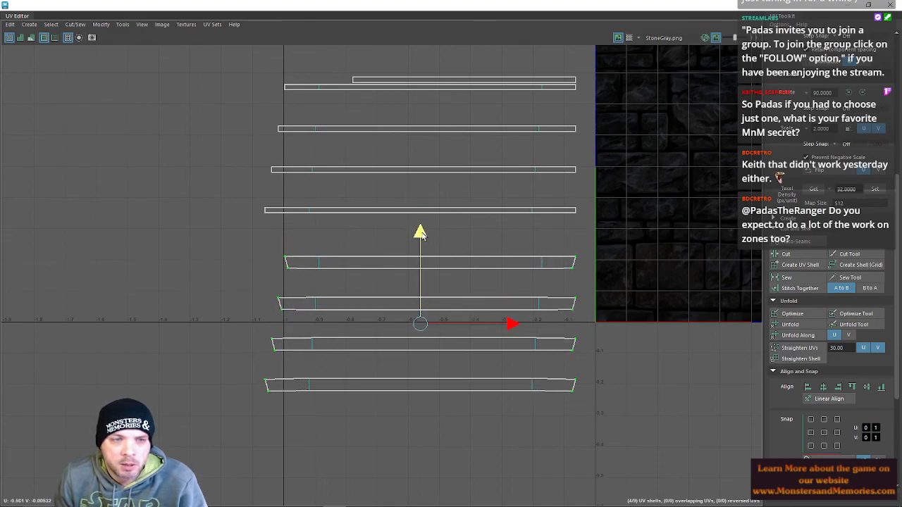
Align the upper and lower UV rows of each wide stair shell into straight horizontal lines.
{"action": "left_click_drag", "start_coordinate": [282, 268], "coordinate": [585, 284]}
{"action": "left_click_drag", "start_coordinate": [260, 286], "coordinate": [598, 308]}
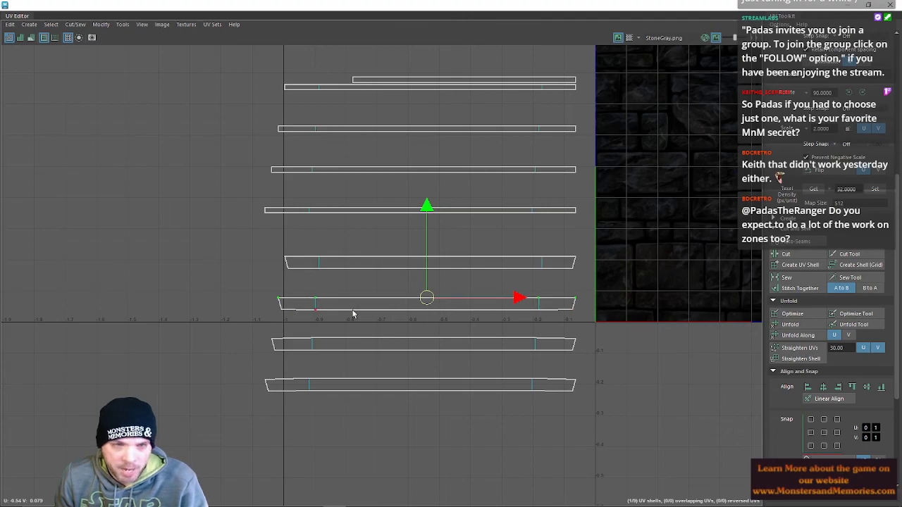
{"action": "left_click_drag", "start_coordinate": [273, 304], "coordinate": [634, 331]}
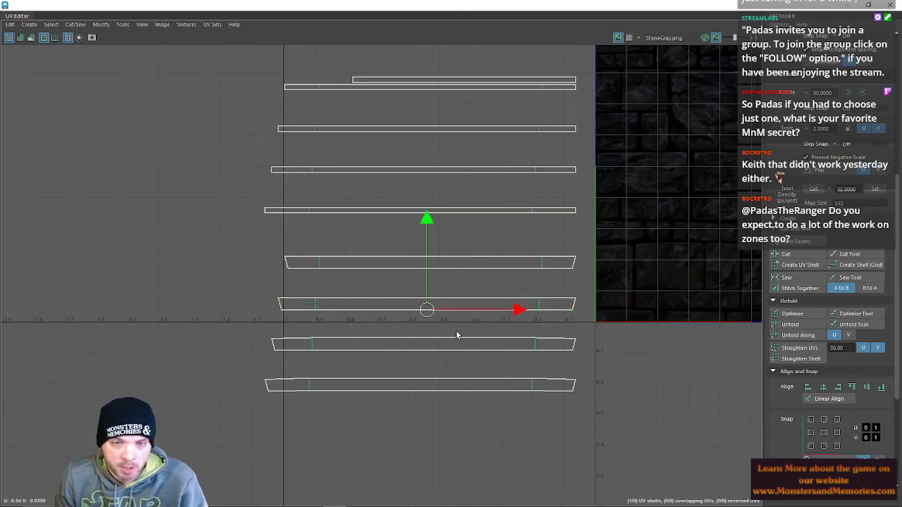
{"action": "left_click_drag", "start_coordinate": [265, 328], "coordinate": [597, 346]}
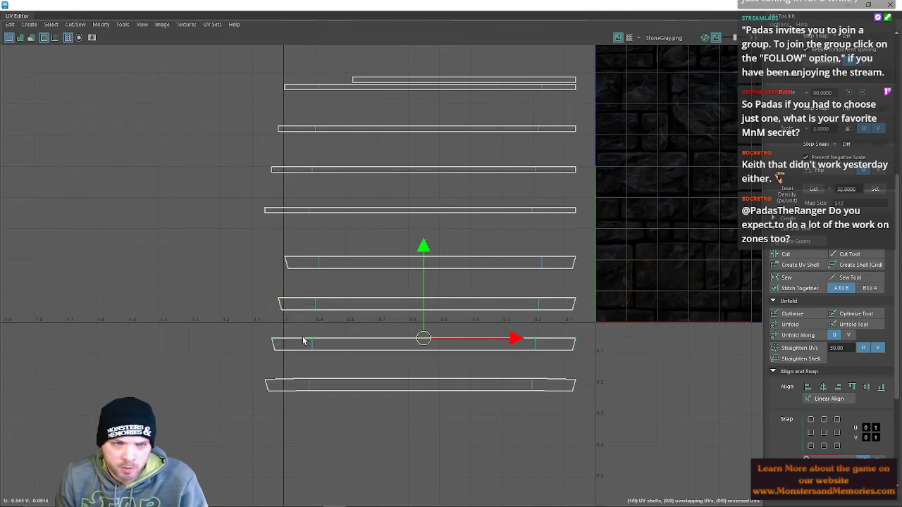
{"action": "left_click_drag", "start_coordinate": [262, 347], "coordinate": [620, 375]}
{"action": "left_click_drag", "start_coordinate": [247, 360], "coordinate": [597, 385]}
{"action": "left_click_drag", "start_coordinate": [258, 392], "coordinate": [608, 408]}
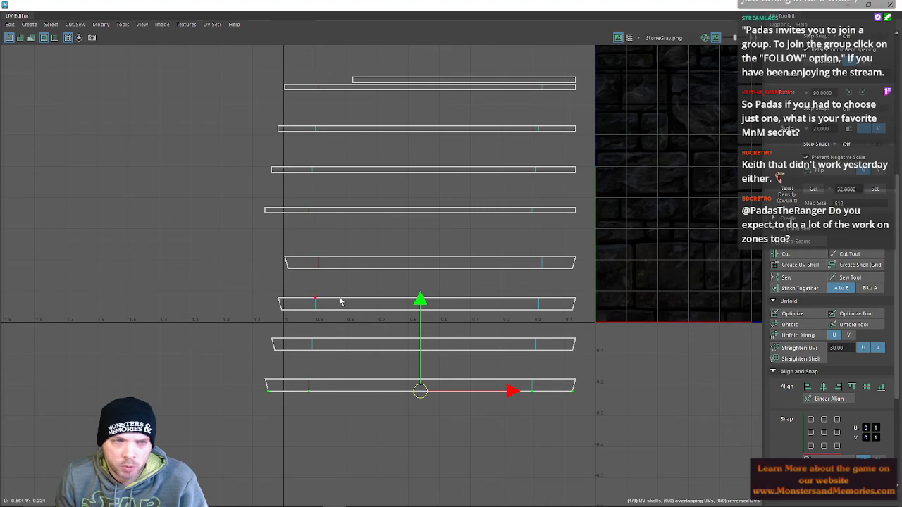
Stitch the uppermost wide stair shell to its matching thin strips along its full upper and lower edges.
{"action": "left_click", "coordinate": [310, 257]}
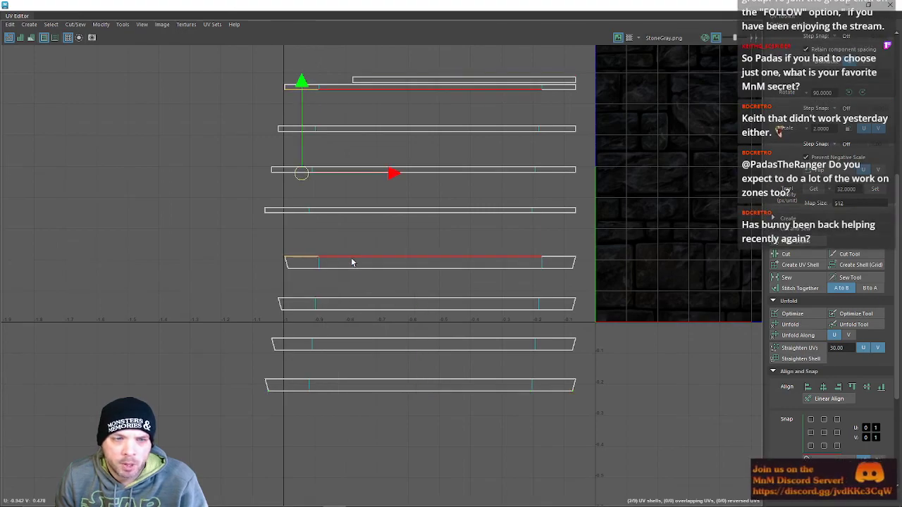
{"action": "double_click", "coordinate": [552, 258]}
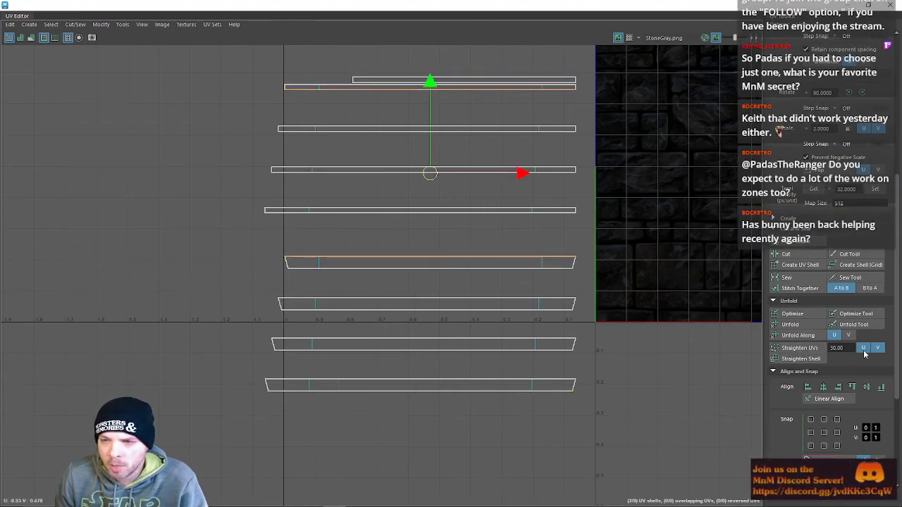
{"action": "left_click", "coordinate": [804, 287]}
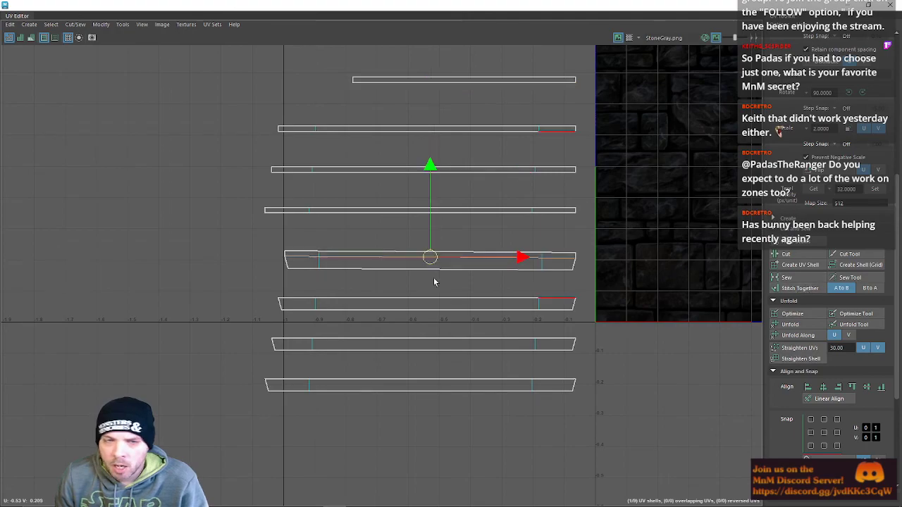
{"action": "left_click", "coordinate": [305, 269]}
{"action": "double_click", "coordinate": [553, 271], "text": "shift"}
{"action": "key", "text": "g"}
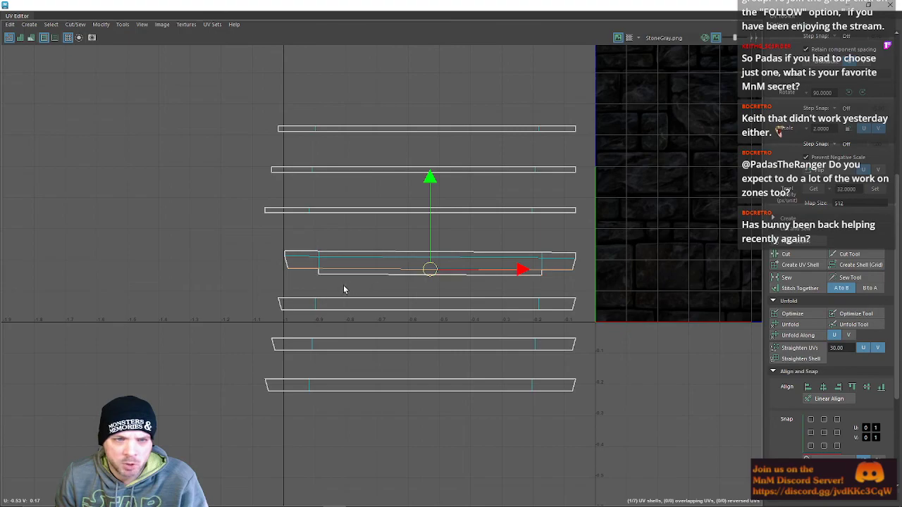
Stitch the second wide stair shell to its matching thin strip along the full upper edge.
{"action": "left_click", "coordinate": [304, 301]}
{"action": "left_click", "coordinate": [428, 301], "text": "shift"}
{"action": "left_click", "coordinate": [549, 298], "text": "shift"}
{"action": "key", "text": "g"}
Try stitching the second stair shell's lower edge to the first shell, and undo the stitch.
{"action": "left_click", "coordinate": [304, 311]}
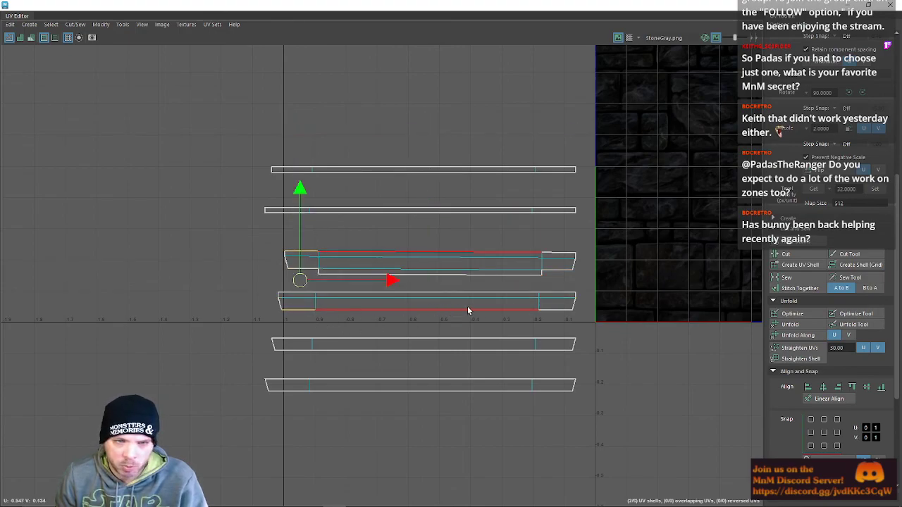
{"action": "left_click", "coordinate": [551, 310], "text": "shift"}
{"action": "left_click", "coordinate": [510, 311], "text": "shift"}
{"action": "key", "text": "g"}
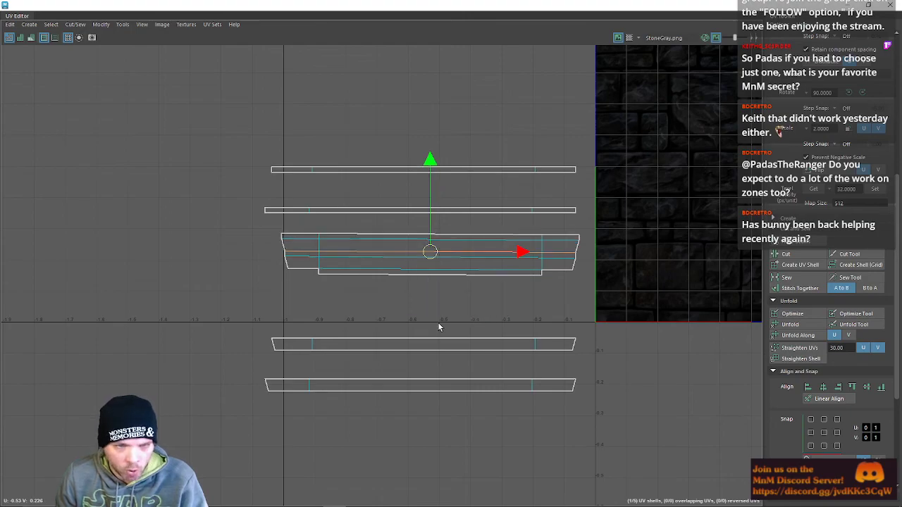
{"action": "key", "text": "ctrl+z"}
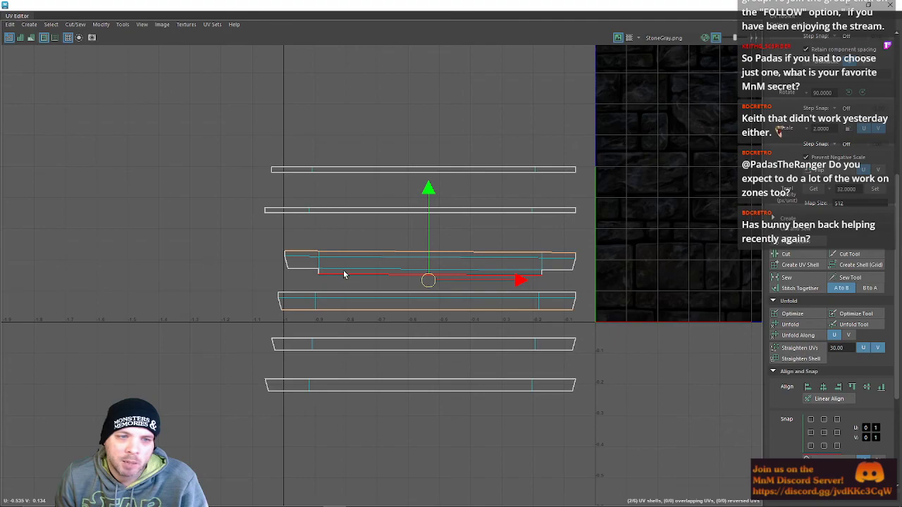
Stitch the third and fourth wide stair shells to their matching thin strips along the full upper edges.
{"action": "left_click", "coordinate": [306, 342]}
{"action": "left_click", "coordinate": [481, 344], "text": "shift"}
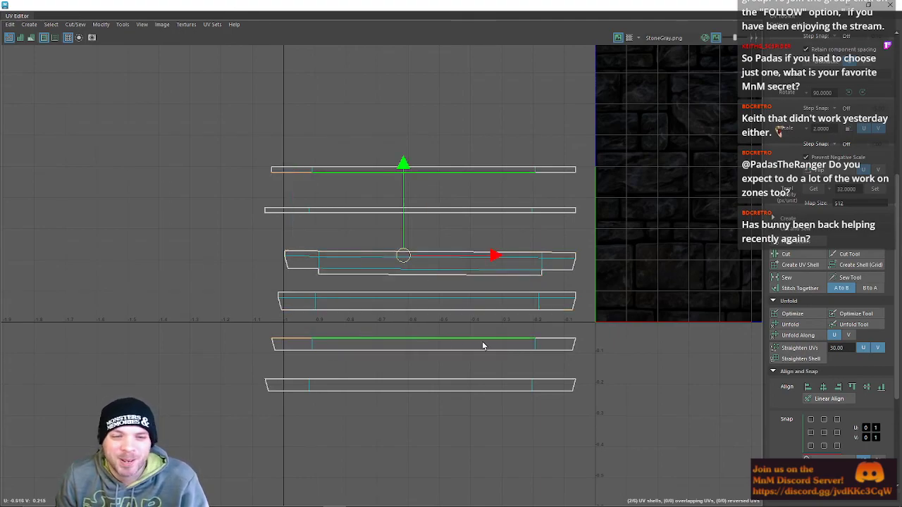
{"action": "left_click", "coordinate": [547, 345], "text": "shift"}
{"action": "key", "text": "shift+s"}
{"action": "left_click", "coordinate": [289, 381]}
{"action": "left_click", "coordinate": [401, 381], "text": "shift"}
{"action": "left_click", "coordinate": [555, 384], "text": "shift"}
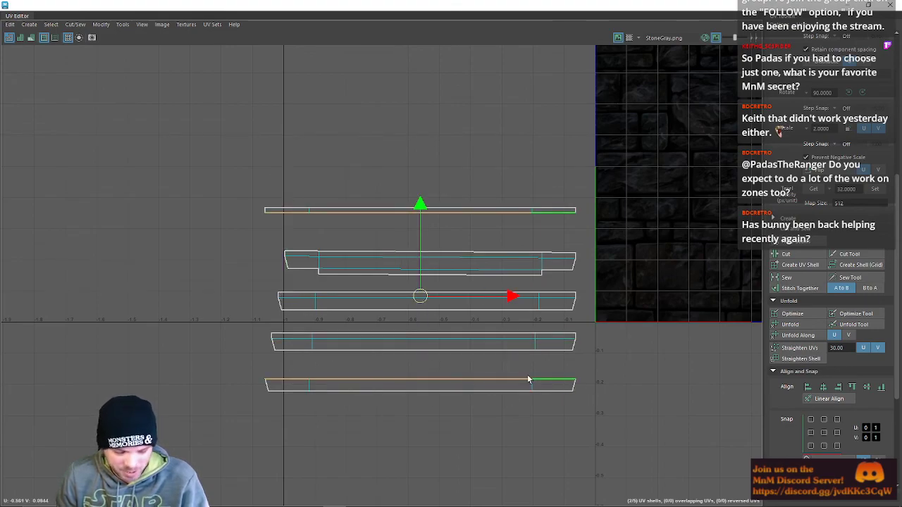
{"action": "key", "text": "shift+s"}
Move the first stair shell onto the middle of the texture tile and straighten its UVs with a 30 degree tolerance.
{"action": "right_click_drag", "start_coordinate": [420, 300], "coordinate": [460, 299]}
{"action": "double_click", "coordinate": [428, 272]}
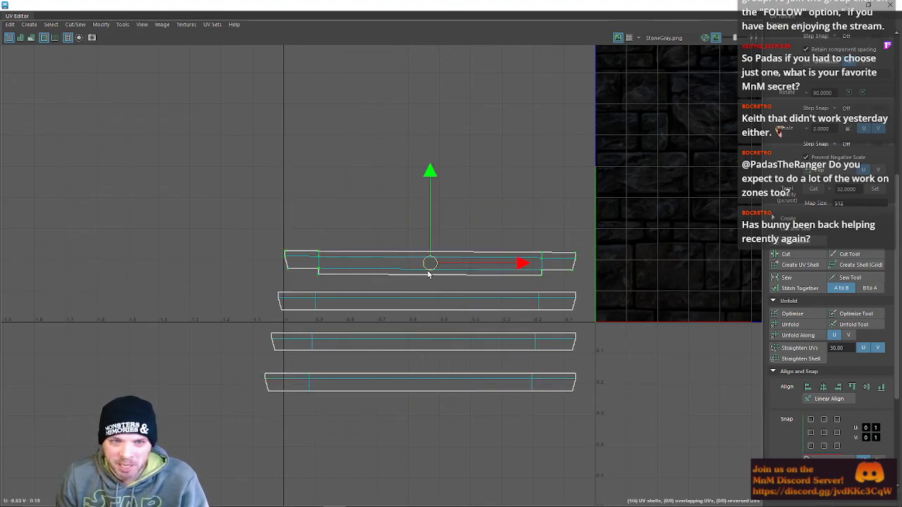
{"action": "middle_click_drag", "start_coordinate": [591, 265], "coordinate": [312, 277], "text": "alt"}
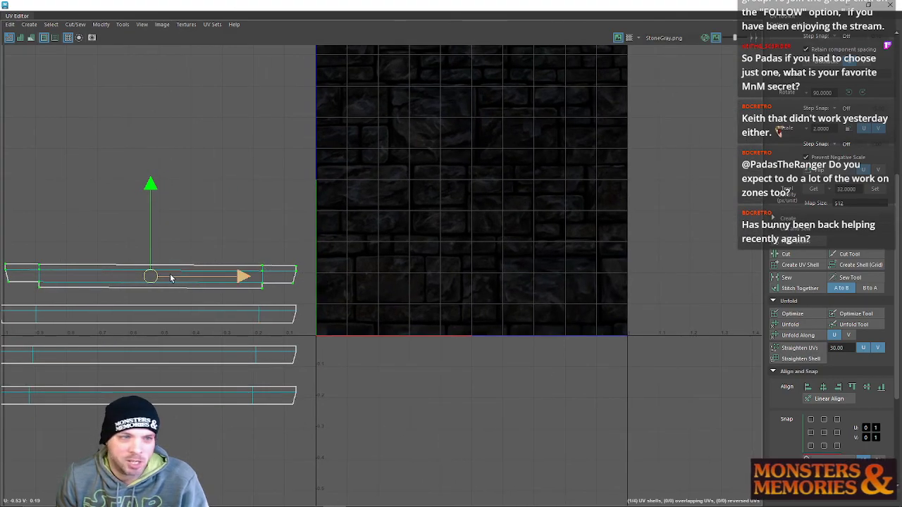
{"action": "left_click_drag", "start_coordinate": [152, 277], "coordinate": [466, 181]}
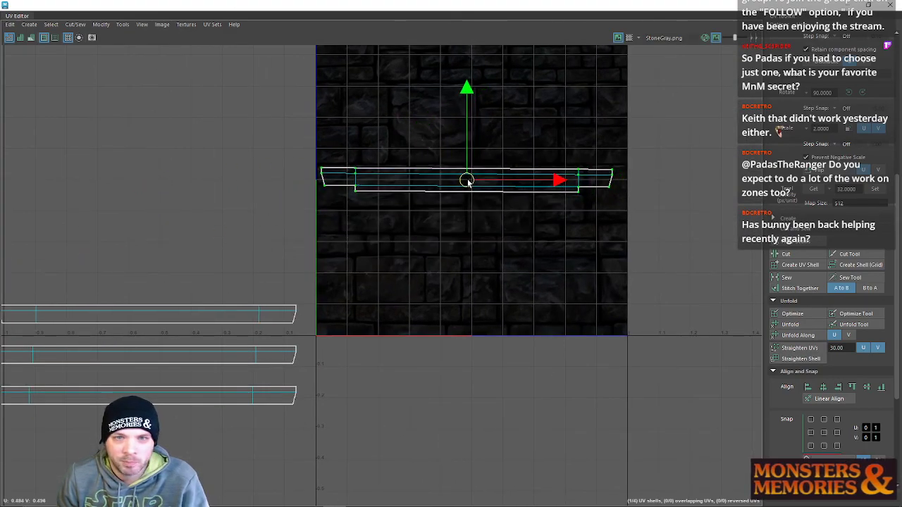
{"action": "left_click", "coordinate": [795, 348]}
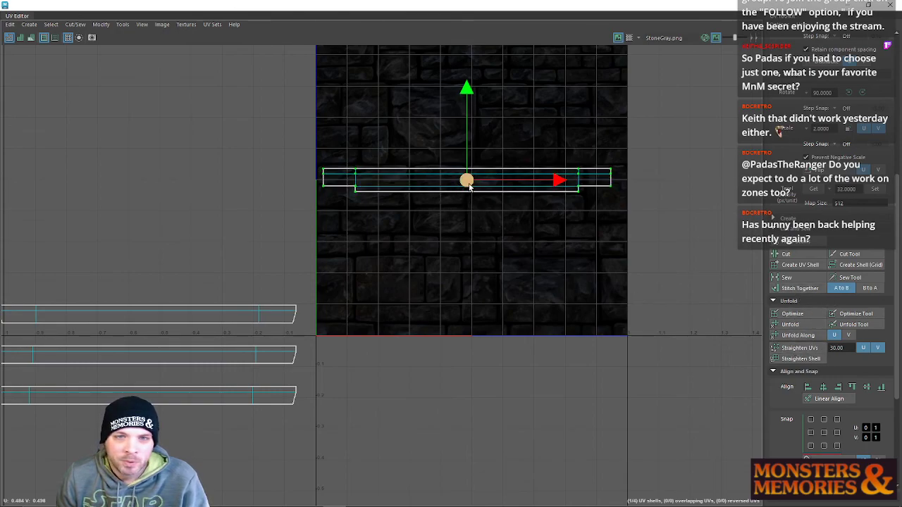
{"action": "left_click_drag", "start_coordinate": [467, 181], "coordinate": [470, 180]}
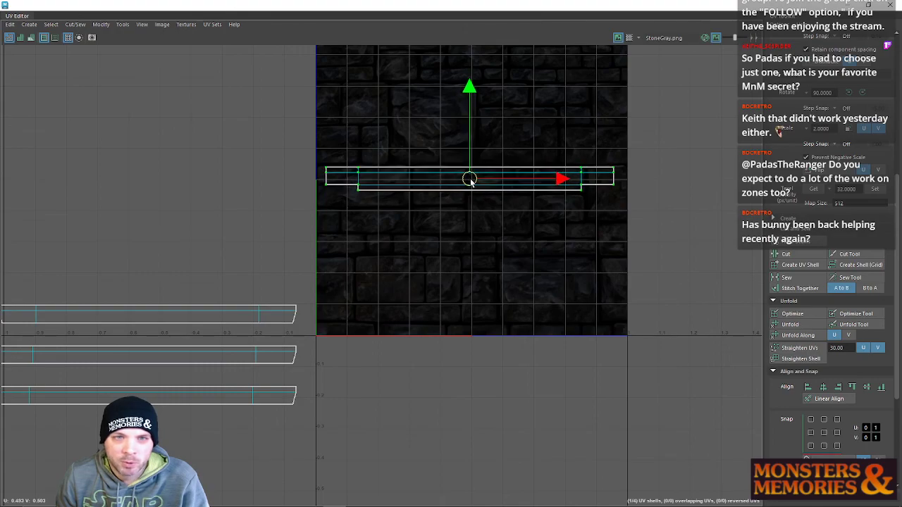
Move the second stair shell onto the texture tile below the first shell.
{"action": "scroll", "coordinate": [469, 179], "scroll_direction": "up", "scroll_amount": 1}
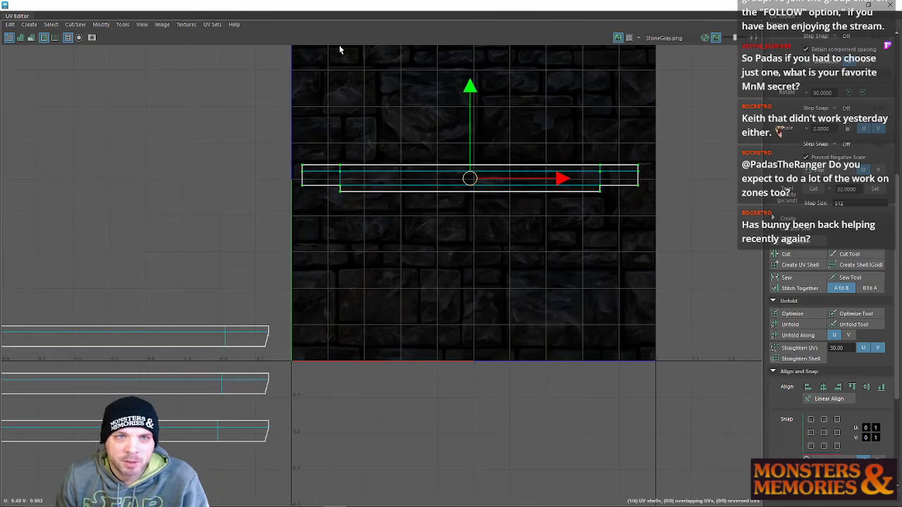
{"action": "left_click", "coordinate": [166, 336]}
{"action": "left_click_drag", "start_coordinate": [107, 338], "coordinate": [465, 255]}
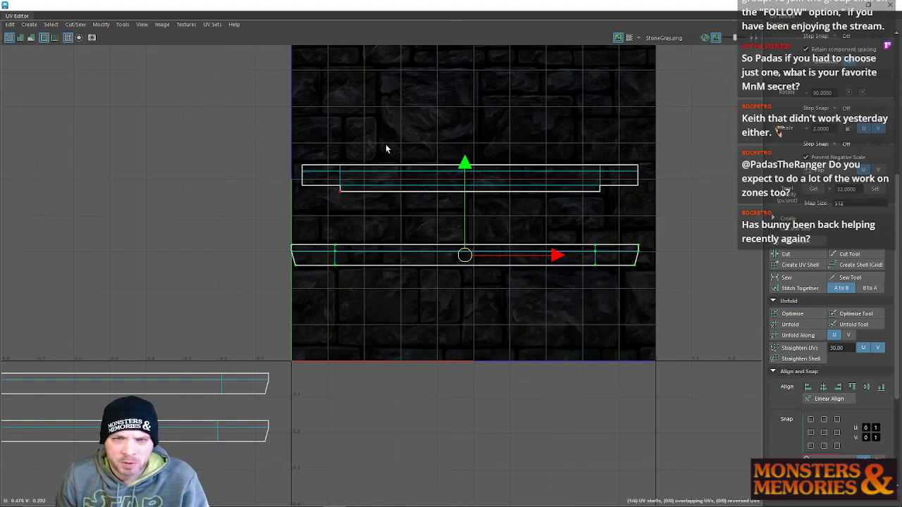
Place the third stair shell on the texture tile and shrink the UV Editor so the stairs show in the viewport.
{"action": "left_click_drag", "start_coordinate": [331, 11], "coordinate": [629, 113]}
{"action": "left_click", "coordinate": [525, 319]}
{"action": "left_click_drag", "start_coordinate": [473, 319], "coordinate": [589, 227]}
{"action": "scroll", "coordinate": [598, 220], "scroll_direction": "up", "scroll_amount": 3}
{"action": "left_click_drag", "start_coordinate": [613, 125], "coordinate": [511, 141]}
{"action": "left_click_drag", "start_coordinate": [713, 424], "coordinate": [876, 452]}
{"action": "left_click_drag", "start_coordinate": [737, 349], "coordinate": [817, 348]}
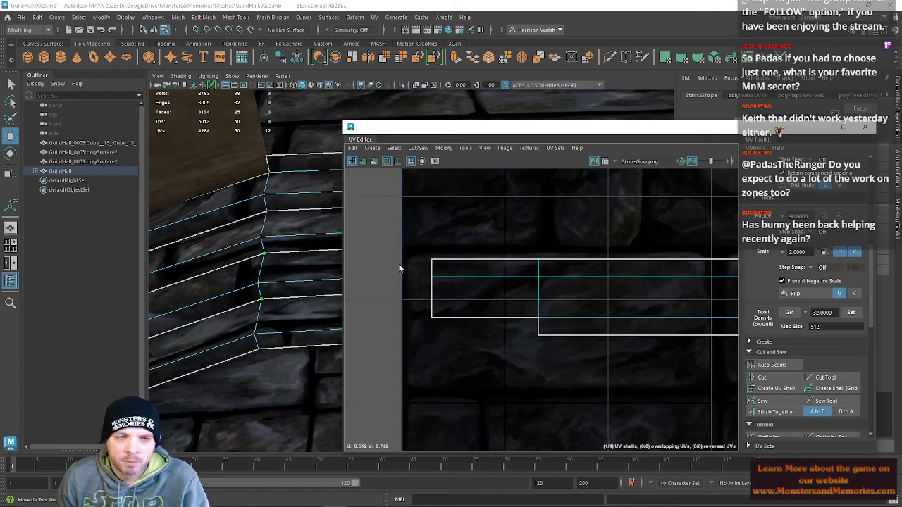
Nudge the third stair shell slightly up and to the right, above the other two on the texture tile.
{"action": "scroll", "coordinate": [492, 241], "scroll_direction": "down", "scroll_amount": 6}
{"action": "middle_click_drag", "start_coordinate": [599, 217], "coordinate": [515, 270], "text": "alt"}
{"action": "left_click_drag", "start_coordinate": [522, 201], "coordinate": [520, 189]}
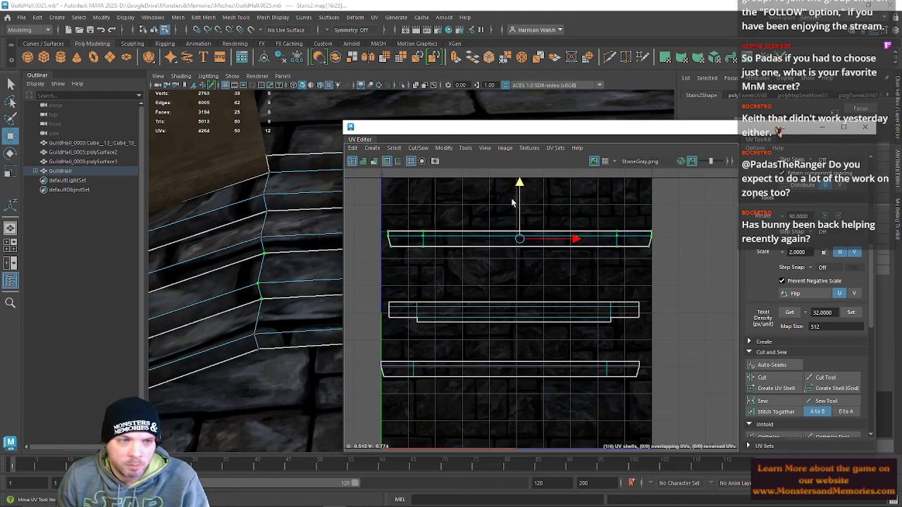
{"action": "left_click_drag", "start_coordinate": [576, 241], "coordinate": [577, 242]}
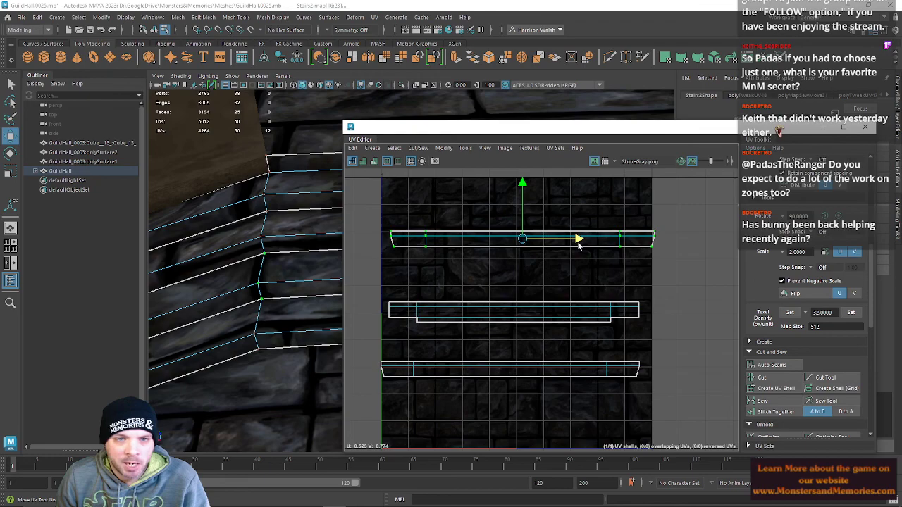
Move the third stair shell's left-end UVs to the texture tile's left edge and scale them flat horizontally, checking the stairs in the viewport.
{"action": "mouse_move", "coordinate": [386, 231]}
{"action": "left_mouse_down"}
{"action": "mouse_move", "coordinate": [400, 259]}
{"action": "mouse_move", "coordinate": [398, 240]}
{"action": "left_mouse_up"}
{"action": "key", "text": "r"}
{"action": "left_click_drag", "start_coordinate": [271, 255], "coordinate": [303, 256], "text": "alt"}
{"action": "right_click_drag", "start_coordinate": [303, 256], "coordinate": [213, 260], "text": "alt"}
{"action": "middle_click_drag", "start_coordinate": [213, 260], "coordinate": [140, 260], "text": "alt"}
{"action": "left_click_drag", "start_coordinate": [436, 128], "coordinate": [696, 128]}
{"action": "middle_click_drag", "start_coordinate": [488, 231], "coordinate": [336, 245], "text": "alt"}
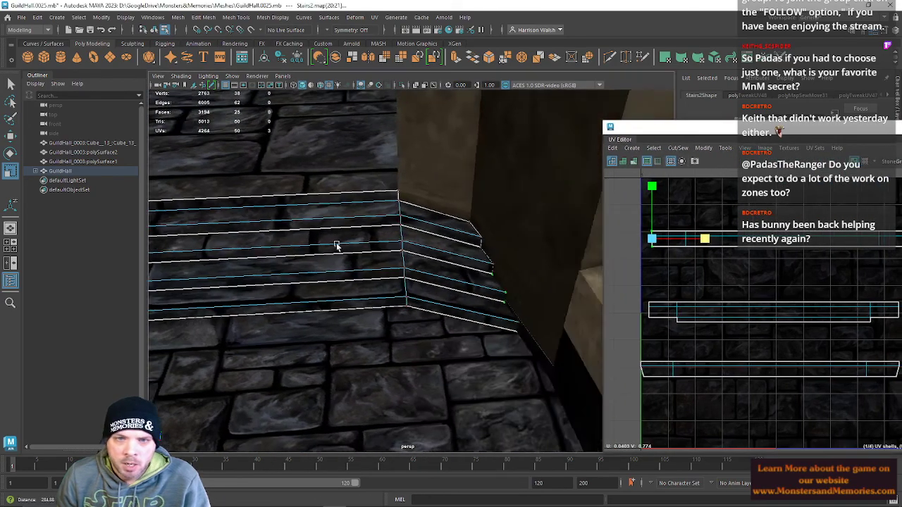
{"action": "left_click_drag", "start_coordinate": [337, 245], "coordinate": [358, 258], "text": "alt"}
{"action": "key", "text": "w"}
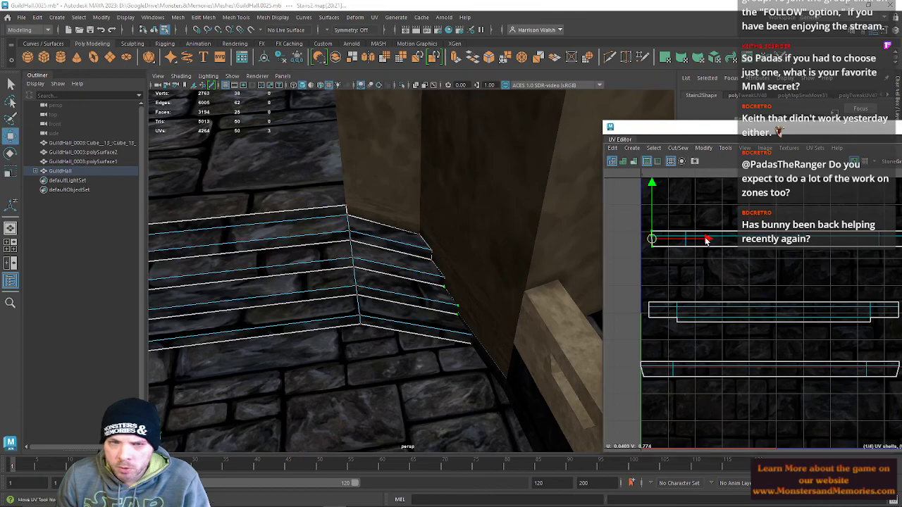
{"action": "mouse_move", "coordinate": [710, 241]}
{"action": "left_mouse_down"}
{"action": "mouse_move", "coordinate": [722, 240]}
{"action": "mouse_move", "coordinate": [687, 236]}
{"action": "mouse_move", "coordinate": [698, 231]}
{"action": "left_mouse_up"}
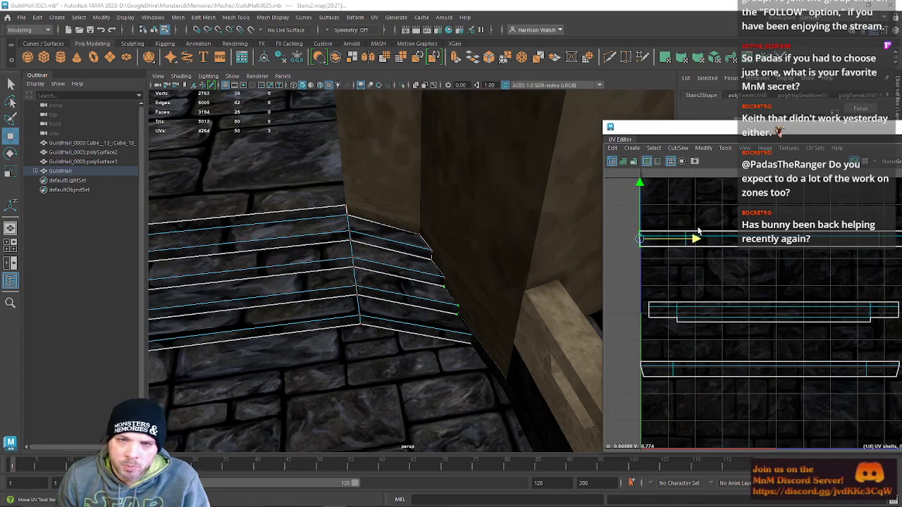
{"action": "key", "text": "r"}
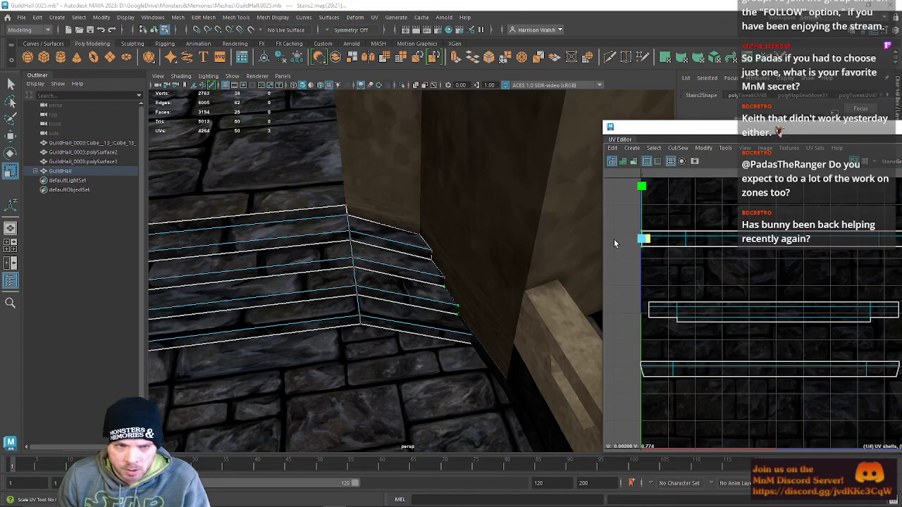
{"action": "left_click_drag", "start_coordinate": [362, 302], "coordinate": [385, 263], "text": "alt"}
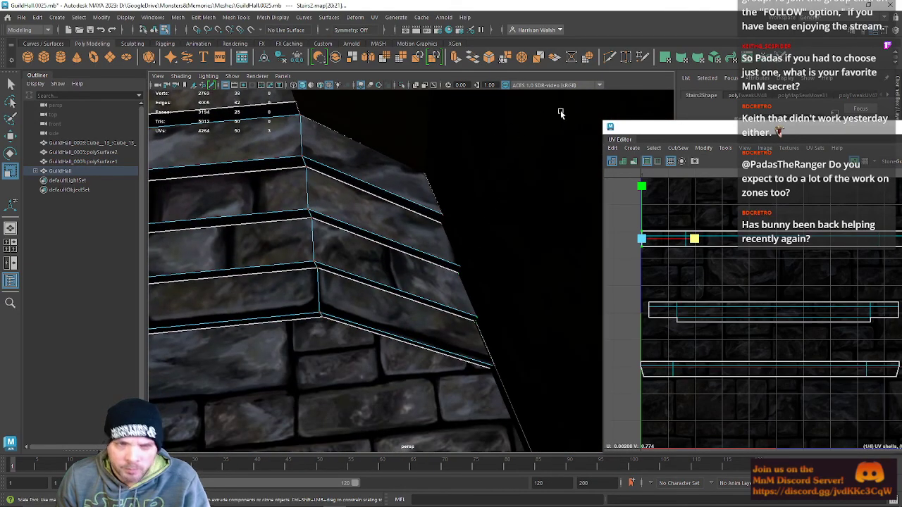
Try inserting vertical edge loops through the angled sections at both ends of the stairs with Multi-Cut, and undo them.
{"action": "left_click", "coordinate": [608, 56]}
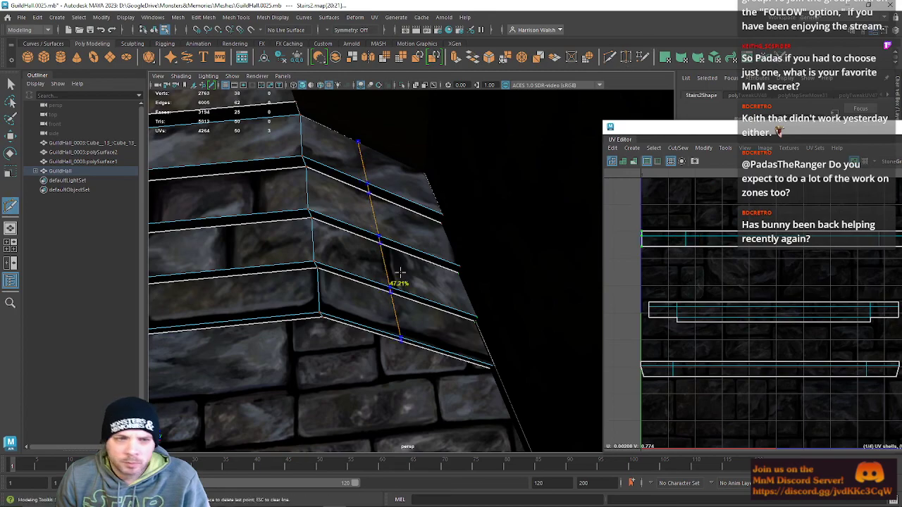
{"action": "left_click", "coordinate": [400, 282], "text": "ctrl"}
{"action": "left_click_drag", "start_coordinate": [351, 278], "coordinate": [395, 282], "text": "alt"}
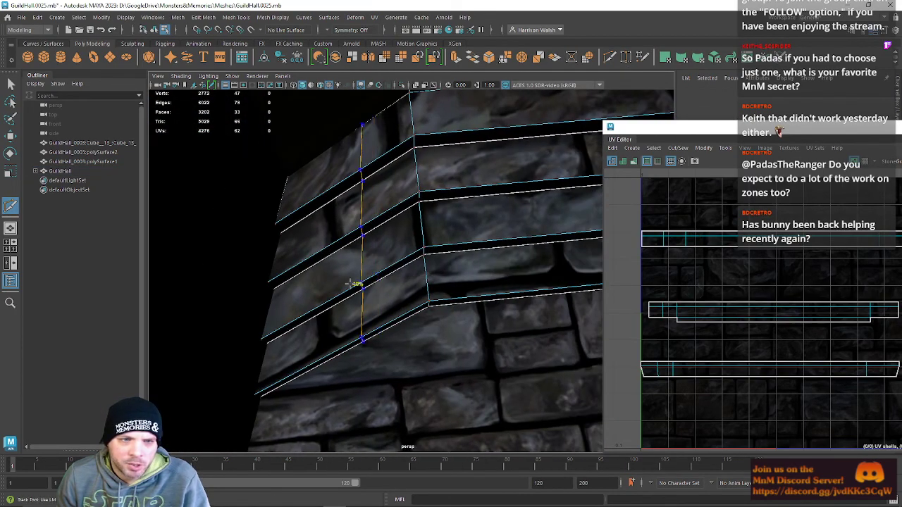
{"action": "left_click", "coordinate": [313, 297], "text": "ctrl"}
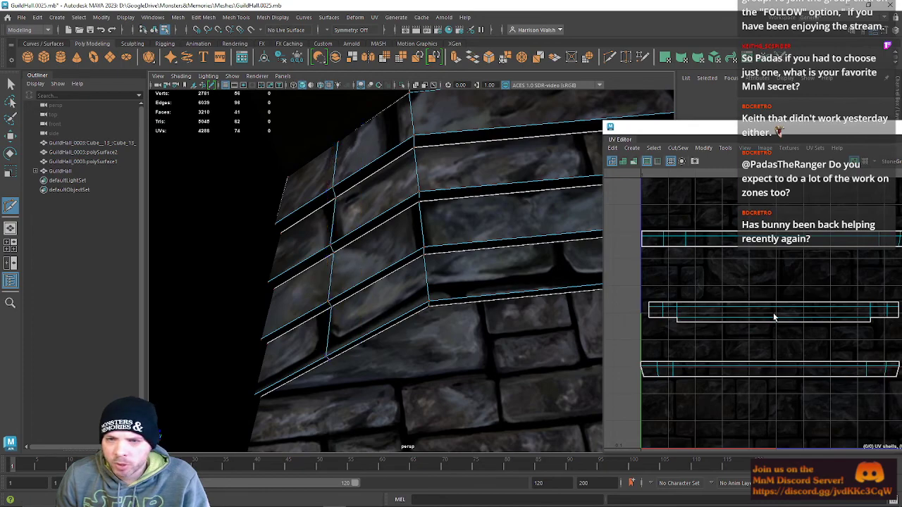
{"action": "middle_click_drag", "start_coordinate": [775, 316], "coordinate": [684, 298], "text": "alt"}
{"action": "key", "text": "ctrl+z"}
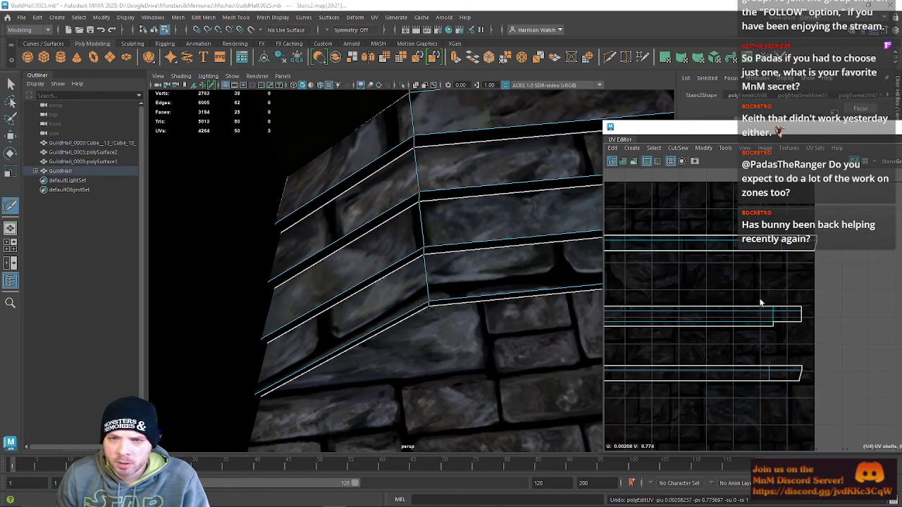
{"action": "left_click_drag", "start_coordinate": [539, 282], "coordinate": [555, 240], "text": "alt"}
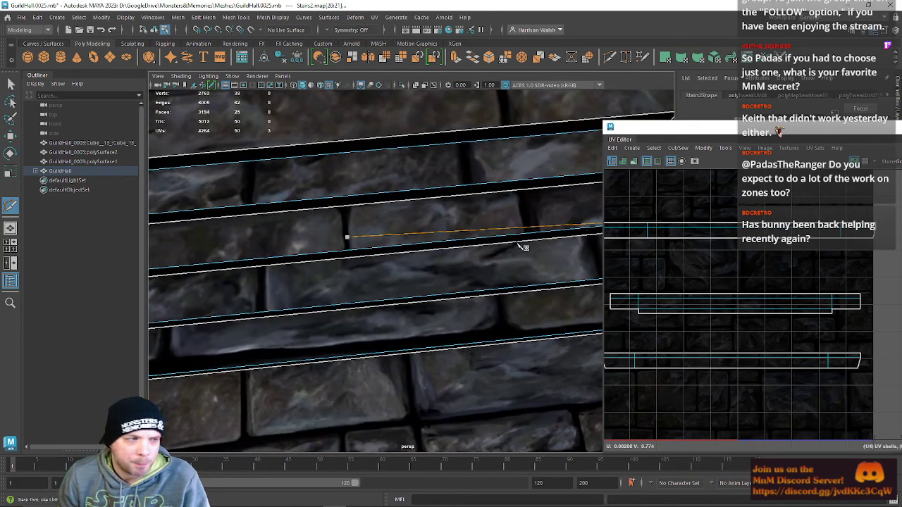
Straighten the UVs of the lowest stair shell on the texture tile and move the shell slightly right.
{"action": "left_click", "coordinate": [359, 269]}
{"action": "left_click_drag", "start_coordinate": [322, 268], "coordinate": [500, 246], "text": "alt"}
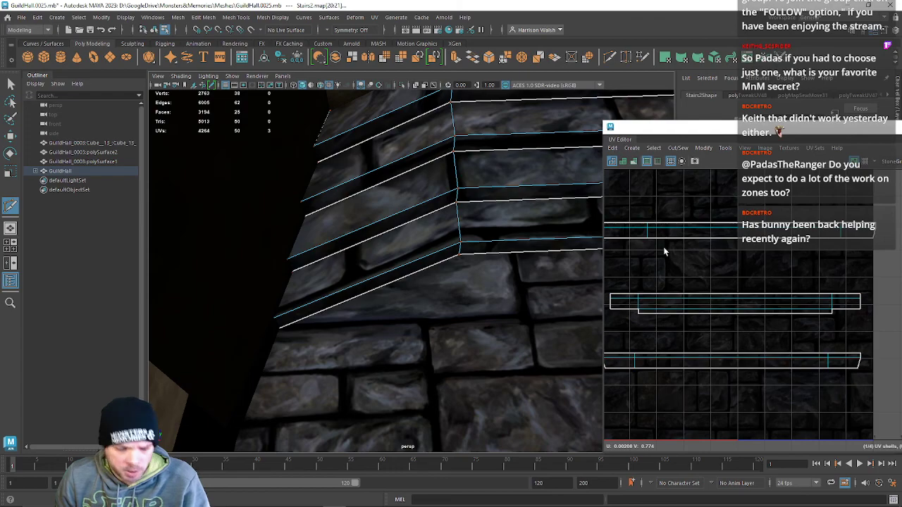
{"action": "key", "text": "q"}
{"action": "right_click_drag", "start_coordinate": [668, 248], "coordinate": [706, 252]}
{"action": "scroll", "coordinate": [666, 270], "scroll_direction": "down", "scroll_amount": 1}
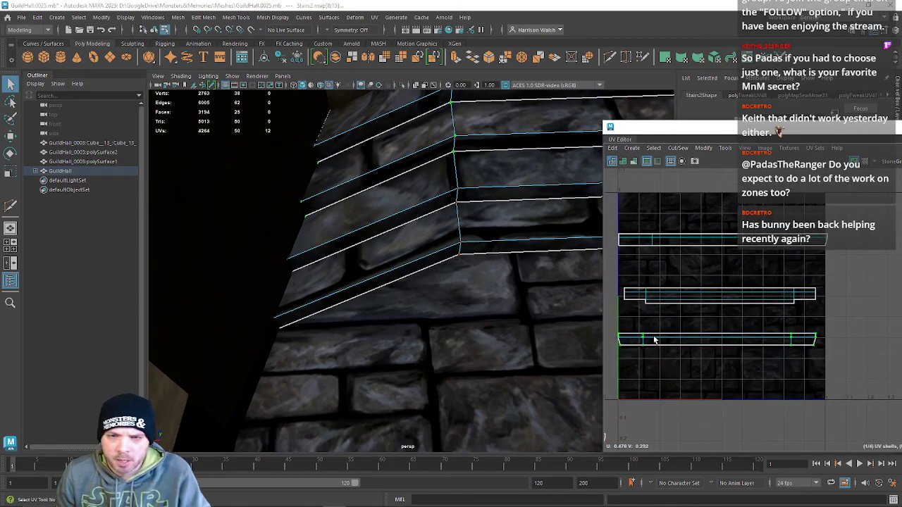
{"action": "key", "text": "r"}
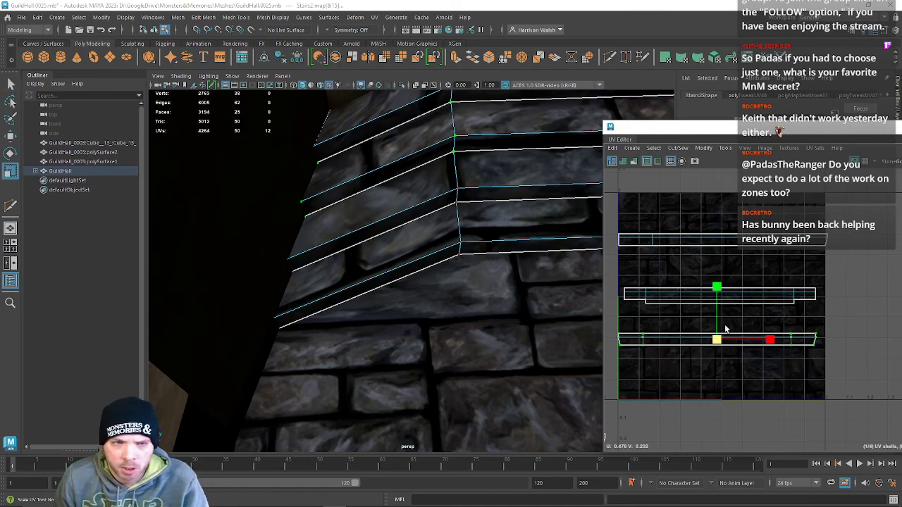
{"action": "left_click_drag", "start_coordinate": [442, 237], "coordinate": [396, 262], "text": "alt"}
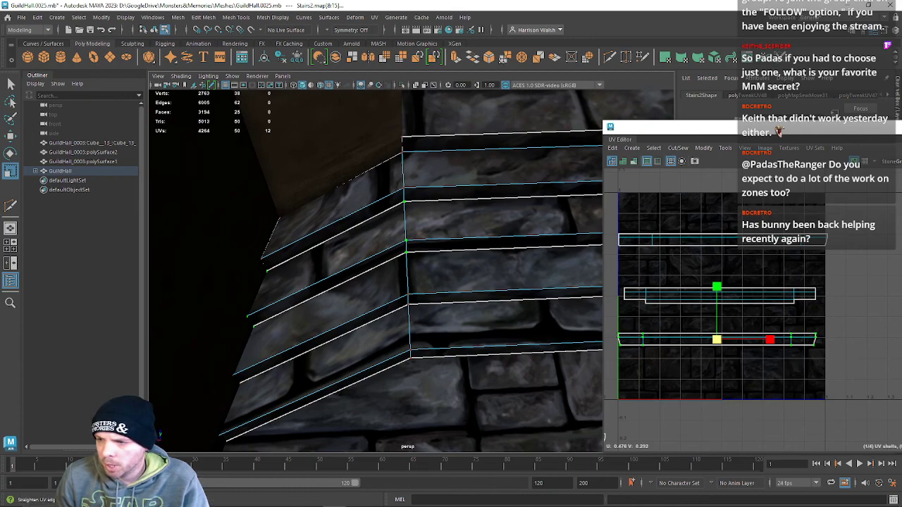
{"action": "key", "text": "w"}
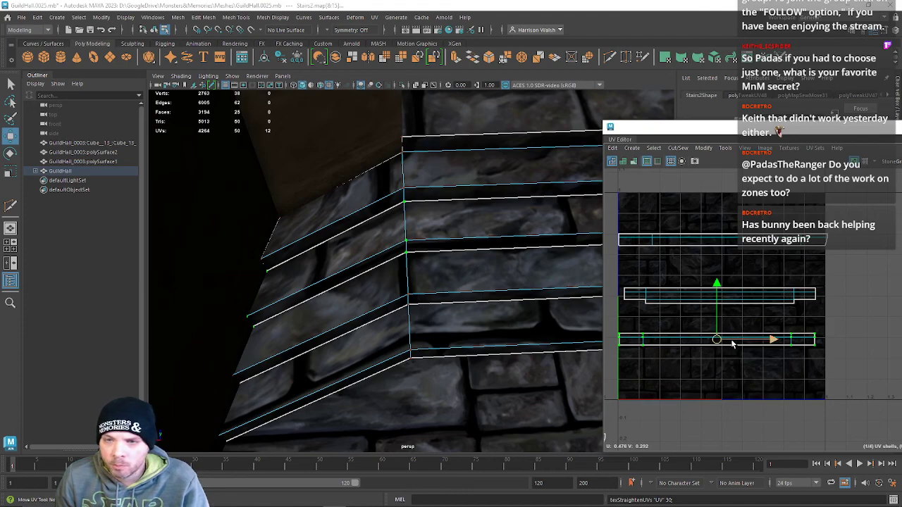
{"action": "left_click_drag", "start_coordinate": [738, 343], "coordinate": [749, 342]}
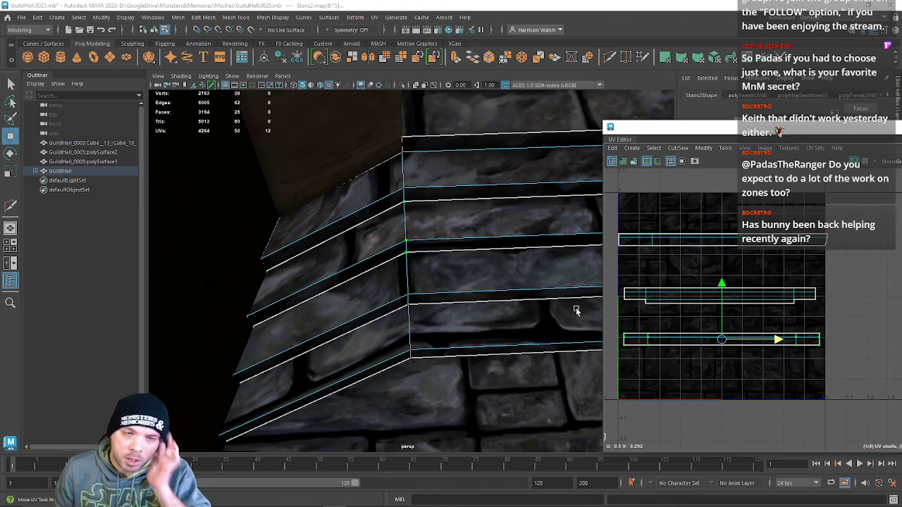
Scale the lowest stair shell flatter vertically and check the stone pattern on the steps.
{"action": "middle_click_drag", "start_coordinate": [423, 283], "coordinate": [409, 373], "text": "alt"}
{"action": "scroll", "coordinate": [720, 340], "scroll_direction": "up", "scroll_amount": 4}
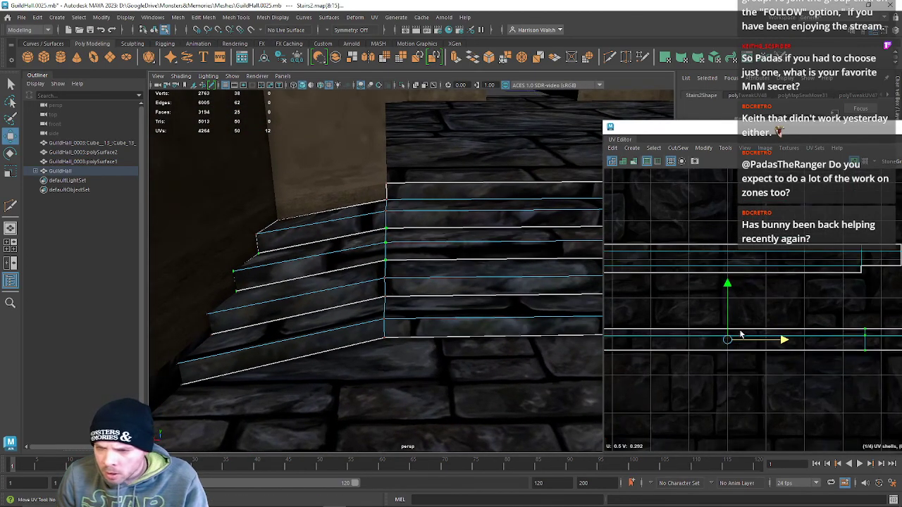
{"action": "key", "text": "r"}
{"action": "left_click_drag", "start_coordinate": [728, 288], "coordinate": [730, 307]}
{"action": "left_click_drag", "start_coordinate": [412, 268], "coordinate": [407, 322], "text": "alt"}
{"action": "middle_click_drag", "start_coordinate": [407, 322], "coordinate": [239, 204], "text": "alt"}
Scale the middle stair shell flatter vertically and nudge it slightly up on the texture tile.
{"action": "middle_click_drag", "start_coordinate": [455, 221], "coordinate": [720, 257], "text": "alt"}
{"action": "left_click", "coordinate": [691, 274]}
{"action": "left_click", "coordinate": [703, 259]}
{"action": "left_click_drag", "start_coordinate": [500, 308], "coordinate": [425, 326], "text": "alt"}
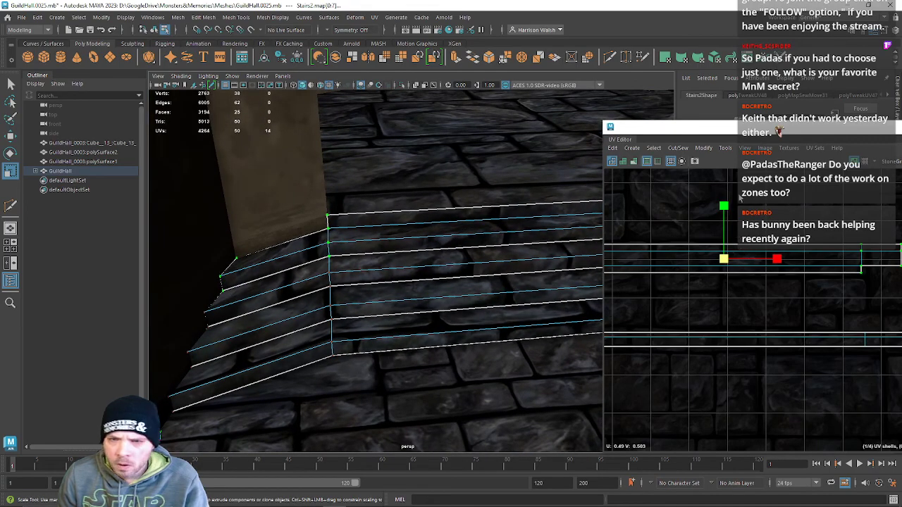
{"action": "left_click_drag", "start_coordinate": [726, 206], "coordinate": [729, 220]}
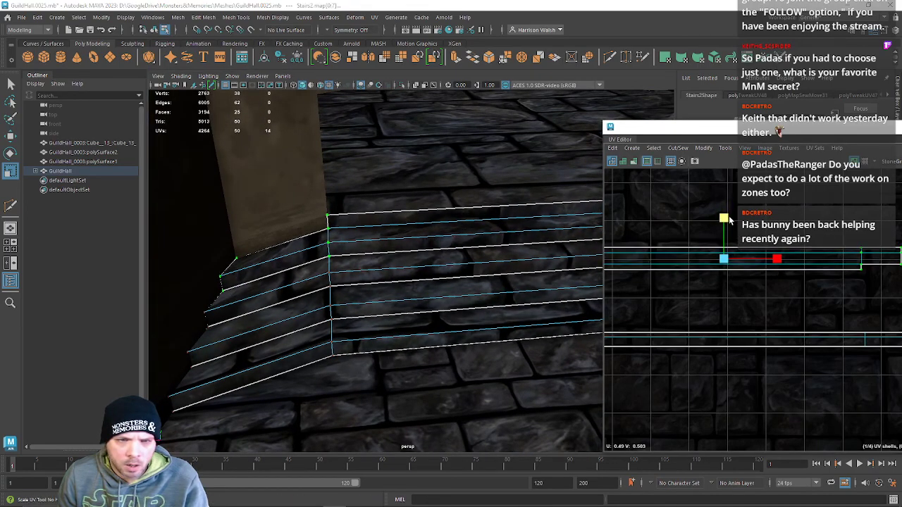
{"action": "left_click_drag", "start_coordinate": [443, 269], "coordinate": [451, 237], "text": "alt"}
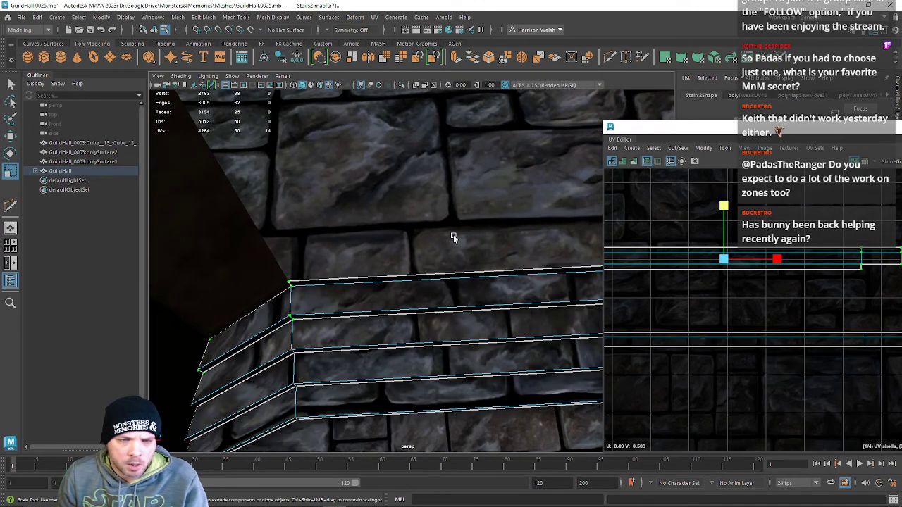
{"action": "scroll", "coordinate": [754, 295], "scroll_direction": "down", "scroll_amount": 3}
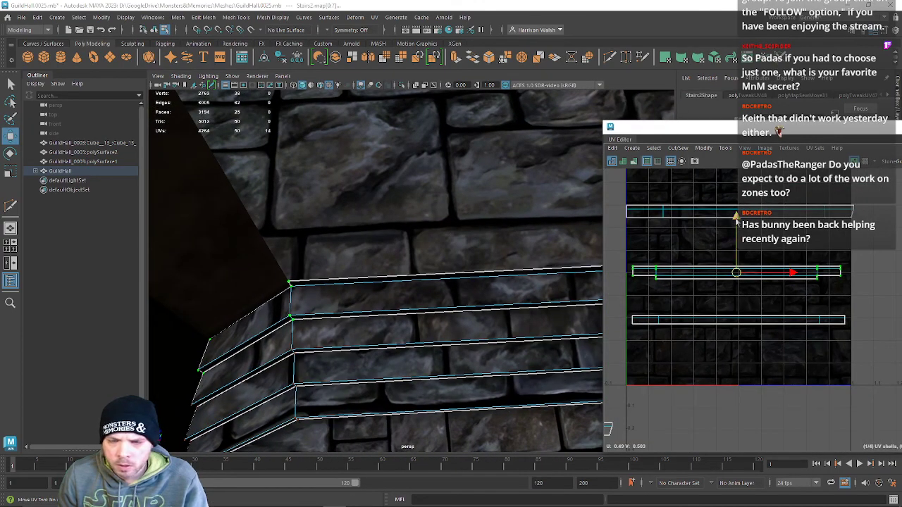
{"action": "left_click_drag", "start_coordinate": [736, 220], "coordinate": [737, 218]}
{"action": "left_click_drag", "start_coordinate": [384, 268], "coordinate": [507, 374], "text": "alt"}
{"action": "left_click_drag", "start_coordinate": [735, 211], "coordinate": [738, 216]}
Cut the middle shell along its lower inner edge and move the separated strip above the top shell.
{"action": "right_click_drag", "start_coordinate": [693, 265], "coordinate": [693, 241]}
{"action": "left_click", "coordinate": [698, 275]}
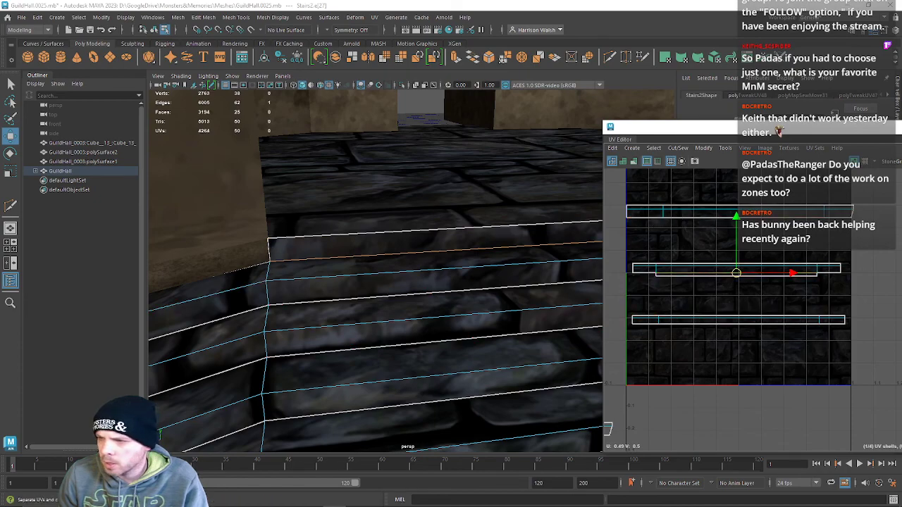
{"action": "right_click_drag", "start_coordinate": [660, 267], "coordinate": [687, 276]}
{"action": "double_click", "coordinate": [676, 277]}
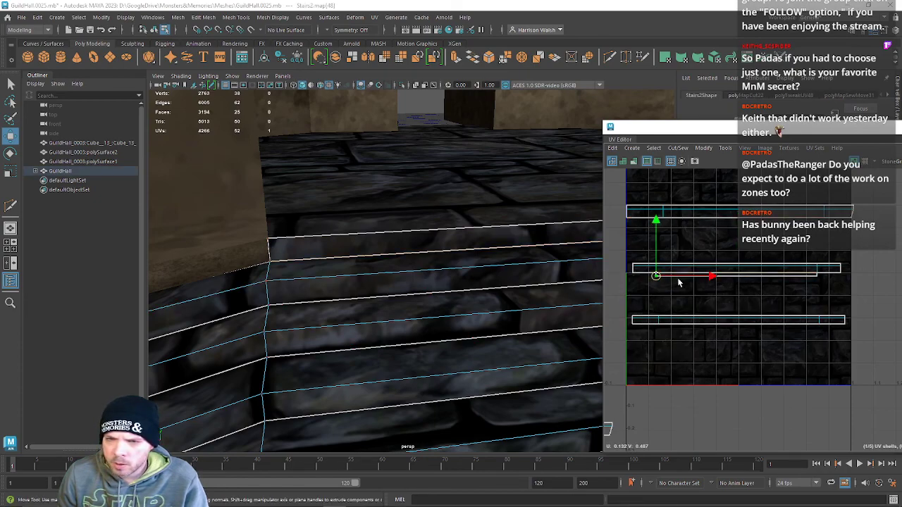
{"action": "left_click_drag", "start_coordinate": [736, 220], "coordinate": [724, 148]}
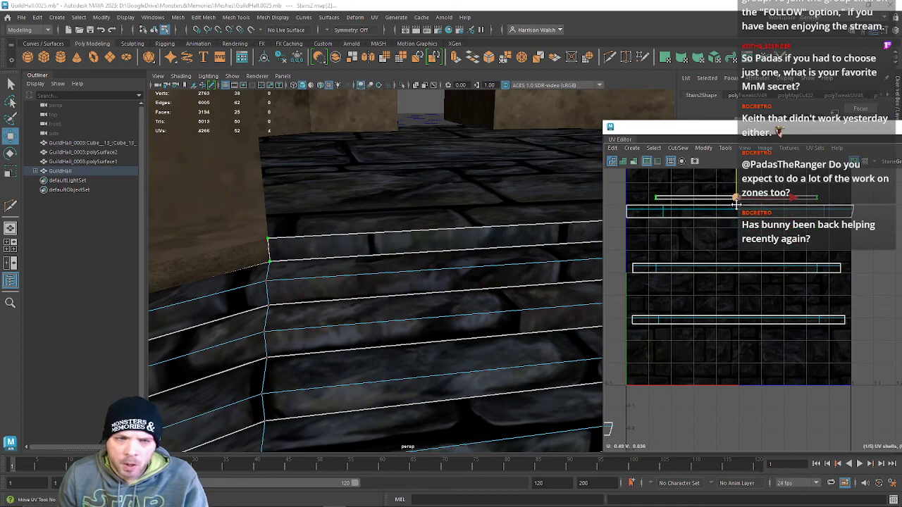
Widen the separated strip horizontally and place it between the two lower stair shells.
{"action": "middle_click_drag", "start_coordinate": [736, 200], "coordinate": [704, 243], "text": "alt"}
{"action": "left_click_drag", "start_coordinate": [761, 245], "coordinate": [734, 219]}
{"action": "left_click_drag", "start_coordinate": [703, 188], "coordinate": [720, 352]}
{"action": "key", "text": "r"}
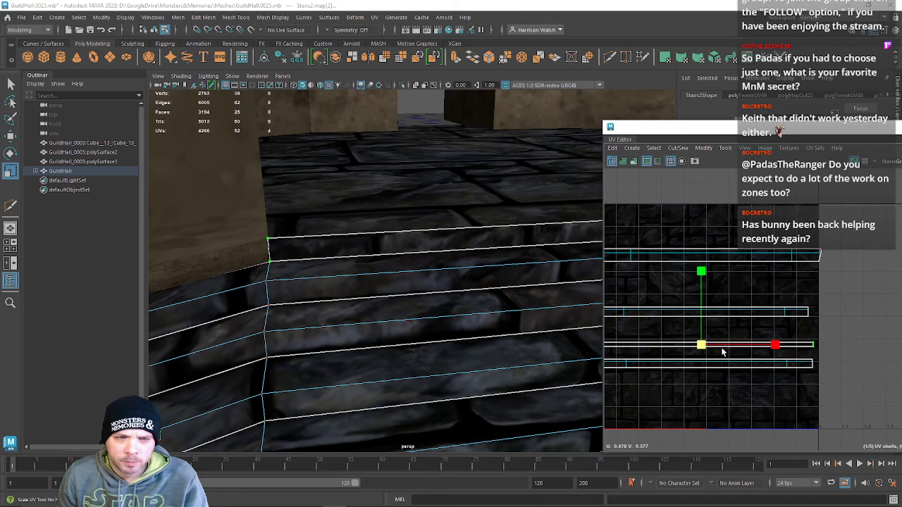
Move the strip's right-end UVs inward to about U 0.888 and check the stairs in the viewport.
{"action": "key", "text": "w"}
{"action": "left_click_drag", "start_coordinate": [755, 347], "coordinate": [815, 348]}
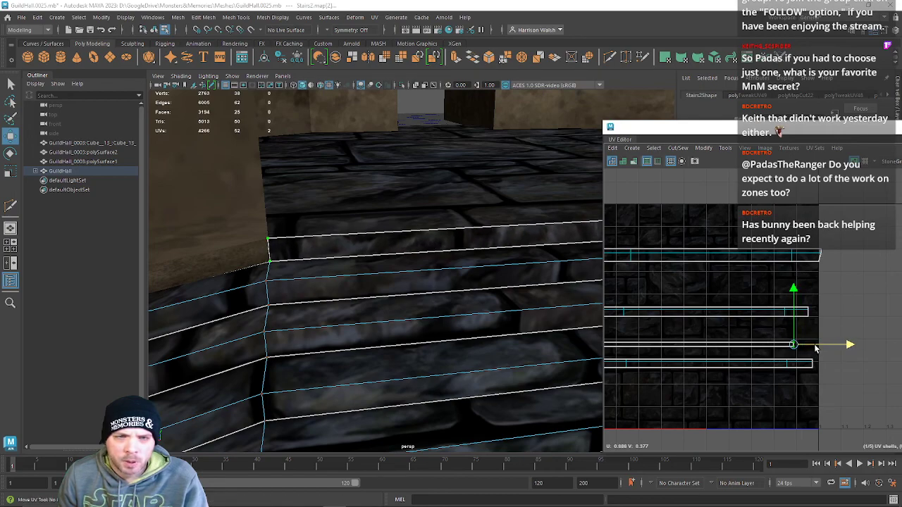
{"action": "left_click_drag", "start_coordinate": [496, 308], "coordinate": [334, 329], "text": "alt"}
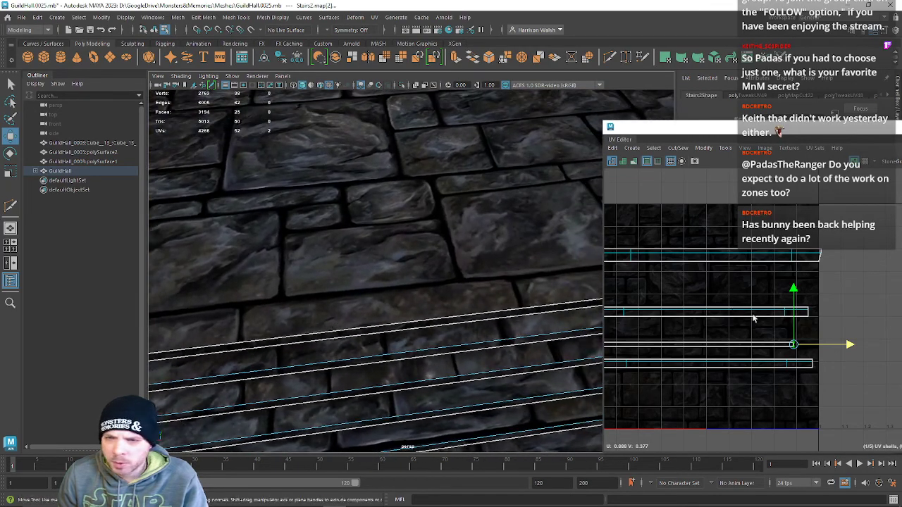
Move the whole strip near the tile's bottom edge at about V 0.068 and shift it left to about U 0.25.
{"action": "left_click", "coordinate": [722, 343]}
{"action": "right_click_drag", "start_coordinate": [722, 346], "coordinate": [759, 343]}
{"action": "left_click", "coordinate": [767, 346]}
{"action": "double_click", "coordinate": [767, 348]}
{"action": "middle_click_drag", "start_coordinate": [767, 351], "coordinate": [774, 281], "text": "alt"}
{"action": "scroll", "coordinate": [758, 344], "scroll_direction": "up", "scroll_amount": 2}
{"action": "left_click_drag", "start_coordinate": [742, 218], "coordinate": [743, 310]}
{"action": "left_click_drag", "start_coordinate": [479, 293], "coordinate": [493, 331], "text": "alt"}
{"action": "left_click_drag", "start_coordinate": [789, 367], "coordinate": [730, 367]}
{"action": "key", "text": "r"}
{"action": "key", "text": "w"}
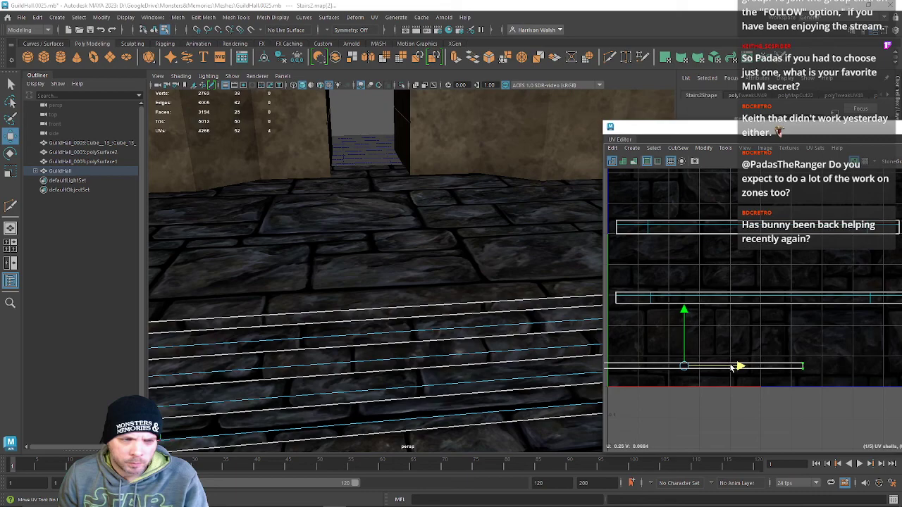
Shorten the bottom strip by moving its right-end UVs left to about U 0.60.
{"action": "middle_click_drag", "start_coordinate": [692, 369], "coordinate": [766, 354], "text": "alt"}
{"action": "left_click_drag", "start_coordinate": [625, 336], "coordinate": [725, 353]}
{"action": "key", "text": "ctrl+z"}
{"action": "left_click_drag", "start_coordinate": [849, 339], "coordinate": [892, 358]}
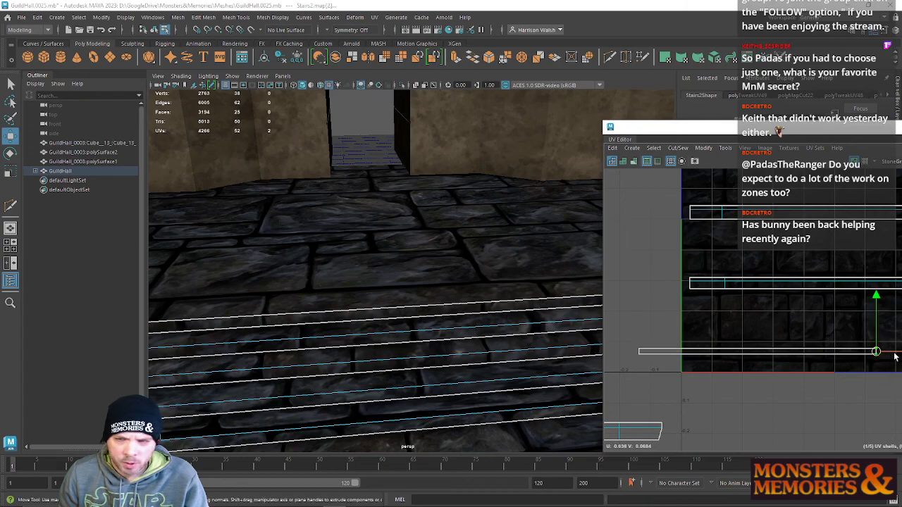
{"action": "middle_click_drag", "start_coordinate": [838, 351], "coordinate": [733, 358], "text": "alt"}
{"action": "left_click_drag", "start_coordinate": [828, 358], "coordinate": [782, 359]}
{"action": "double_click", "coordinate": [718, 357]}
{"action": "left_click_drag", "start_coordinate": [716, 362], "coordinate": [791, 361]}
{"action": "key", "text": "ctrl+z"}
Align the bottom strip's left-end UVs to the tile's left edge and its right end to about U 0.603.
{"action": "middle_click_drag", "start_coordinate": [745, 358], "coordinate": [792, 358], "text": "alt"}
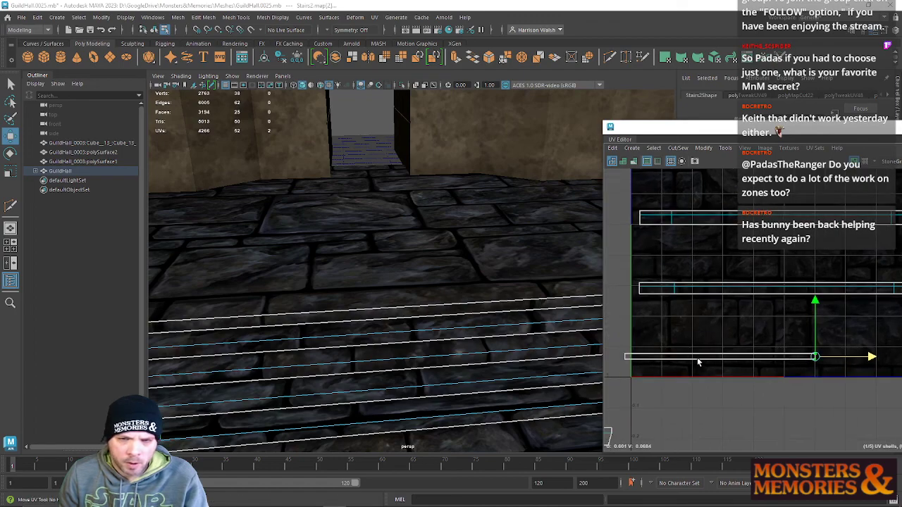
{"action": "left_click_drag", "start_coordinate": [617, 342], "coordinate": [669, 360]}
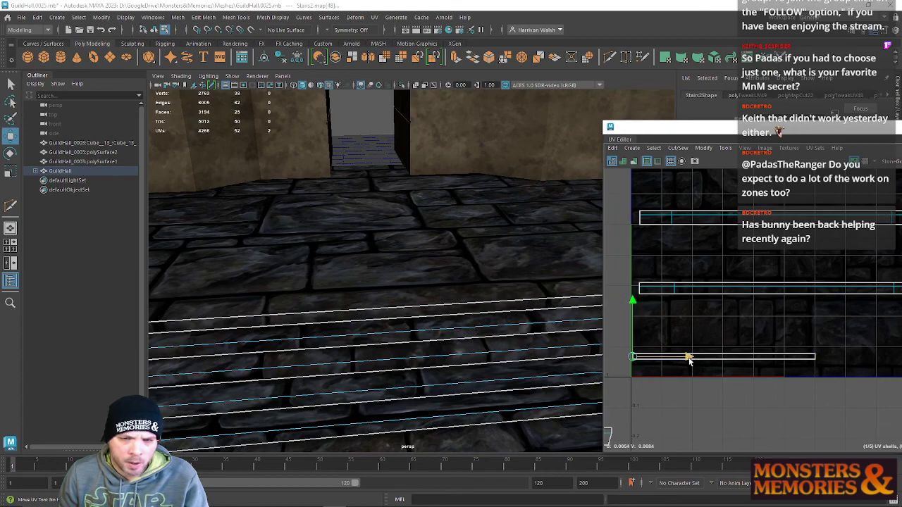
{"action": "left_click_drag", "start_coordinate": [687, 358], "coordinate": [690, 358]}
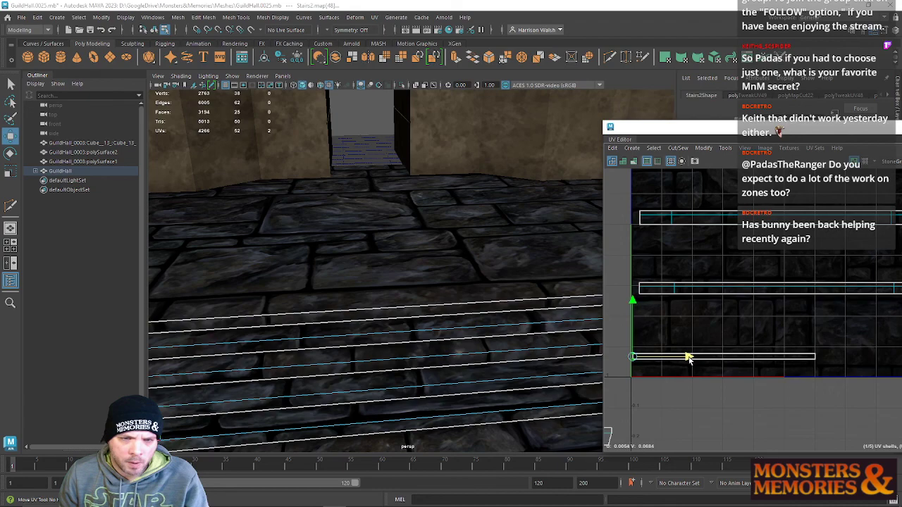
{"action": "left_click_drag", "start_coordinate": [802, 341], "coordinate": [831, 379]}
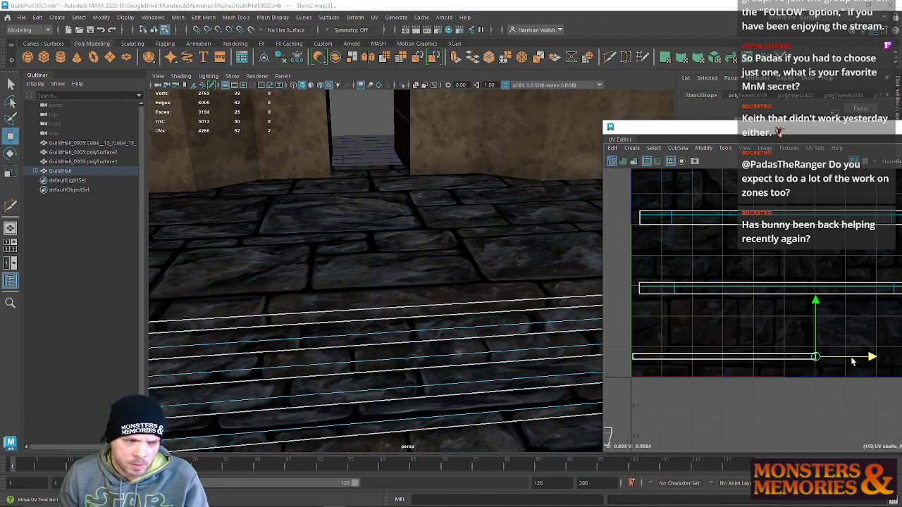
Bring the stair shell lying outside the lower-left of the texture tile onto the tile and adjust its scale.
{"action": "scroll", "coordinate": [451, 332], "scroll_direction": "down", "scroll_amount": 6}
{"action": "left_click_drag", "start_coordinate": [449, 331], "coordinate": [383, 298], "text": "alt"}
{"action": "right_click_drag", "start_coordinate": [381, 239], "coordinate": [427, 231]}
{"action": "scroll", "coordinate": [711, 337], "scroll_direction": "down", "scroll_amount": 3}
{"action": "middle_click_drag", "start_coordinate": [650, 367], "coordinate": [830, 331], "text": "alt"}
{"action": "right_click_drag", "start_coordinate": [757, 364], "coordinate": [784, 361]}
{"action": "double_click", "coordinate": [780, 343]}
{"action": "left_click_drag", "start_coordinate": [369, 308], "coordinate": [415, 225], "text": "alt"}
{"action": "left_click_drag", "start_coordinate": [625, 347], "coordinate": [800, 346]}
{"action": "left_click_drag", "start_coordinate": [746, 290], "coordinate": [744, 239]}
{"action": "key", "text": "r"}
{"action": "left_click_drag", "start_coordinate": [748, 292], "coordinate": [754, 293]}
Place the newly moved slanted-end stair shell between the two straightened shells and scale it flatter vertically.
{"action": "scroll", "coordinate": [732, 321], "scroll_direction": "up", "scroll_amount": 4}
{"action": "scroll", "coordinate": [430, 332], "scroll_direction": "up", "scroll_amount": 3}
{"action": "left_click_drag", "start_coordinate": [431, 331], "coordinate": [419, 313], "text": "alt"}
{"action": "right_click_drag", "start_coordinate": [420, 315], "coordinate": [547, 334], "text": "alt"}
{"action": "middle_click_drag", "start_coordinate": [749, 274], "coordinate": [771, 335], "text": "alt"}
{"action": "key", "text": "w"}
{"action": "mouse_move", "coordinate": [780, 283]}
{"action": "left_mouse_down"}
{"action": "mouse_move", "coordinate": [779, 264]}
{"action": "mouse_move", "coordinate": [765, 296]}
{"action": "mouse_move", "coordinate": [737, 296]}
{"action": "mouse_move", "coordinate": [773, 299]}
{"action": "left_mouse_up"}
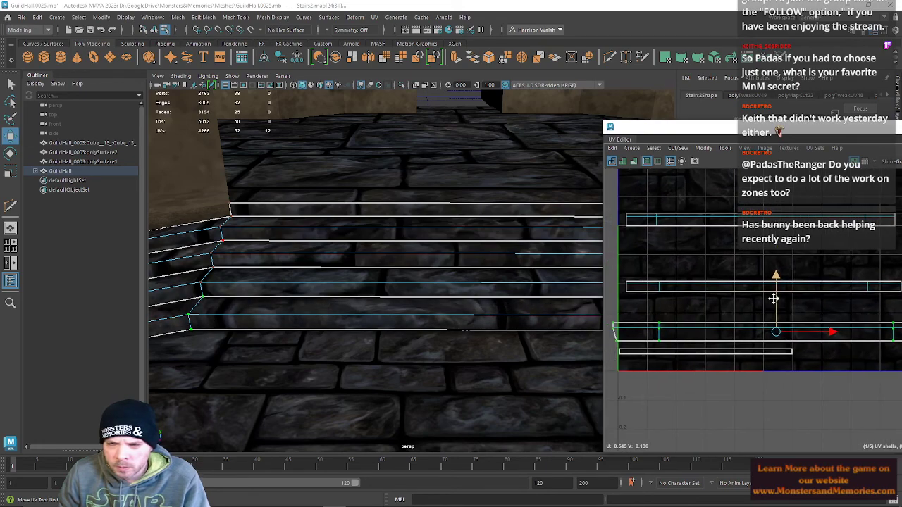
{"action": "key", "text": "r"}
{"action": "key", "text": "w"}
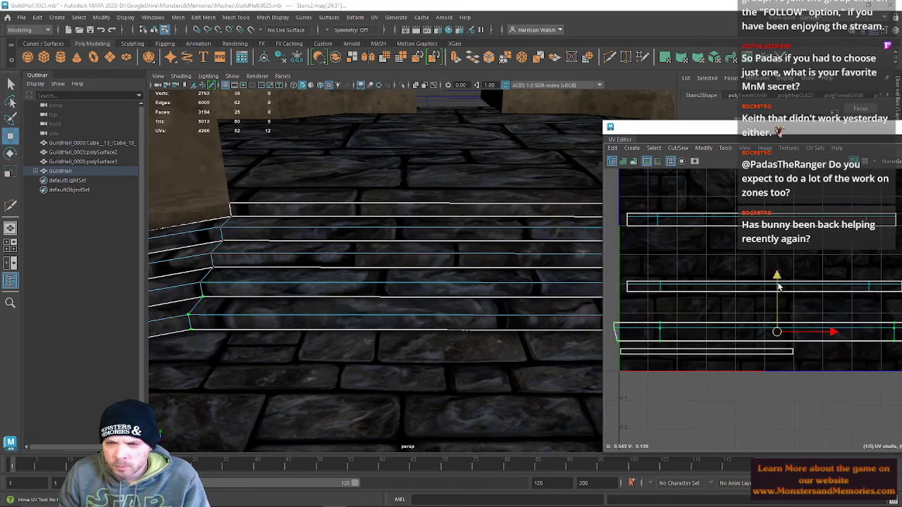
{"action": "left_click_drag", "start_coordinate": [778, 285], "coordinate": [777, 229]}
{"action": "key", "text": "r"}
{"action": "key", "text": "w"}
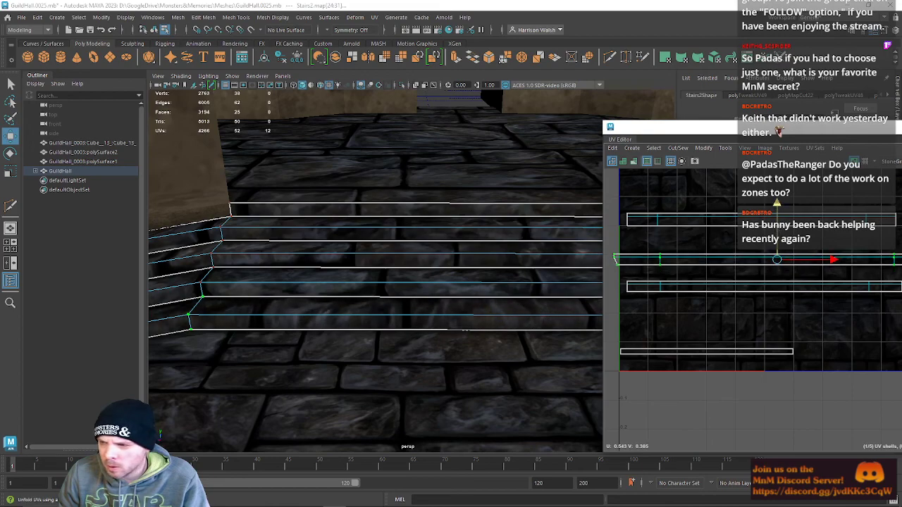
Unfold the slanted-end stair shell and stretch it horizontally across the texture tile.
{"action": "middle_click_drag", "start_coordinate": [820, 294], "coordinate": [810, 307], "text": "alt"}
{"action": "middle_click_drag", "start_coordinate": [441, 314], "coordinate": [431, 306], "text": "alt"}
{"action": "key", "text": "r"}
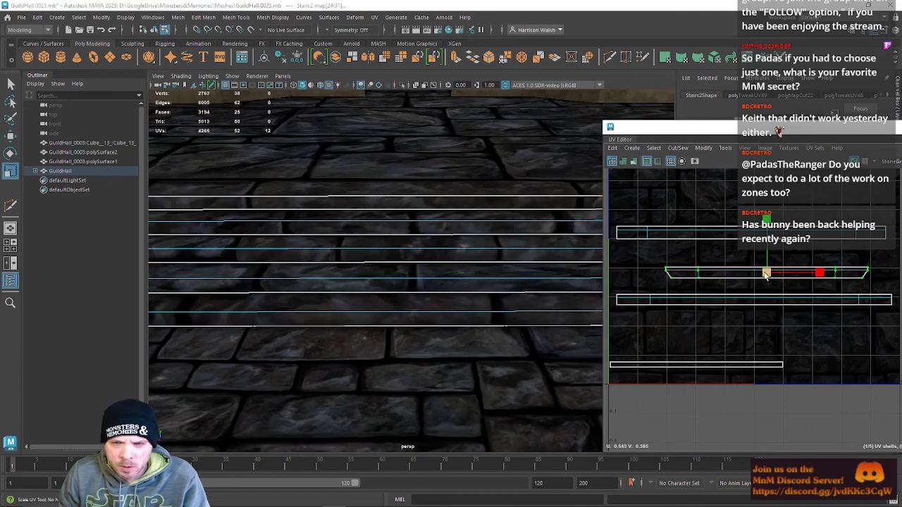
{"action": "left_click_drag", "start_coordinate": [819, 277], "coordinate": [850, 277]}
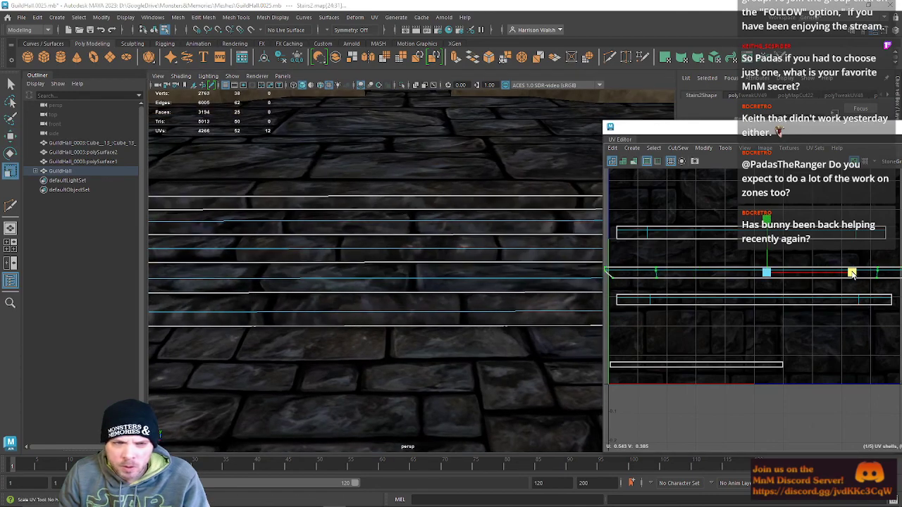
{"action": "middle_click_drag", "start_coordinate": [353, 344], "coordinate": [569, 332], "text": "alt"}
{"action": "key", "text": "w"}
{"action": "key", "text": "r"}
{"action": "left_click_drag", "start_coordinate": [819, 274], "coordinate": [818, 275]}
{"action": "middle_click_drag", "start_coordinate": [445, 365], "coordinate": [342, 391], "text": "alt"}
Assign the gray stone material to the wood-textured straight staircase and inspect its steps up close.
{"action": "right_click_drag", "start_coordinate": [338, 312], "coordinate": [374, 225]}
{"action": "key", "text": "f"}
{"action": "left_click", "coordinate": [414, 168]}
{"action": "right_click_drag", "start_coordinate": [479, 236], "coordinate": [50, 289], "text": "alt"}
{"action": "left_click_drag", "start_coordinate": [395, 248], "coordinate": [301, 263], "text": "alt"}
{"action": "left_click", "coordinate": [393, 287]}
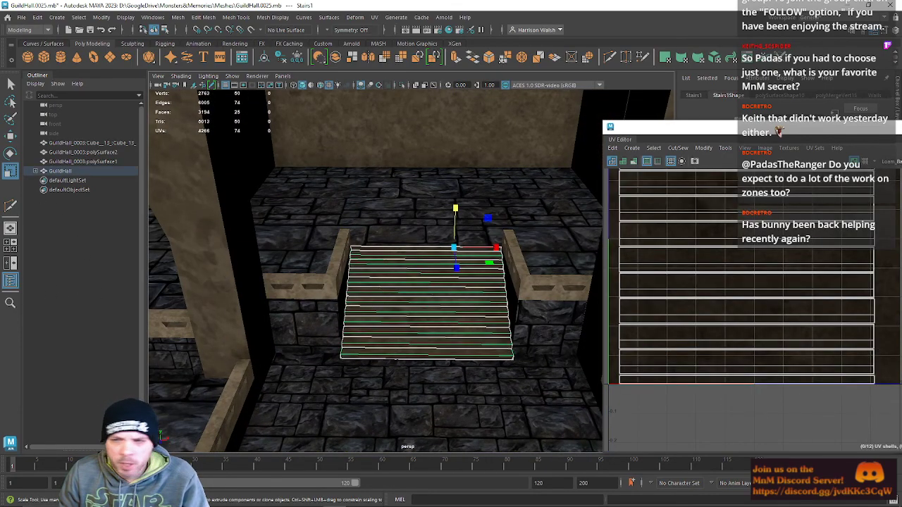
{"action": "right_click_drag", "start_coordinate": [399, 239], "coordinate": [476, 422]}
{"action": "scroll", "coordinate": [433, 331], "scroll_direction": "up", "scroll_amount": 10}
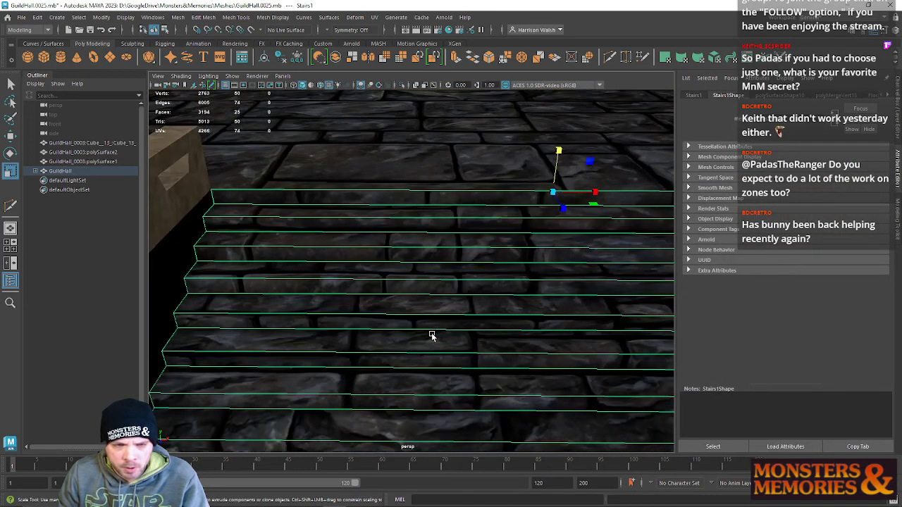
{"action": "left_click_drag", "start_coordinate": [437, 360], "coordinate": [435, 323], "text": "alt"}
Open the UV Editor beside the stone staircase and select the step shell just below the topmost one.
{"action": "left_click", "coordinate": [697, 59]}
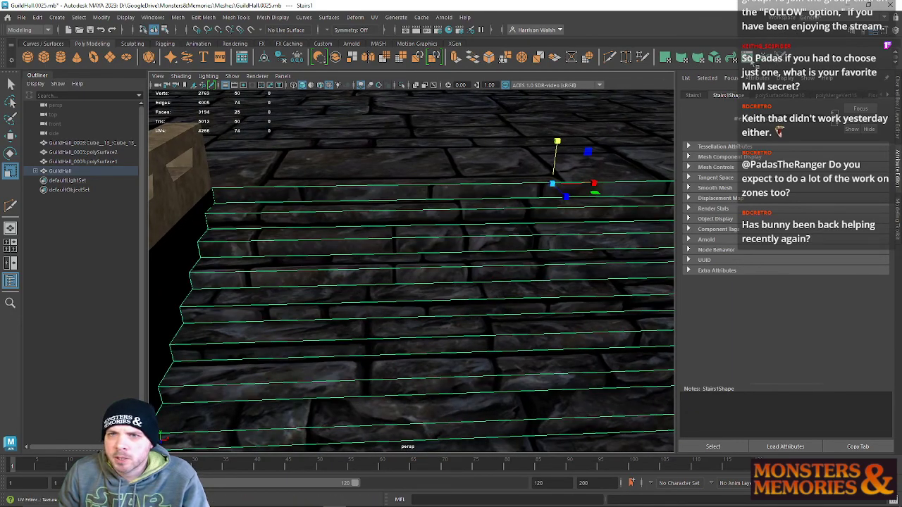
{"action": "left_click_drag", "start_coordinate": [713, 132], "coordinate": [524, 172]}
{"action": "right_click_drag", "start_coordinate": [530, 249], "coordinate": [572, 250]}
{"action": "left_click", "coordinate": [584, 240]}
{"action": "middle_click_drag", "start_coordinate": [587, 257], "coordinate": [616, 344], "text": "alt"}
{"action": "double_click", "coordinate": [543, 272]}
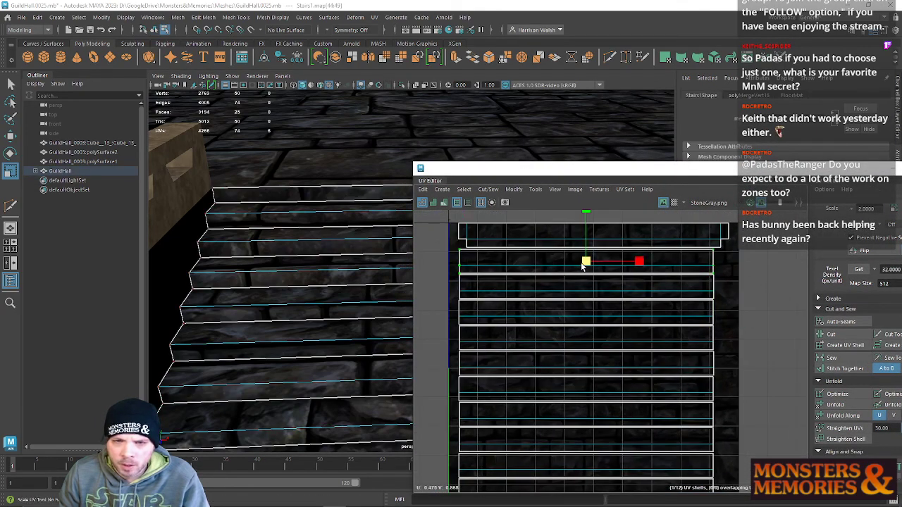
Move the selected step shell down onto the one beneath it and scale it flatter vertically.
{"action": "left_click_drag", "start_coordinate": [586, 266], "coordinate": [581, 298]}
{"action": "key", "text": "w"}
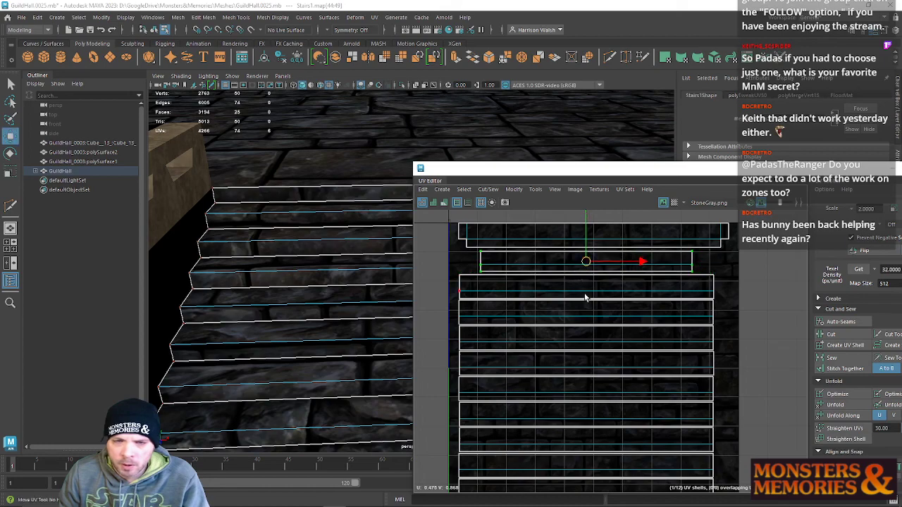
{"action": "key", "text": "ctrl+z"}
{"action": "left_click_drag", "start_coordinate": [587, 247], "coordinate": [587, 275]}
{"action": "key", "text": "r"}
{"action": "left_click_drag", "start_coordinate": [586, 240], "coordinate": [586, 254]}
{"action": "key", "text": "w"}
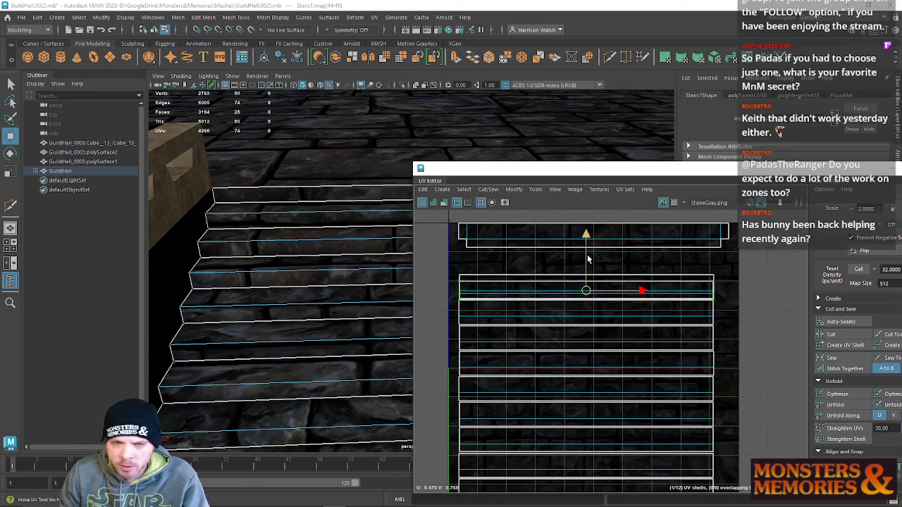
Select the topmost notched step shell and scale it flatter vertically, aligned with the upper edge of the texture tile.
{"action": "left_click", "coordinate": [568, 243]}
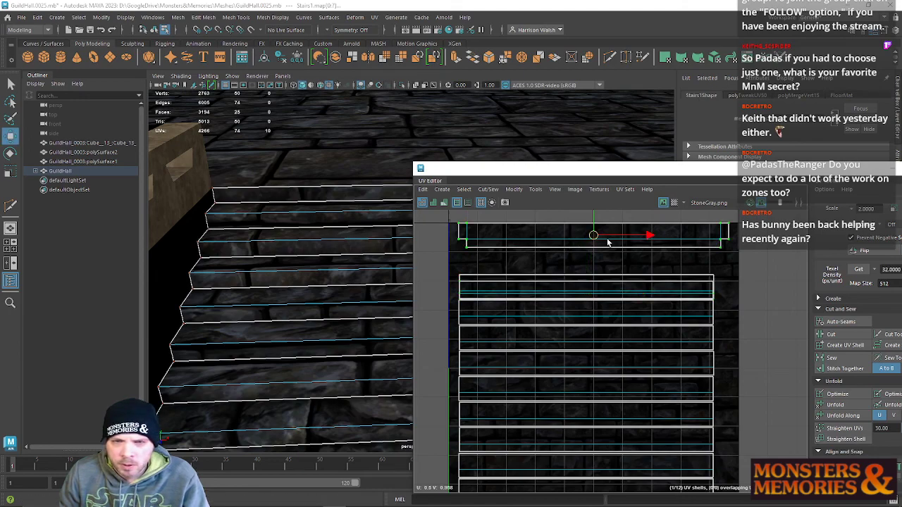
{"action": "key", "text": "r"}
{"action": "left_click_drag", "start_coordinate": [593, 217], "coordinate": [594, 223]}
{"action": "key", "text": "w"}
{"action": "scroll", "coordinate": [623, 248], "scroll_direction": "up", "scroll_amount": 5}
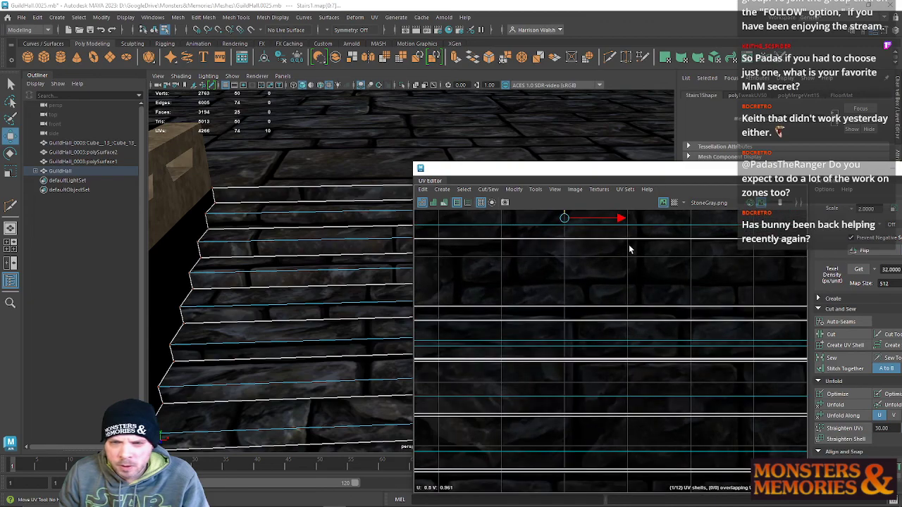
{"action": "key", "text": "r"}
{"action": "left_click_drag", "start_coordinate": [539, 224], "coordinate": [533, 245]}
{"action": "key", "text": "w"}
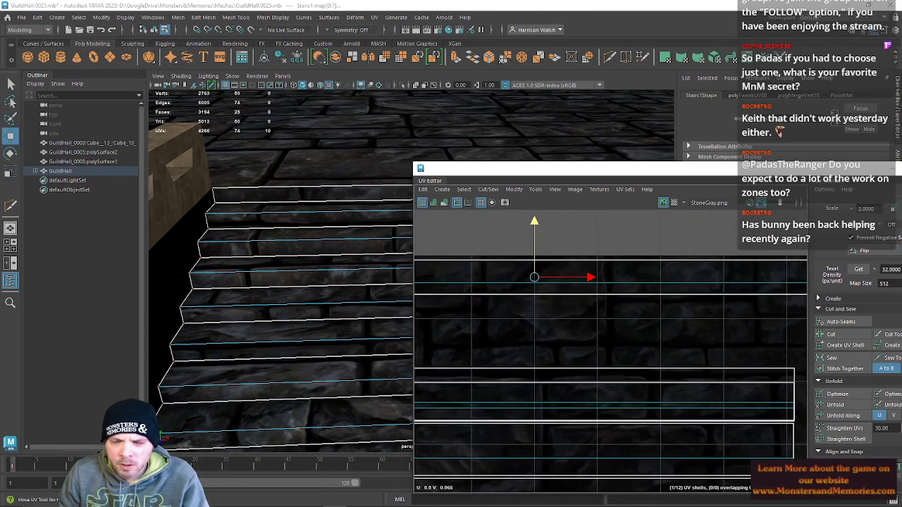
{"action": "middle_click_drag", "start_coordinate": [605, 363], "coordinate": [645, 306], "text": "alt"}
{"action": "scroll", "coordinate": [645, 310], "scroll_direction": "down", "scroll_amount": 5}
{"action": "scroll", "coordinate": [566, 348], "scroll_direction": "up", "scroll_amount": 2}
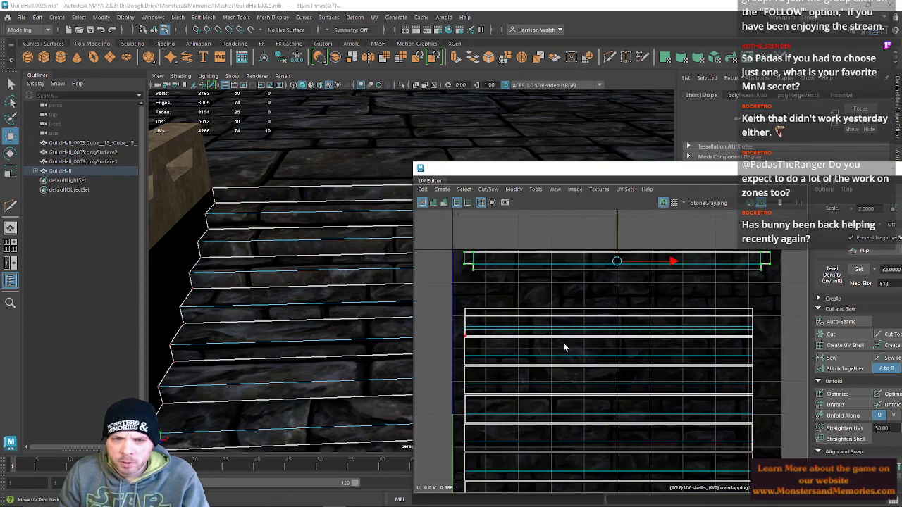
Scale the upper of the plain rectangular step shells flatter vertically and fit it to the stone row just above the remaining shells.
{"action": "left_click", "coordinate": [543, 303]}
{"action": "mouse_move", "coordinate": [617, 277]}
{"action": "left_mouse_down"}
{"action": "mouse_move", "coordinate": [617, 255]}
{"action": "mouse_move", "coordinate": [616, 269]}
{"action": "left_mouse_up"}
{"action": "key", "text": "r"}
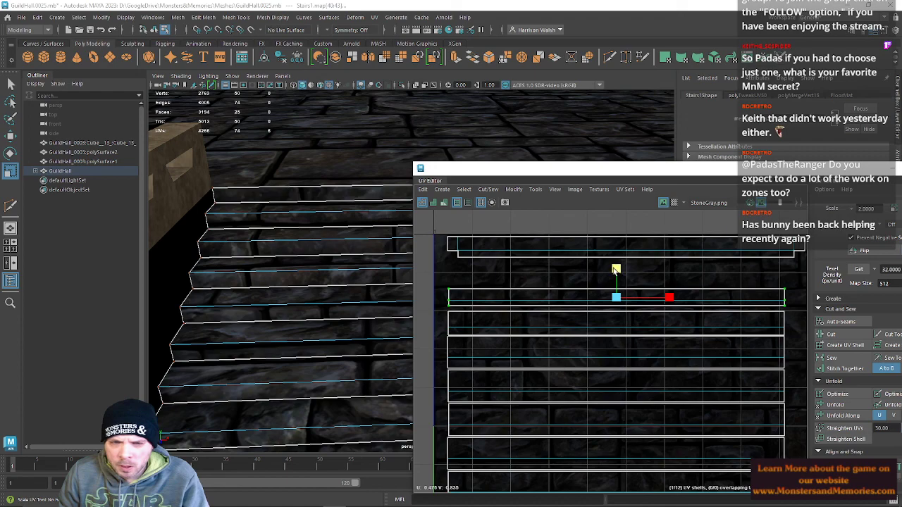
{"action": "key", "text": "w"}
{"action": "left_click_drag", "start_coordinate": [618, 279], "coordinate": [618, 278]}
{"action": "key", "text": "r"}
{"action": "mouse_move", "coordinate": [615, 246]}
{"action": "left_mouse_down"}
{"action": "mouse_move", "coordinate": [616, 259]}
{"action": "mouse_move", "coordinate": [615, 251]}
{"action": "left_mouse_up"}
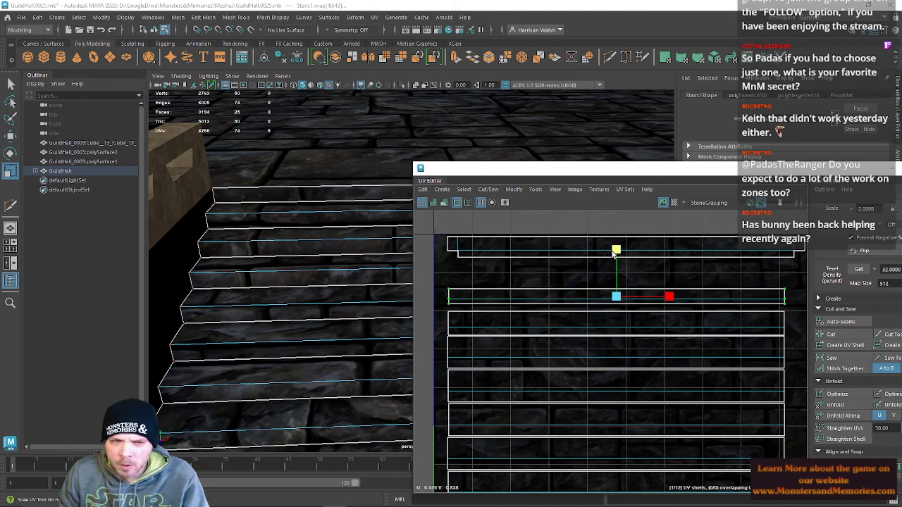
{"action": "key", "text": "w"}
{"action": "left_click_drag", "start_coordinate": [616, 248], "coordinate": [616, 272]}
{"action": "middle_click_drag", "start_coordinate": [641, 330], "coordinate": [624, 311], "text": "alt"}
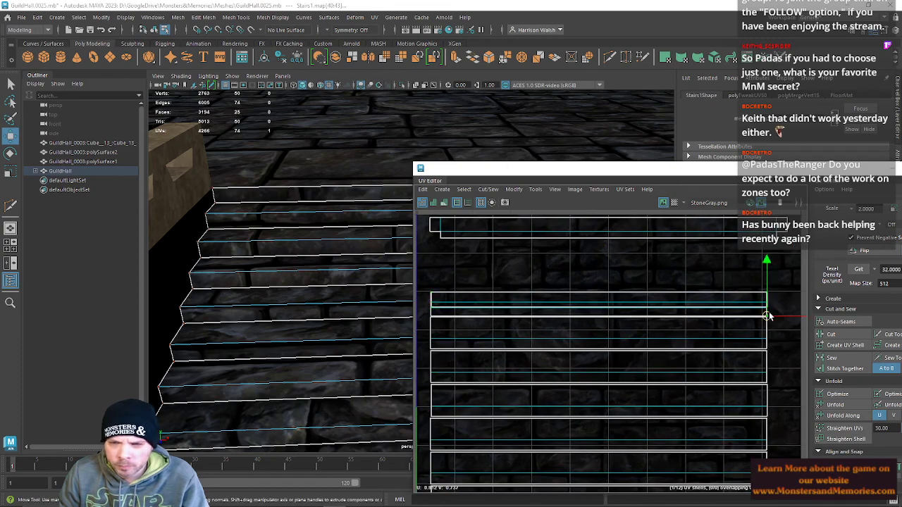
Shift the overlapping step shell sideways past the tile's right edge and scale it slightly flatter to match the stone row.
{"action": "left_click_drag", "start_coordinate": [623, 306], "coordinate": [741, 305]}
{"action": "middle_click_drag", "start_coordinate": [700, 303], "coordinate": [565, 328], "text": "alt"}
{"action": "key", "text": "r"}
{"action": "left_click_drag", "start_coordinate": [583, 273], "coordinate": [582, 283]}
{"action": "key", "text": "w"}
{"action": "middle_click_drag", "start_coordinate": [584, 297], "coordinate": [583, 294]}
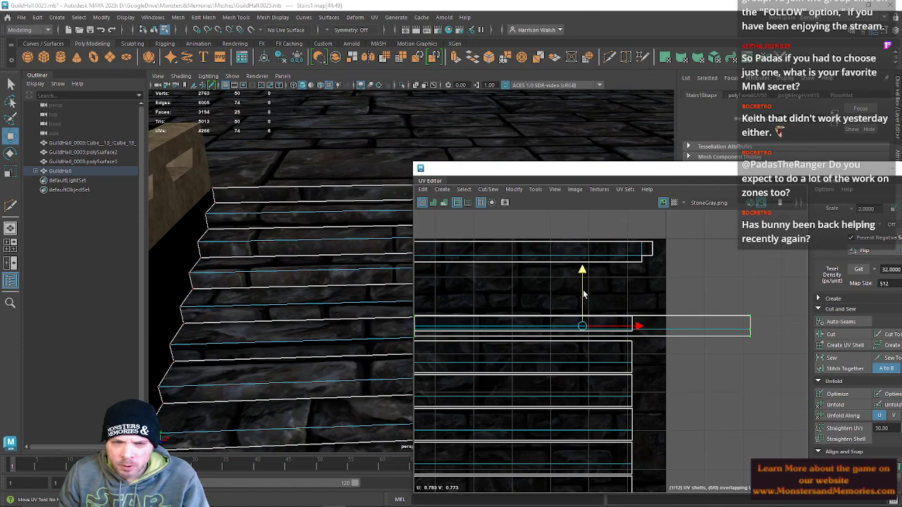
Flatten the step shell just below the two overlapping ones and move it down onto a lower stone row.
{"action": "middle_click_drag", "start_coordinate": [550, 371], "coordinate": [637, 351], "text": "alt"}
{"action": "left_click", "coordinate": [570, 350]}
{"action": "middle_click_drag", "start_coordinate": [586, 371], "coordinate": [651, 331], "text": "alt"}
{"action": "key", "text": "r"}
{"action": "left_click_drag", "start_coordinate": [616, 242], "coordinate": [616, 263]}
{"action": "middle_click_drag", "start_coordinate": [654, 343], "coordinate": [623, 334], "text": "alt"}
{"action": "key", "text": "w"}
{"action": "left_click_drag", "start_coordinate": [589, 247], "coordinate": [589, 326]}
{"action": "middle_click_drag", "start_coordinate": [601, 310], "coordinate": [632, 287], "text": "alt"}
{"action": "key", "text": "r"}
{"action": "left_click_drag", "start_coordinate": [616, 288], "coordinate": [615, 305]}
{"action": "key", "text": "w"}
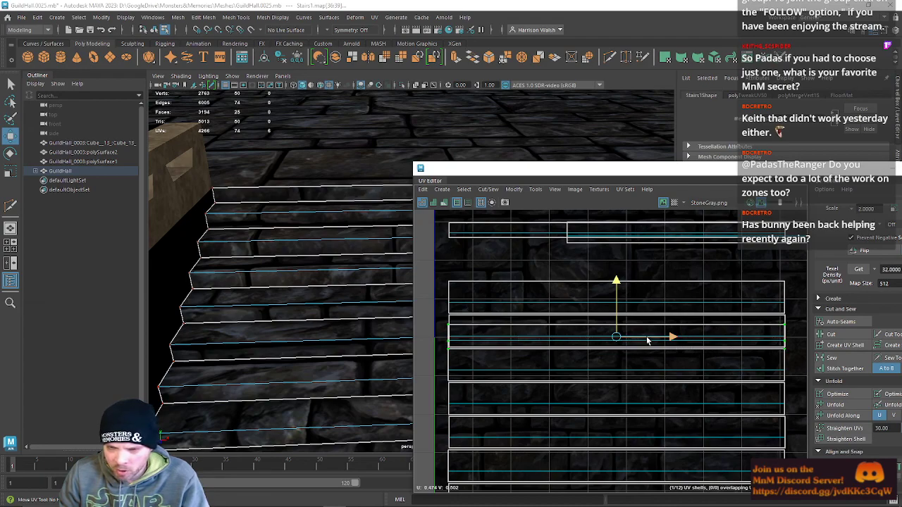
{"action": "key", "text": "r"}
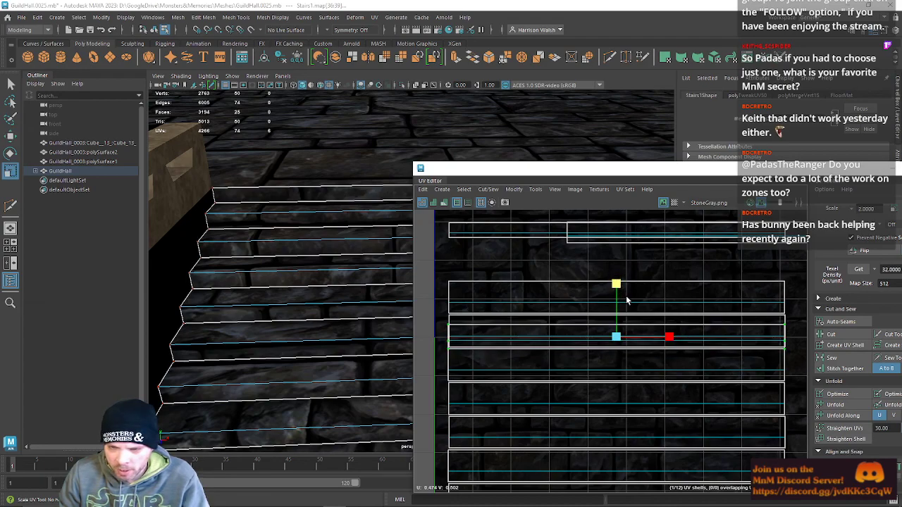
{"action": "key", "text": "w"}
Flatten the uppermost remaining full-height step shell vertically and move it down onto a stone row among the lower shells.
{"action": "left_click", "coordinate": [491, 302]}
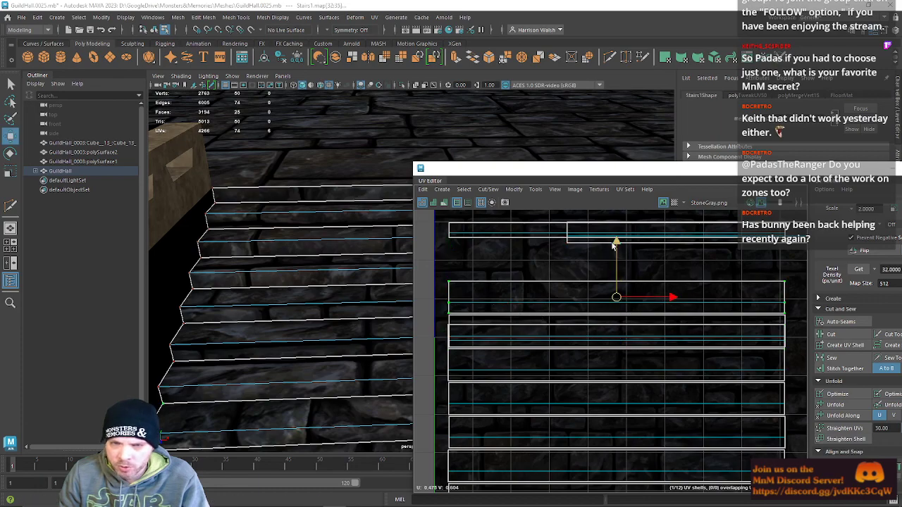
{"action": "key", "text": "r"}
{"action": "middle_click_drag", "start_coordinate": [618, 365], "coordinate": [596, 325], "text": "alt"}
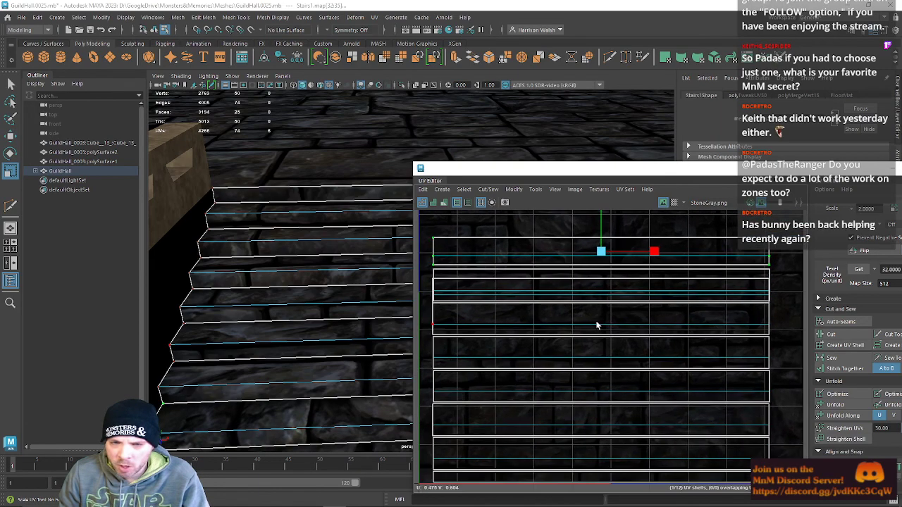
{"action": "key", "text": "w"}
{"action": "left_click_drag", "start_coordinate": [596, 232], "coordinate": [596, 350]}
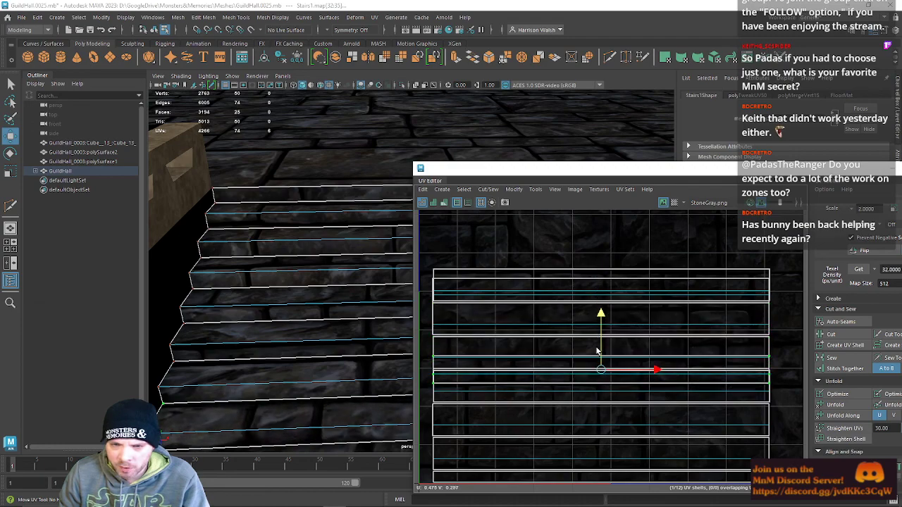
{"action": "key", "text": "r"}
{"action": "left_click_drag", "start_coordinate": [600, 316], "coordinate": [603, 328]}
{"action": "key", "text": "w"}
{"action": "key", "text": "r"}
{"action": "key", "text": "w"}
Move the step shell from below the overlapping pair up into the empty stone row above and scale it flatter vertically.
{"action": "left_click", "coordinate": [471, 333]}
{"action": "left_click_drag", "start_coordinate": [594, 271], "coordinate": [596, 199]}
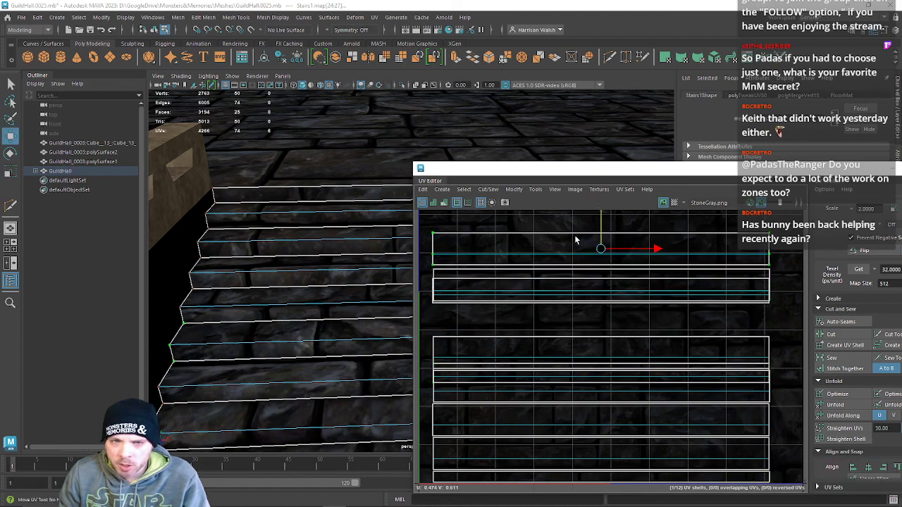
{"action": "key", "text": "q"}
{"action": "middle_click_drag", "start_coordinate": [614, 271], "coordinate": [631, 339], "text": "alt"}
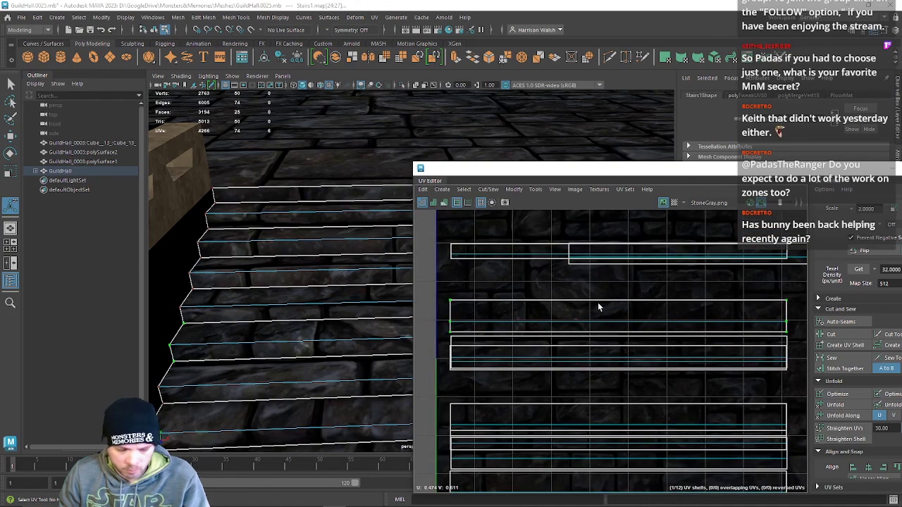
{"action": "key", "text": "r"}
{"action": "left_click_drag", "start_coordinate": [617, 262], "coordinate": [620, 287]}
{"action": "key", "text": "w"}
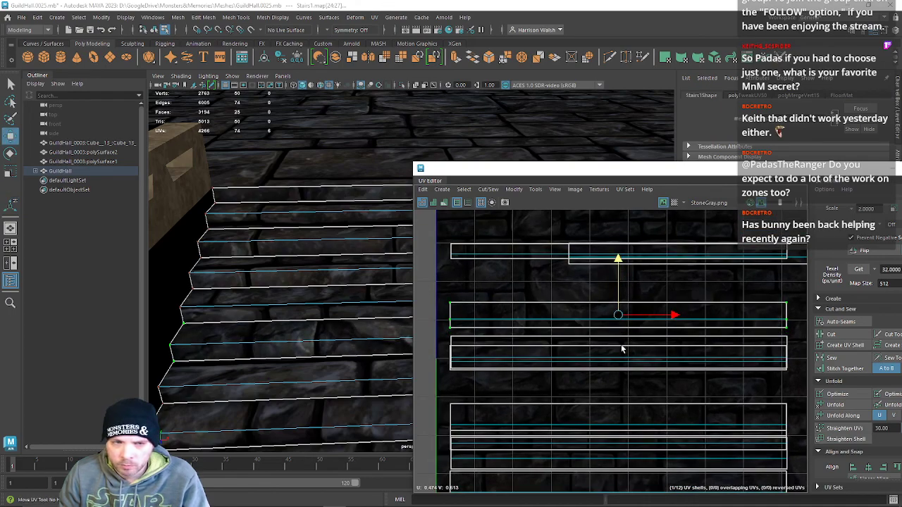
Move a lower step shell up onto the overlapping pair, flatten it to the stone row and shift it left past the tile's edge.
{"action": "middle_click_drag", "start_coordinate": [610, 389], "coordinate": [599, 312], "text": "alt"}
{"action": "left_click", "coordinate": [505, 379]}
{"action": "left_click_drag", "start_coordinate": [610, 328], "coordinate": [599, 236]}
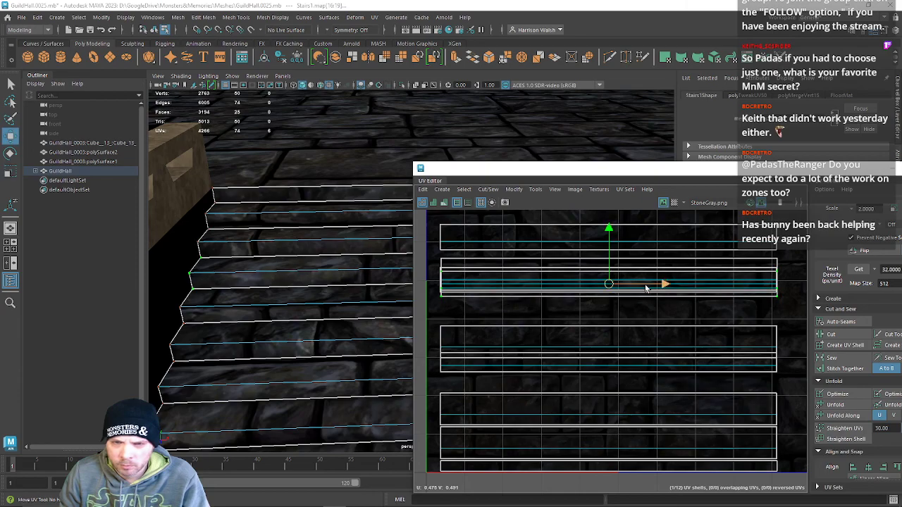
{"action": "left_click_drag", "start_coordinate": [662, 287], "coordinate": [554, 284]}
{"action": "middle_click_drag", "start_coordinate": [558, 289], "coordinate": [611, 317], "text": "alt"}
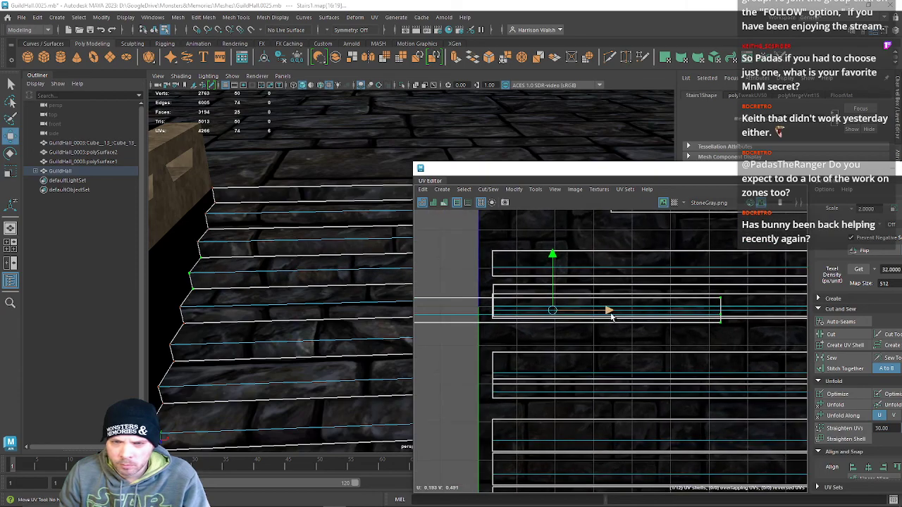
Select the UV shell of a riser midway up the stairs and scale it down vertically.
{"action": "middle_click_drag", "start_coordinate": [680, 343], "coordinate": [665, 319], "text": "alt"}
{"action": "left_click", "coordinate": [716, 330]}
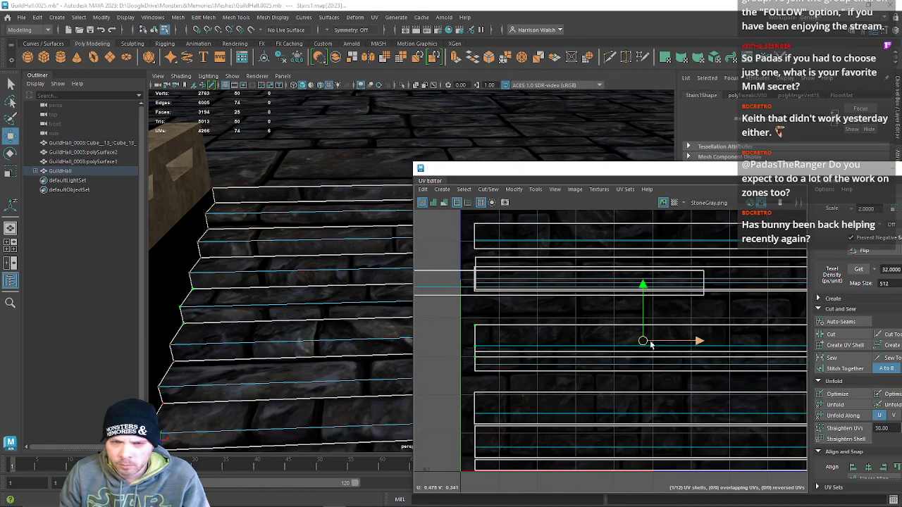
{"action": "left_click_drag", "start_coordinate": [218, 326], "coordinate": [294, 322], "text": "alt"}
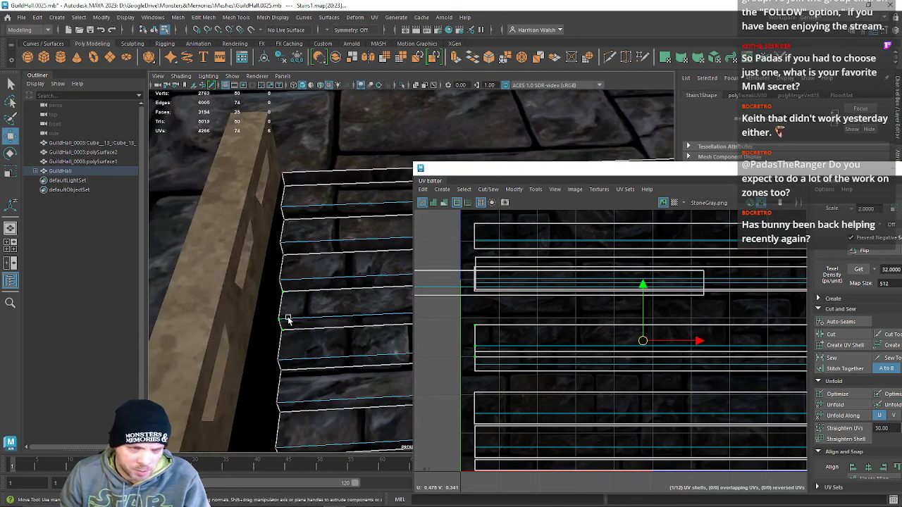
{"action": "middle_click_drag", "start_coordinate": [608, 377], "coordinate": [570, 366], "text": "alt"}
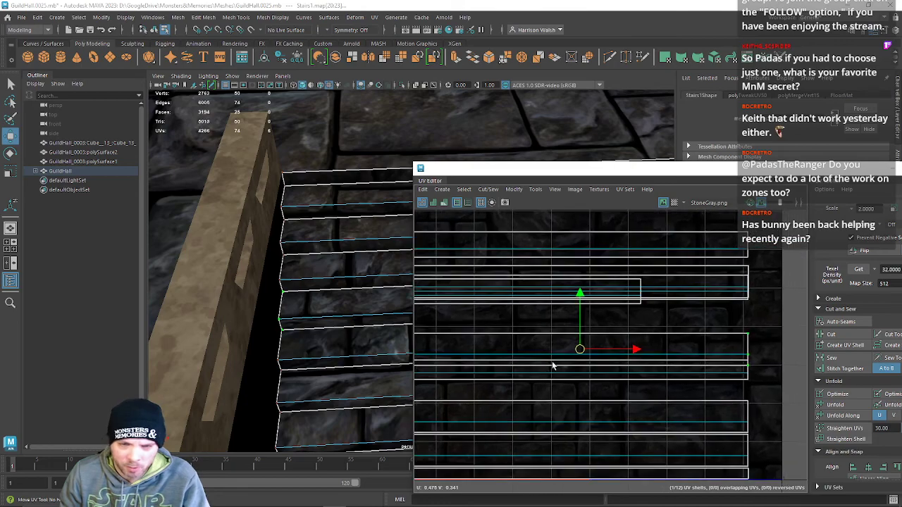
{"action": "left_click_drag", "start_coordinate": [350, 327], "coordinate": [379, 345], "text": "alt"}
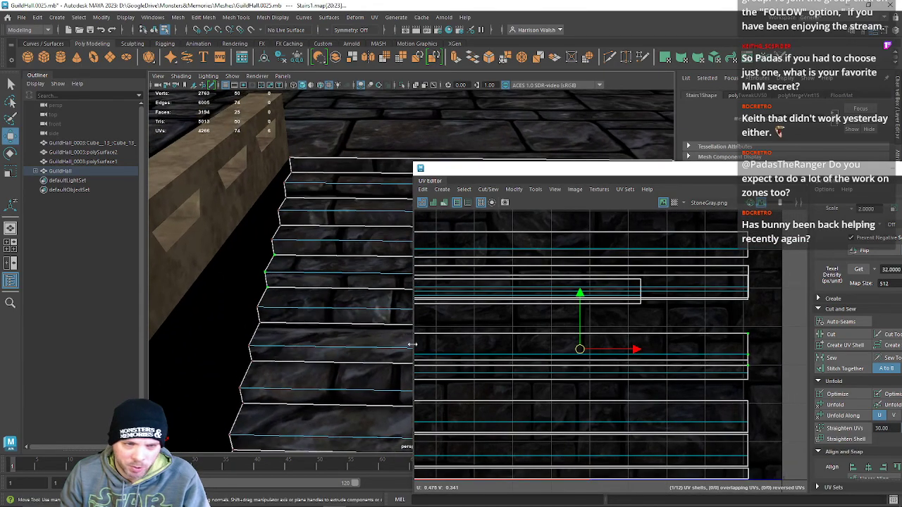
{"action": "left_click_drag", "start_coordinate": [579, 286], "coordinate": [580, 301]}
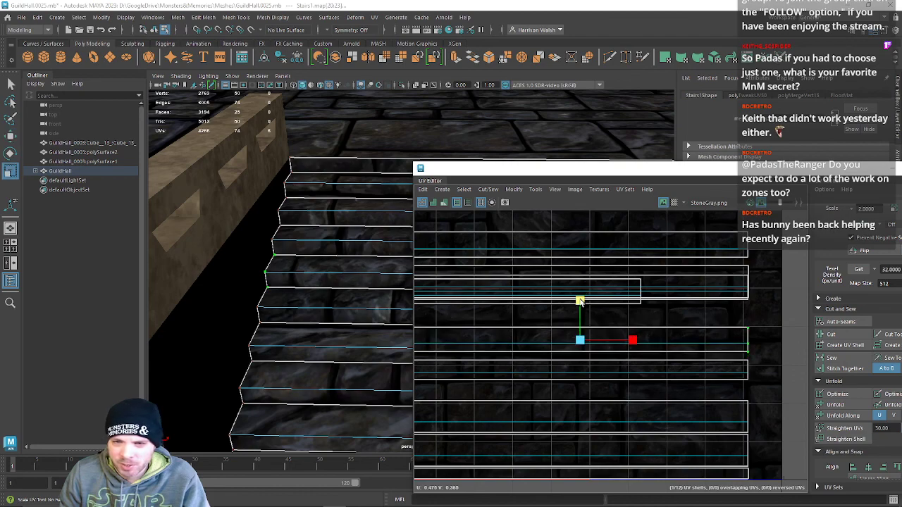
Move the flattened middle riser's shell down and to the left over the stone texture.
{"action": "middle_click_drag", "start_coordinate": [646, 342], "coordinate": [611, 310], "text": "alt"}
{"action": "left_click_drag", "start_coordinate": [615, 323], "coordinate": [611, 351]}
{"action": "left_click_drag", "start_coordinate": [662, 407], "coordinate": [539, 409]}
Select the UV shell of the riser third from the top, shift it right and raise it slightly.
{"action": "middle_click_drag", "start_coordinate": [764, 406], "coordinate": [697, 385], "text": "alt"}
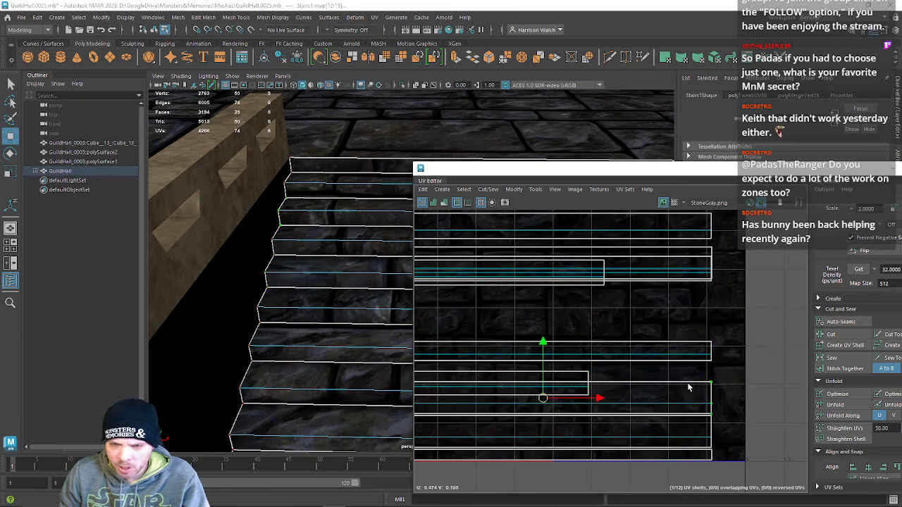
{"action": "left_click_drag", "start_coordinate": [593, 404], "coordinate": [682, 396]}
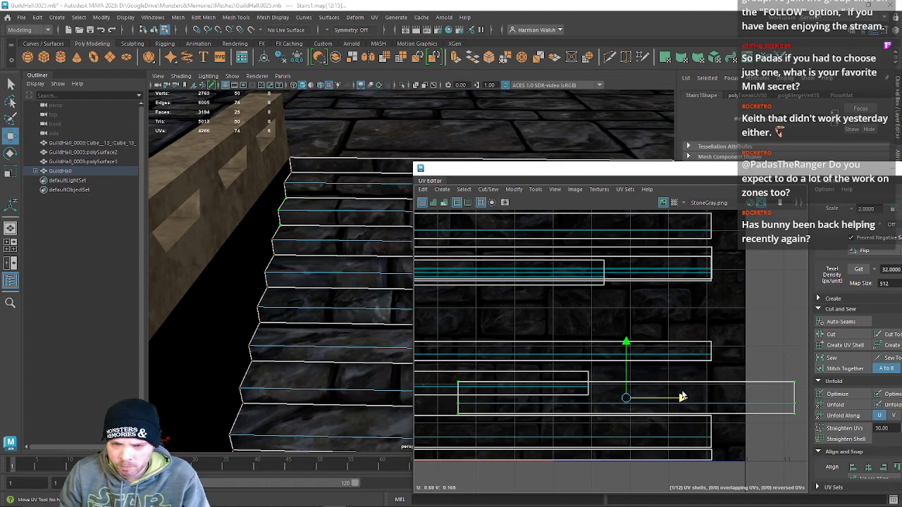
{"action": "mouse_move", "coordinate": [632, 364]}
{"action": "left_mouse_down"}
{"action": "mouse_move", "coordinate": [627, 350]}
{"action": "mouse_move", "coordinate": [634, 354]}
{"action": "left_mouse_up"}
{"action": "left_click_drag", "start_coordinate": [681, 390], "coordinate": [665, 390]}
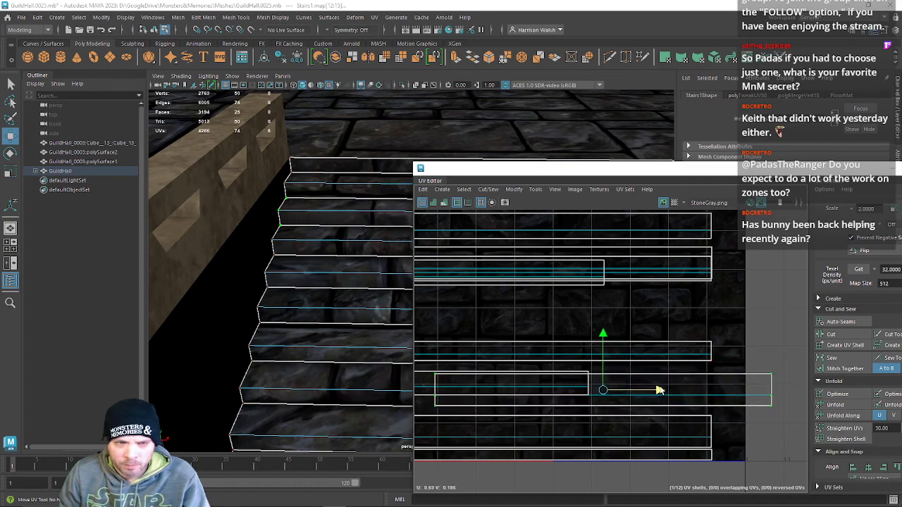
Flatten the second-highest riser's UV shell vertically and move it up and left past the texture's edge.
{"action": "middle_click_drag", "start_coordinate": [630, 440], "coordinate": [647, 387], "text": "alt"}
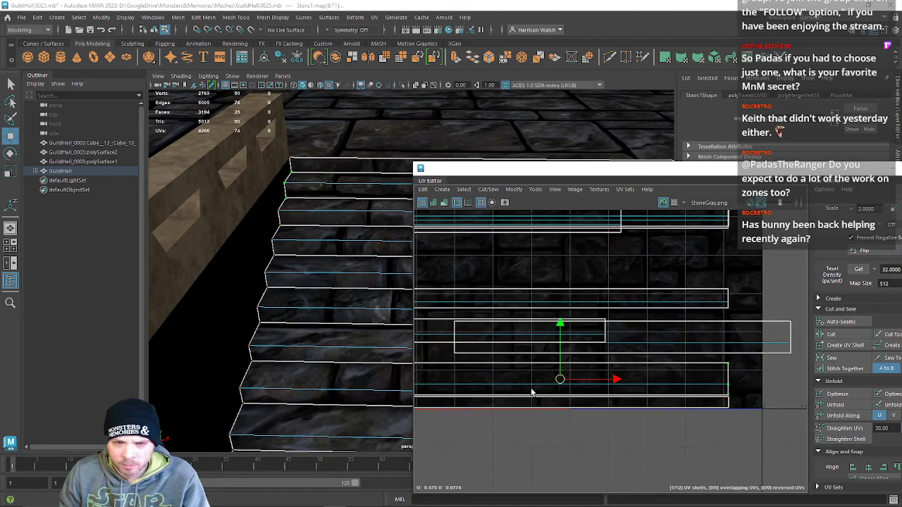
{"action": "middle_click_drag", "start_coordinate": [532, 391], "coordinate": [654, 408], "text": "alt"}
{"action": "left_click_drag", "start_coordinate": [682, 344], "coordinate": [683, 263]}
{"action": "key", "text": "w"}
{"action": "left_click_drag", "start_coordinate": [726, 299], "coordinate": [629, 272]}
{"action": "left_click_drag", "start_coordinate": [677, 292], "coordinate": [654, 292]}
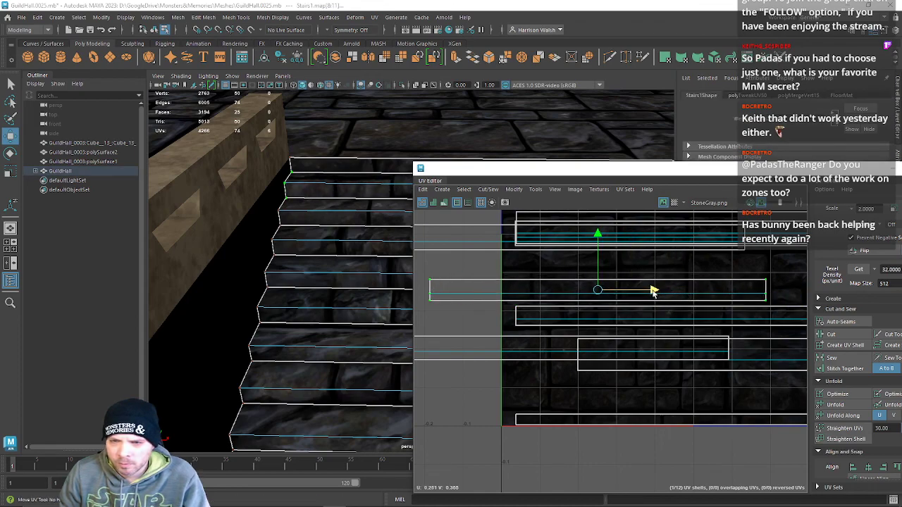
Move the second-highest riser's shell back down to a lower row of the stone texture.
{"action": "middle_click_drag", "start_coordinate": [320, 233], "coordinate": [242, 254], "text": "alt"}
{"action": "middle_click_drag", "start_coordinate": [657, 295], "coordinate": [648, 330], "text": "alt"}
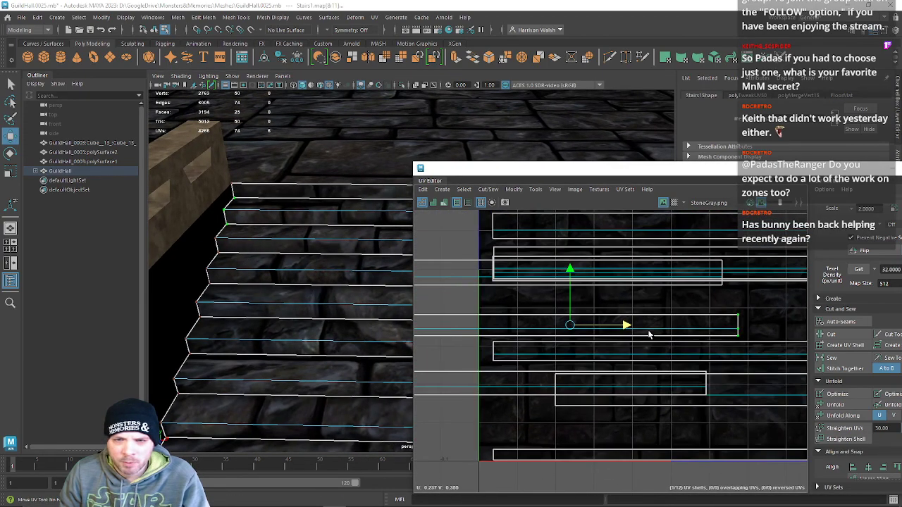
{"action": "left_click_drag", "start_coordinate": [569, 270], "coordinate": [581, 353]}
Select the top riser's UV shell, uncover more of the UV layout, and raise the shell slightly off the texture's lower edge.
{"action": "middle_click_drag", "start_coordinate": [653, 382], "coordinate": [608, 299], "text": "alt"}
{"action": "middle_click_drag", "start_coordinate": [586, 260], "coordinate": [583, 400], "text": "alt"}
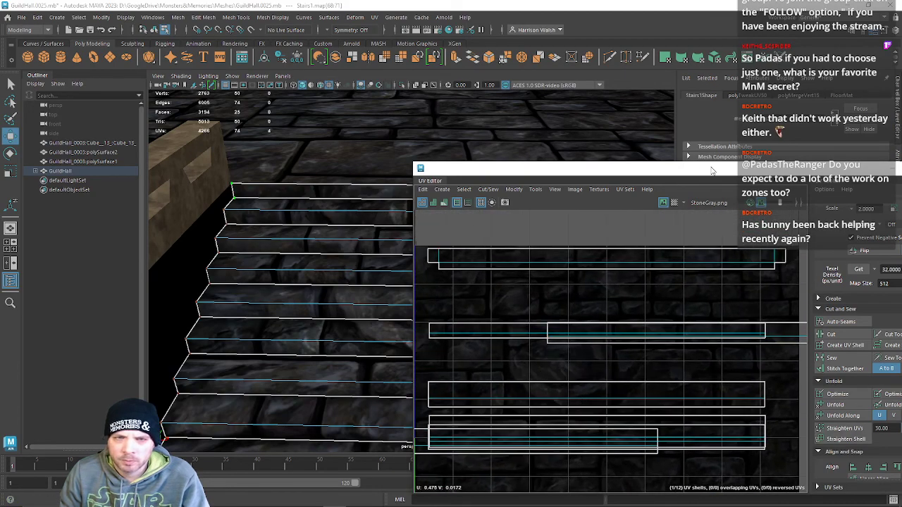
{"action": "left_click_drag", "start_coordinate": [806, 173], "coordinate": [655, 146]}
{"action": "scroll", "coordinate": [650, 370], "scroll_direction": "down", "scroll_amount": 5}
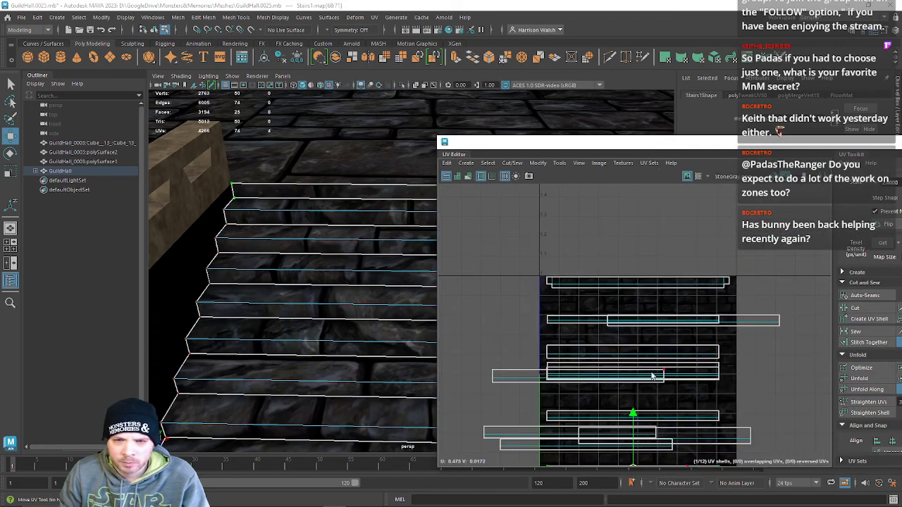
{"action": "middle_click_drag", "start_coordinate": [650, 374], "coordinate": [645, 289], "text": "alt"}
{"action": "scroll", "coordinate": [591, 333], "scroll_direction": "up", "scroll_amount": 3}
{"action": "left_click_drag", "start_coordinate": [650, 363], "coordinate": [652, 340]}
Narrow the top riser's shell by moving its right-end and left-end UVs inward.
{"action": "middle_click_drag", "start_coordinate": [374, 270], "coordinate": [232, 293], "text": "alt"}
{"action": "left_click_drag", "start_coordinate": [778, 395], "coordinate": [841, 418]}
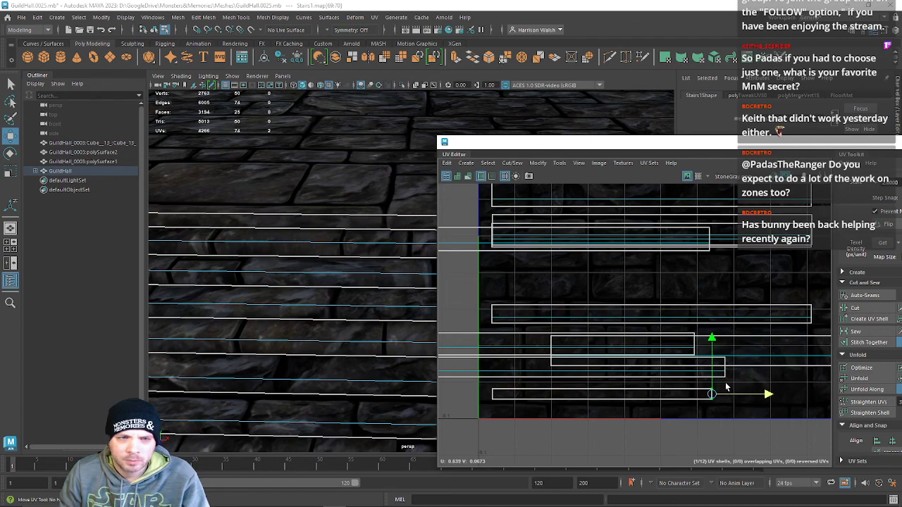
{"action": "middle_click_drag", "start_coordinate": [205, 287], "coordinate": [328, 296], "text": "alt"}
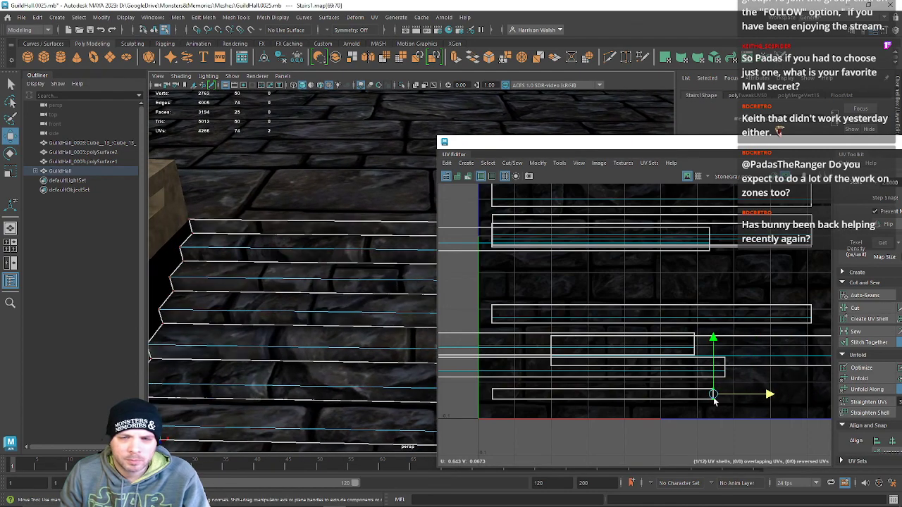
{"action": "left_click_drag", "start_coordinate": [482, 382], "coordinate": [504, 418]}
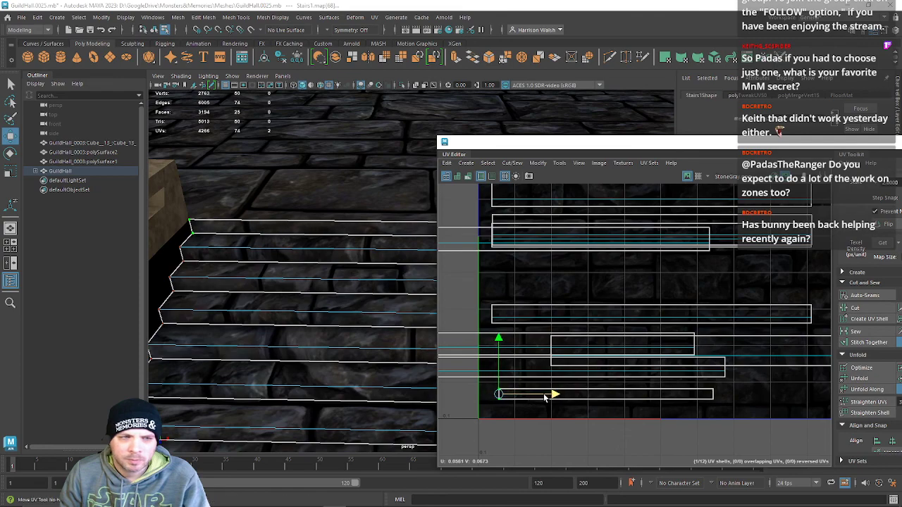
{"action": "middle_click_drag", "start_coordinate": [314, 293], "coordinate": [139, 293], "text": "alt"}
{"action": "middle_click_drag", "start_coordinate": [338, 286], "coordinate": [238, 291], "text": "alt"}
{"action": "left_click_drag", "start_coordinate": [706, 383], "coordinate": [733, 414]}
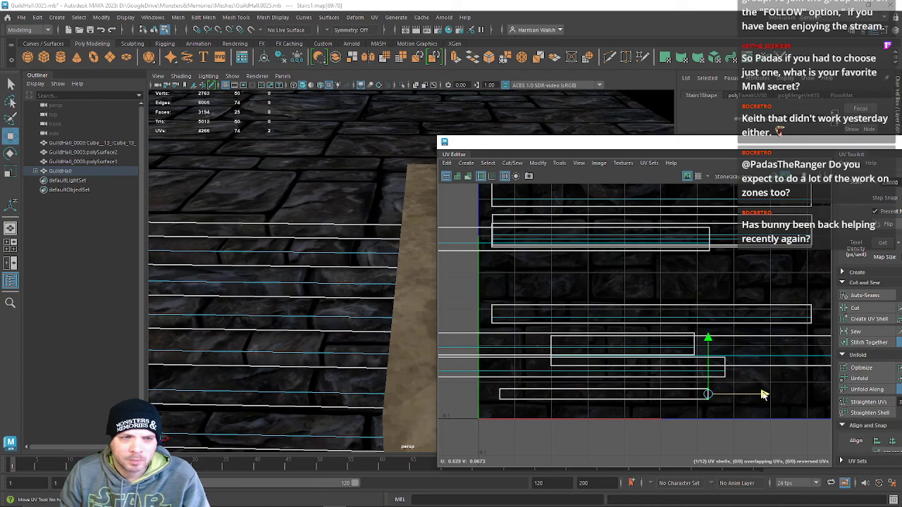
Select the oversized riser face near the top of the stairs, then reduce its UV shell's height and adjust its vertical position.
{"action": "left_click_drag", "start_coordinate": [342, 315], "coordinate": [316, 272], "text": "alt"}
{"action": "right_click_drag", "start_coordinate": [338, 268], "coordinate": [339, 270]}
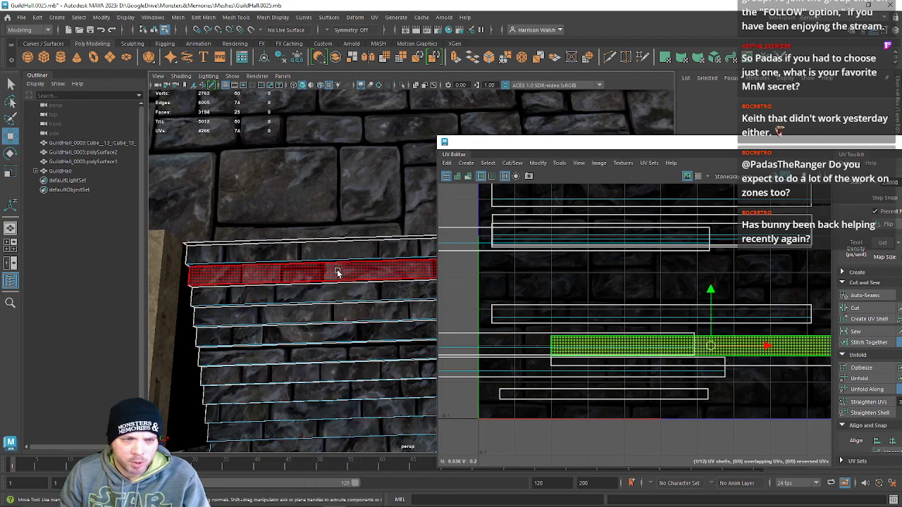
{"action": "left_click", "coordinate": [339, 270]}
{"action": "right_click_drag", "start_coordinate": [741, 339], "coordinate": [785, 338]}
{"action": "middle_click_drag", "start_coordinate": [773, 337], "coordinate": [627, 322], "text": "alt"}
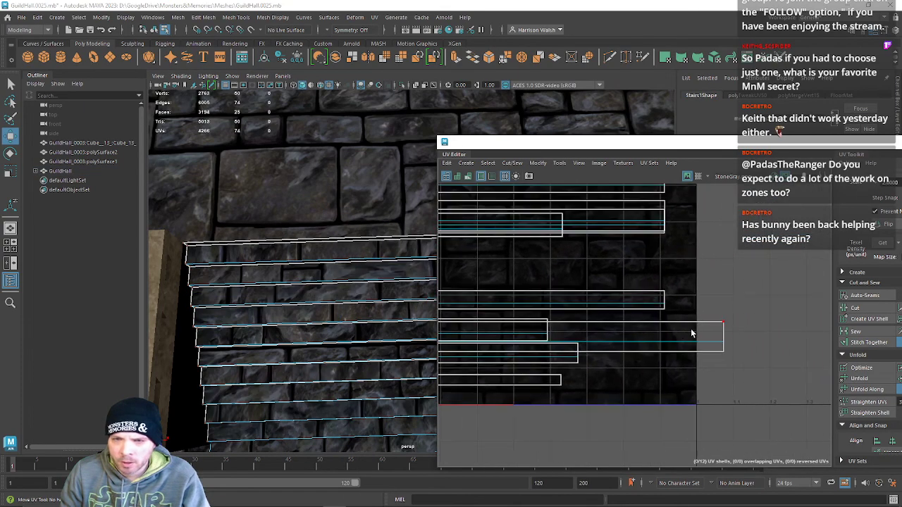
{"action": "left_click_drag", "start_coordinate": [564, 294], "coordinate": [562, 307]}
{"action": "left_click_drag", "start_coordinate": [338, 271], "coordinate": [417, 258], "text": "alt"}
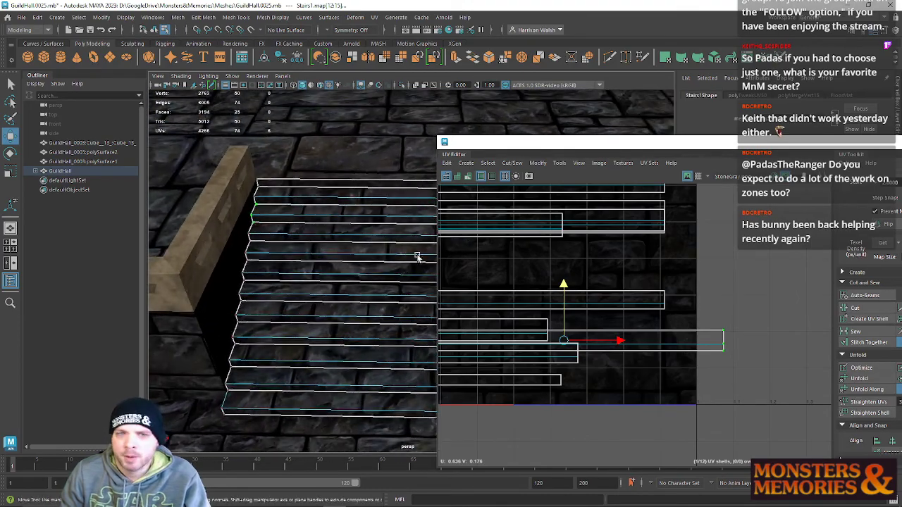
Select the riser face halfway down the stairs, flatten its UV shell vertically and lower it slightly.
{"action": "right_click_drag", "start_coordinate": [368, 290], "coordinate": [357, 289]}
{"action": "left_click", "coordinate": [357, 288]}
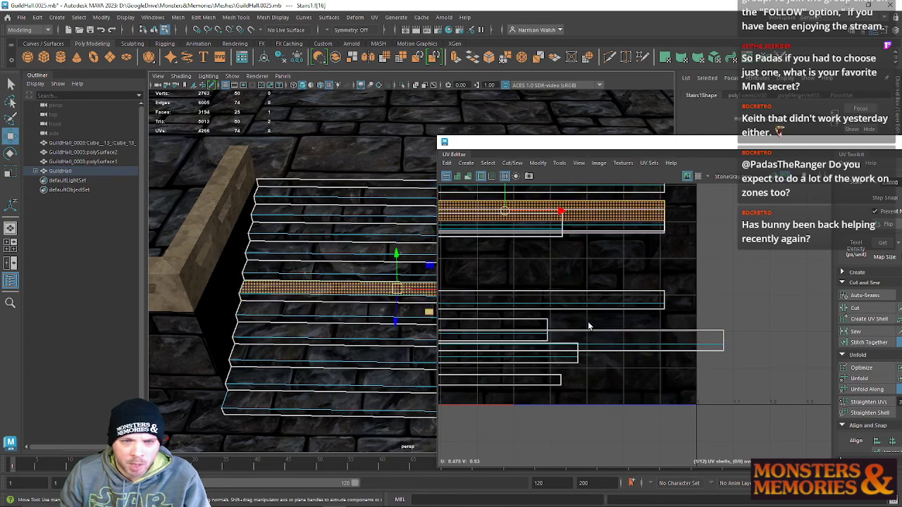
{"action": "middle_click_drag", "start_coordinate": [589, 248], "coordinate": [601, 280], "text": "alt"}
{"action": "right_click_drag", "start_coordinate": [666, 243], "coordinate": [702, 243]}
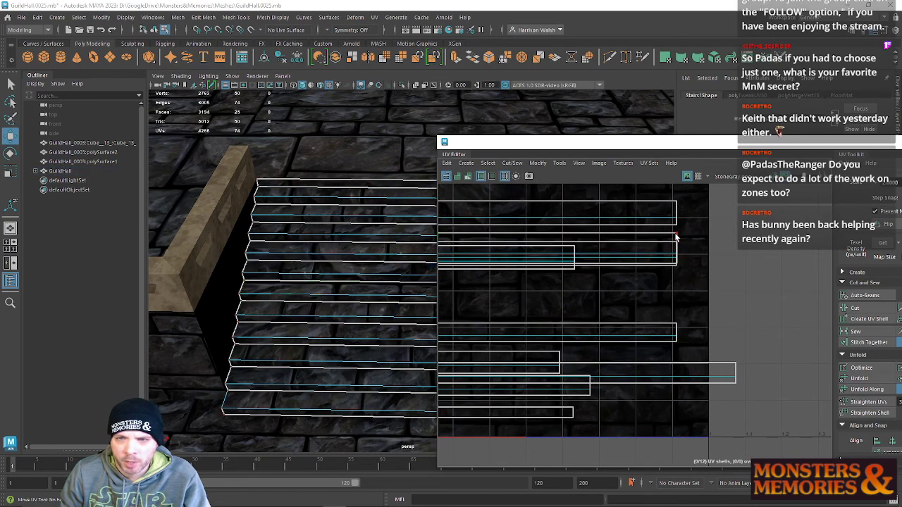
{"action": "left_click_drag", "start_coordinate": [517, 201], "coordinate": [517, 215]}
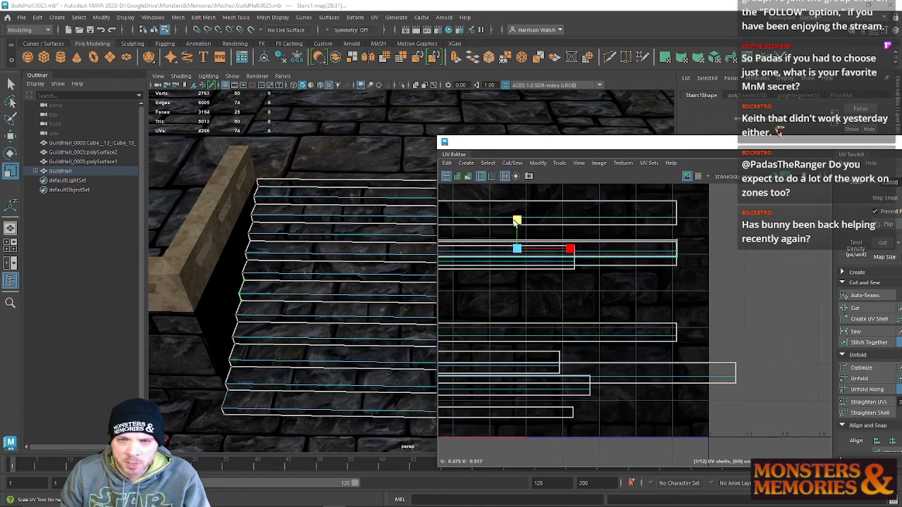
{"action": "left_click_drag", "start_coordinate": [516, 194], "coordinate": [517, 198]}
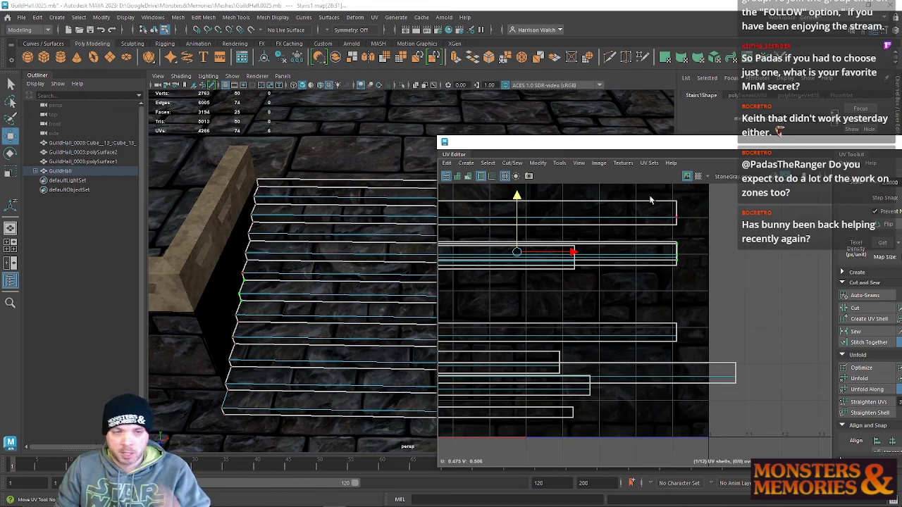
Return to object mode with the UV Editor out of the way and examine the textured staircase from the front.
{"action": "left_click_drag", "start_coordinate": [812, 145], "coordinate": [901, 130]}
{"action": "left_click_drag", "start_coordinate": [605, 245], "coordinate": [439, 282], "text": "alt"}
{"action": "right_click_drag", "start_coordinate": [421, 238], "coordinate": [464, 231]}
{"action": "mouse_move", "coordinate": [425, 215]}
{"action": "left_mouse_down", "text": "alt"}
{"action": "mouse_move", "coordinate": [389, 222]}
{"action": "mouse_move", "coordinate": [419, 207]}
{"action": "left_mouse_up", "text": "alt"}
{"action": "left_click", "coordinate": [487, 184]}
{"action": "left_click_drag", "start_coordinate": [486, 191], "coordinate": [506, 292], "text": "alt"}
{"action": "left_click_drag", "start_coordinate": [556, 335], "coordinate": [467, 307], "text": "alt"}
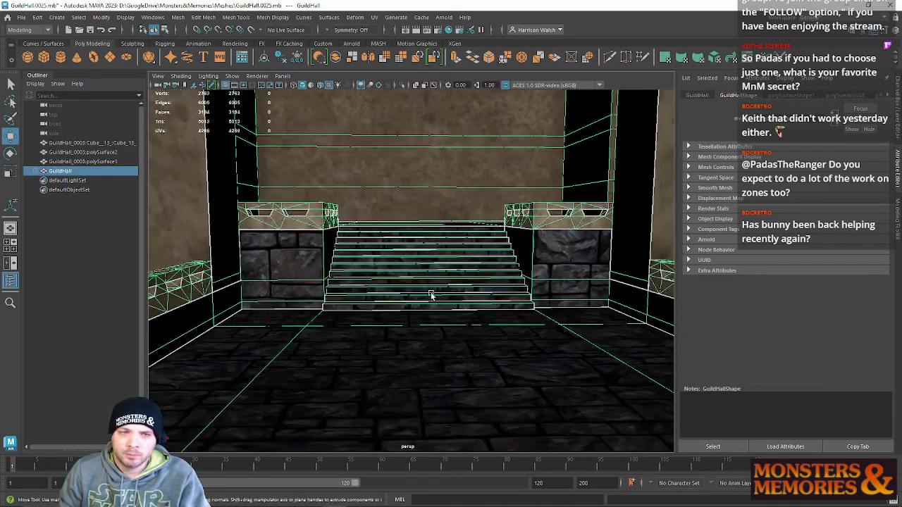
Select the front face of the left stone block beside the stairs, switch to its shell's UVs and view its corner closely.
{"action": "right_click_drag", "start_coordinate": [289, 241], "coordinate": [290, 268]}
{"action": "left_click", "coordinate": [301, 258]}
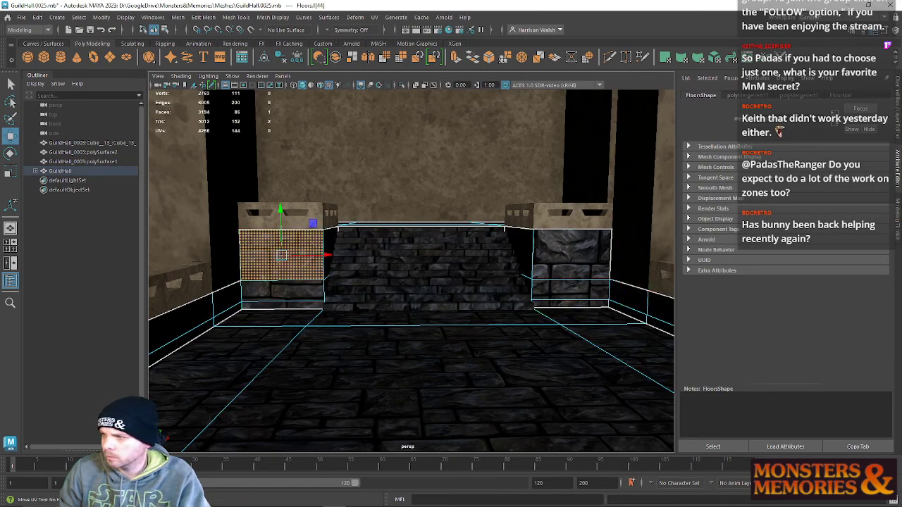
{"action": "key", "text": "F12"}
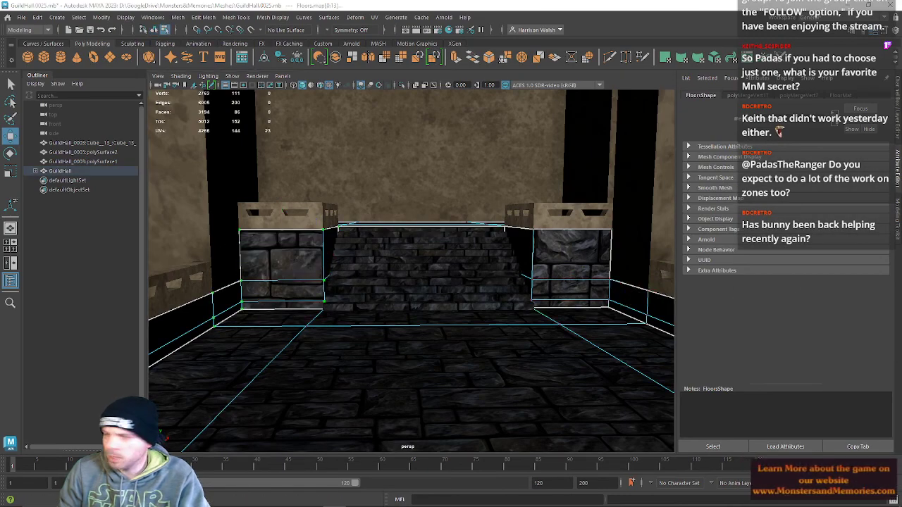
{"action": "middle_click_drag", "start_coordinate": [335, 249], "coordinate": [417, 266], "text": "alt"}
{"action": "right_click_drag", "start_coordinate": [416, 266], "coordinate": [456, 407], "text": "alt"}
{"action": "left_click_drag", "start_coordinate": [457, 408], "coordinate": [291, 346], "text": "alt"}
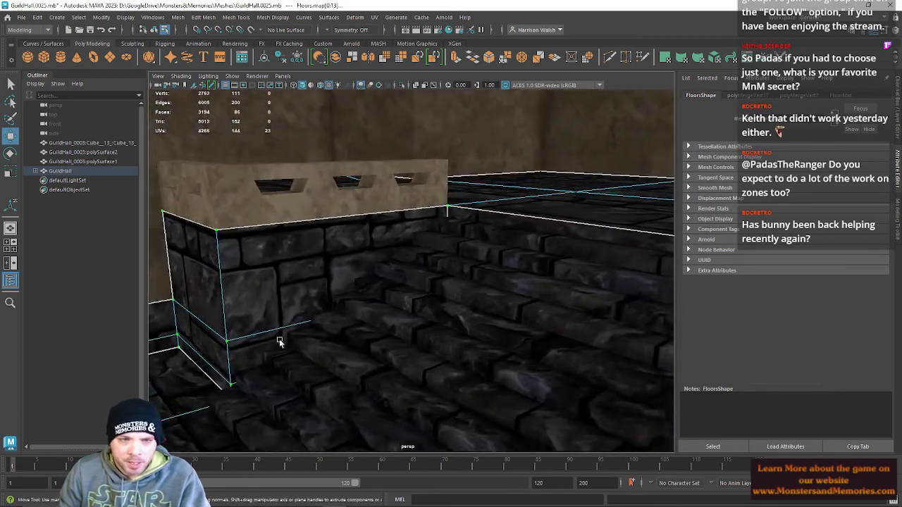
{"action": "middle_click_drag", "start_coordinate": [290, 345], "coordinate": [401, 287], "text": "alt"}
{"action": "right_click_drag", "start_coordinate": [401, 287], "coordinate": [414, 362], "text": "alt"}
{"action": "left_click_drag", "start_coordinate": [414, 361], "coordinate": [459, 260], "text": "alt"}
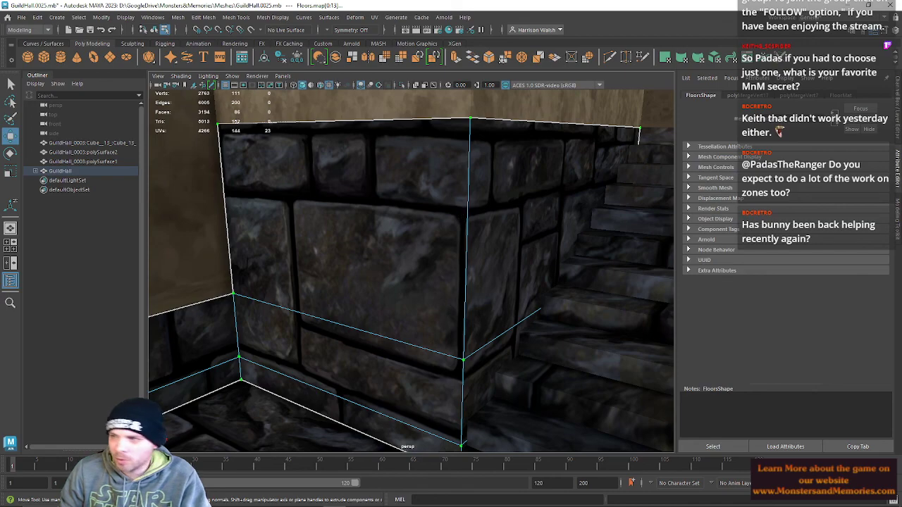
Bring back the UV Editor and shift the left block's UV shell horizontally to reposition the stones around its corner.
{"action": "left_click_drag", "start_coordinate": [901, 121], "coordinate": [618, 135]}
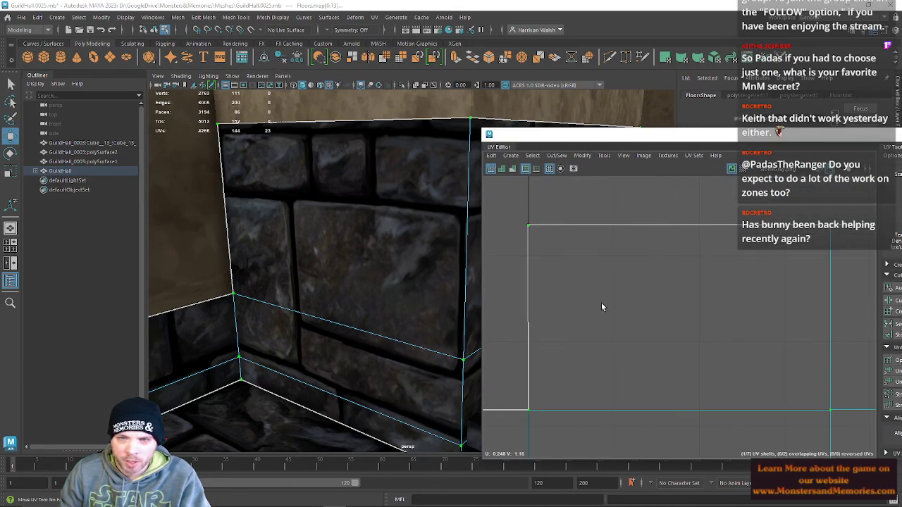
{"action": "scroll", "coordinate": [651, 317], "scroll_direction": "down", "scroll_amount": 7}
{"action": "mouse_move", "coordinate": [568, 324]}
{"action": "left_mouse_down"}
{"action": "mouse_move", "coordinate": [580, 324]}
{"action": "mouse_move", "coordinate": [556, 325]}
{"action": "left_mouse_up"}
{"action": "left_click_drag", "start_coordinate": [423, 330], "coordinate": [444, 327], "text": "alt"}
{"action": "left_click_drag", "start_coordinate": [555, 327], "coordinate": [556, 327]}
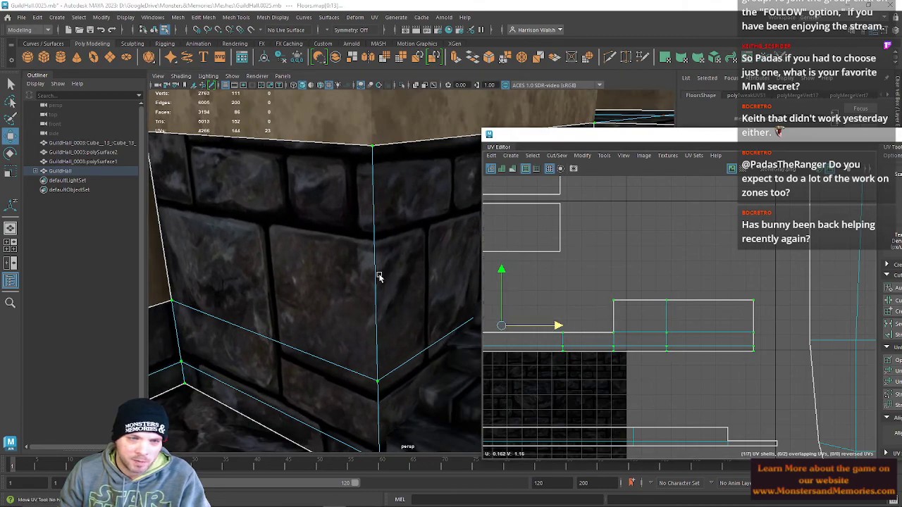
{"action": "left_click_drag", "start_coordinate": [556, 328], "coordinate": [558, 328]}
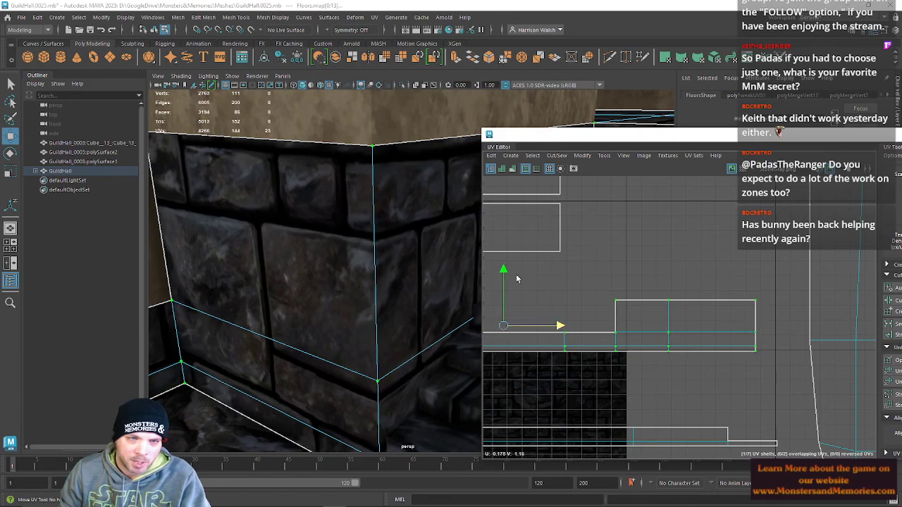
Select the upper front face of the stone block on the opposite side of the stairs, frame its UVs and select its whole shell.
{"action": "left_click_drag", "start_coordinate": [366, 146], "coordinate": [352, 321], "text": "alt"}
{"action": "left_click_drag", "start_coordinate": [375, 189], "coordinate": [437, 254], "text": "alt"}
{"action": "right_click_drag", "start_coordinate": [352, 212], "coordinate": [362, 239]}
{"action": "left_click", "coordinate": [365, 237]}
{"action": "scroll", "coordinate": [592, 332], "scroll_direction": "down", "scroll_amount": 4}
{"action": "key", "text": "f"}
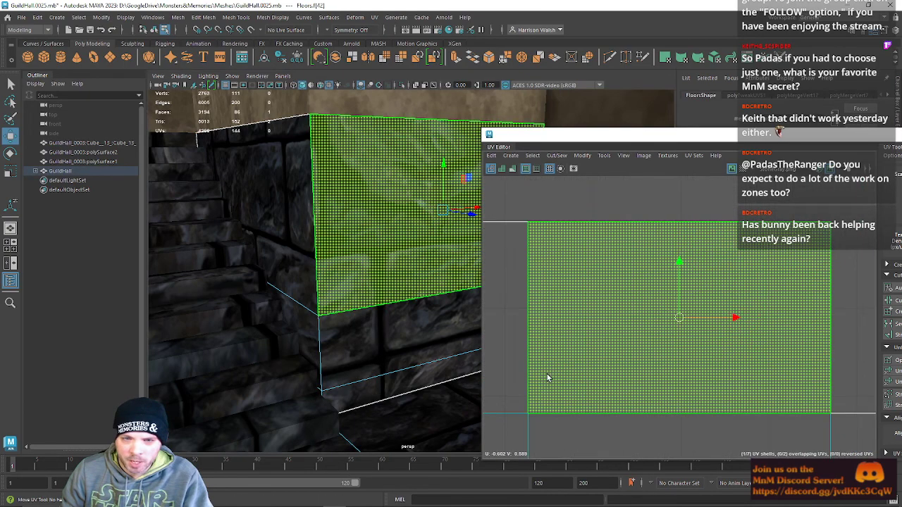
{"action": "right_click_drag", "start_coordinate": [582, 292], "coordinate": [556, 226]}
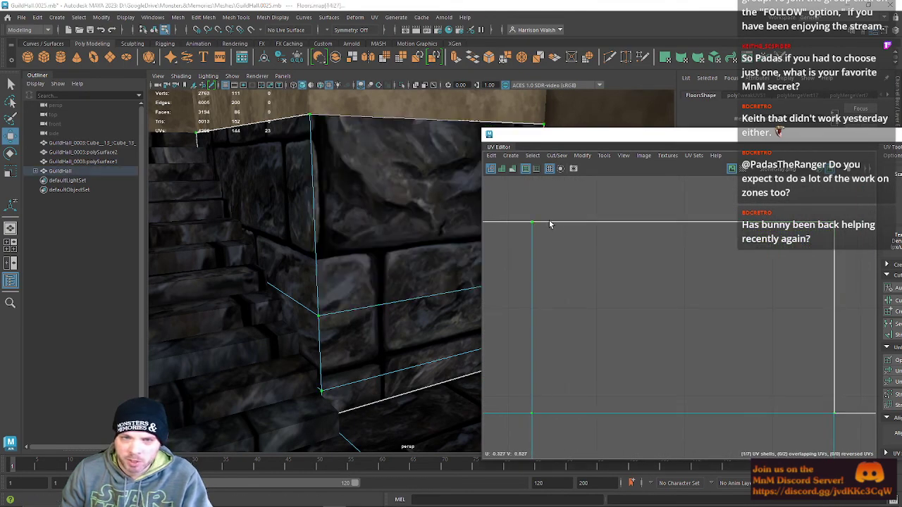
Shift the opposite block's UV shell slightly toward lower U to reposition the stones, and check them along its front.
{"action": "scroll", "coordinate": [352, 226], "scroll_direction": "up", "scroll_amount": 3}
{"action": "scroll", "coordinate": [501, 261], "scroll_direction": "up", "scroll_amount": 3}
{"action": "scroll", "coordinate": [423, 274], "scroll_direction": "down", "scroll_amount": 6}
{"action": "left_click_drag", "start_coordinate": [401, 271], "coordinate": [405, 255], "text": "alt"}
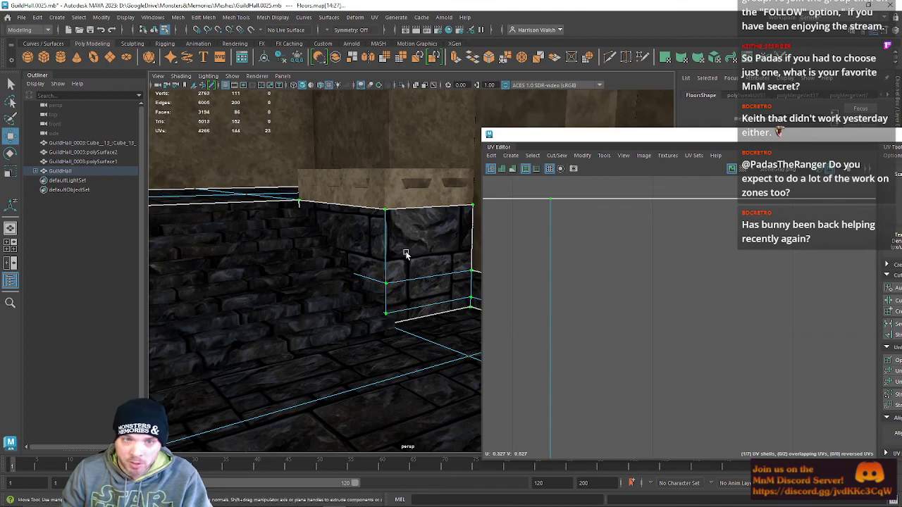
{"action": "middle_click_drag", "start_coordinate": [689, 310], "coordinate": [625, 310], "text": "alt"}
{"action": "scroll", "coordinate": [641, 311], "scroll_direction": "down", "scroll_amount": 3}
{"action": "scroll", "coordinate": [705, 301], "scroll_direction": "down", "scroll_amount": 2}
{"action": "scroll", "coordinate": [708, 317], "scroll_direction": "down", "scroll_amount": 8}
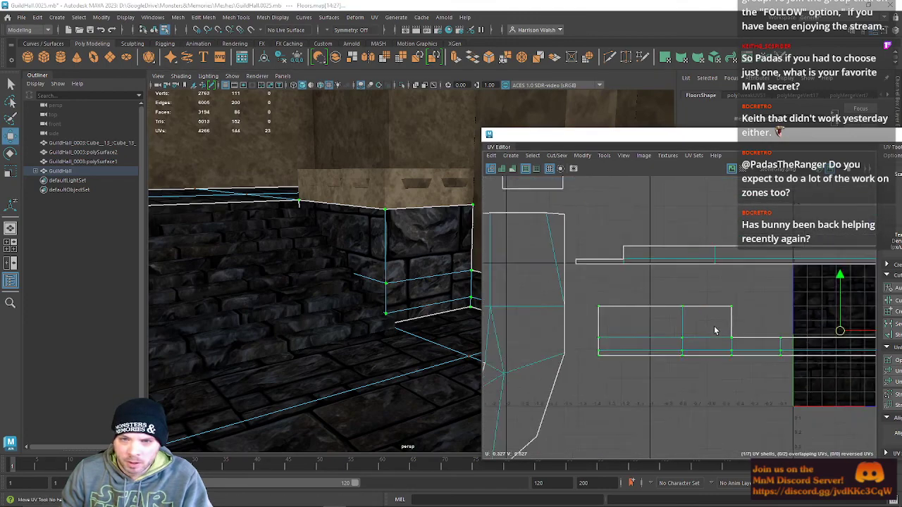
{"action": "scroll", "coordinate": [732, 331], "scroll_direction": "up", "scroll_amount": 2}
{"action": "left_click_drag", "start_coordinate": [822, 332], "coordinate": [799, 333]}
{"action": "left_click_drag", "start_coordinate": [414, 257], "coordinate": [309, 223], "text": "alt"}
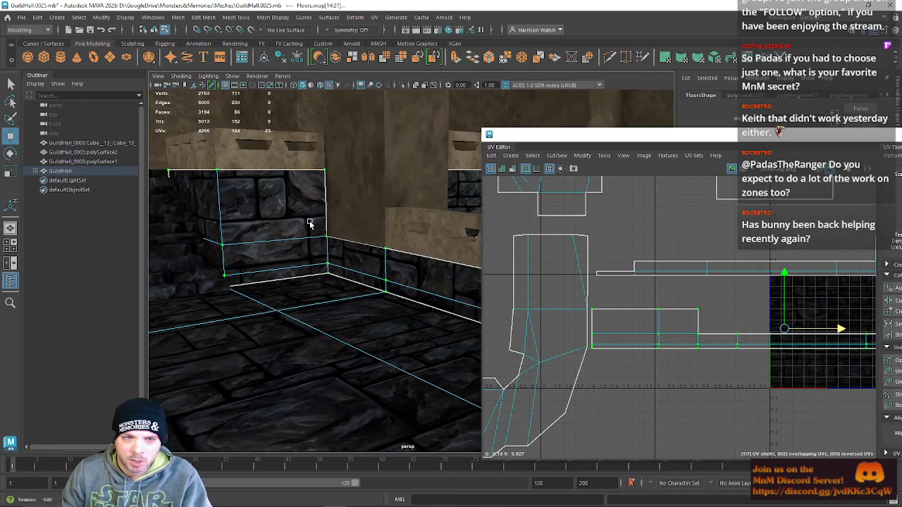
Select the stone block's upper front face without the UV Editor in view and extend the selection over the adjoining raised-base faces.
{"action": "right_click_drag", "start_coordinate": [201, 187], "coordinate": [215, 203]}
{"action": "left_click", "coordinate": [246, 203]}
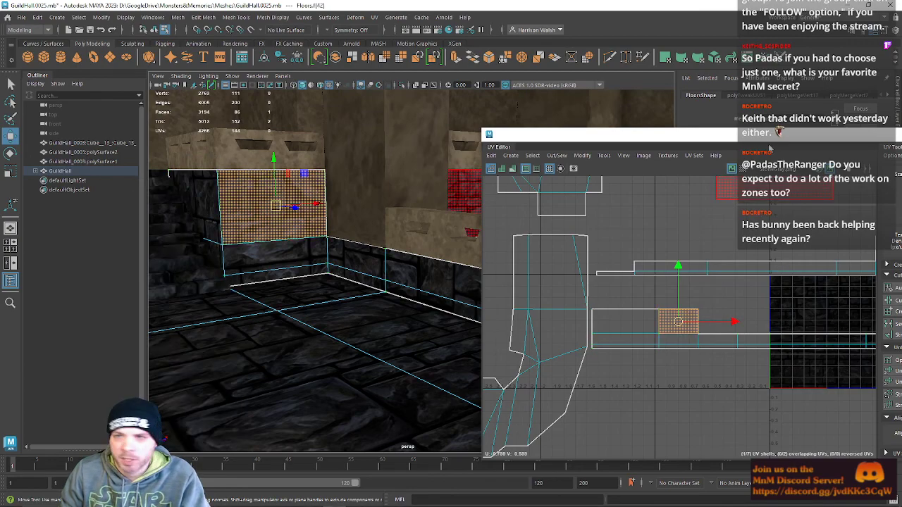
{"action": "left_click", "coordinate": [239, 198]}
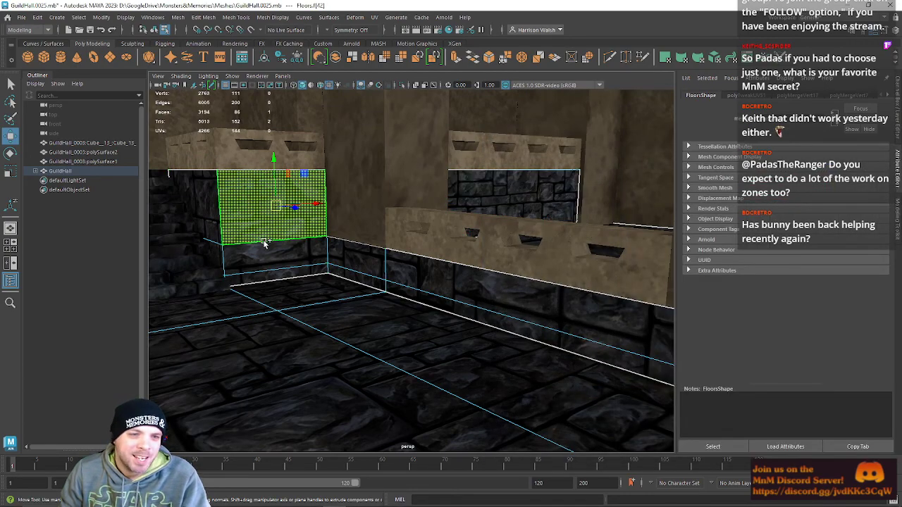
{"action": "left_click", "coordinate": [213, 241], "text": "shift"}
{"action": "left_click", "coordinate": [219, 263], "text": "shift"}
{"action": "left_click", "coordinate": [259, 263], "text": "shift"}
{"action": "left_click", "coordinate": [356, 261], "text": "shift"}
{"action": "left_click", "coordinate": [451, 283], "text": "shift"}
{"action": "left_click_drag", "start_coordinate": [453, 301], "coordinate": [556, 317], "text": "alt"}
{"action": "mouse_move", "coordinate": [236, 311]}
{"action": "left_mouse_down", "text": "alt"}
{"action": "mouse_move", "coordinate": [399, 279]}
{"action": "mouse_move", "coordinate": [553, 276]}
{"action": "left_mouse_up", "text": "alt"}
Add the long stone base faces running beneath the slotted parapets to the face selection.
{"action": "left_click", "coordinate": [435, 256], "text": "shift"}
{"action": "left_click_drag", "start_coordinate": [283, 268], "coordinate": [363, 270], "text": "alt"}
{"action": "left_click", "coordinate": [418, 246], "text": "shift"}
{"action": "left_click", "coordinate": [556, 284], "text": "shift"}
{"action": "middle_click_drag", "start_coordinate": [556, 284], "coordinate": [266, 237], "text": "alt"}
{"action": "left_click_drag", "start_coordinate": [266, 237], "coordinate": [420, 271], "text": "alt"}
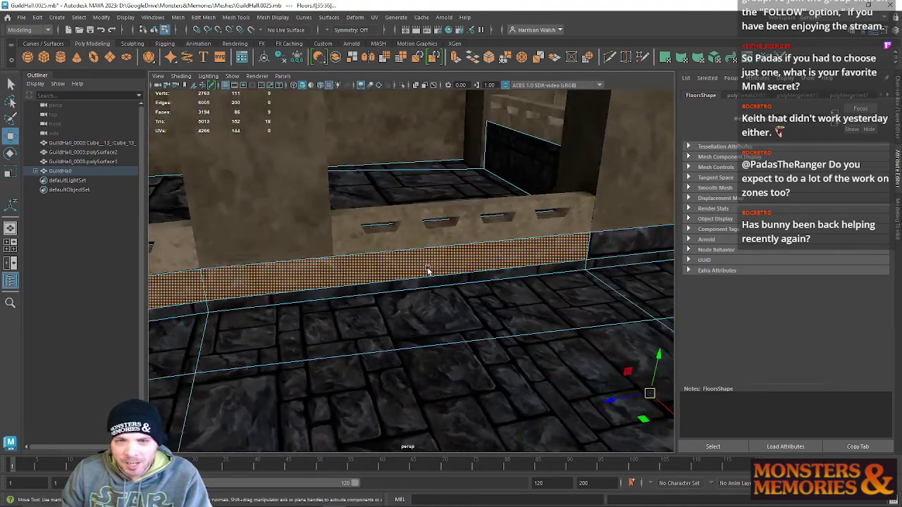
{"action": "middle_click_drag", "start_coordinate": [631, 240], "coordinate": [426, 236], "text": "alt"}
Add the remaining base faces around the far stair block and assign the brown wall material to the whole selection.
{"action": "left_click", "coordinate": [439, 237], "text": "shift"}
{"action": "left_click_drag", "start_coordinate": [440, 238], "coordinate": [534, 261], "text": "alt"}
{"action": "left_click", "coordinate": [515, 243], "text": "shift"}
{"action": "left_click", "coordinate": [530, 210], "text": "shift"}
{"action": "left_click", "coordinate": [589, 227], "text": "shift"}
{"action": "right_click_drag", "start_coordinate": [489, 217], "coordinate": [489, 477]}
{"action": "mouse_move", "coordinate": [576, 474]}
{"action": "right_mouse_down"}
{"action": "mouse_move", "coordinate": [557, 451]}
{"action": "mouse_move", "coordinate": [561, 477]}
{"action": "mouse_move", "coordinate": [565, 468]}
{"action": "right_mouse_up"}
Try deleting the selected base faces, examine the gap behind them and undo the deletion.
{"action": "left_click_drag", "start_coordinate": [333, 296], "coordinate": [521, 301], "text": "alt"}
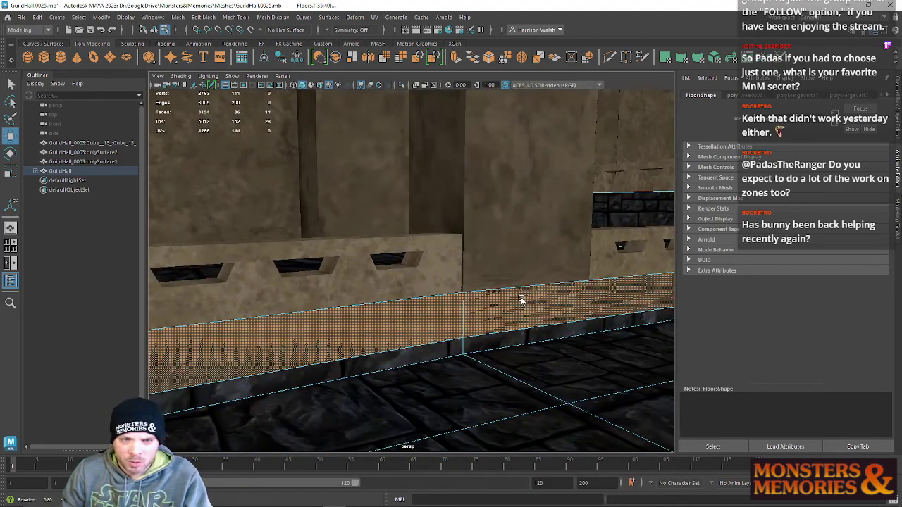
{"action": "key", "text": "Delete"}
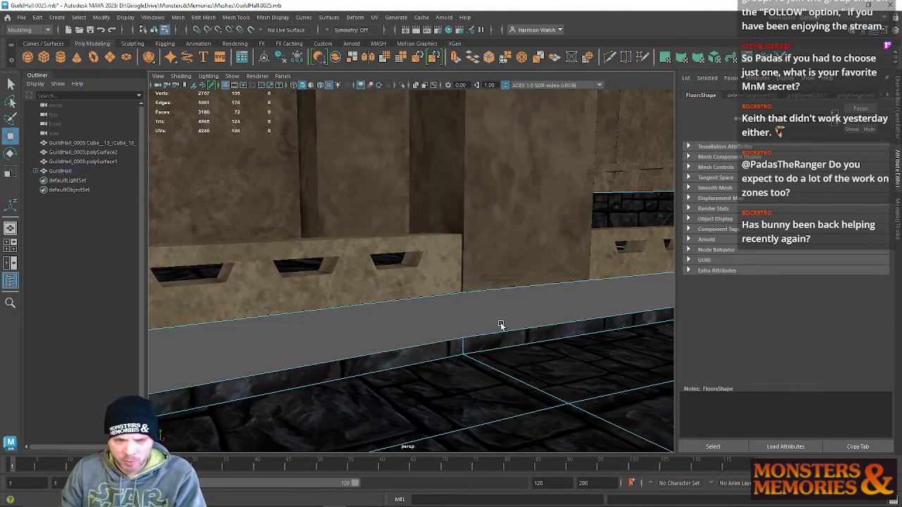
{"action": "left_click_drag", "start_coordinate": [448, 321], "coordinate": [493, 325], "text": "alt"}
{"action": "middle_click_drag", "start_coordinate": [493, 325], "coordinate": [373, 283], "text": "alt"}
{"action": "left_click_drag", "start_coordinate": [470, 276], "coordinate": [407, 303], "text": "alt"}
{"action": "key", "text": "ctrl+z"}
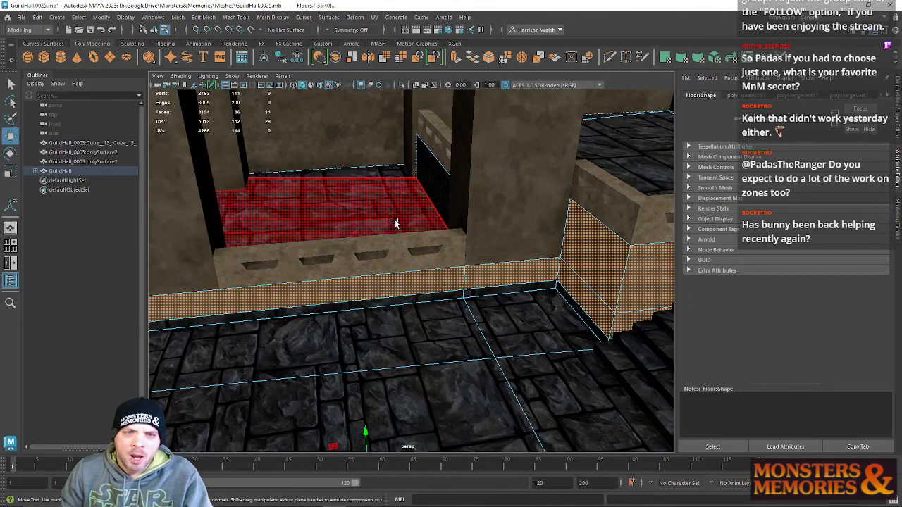
Select the arches mesh and examine where its pillar bases meet the parapets and stairs.
{"action": "left_click", "coordinate": [500, 246]}
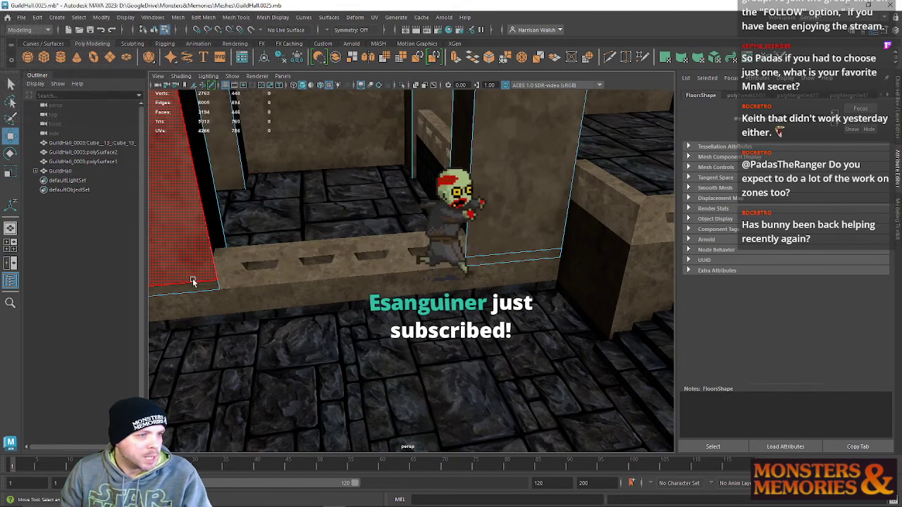
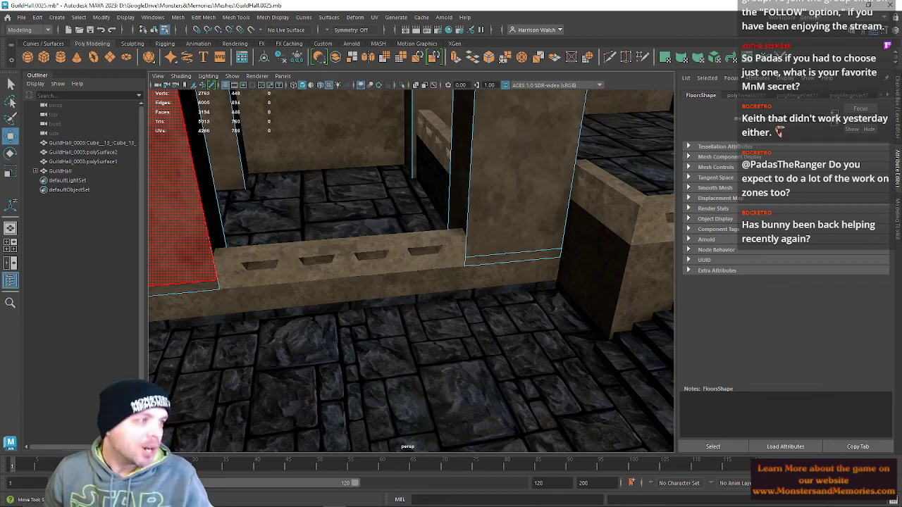
{"action": "key", "text": "Delete"}
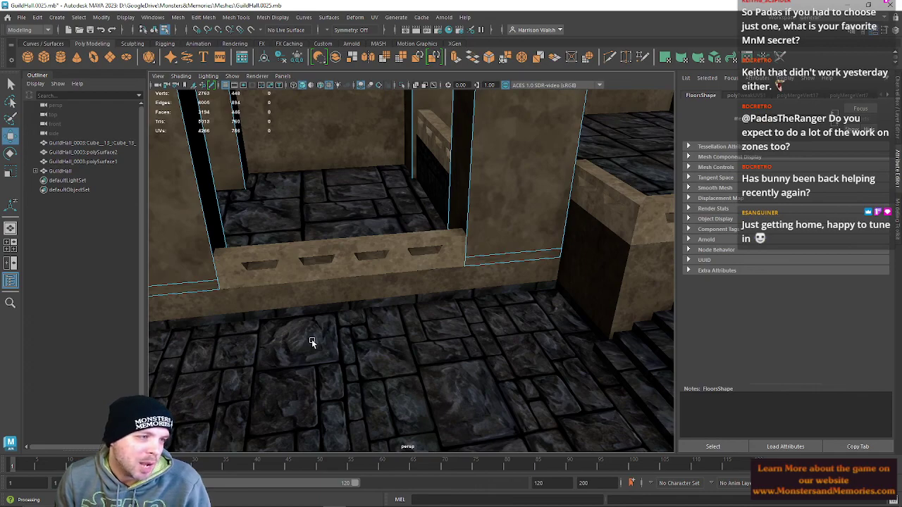
{"action": "left_click_drag", "start_coordinate": [326, 325], "coordinate": [397, 304], "text": "alt"}
{"action": "middle_click_drag", "start_coordinate": [395, 303], "coordinate": [435, 301], "text": "alt"}
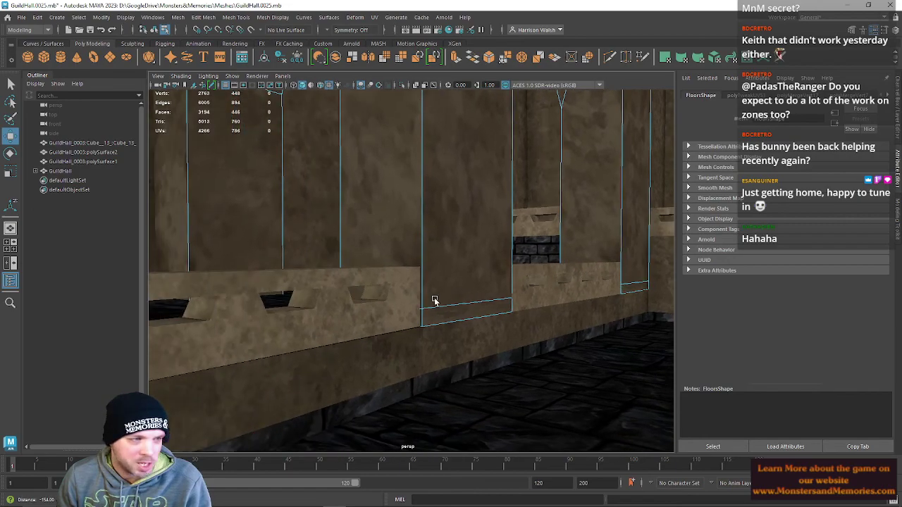
{"action": "left_click_drag", "start_coordinate": [411, 265], "coordinate": [449, 270], "text": "alt"}
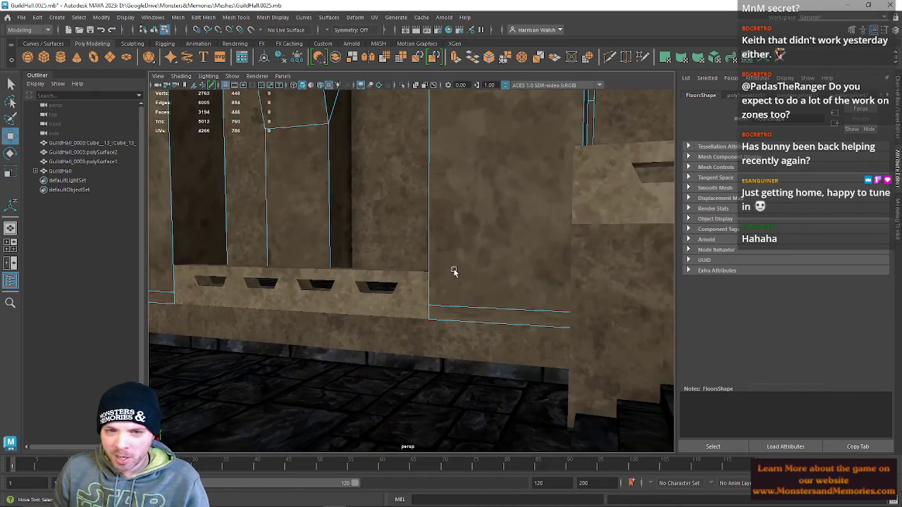
{"action": "left_click_drag", "start_coordinate": [254, 226], "coordinate": [356, 203], "text": "alt"}
Open the arches mesh in the UV Editor and select the row of UVs along the pillars' bottom trim line.
{"action": "right_click_drag", "start_coordinate": [359, 255], "coordinate": [380, 250]}
{"action": "left_click", "coordinate": [749, 58]}
{"action": "scroll", "coordinate": [710, 254], "scroll_direction": "down", "scroll_amount": 3}
{"action": "middle_click_drag", "start_coordinate": [808, 291], "coordinate": [670, 290], "text": "alt"}
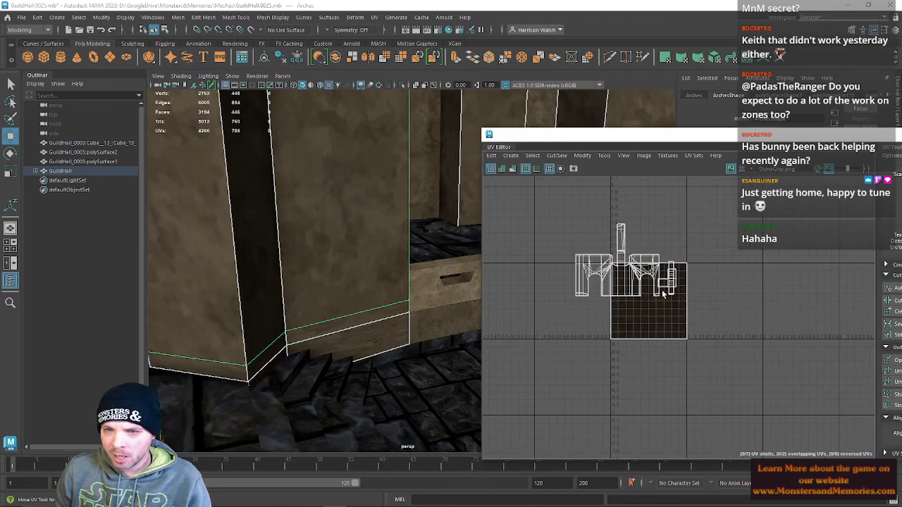
{"action": "scroll", "coordinate": [670, 291], "scroll_direction": "up", "scroll_amount": 5}
{"action": "right_click_drag", "start_coordinate": [663, 301], "coordinate": [712, 303]}
{"action": "left_click_drag", "start_coordinate": [682, 311], "coordinate": [786, 310]}
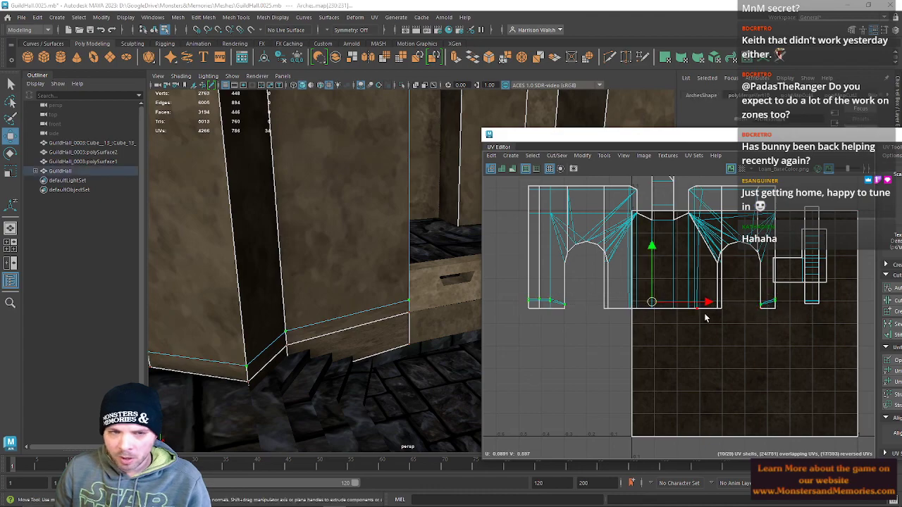
Bring the UV Toolkit into view and unfold the selected trim UVs along V only.
{"action": "left_click_drag", "start_coordinate": [777, 137], "coordinate": [512, 129]}
{"action": "left_click", "coordinate": [698, 374]}
{"action": "left_click", "coordinate": [654, 376]}
{"action": "scroll", "coordinate": [461, 296], "scroll_direction": "up", "scroll_amount": 6}
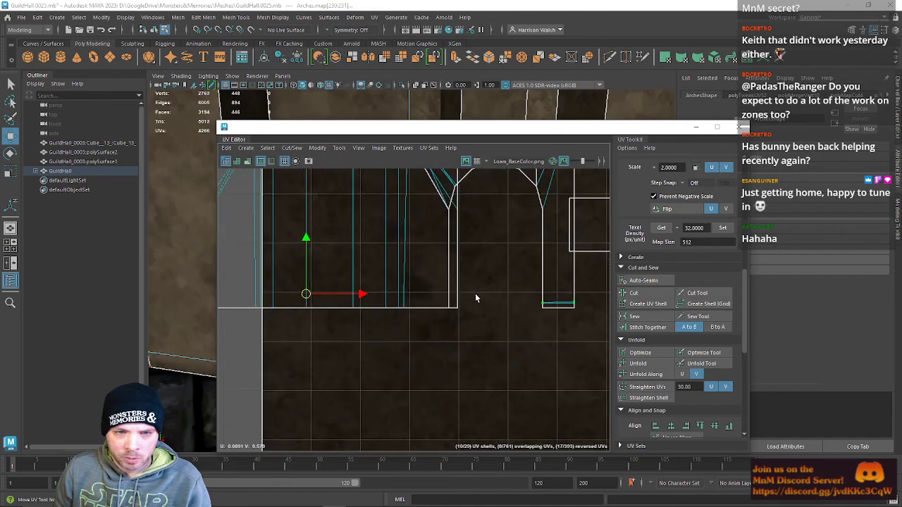
Select the lower row of trim UVs at the foot of the arch shell's leftmost pillar strip.
{"action": "middle_click_drag", "start_coordinate": [351, 317], "coordinate": [600, 314], "text": "alt"}
{"action": "middle_click_drag", "start_coordinate": [381, 296], "coordinate": [704, 298], "text": "alt"}
{"action": "right_click_drag", "start_coordinate": [493, 298], "coordinate": [491, 272]}
{"action": "right_click_drag", "start_coordinate": [439, 289], "coordinate": [455, 289], "text": "shift"}
{"action": "key", "text": "w"}
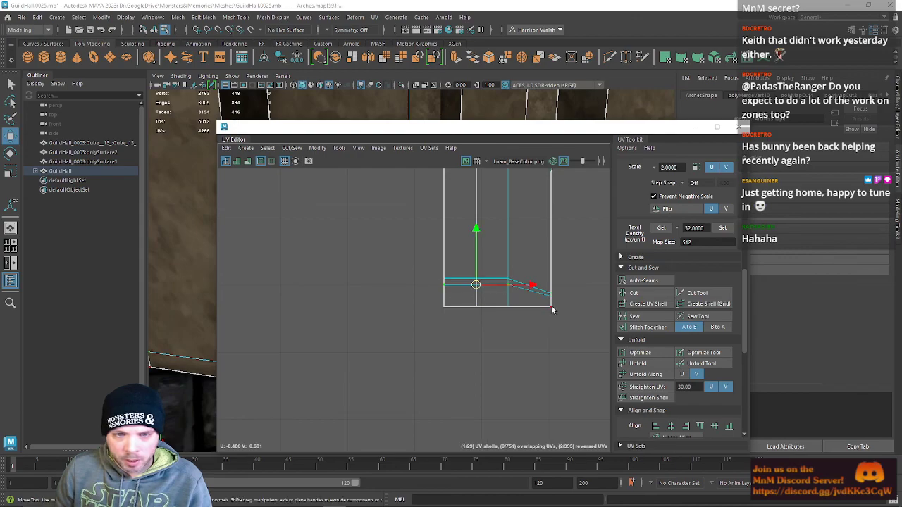
{"action": "left_click", "coordinate": [557, 300], "text": "shift"}
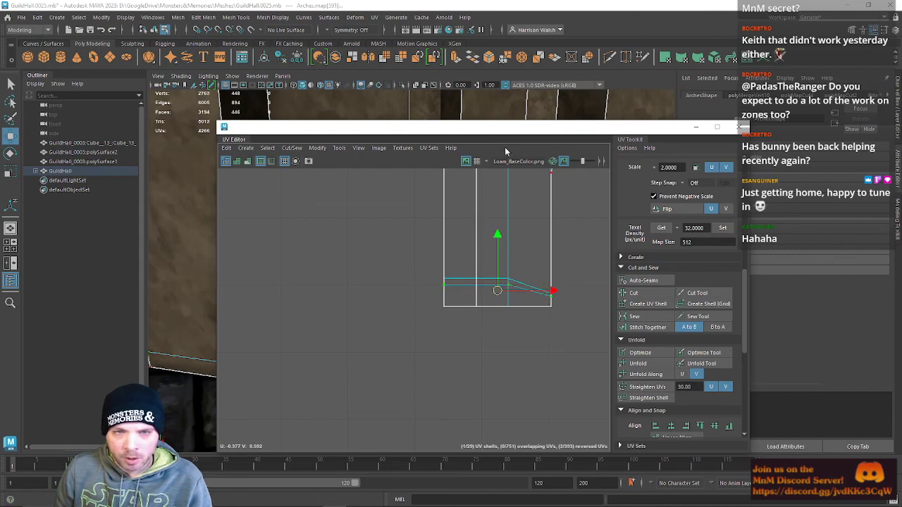
Include the matching lower trim UVs on the rightmost pillar strip and align the row to its lowest V position.
{"action": "left_click_drag", "start_coordinate": [512, 137], "coordinate": [585, 111]}
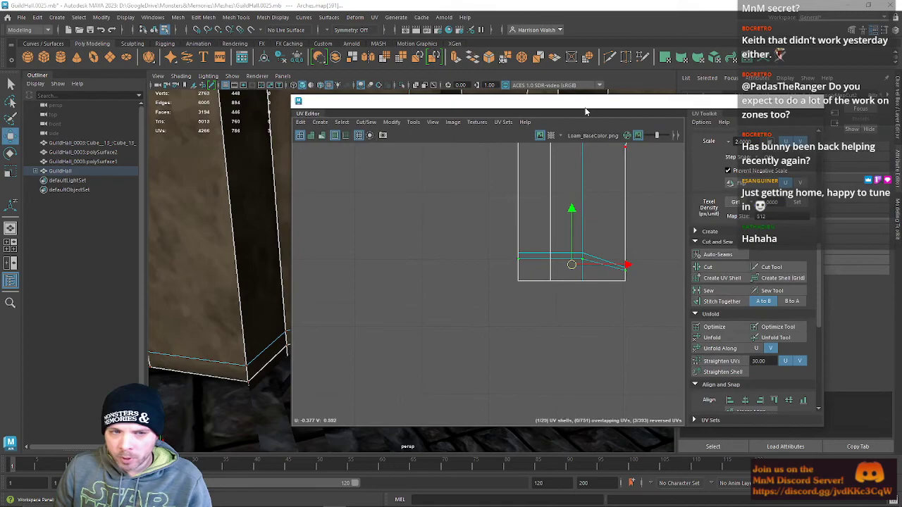
{"action": "middle_click_drag", "start_coordinate": [644, 304], "coordinate": [29, 343], "text": "alt"}
{"action": "middle_click_drag", "start_coordinate": [404, 336], "coordinate": [291, 332], "text": "alt"}
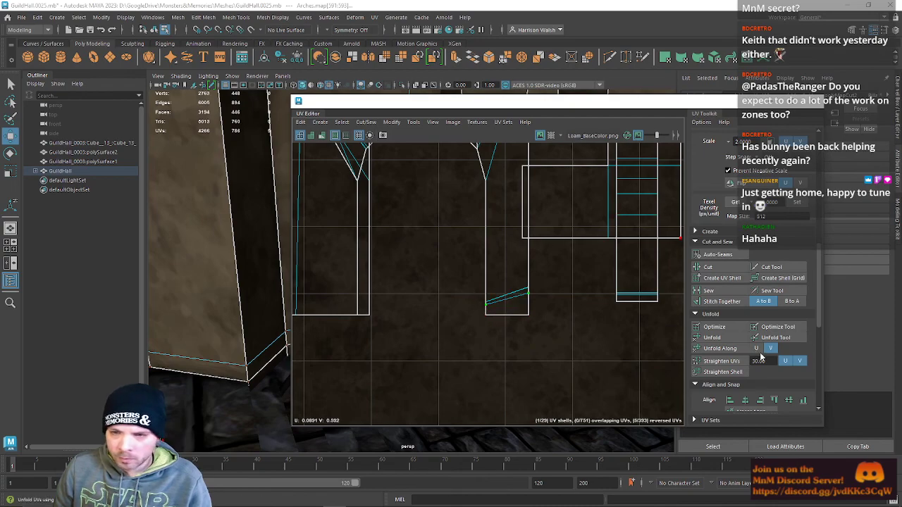
{"action": "scroll", "coordinate": [760, 357], "scroll_direction": "down", "scroll_amount": 5}
{"action": "left_click", "coordinate": [804, 260]}
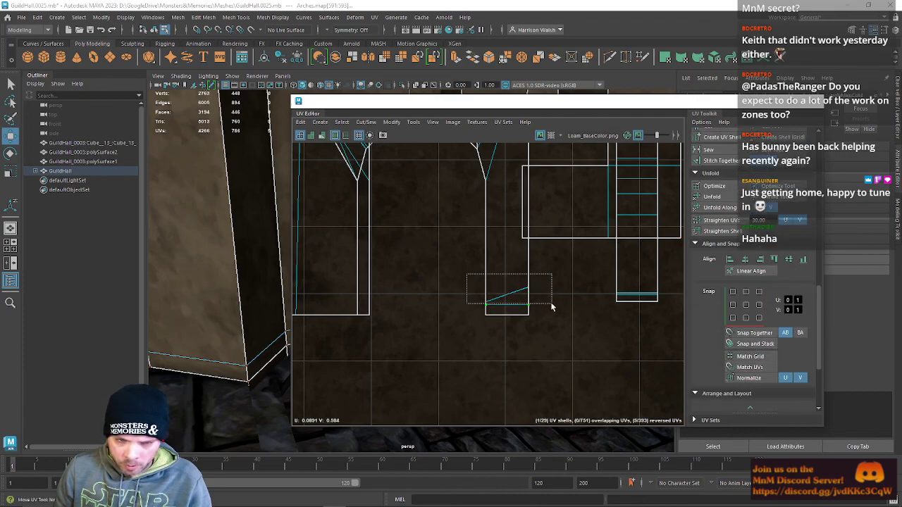
Select the upper row of trim UVs on both pillar strips and align them to their lowest V position.
{"action": "left_click_drag", "start_coordinate": [552, 304], "coordinate": [552, 304]}
{"action": "middle_click_drag", "start_coordinate": [437, 294], "coordinate": [789, 304], "text": "alt"}
{"action": "middle_click_drag", "start_coordinate": [486, 333], "coordinate": [828, 345], "text": "alt"}
{"action": "left_click_drag", "start_coordinate": [479, 287], "coordinate": [506, 309]}
{"action": "left_click_drag", "start_coordinate": [619, 326], "coordinate": [619, 326]}
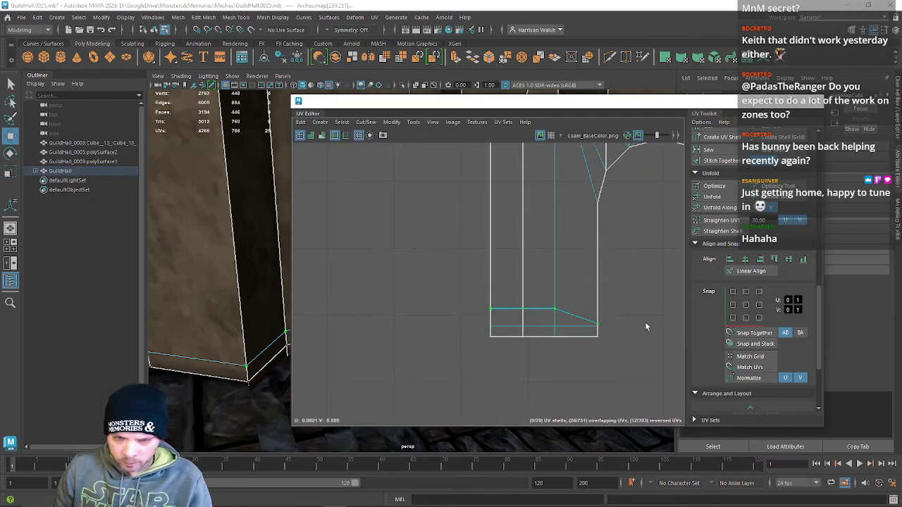
{"action": "left_click", "coordinate": [802, 263]}
Select the wall face below the trim beside the stairs and frame its UVs together with the full texture tile.
{"action": "middle_click_drag", "start_coordinate": [530, 316], "coordinate": [500, 315], "text": "alt"}
{"action": "key", "text": "f"}
{"action": "scroll", "coordinate": [205, 294], "scroll_direction": "up", "scroll_amount": 5}
{"action": "left_click_drag", "start_coordinate": [204, 295], "coordinate": [246, 322], "text": "alt"}
{"action": "right_click_drag", "start_coordinate": [219, 239], "coordinate": [224, 271]}
{"action": "left_click", "coordinate": [243, 309]}
{"action": "scroll", "coordinate": [476, 314], "scroll_direction": "down", "scroll_amount": 3}
{"action": "scroll", "coordinate": [572, 313], "scroll_direction": "down", "scroll_amount": 2}
{"action": "key", "text": "f"}
{"action": "scroll", "coordinate": [524, 320], "scroll_direction": "down", "scroll_amount": 1}
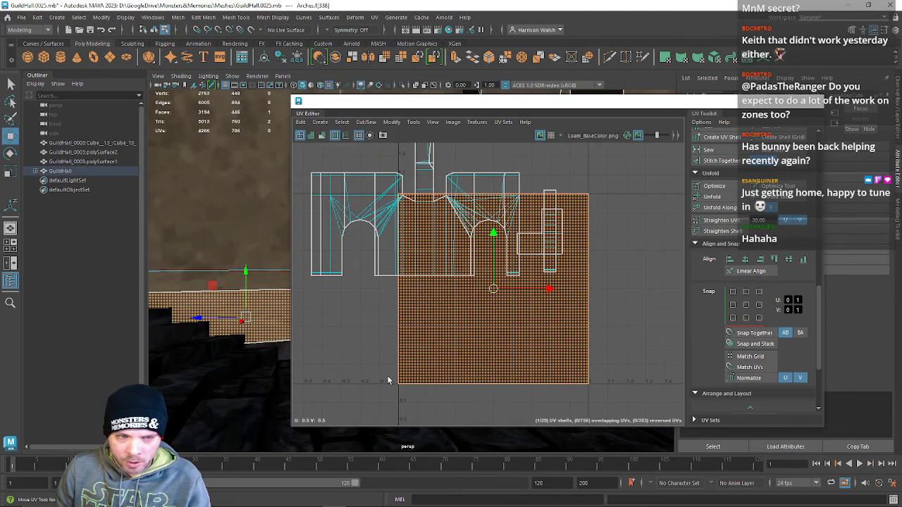
Move the UV Editor out of the way and add the neighbouring wall face above the top step to the selection.
{"action": "left_click_drag", "start_coordinate": [431, 107], "coordinate": [901, 124]}
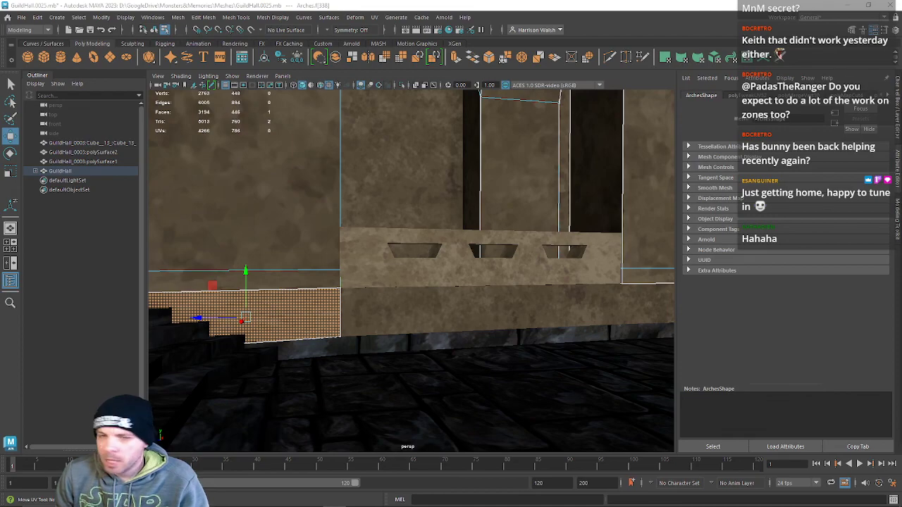
{"action": "left_click_drag", "start_coordinate": [354, 315], "coordinate": [321, 313], "text": "alt"}
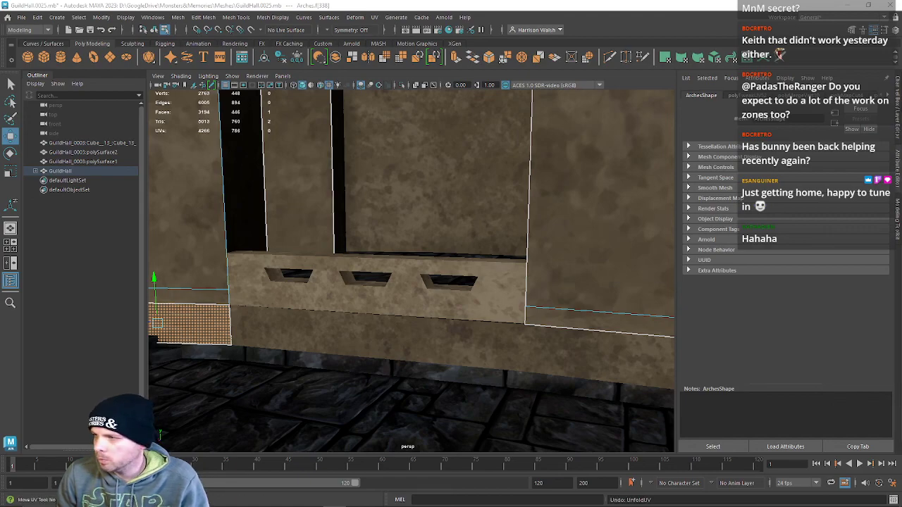
{"action": "left_click", "coordinate": [743, 60]}
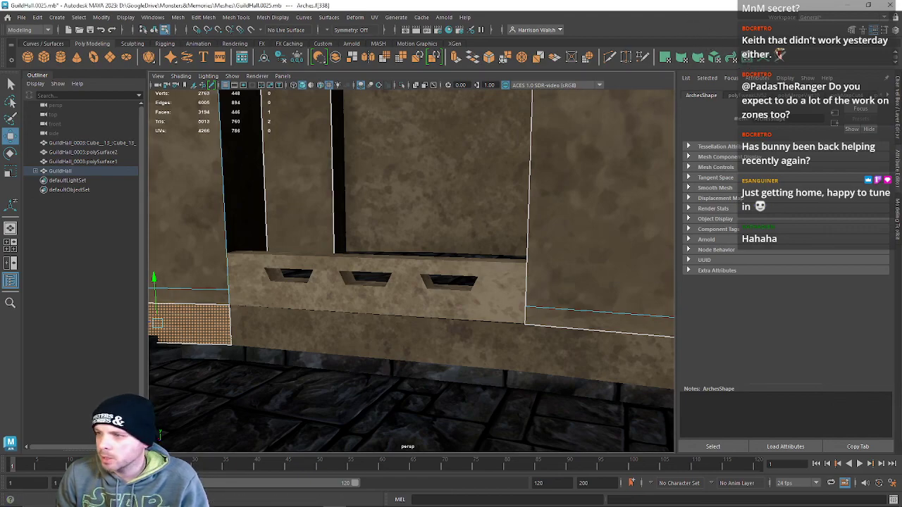
{"action": "middle_click_drag", "start_coordinate": [339, 308], "coordinate": [479, 315], "text": "alt"}
{"action": "right_click_drag", "start_coordinate": [479, 315], "coordinate": [536, 408], "text": "alt"}
{"action": "middle_click_drag", "start_coordinate": [537, 408], "coordinate": [441, 408], "text": "alt"}
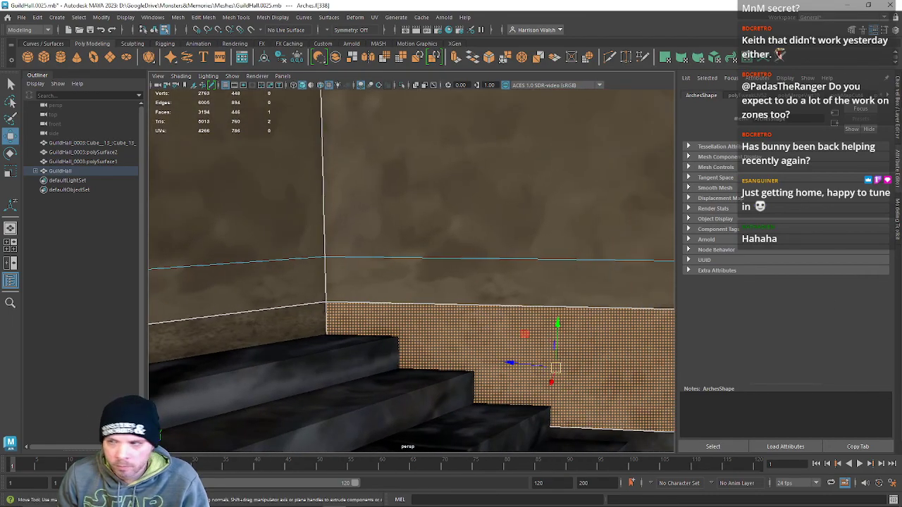
{"action": "left_click", "coordinate": [304, 323], "text": "shift"}
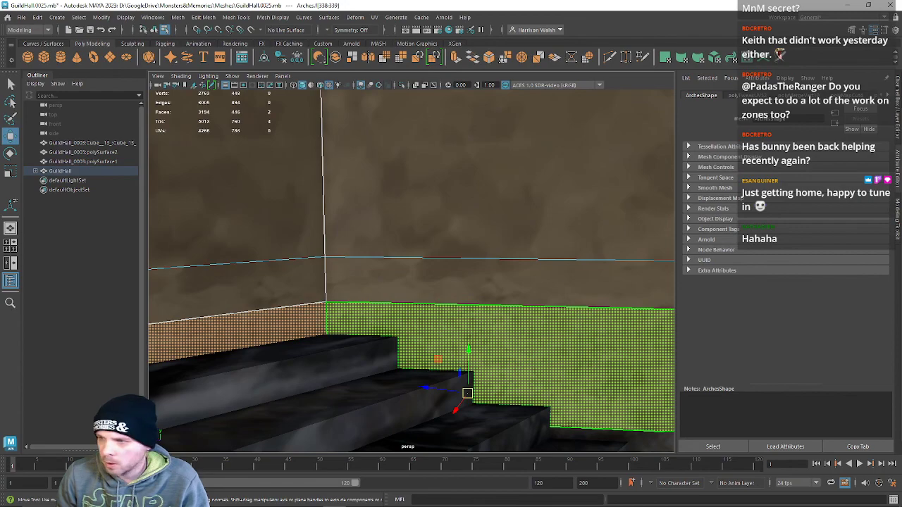
Add the two matching wall faces on the other side of the stairs to the selection.
{"action": "right_click_drag", "start_coordinate": [513, 311], "coordinate": [405, 310], "text": "alt"}
{"action": "left_click_drag", "start_coordinate": [404, 310], "coordinate": [793, 318], "text": "alt"}
{"action": "right_click_drag", "start_coordinate": [793, 318], "coordinate": [625, 312], "text": "alt"}
{"action": "middle_click_drag", "start_coordinate": [625, 311], "coordinate": [621, 310], "text": "alt"}
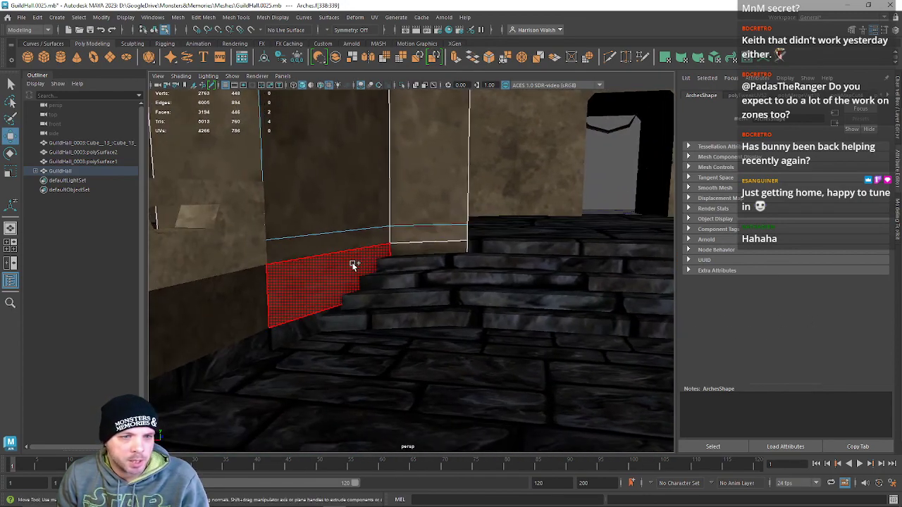
{"action": "left_click", "coordinate": [353, 265], "text": "shift"}
{"action": "left_click", "coordinate": [464, 250], "text": "shift"}
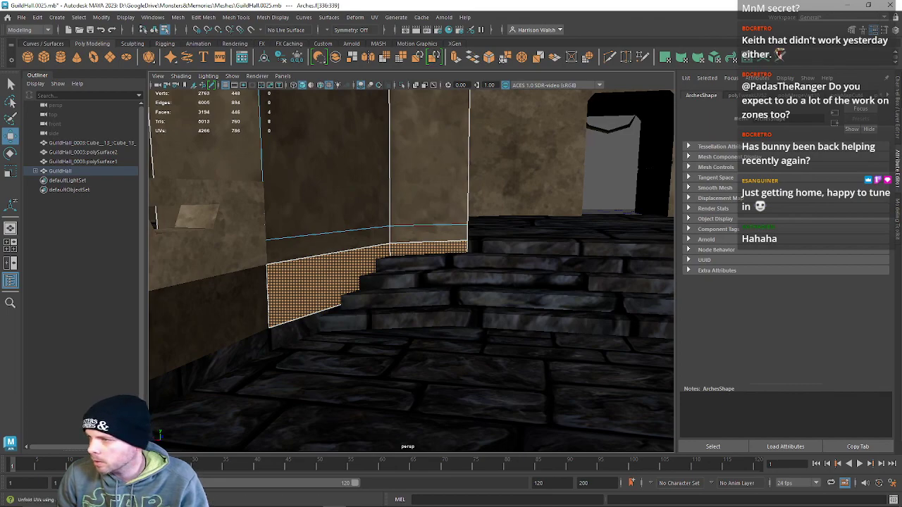
Select the shared trim edges of the wall faces on both sides of the stairs and try to stitch their UVs together.
{"action": "right_click_drag", "start_coordinate": [288, 237], "coordinate": [296, 217]}
{"action": "left_click", "coordinate": [315, 257]}
{"action": "left_click", "coordinate": [433, 243], "text": "shift"}
{"action": "mouse_move", "coordinate": [492, 266]}
{"action": "left_mouse_down", "text": "alt"}
{"action": "mouse_move", "coordinate": [254, 286]}
{"action": "mouse_move", "coordinate": [502, 269]}
{"action": "left_mouse_up", "text": "alt"}
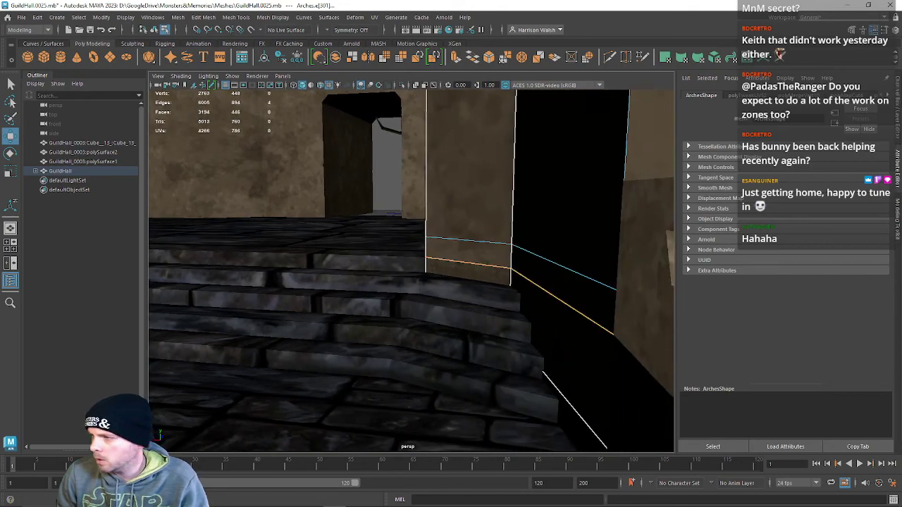
{"action": "key", "text": "ctrl+z"}
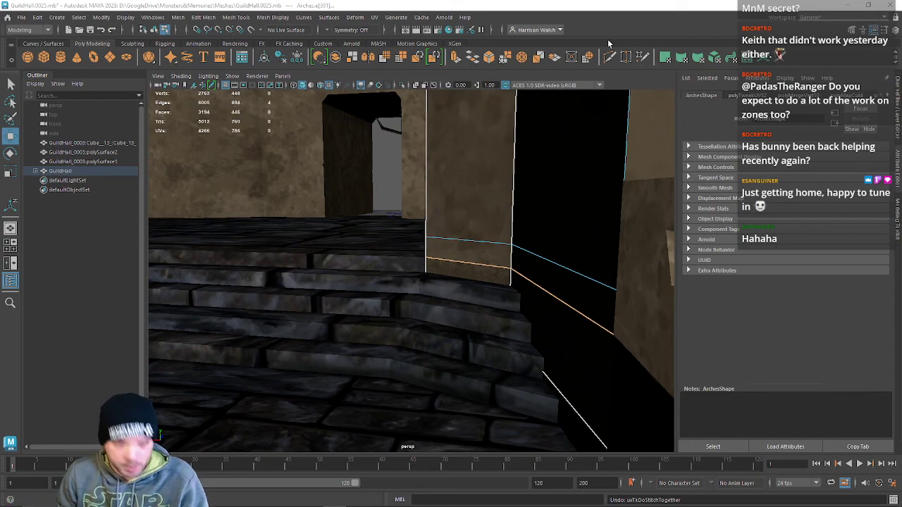
Try to shift and narrow a base wall face's UV shell in the UV Editor, then undo those changes.
{"action": "left_click", "coordinate": [507, 267], "text": "alt"}
{"action": "left_click_drag", "start_coordinate": [901, 204], "coordinate": [469, 156]}
{"action": "right_click_drag", "start_coordinate": [598, 362], "coordinate": [639, 363]}
{"action": "double_click", "coordinate": [670, 358]}
{"action": "left_click_drag", "start_coordinate": [610, 344], "coordinate": [441, 380]}
{"action": "key", "text": "r"}
{"action": "double_click", "coordinate": [559, 356]}
{"action": "left_click_drag", "start_coordinate": [607, 333], "coordinate": [580, 333]}
{"action": "key", "text": "ctrl+z"}
{"action": "key", "text": "ctrl+z"}
{"action": "key", "text": "ctrl+z"}
{"action": "key", "text": "ctrl+z"}
{"action": "key", "text": "ctrl+z"}
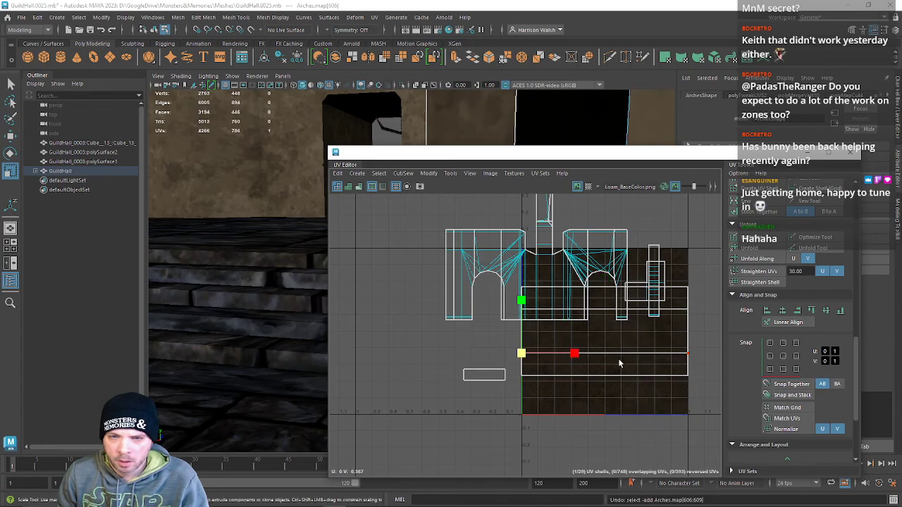
Select the four base wall face UV shells and move them off the texture tile to below the pillar UVs.
{"action": "right_click_drag", "start_coordinate": [599, 363], "coordinate": [619, 333]}
{"action": "left_click_drag", "start_coordinate": [619, 334], "coordinate": [496, 343]}
{"action": "key", "text": "w"}
{"action": "scroll", "coordinate": [536, 356], "scroll_direction": "up", "scroll_amount": 2}
{"action": "scroll", "coordinate": [532, 359], "scroll_direction": "up", "scroll_amount": 4}
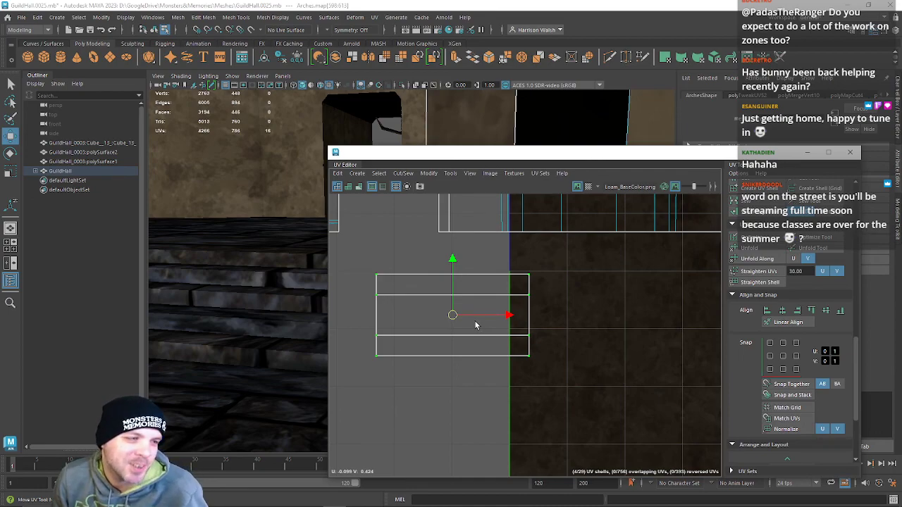
{"action": "middle_click_drag", "start_coordinate": [477, 319], "coordinate": [677, 375], "text": "alt"}
{"action": "left_click_drag", "start_coordinate": [664, 378], "coordinate": [481, 359]}
Scale the four base wall face UV shells down uniformly, closer to the size of the pillar strips.
{"action": "right_click_drag", "start_coordinate": [481, 362], "coordinate": [510, 337]}
{"action": "left_click", "coordinate": [510, 336]}
{"action": "right_click_drag", "start_coordinate": [393, 337], "coordinate": [431, 337]}
{"action": "left_click_drag", "start_coordinate": [357, 322], "coordinate": [556, 450]}
{"action": "key", "text": "r"}
{"action": "left_click_drag", "start_coordinate": [465, 381], "coordinate": [433, 384]}
{"action": "right_click_drag", "start_coordinate": [459, 361], "coordinate": [461, 335]}
{"action": "left_click", "coordinate": [517, 297]}
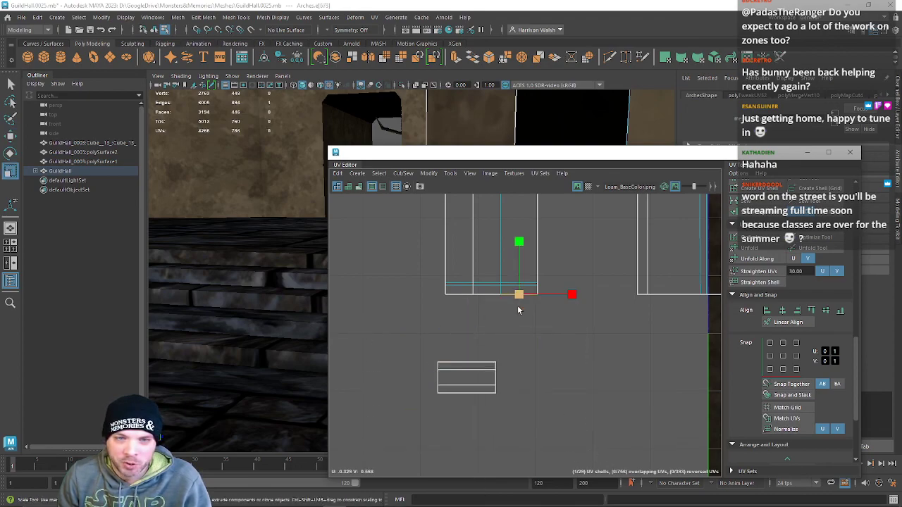
Select the two trim-bottom edges on one side of the stairs and move and sew the base faces' UVs to the wall above.
{"action": "scroll", "coordinate": [517, 307], "scroll_direction": "down", "scroll_amount": 3}
{"action": "left_click_drag", "start_coordinate": [539, 156], "coordinate": [792, 158]}
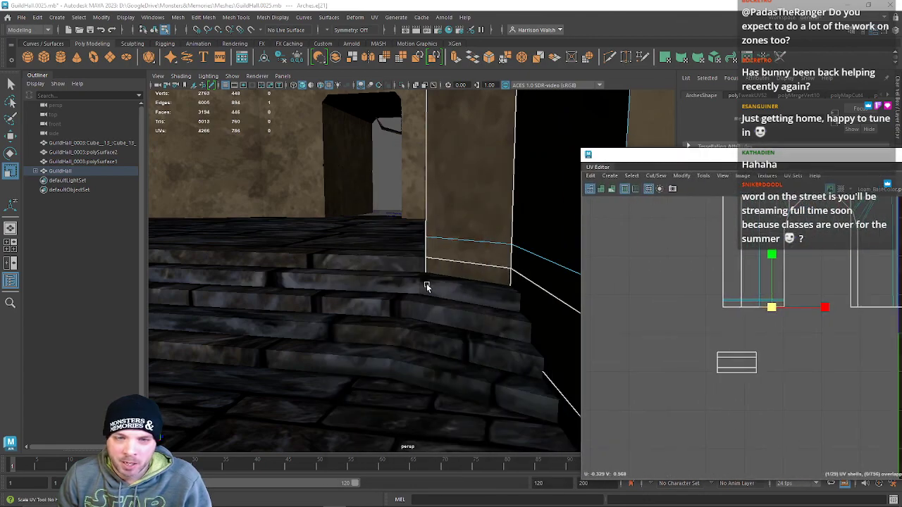
{"action": "left_click", "coordinate": [460, 262]}
{"action": "right_click_drag", "start_coordinate": [458, 238], "coordinate": [458, 214]}
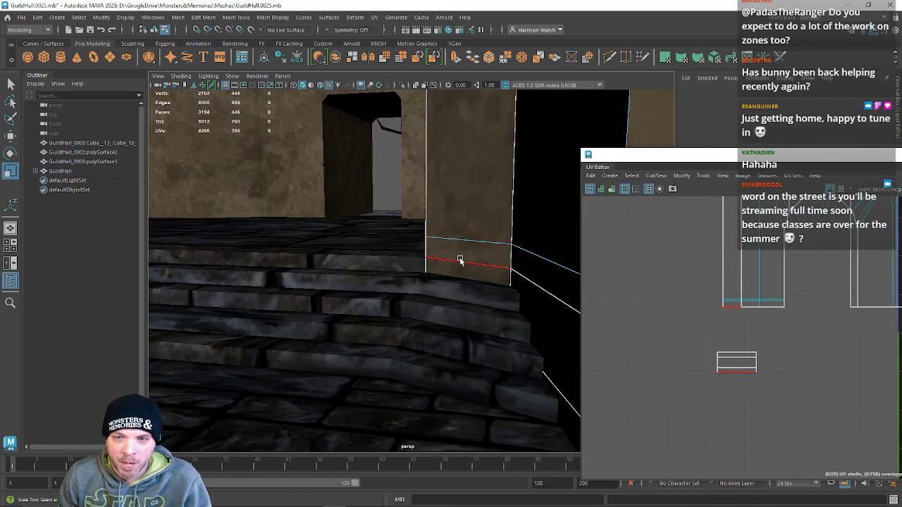
{"action": "left_click", "coordinate": [462, 262]}
{"action": "left_click", "coordinate": [541, 285], "text": "shift"}
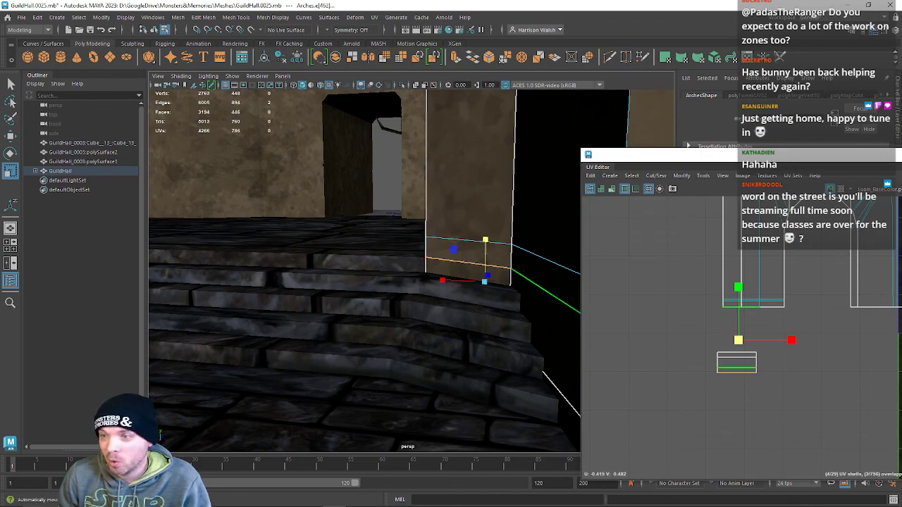
{"action": "right_click_drag", "start_coordinate": [787, 321], "coordinate": [787, 301], "text": "shift"}
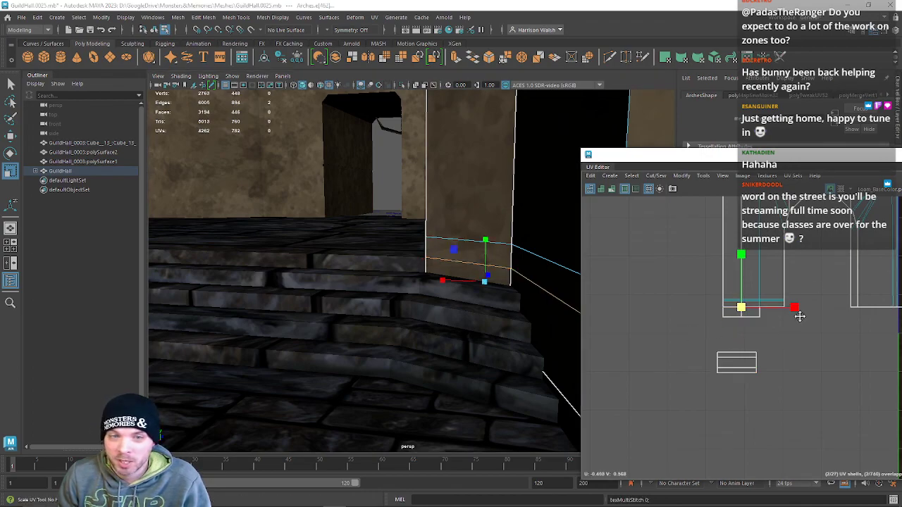
Select the two matching trim-bottom edges on the other side of the stairs and repeat the move and sew.
{"action": "middle_click_drag", "start_coordinate": [799, 321], "coordinate": [658, 319], "text": "alt"}
{"action": "middle_click_drag", "start_coordinate": [310, 295], "coordinate": [634, 287], "text": "alt"}
{"action": "left_click", "coordinate": [336, 264]}
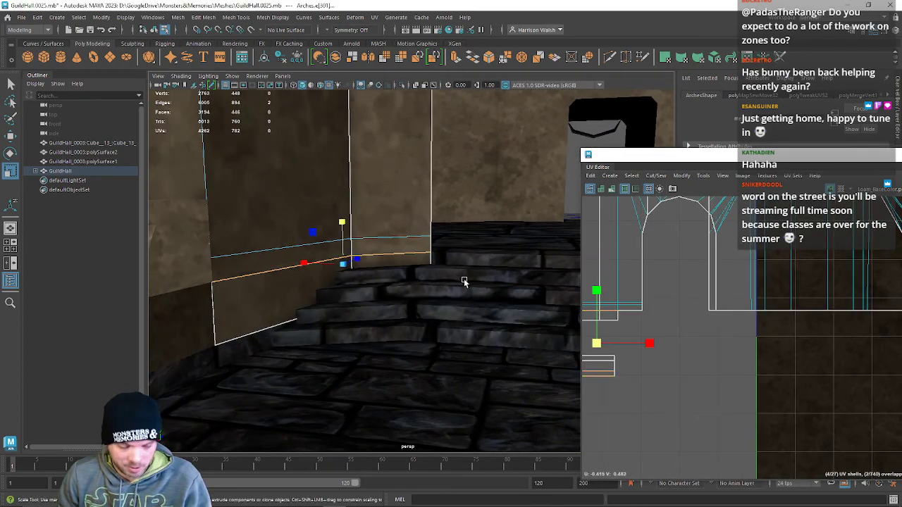
{"action": "key", "text": "g"}
{"action": "middle_click_drag", "start_coordinate": [378, 285], "coordinate": [468, 313], "text": "alt"}
{"action": "left_click_drag", "start_coordinate": [407, 314], "coordinate": [412, 289], "text": "alt"}
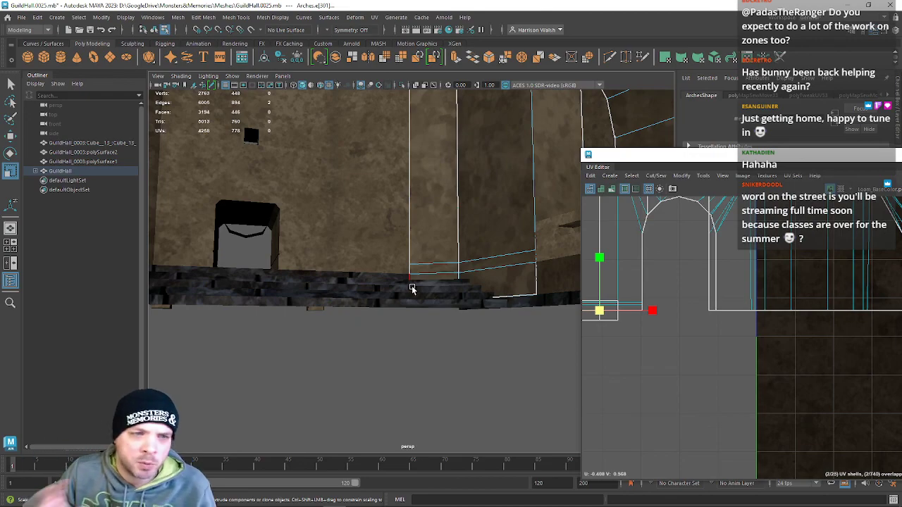
Select the lower UVs of the sewn wall strips and try Unfold Along and a vertical scale on them.
{"action": "left_click_drag", "start_coordinate": [325, 253], "coordinate": [384, 313], "text": "alt"}
{"action": "right_click", "coordinate": [288, 236]}
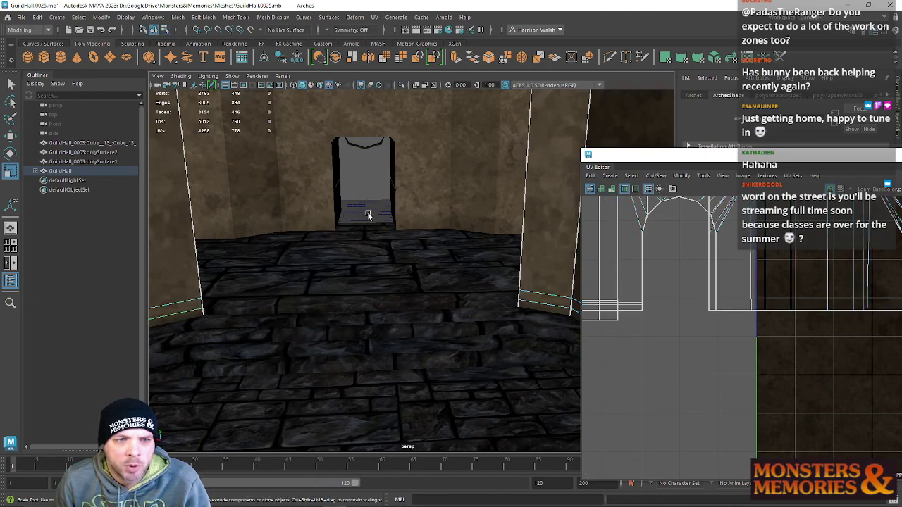
{"action": "left_click", "coordinate": [369, 217]}
{"action": "left_click_drag", "start_coordinate": [369, 216], "coordinate": [394, 276], "text": "alt"}
{"action": "left_click", "coordinate": [396, 275]}
{"action": "scroll", "coordinate": [666, 320], "scroll_direction": "down", "scroll_amount": 3}
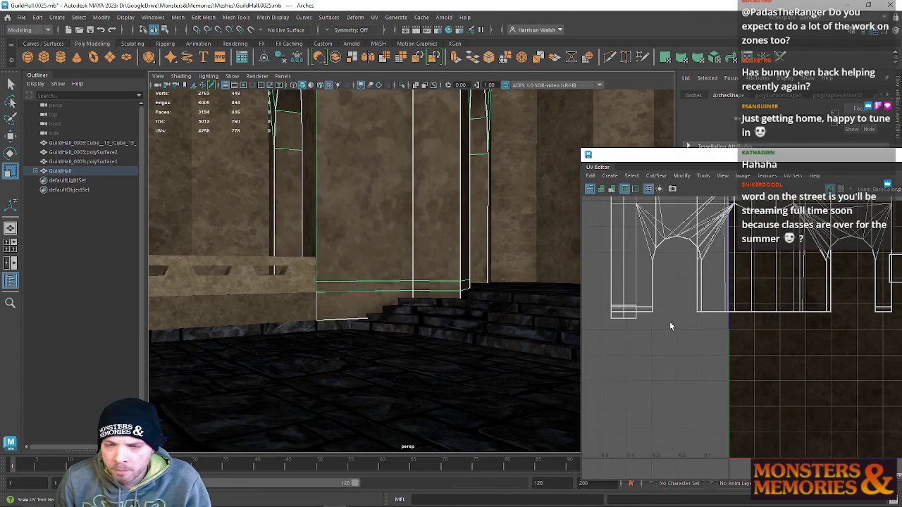
{"action": "middle_click_drag", "start_coordinate": [665, 322], "coordinate": [725, 314], "text": "alt"}
{"action": "right_click_drag", "start_coordinate": [674, 309], "coordinate": [707, 308]}
{"action": "scroll", "coordinate": [675, 315], "scroll_direction": "up", "scroll_amount": 5}
{"action": "scroll", "coordinate": [675, 317], "scroll_direction": "up", "scroll_amount": 3}
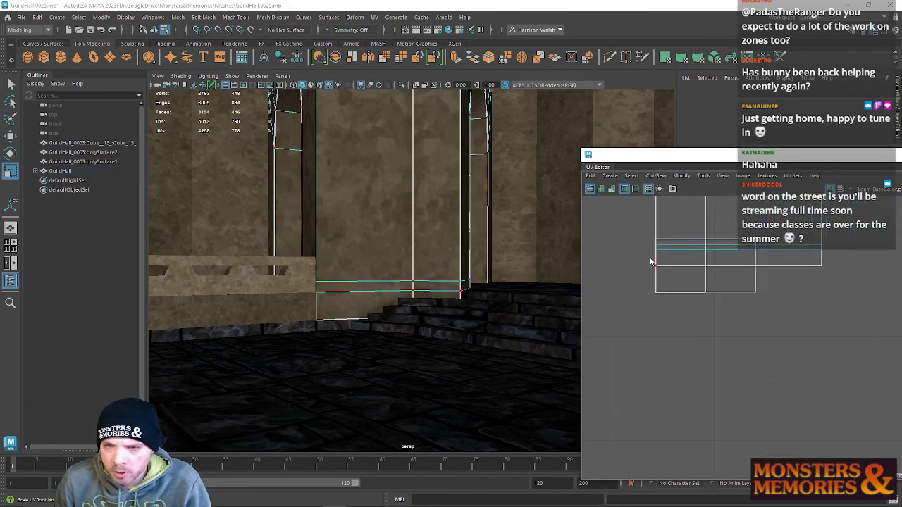
{"action": "left_click_drag", "start_coordinate": [790, 301], "coordinate": [790, 301]}
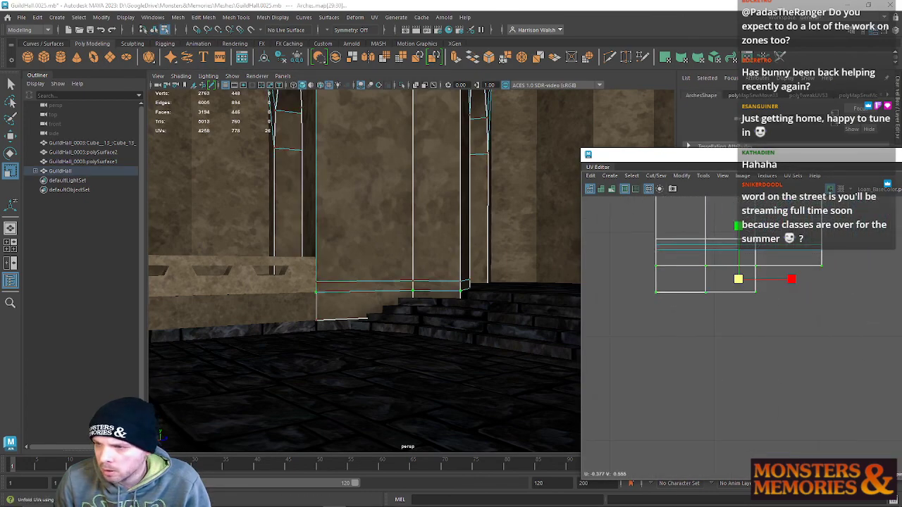
{"action": "left_click", "coordinate": [781, 308]}
{"action": "key", "text": "ctrl+z"}
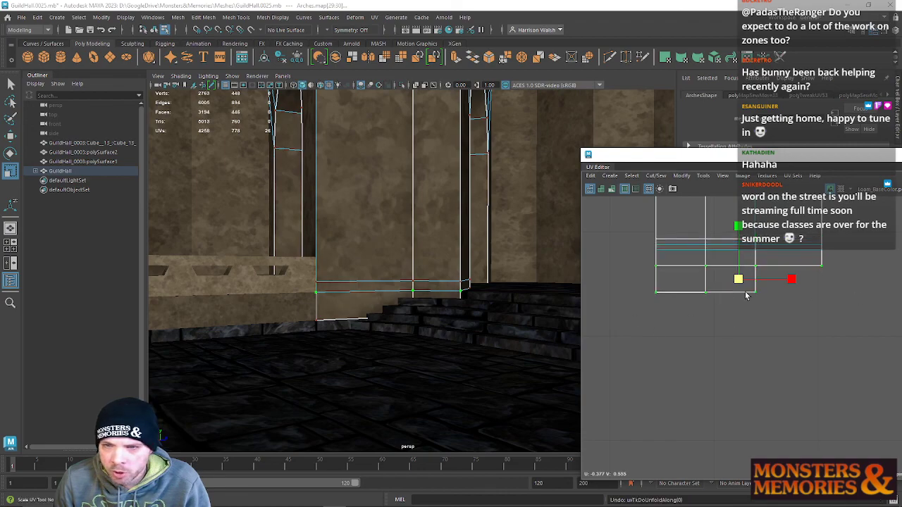
{"action": "middle_click_drag", "start_coordinate": [752, 323], "coordinate": [715, 423], "text": "alt"}
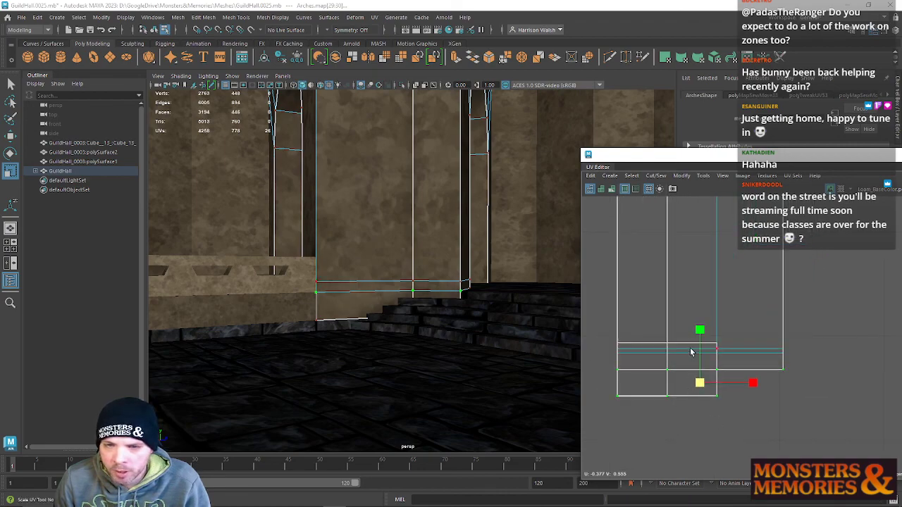
{"action": "left_click_drag", "start_coordinate": [700, 330], "coordinate": [703, 357]}
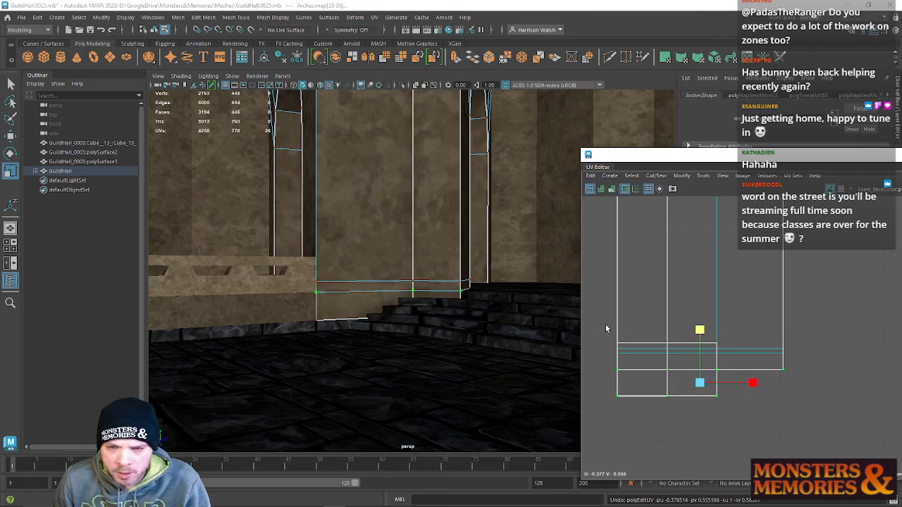
Align the base faces' folded-up UVs into one level bottom row, then lower that row and the row above it.
{"action": "left_click_drag", "start_coordinate": [610, 334], "coordinate": [740, 346]}
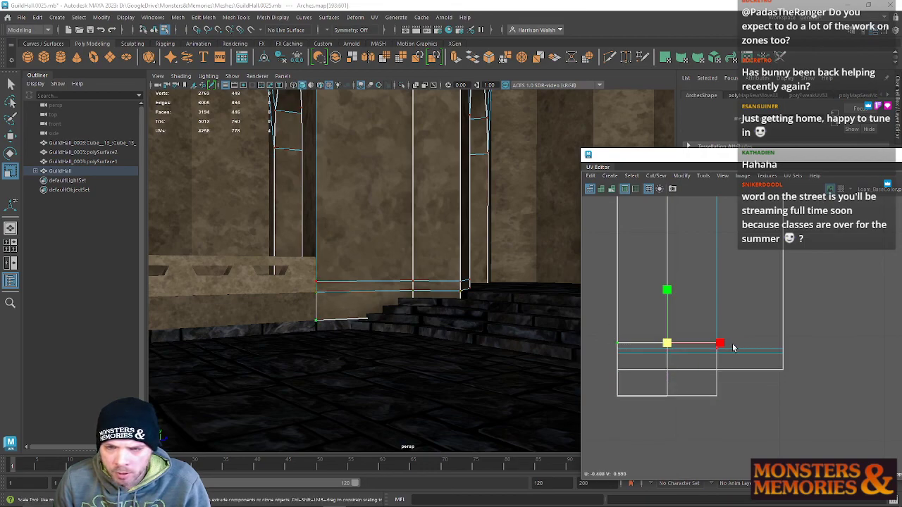
{"action": "key", "text": "w"}
{"action": "left_click_drag", "start_coordinate": [668, 290], "coordinate": [674, 339]}
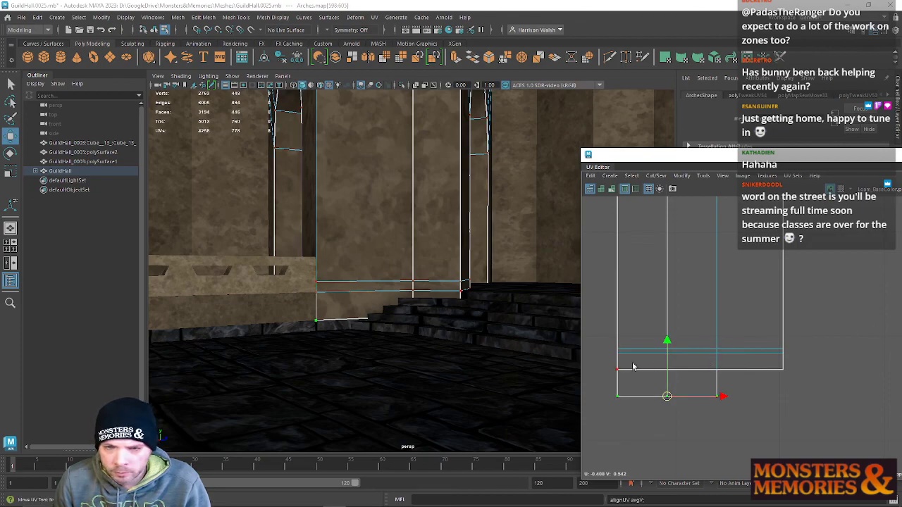
{"action": "left_click_drag", "start_coordinate": [668, 343], "coordinate": [667, 357]}
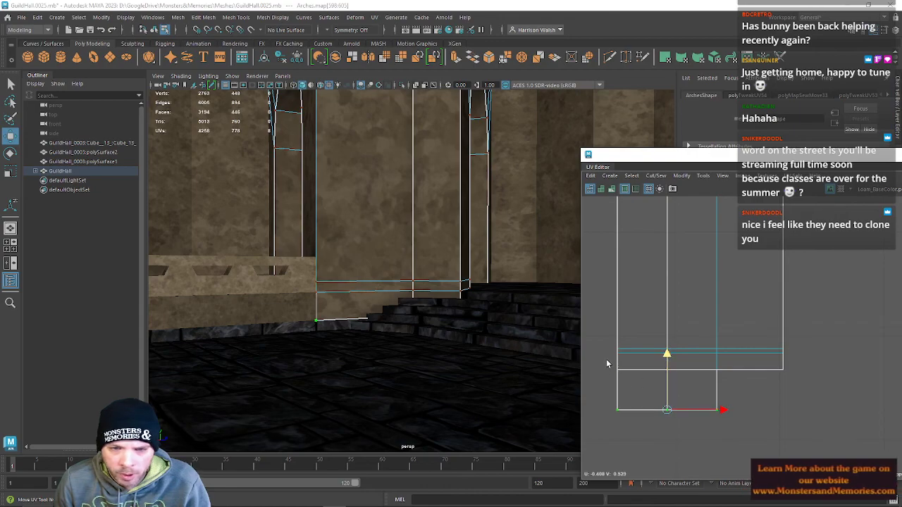
{"action": "left_click_drag", "start_coordinate": [812, 386], "coordinate": [810, 386]}
{"action": "mouse_move", "coordinate": [695, 322]}
{"action": "left_mouse_down"}
{"action": "mouse_move", "coordinate": [697, 338]}
{"action": "mouse_move", "coordinate": [694, 284]}
{"action": "mouse_move", "coordinate": [691, 326]}
{"action": "left_mouse_up"}
Align the two close trim UV rows to a single V position and move the resulting row down towards the base.
{"action": "left_click_drag", "start_coordinate": [832, 367], "coordinate": [832, 367]}
{"action": "left_click_drag", "start_coordinate": [397, 294], "coordinate": [525, 289], "text": "alt"}
{"action": "right_click_drag", "start_coordinate": [526, 290], "coordinate": [215, 307], "text": "alt"}
{"action": "left_click_drag", "start_coordinate": [215, 307], "coordinate": [267, 290], "text": "alt"}
{"action": "left_click_drag", "start_coordinate": [502, 348], "coordinate": [678, 297], "text": "alt"}
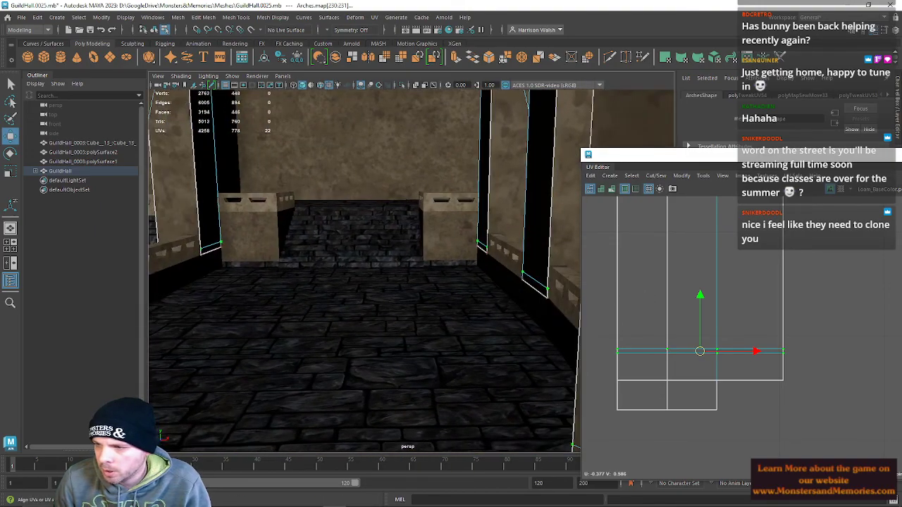
{"action": "left_click", "coordinate": [901, 338]}
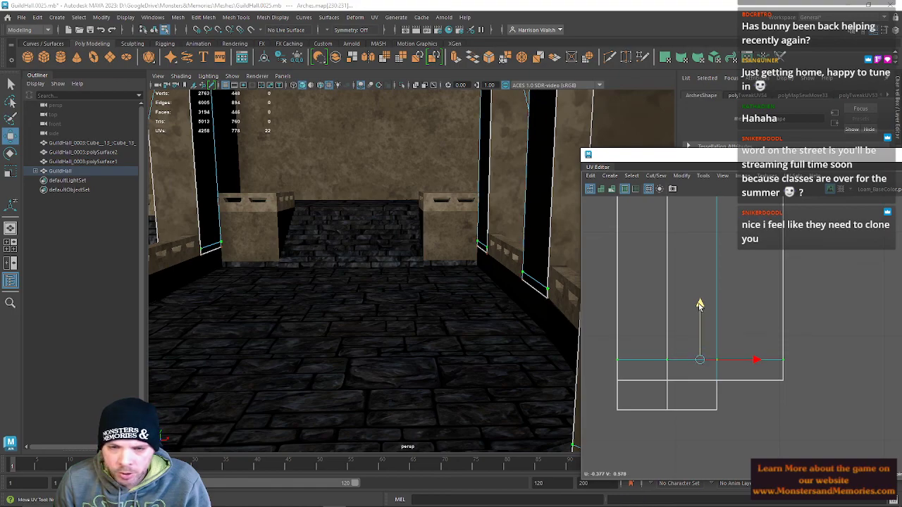
{"action": "left_click_drag", "start_coordinate": [524, 323], "coordinate": [258, 286], "text": "alt"}
{"action": "left_click_drag", "start_coordinate": [698, 312], "coordinate": [698, 310]}
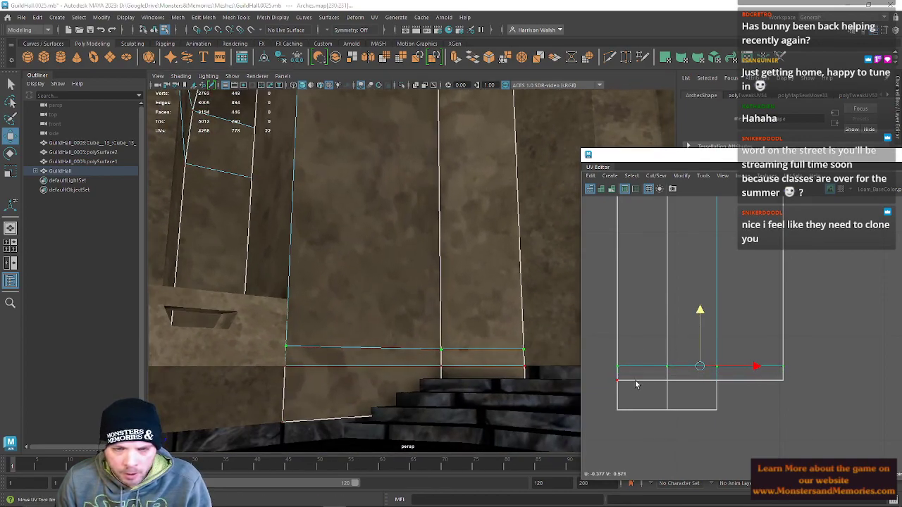
Raise the two lowest UV rows slightly towards the trim row, then lower the bottom row to stretch the base faces.
{"action": "left_click_drag", "start_coordinate": [604, 376], "coordinate": [835, 435]}
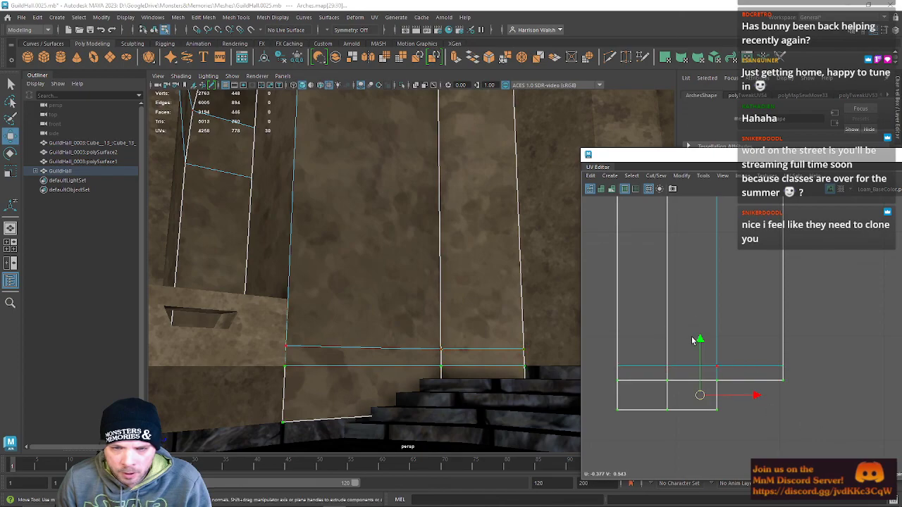
{"action": "left_click_drag", "start_coordinate": [700, 340], "coordinate": [698, 335]}
{"action": "left_click_drag", "start_coordinate": [613, 400], "coordinate": [721, 405]}
{"action": "mouse_move", "coordinate": [666, 353]}
{"action": "left_mouse_down"}
{"action": "mouse_move", "coordinate": [667, 343]}
{"action": "mouse_move", "coordinate": [669, 370]}
{"action": "left_mouse_up"}
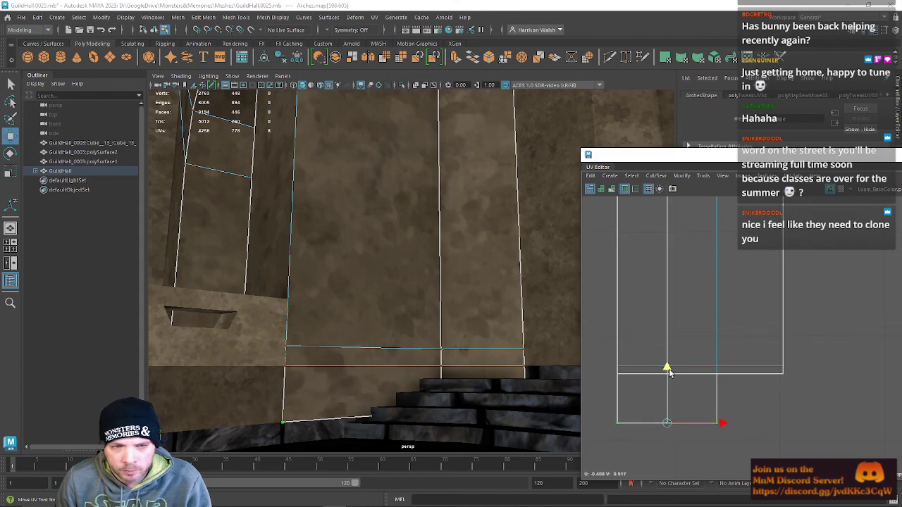
Turn on the checker map, lower the two lowest UV rows slightly, and raise the bottom row to even out the squares.
{"action": "left_click", "coordinate": [841, 193]}
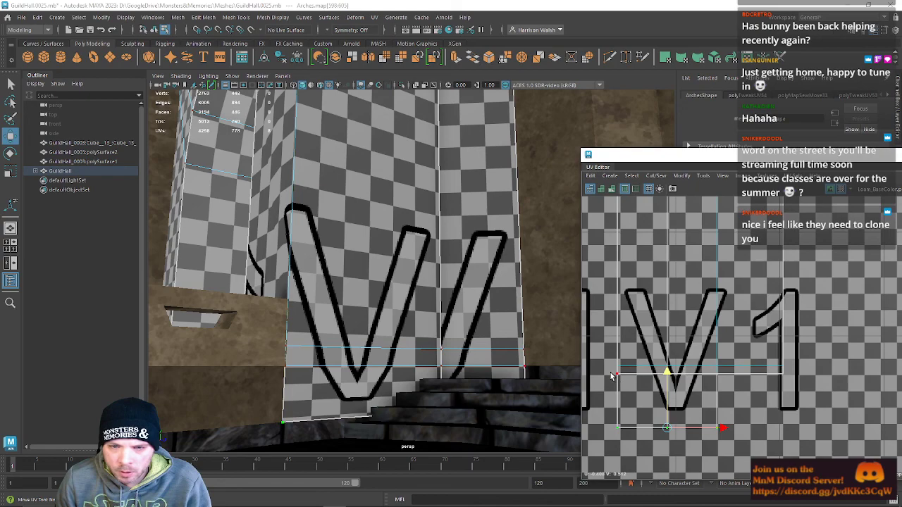
{"action": "left_click", "coordinate": [692, 341]}
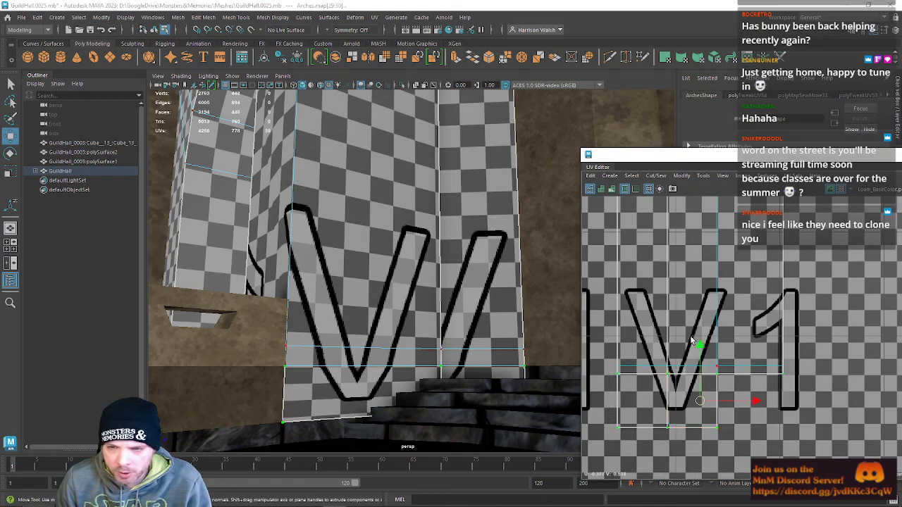
{"action": "middle_click_drag", "start_coordinate": [699, 346], "coordinate": [699, 352]}
{"action": "left_click_drag", "start_coordinate": [700, 352], "coordinate": [699, 351]}
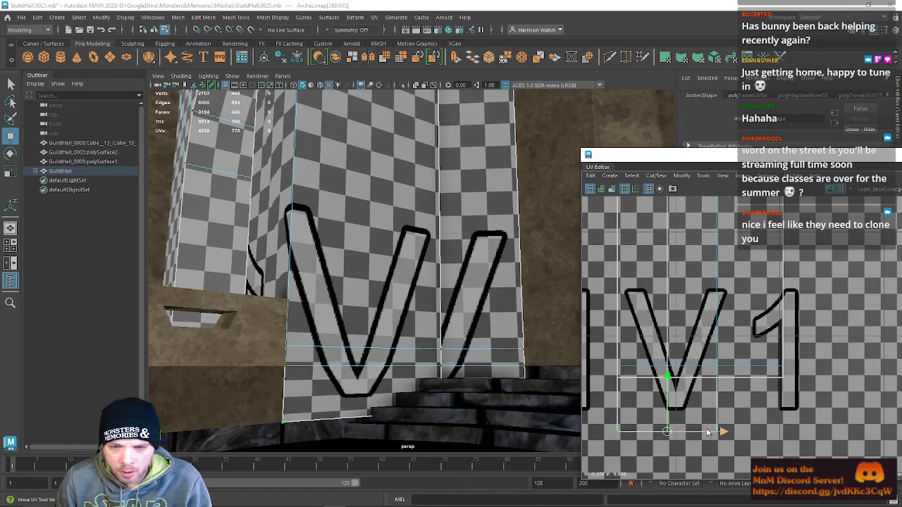
{"action": "middle_click_drag", "start_coordinate": [666, 380], "coordinate": [667, 356]}
Inspect the checker pattern beside the stairs, try small vertical nudges of the lower UV rows, and undo them.
{"action": "left_click_drag", "start_coordinate": [404, 338], "coordinate": [453, 328], "text": "alt"}
{"action": "right_click_drag", "start_coordinate": [453, 329], "coordinate": [329, 165], "text": "alt"}
{"action": "mouse_move", "coordinate": [372, 250]}
{"action": "left_mouse_down", "text": "alt"}
{"action": "mouse_move", "coordinate": [390, 262]}
{"action": "mouse_move", "coordinate": [386, 255]}
{"action": "left_mouse_up", "text": "alt"}
{"action": "right_click_drag", "start_coordinate": [386, 255], "coordinate": [439, 292], "text": "alt"}
{"action": "mouse_move", "coordinate": [439, 292]}
{"action": "left_mouse_down", "text": "alt"}
{"action": "mouse_move", "coordinate": [467, 288]}
{"action": "mouse_move", "coordinate": [451, 286]}
{"action": "left_mouse_up", "text": "alt"}
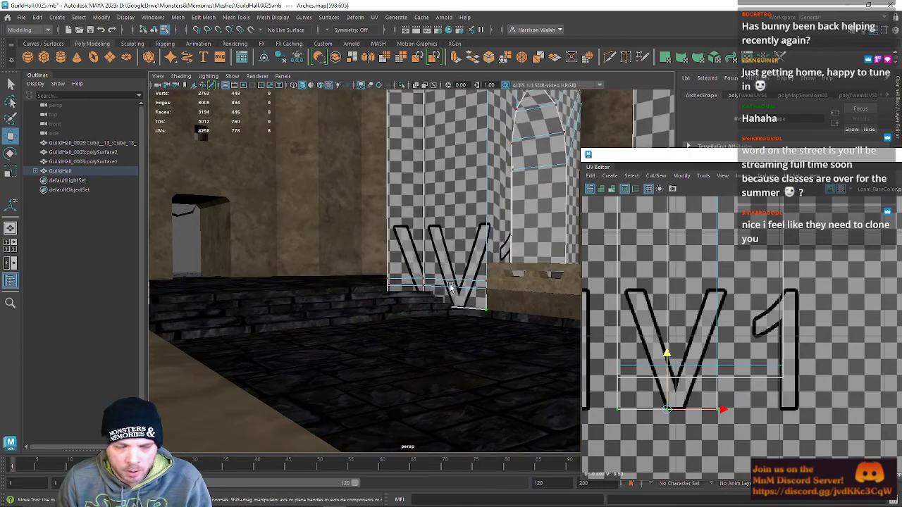
{"action": "right_click_drag", "start_coordinate": [451, 285], "coordinate": [601, 497], "text": "alt"}
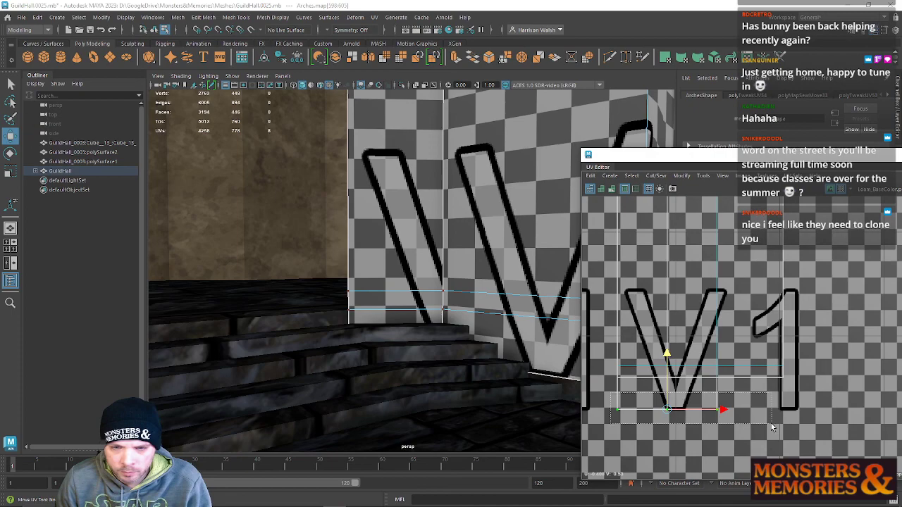
{"action": "mouse_move", "coordinate": [671, 360]}
{"action": "left_mouse_down"}
{"action": "mouse_move", "coordinate": [673, 367]}
{"action": "mouse_move", "coordinate": [672, 356]}
{"action": "left_mouse_up"}
{"action": "key", "text": "ctrl+z"}
{"action": "left_click_drag", "start_coordinate": [617, 377], "coordinate": [815, 397]}
{"action": "left_click_drag", "start_coordinate": [724, 324], "coordinate": [720, 323]}
{"action": "key", "text": "ctrl+z"}
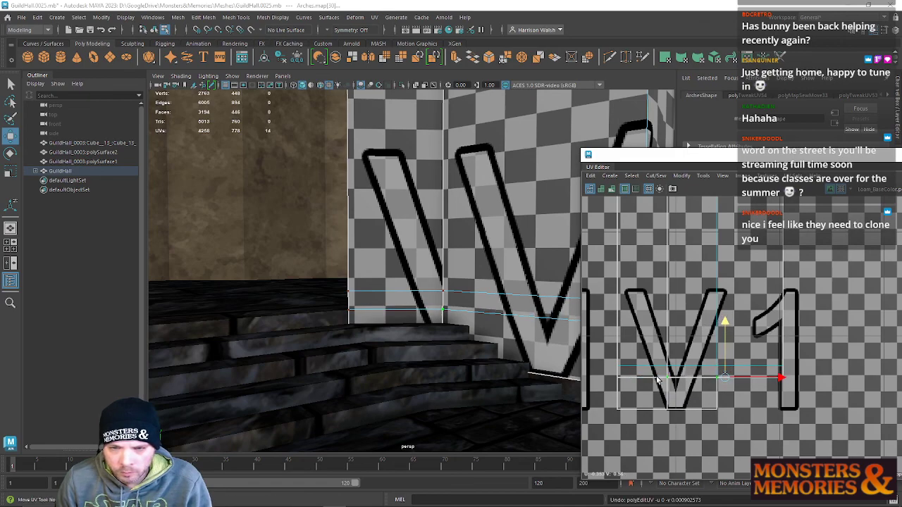
{"action": "left_click_drag", "start_coordinate": [691, 388], "coordinate": [821, 380]}
{"action": "left_click_drag", "start_coordinate": [701, 326], "coordinate": [698, 315]}
{"action": "key", "text": "ctrl+z"}
{"action": "key", "text": "ctrl+z"}
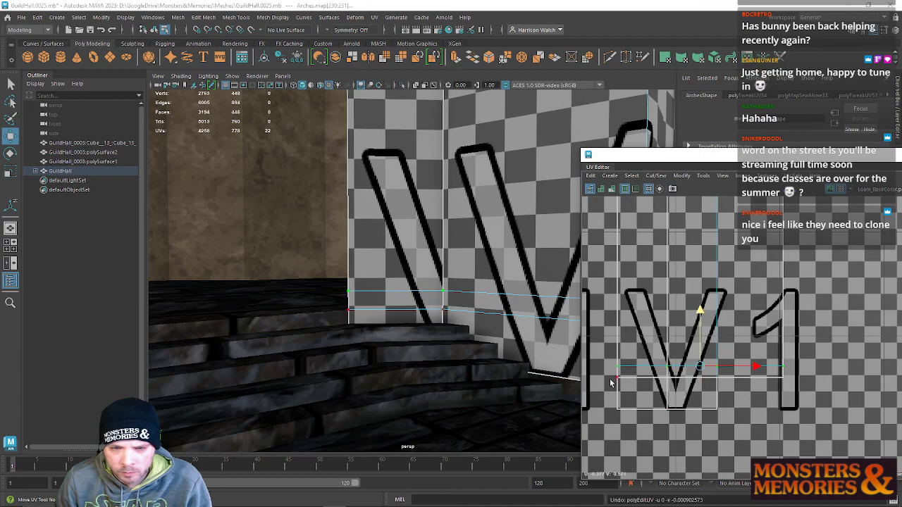
{"action": "key", "text": "ctrl+z"}
Nudge the UV row below the trim slightly up and raise the base faces' bottom UV row to even the checker squares.
{"action": "left_click_drag", "start_coordinate": [699, 325], "coordinate": [696, 325]}
{"action": "left_click_drag", "start_coordinate": [607, 398], "coordinate": [775, 431]}
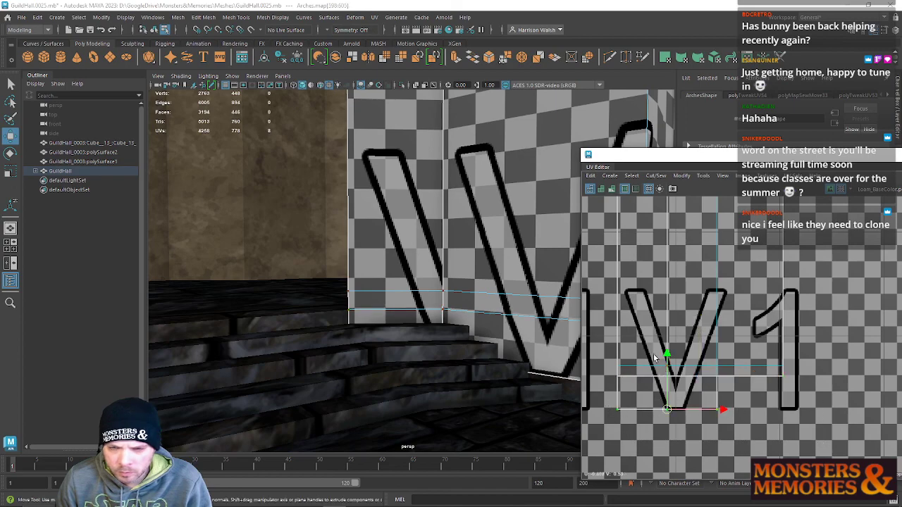
{"action": "left_click_drag", "start_coordinate": [666, 355], "coordinate": [667, 347]}
{"action": "left_click_drag", "start_coordinate": [528, 350], "coordinate": [533, 256], "text": "alt"}
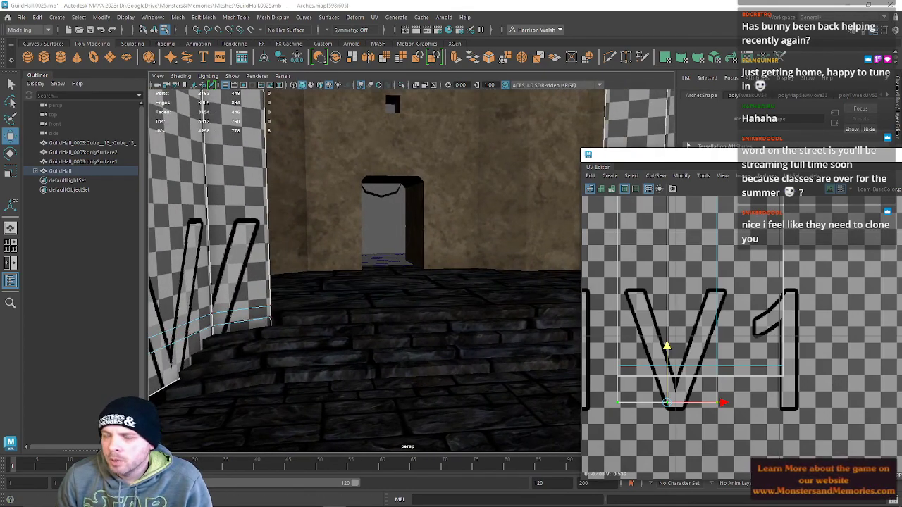
Close the UV Editor, clear the arches selection, and examine the guild hall's textures inside and around its exterior and tower.
{"action": "double_click", "coordinate": [588, 155]}
{"action": "right_click_drag", "start_coordinate": [477, 231], "coordinate": [521, 216]}
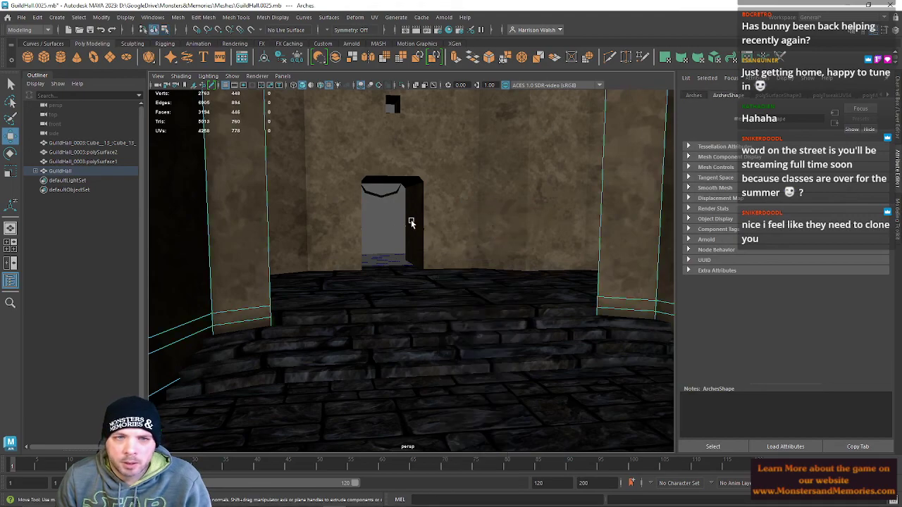
{"action": "left_click", "coordinate": [392, 224]}
{"action": "scroll", "coordinate": [432, 251], "scroll_direction": "down", "scroll_amount": 4}
{"action": "left_click_drag", "start_coordinate": [444, 261], "coordinate": [426, 325], "text": "alt"}
{"action": "scroll", "coordinate": [416, 281], "scroll_direction": "up", "scroll_amount": 8}
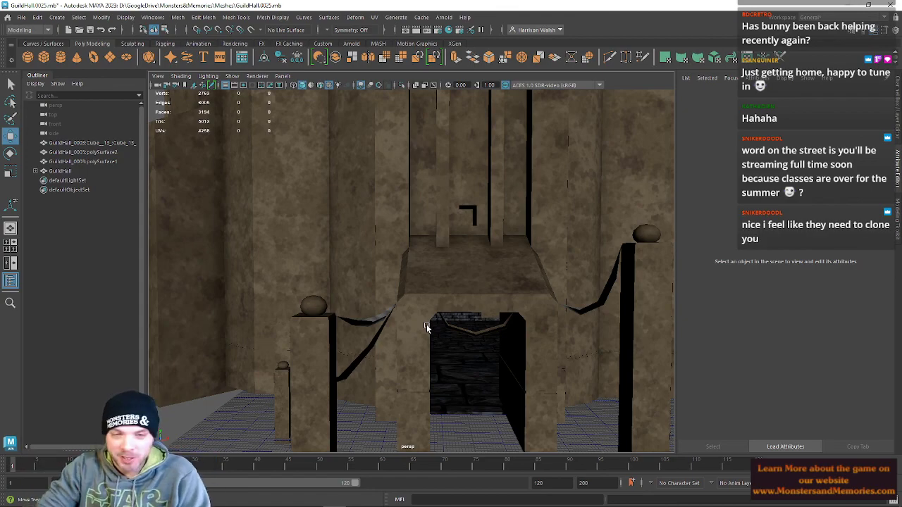
{"action": "left_click_drag", "start_coordinate": [444, 359], "coordinate": [448, 378], "text": "alt"}
{"action": "right_click_drag", "start_coordinate": [449, 378], "coordinate": [384, 280], "text": "alt"}
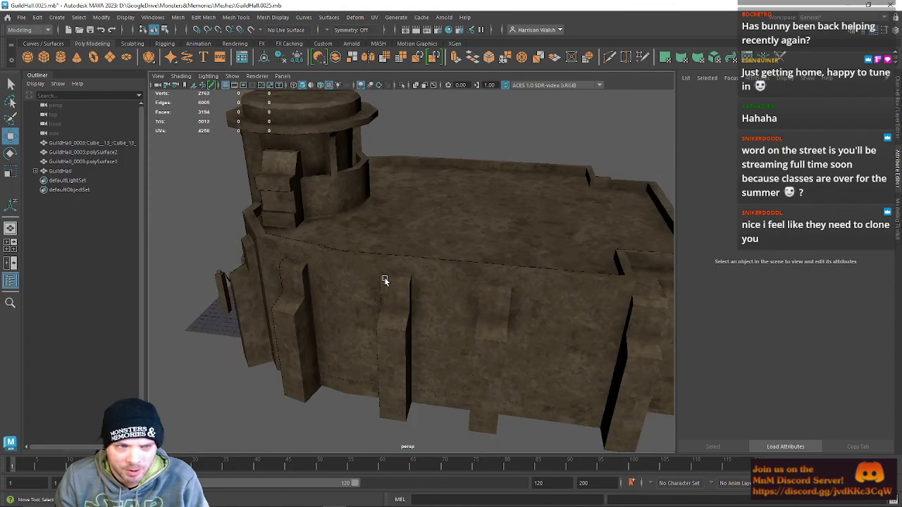
{"action": "middle_click_drag", "start_coordinate": [384, 281], "coordinate": [385, 315], "text": "alt"}
{"action": "left_click_drag", "start_coordinate": [384, 315], "coordinate": [459, 328], "text": "alt"}
{"action": "right_click_drag", "start_coordinate": [458, 328], "coordinate": [434, 372], "text": "alt"}
{"action": "middle_click_drag", "start_coordinate": [434, 371], "coordinate": [557, 297], "text": "alt"}
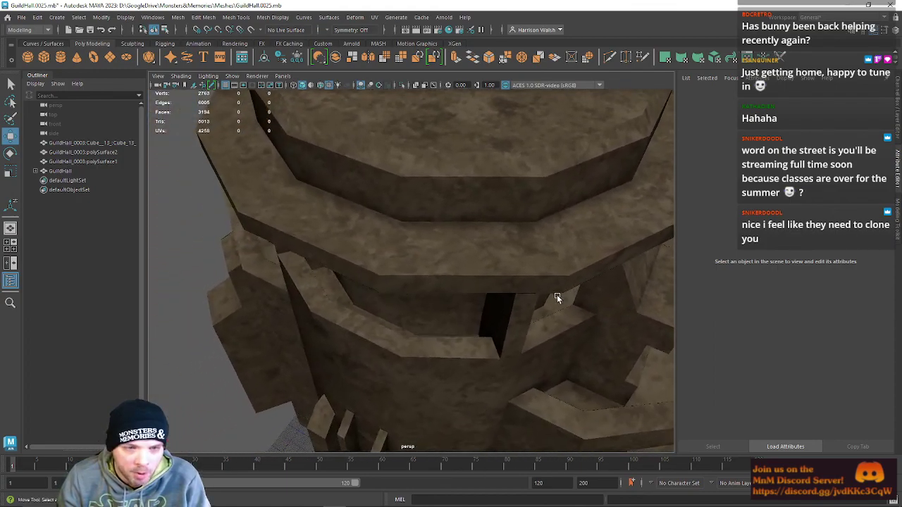
Try to move the tower ledge's face UVs down away from the tower shell, and undo the move.
{"action": "right_click_drag", "start_coordinate": [556, 296], "coordinate": [531, 357], "text": "alt"}
{"action": "right_click_drag", "start_coordinate": [379, 340], "coordinate": [359, 317]}
{"action": "left_click", "coordinate": [361, 347]}
{"action": "left_click", "coordinate": [469, 391], "text": "shift"}
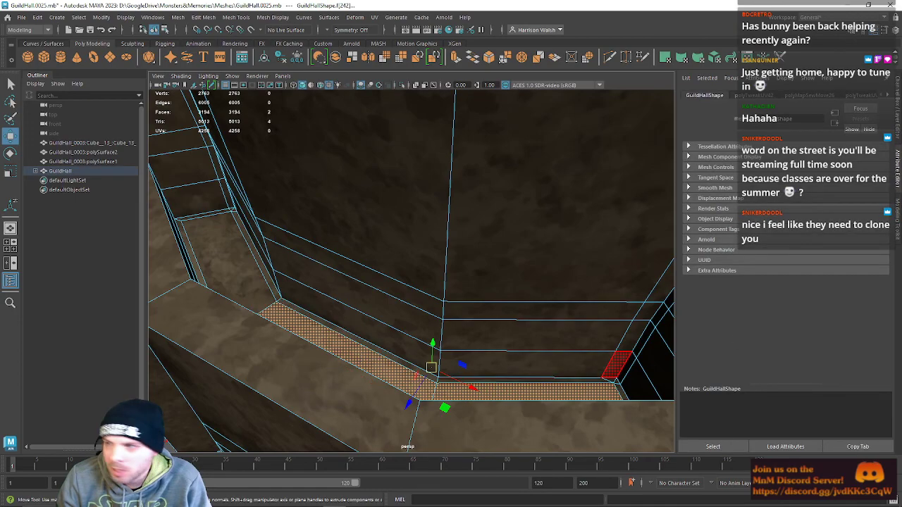
{"action": "left_click", "coordinate": [609, 56]}
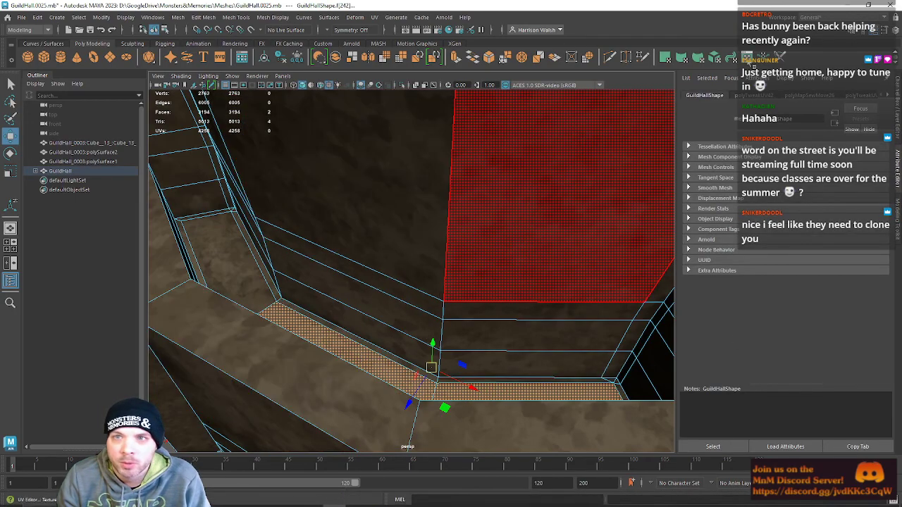
{"action": "left_click_drag", "start_coordinate": [789, 155], "coordinate": [329, 70]}
{"action": "scroll", "coordinate": [395, 281], "scroll_direction": "down", "scroll_amount": 6}
{"action": "key", "text": "f"}
{"action": "scroll", "coordinate": [451, 299], "scroll_direction": "down", "scroll_amount": 3}
{"action": "left_click", "coordinate": [379, 104]}
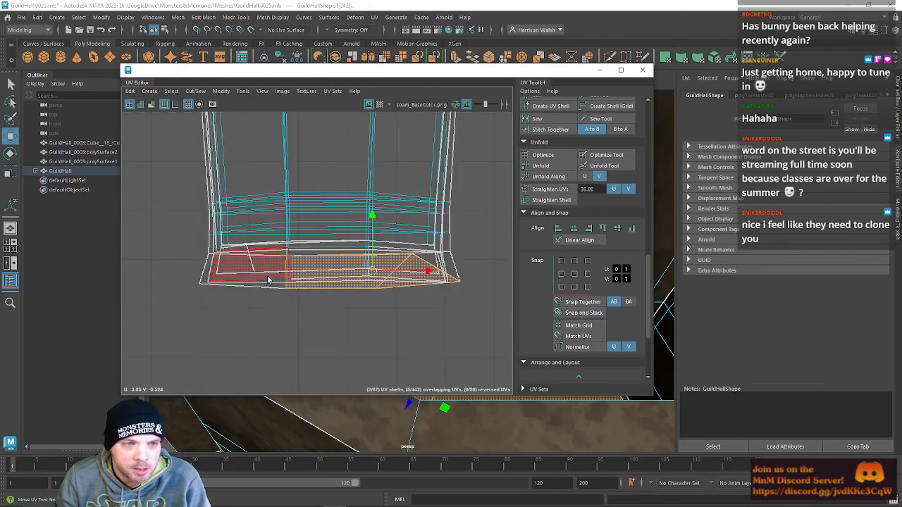
{"action": "left_click_drag", "start_coordinate": [289, 293], "coordinate": [512, 336]}
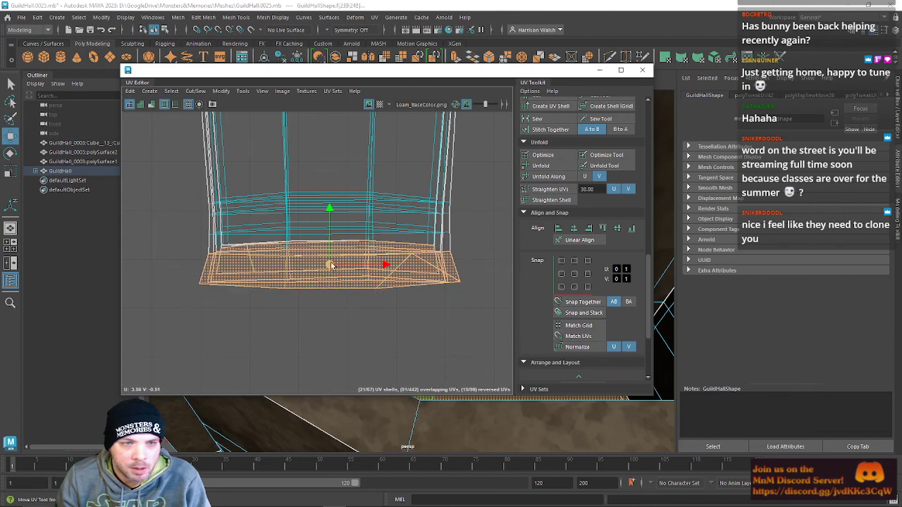
{"action": "left_click_drag", "start_coordinate": [328, 221], "coordinate": [331, 282]}
{"action": "key", "text": "ctrl+z"}
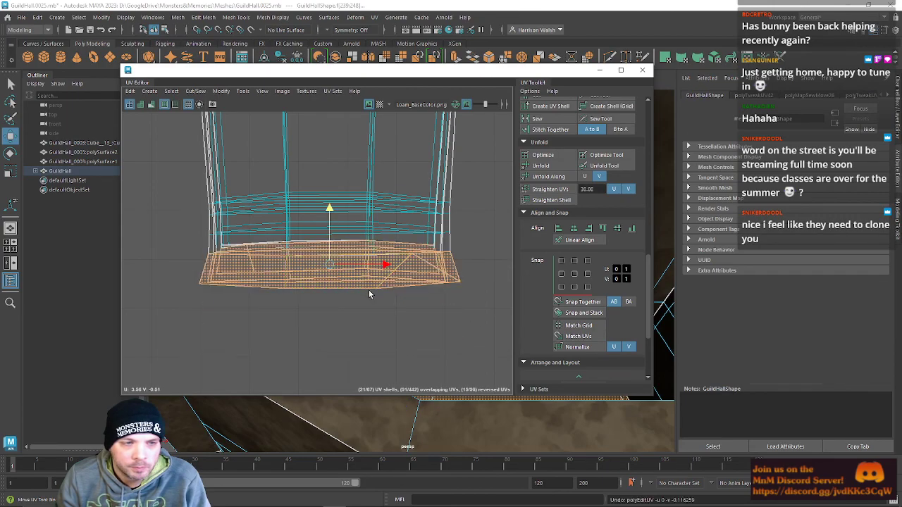
Reselect only the flat ledge faces below the tower openings, try growing the selection, and undo the growth.
{"action": "left_click_drag", "start_coordinate": [371, 73], "coordinate": [901, 120]}
{"action": "left_click_drag", "start_coordinate": [448, 279], "coordinate": [378, 324], "text": "alt"}
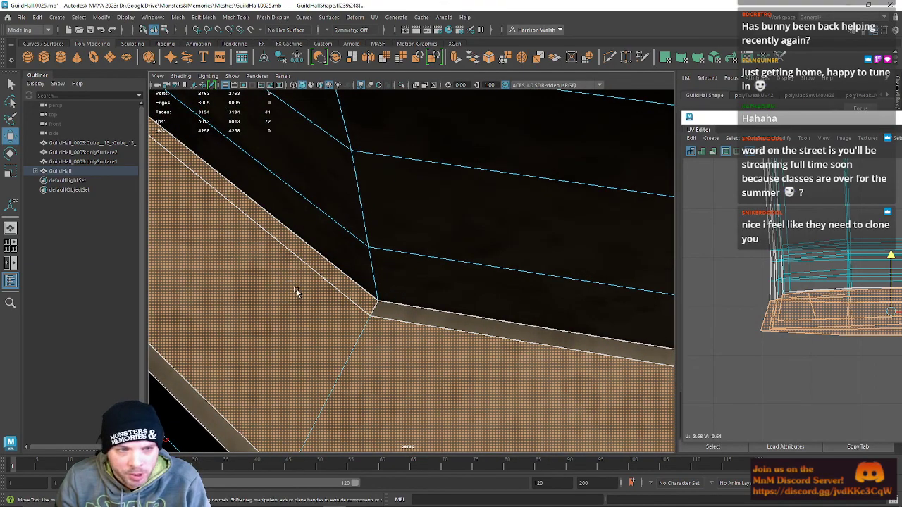
{"action": "right_click_drag", "start_coordinate": [321, 282], "coordinate": [307, 270], "text": "alt"}
{"action": "left_click_drag", "start_coordinate": [306, 269], "coordinate": [295, 288], "text": "alt"}
{"action": "left_click", "coordinate": [296, 288]}
{"action": "left_click", "coordinate": [406, 358], "text": "shift"}
{"action": "middle_click_drag", "start_coordinate": [606, 402], "coordinate": [366, 322], "text": "alt"}
{"action": "left_click", "coordinate": [493, 362], "text": "shift"}
{"action": "key", "text": "shift+period"}
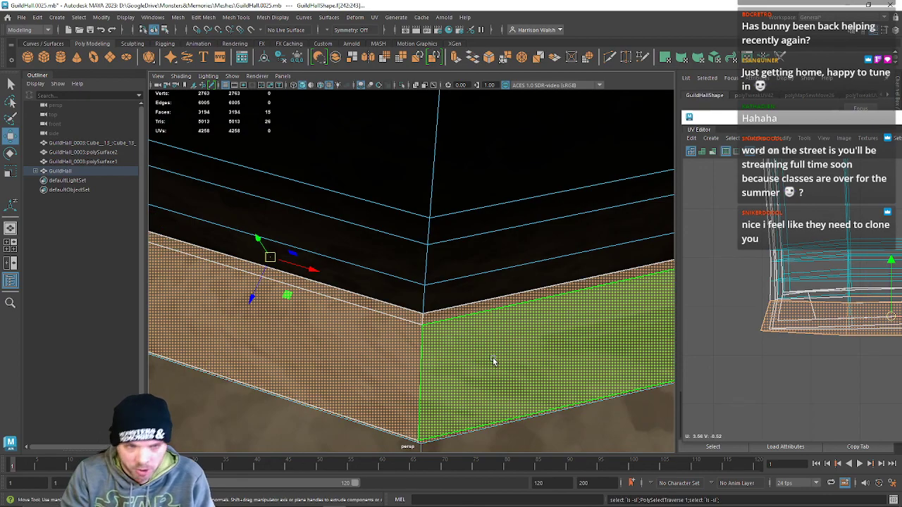
{"action": "middle_click_drag", "start_coordinate": [474, 371], "coordinate": [418, 374], "text": "alt"}
{"action": "key", "text": "ctrl+z"}
Add the remaining flat ledge faces around the tower to the selection and grow it to the neighbouring faces.
{"action": "left_click_drag", "start_coordinate": [551, 344], "coordinate": [484, 356], "text": "alt"}
{"action": "left_click", "coordinate": [553, 401], "text": "shift"}
{"action": "left_click_drag", "start_coordinate": [553, 402], "coordinate": [422, 276], "text": "alt"}
{"action": "left_click", "coordinate": [467, 386], "text": "shift"}
{"action": "left_click", "coordinate": [506, 376], "text": "shift"}
{"action": "left_click", "coordinate": [422, 276], "text": "shift"}
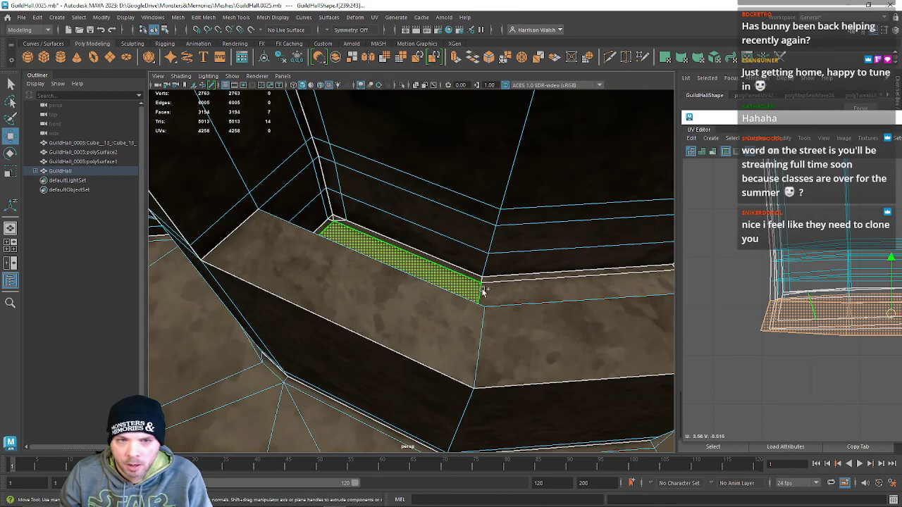
{"action": "left_click", "coordinate": [536, 293], "text": "shift"}
{"action": "left_click_drag", "start_coordinate": [536, 293], "coordinate": [436, 294], "text": "alt"}
{"action": "left_click", "coordinate": [436, 294], "text": "shift"}
{"action": "left_click_drag", "start_coordinate": [528, 272], "coordinate": [399, 235], "text": "alt"}
{"action": "left_click", "coordinate": [417, 202], "text": "shift"}
{"action": "left_click", "coordinate": [491, 183], "text": "shift"}
{"action": "left_click_drag", "start_coordinate": [491, 184], "coordinate": [435, 184], "text": "alt"}
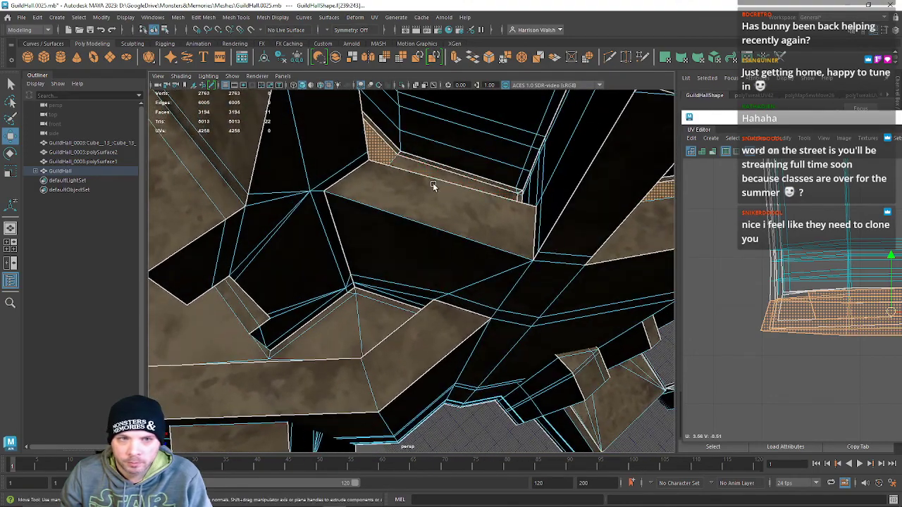
{"action": "left_click", "coordinate": [503, 214], "text": "shift"}
{"action": "key", "text": "shift+period"}
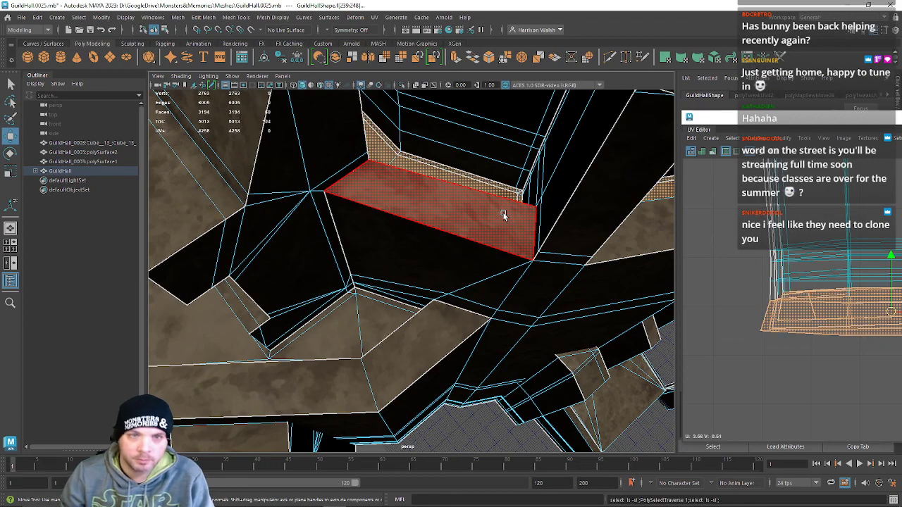
Apply an automatic UV projection to the selected ledge faces and move their shells to empty UV space beside the tower shell.
{"action": "left_click_drag", "start_coordinate": [817, 122], "coordinate": [417, 120]}
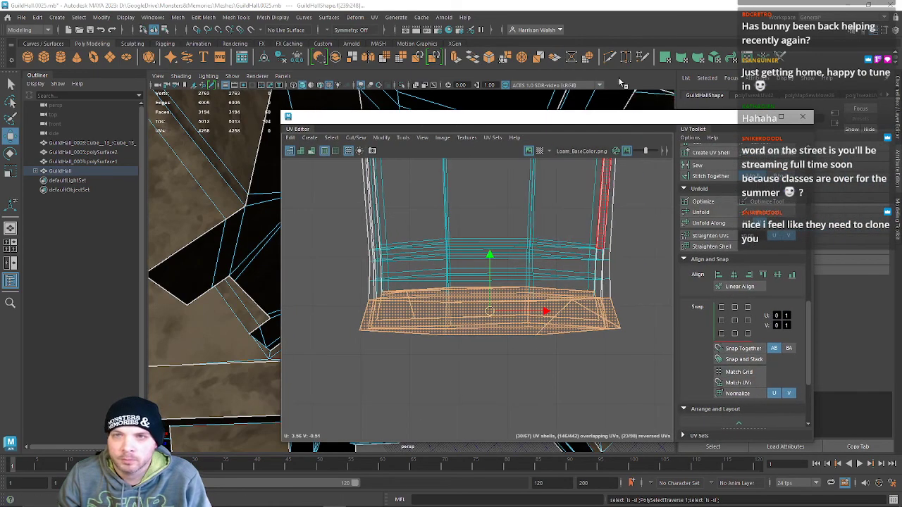
{"action": "left_click", "coordinate": [708, 63]}
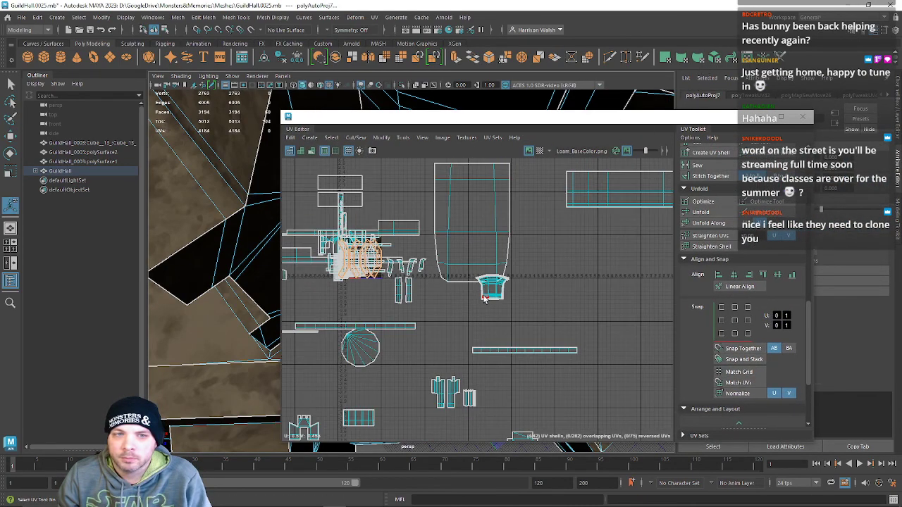
{"action": "left_click_drag", "start_coordinate": [469, 324], "coordinate": [540, 312]}
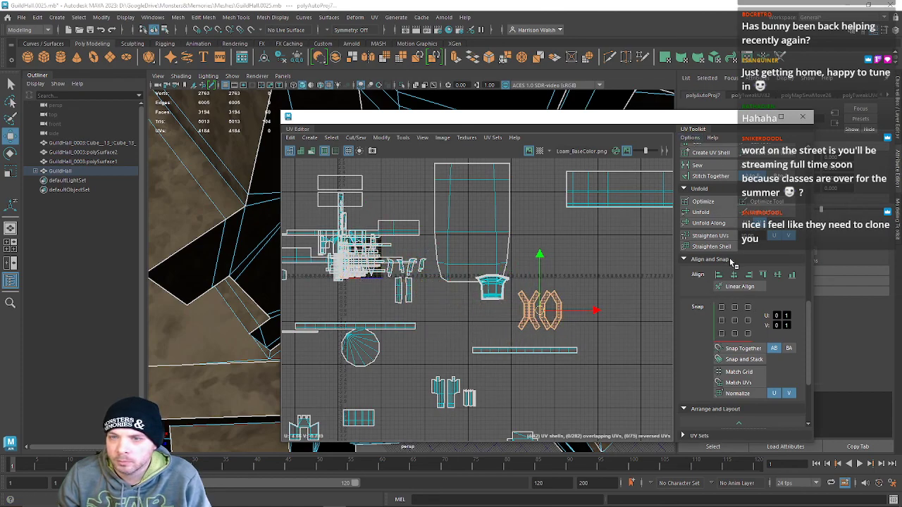
{"action": "scroll", "coordinate": [747, 265], "scroll_direction": "up", "scroll_amount": 3}
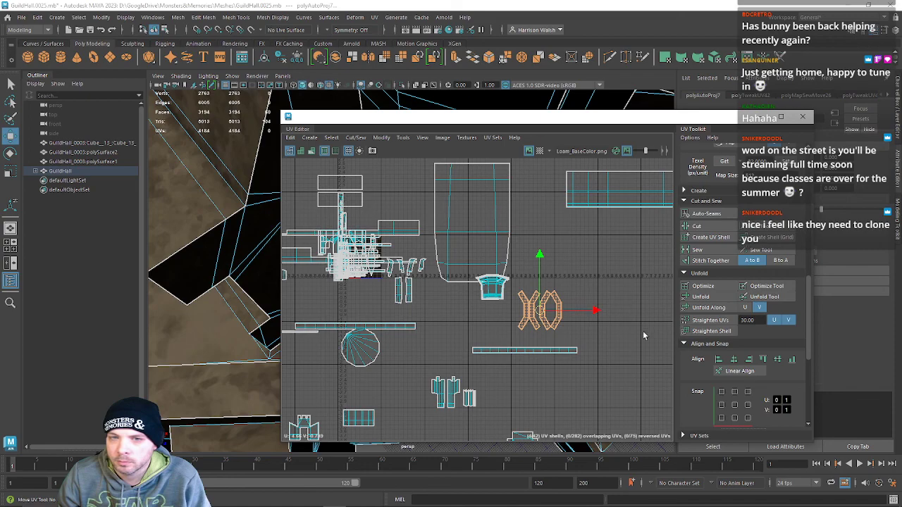
{"action": "scroll", "coordinate": [536, 324], "scroll_direction": "up", "scroll_amount": 5}
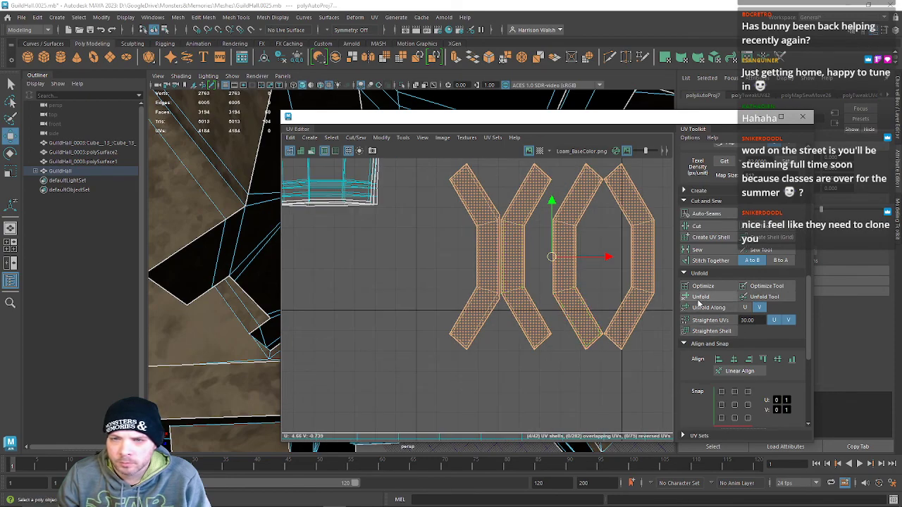
Try to unfold the four ledge shells, then shift the first shell slightly away from its neighbour.
{"action": "left_click", "coordinate": [694, 307]}
{"action": "left_click", "coordinate": [549, 211]}
{"action": "right_click_drag", "start_coordinate": [468, 237], "coordinate": [479, 229]}
{"action": "left_click_drag", "start_coordinate": [476, 260], "coordinate": [444, 273]}
{"action": "double_click", "coordinate": [510, 257]}
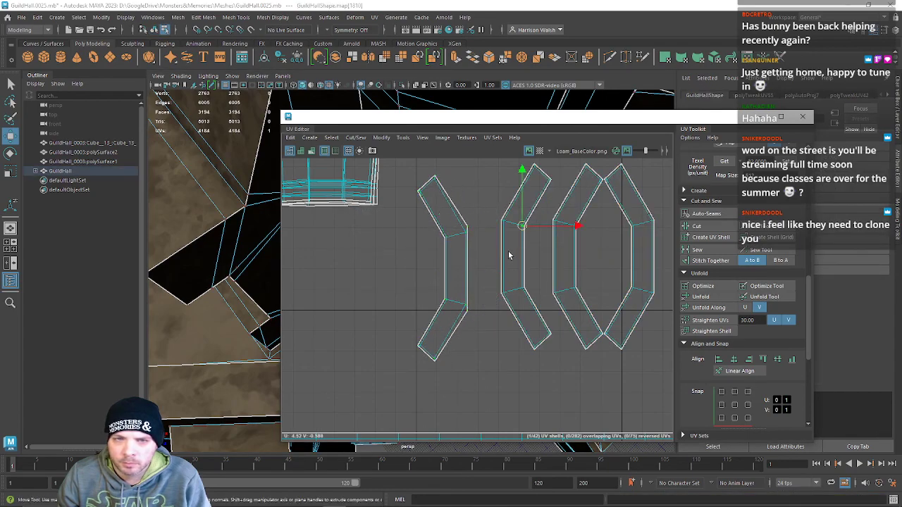
{"action": "left_click_drag", "start_coordinate": [530, 265], "coordinate": [470, 260]}
{"action": "key", "text": "ctrl+z"}
Try to unfold the first ledge shell without fixing non-manifold geometry, and save the scene as the incremental version GuildHall.0026.mb.
{"action": "double_click", "coordinate": [452, 234]}
{"action": "left_click", "coordinate": [701, 296]}
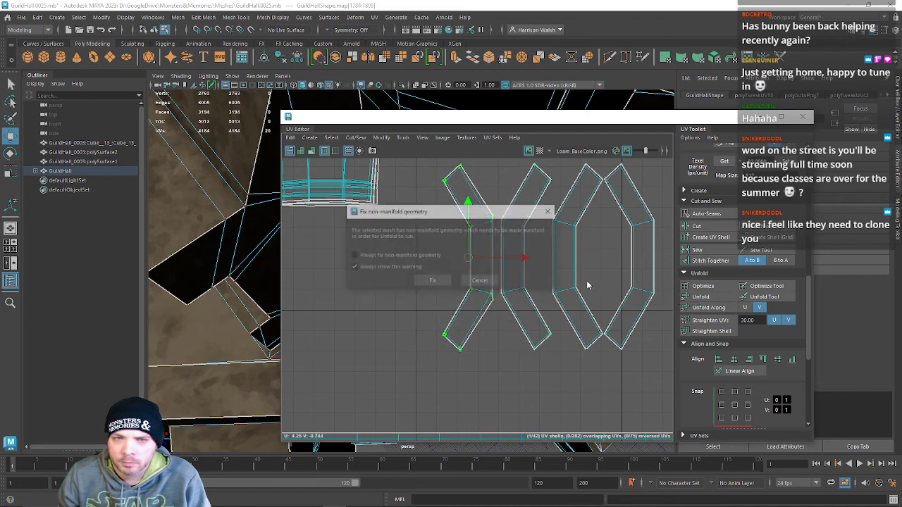
{"action": "left_click", "coordinate": [550, 210]}
{"action": "left_click", "coordinate": [21, 17]}
{"action": "left_click", "coordinate": [60, 77]}
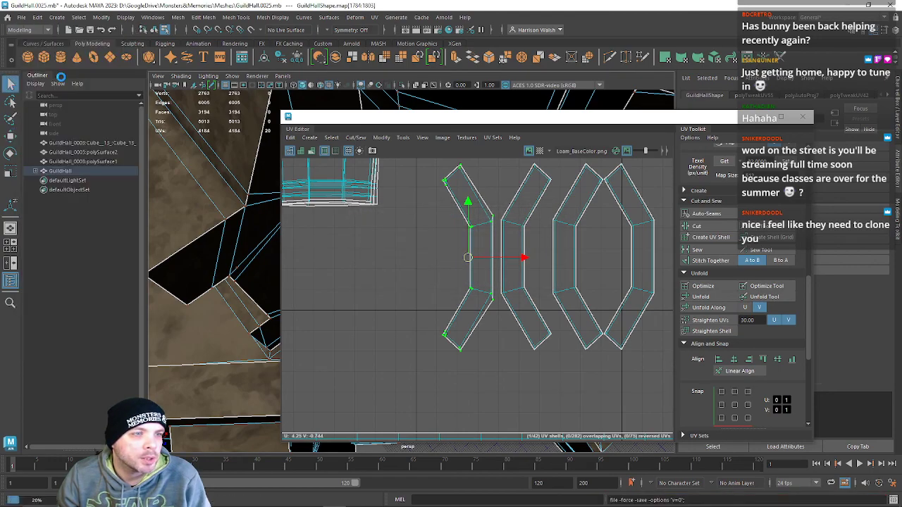
Try to unfold the second ledge shell with the non-manifold geometry fix, and undo the unfold and the fix.
{"action": "left_click", "coordinate": [507, 238]}
{"action": "left_click", "coordinate": [501, 229]}
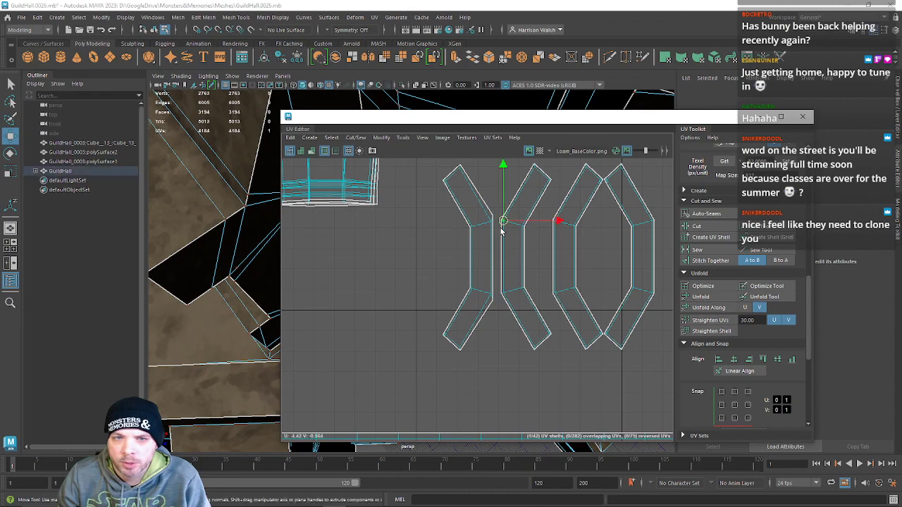
{"action": "double_click", "coordinate": [501, 233]}
{"action": "left_click", "coordinate": [701, 297]}
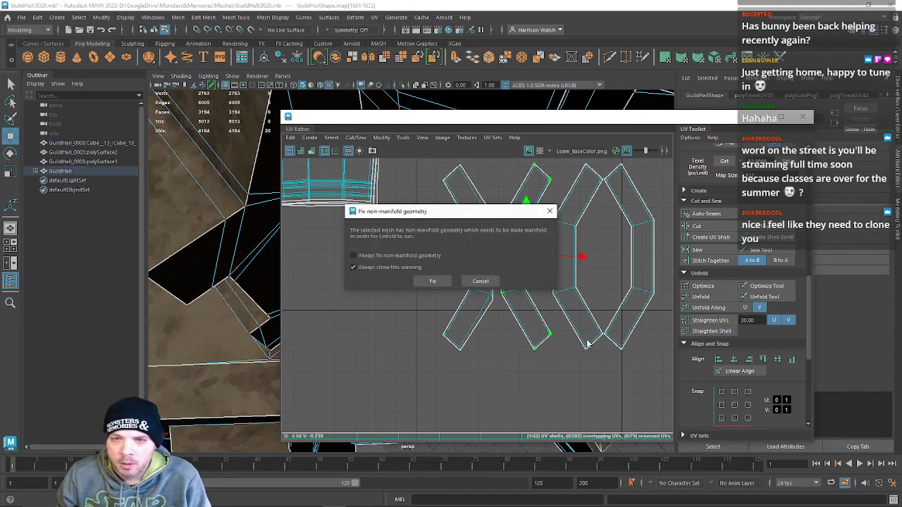
{"action": "left_click", "coordinate": [433, 281]}
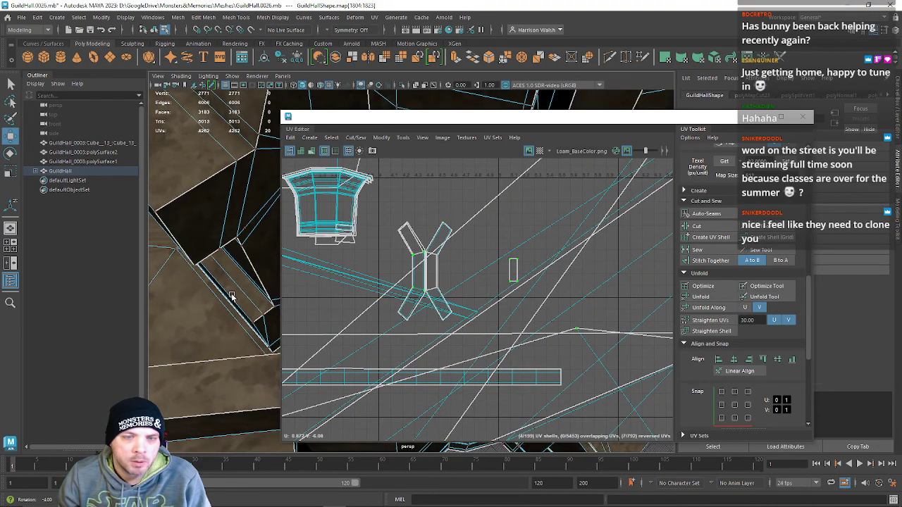
{"action": "scroll", "coordinate": [507, 359], "scroll_direction": "down", "scroll_amount": 5}
{"action": "scroll", "coordinate": [458, 302], "scroll_direction": "down", "scroll_amount": 4}
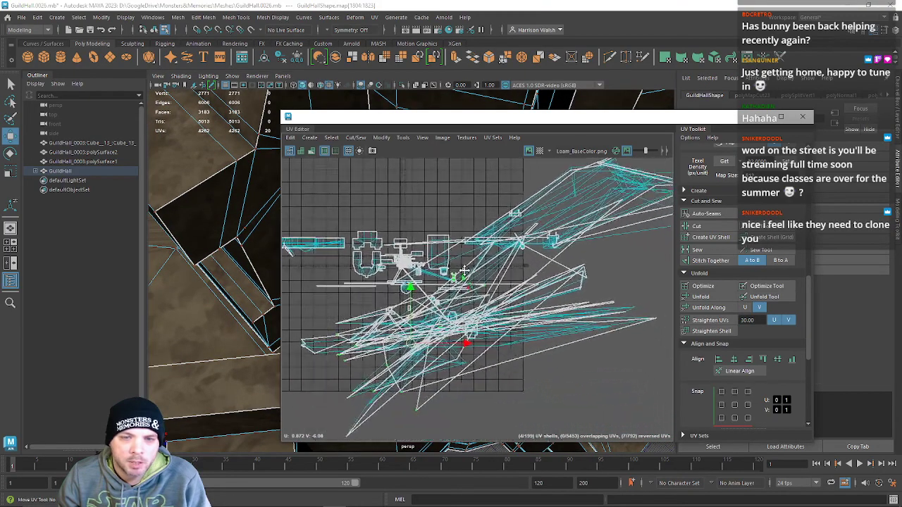
{"action": "middle_click_drag", "start_coordinate": [459, 302], "coordinate": [455, 319], "text": "alt"}
{"action": "left_click_drag", "start_coordinate": [412, 121], "coordinate": [568, 145]}
{"action": "key", "text": "ctrl+z"}
{"action": "key", "text": "ctrl+z"}
Return the guild hall to object selection, clear the UV Editor out of the way, and open the mesh Cleanup options.
{"action": "left_click_drag", "start_coordinate": [180, 310], "coordinate": [261, 256], "text": "alt"}
{"action": "middle_click_drag", "start_coordinate": [261, 256], "coordinate": [334, 260], "text": "alt"}
{"action": "left_click_drag", "start_coordinate": [334, 260], "coordinate": [318, 270], "text": "alt"}
{"action": "middle_click_drag", "start_coordinate": [319, 270], "coordinate": [301, 277], "text": "alt"}
{"action": "right_click_drag", "start_coordinate": [324, 229], "coordinate": [370, 215]}
{"action": "scroll", "coordinate": [360, 258], "scroll_direction": "down", "scroll_amount": 5}
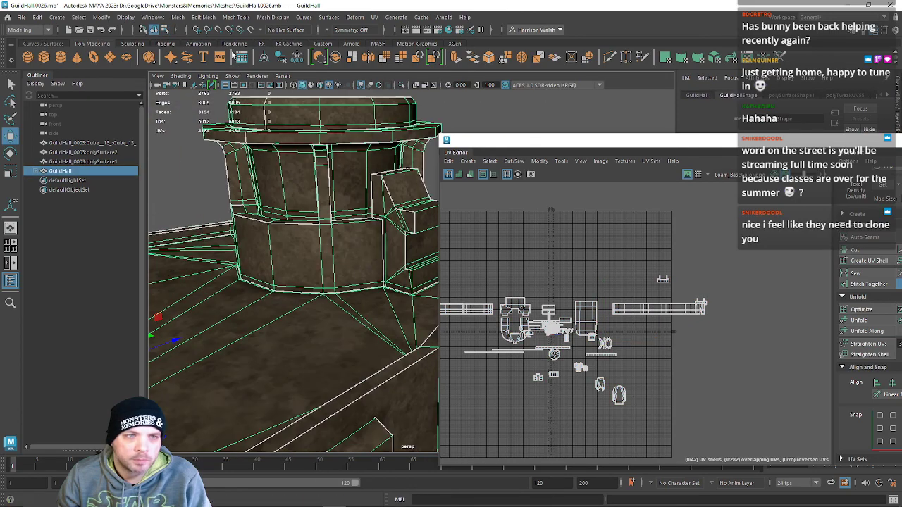
{"action": "left_click_drag", "start_coordinate": [661, 141], "coordinate": [901, 115]}
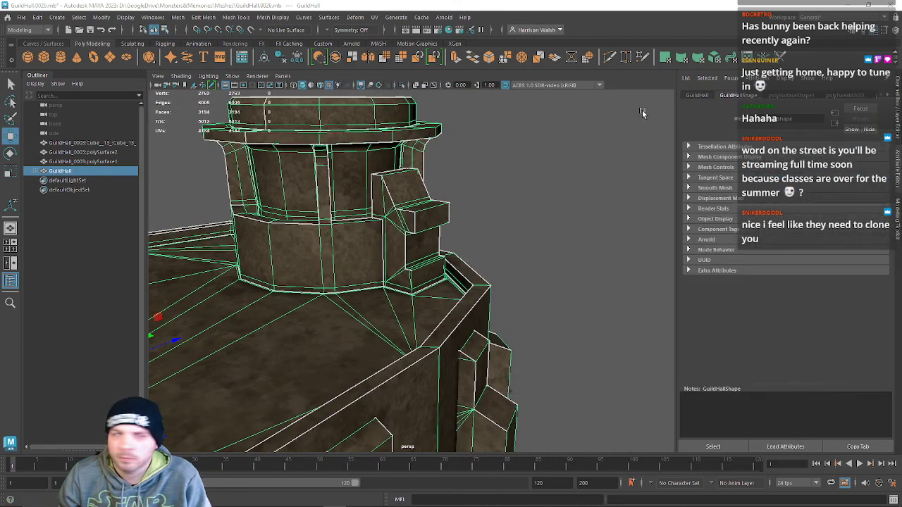
{"action": "left_click", "coordinate": [178, 17]}
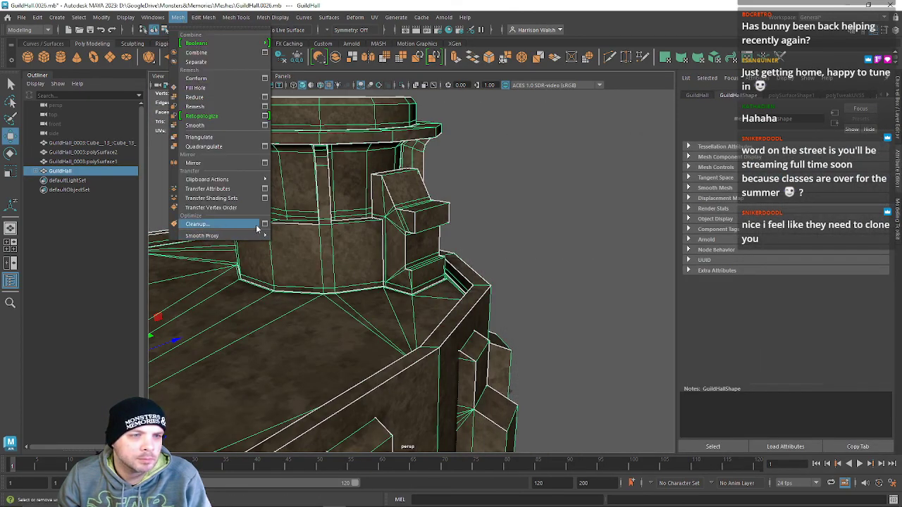
{"action": "left_click", "coordinate": [264, 225]}
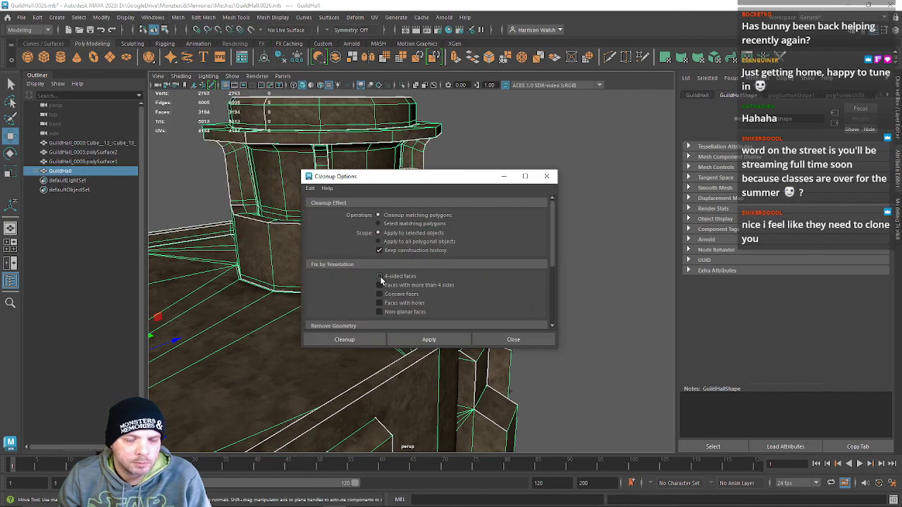
Run Cleanup on the guild hall for nonmanifold geometry, using the Geometry only option, and return to object selection.
{"action": "left_click_drag", "start_coordinate": [415, 182], "coordinate": [604, 161]}
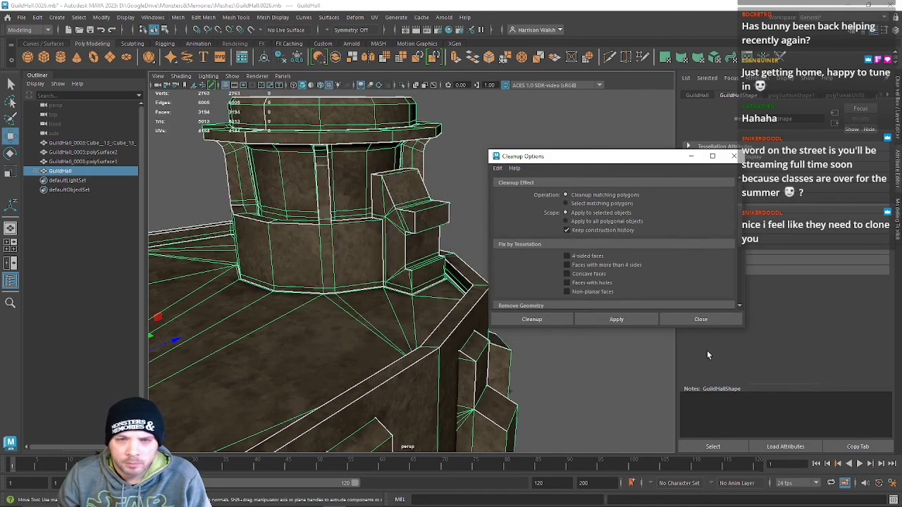
{"action": "left_click_drag", "start_coordinate": [741, 327], "coordinate": [838, 448]}
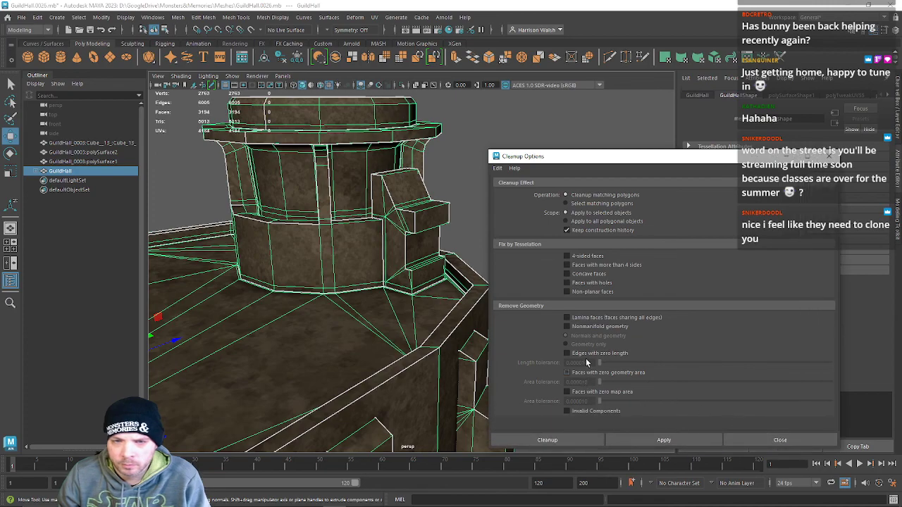
{"action": "left_click", "coordinate": [566, 327]}
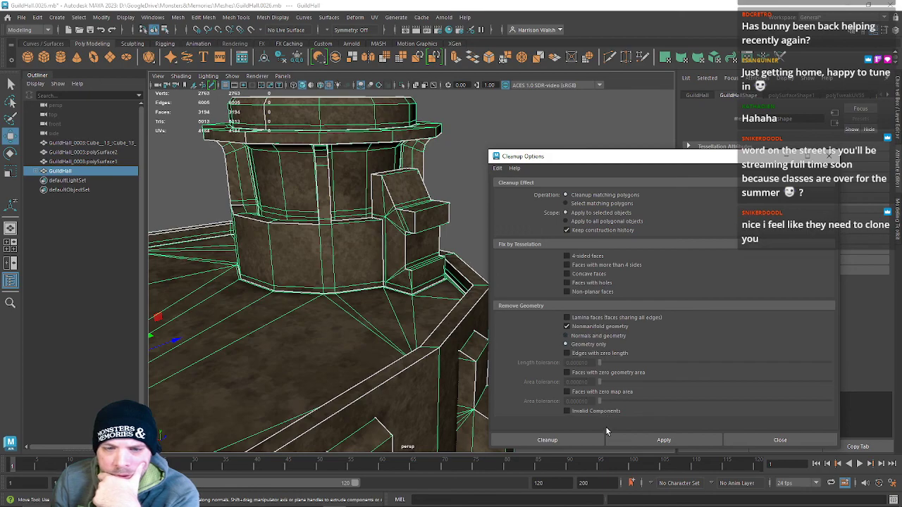
{"action": "left_click", "coordinate": [595, 437]}
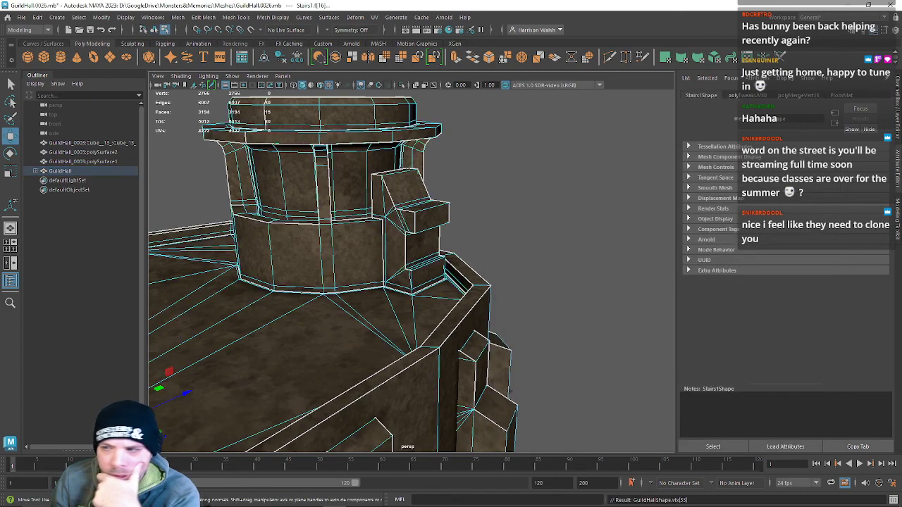
{"action": "right_click_drag", "start_coordinate": [380, 238], "coordinate": [423, 226]}
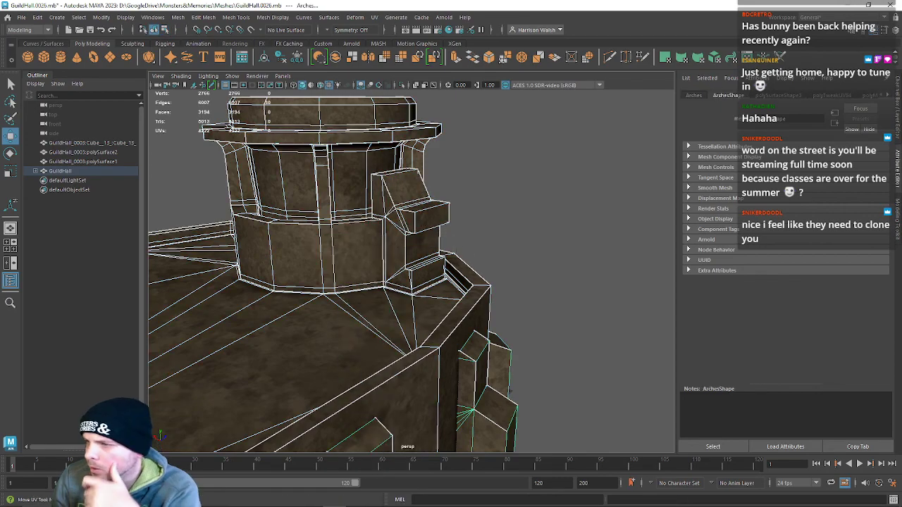
Unfold the four ledge shells again in the UV Editor with the guild hall in UV selection.
{"action": "key", "text": "F12"}
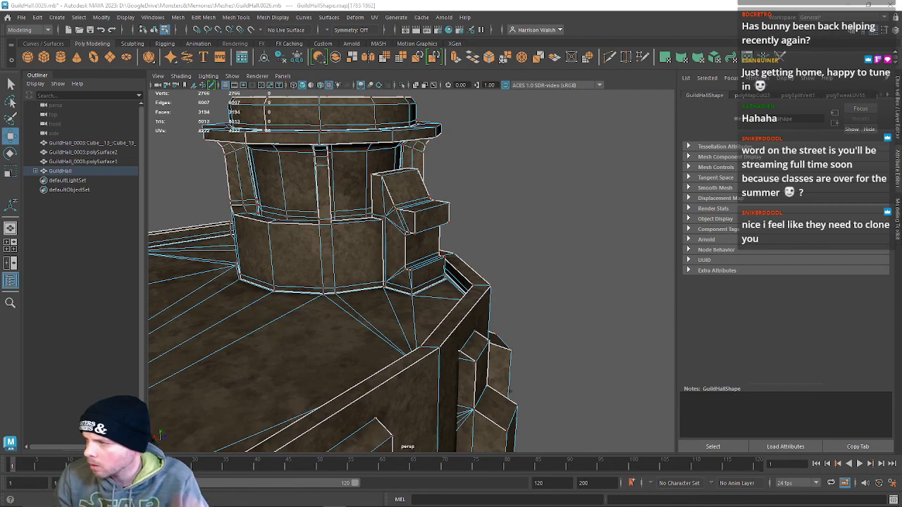
{"action": "key", "text": "ctrl+u"}
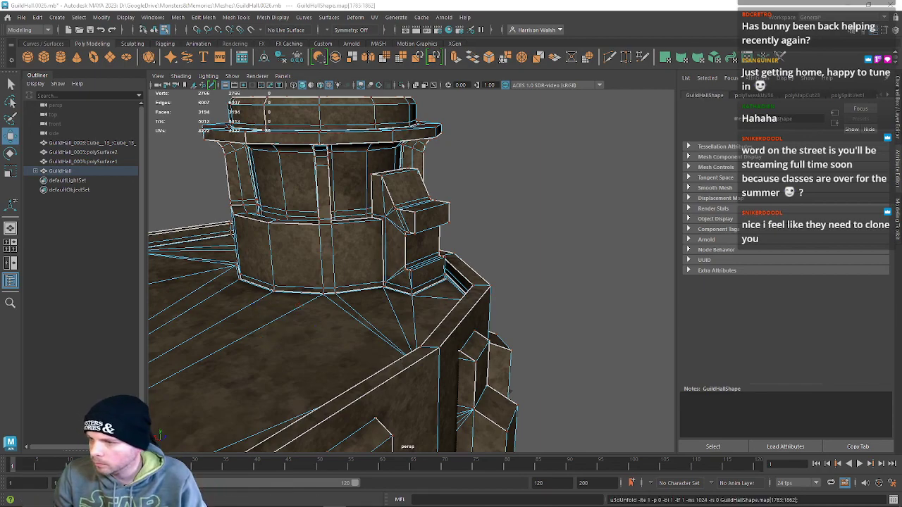
{"action": "left_click_drag", "start_coordinate": [901, 131], "coordinate": [608, 124]}
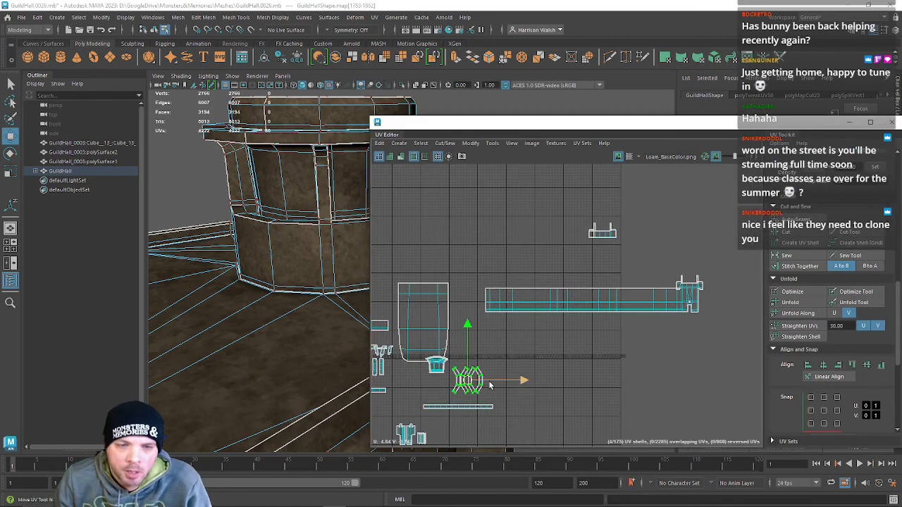
{"action": "scroll", "coordinate": [485, 387], "scroll_direction": "up", "scroll_amount": 6}
{"action": "middle_click_drag", "start_coordinate": [460, 400], "coordinate": [544, 370], "text": "alt"}
{"action": "scroll", "coordinate": [677, 299], "scroll_direction": "up", "scroll_amount": 2}
{"action": "left_click", "coordinate": [786, 304]}
Scale the two outer corner UVs of one ledge shell closer together vertically, and clear the UV Editor out of the way.
{"action": "middle_click_drag", "start_coordinate": [427, 323], "coordinate": [553, 317], "text": "alt"}
{"action": "scroll", "coordinate": [522, 290], "scroll_direction": "up", "scroll_amount": 4}
{"action": "left_click", "coordinate": [546, 219]}
{"action": "middle_click_drag", "start_coordinate": [553, 204], "coordinate": [551, 228], "text": "alt"}
{"action": "left_click", "coordinate": [551, 227]}
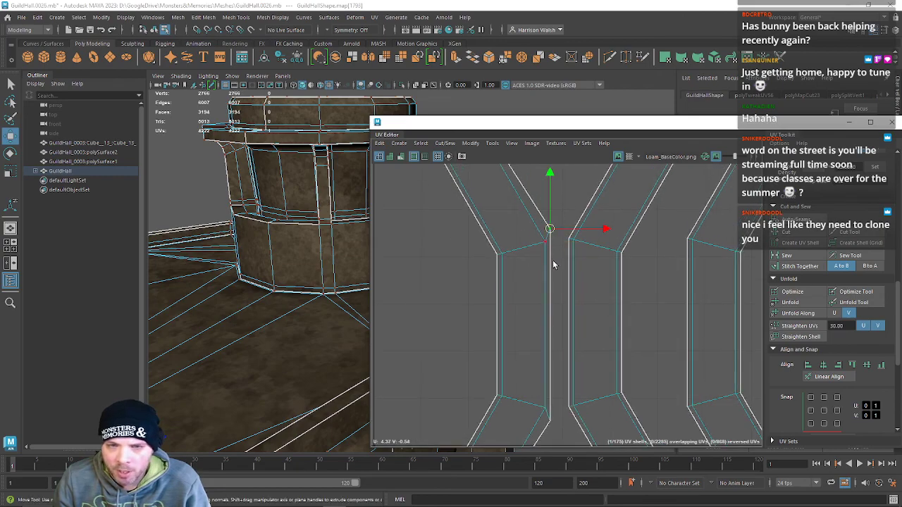
{"action": "middle_click_drag", "start_coordinate": [656, 318], "coordinate": [604, 266], "text": "alt"}
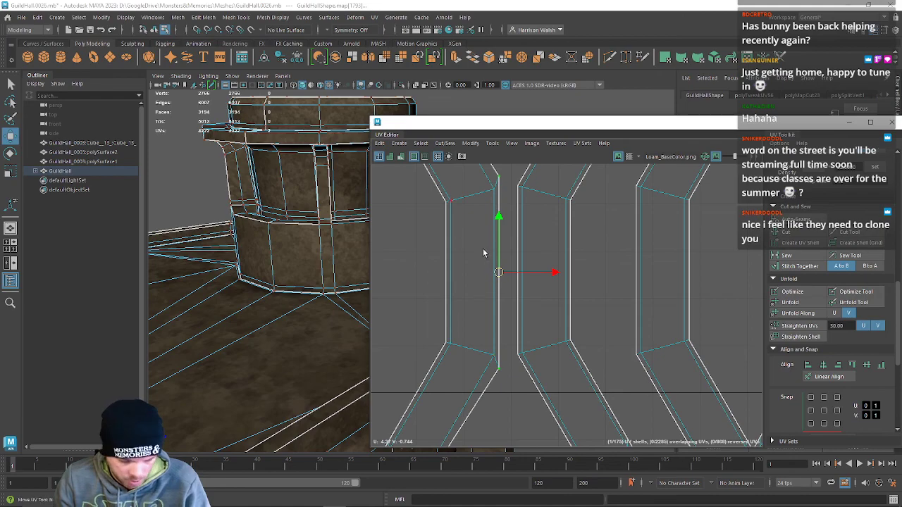
{"action": "key", "text": "r"}
{"action": "left_click_drag", "start_coordinate": [498, 217], "coordinate": [502, 228]}
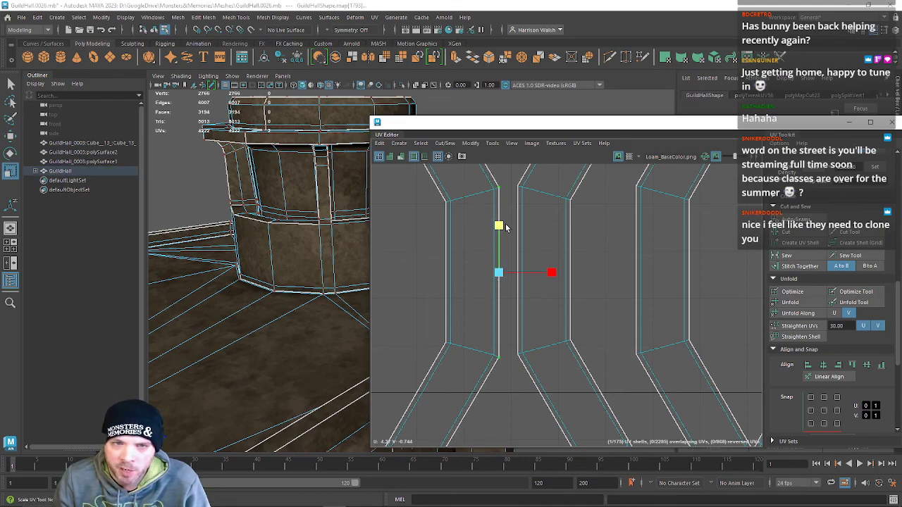
{"action": "left_click_drag", "start_coordinate": [546, 126], "coordinate": [901, 125]}
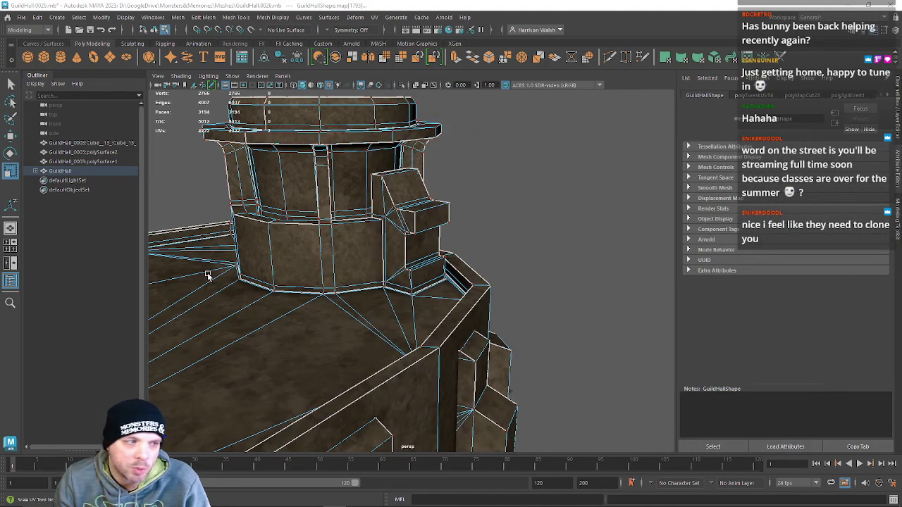
Return the guild hall to object selection and select the whole mesh.
{"action": "left_click_drag", "start_coordinate": [462, 278], "coordinate": [349, 271], "text": "alt"}
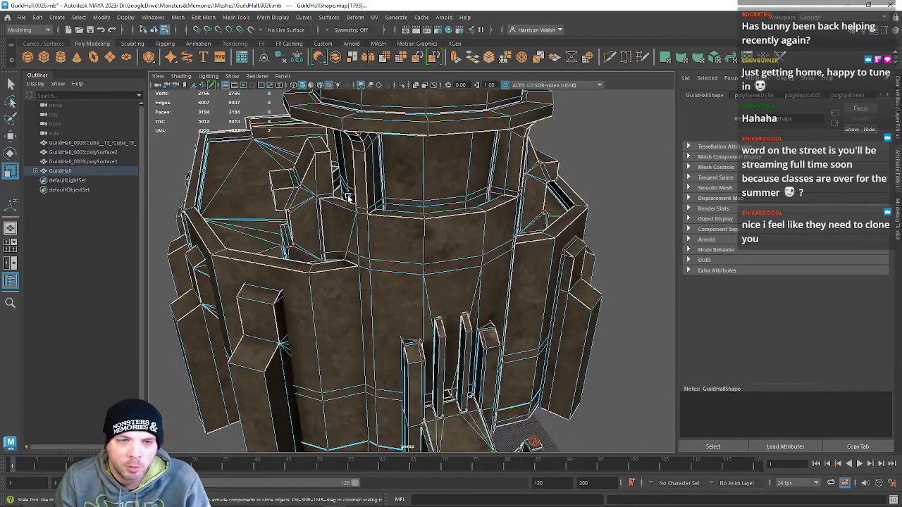
{"action": "right_click", "coordinate": [375, 222]}
{"action": "right_click_drag", "start_coordinate": [375, 222], "coordinate": [422, 207]}
{"action": "left_click", "coordinate": [582, 167]}
{"action": "left_click_drag", "start_coordinate": [583, 250], "coordinate": [566, 227], "text": "alt"}
{"action": "left_click", "coordinate": [534, 269]}
Check the guild hall's tower, roof and outer buttresses from all around, and save the scene.
{"action": "left_click_drag", "start_coordinate": [533, 270], "coordinate": [710, 317], "text": "alt"}
{"action": "scroll", "coordinate": [514, 312], "scroll_direction": "up", "scroll_amount": 10}
{"action": "left_click_drag", "start_coordinate": [511, 312], "coordinate": [528, 336], "text": "alt"}
{"action": "scroll", "coordinate": [317, 295], "scroll_direction": "down", "scroll_amount": 5}
{"action": "middle_click_drag", "start_coordinate": [528, 336], "coordinate": [463, 286], "text": "alt"}
{"action": "left_click_drag", "start_coordinate": [464, 286], "coordinate": [567, 268], "text": "alt"}
{"action": "middle_click_drag", "start_coordinate": [406, 296], "coordinate": [719, 262], "text": "alt"}
{"action": "scroll", "coordinate": [361, 275], "scroll_direction": "down", "scroll_amount": 4}
{"action": "scroll", "coordinate": [360, 275], "scroll_direction": "down", "scroll_amount": 5}
{"action": "left_click_drag", "start_coordinate": [362, 298], "coordinate": [162, 296], "text": "alt"}
{"action": "left_click", "coordinate": [21, 17]}
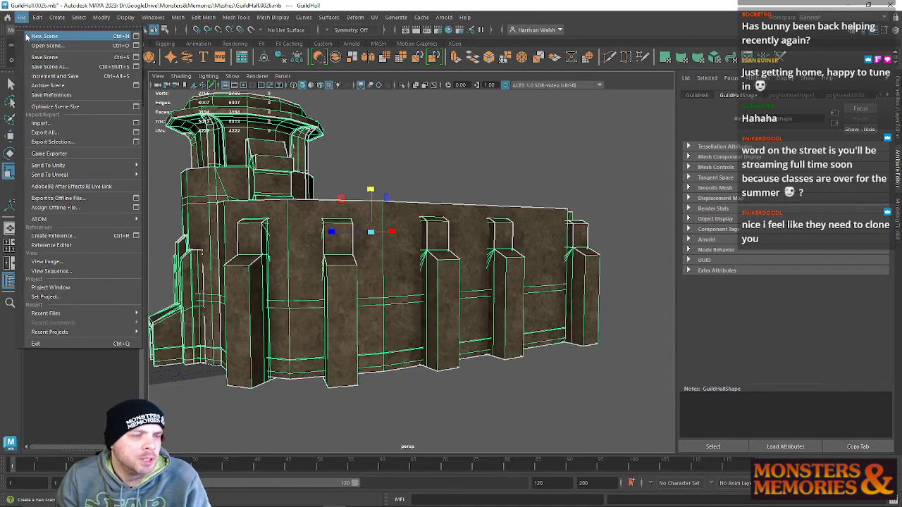
{"action": "left_click", "coordinate": [55, 59]}
Examine the textures on the entrance, front pillars, side walls and rear buttresses up close.
{"action": "left_click_drag", "start_coordinate": [303, 222], "coordinate": [384, 292], "text": "alt"}
{"action": "middle_click_drag", "start_coordinate": [384, 293], "coordinate": [388, 211], "text": "alt"}
{"action": "right_click_drag", "start_coordinate": [389, 211], "coordinate": [385, 317], "text": "alt"}
{"action": "left_click_drag", "start_coordinate": [385, 316], "coordinate": [356, 355], "text": "alt"}
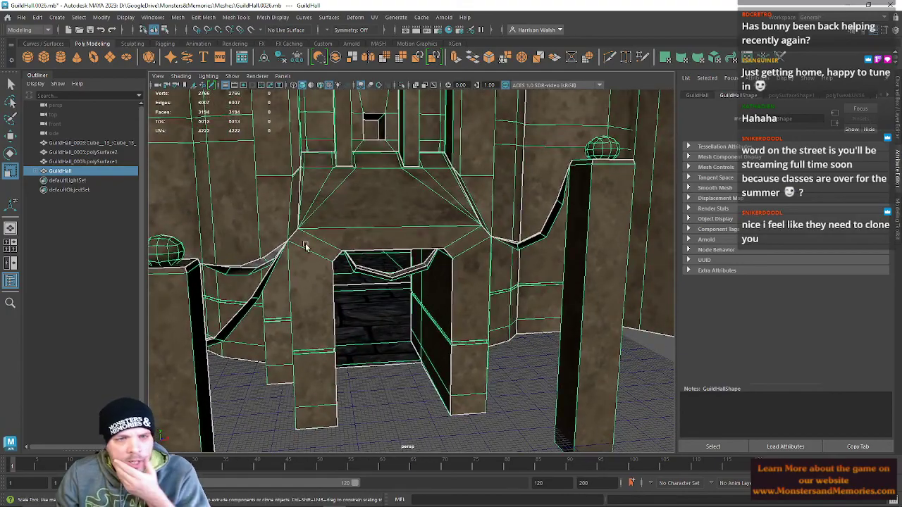
{"action": "left_click_drag", "start_coordinate": [333, 275], "coordinate": [308, 427], "text": "alt"}
{"action": "middle_click_drag", "start_coordinate": [308, 427], "coordinate": [85, 431], "text": "alt"}
{"action": "right_click_drag", "start_coordinate": [83, 430], "coordinate": [322, 376], "text": "alt"}
{"action": "left_click_drag", "start_coordinate": [322, 376], "coordinate": [522, 328], "text": "alt"}
{"action": "right_click_drag", "start_coordinate": [521, 329], "coordinate": [542, 281], "text": "alt"}
{"action": "left_click_drag", "start_coordinate": [574, 295], "coordinate": [346, 263], "text": "alt"}
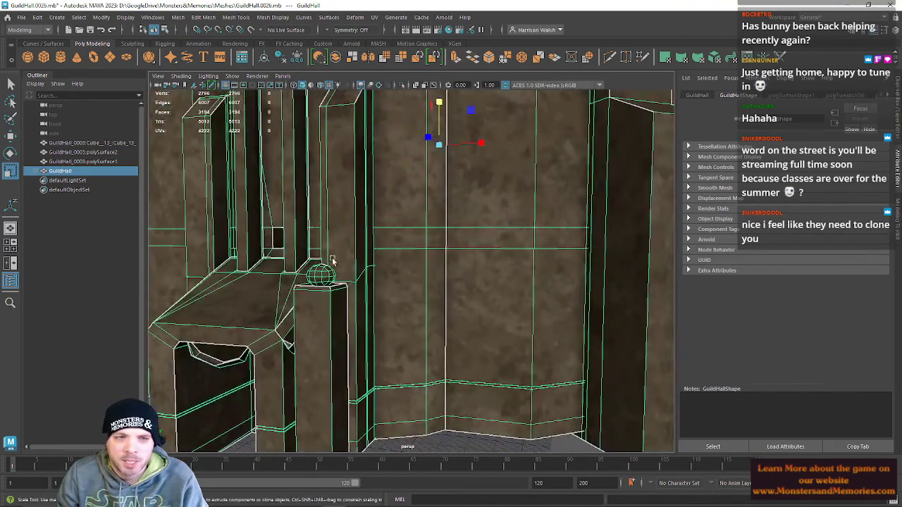
{"action": "left_click_drag", "start_coordinate": [273, 254], "coordinate": [161, 250], "text": "alt"}
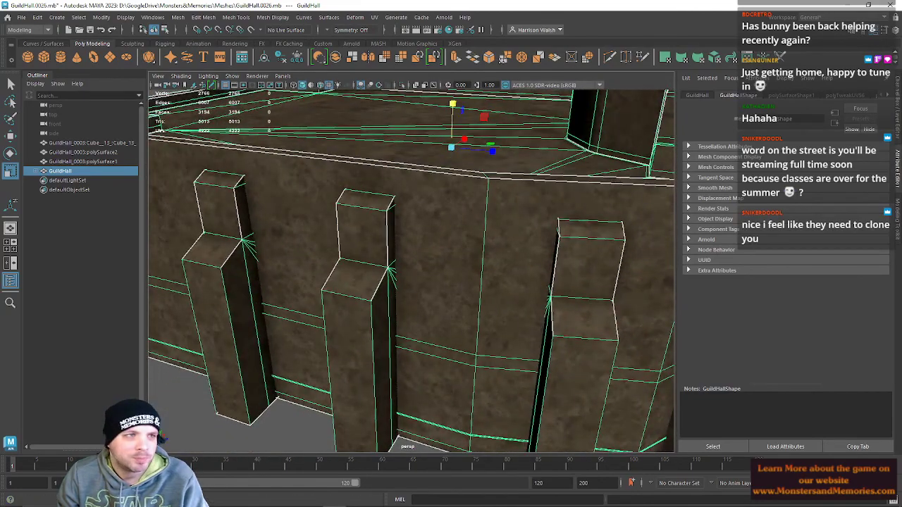
Save the guild hall scene again and minimize Maya to reach the desktop.
{"action": "left_click", "coordinate": [20, 17]}
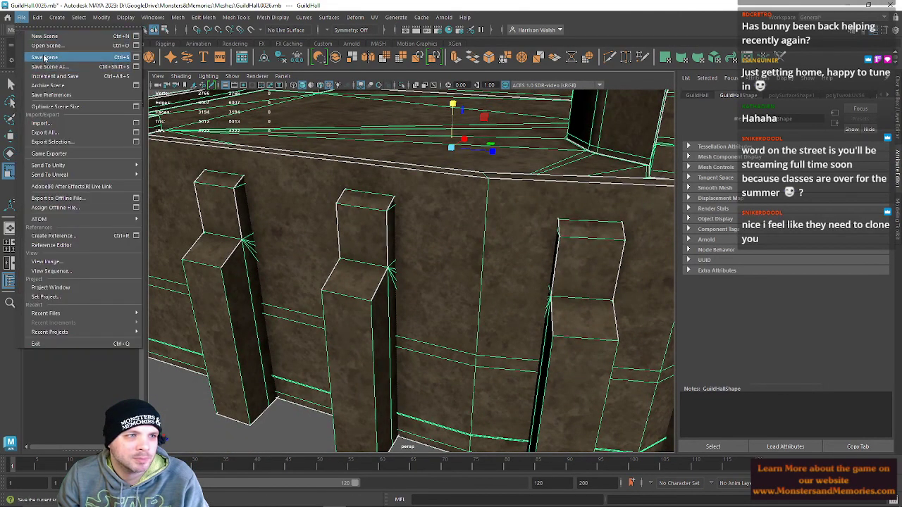
{"action": "left_click", "coordinate": [43, 57]}
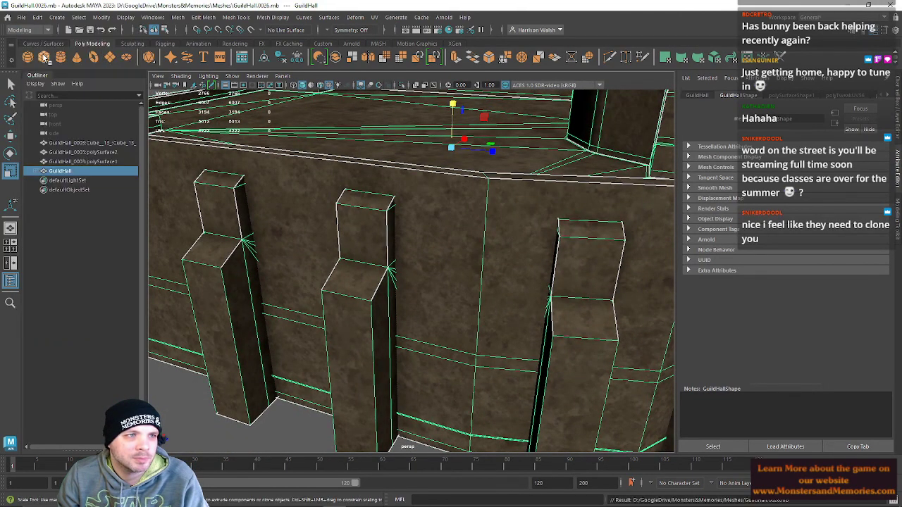
{"action": "left_click", "coordinate": [860, 6]}
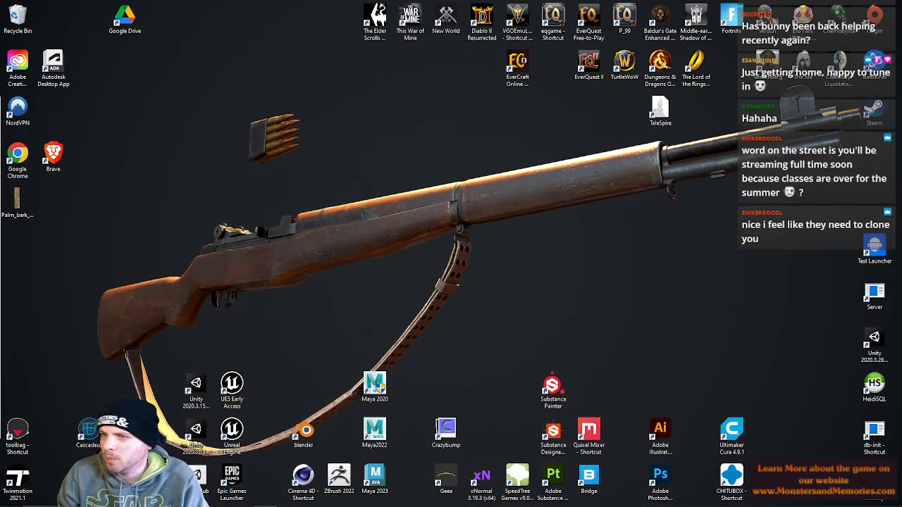
Start the Server shortcut, dismiss its window, and try to open the client project from Unity Hub.
{"action": "double_click", "coordinate": [880, 298]}
{"action": "left_click", "coordinate": [531, 209]}
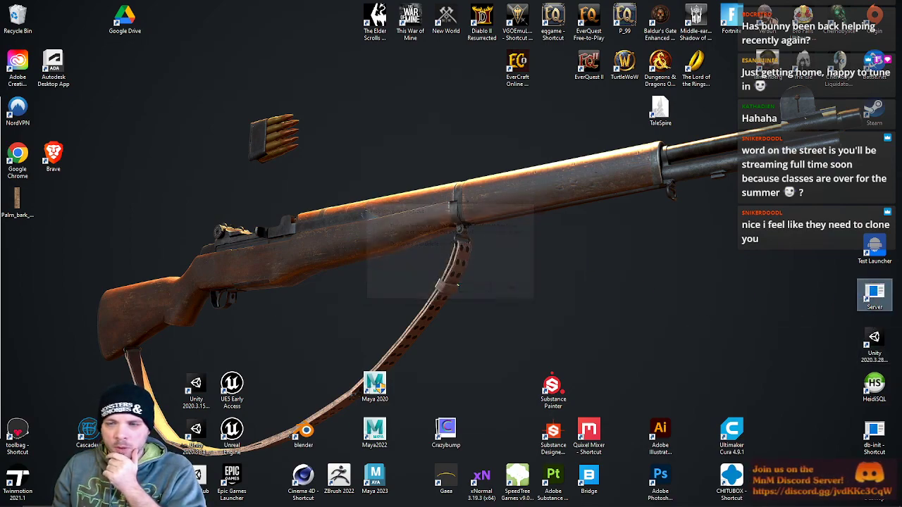
{"action": "double_click", "coordinate": [873, 342]}
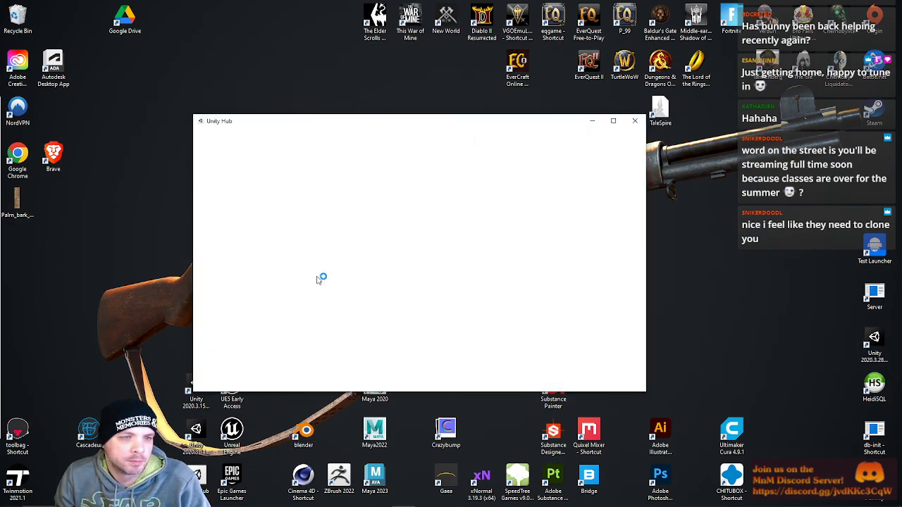
{"action": "left_click", "coordinate": [336, 245]}
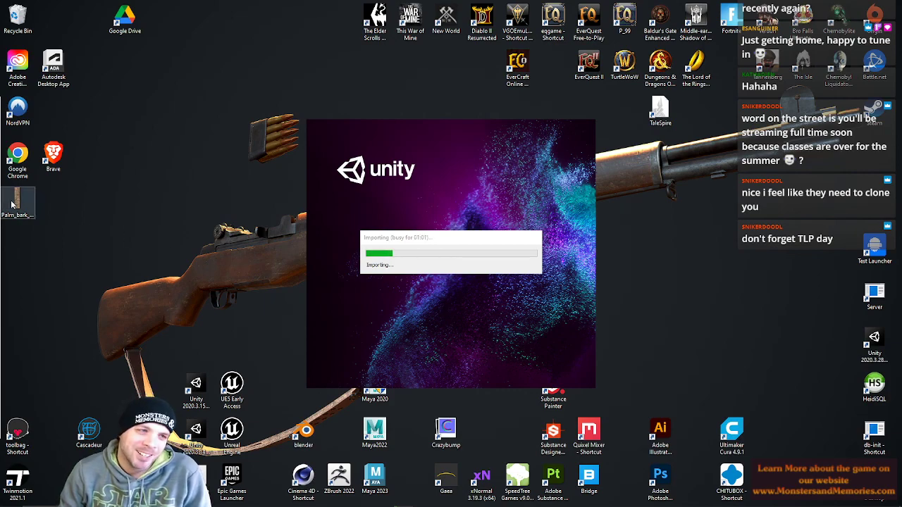
Move the Palm_bark file from the desktop to the Recycle Bin, and open the client project from Unity Hub again.
{"action": "left_click_drag", "start_coordinate": [18, 200], "coordinate": [19, 11]}
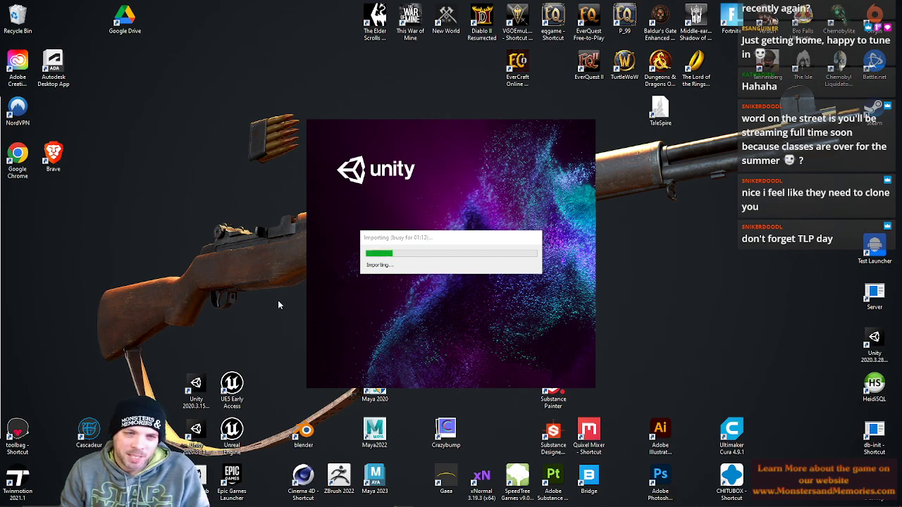
{"action": "mouse_move", "coordinate": [267, 501]}
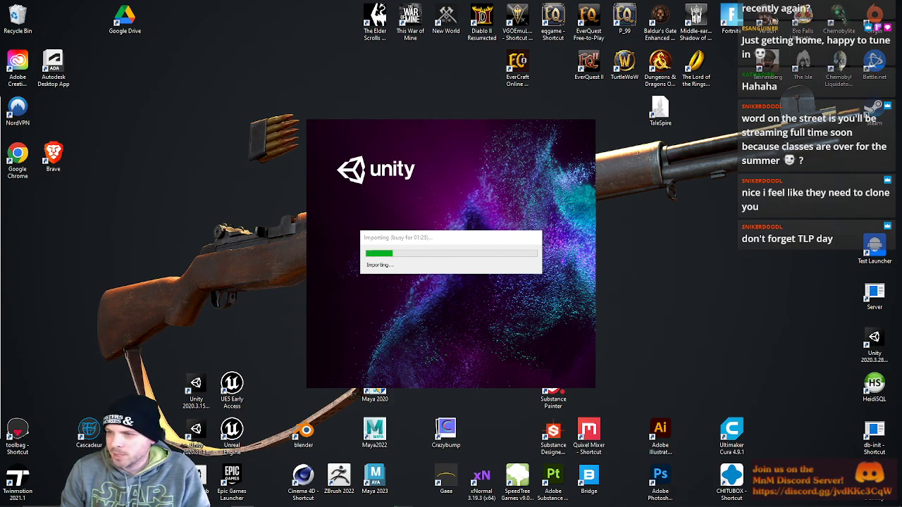
{"action": "left_click", "coordinate": [866, 341]}
{"action": "double_click", "coordinate": [873, 341]}
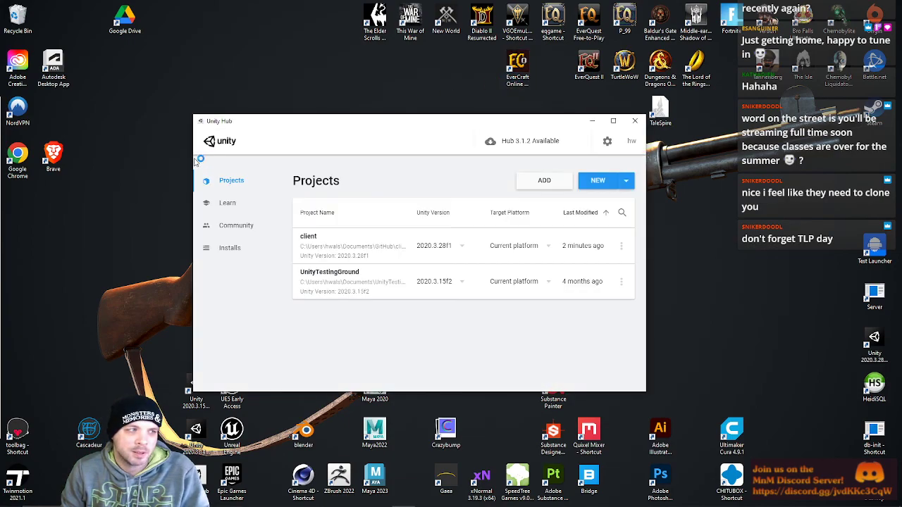
{"action": "left_click", "coordinate": [331, 261]}
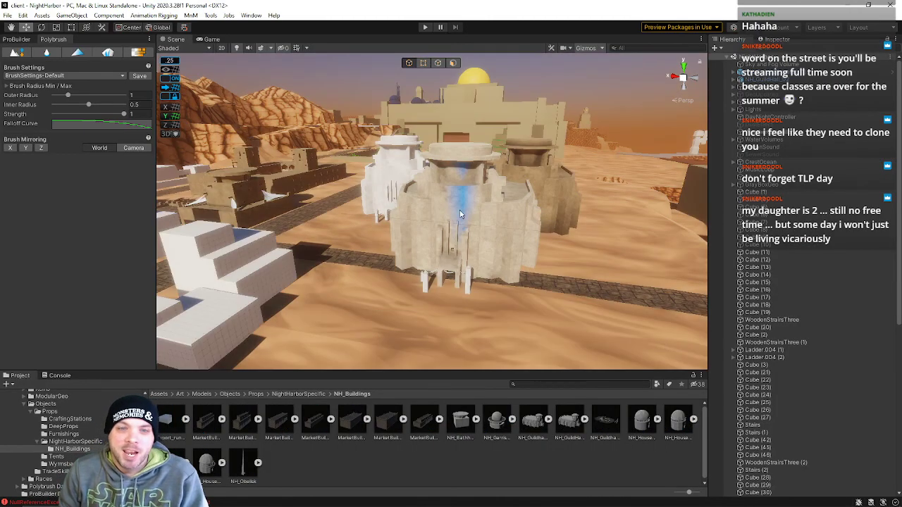
Delete the beige guild hall standing in front of the others from the NightHarbor scene.
{"action": "right_click_drag", "start_coordinate": [487, 241], "coordinate": [556, 213]}
{"action": "key", "text": "w"}
{"action": "key", "text": "a"}
{"action": "key", "text": "s"}
{"action": "left_click", "coordinate": [493, 240]}
{"action": "right_click_drag", "start_coordinate": [493, 241], "coordinate": [463, 234]}
{"action": "key", "text": "w"}
{"action": "key", "text": "d"}
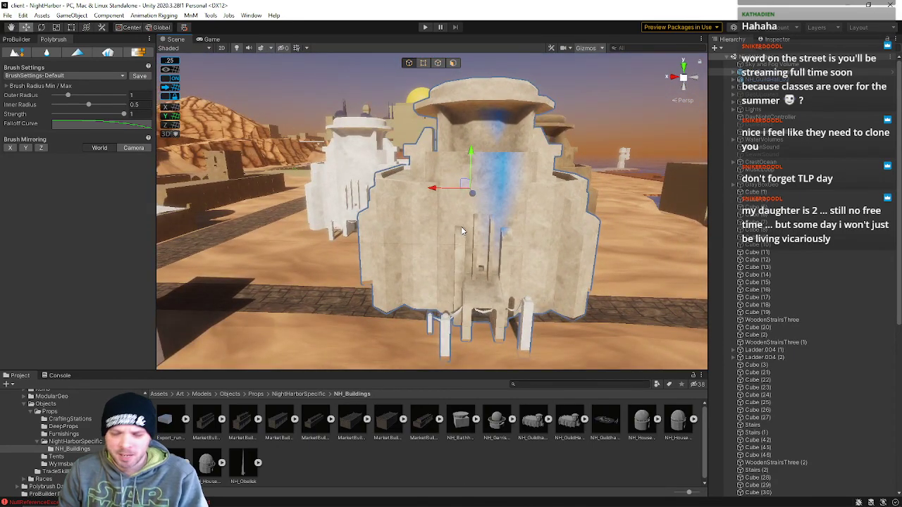
{"action": "key", "text": "Delete"}
Delete the white, untextured guild hall from the NightHarbor scene.
{"action": "right_click_drag", "start_coordinate": [422, 226], "coordinate": [433, 243]}
{"action": "key", "text": "w"}
{"action": "key", "text": "s"}
{"action": "left_click", "coordinate": [438, 197]}
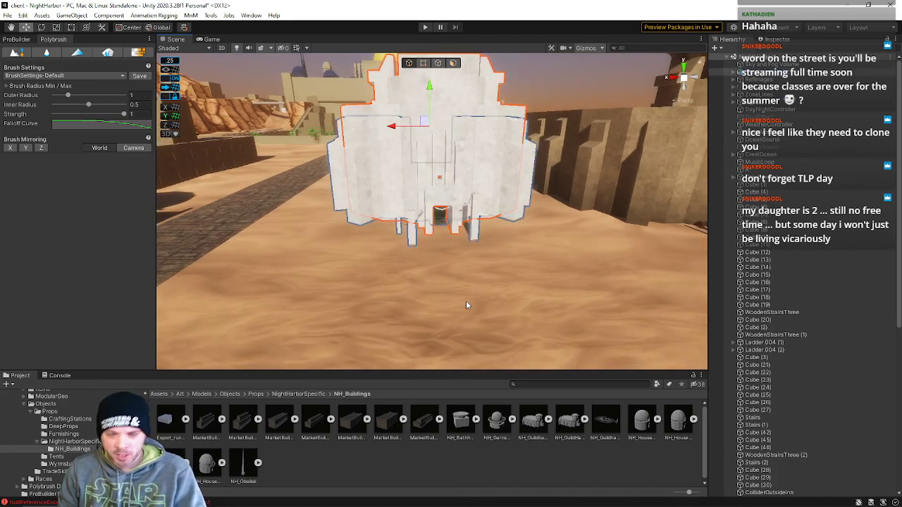
{"action": "key", "text": "Delete"}
Delete the NH_GuildHall_02.fbx asset from the NH_Buildings folder and confirm the deletion.
{"action": "left_click", "coordinate": [570, 425]}
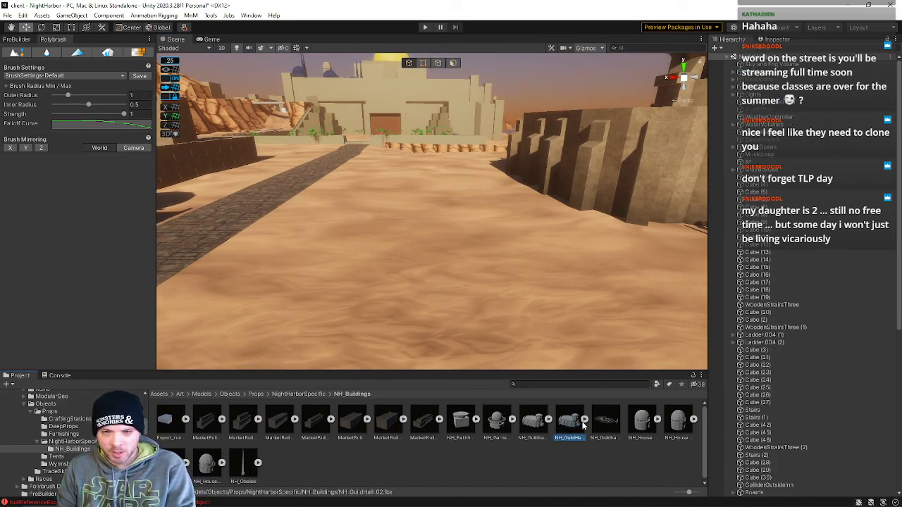
{"action": "key", "text": "Delete"}
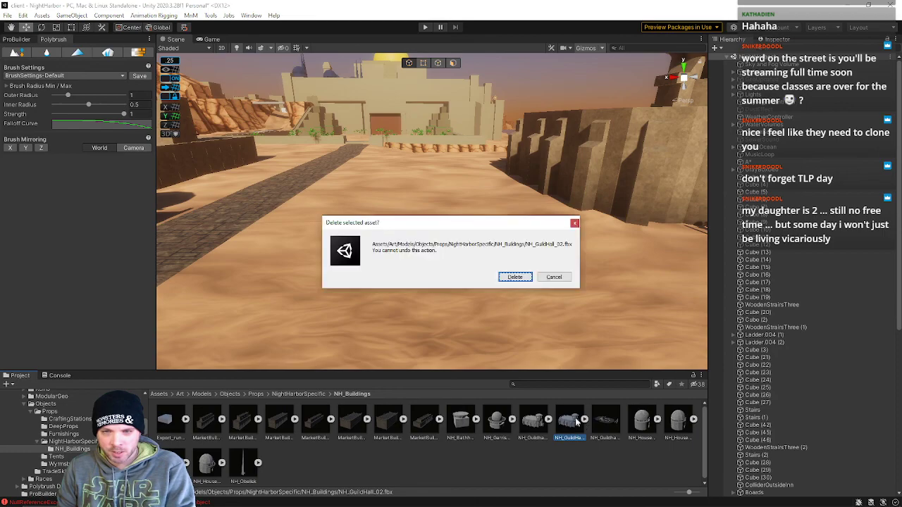
{"action": "left_click", "coordinate": [515, 277]}
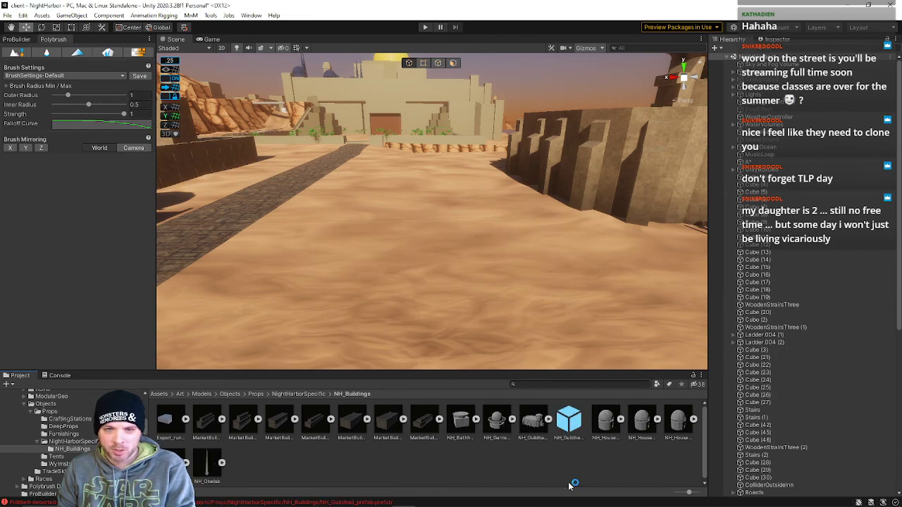
Switch to Maya, export the selected guild hall as NH_GuildHall_02.fbx, and return to Unity.
{"action": "right_click", "coordinate": [522, 458]}
{"action": "left_click", "coordinate": [578, 264]}
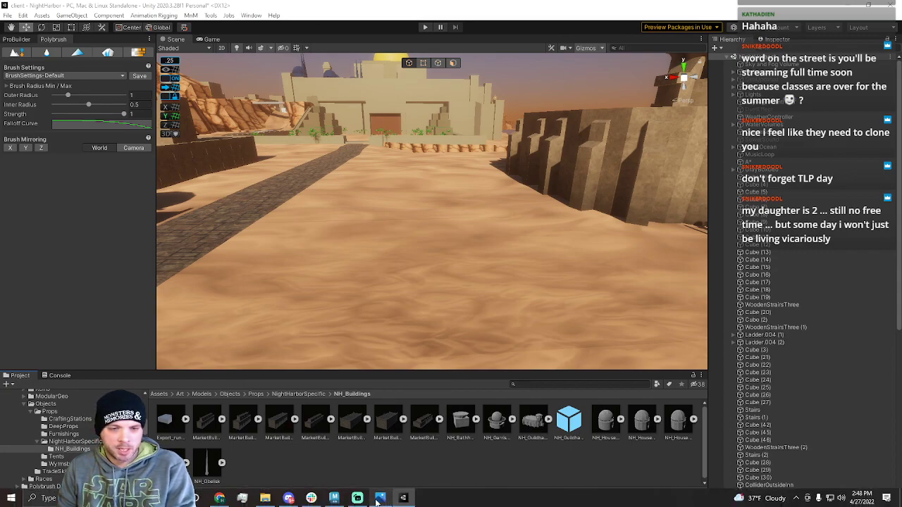
{"action": "left_click", "coordinate": [334, 499]}
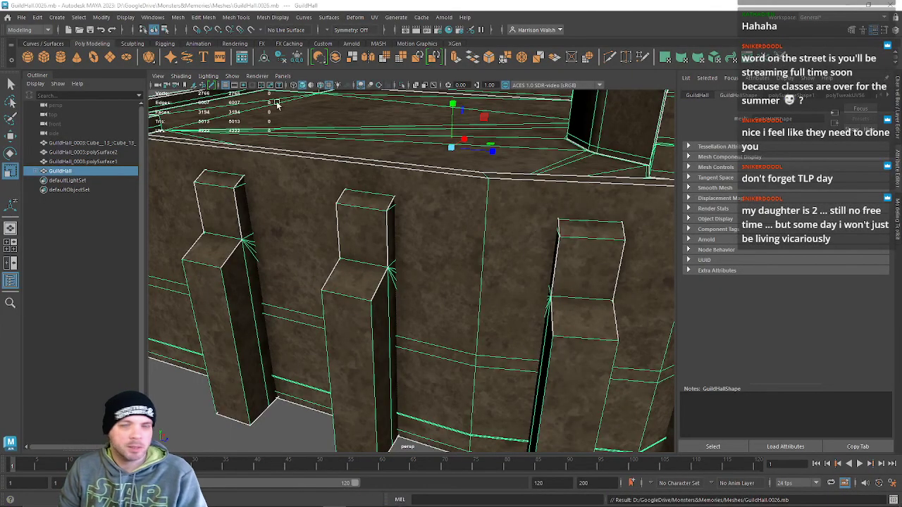
{"action": "left_click", "coordinate": [21, 17]}
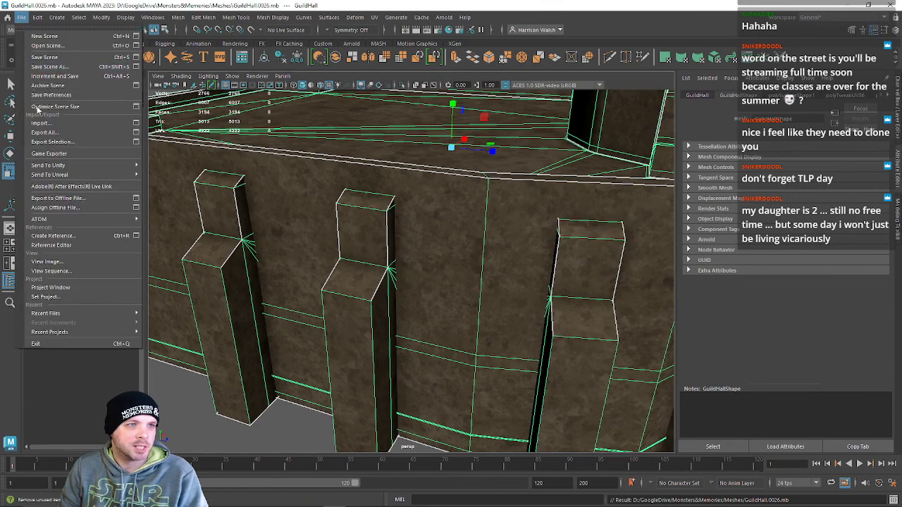
{"action": "left_click", "coordinate": [64, 143]}
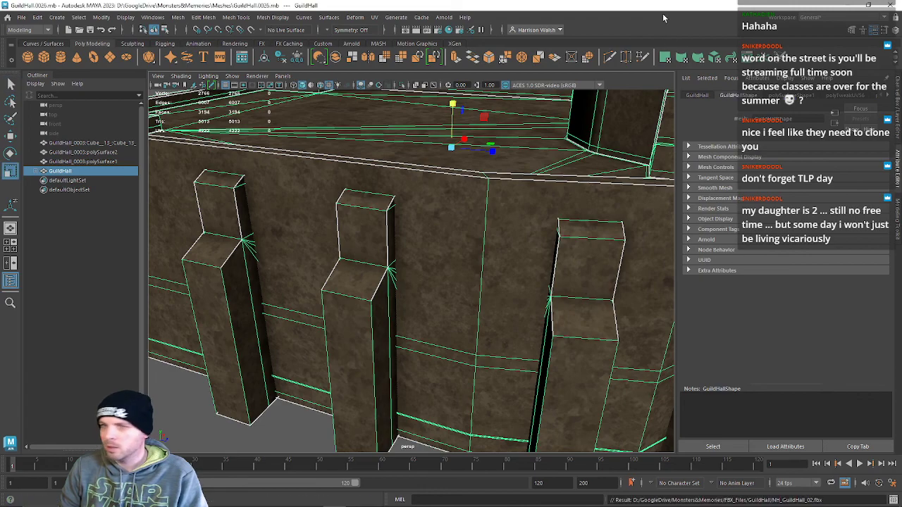
{"action": "left_click", "coordinate": [847, 5]}
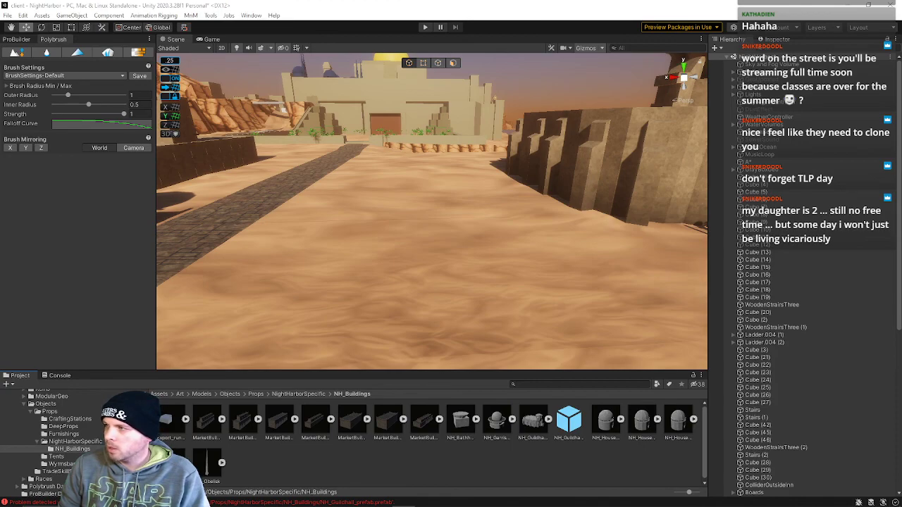
Import NH_GuildHall_02.fbx into the NH_Buildings folder, and apply Generate Colliders in its model import settings.
{"action": "right_click", "coordinate": [508, 488]}
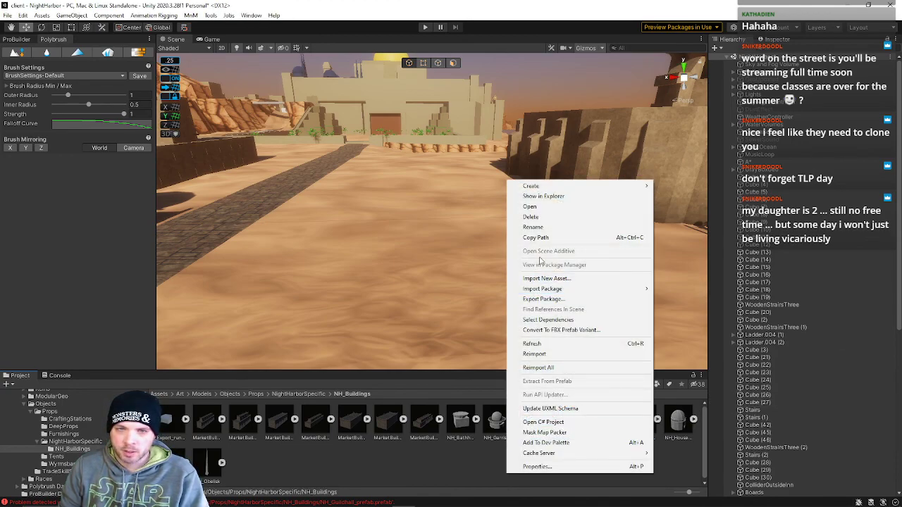
{"action": "left_click", "coordinate": [554, 279]}
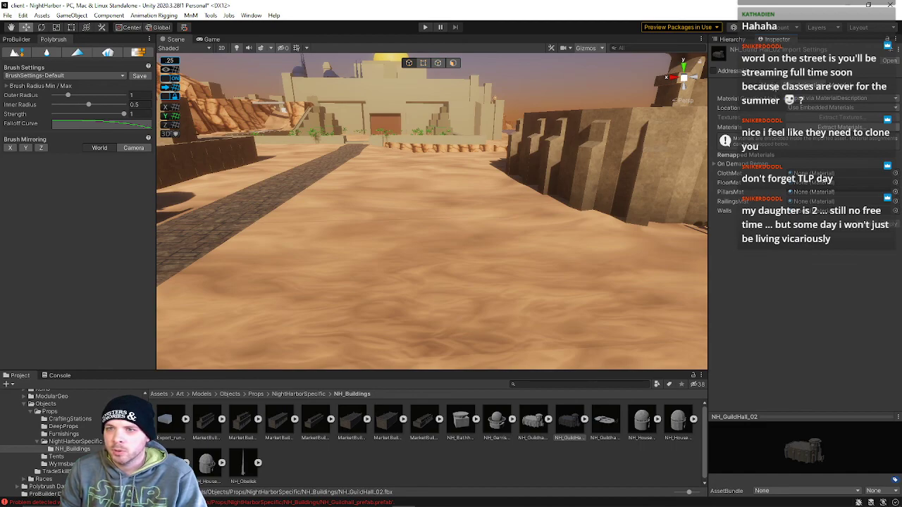
{"action": "left_click", "coordinate": [768, 85]}
{"action": "left_click", "coordinate": [788, 229]}
{"action": "left_click", "coordinate": [888, 363]}
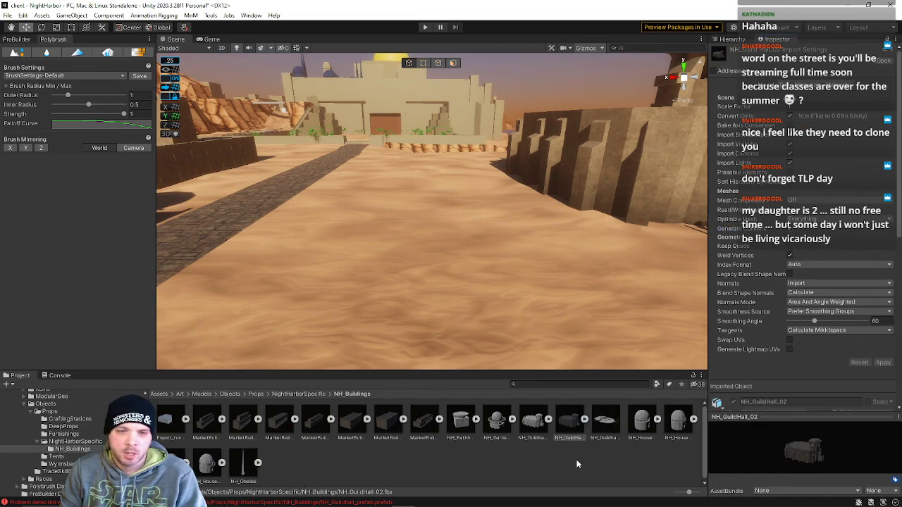
Place the NH_GuildHall_02 model on the open sand in the NightHarbor scene and check its interior.
{"action": "left_click_drag", "start_coordinate": [571, 421], "coordinate": [445, 194]}
{"action": "right_click_drag", "start_coordinate": [483, 250], "coordinate": [490, 316]}
{"action": "left_click", "coordinate": [545, 163]}
{"action": "key", "text": "w"}
{"action": "key", "text": "w"}
{"action": "key", "text": "s"}
{"action": "key", "text": "w"}
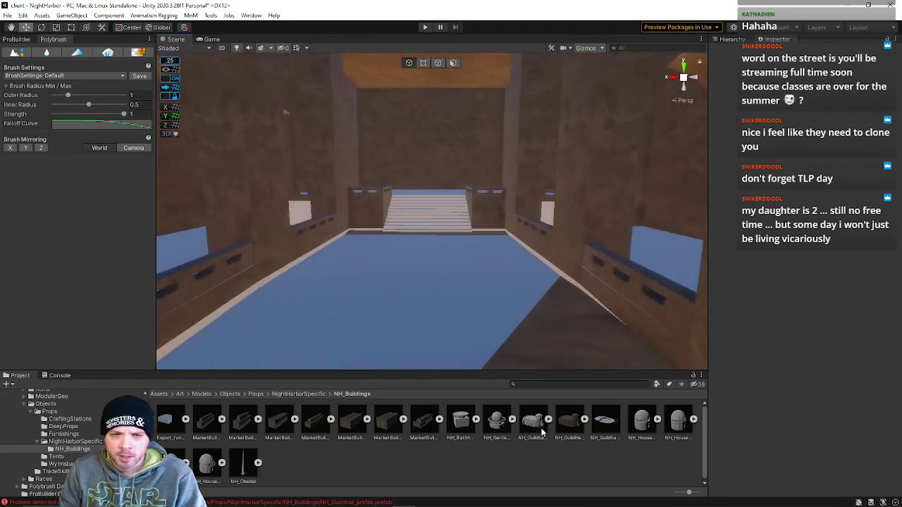
Open the material remapping settings of the NH_GuildHall_02 asset and browse the World materials folder.
{"action": "left_click", "coordinate": [571, 422]}
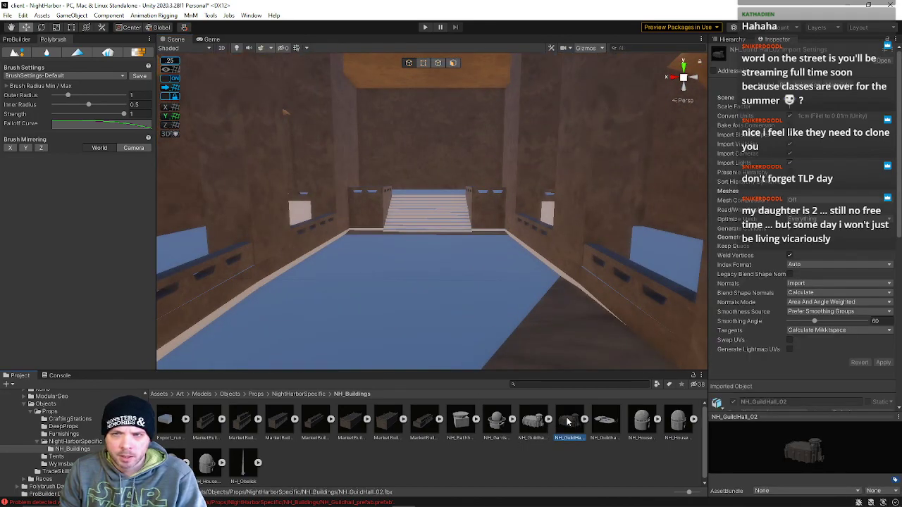
{"action": "left_click", "coordinate": [833, 86]}
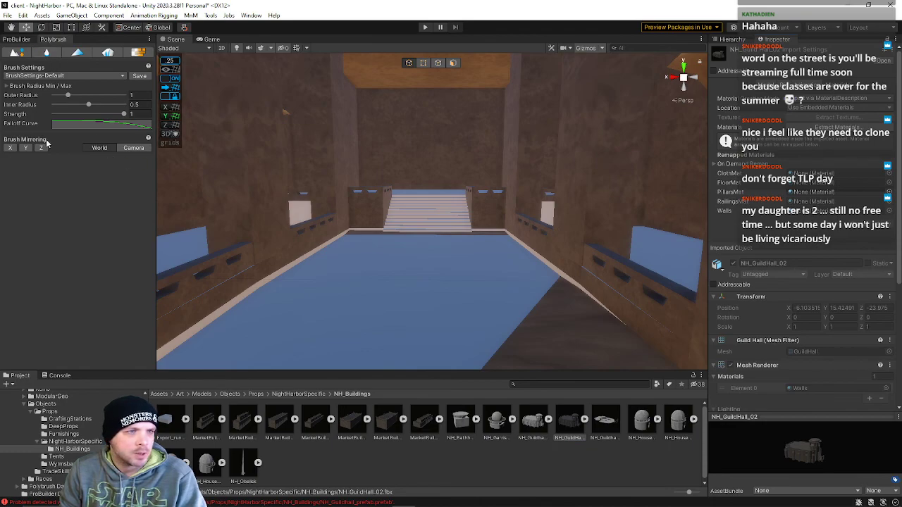
{"action": "left_click", "coordinate": [18, 39]}
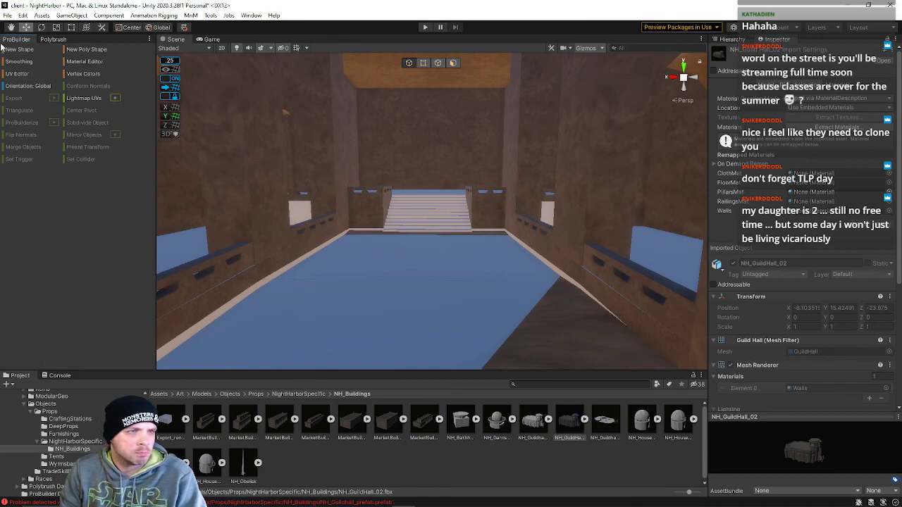
{"action": "scroll", "coordinate": [49, 434], "scroll_direction": "up", "scroll_amount": 3}
{"action": "left_click", "coordinate": [43, 451]}
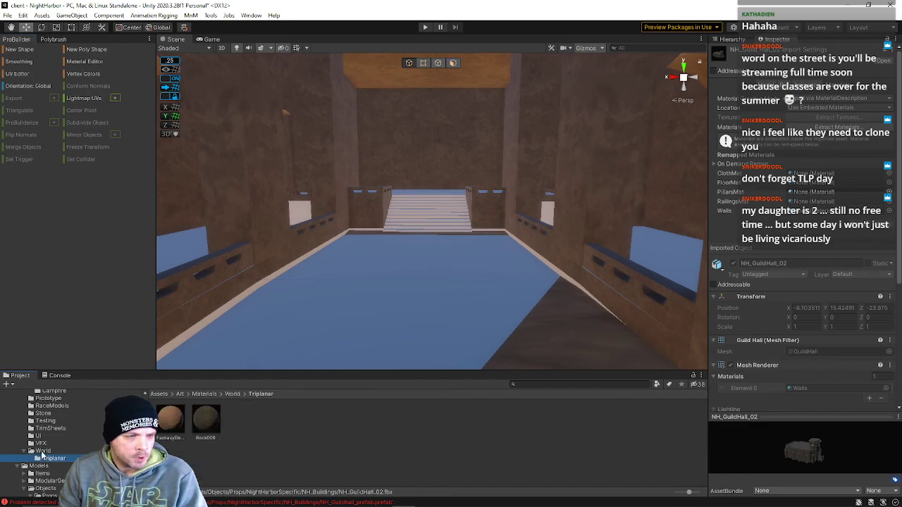
{"action": "scroll", "coordinate": [527, 468], "scroll_direction": "down", "scroll_amount": 1}
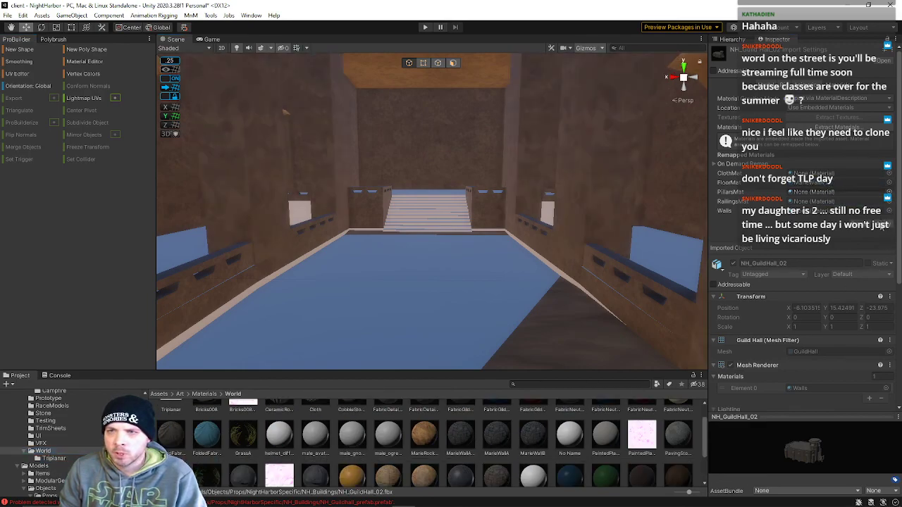
Remap the guild hall's cloth, floor, pillars, railings and walls materials to LoamVertex from the Loam folder.
{"action": "scroll", "coordinate": [99, 451], "scroll_direction": "up", "scroll_amount": 3}
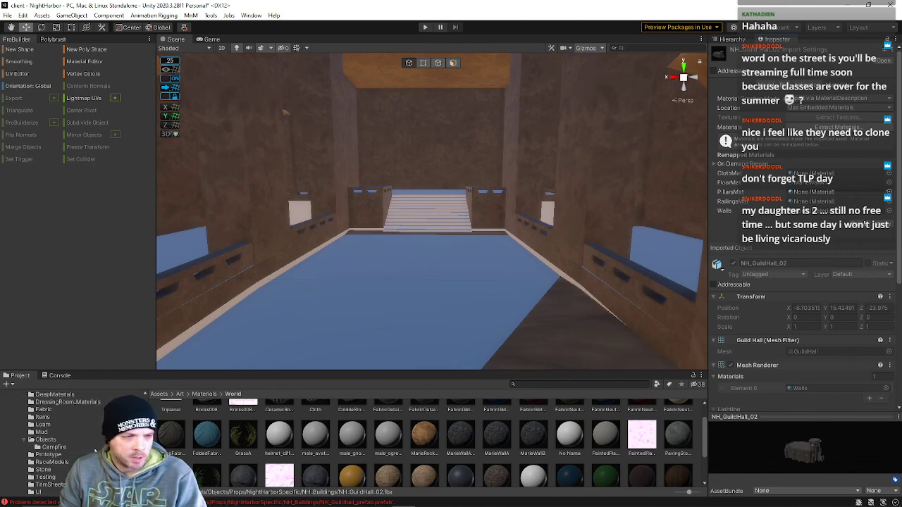
{"action": "scroll", "coordinate": [46, 435], "scroll_direction": "up", "scroll_amount": 2}
{"action": "left_click", "coordinate": [43, 453]}
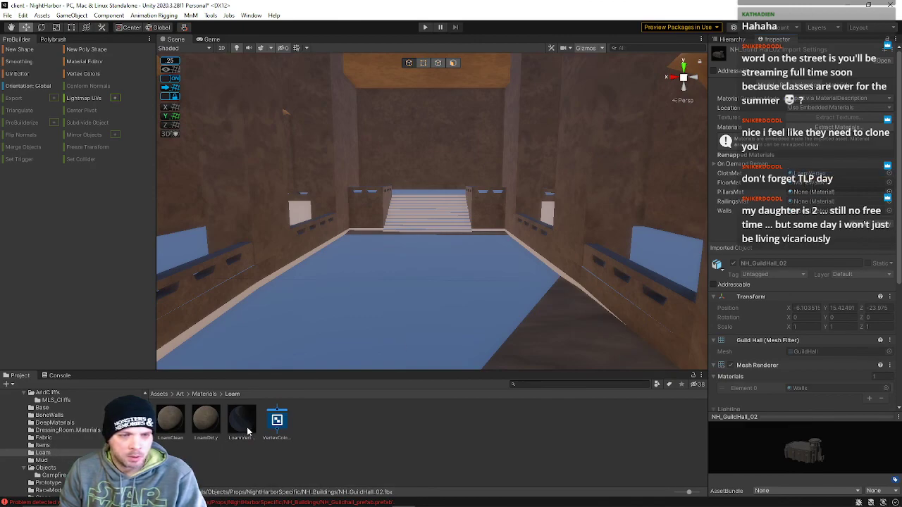
{"action": "left_click_drag", "start_coordinate": [248, 431], "coordinate": [609, 292]}
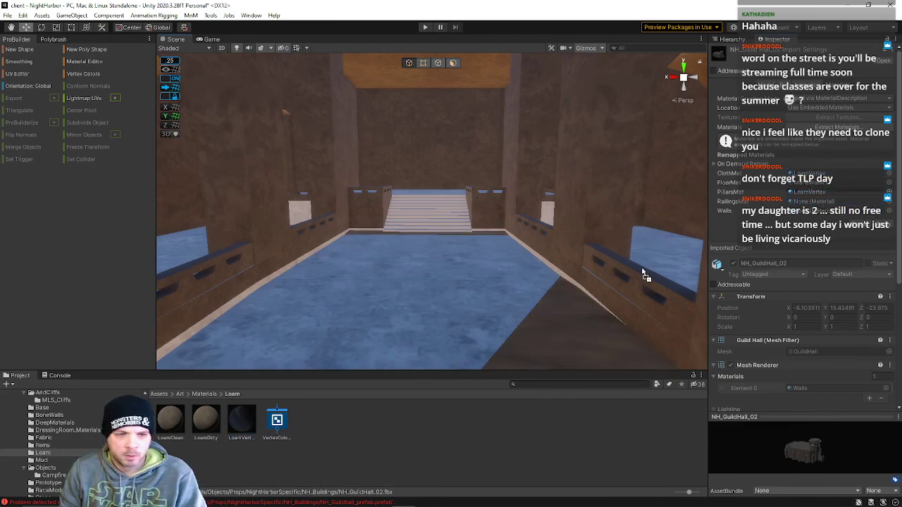
{"action": "left_click", "coordinate": [240, 427]}
{"action": "left_click_drag", "start_coordinate": [240, 429], "coordinate": [851, 211]}
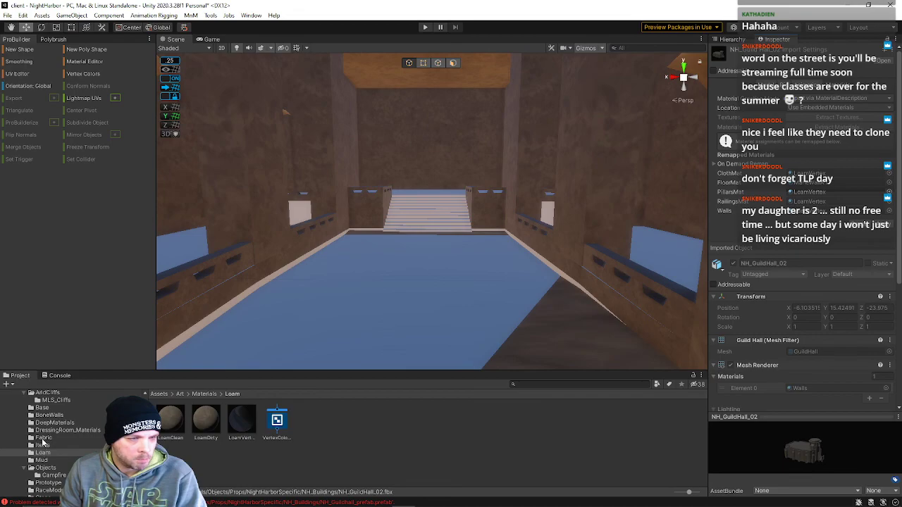
Remap ClothMat to ClothVertex from the Fabric folder, apply the materials, and select the placed guild hall.
{"action": "scroll", "coordinate": [51, 469], "scroll_direction": "down", "scroll_amount": 2}
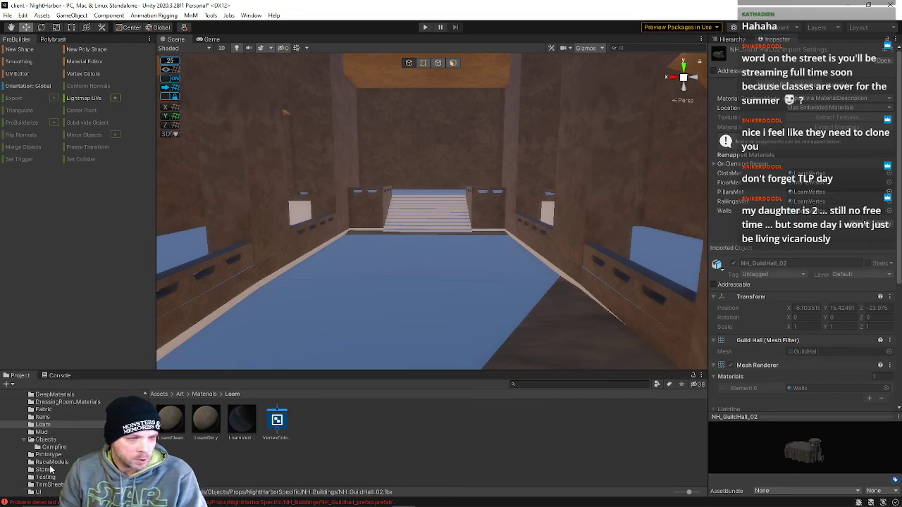
{"action": "left_click", "coordinate": [43, 409]}
{"action": "left_click_drag", "start_coordinate": [176, 423], "coordinate": [828, 184]}
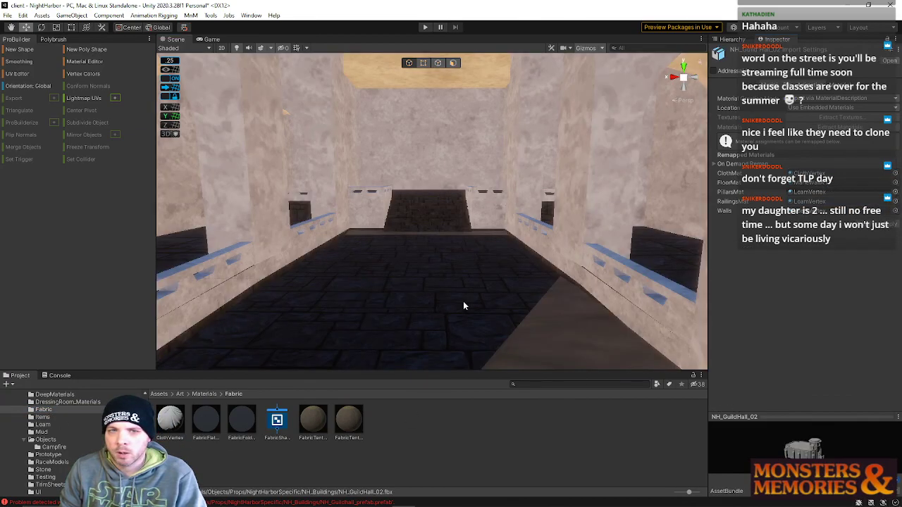
{"action": "key", "text": "s"}
{"action": "right_click_drag", "start_coordinate": [464, 306], "coordinate": [466, 185]}
{"action": "key", "text": "w"}
{"action": "left_click", "coordinate": [465, 187]}
{"action": "key", "text": "s"}
{"action": "left_click_drag", "start_coordinate": [468, 177], "coordinate": [451, 194], "text": "alt"}
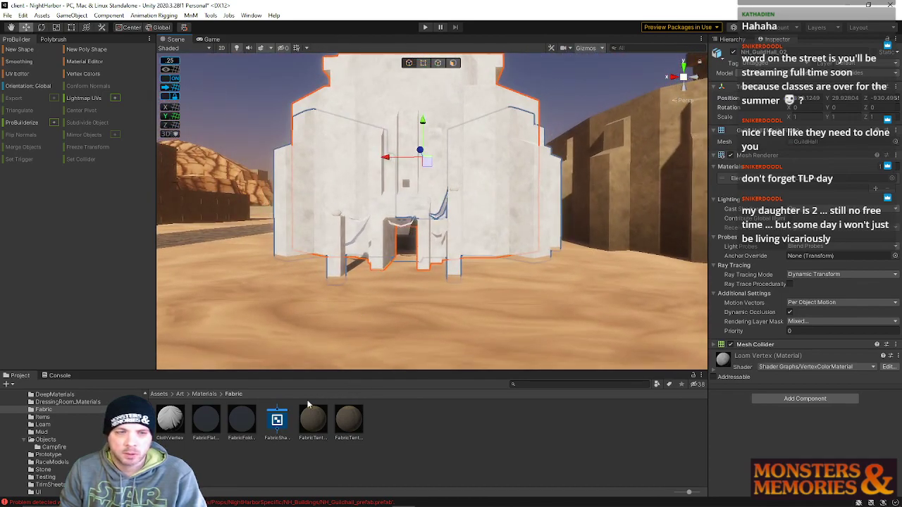
Try placing another guild hall model from the NH_Buildings folder in front of the placed building.
{"action": "scroll", "coordinate": [56, 469], "scroll_direction": "down", "scroll_amount": 6}
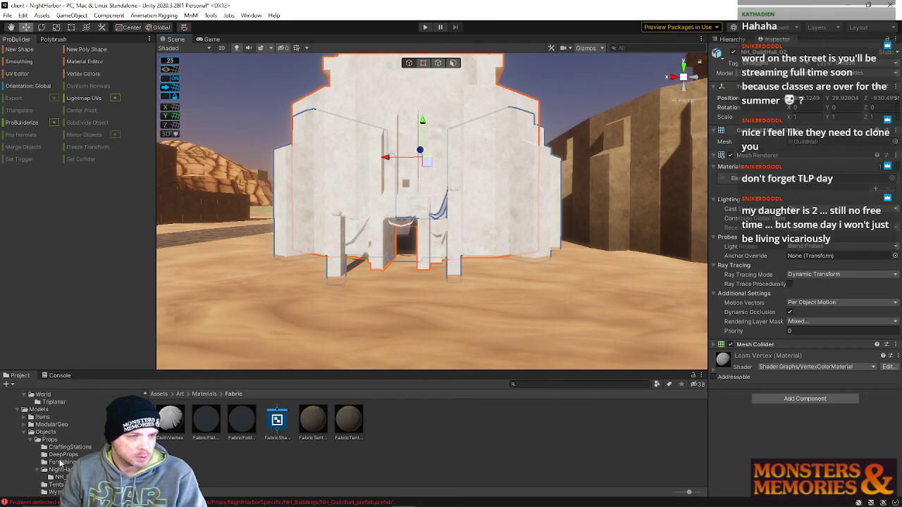
{"action": "left_click", "coordinate": [59, 477]}
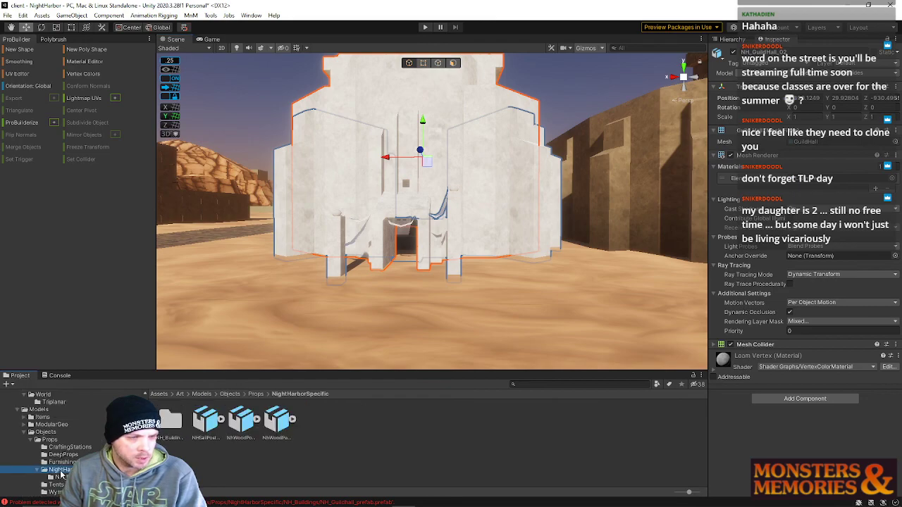
{"action": "left_click_drag", "start_coordinate": [614, 421], "coordinate": [474, 303]}
{"action": "right_click_drag", "start_coordinate": [475, 303], "coordinate": [405, 325]}
{"action": "key", "text": "w"}
{"action": "key", "text": "Delete"}
Save the NightHarbor scene.
{"action": "right_click_drag", "start_coordinate": [446, 259], "coordinate": [474, 279]}
{"action": "key", "text": "w"}
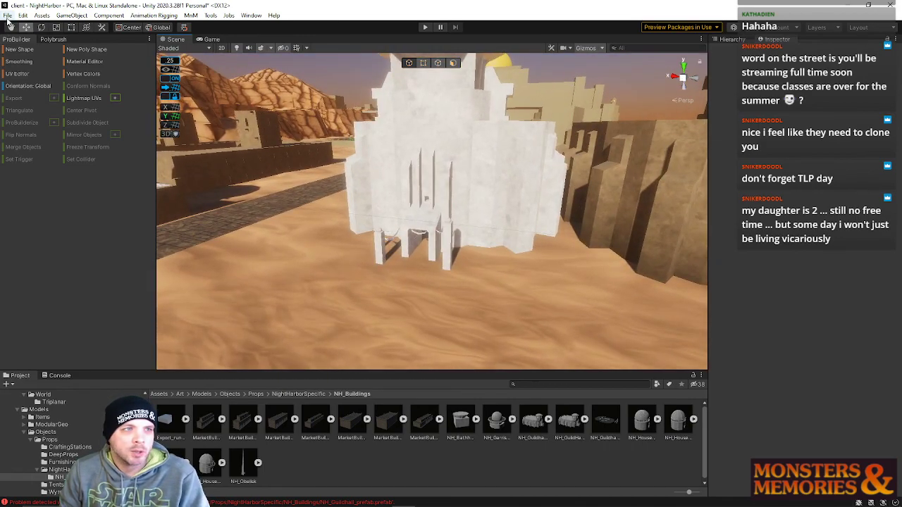
{"action": "left_click", "coordinate": [8, 16]}
{"action": "left_click", "coordinate": [40, 62]}
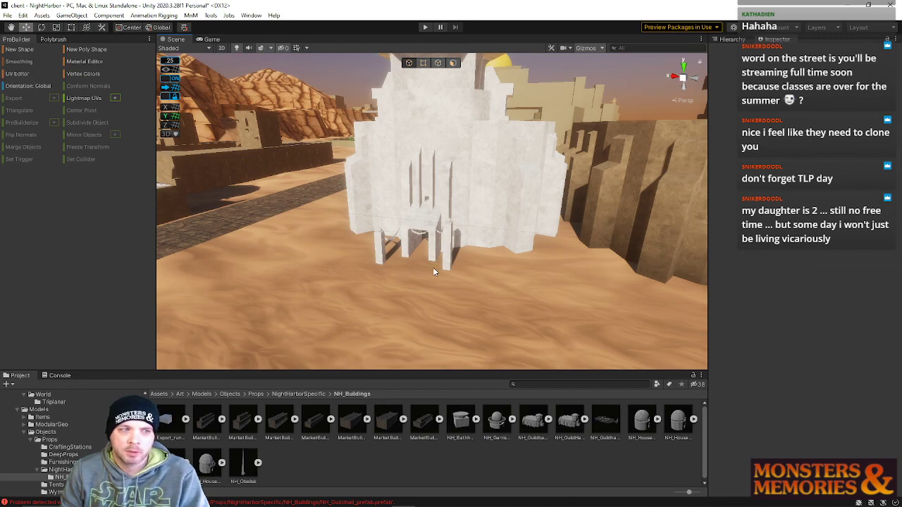
Raise the guild hall to a Y position of 30.5 and save the scene with the new placement.
{"action": "key", "text": "w"}
{"action": "right_click_drag", "start_coordinate": [420, 288], "coordinate": [446, 199]}
{"action": "left_click", "coordinate": [417, 245]}
{"action": "left_click_drag", "start_coordinate": [429, 98], "coordinate": [430, 78]}
{"action": "right_click_drag", "start_coordinate": [525, 185], "coordinate": [459, 177]}
{"action": "key", "text": "f"}
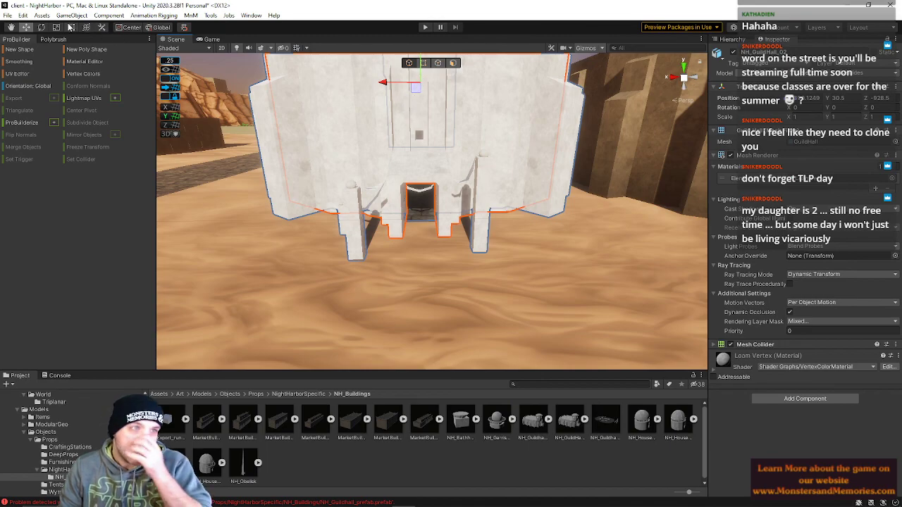
{"action": "left_click", "coordinate": [7, 15]}
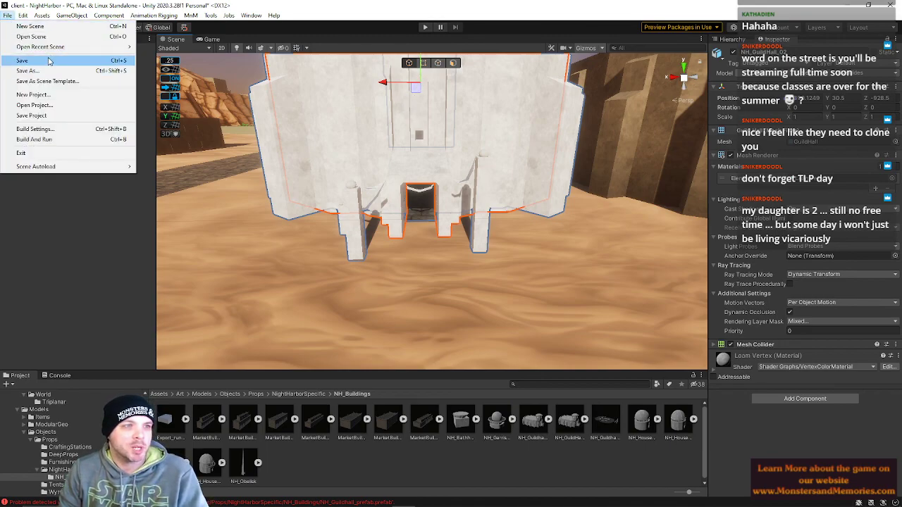
{"action": "left_click", "coordinate": [49, 60]}
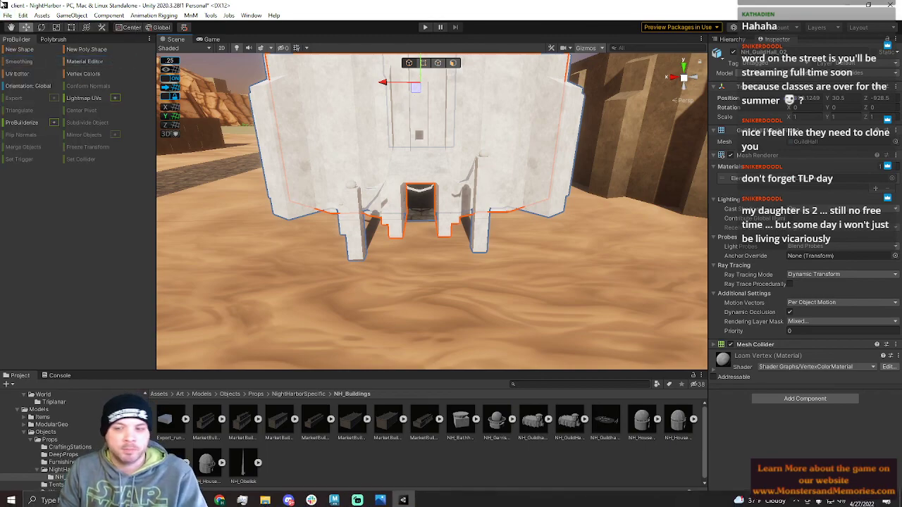
Open the recently used Zone scene and start Play mode.
{"action": "left_click", "coordinate": [7, 15]}
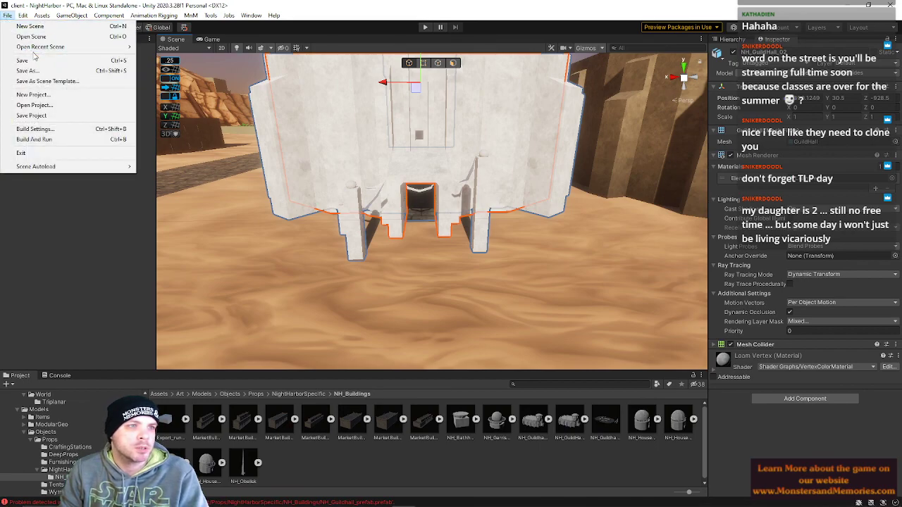
{"action": "mouse_move", "coordinate": [42, 47]}
{"action": "left_click", "coordinate": [169, 58]}
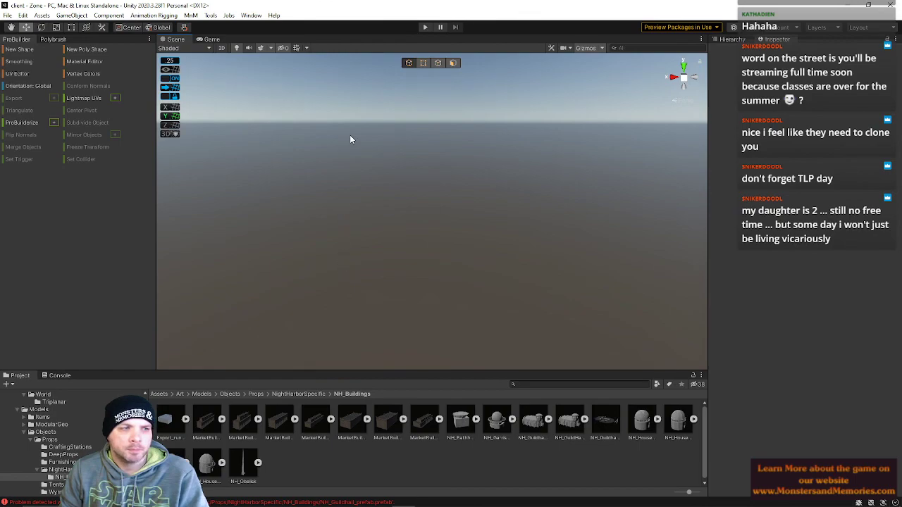
{"action": "left_click", "coordinate": [424, 29]}
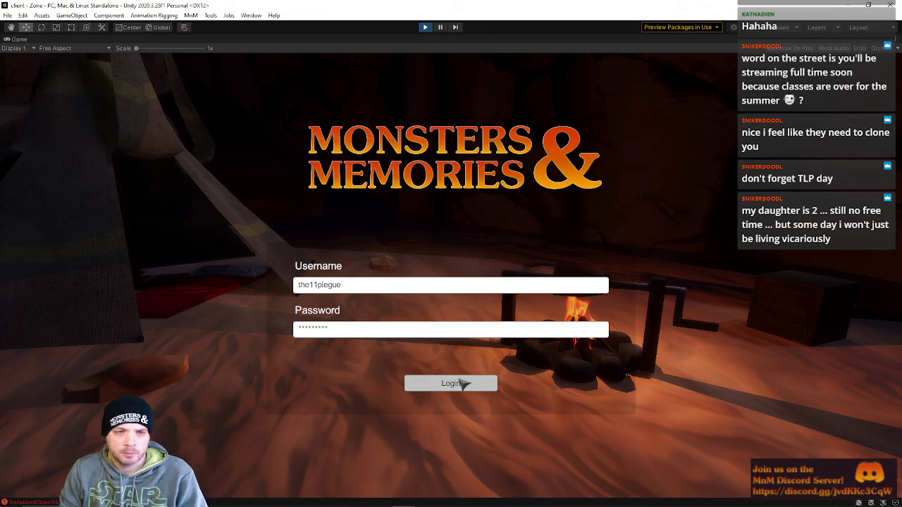
Log in with the prefilled account, connect to TestWorld, and enter the world as the character Hughman.
{"action": "left_click", "coordinate": [461, 383]}
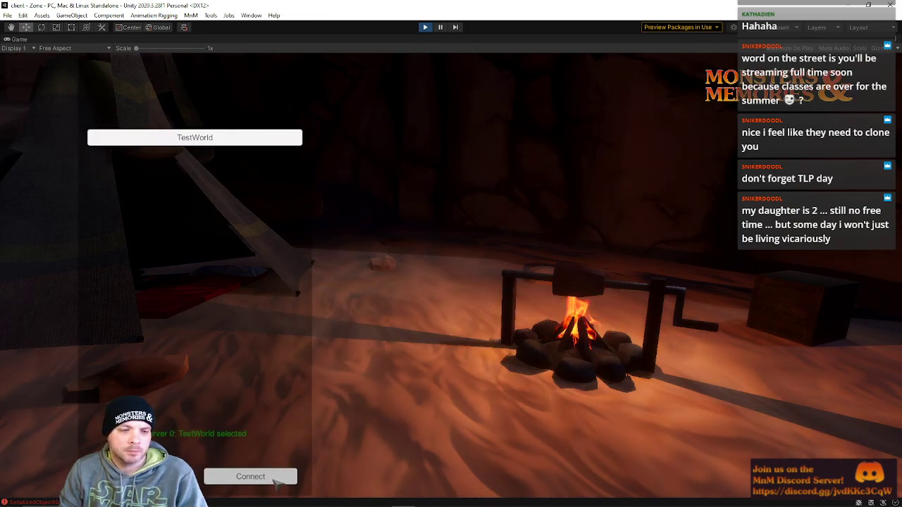
{"action": "left_click", "coordinate": [277, 479]}
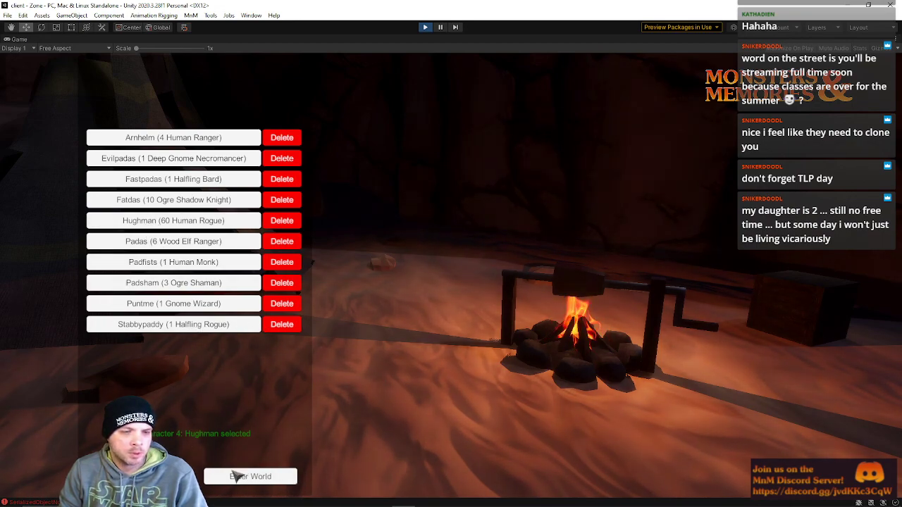
{"action": "left_click", "coordinate": [240, 476]}
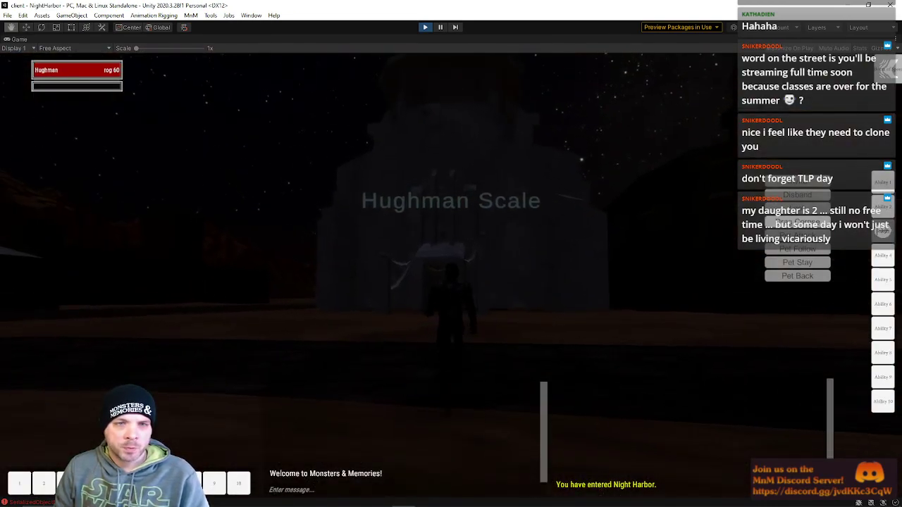
Set the in-game world time to 7 am with the /timeset chat command.
{"action": "type", "text": "/timeset 7am"}
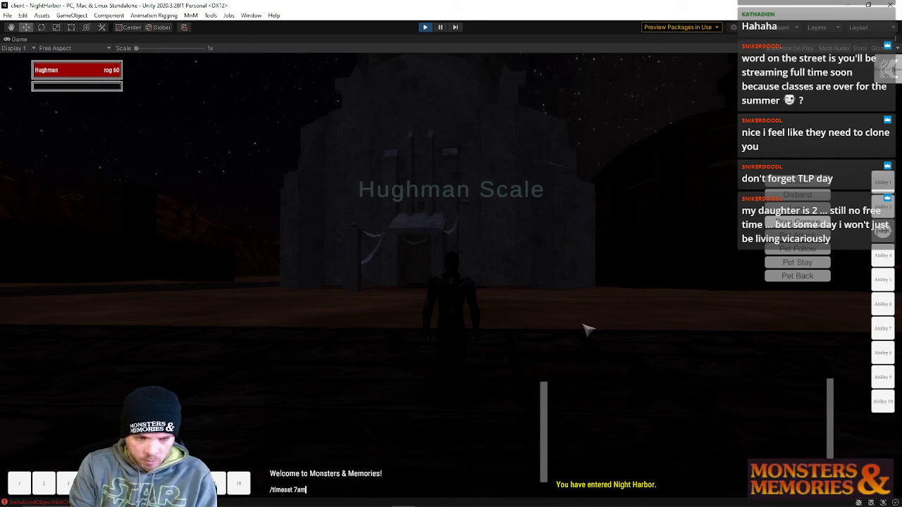
{"action": "key", "text": "Return"}
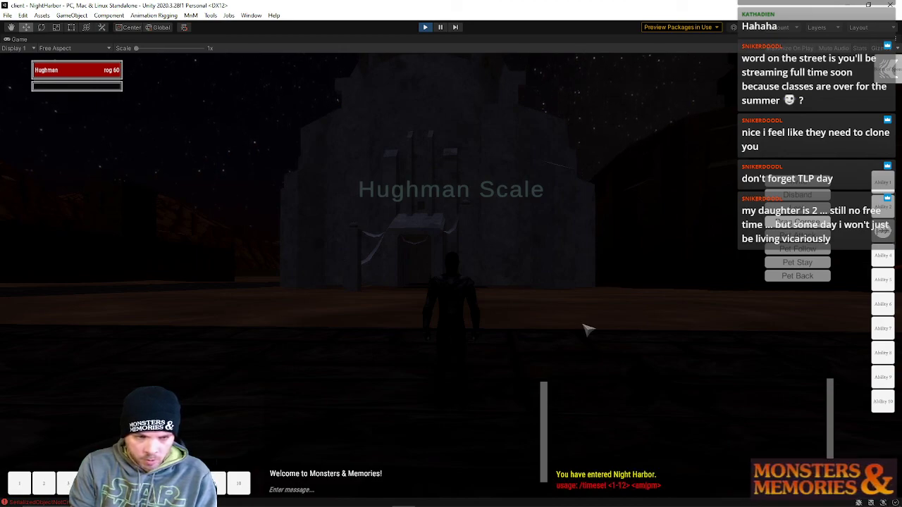
{"action": "type", "text": "/timeset 7"}
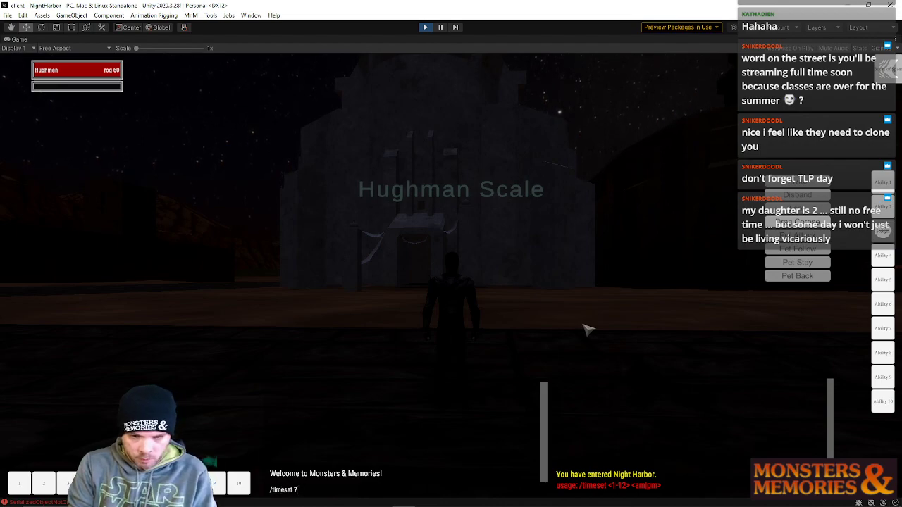
{"action": "key", "text": "Return"}
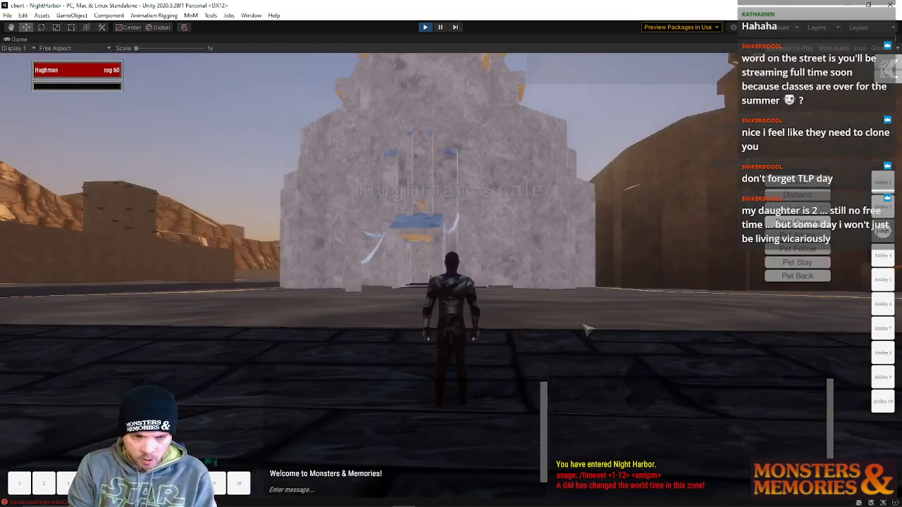
Walk Hughman across the plaza to the guild hall and go in through the front entrance.
{"action": "key", "text": "w"}
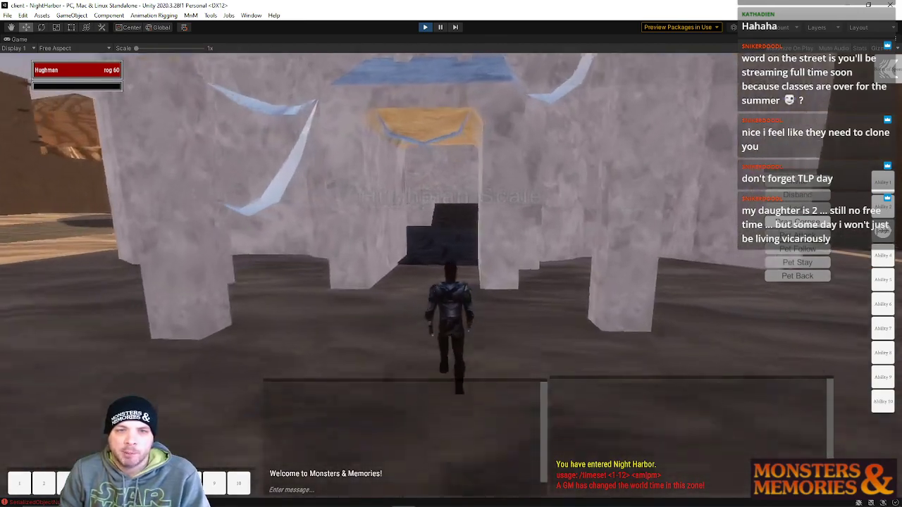
{"action": "key", "text": "space"}
{"action": "key", "text": "q"}
{"action": "key", "text": "w"}
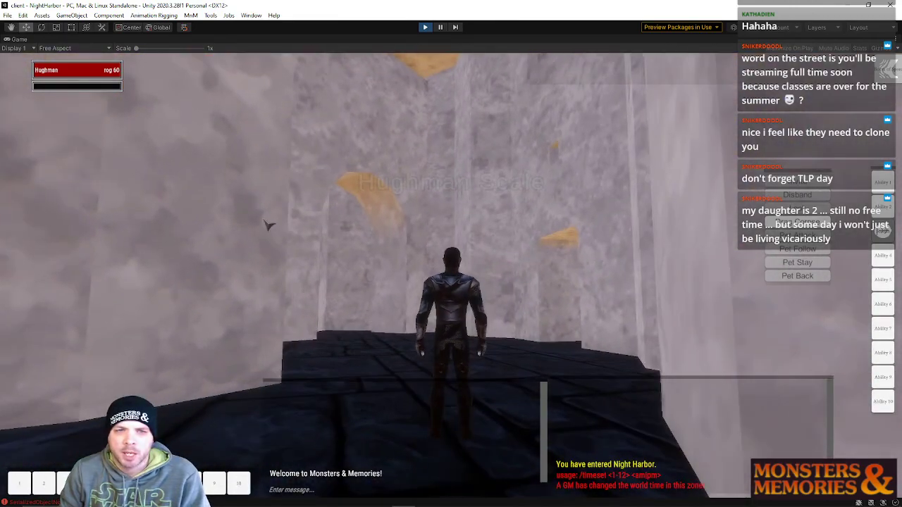
{"action": "key", "text": "w"}
{"action": "key", "text": "w"}
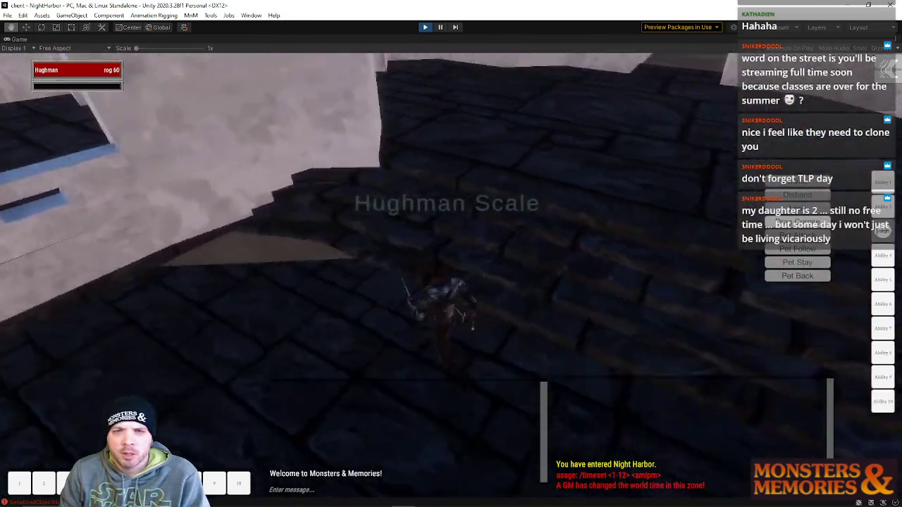
Descend the entrance stairs and cross the main hall to the large staircase at its far end.
{"action": "right_click_drag", "start_coordinate": [303, 249], "coordinate": [362, 208]}
{"action": "key", "text": "w"}
{"action": "key", "text": "w"}
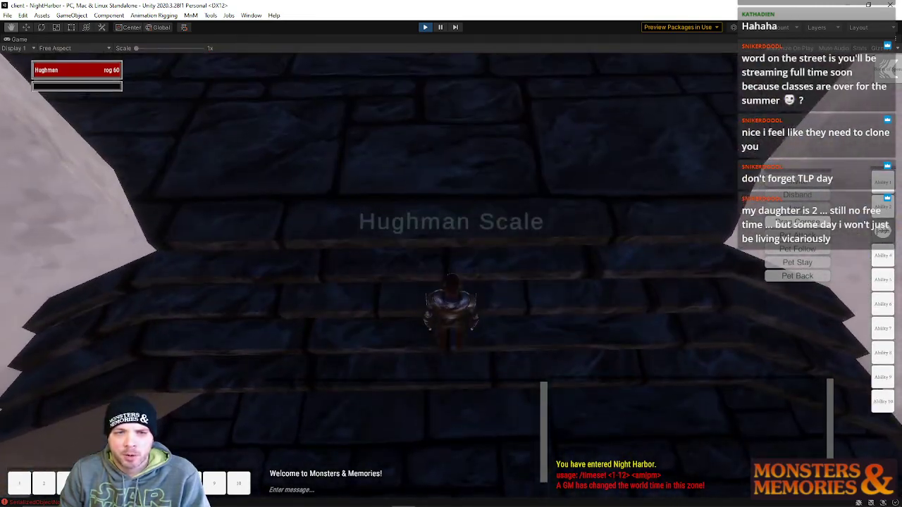
{"action": "key", "text": "w"}
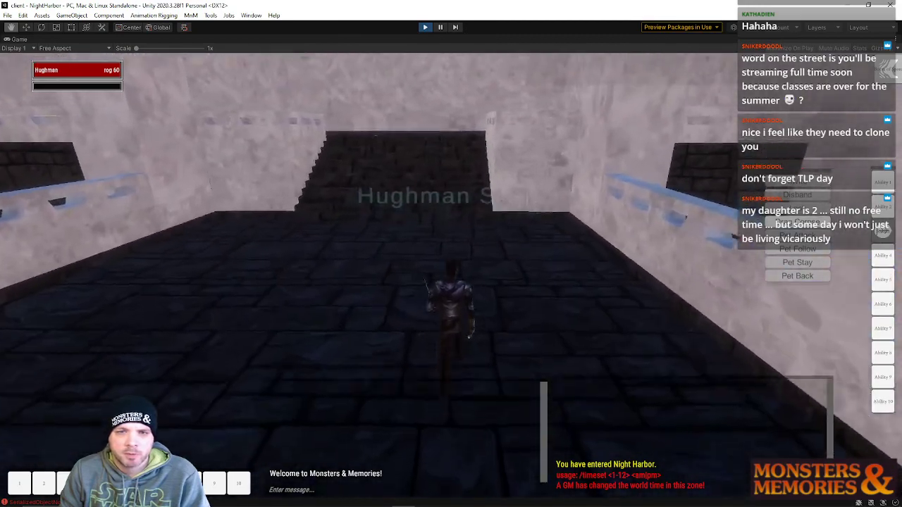
{"action": "key", "text": "w"}
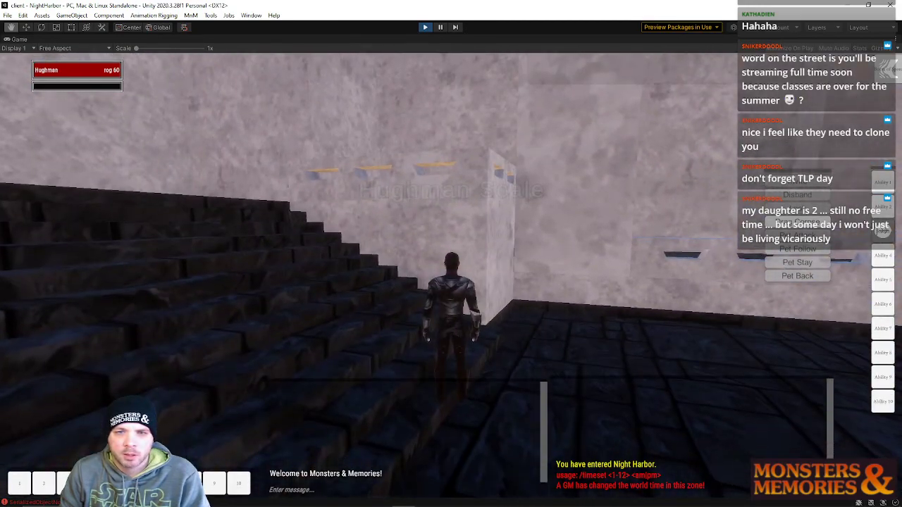
Examine the main hall's side walls, arched windows and ceiling from the foot of the large staircase.
{"action": "key", "text": "d"}
{"action": "key", "text": "d"}
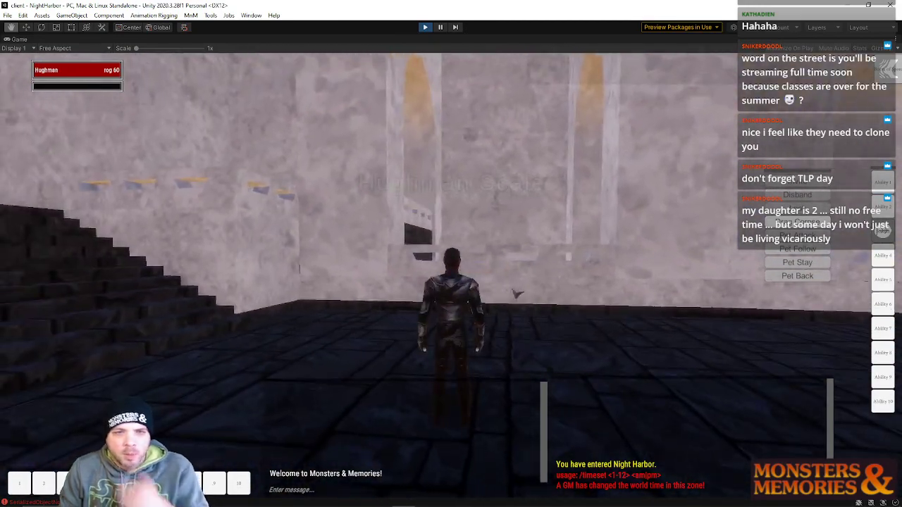
{"action": "right_click_drag", "start_coordinate": [327, 256], "coordinate": [349, 229]}
{"action": "key", "text": "d"}
{"action": "key", "text": "a"}
{"action": "key", "text": "a"}
{"action": "right_click_drag", "start_coordinate": [264, 363], "coordinate": [267, 399]}
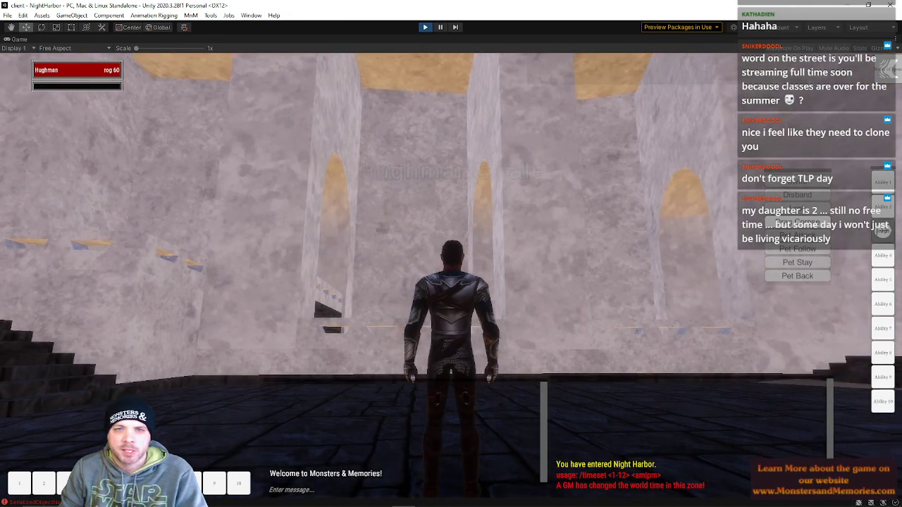
{"action": "right_click_drag", "start_coordinate": [579, 228], "coordinate": [658, 152]}
{"action": "right_click_drag", "start_coordinate": [568, 366], "coordinate": [594, 342]}
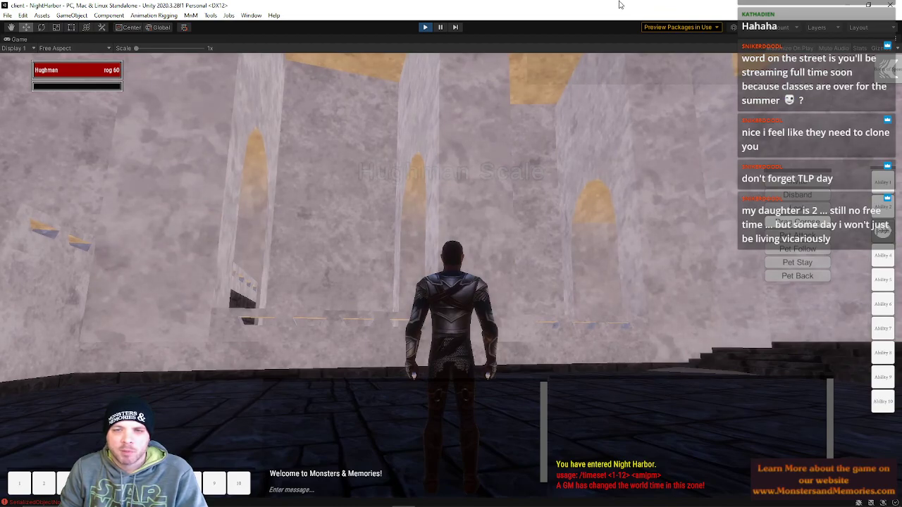
Climb the large staircase and walk around the upper floor, checking its walls, railings and corners.
{"action": "key", "text": "w"}
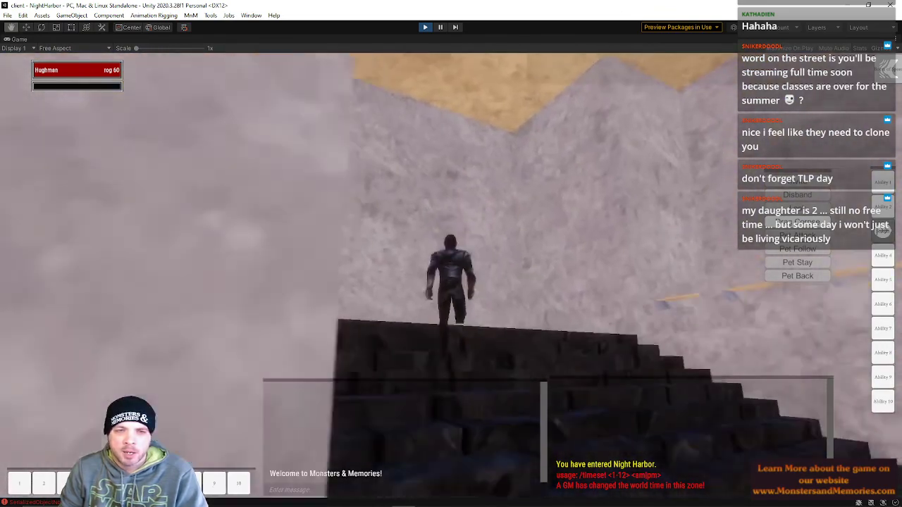
{"action": "key", "text": "w"}
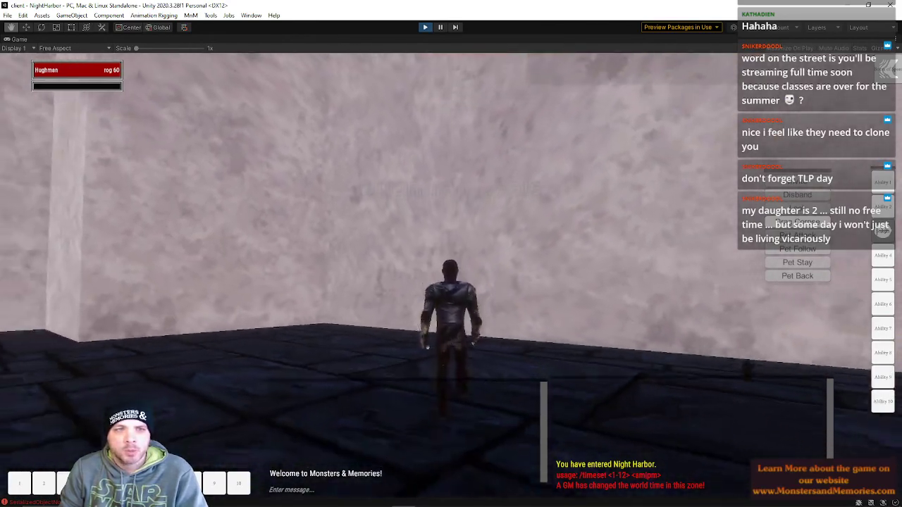
{"action": "key", "text": "d"}
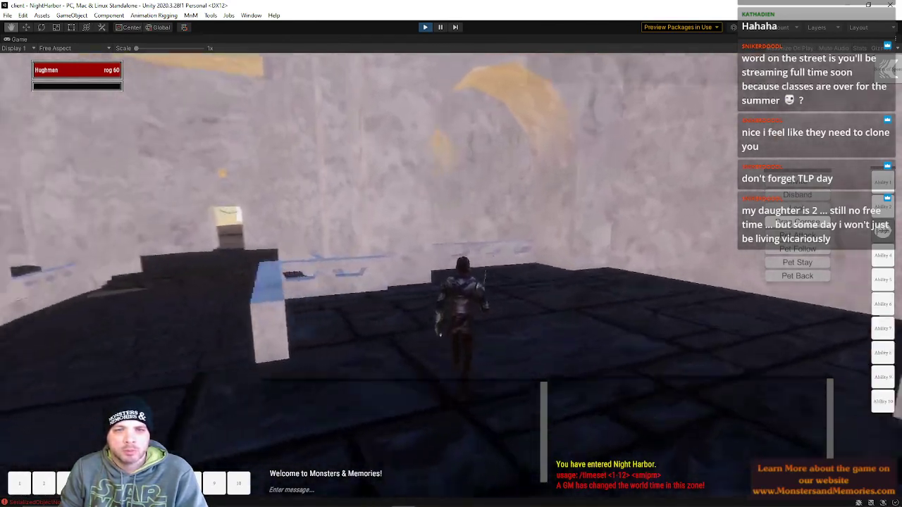
{"action": "key", "text": "w"}
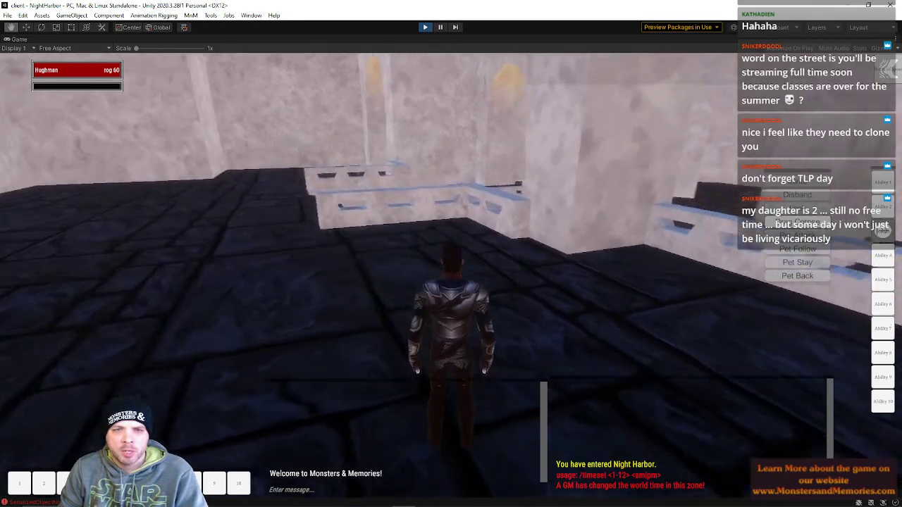
{"action": "key", "text": "w"}
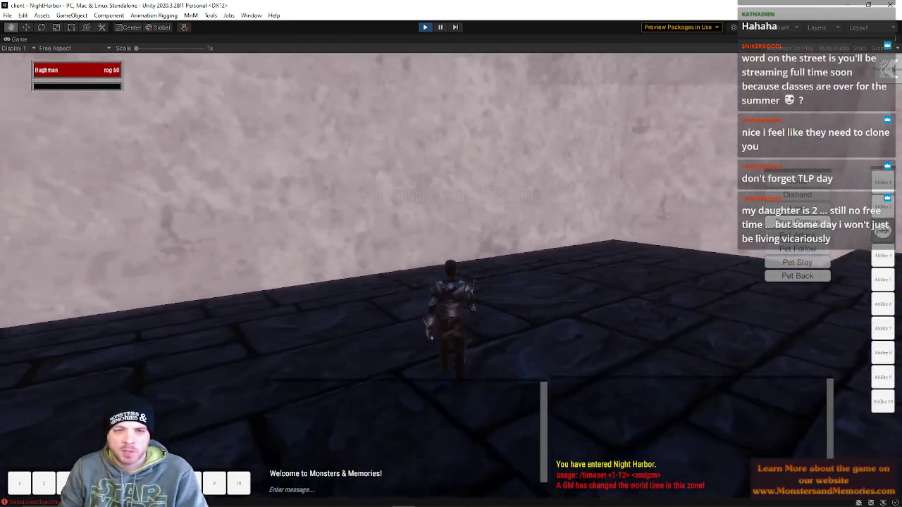
{"action": "key", "text": "w"}
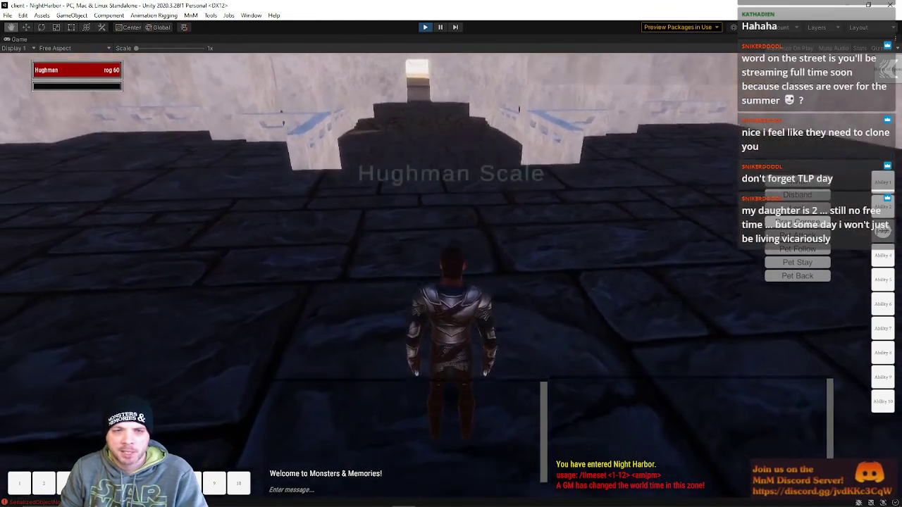
Inspect the upper floor's far areas, then return to the entrance end of the main hall.
{"action": "key", "text": "d"}
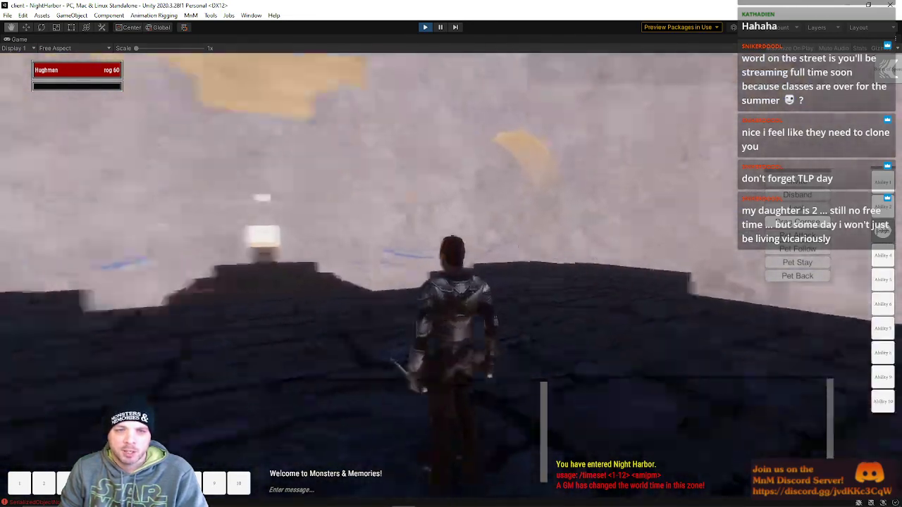
{"action": "key", "text": "w"}
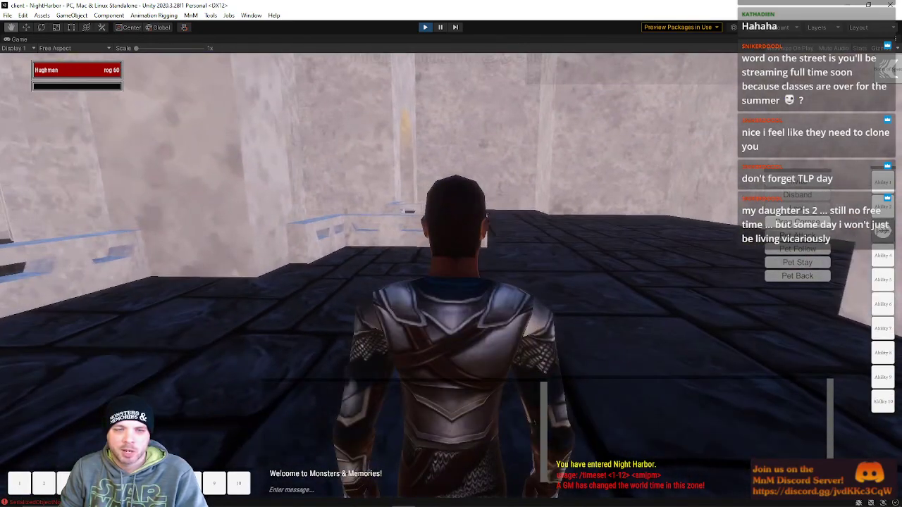
{"action": "key", "text": "w"}
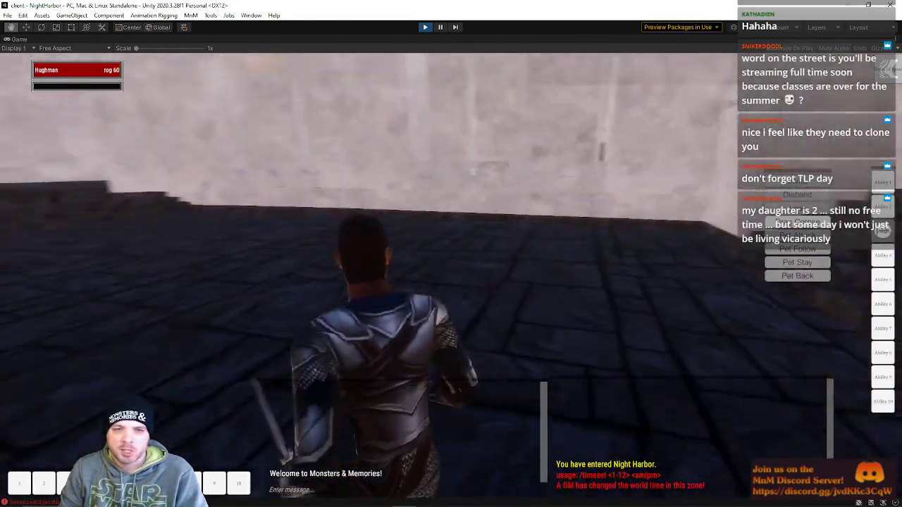
{"action": "key", "text": "w"}
{"action": "key", "text": "w"}
{"action": "key", "text": "w"}
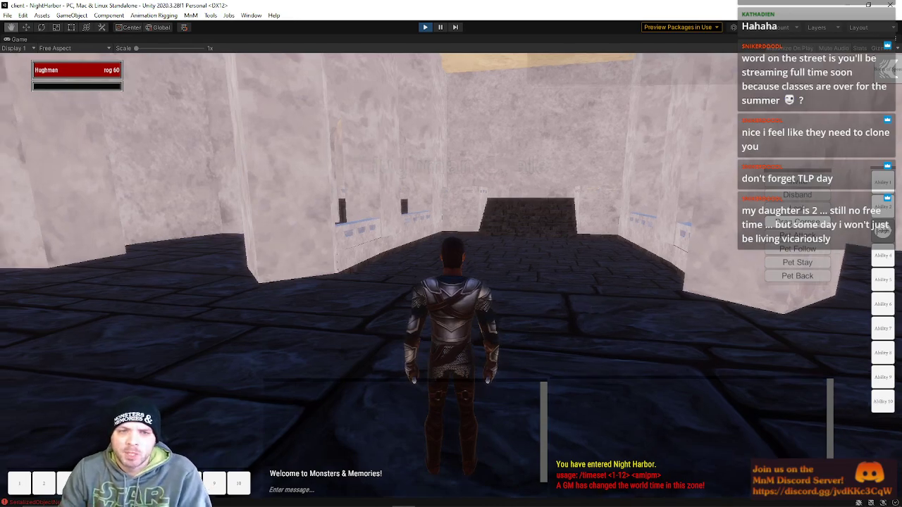
Run through the main hall up to the upper floor and back toward the entrance stairs.
{"action": "key", "text": "w"}
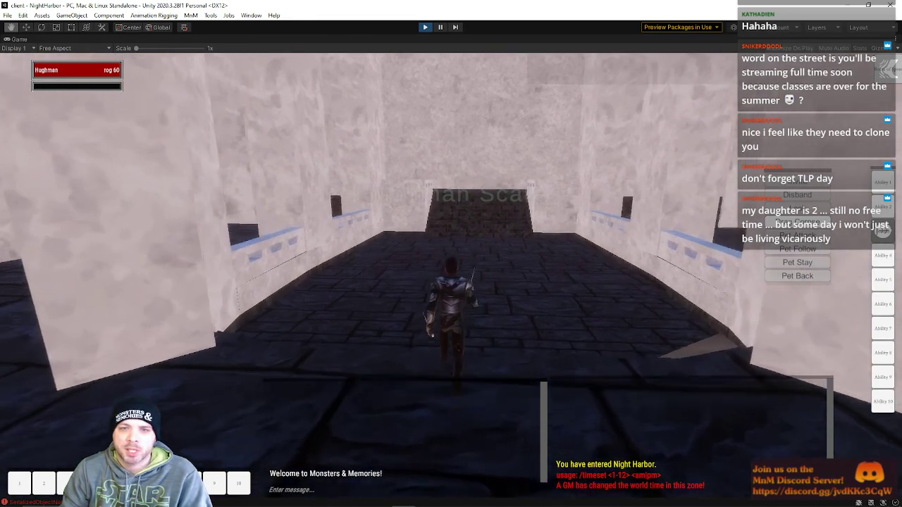
{"action": "key", "text": "w"}
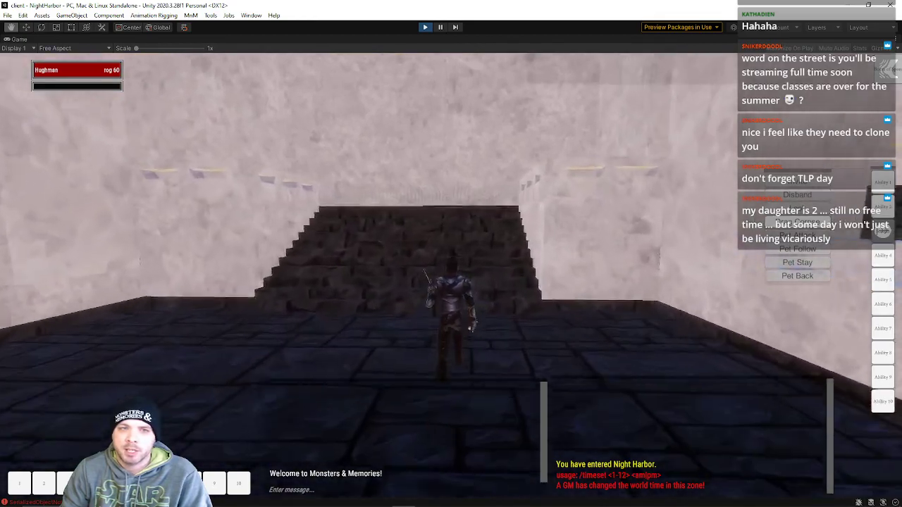
{"action": "key", "text": "w"}
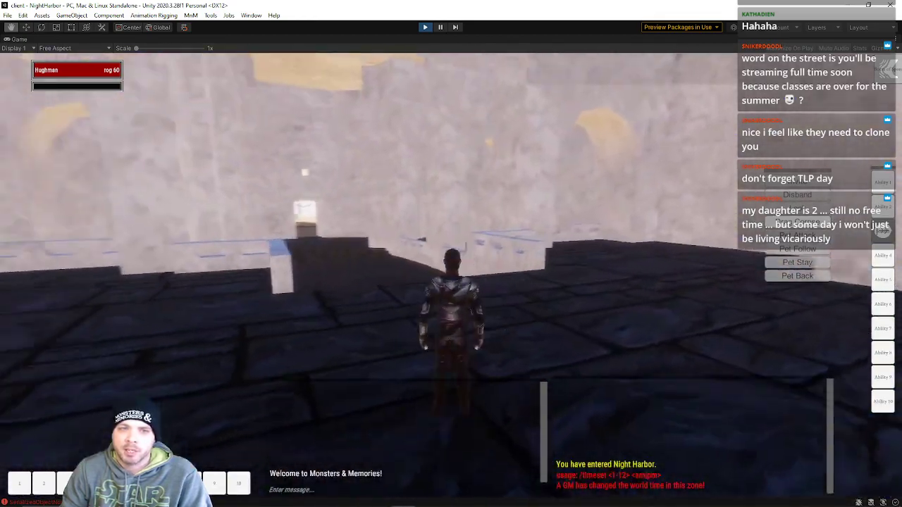
{"action": "key", "text": "w"}
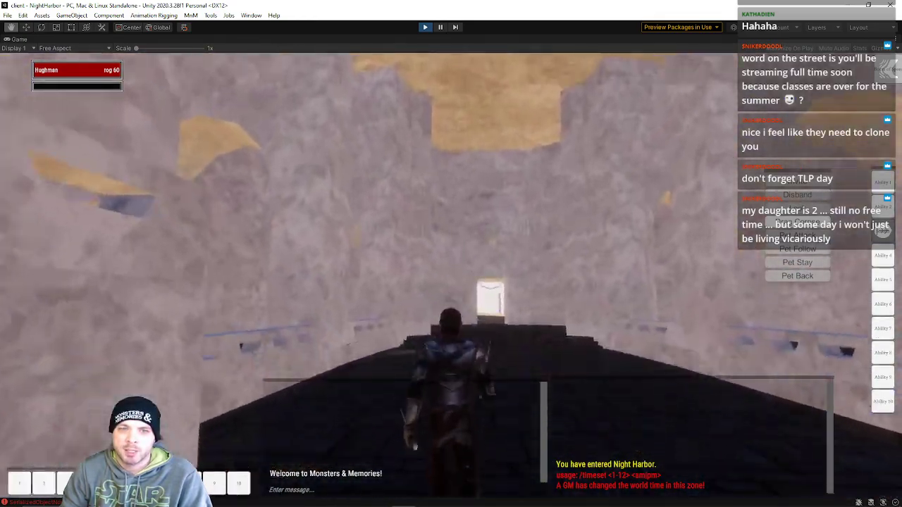
{"action": "key", "text": "w"}
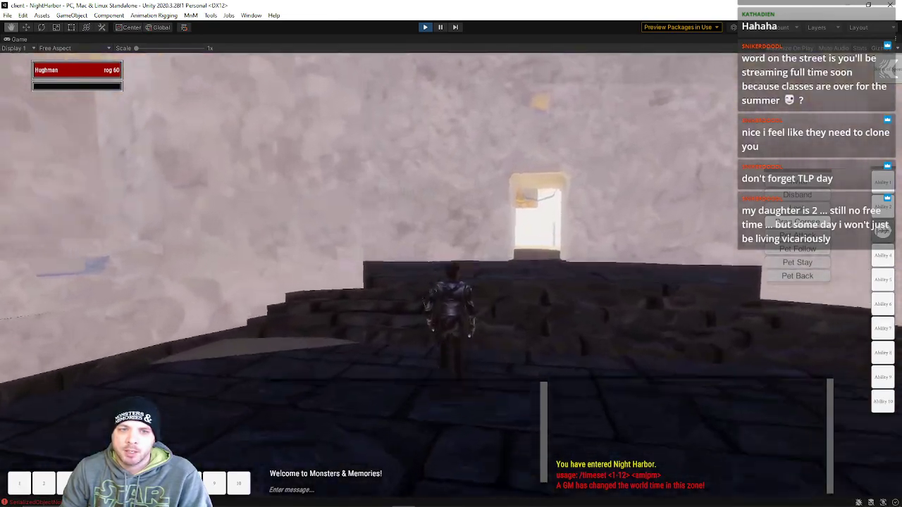
Walk along the railed side corridor beside the main hall toward the brick wall at its end.
{"action": "key", "text": "w"}
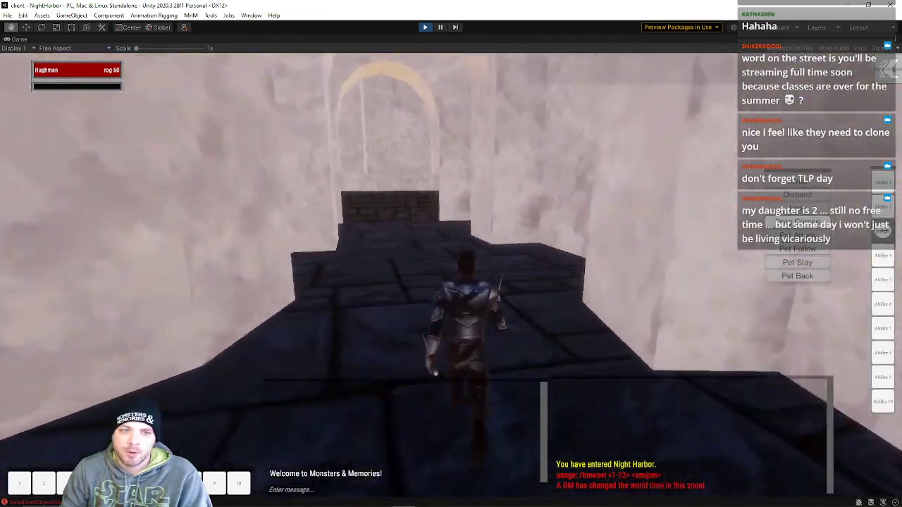
{"action": "key", "text": "w"}
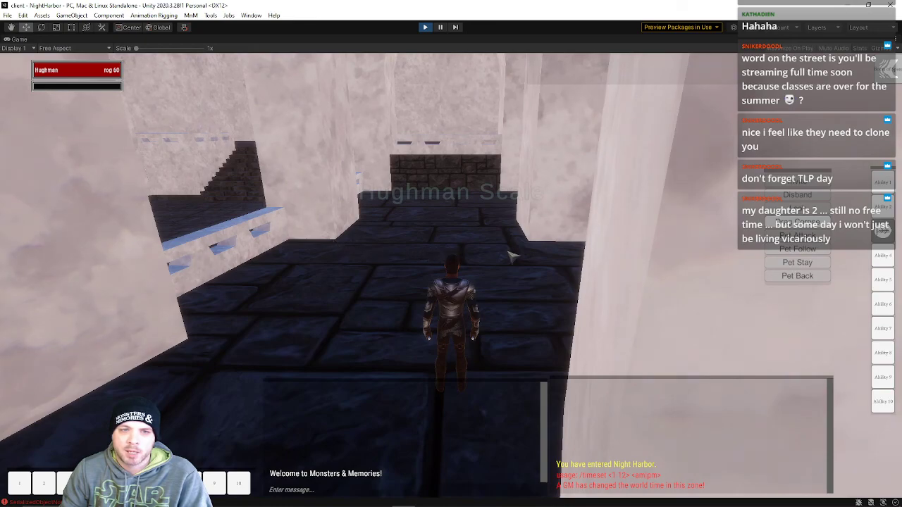
{"action": "key", "text": "w"}
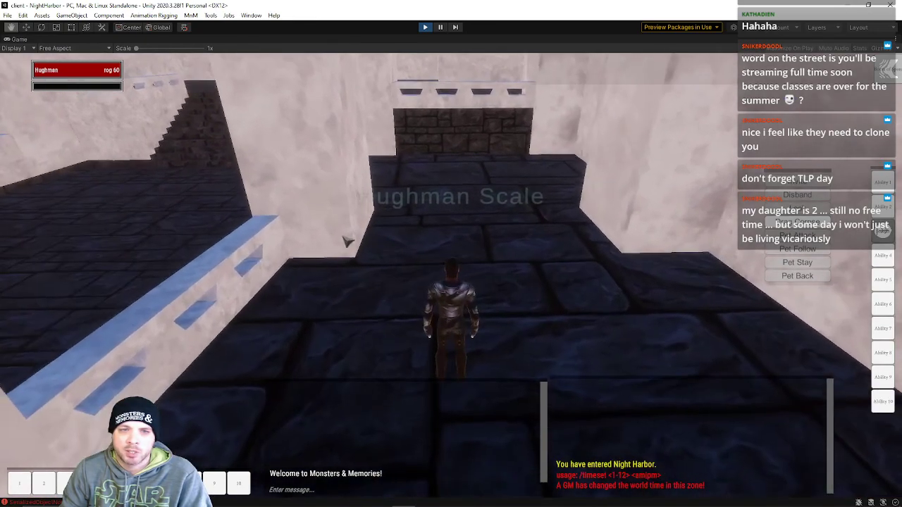
{"action": "key", "text": "w"}
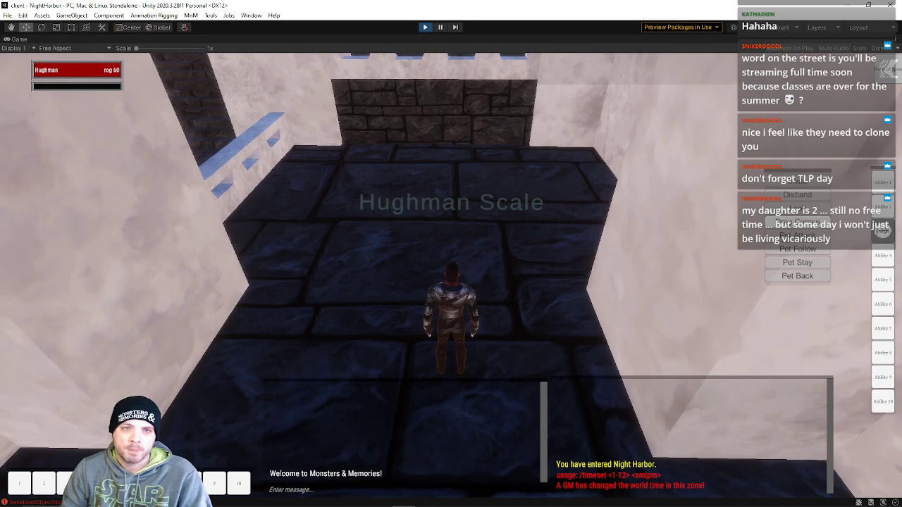
Test jumping over the side corridor's railing into the main hall.
{"action": "key", "text": "s"}
{"action": "key", "text": "w"}
{"action": "key", "text": "w"}
{"action": "key", "text": "space"}
{"action": "right_click_drag", "start_coordinate": [499, 250], "coordinate": [380, 246]}
{"action": "key", "text": "space"}
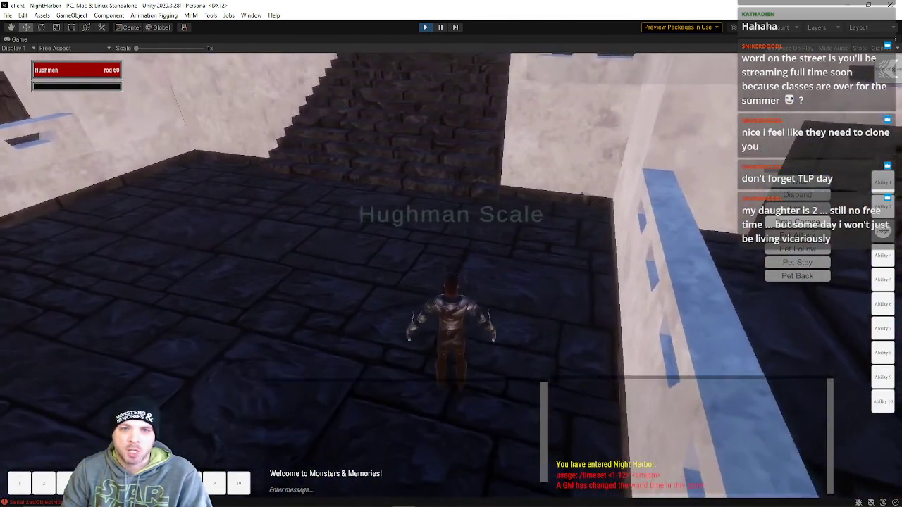
Look around the main hall floor, then run back to the large staircase and start climbing it.
{"action": "key", "text": "s"}
{"action": "right_click_drag", "start_coordinate": [597, 209], "coordinate": [578, 141]}
{"action": "key", "text": "w"}
{"action": "key", "text": "w"}
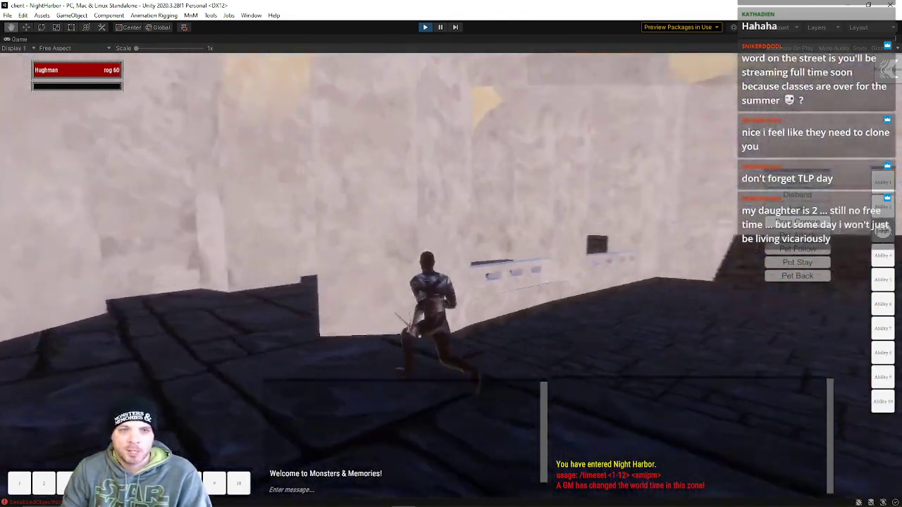
{"action": "key", "text": "w"}
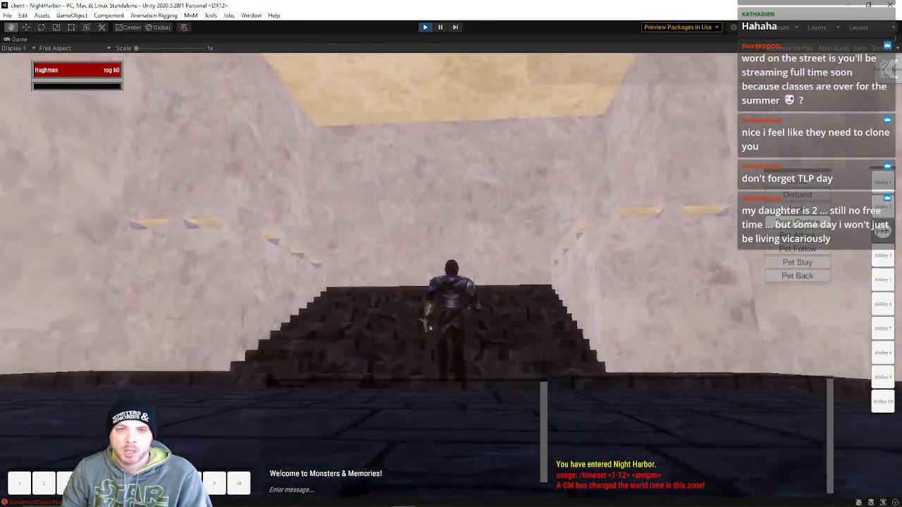
Examine the upper floor's stepped walls and ceiling, then run toward the railings facing the entrance.
{"action": "key", "text": "w"}
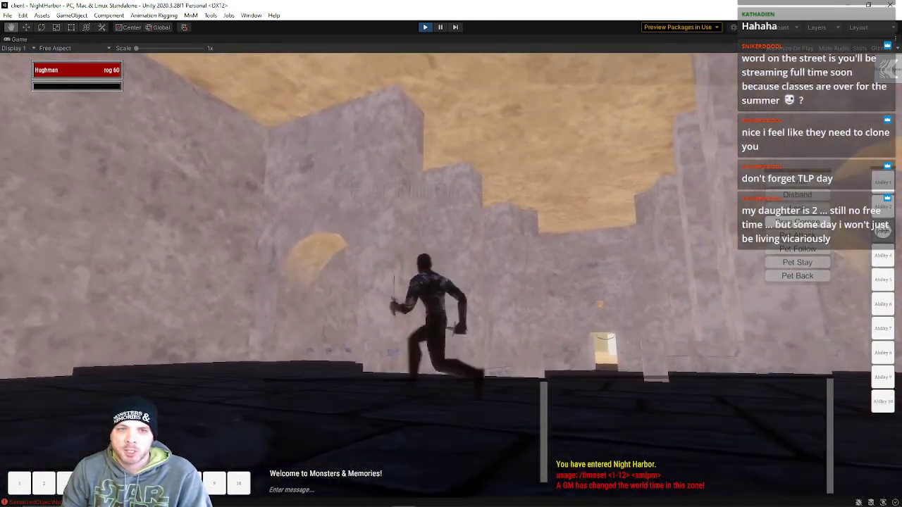
{"action": "key", "text": "w"}
{"action": "scroll", "coordinate": [451, 275], "scroll_direction": "up", "scroll_amount": 5}
{"action": "key", "text": "d"}
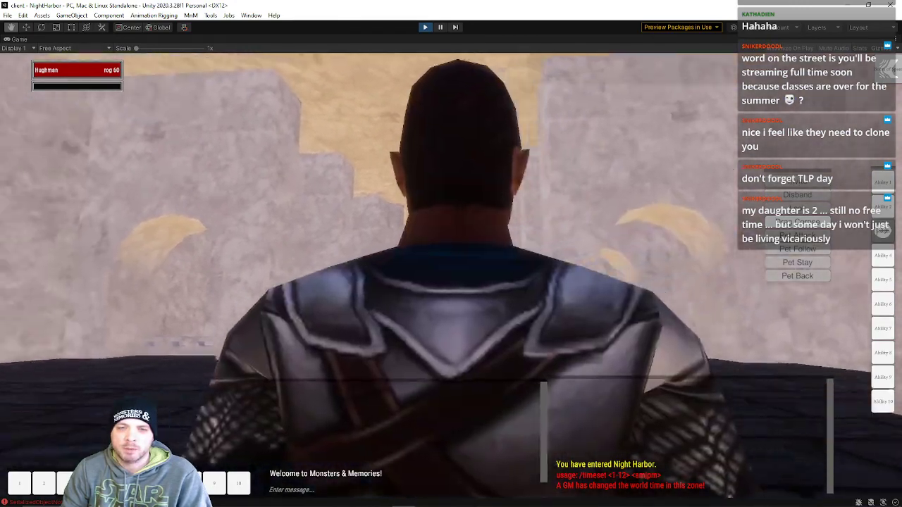
{"action": "scroll", "coordinate": [451, 275], "scroll_direction": "down", "scroll_amount": 5}
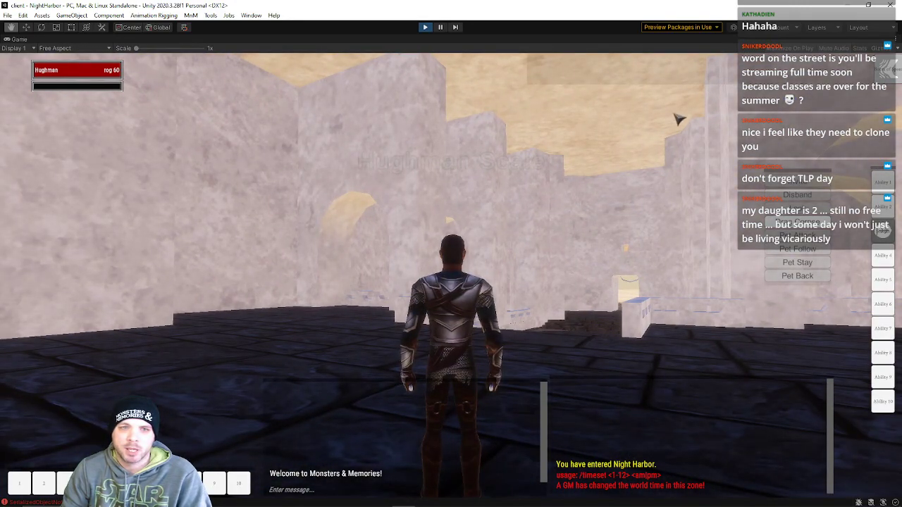
{"action": "key", "text": "w"}
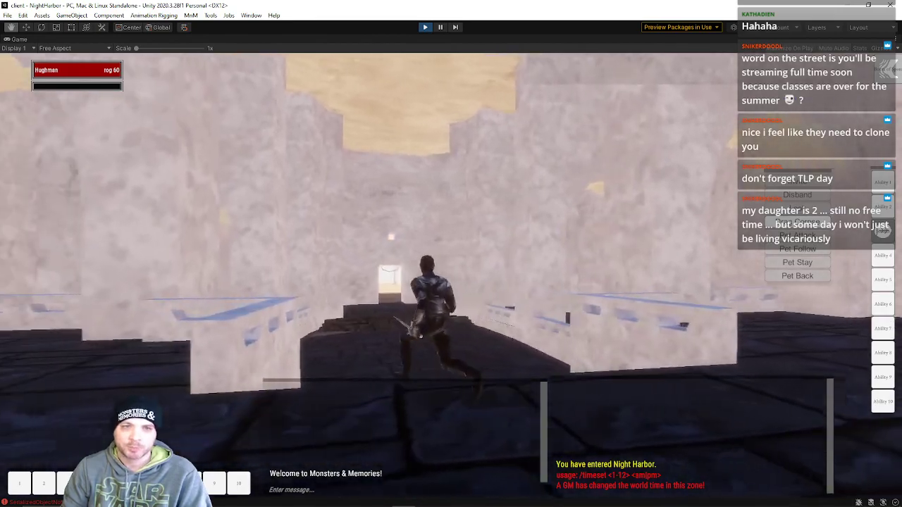
Examine the upper floor's railings and side areas around the head of the large staircase.
{"action": "scroll", "coordinate": [133, 197], "scroll_direction": "down", "scroll_amount": 3}
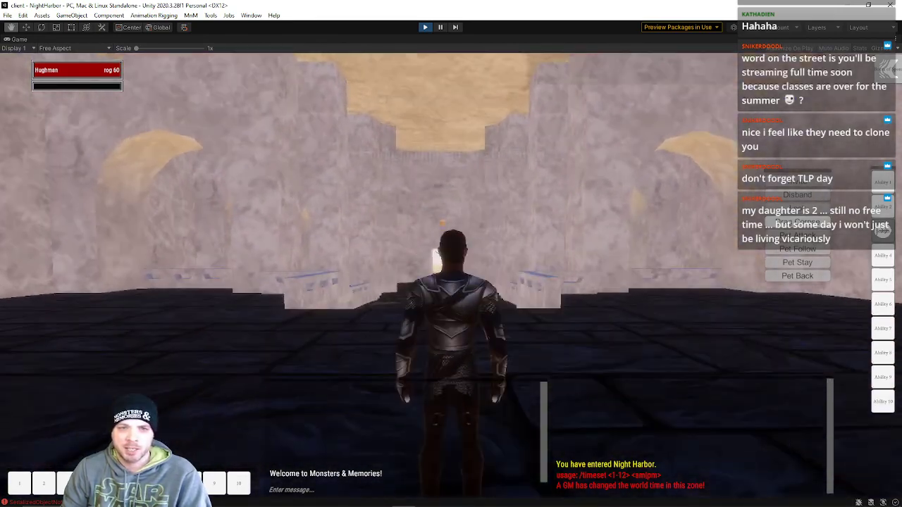
{"action": "key", "text": "w"}
{"action": "mouse_move", "coordinate": [359, 155]}
{"action": "right_mouse_down"}
{"action": "mouse_move", "coordinate": [370, 164]}
{"action": "mouse_move", "coordinate": [352, 163]}
{"action": "right_mouse_up"}
{"action": "key", "text": "w"}
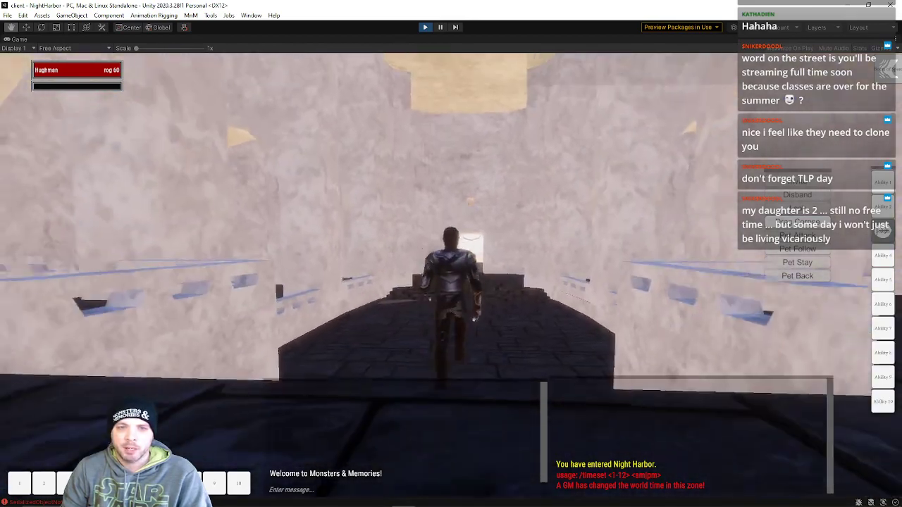
{"action": "key", "text": "w"}
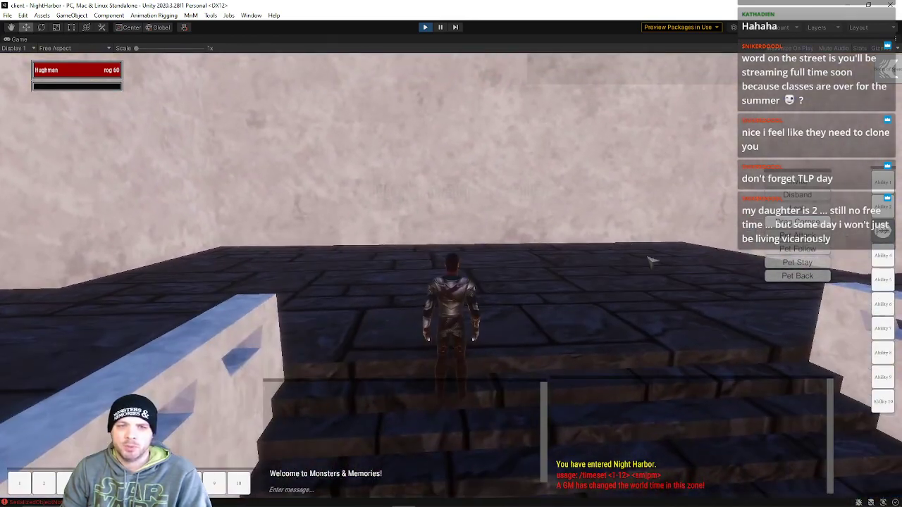
{"action": "key", "text": "w"}
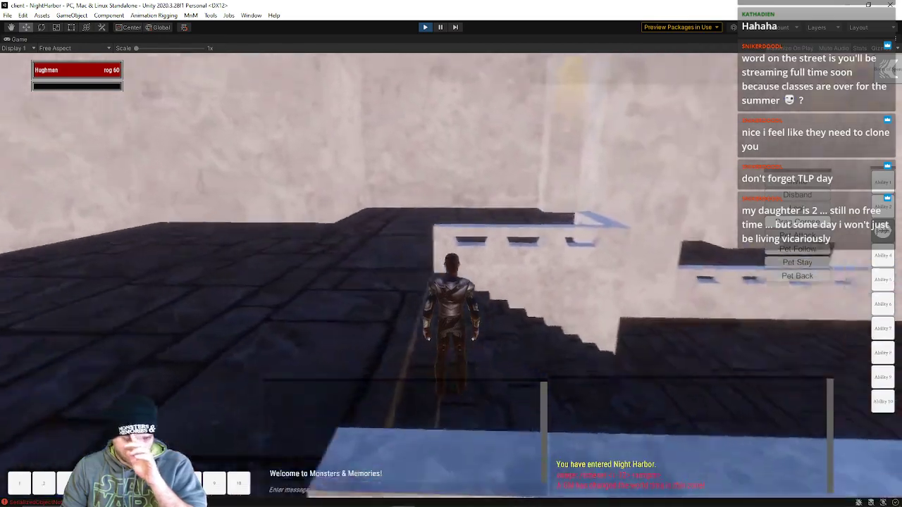
Run from the upper floor through the main hall and out of the guild hall's entrance.
{"action": "key", "text": "w"}
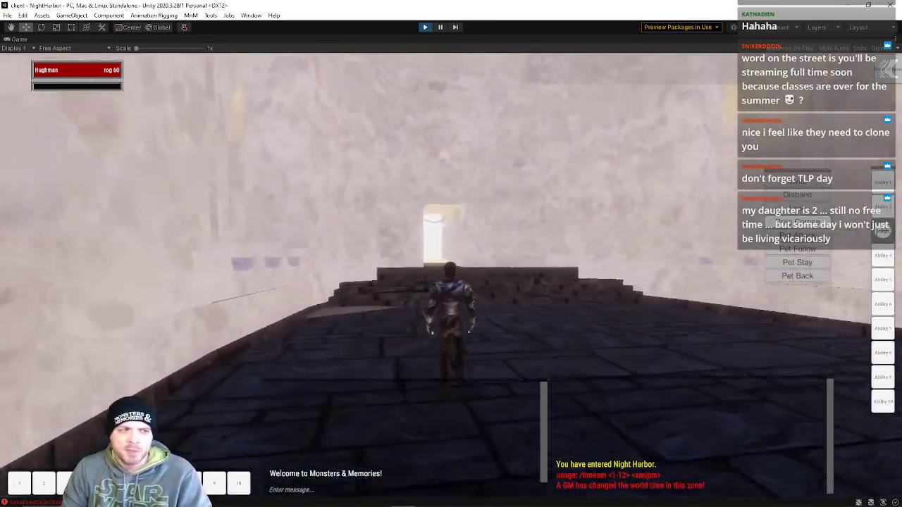
{"action": "key", "text": "w"}
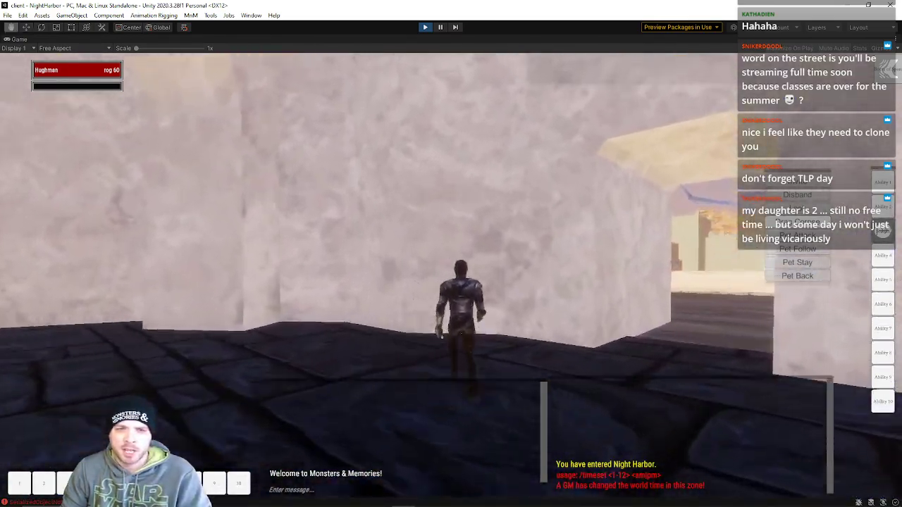
{"action": "key", "text": "q"}
{"action": "key", "text": "w"}
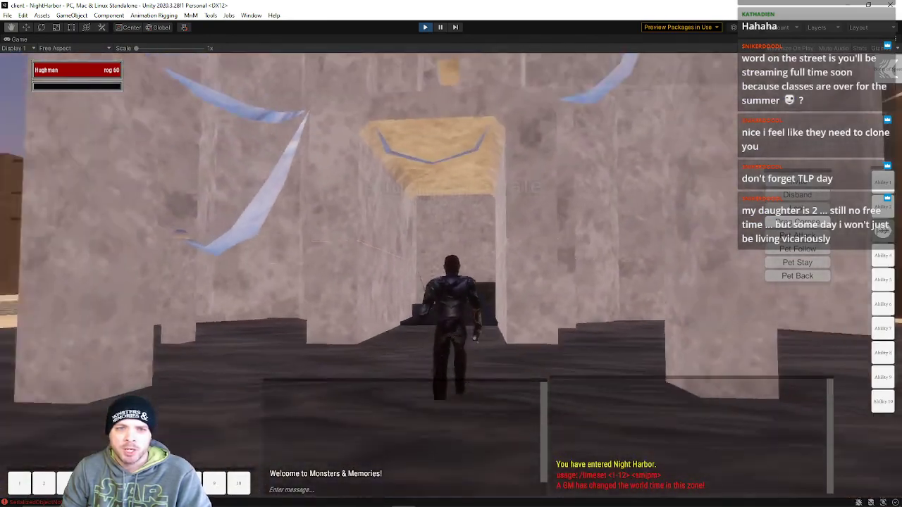
Re-enter the guild hall through the entrance passage and turn past the pillars to face the main hall.
{"action": "key", "text": "w"}
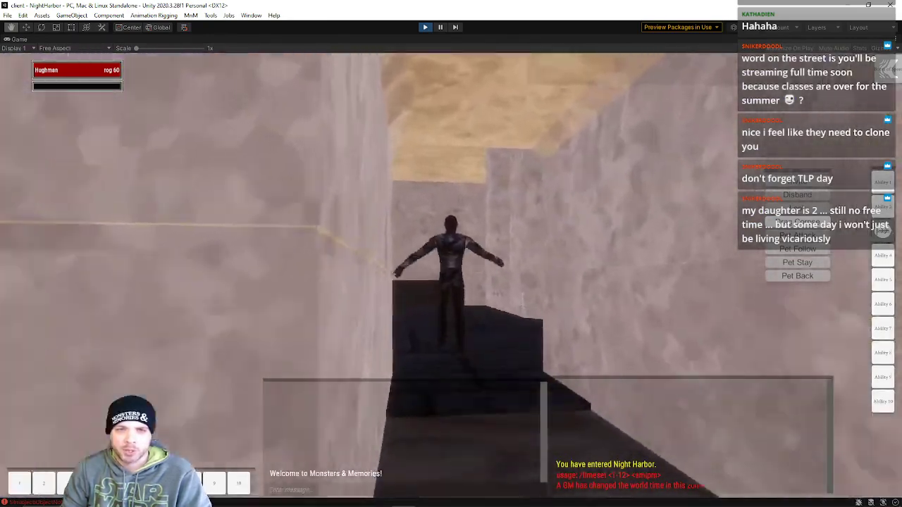
{"action": "key", "text": "w"}
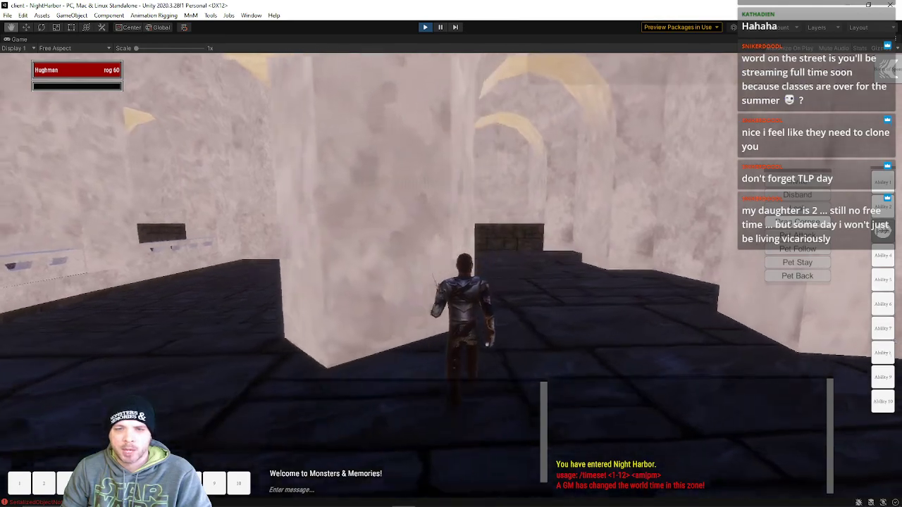
{"action": "key", "text": "w"}
{"action": "right_click_drag", "start_coordinate": [539, 209], "coordinate": [416, 197]}
{"action": "key", "text": "d"}
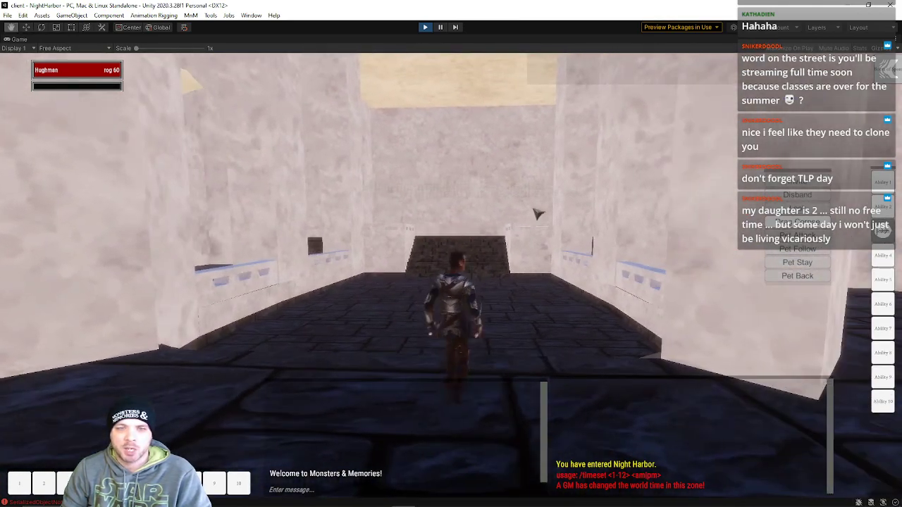
Look over the main hall, its side openings and the large staircase from the entry steps, testing a jump.
{"action": "key", "text": "s"}
{"action": "right_click_drag", "start_coordinate": [588, 97], "coordinate": [500, 89]}
{"action": "key", "text": "w"}
{"action": "key", "text": "space"}
{"action": "right_click_drag", "start_coordinate": [423, 215], "coordinate": [491, 218]}
{"action": "key", "text": "s"}
{"action": "right_click_drag", "start_coordinate": [458, 352], "coordinate": [475, 345]}
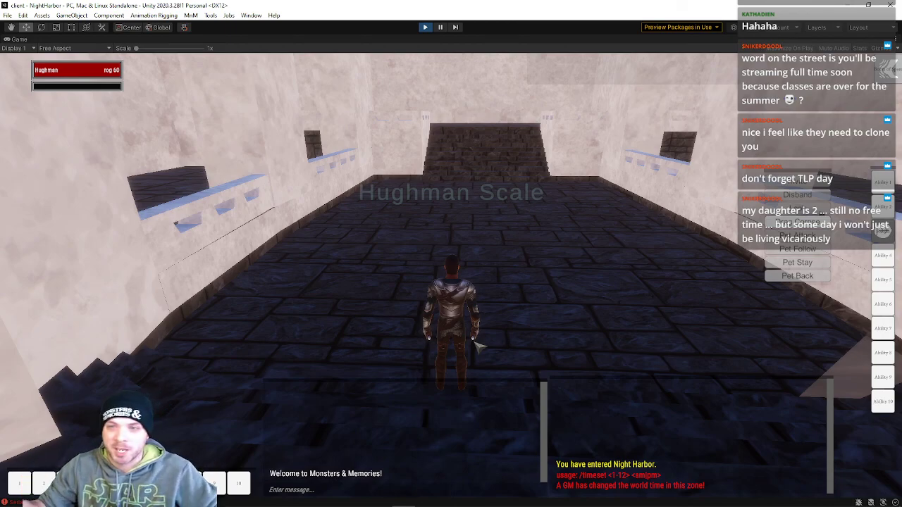
Run from the entry steps into the side corridor and test jumping onto its railing above the main hall.
{"action": "key", "text": "w"}
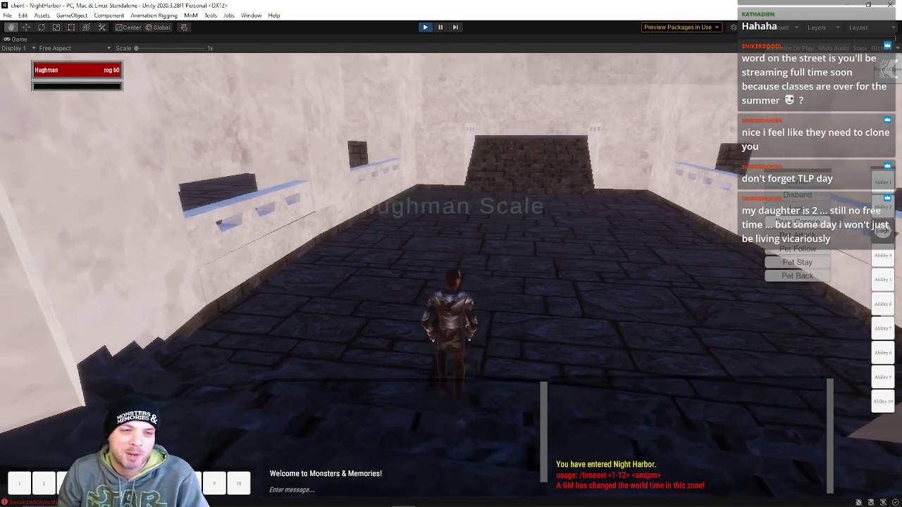
{"action": "key", "text": "space"}
{"action": "key", "text": "q"}
{"action": "key", "text": "w"}
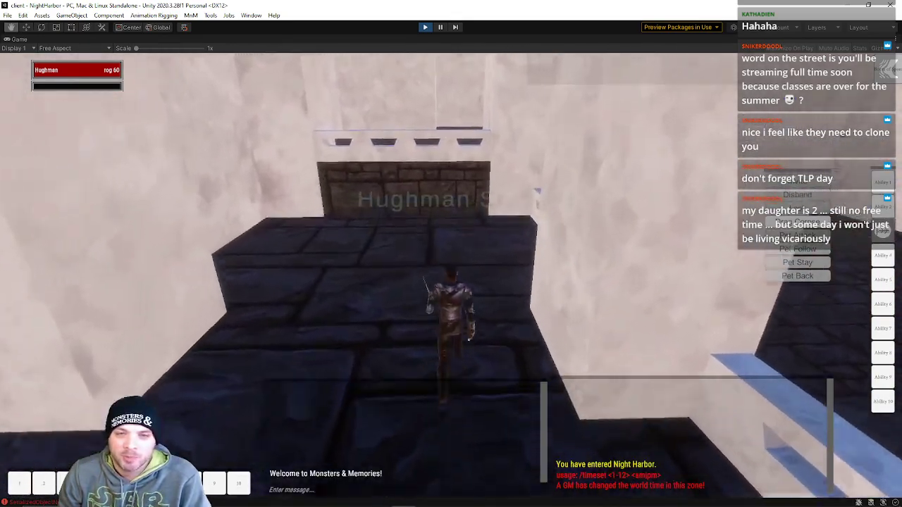
{"action": "key", "text": "space"}
{"action": "key", "text": "w"}
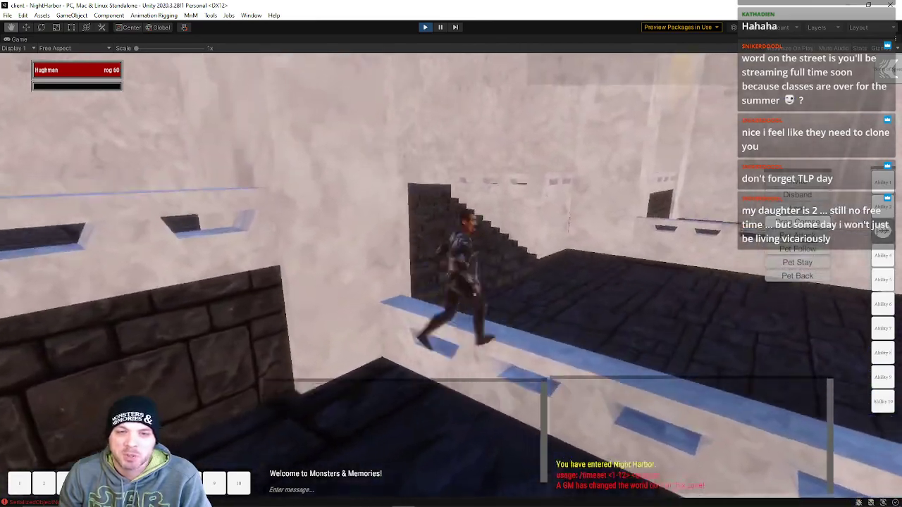
Cross the upper floor and test jumping along the railing of a side corridor.
{"action": "key", "text": "space"}
{"action": "key", "text": "w"}
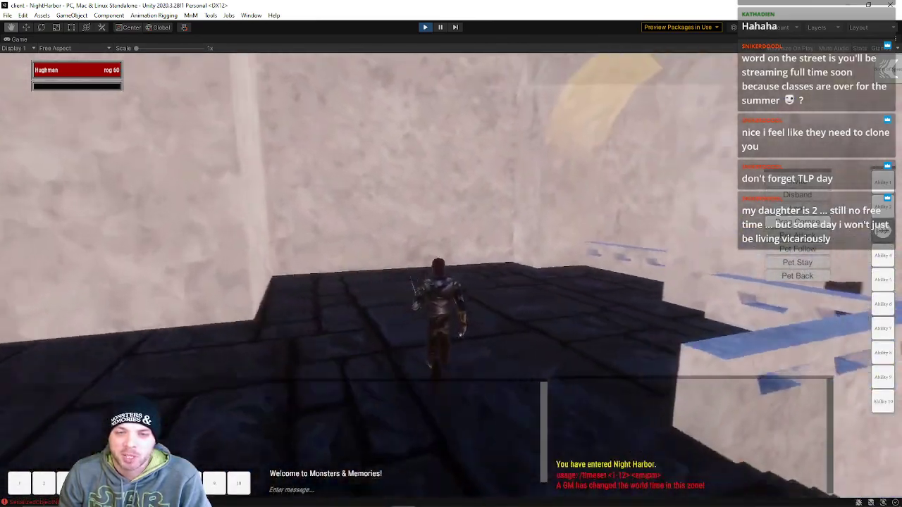
{"action": "key", "text": "space"}
{"action": "key", "text": "w"}
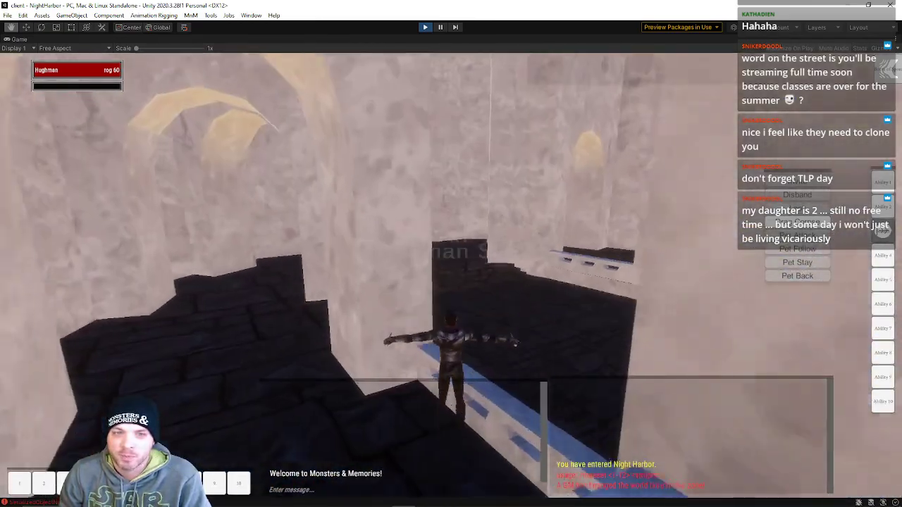
Run back past the main hall to the entrance passage and leave the building to face its front.
{"action": "key", "text": "w"}
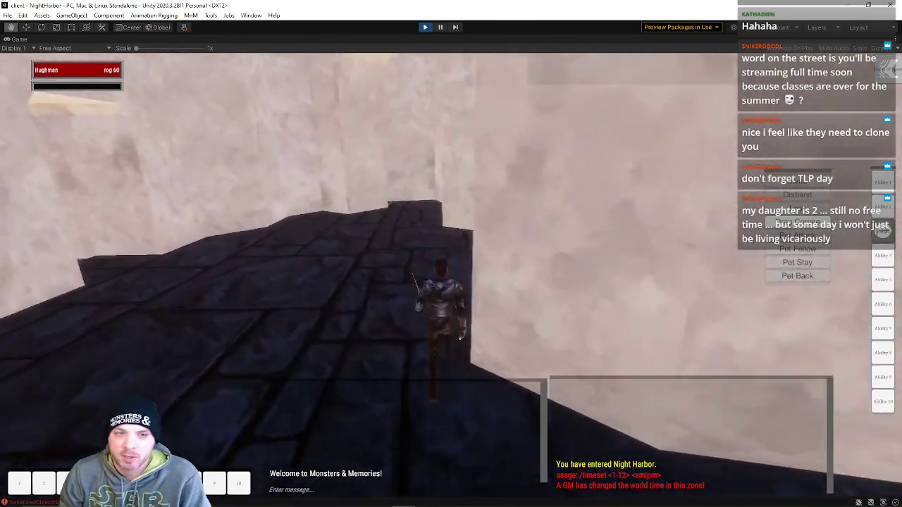
{"action": "key", "text": "w"}
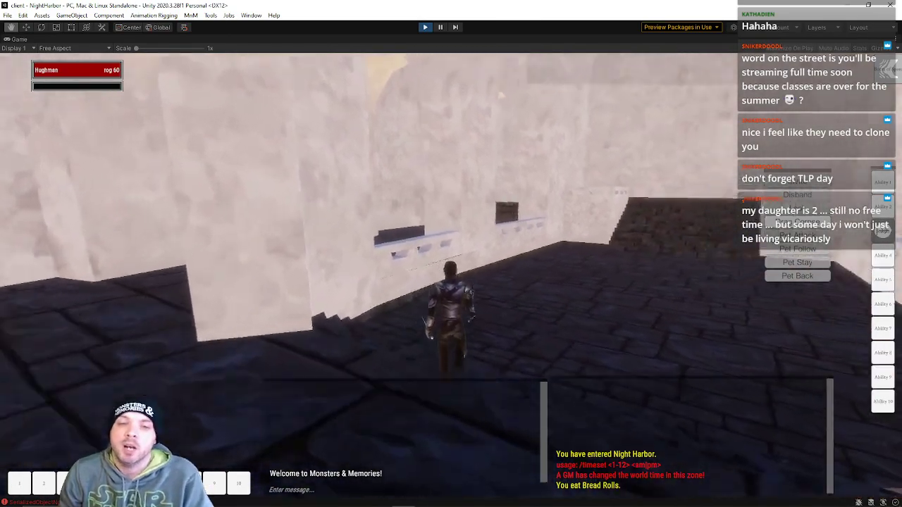
{"action": "key", "text": "w"}
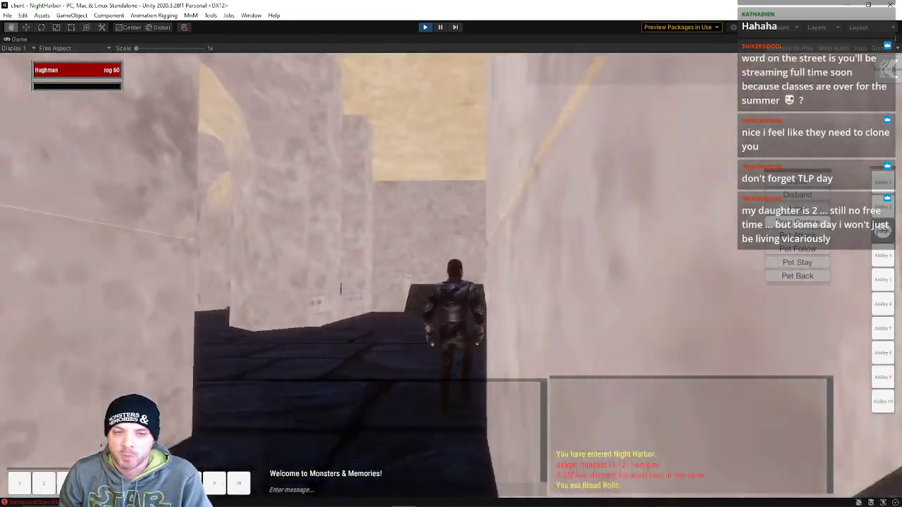
{"action": "key", "text": "w"}
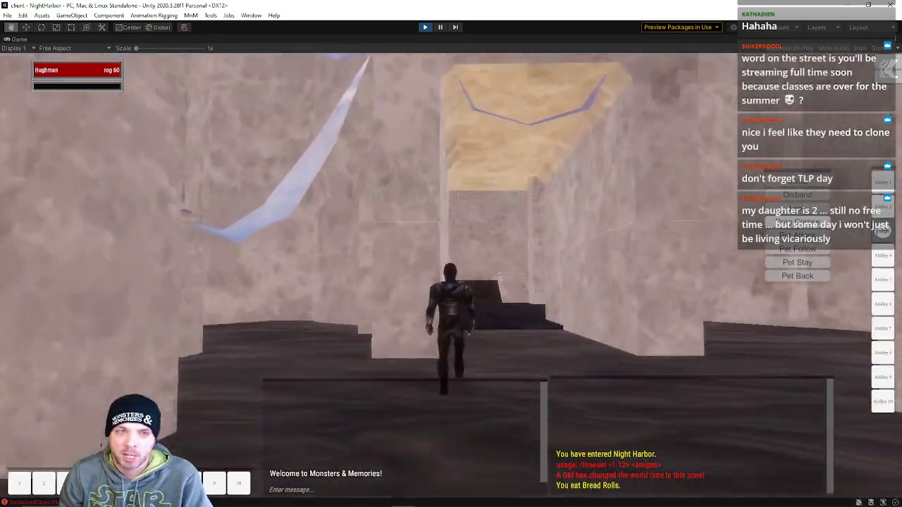
Walk the full route from the entrance through the railed side corridor and up the large staircase to the upper floor.
{"action": "key", "text": "w"}
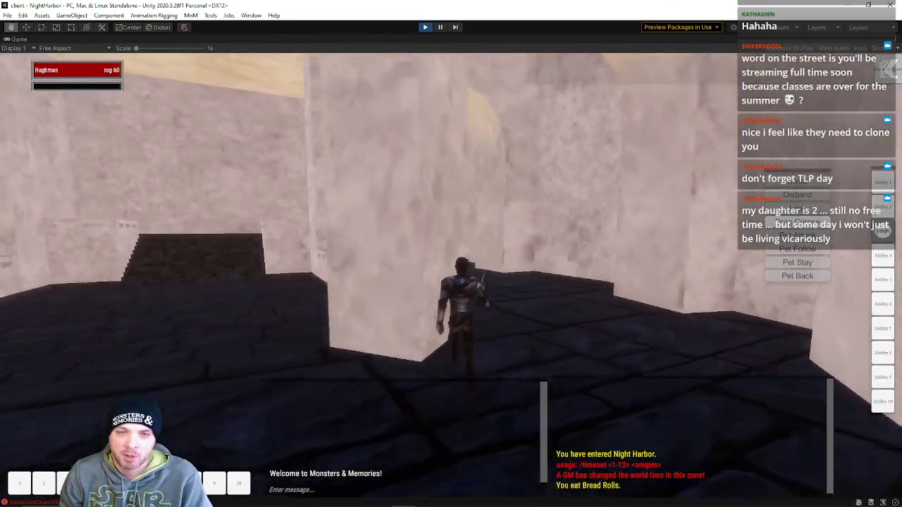
{"action": "key", "text": "w"}
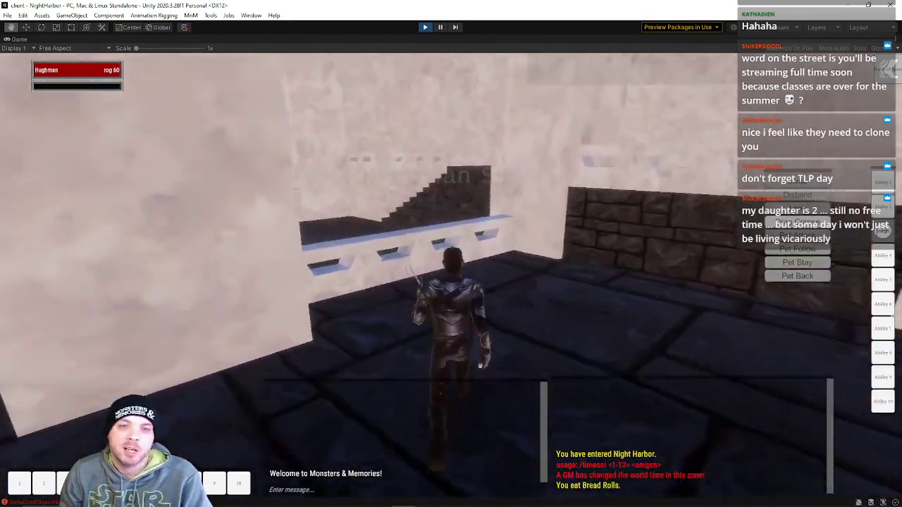
{"action": "key", "text": "w"}
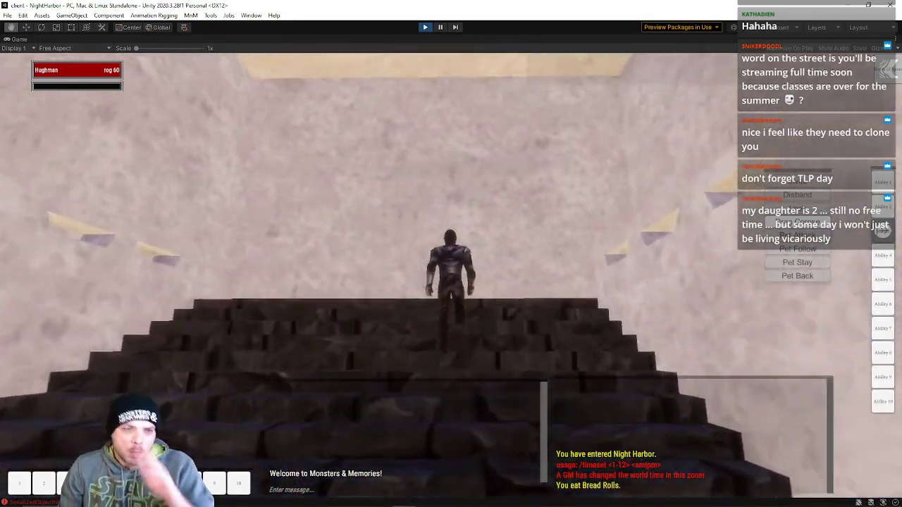
{"action": "key", "text": "w"}
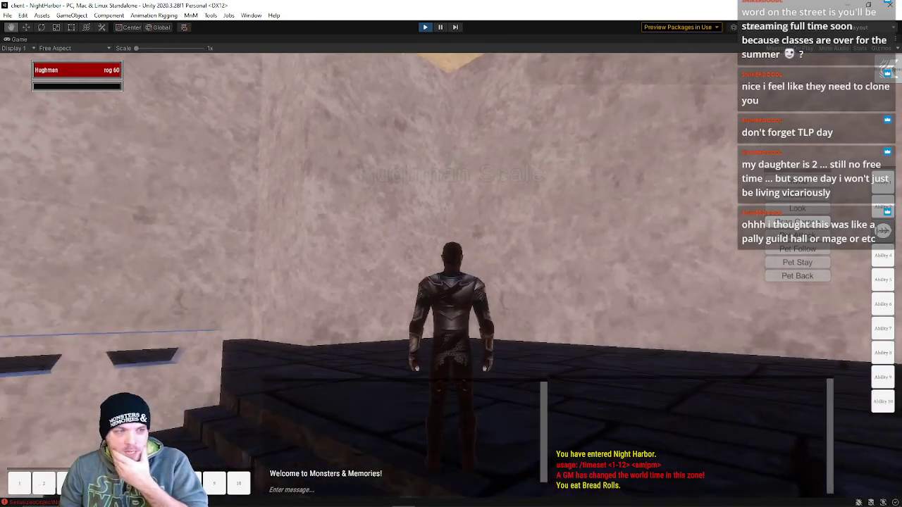
Return to the main hall floor and examine the side walls, arched openings and balconies beside the large staircase.
{"action": "key", "text": "w"}
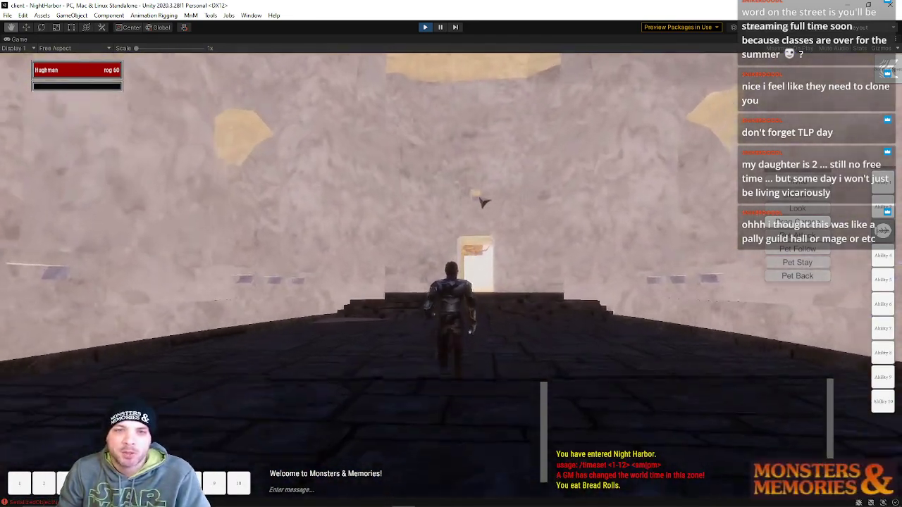
{"action": "right_click_drag", "start_coordinate": [405, 199], "coordinate": [494, 193]}
{"action": "key", "text": "w"}
{"action": "key", "text": "a"}
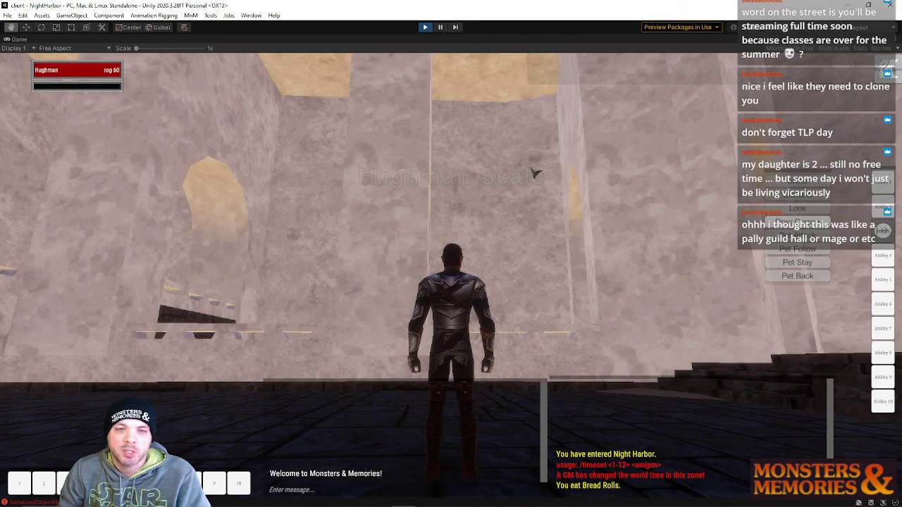
{"action": "key", "text": "a"}
{"action": "key", "text": "a"}
{"action": "right_click_drag", "start_coordinate": [393, 143], "coordinate": [317, 143]}
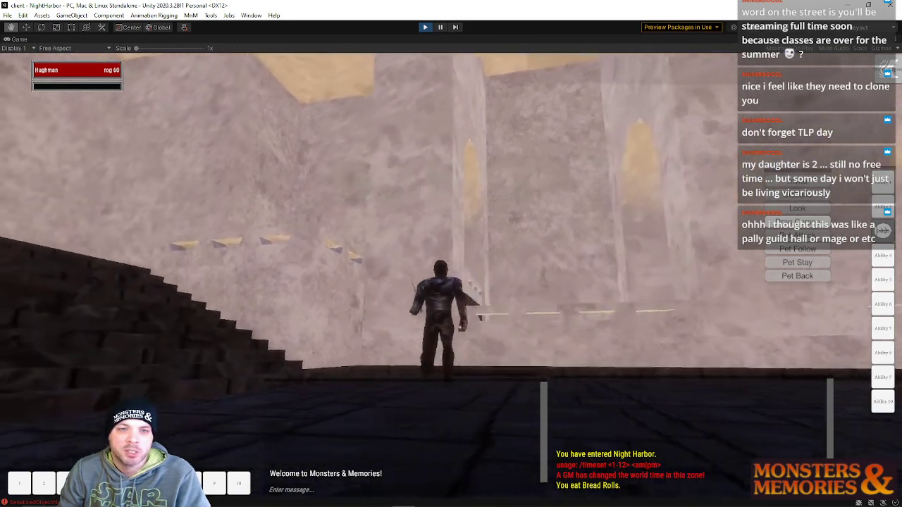
{"action": "key", "text": "a"}
{"action": "right_click_drag", "start_coordinate": [483, 121], "coordinate": [416, 121]}
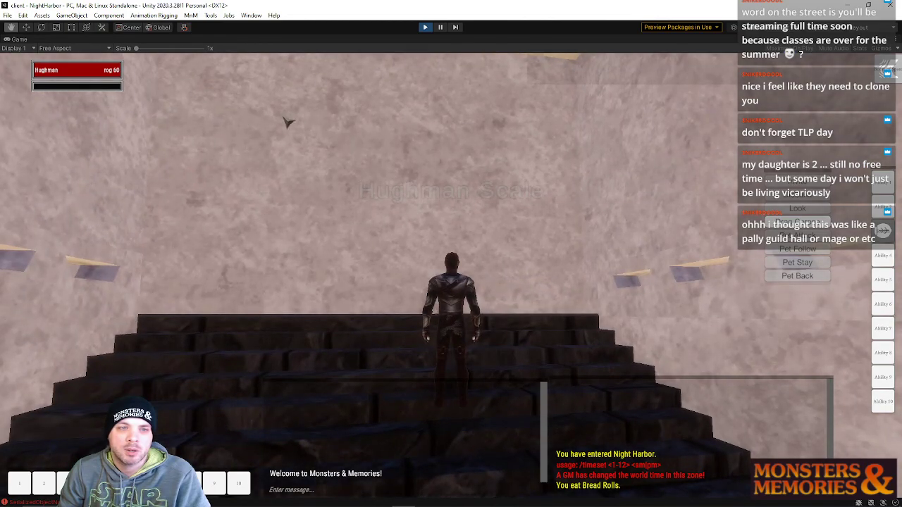
Climb the large staircase and examine the upper floor's corners, stepped walls and arches before facing the entrance.
{"action": "key", "text": "w"}
{"action": "right_click_drag", "start_coordinate": [612, 167], "coordinate": [557, 198]}
{"action": "key", "text": "a"}
{"action": "key", "text": "w"}
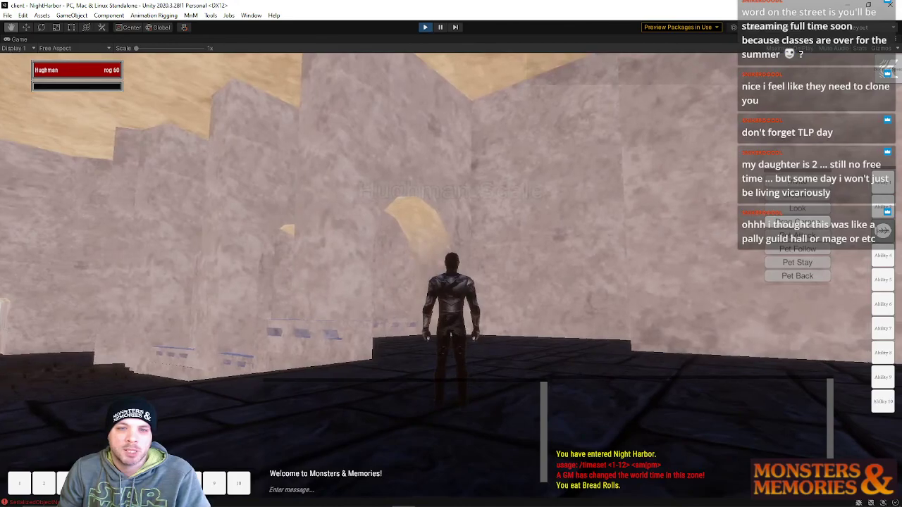
{"action": "key", "text": "w"}
{"action": "key", "text": "d"}
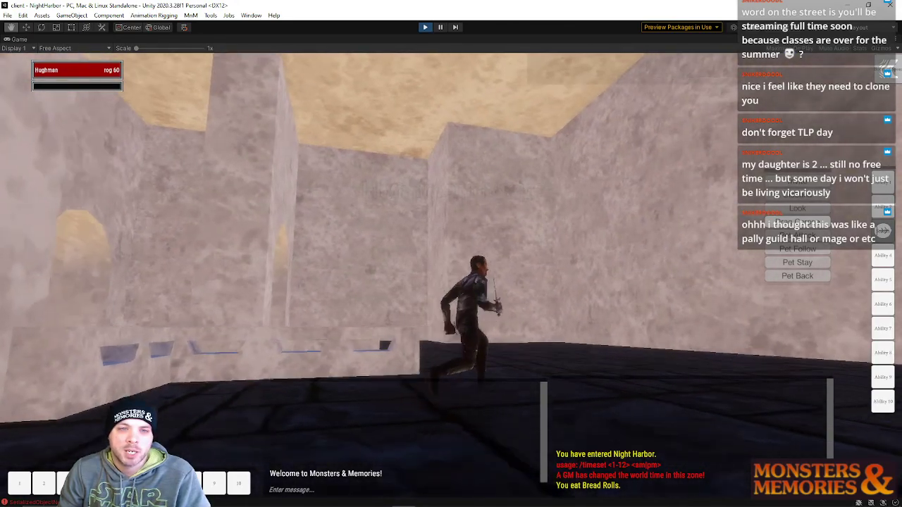
{"action": "key", "text": "w"}
{"action": "key", "text": "d"}
{"action": "key", "text": "a"}
{"action": "right_click_drag", "start_coordinate": [493, 198], "coordinate": [444, 207]}
{"action": "key", "text": "w"}
{"action": "key", "text": "w"}
{"action": "right_click_drag", "start_coordinate": [352, 146], "coordinate": [416, 146]}
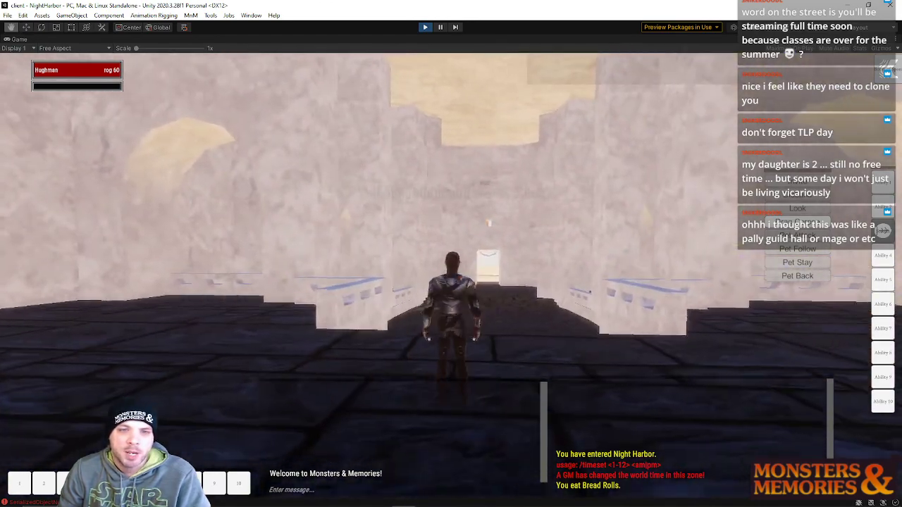
Run back through the main hall and entrance, then back away outside to view the guild hall's facade.
{"action": "key", "text": "w"}
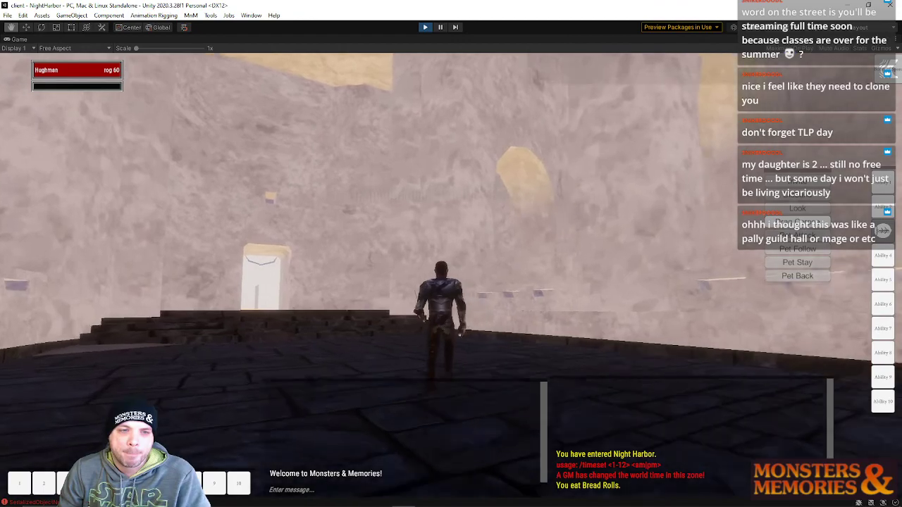
{"action": "key", "text": "w"}
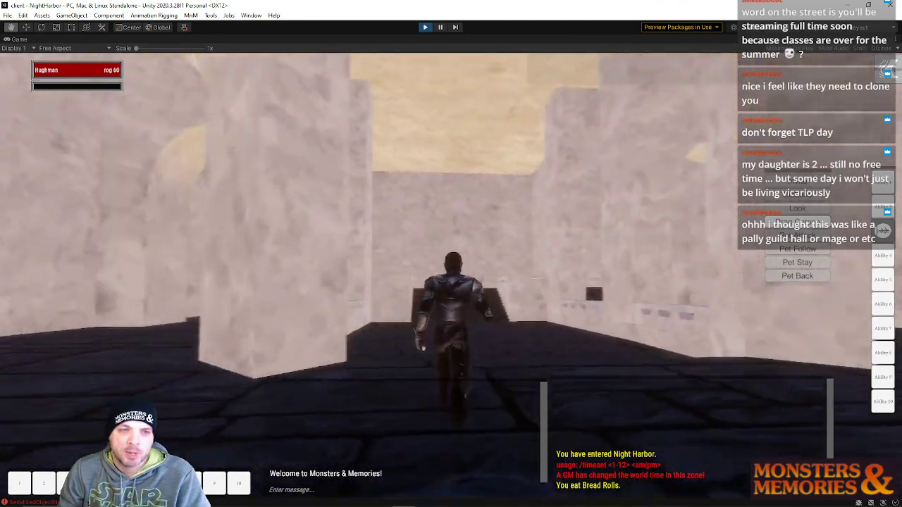
{"action": "key", "text": "w"}
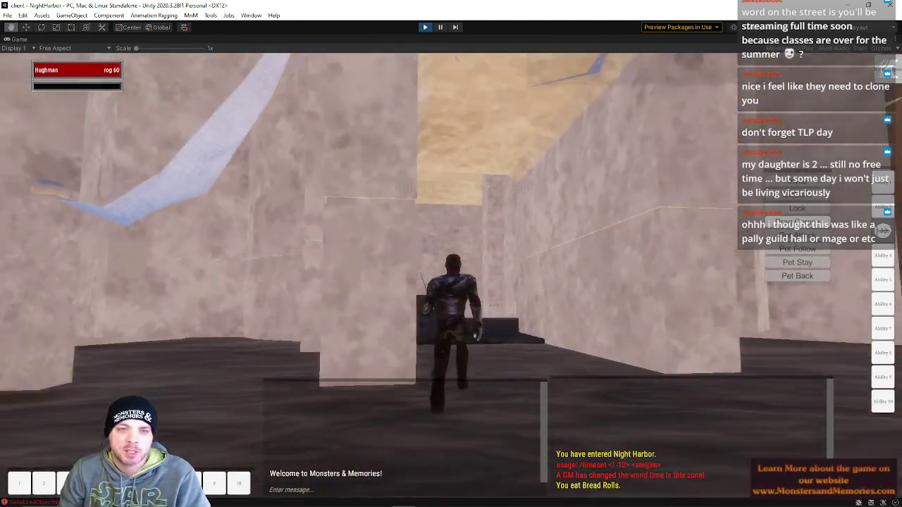
{"action": "key", "text": "w"}
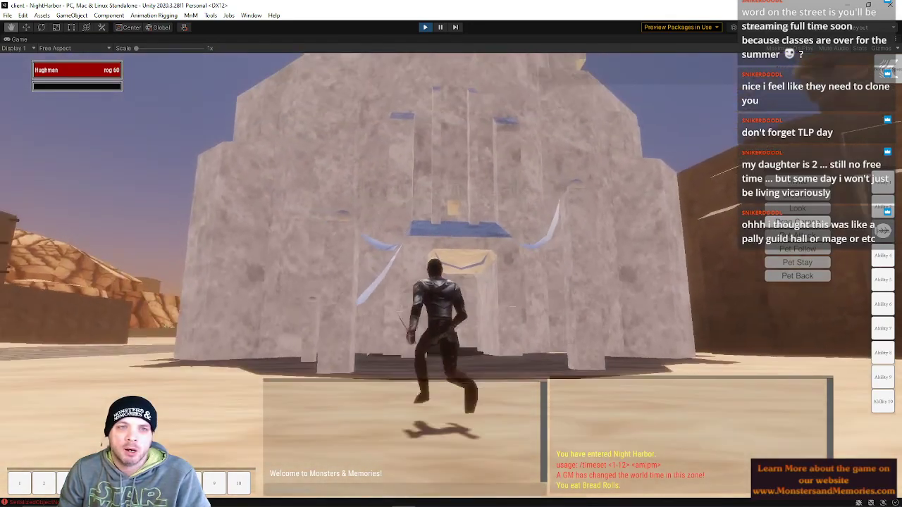
Examine the guild hall's facade from several distances outside and compare its scale with the neighbouring round-towered brown building.
{"action": "key", "text": "d"}
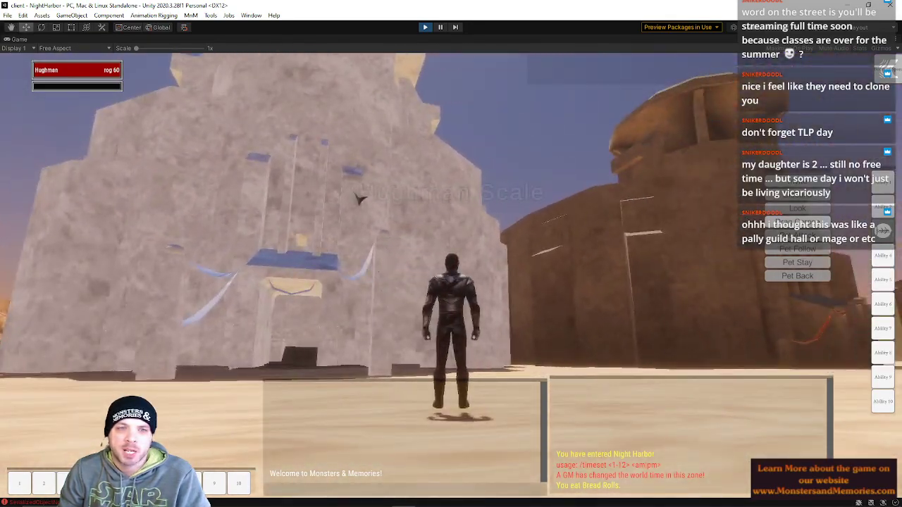
{"action": "key", "text": "s"}
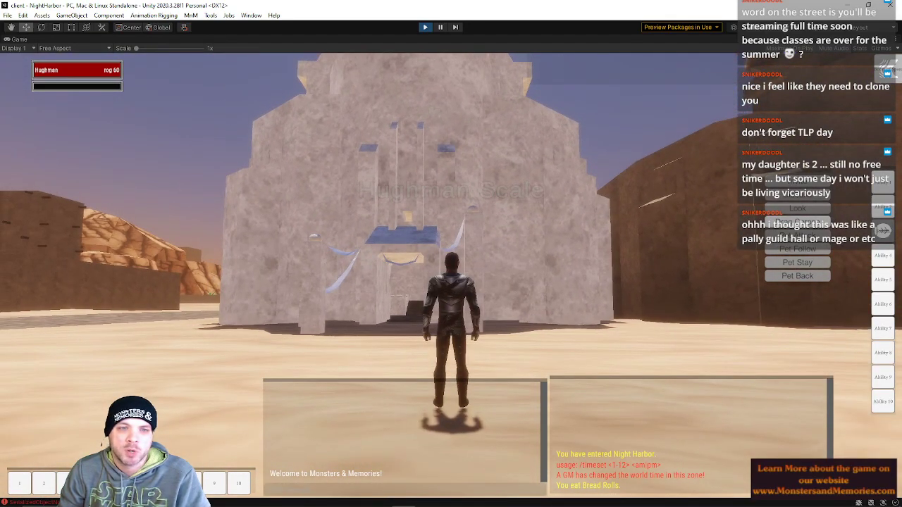
{"action": "right_click_drag", "start_coordinate": [451, 280], "coordinate": [451, 236]}
{"action": "key", "text": "d"}
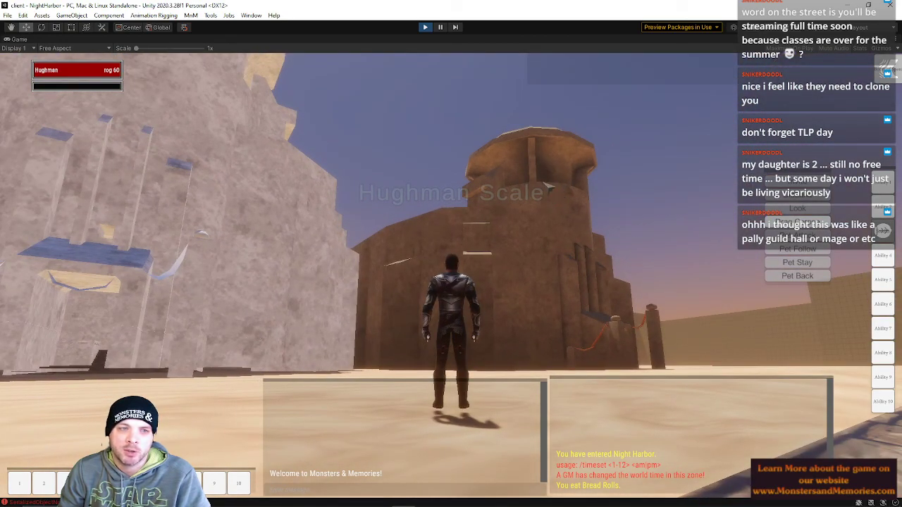
{"action": "key", "text": "a"}
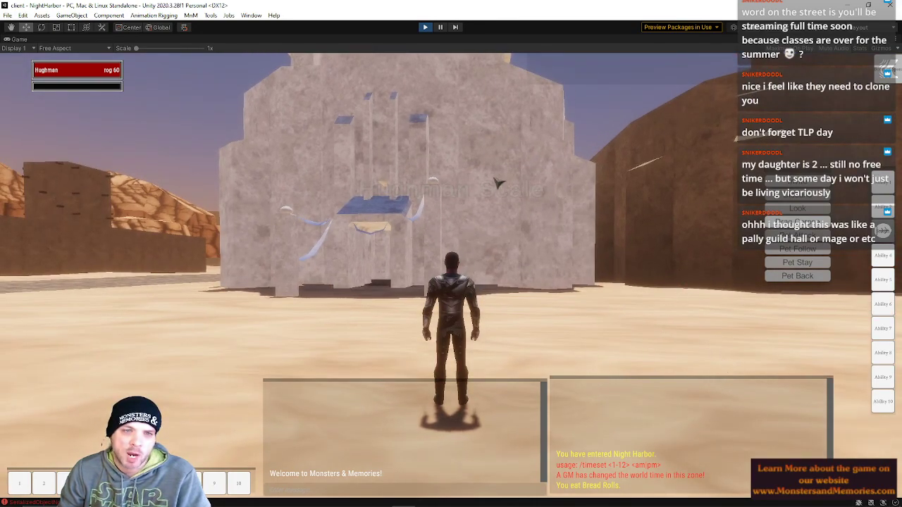
{"action": "key", "text": "w"}
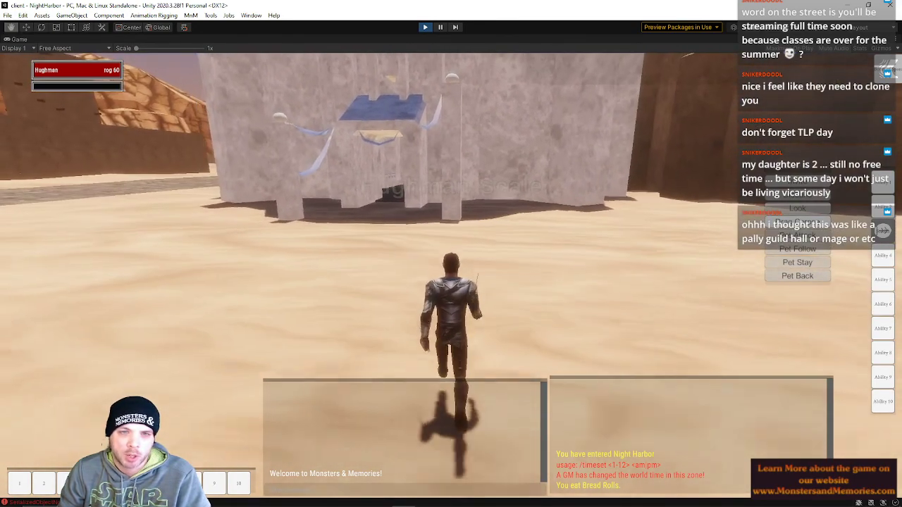
{"action": "key", "text": "s"}
{"action": "key", "text": "space"}
{"action": "right_click_drag", "start_coordinate": [557, 232], "coordinate": [620, 190]}
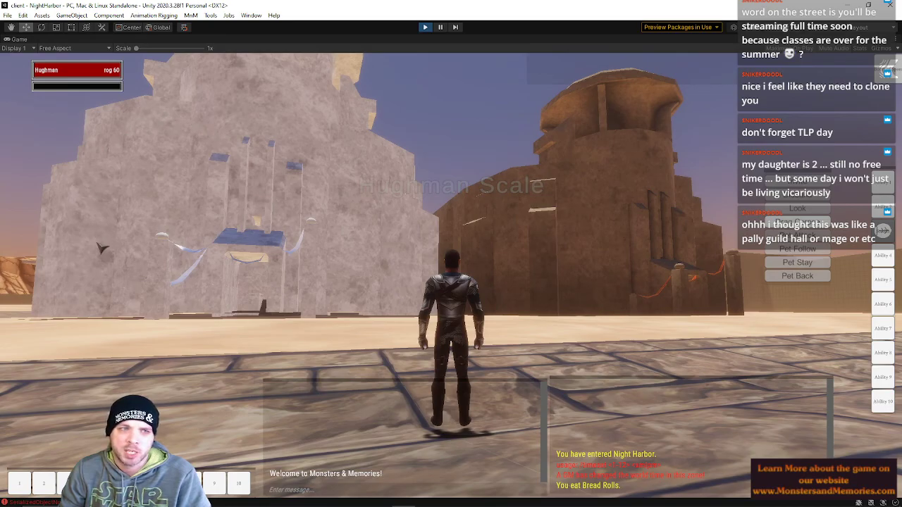
Run along the paved street past the white blockout buildings into the low-walled plaza and face the arched city gate.
{"action": "key", "text": "w"}
{"action": "right_click_drag", "start_coordinate": [328, 193], "coordinate": [264, 204]}
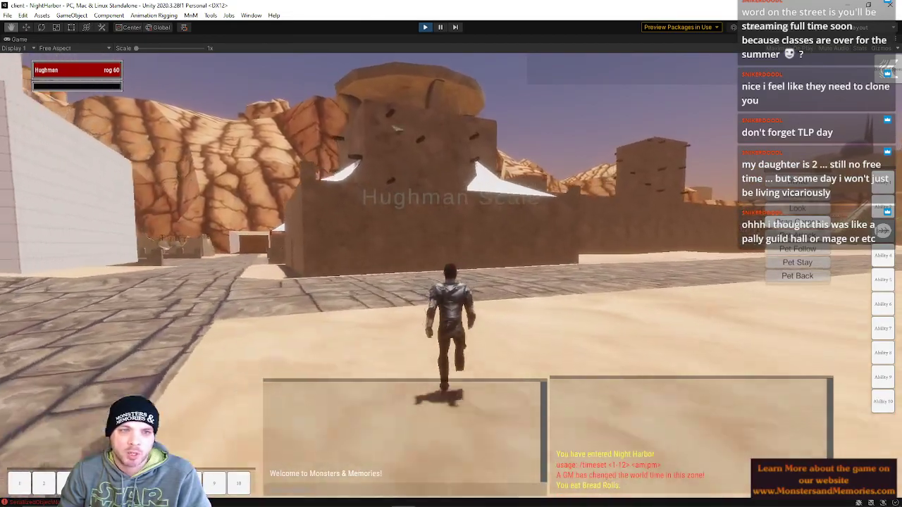
{"action": "key", "text": "w"}
{"action": "right_click_drag", "start_coordinate": [294, 310], "coordinate": [242, 301]}
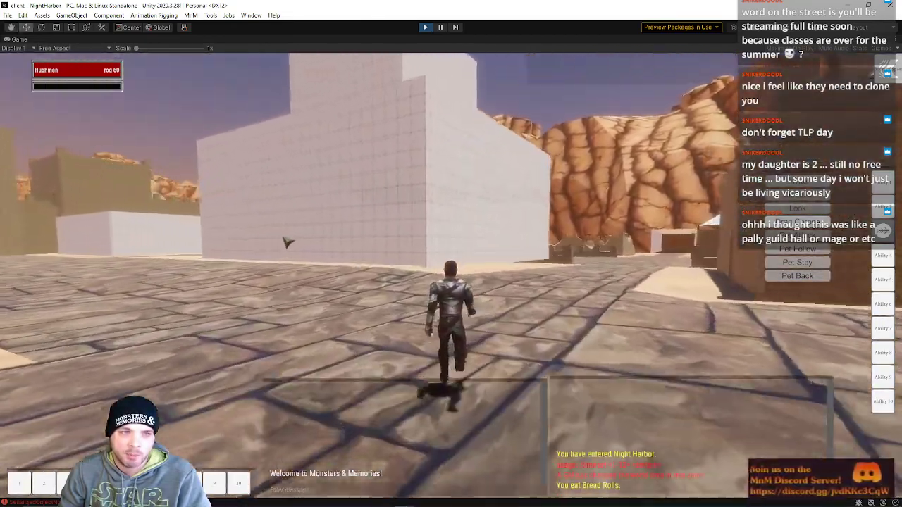
{"action": "right_click_drag", "start_coordinate": [288, 243], "coordinate": [332, 244]}
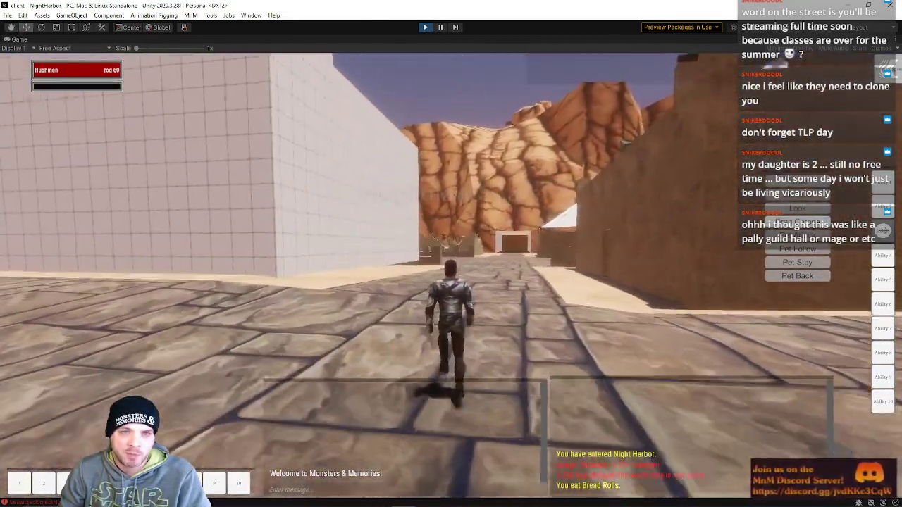
{"action": "key", "text": "d"}
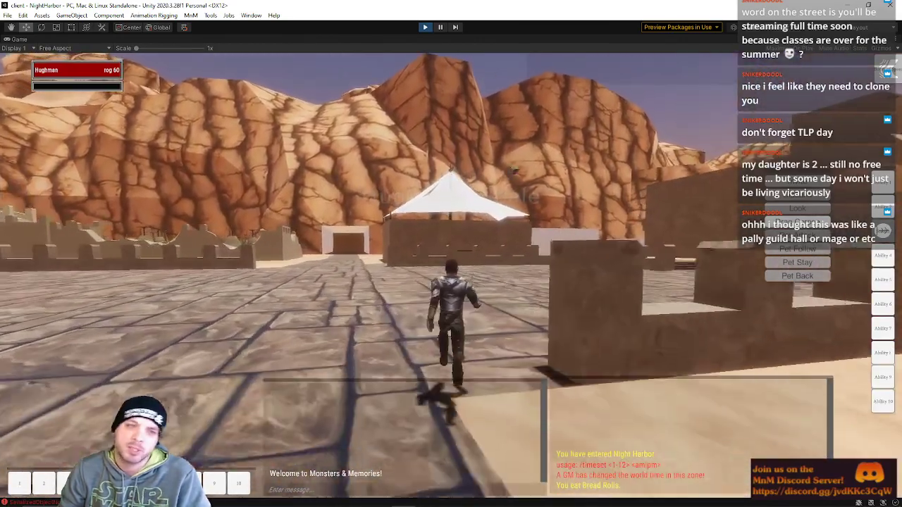
{"action": "key", "text": "d"}
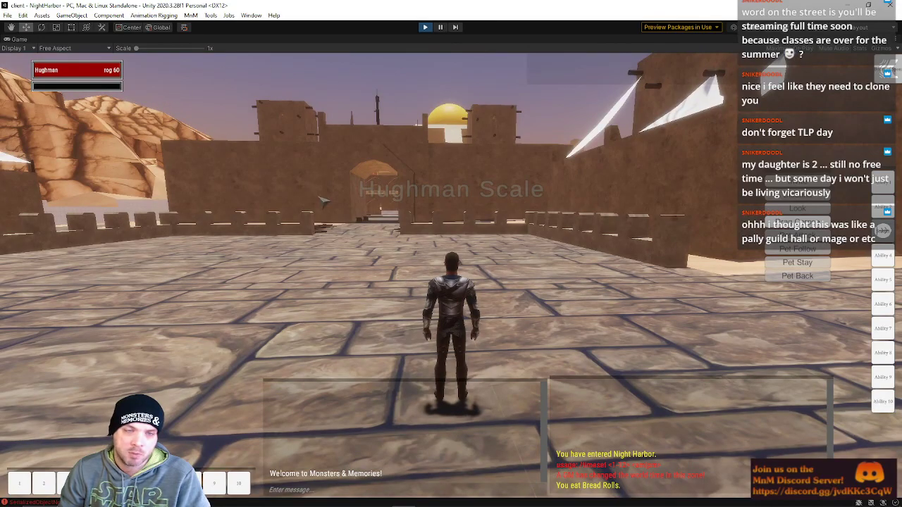
Run through the large arched gate to the open-fronted building with vaulted arches and seating.
{"action": "key", "text": "w"}
{"action": "right_click_drag", "start_coordinate": [323, 202], "coordinate": [409, 203]}
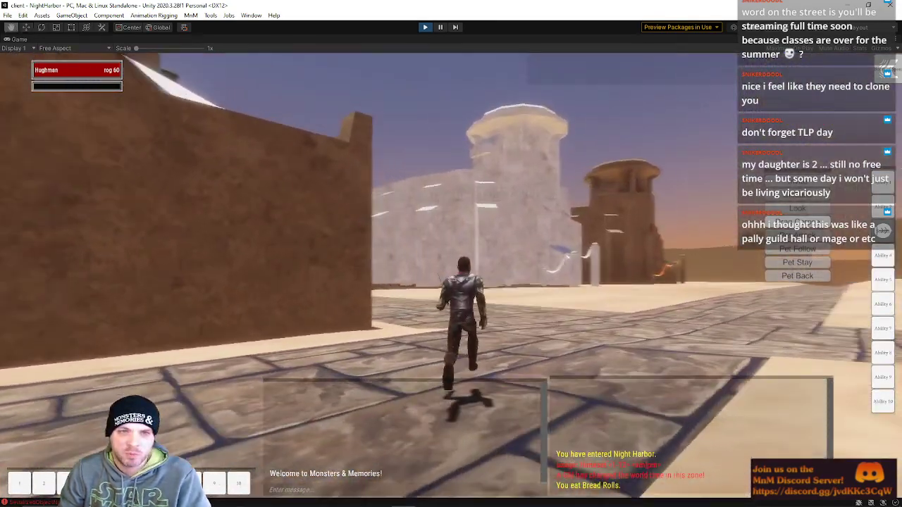
{"action": "right_click_drag", "start_coordinate": [408, 202], "coordinate": [317, 202]}
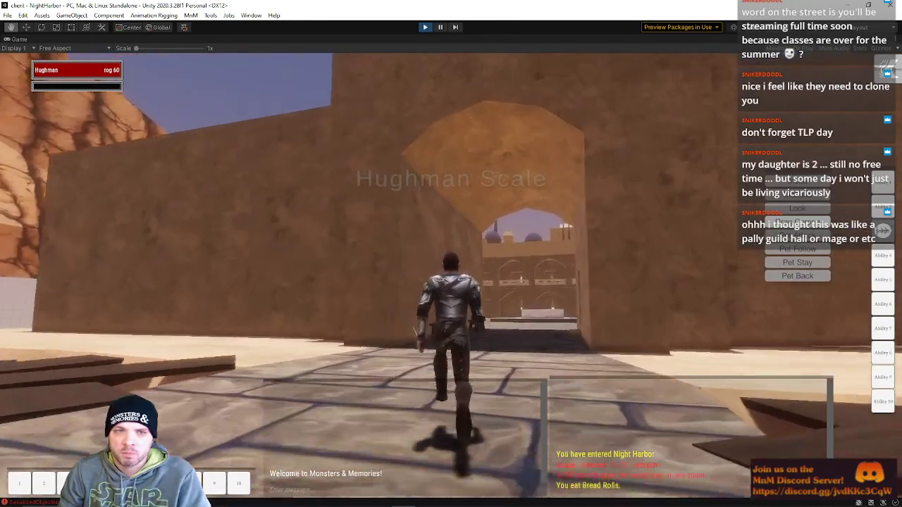
{"action": "right_click_drag", "start_coordinate": [268, 309], "coordinate": [373, 279]}
{"action": "key", "text": "w"}
{"action": "key", "text": "w"}
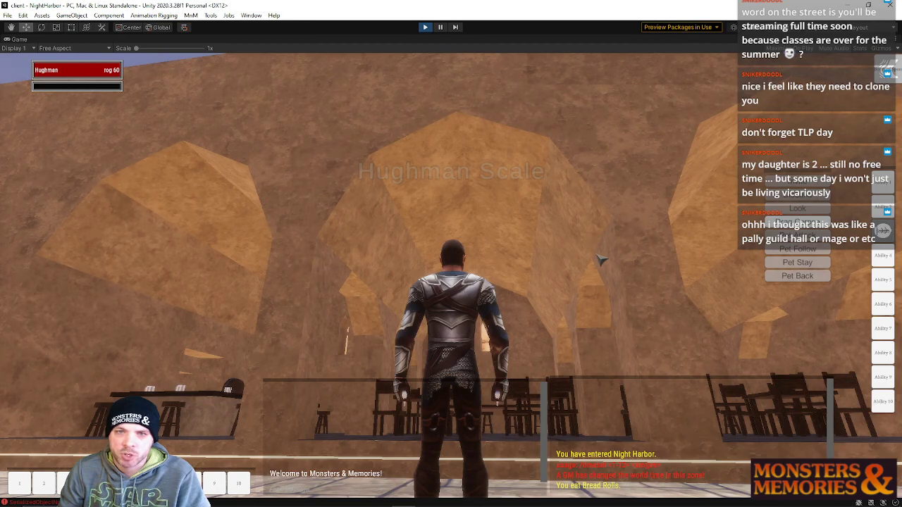
Inspect the vaulted ceiling, pillars and table area of the open-fronted building from close up and at an angle.
{"action": "key", "text": "w"}
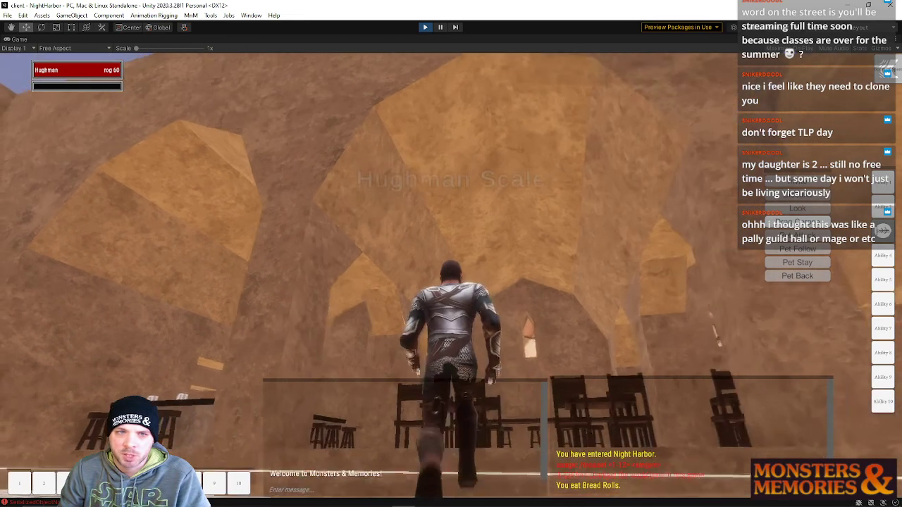
{"action": "right_click_drag", "start_coordinate": [420, 218], "coordinate": [392, 224]}
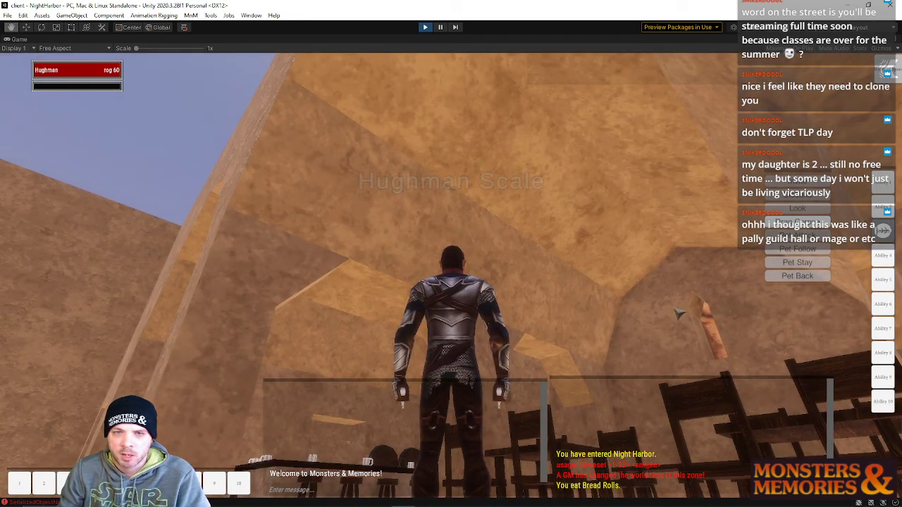
{"action": "right_click_drag", "start_coordinate": [673, 310], "coordinate": [708, 309]}
{"action": "right_click_drag", "start_coordinate": [695, 155], "coordinate": [267, 144]}
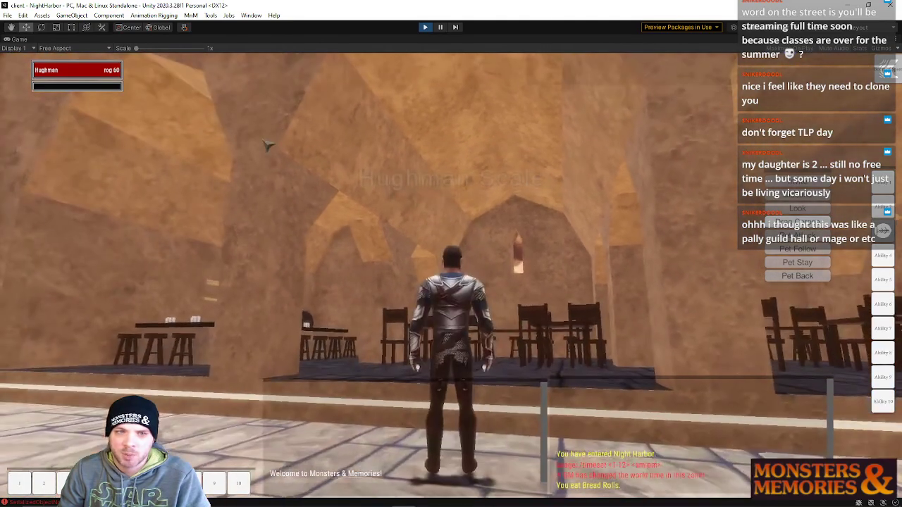
{"action": "key", "text": "s"}
{"action": "key", "text": "w"}
{"action": "right_click_drag", "start_coordinate": [422, 212], "coordinate": [360, 211]}
{"action": "key", "text": "space"}
{"action": "key", "text": "a"}
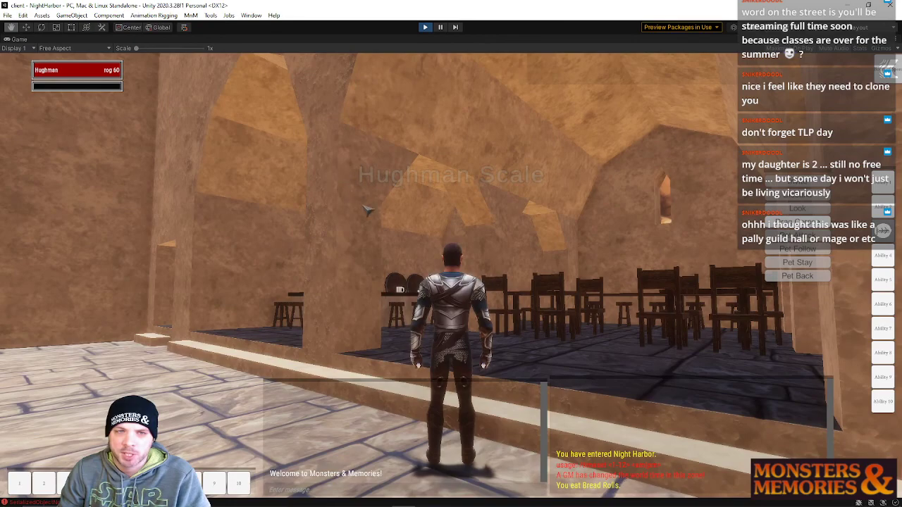
View the row of vaulted bays straight on, moving sideways until the character faces a dividing pillar.
{"action": "right_click_drag", "start_coordinate": [369, 165], "coordinate": [470, 107]}
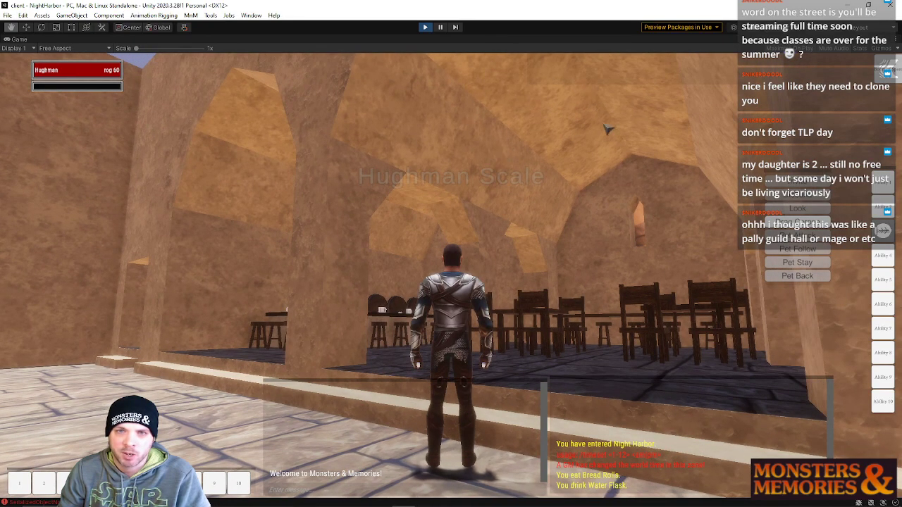
{"action": "right_click_drag", "start_coordinate": [479, 162], "coordinate": [497, 155]}
{"action": "key", "text": "s"}
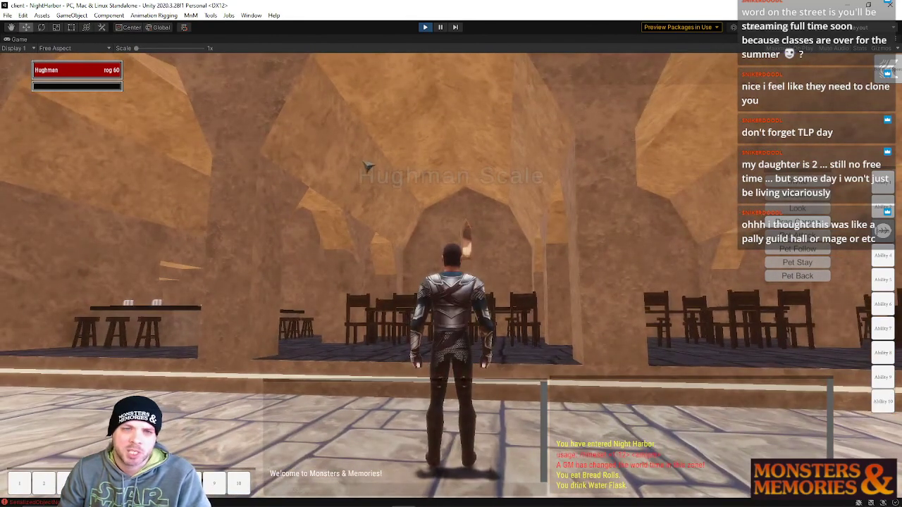
{"action": "key", "text": "d"}
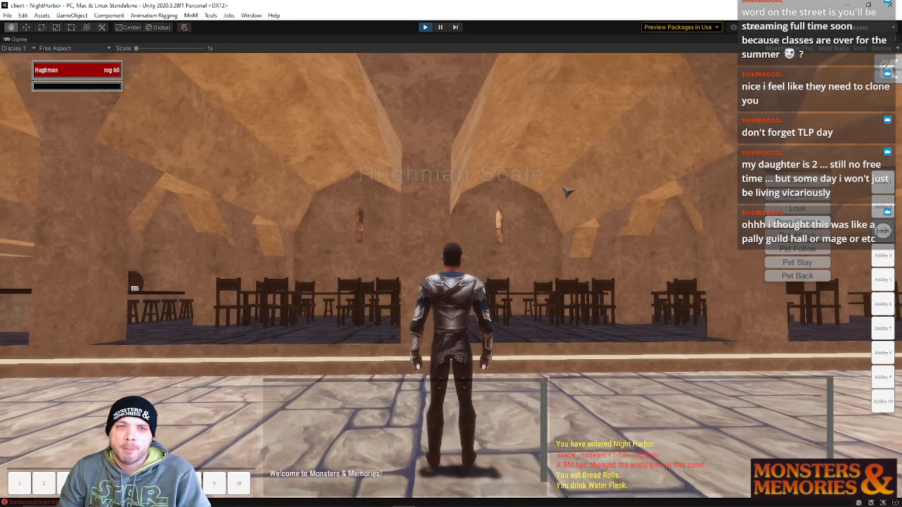
{"action": "right_click_drag", "start_coordinate": [568, 191], "coordinate": [415, 191]}
Run back out through the gate and across the plaza to the paved crossroads near the guild hall.
{"action": "key", "text": "w"}
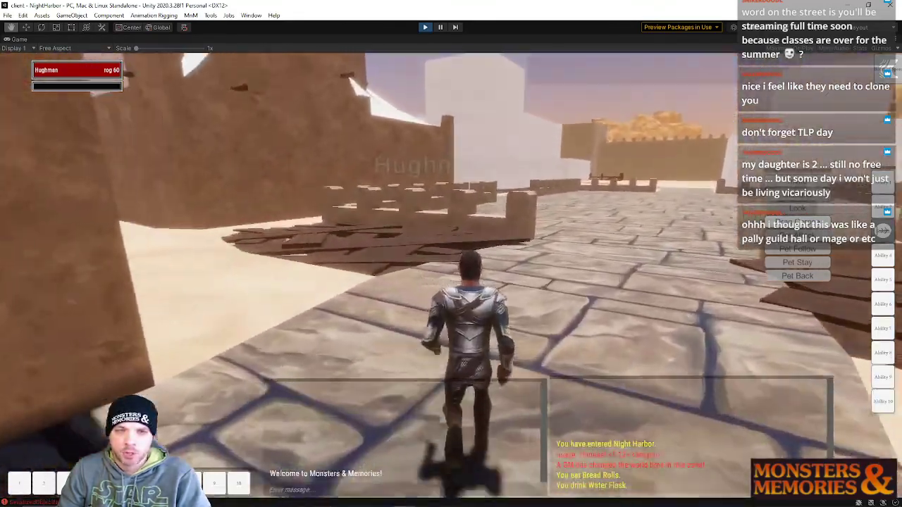
{"action": "key", "text": "space"}
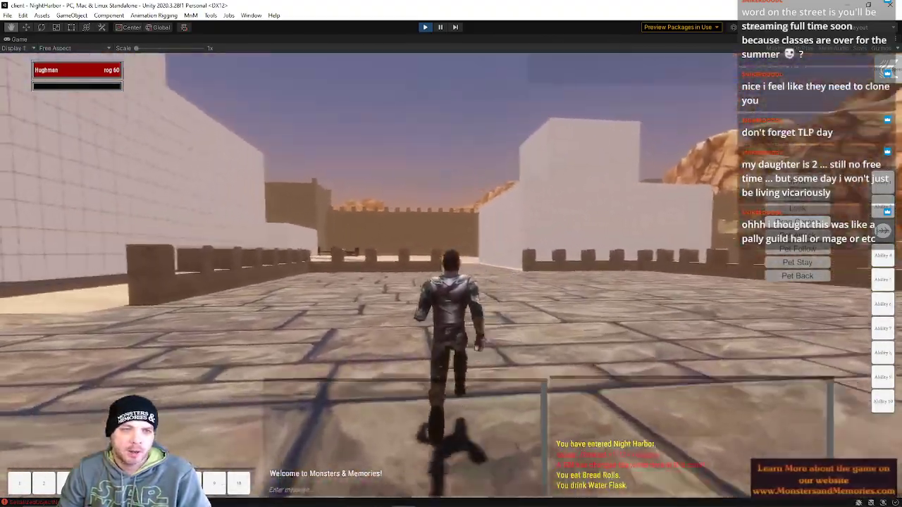
{"action": "key", "text": "a"}
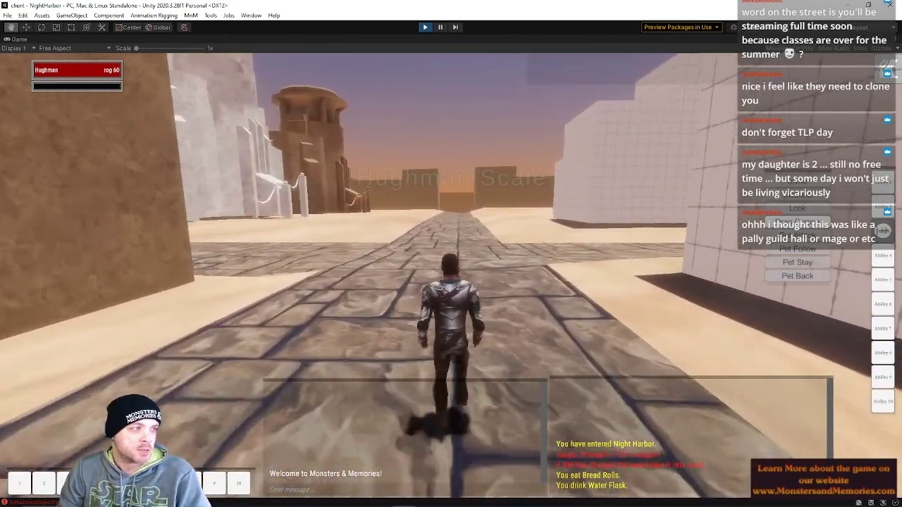
{"action": "right_click_drag", "start_coordinate": [566, 192], "coordinate": [572, 192]}
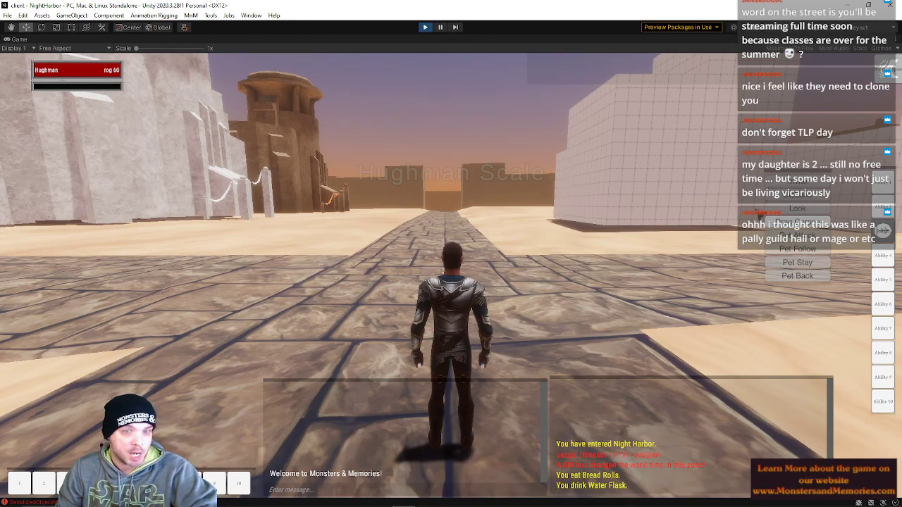
Turn around at the crossroads, run back up the street into the plaza, and look around its walls and blockout buildings.
{"action": "key", "text": "a"}
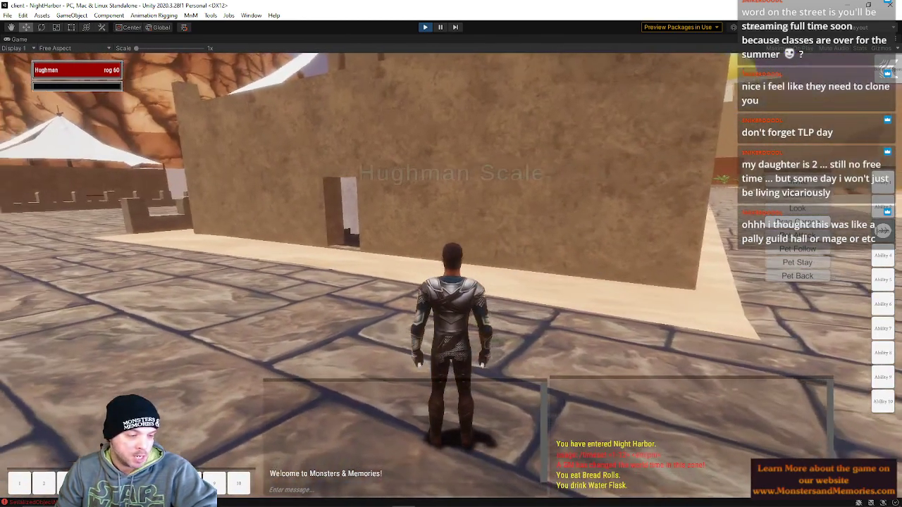
{"action": "key", "text": "a"}
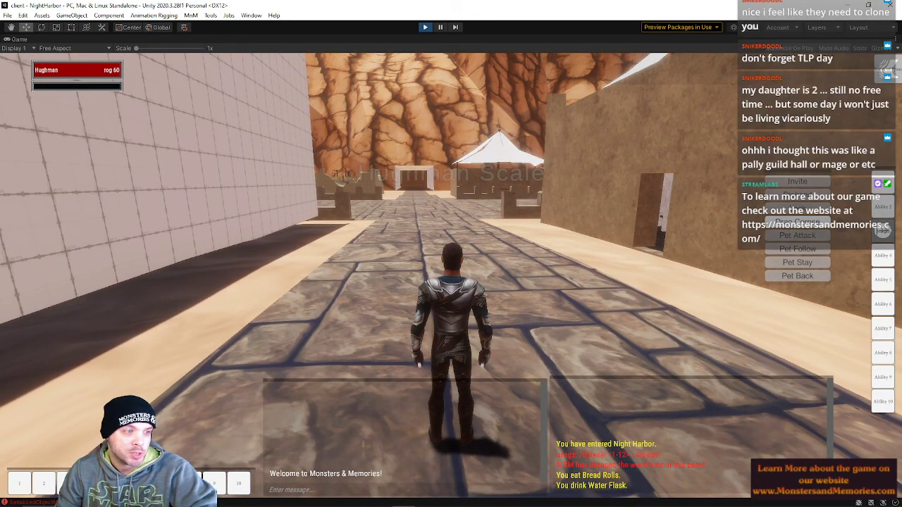
{"action": "key", "text": "w"}
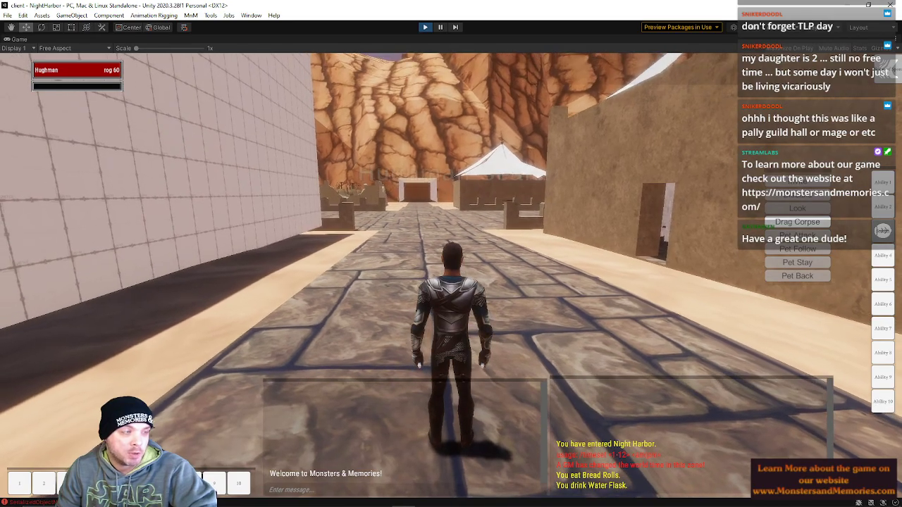
{"action": "key", "text": "w"}
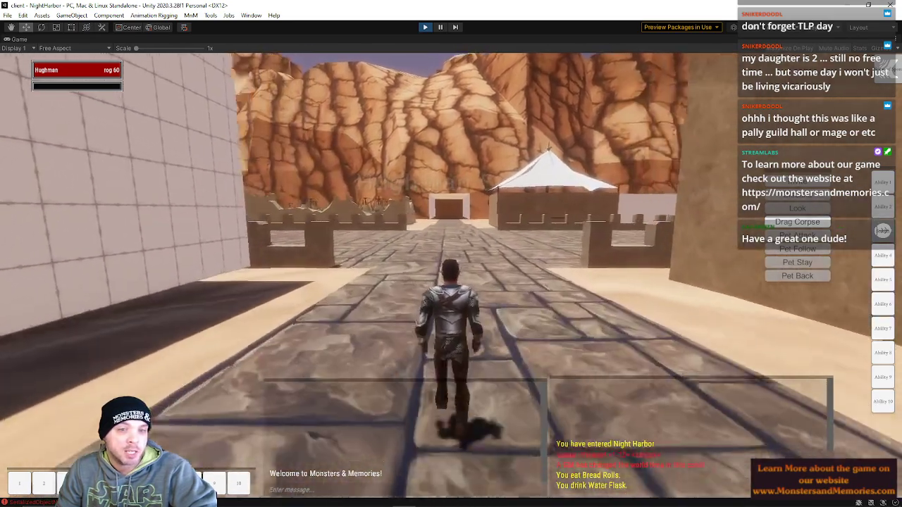
{"action": "key", "text": "w"}
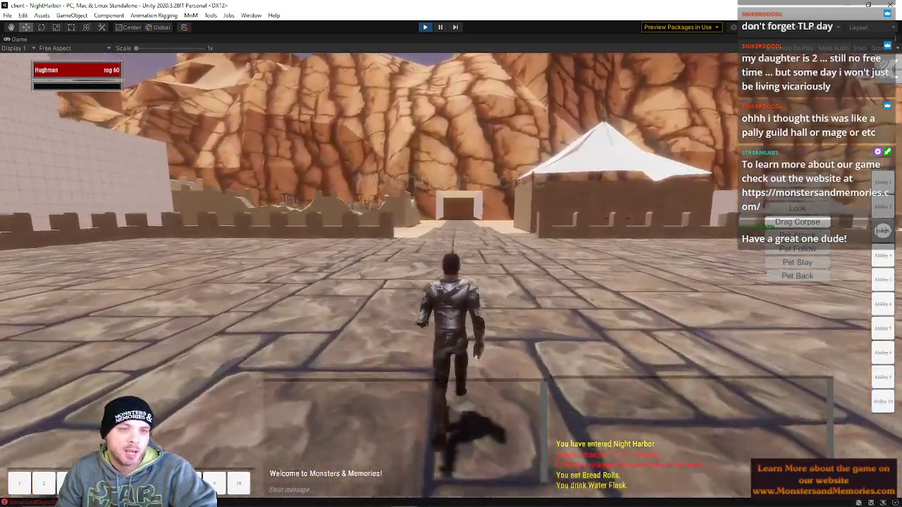
{"action": "key", "text": "w"}
{"action": "key", "text": "d"}
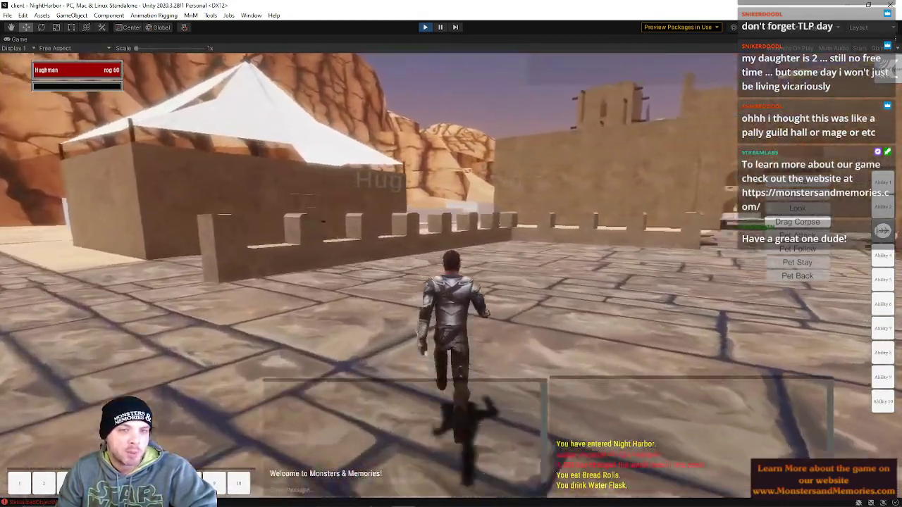
{"action": "key", "text": "d"}
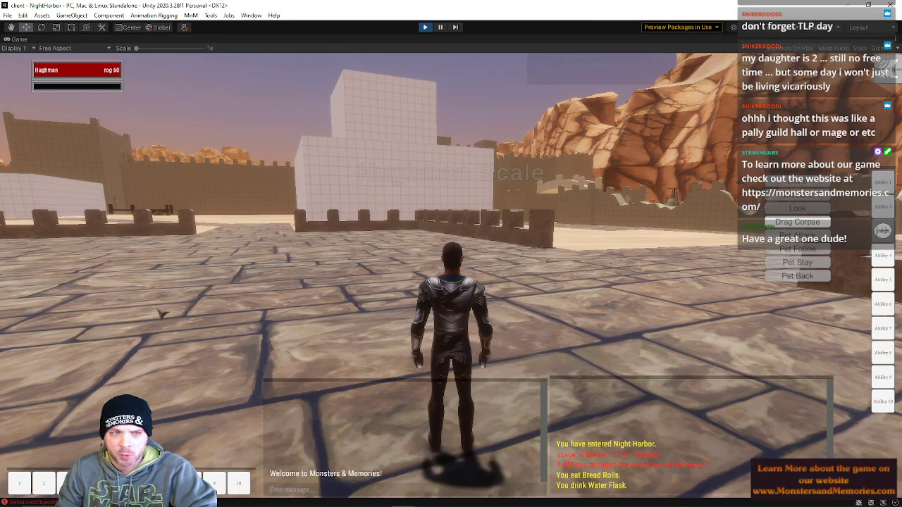
Survey the blockout building and cliffs from the plaza, and run back down the paved street toward the guild hall.
{"action": "right_click_drag", "start_coordinate": [603, 316], "coordinate": [704, 276]}
{"action": "right_click_drag", "start_coordinate": [451, 276], "coordinate": [508, 275]}
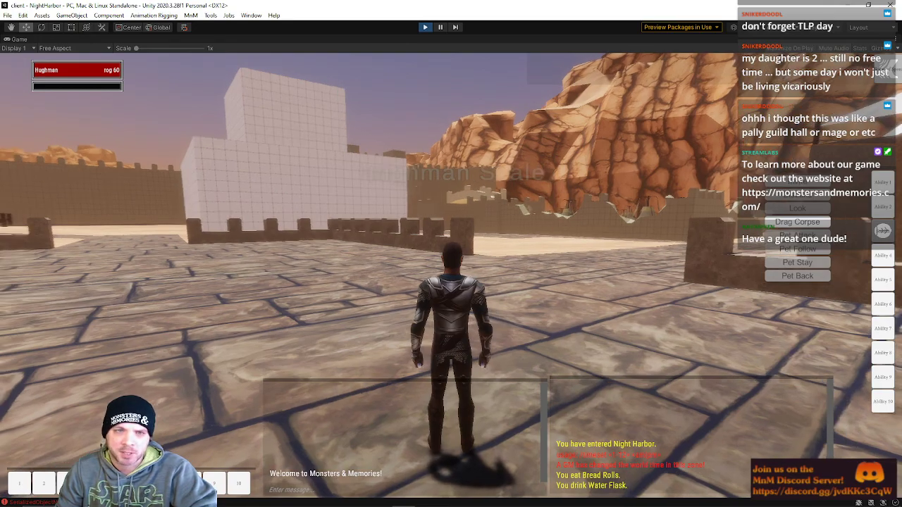
{"action": "key", "text": "w"}
{"action": "right_click_drag", "start_coordinate": [451, 275], "coordinate": [290, 275]}
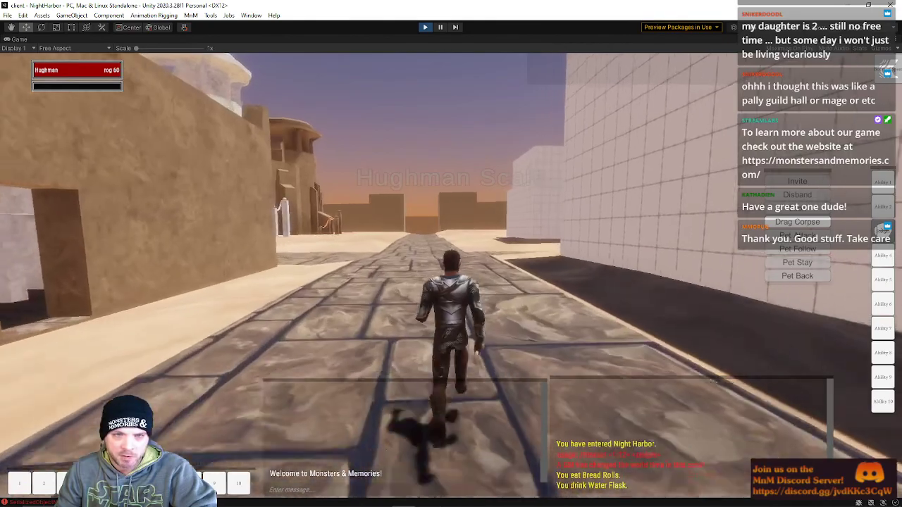
{"action": "key", "text": "w"}
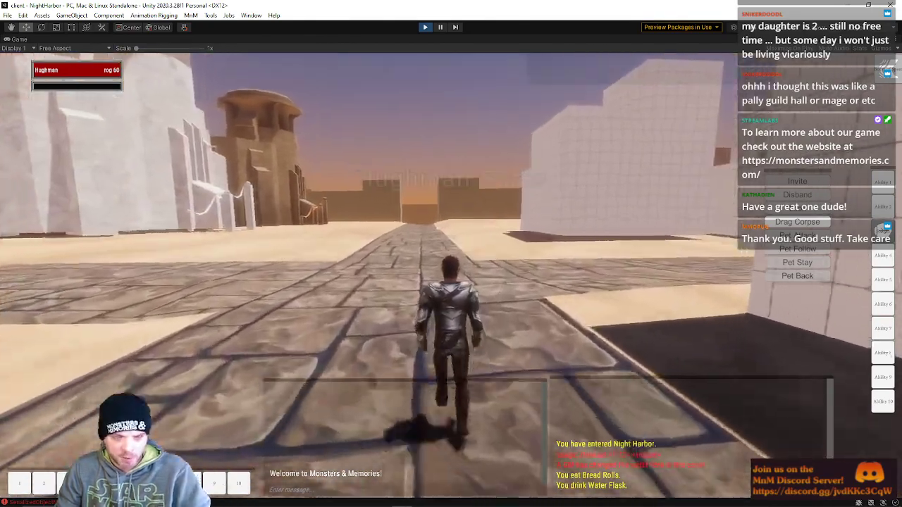
Look around the crossroads toward the gold-domed building and the neighboring buildings, and run on along the paved street.
{"action": "right_click_drag", "start_coordinate": [451, 275], "coordinate": [804, 254]}
{"action": "key", "text": "w"}
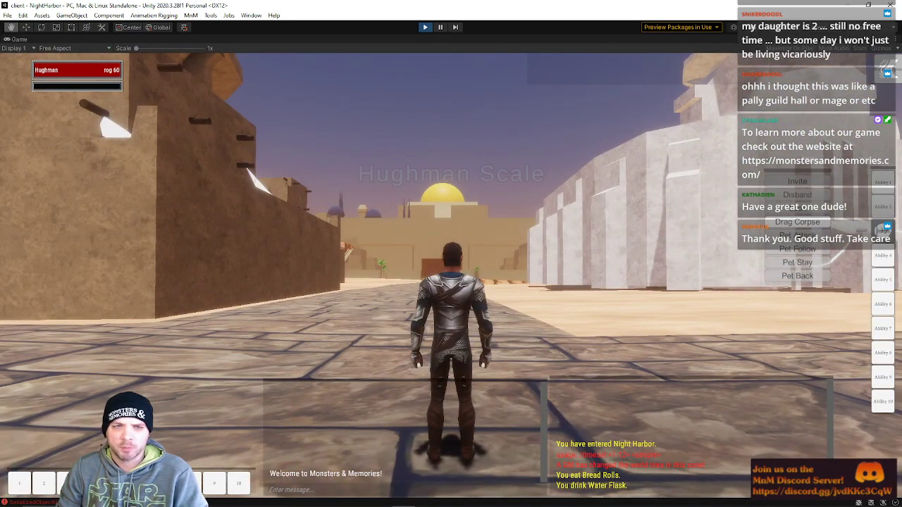
{"action": "right_click_drag", "start_coordinate": [451, 275], "coordinate": [205, 296]}
{"action": "right_click_drag", "start_coordinate": [451, 275], "coordinate": [634, 276]}
{"action": "key", "text": "w"}
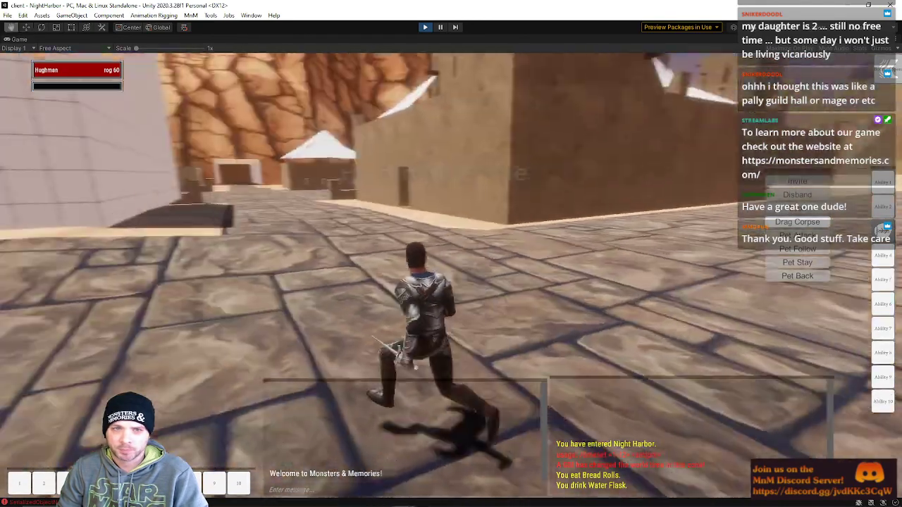
{"action": "right_click_drag", "start_coordinate": [451, 276], "coordinate": [282, 276]}
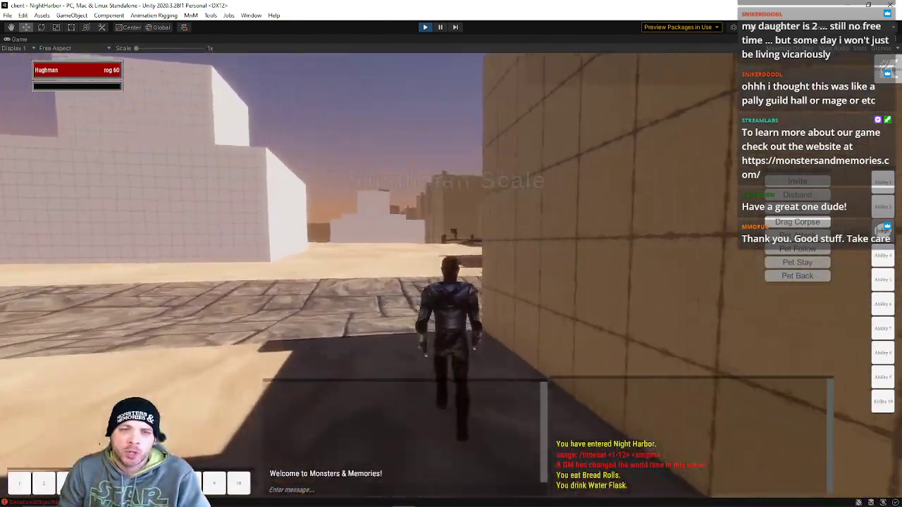
Run out through the city gate past the guards and turn around to view the gate from outside.
{"action": "key", "text": "w"}
{"action": "key", "text": "w"}
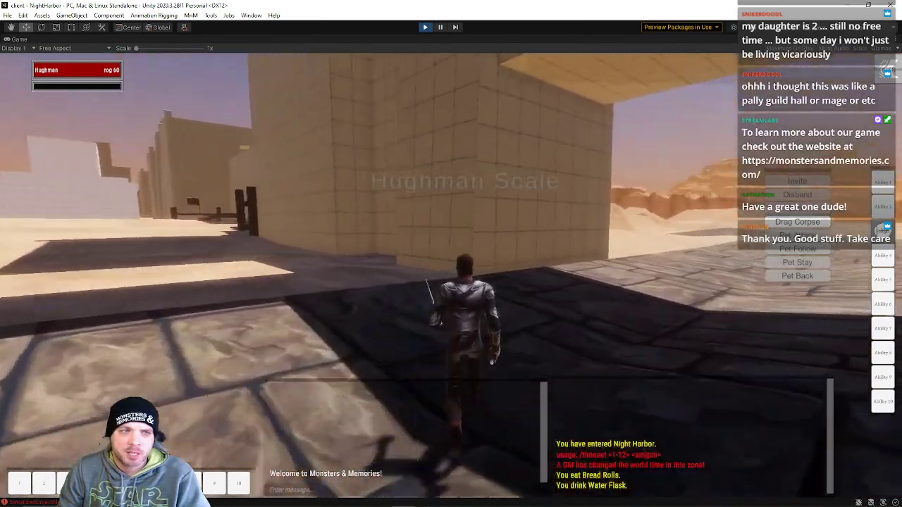
{"action": "key", "text": "w"}
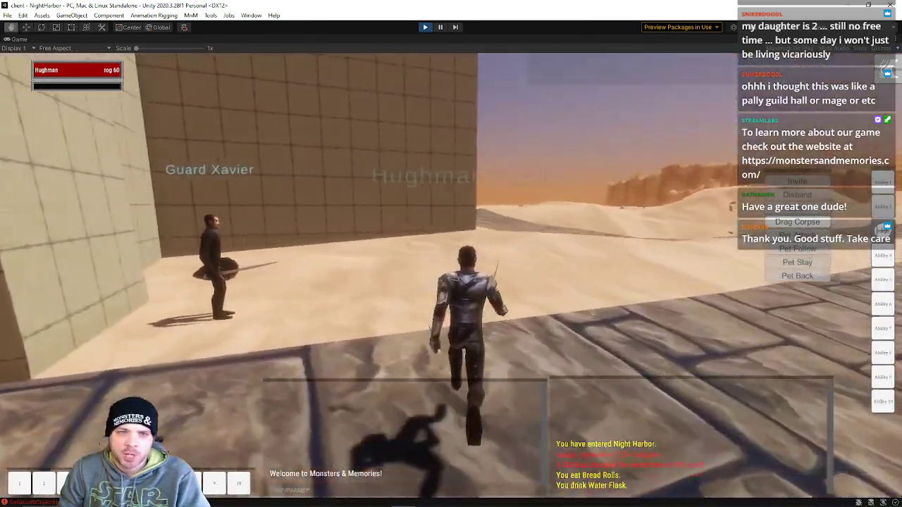
{"action": "key", "text": "w"}
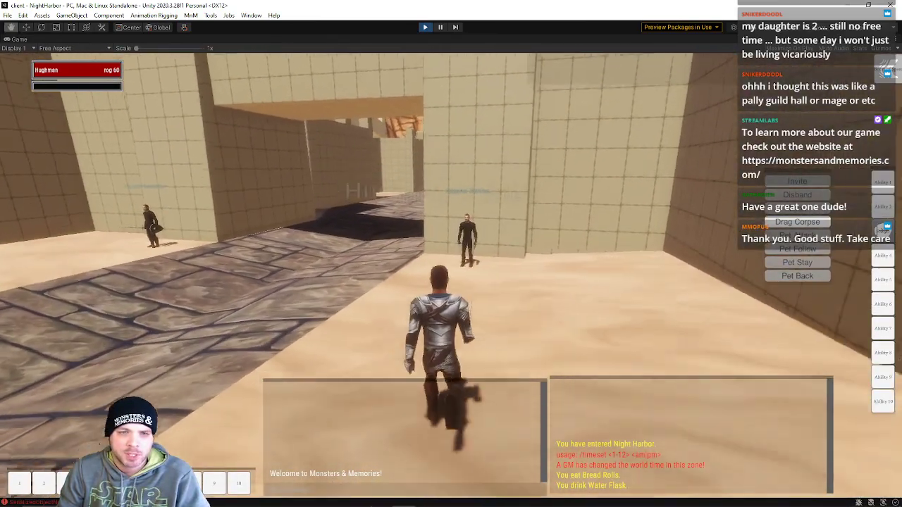
Run across the sand along the city's outer wall, crossing the paved road beside the ogre toward the distant domed structure.
{"action": "key", "text": "w"}
{"action": "key", "text": "w"}
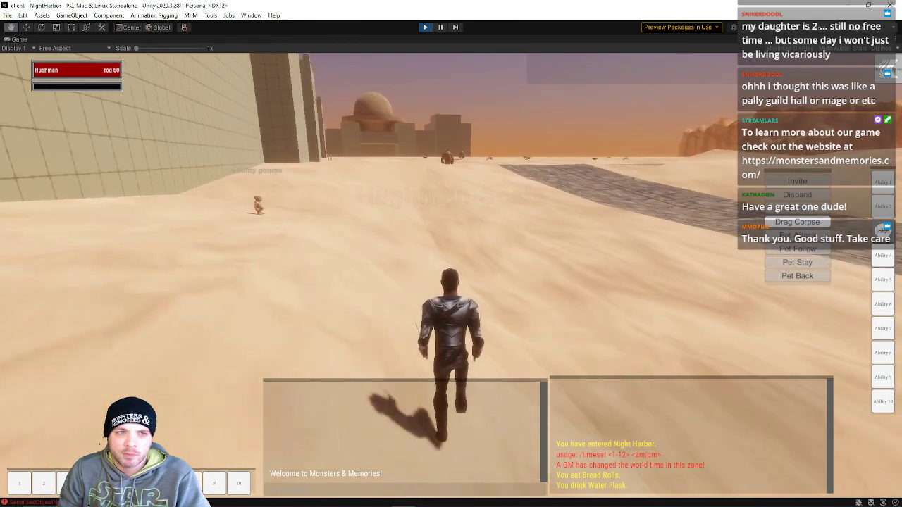
{"action": "key", "text": "w"}
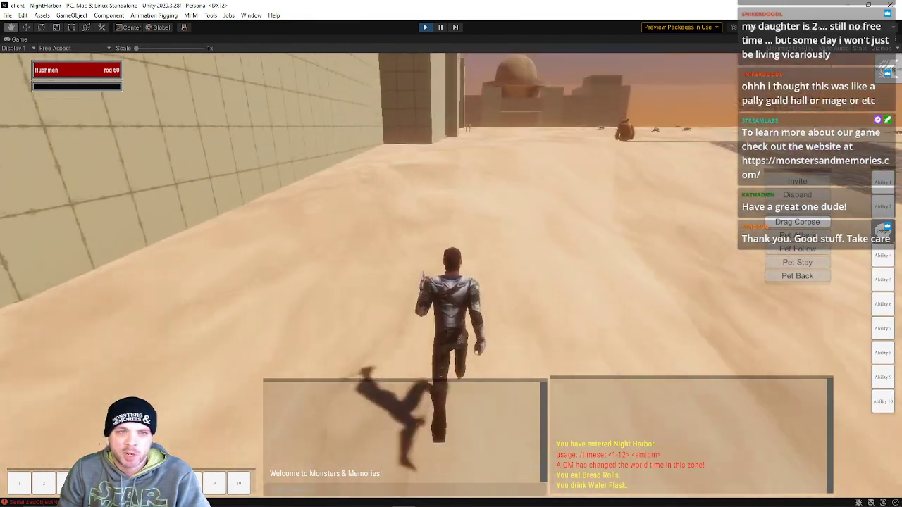
{"action": "key", "text": "w"}
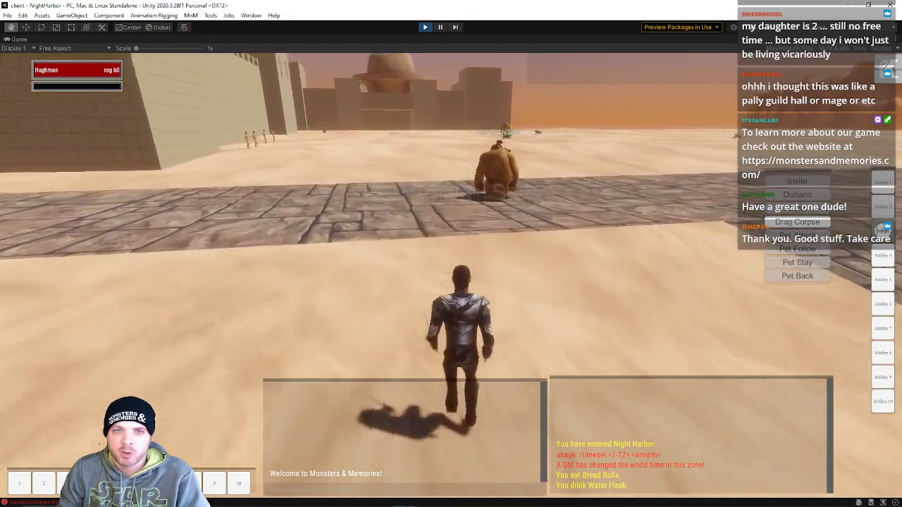
{"action": "key", "text": "w"}
{"action": "key", "text": "w"}
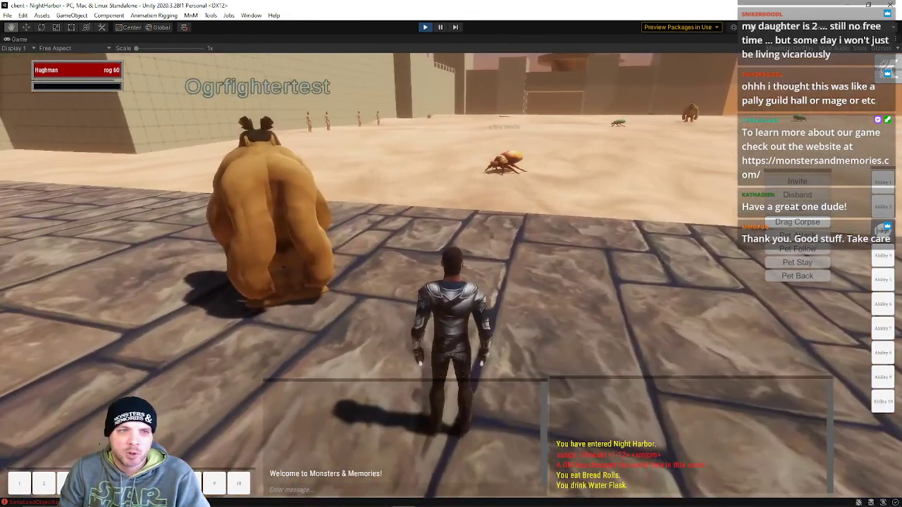
{"action": "key", "text": "w"}
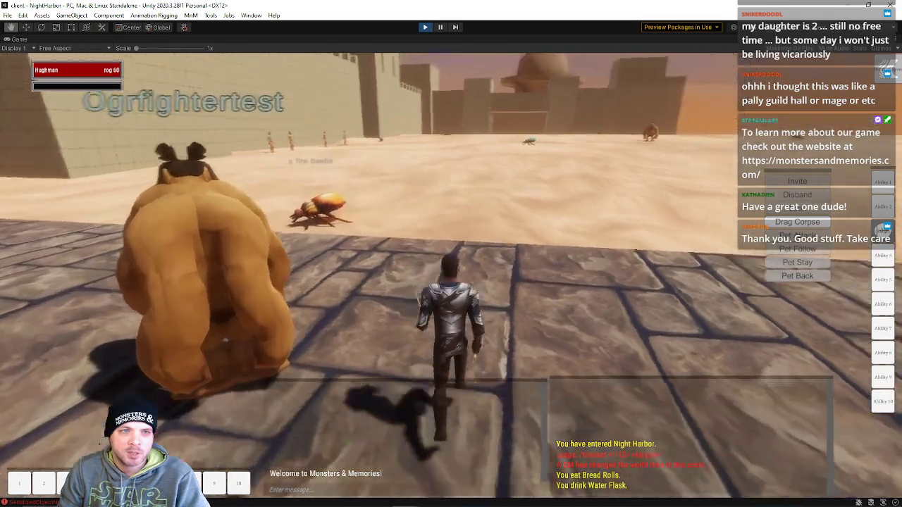
{"action": "key", "text": "w"}
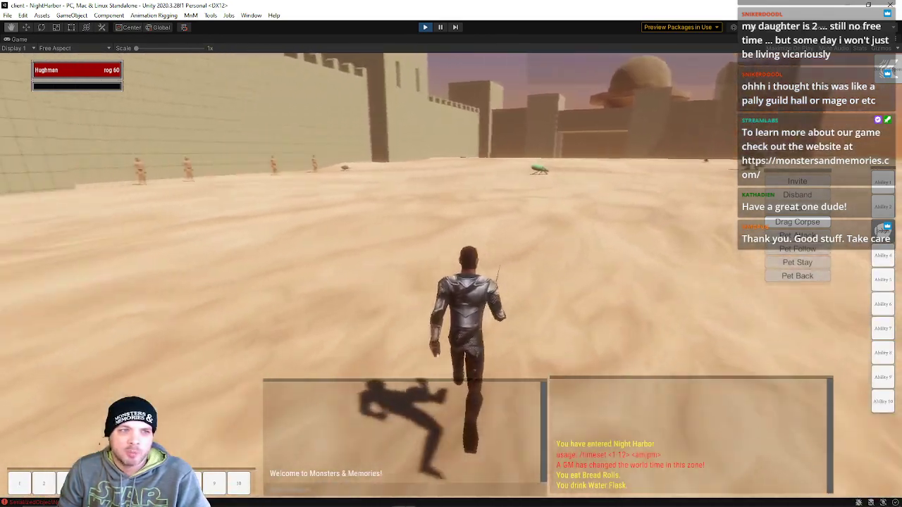
Survey the desert, cliffs and outer city walls from the sand, and move back onto the paved road.
{"action": "key", "text": "d"}
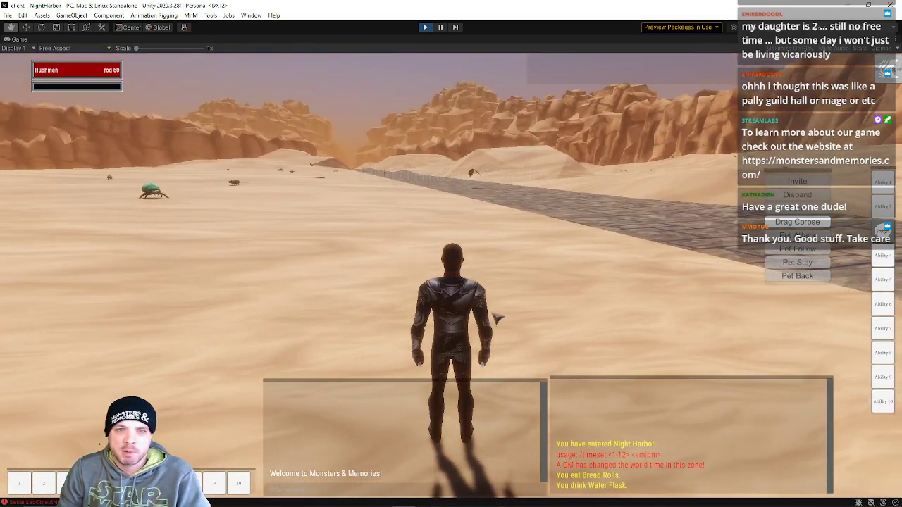
{"action": "key", "text": "a"}
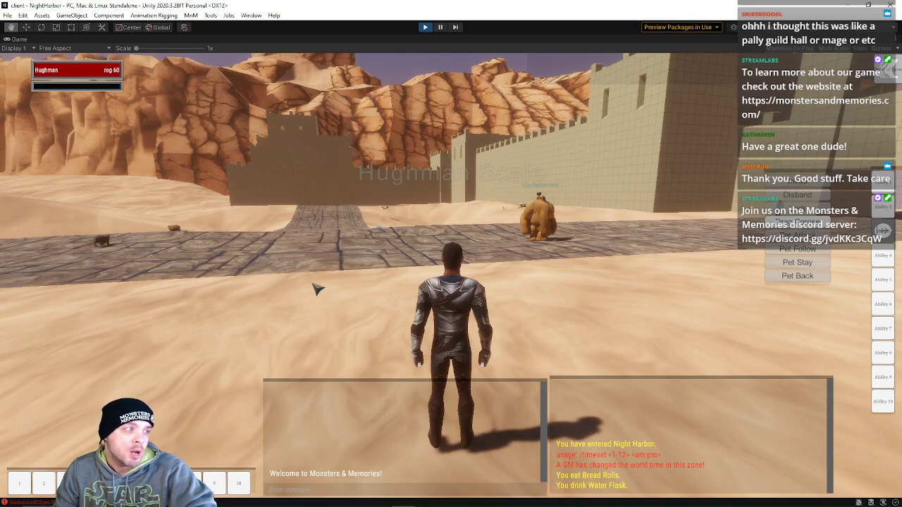
{"action": "right_click_drag", "start_coordinate": [316, 288], "coordinate": [140, 288]}
{"action": "key", "text": "w"}
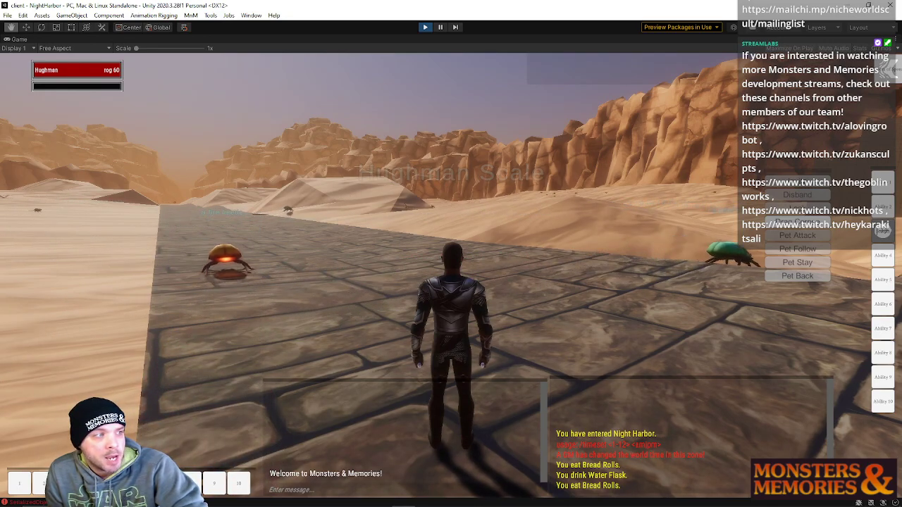
{"action": "right_click_drag", "start_coordinate": [451, 254], "coordinate": [296, 252]}
{"action": "right_click_drag", "start_coordinate": [521, 296], "coordinate": [479, 295]}
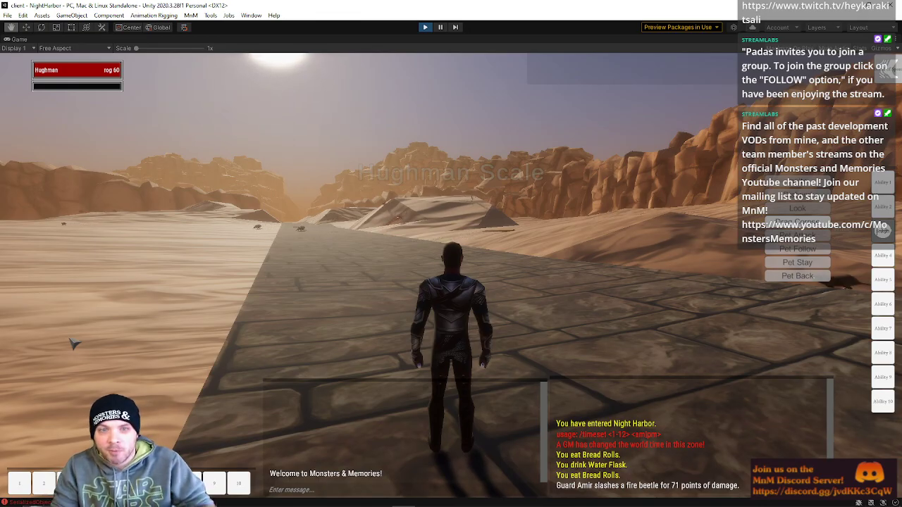
Turn back toward the city and run past the ogre, through the gate and into the main street.
{"action": "right_click_drag", "start_coordinate": [191, 328], "coordinate": [538, 328]}
{"action": "key", "text": "w"}
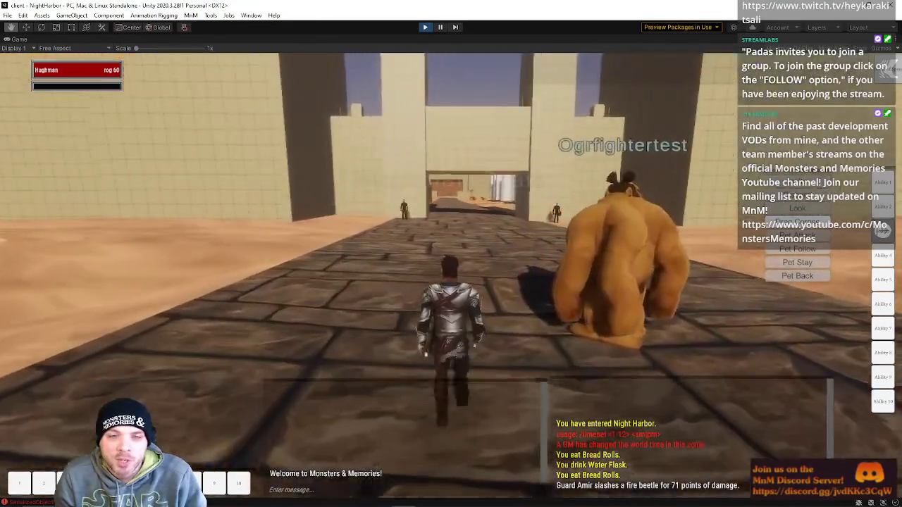
{"action": "key", "text": "w"}
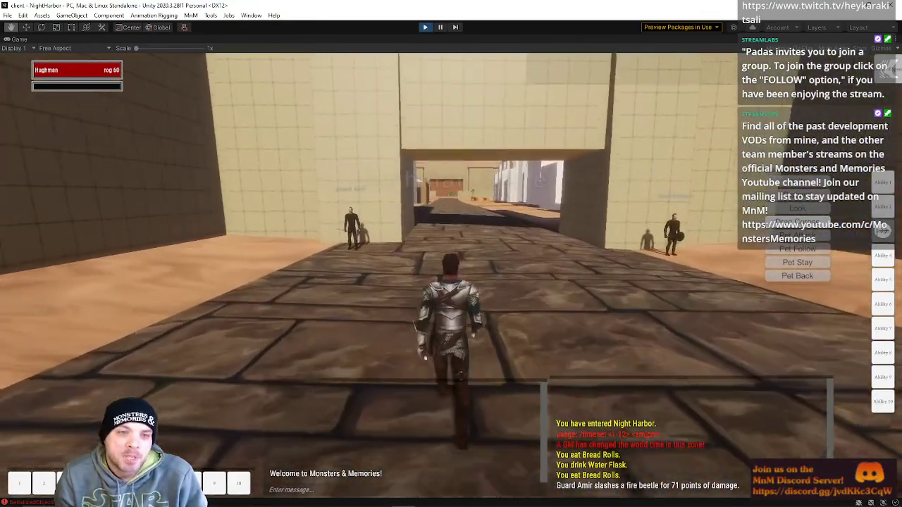
{"action": "key", "text": "w"}
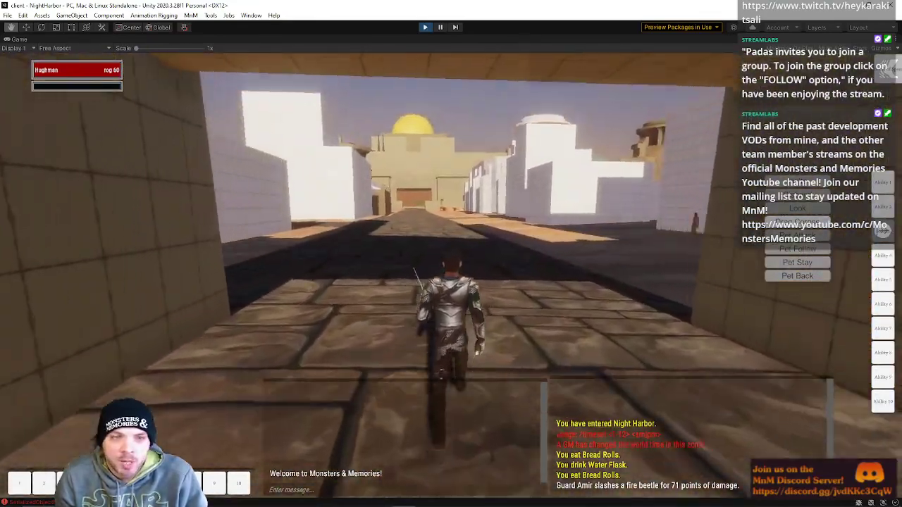
Look around the street inside the gate at the white blockout buildings, stopping to face the low block near the gate.
{"action": "key", "text": "w"}
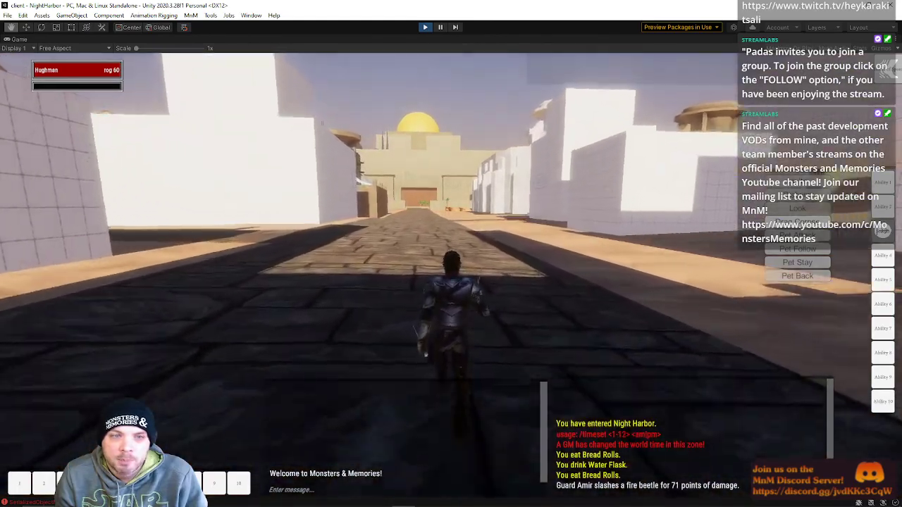
{"action": "key", "text": "w"}
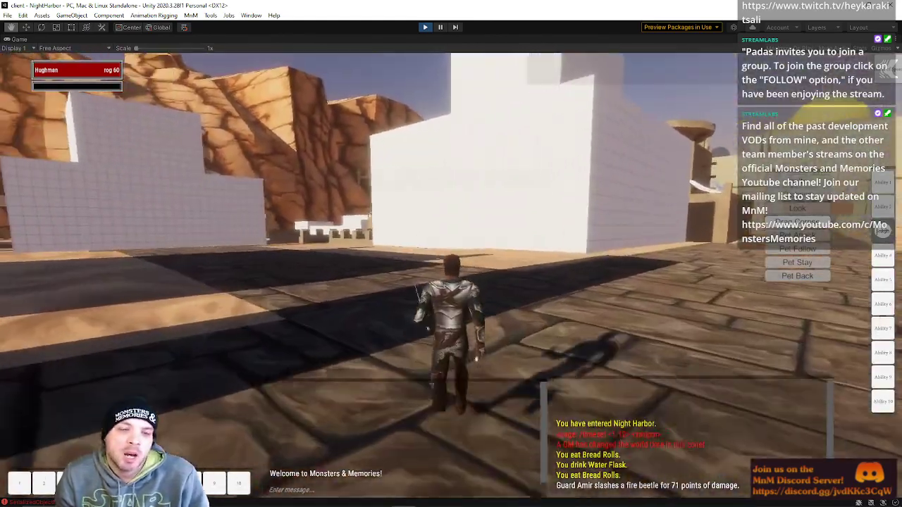
{"action": "key", "text": "w"}
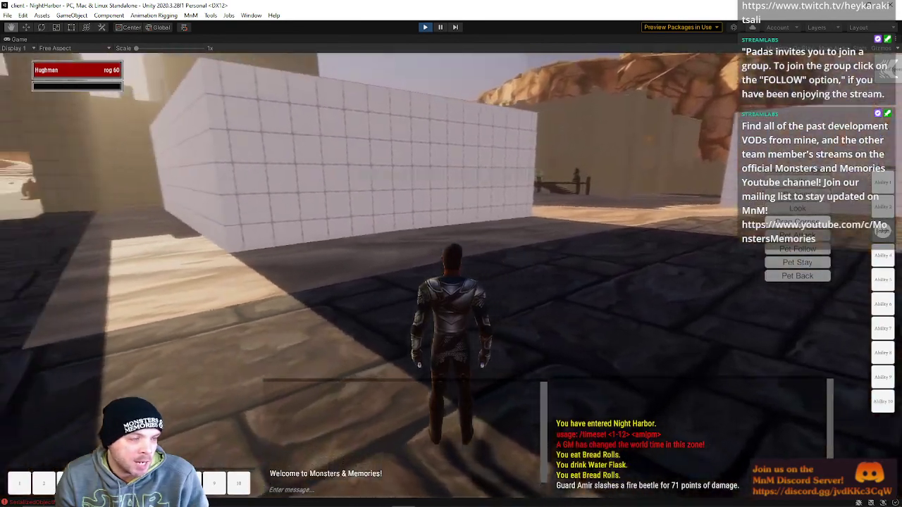
{"action": "key", "text": "a"}
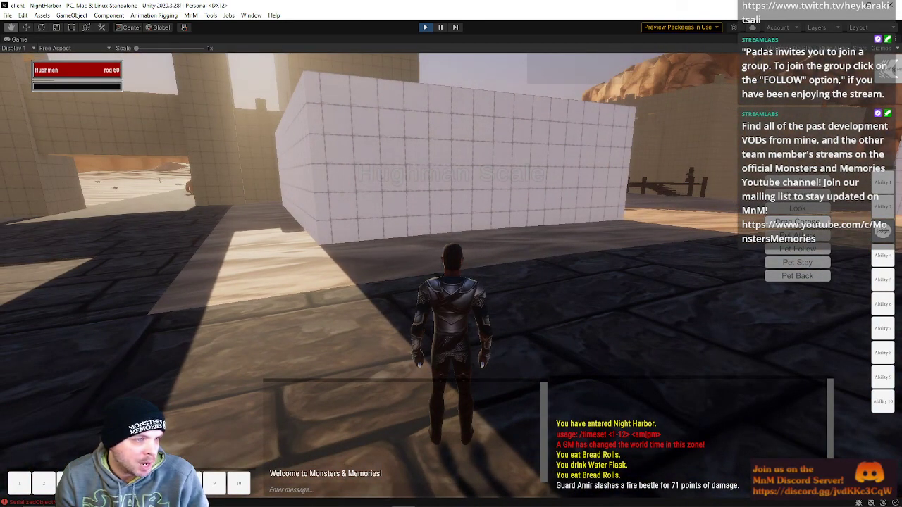